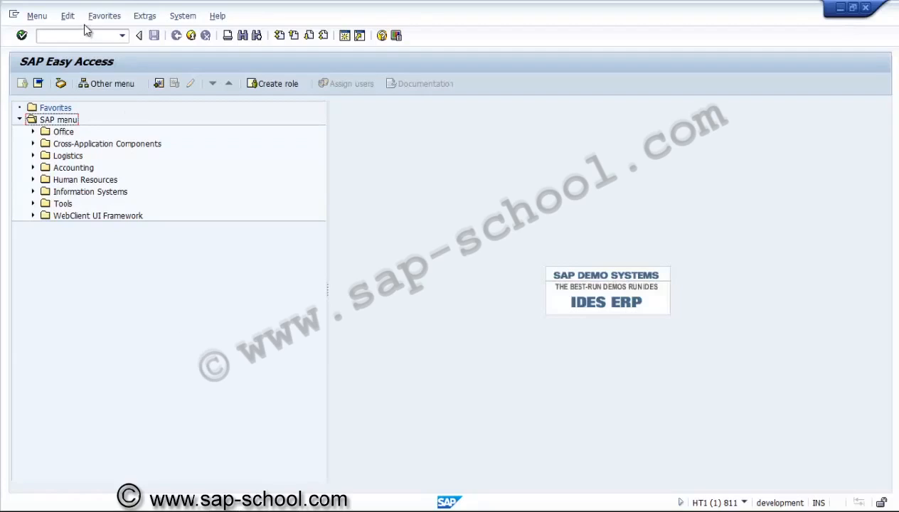
Step: Run transaction spro and open the SAP Reference IMG
{"action": "left_click", "coordinate": [84, 35]}
{"action": "type", "text": "spro"}
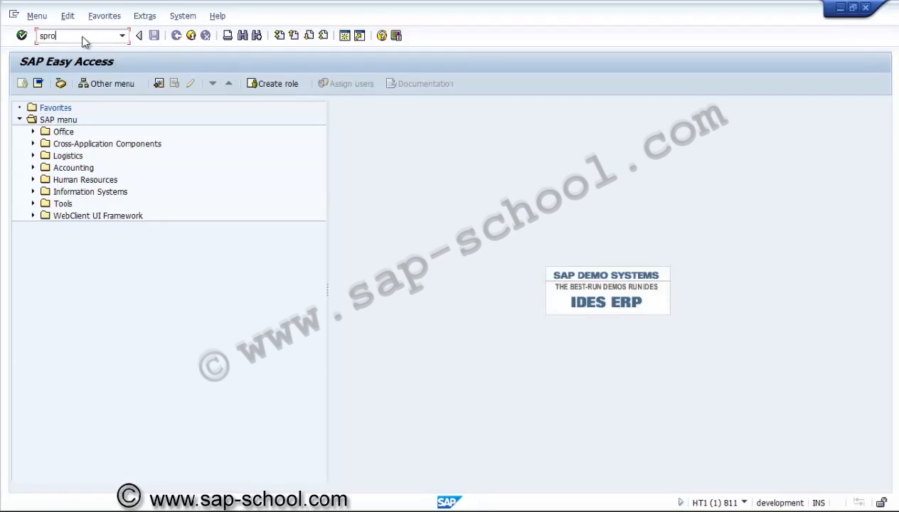
{"action": "key", "text": "Return"}
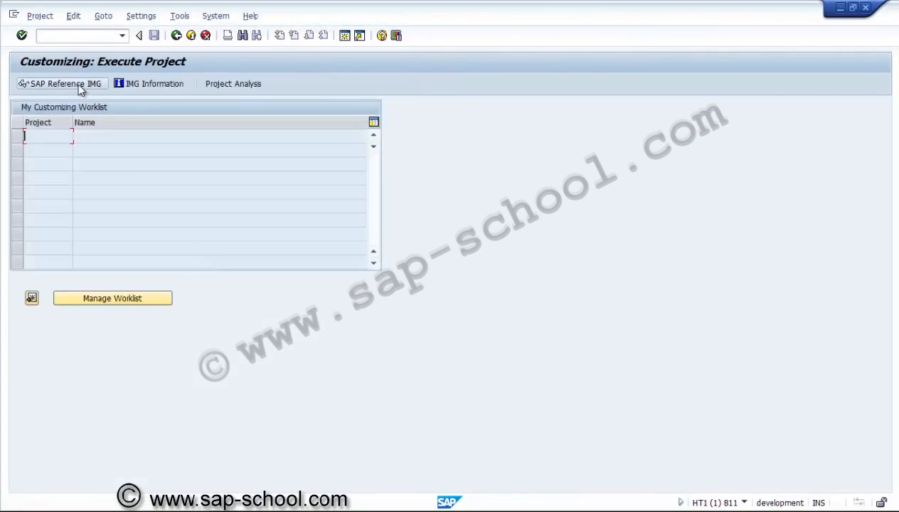
{"action": "left_click", "coordinate": [64, 84]}
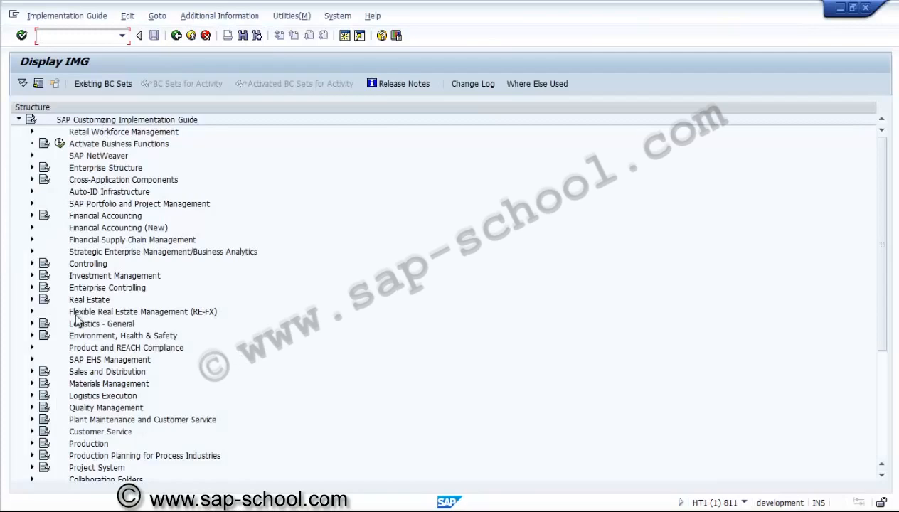
Step: Expand Project System, Structures and Operative Structures in the implementation guide
{"action": "left_click", "coordinate": [77, 467]}
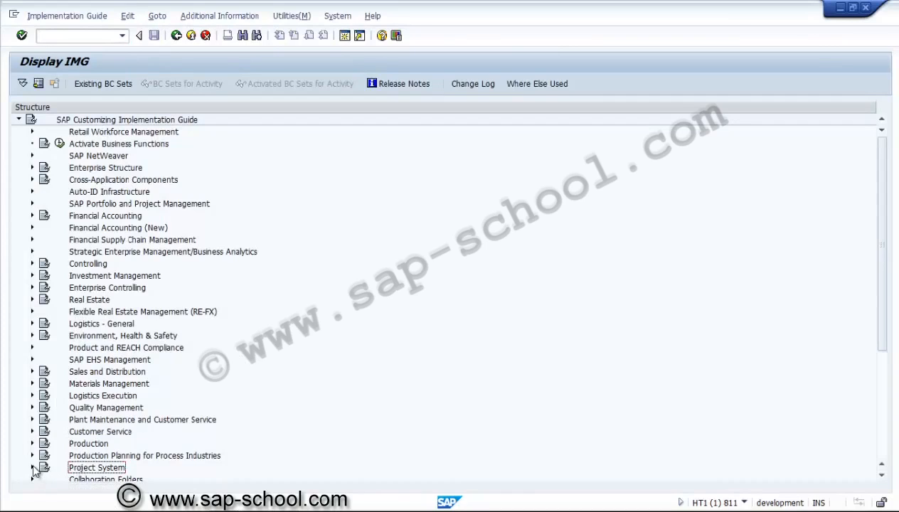
{"action": "left_click", "coordinate": [43, 468]}
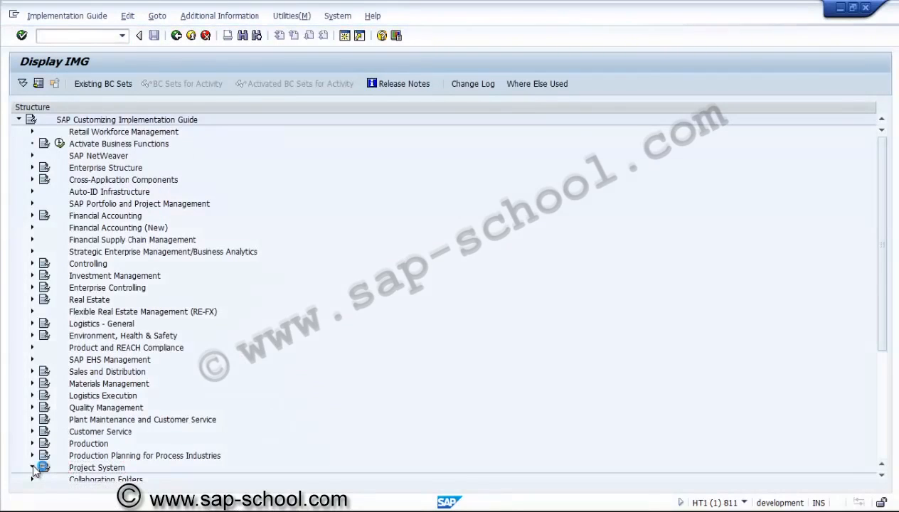
{"action": "left_click", "coordinate": [882, 476]}
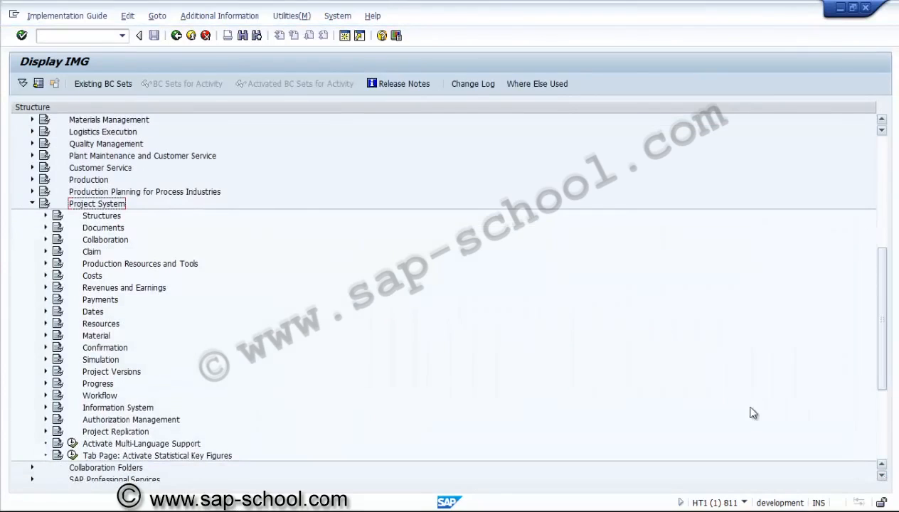
{"action": "left_click", "coordinate": [114, 216]}
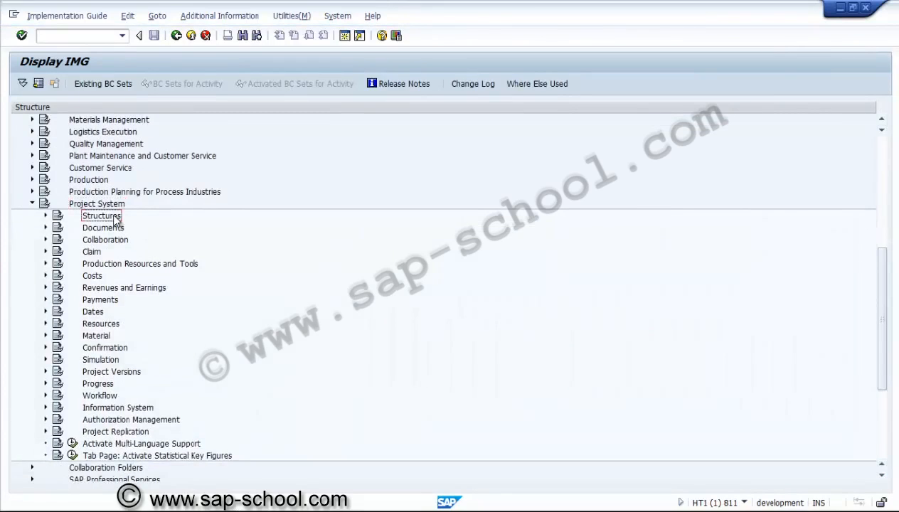
{"action": "left_click", "coordinate": [46, 215]}
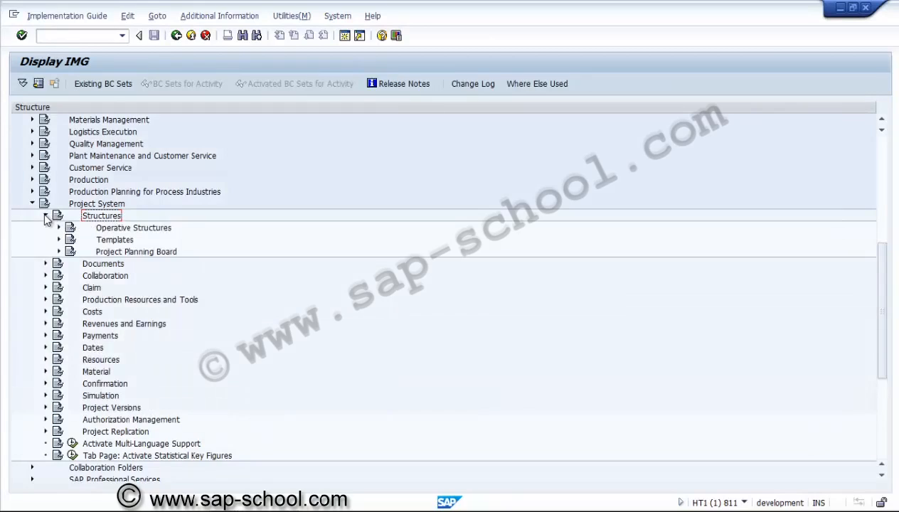
{"action": "left_click", "coordinate": [121, 229]}
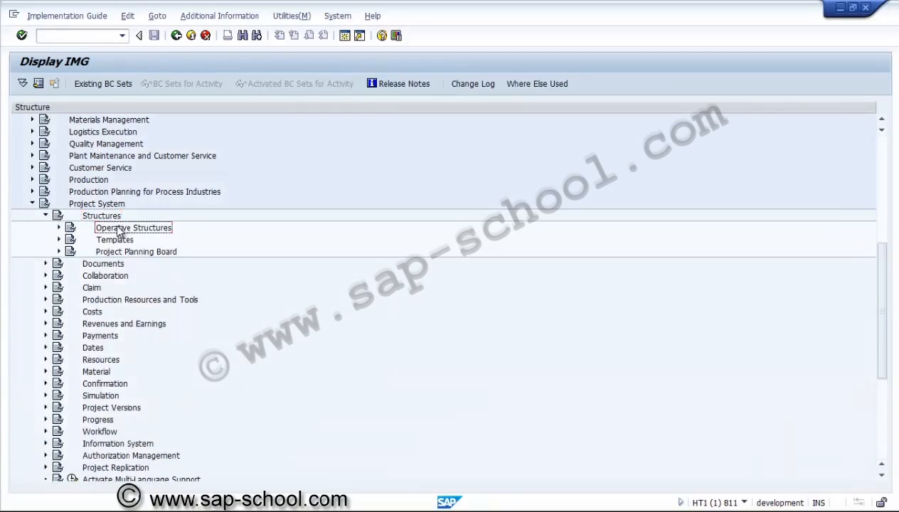
{"action": "left_click", "coordinate": [59, 228]}
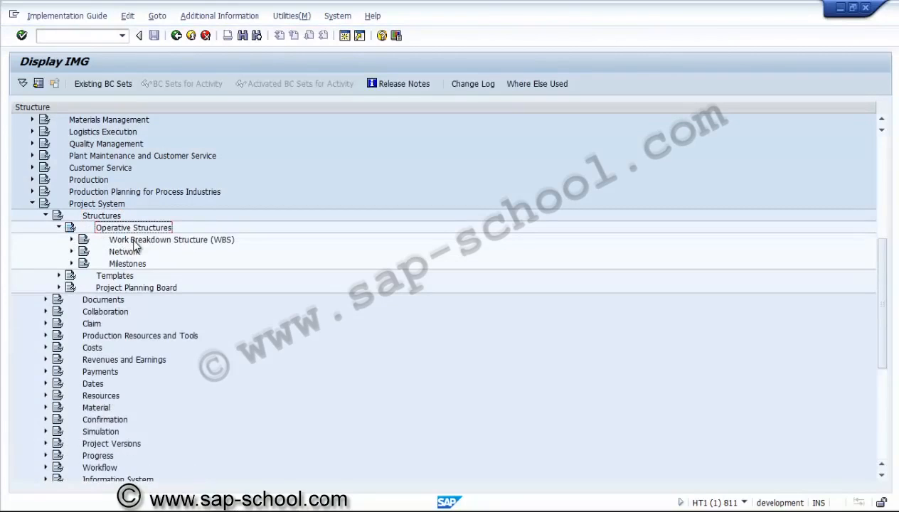
Step: Expand Work Breakdown Structure (WBS) and Project Coding Mask, and open the Define Special Characters for Projects activity
{"action": "left_click", "coordinate": [134, 241]}
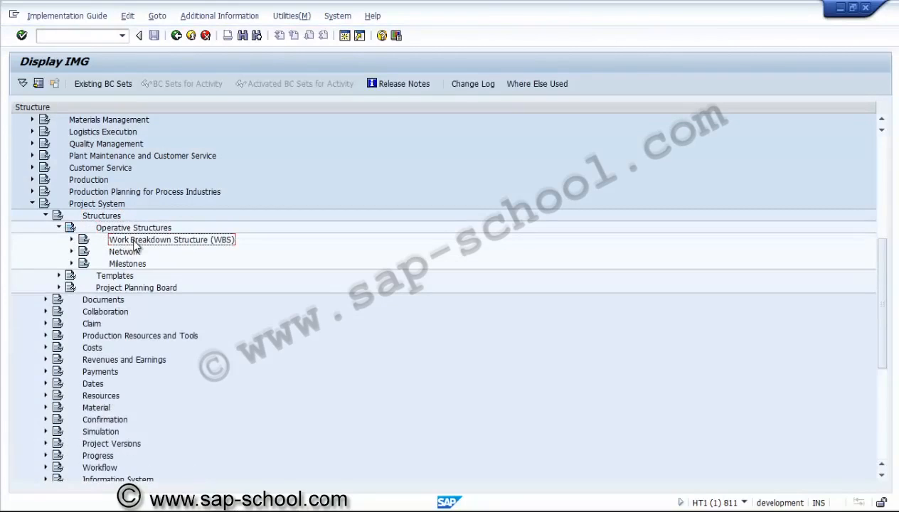
{"action": "left_click", "coordinate": [71, 240]}
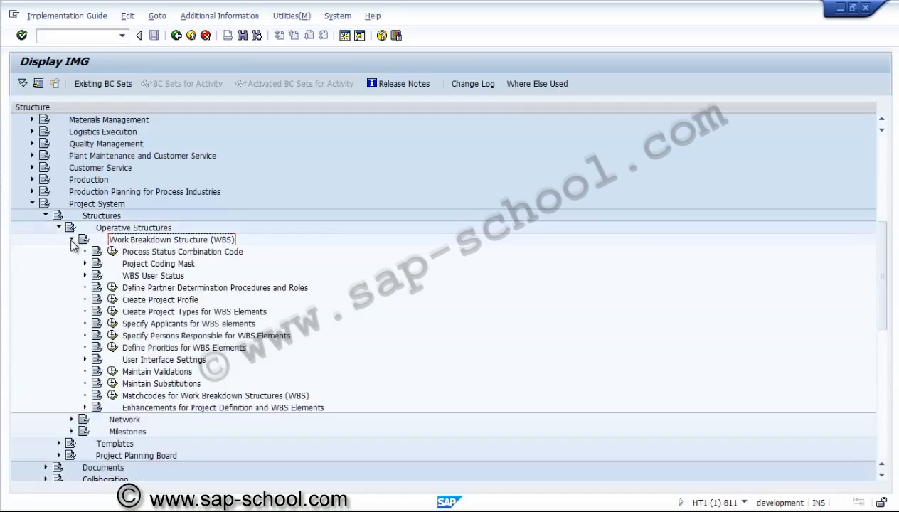
{"action": "left_click", "coordinate": [126, 266]}
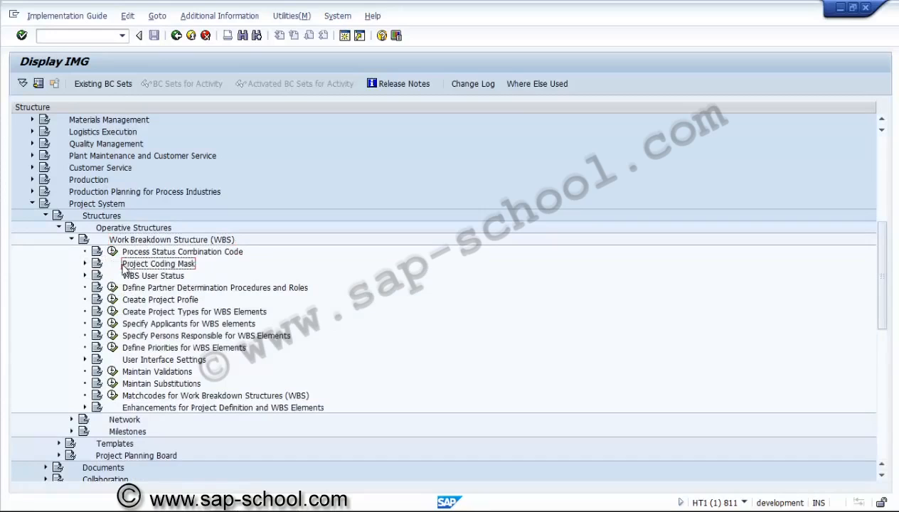
{"action": "left_click", "coordinate": [85, 264]}
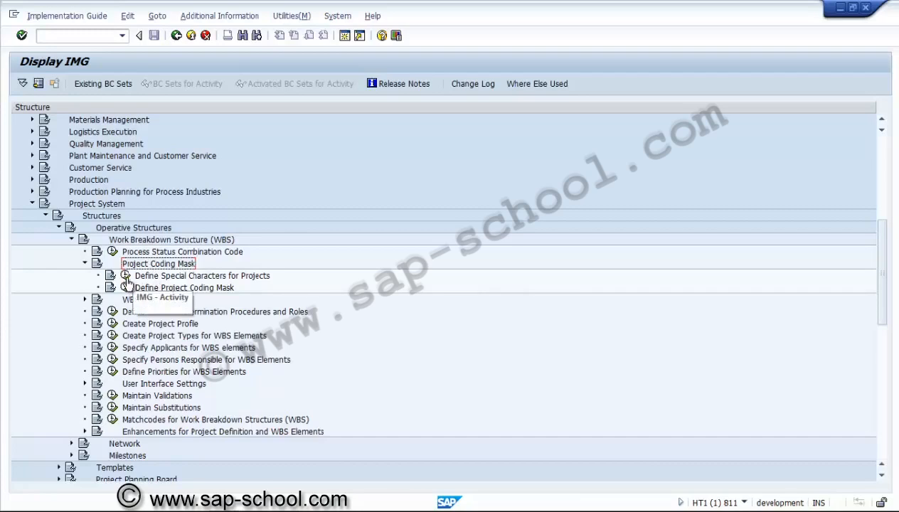
{"action": "left_click", "coordinate": [126, 276]}
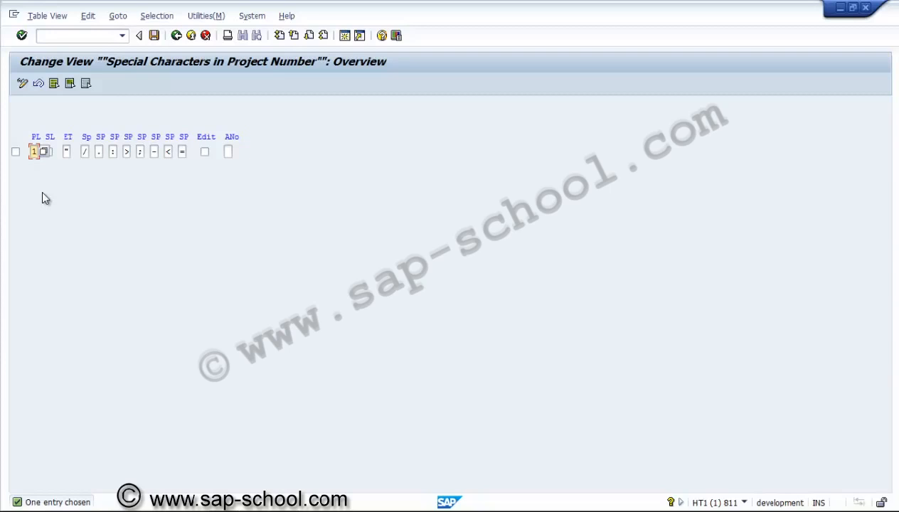
Step: Set PL to 5 and enable Edit for the project number's special characters entry
{"action": "type", "text": "5"}
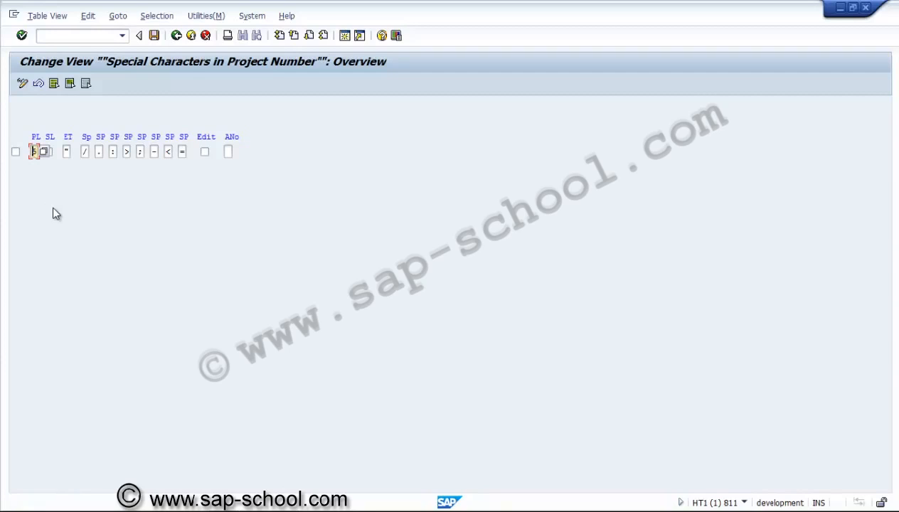
{"action": "key", "text": "Tab"}
{"action": "left_click", "coordinate": [205, 152]}
{"action": "left_click", "coordinate": [205, 152]}
Step: Save the special characters settings to a new customizing request described as PS - Special characters, and return to the implementation guide
{"action": "left_click", "coordinate": [155, 35]}
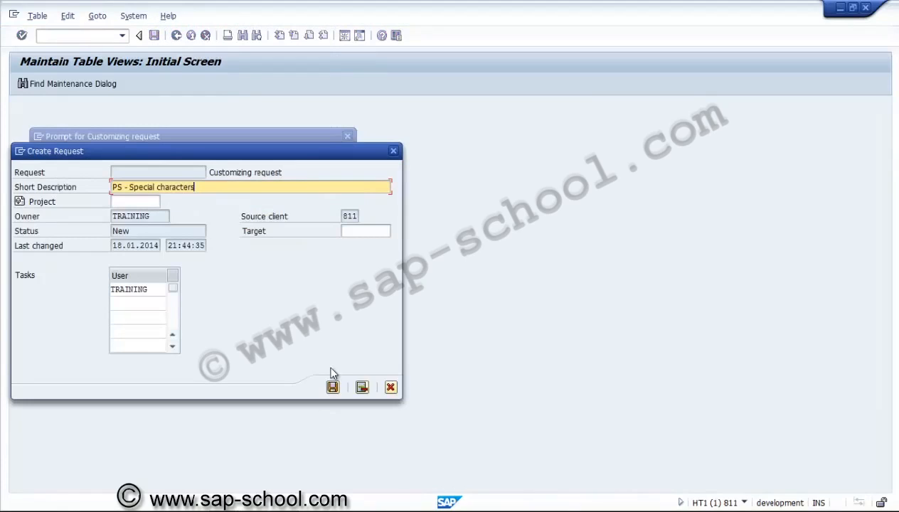
{"action": "left_click", "coordinate": [332, 387]}
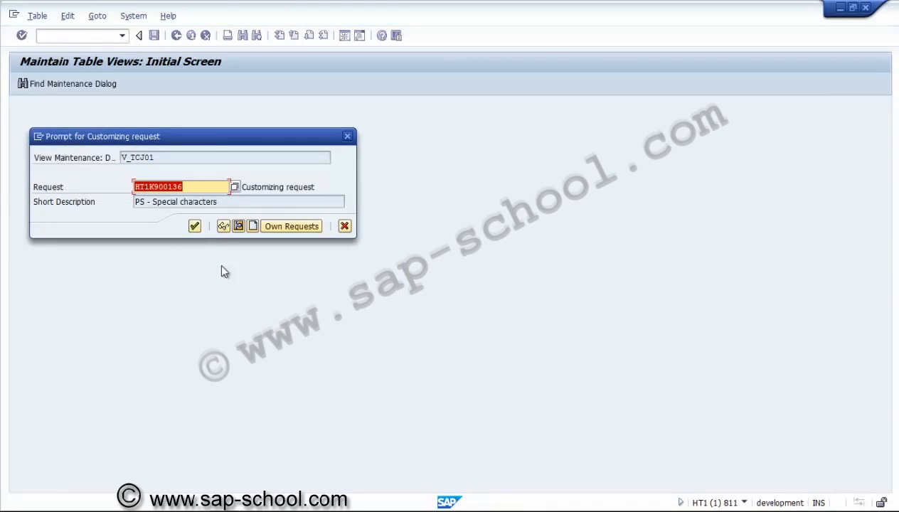
{"action": "left_click", "coordinate": [194, 227]}
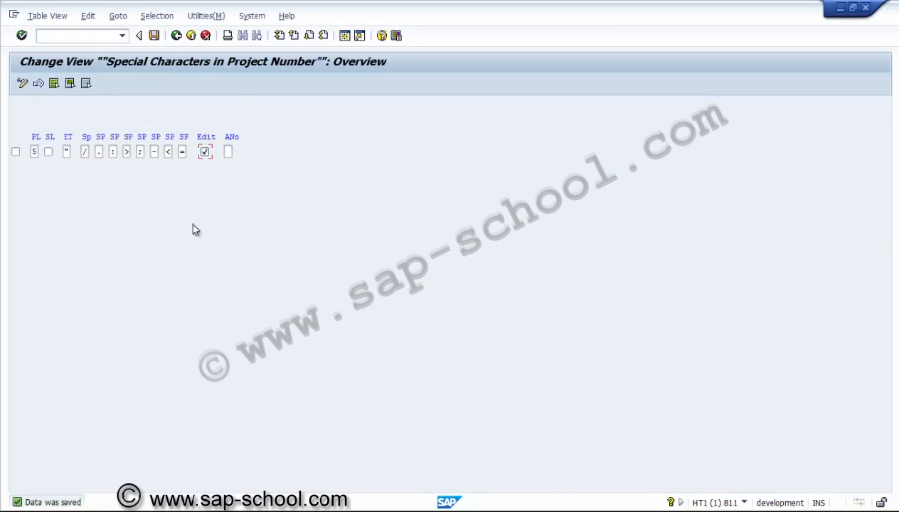
{"action": "left_click", "coordinate": [176, 36]}
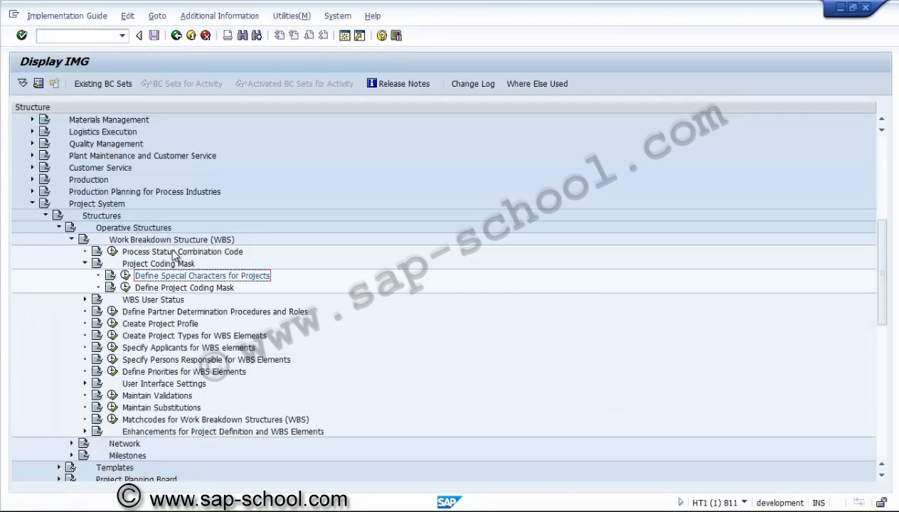
Step: Open the Define Project Coding Mask activity and examine the existing masks and descriptions for company divisions A and B
{"action": "left_click", "coordinate": [126, 288]}
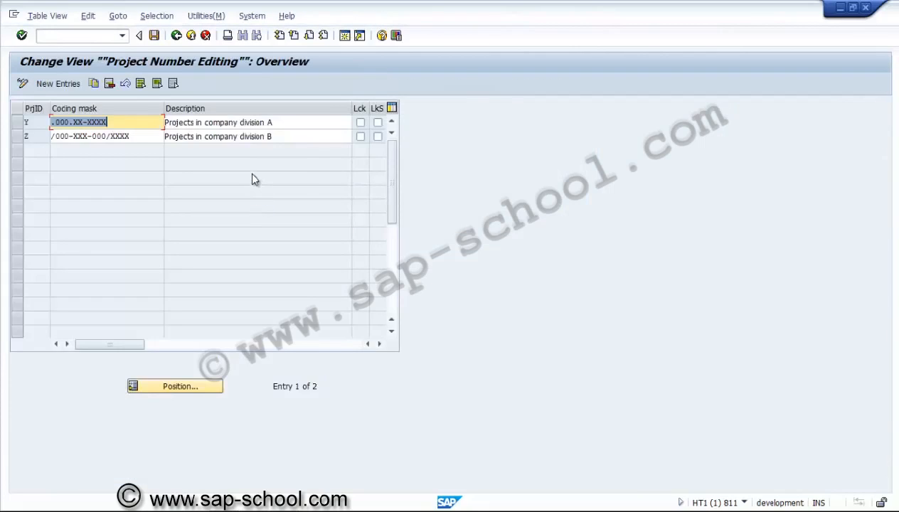
{"action": "left_click", "coordinate": [288, 138]}
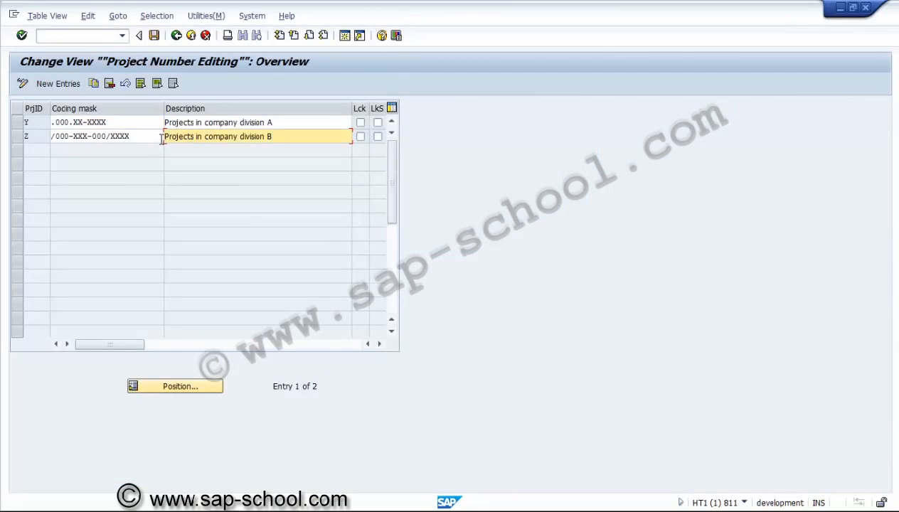
{"action": "left_click", "coordinate": [108, 123]}
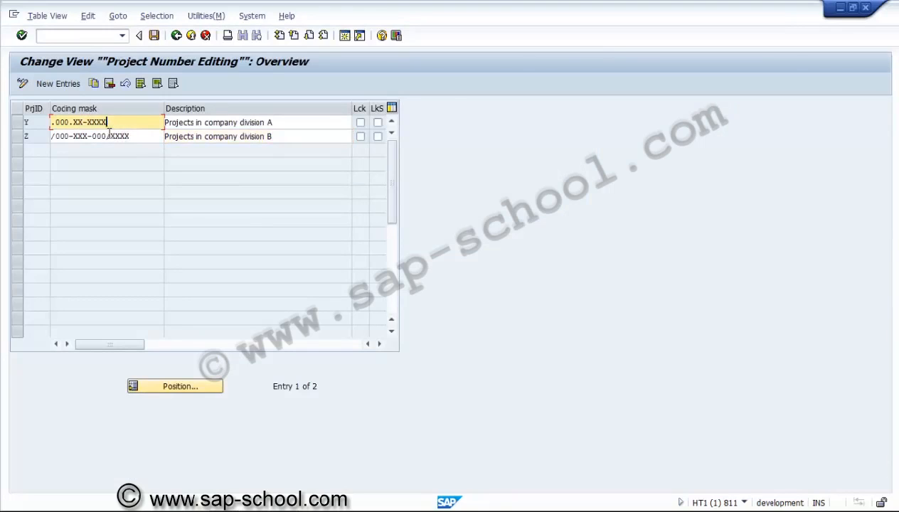
{"action": "left_click", "coordinate": [110, 135]}
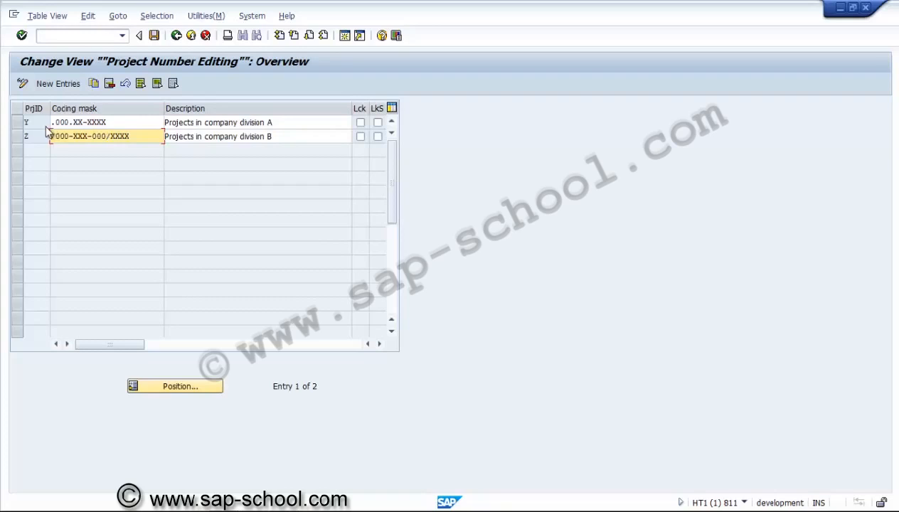
{"action": "left_click", "coordinate": [123, 126]}
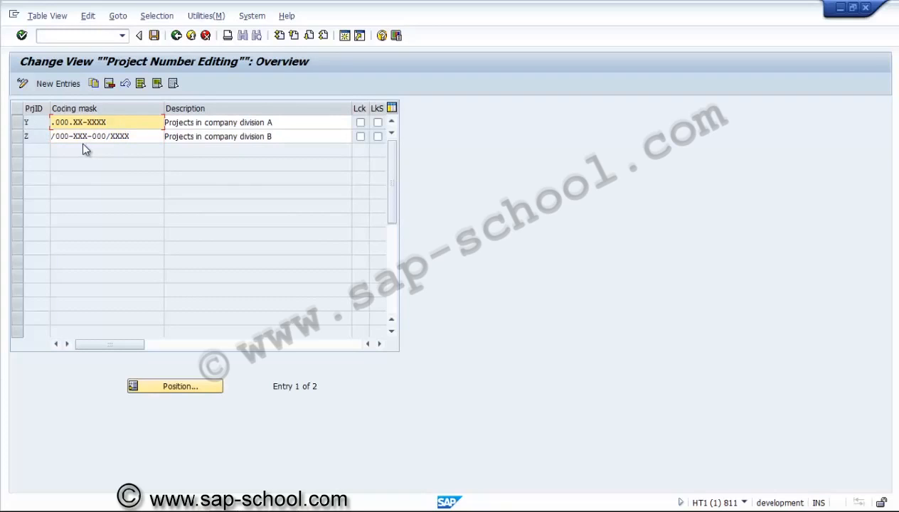
Step: Start new coding mask entries and enter U3000 as the first project ID
{"action": "left_click", "coordinate": [71, 89]}
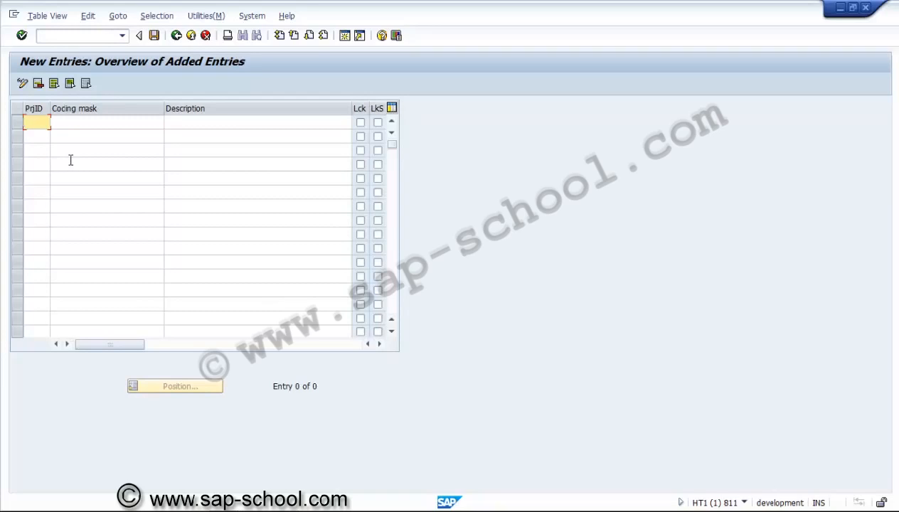
{"action": "type", "text": "T"}
{"action": "type", "text": "30"}
{"action": "type", "text": "00"}
{"action": "key", "text": "Tab"}
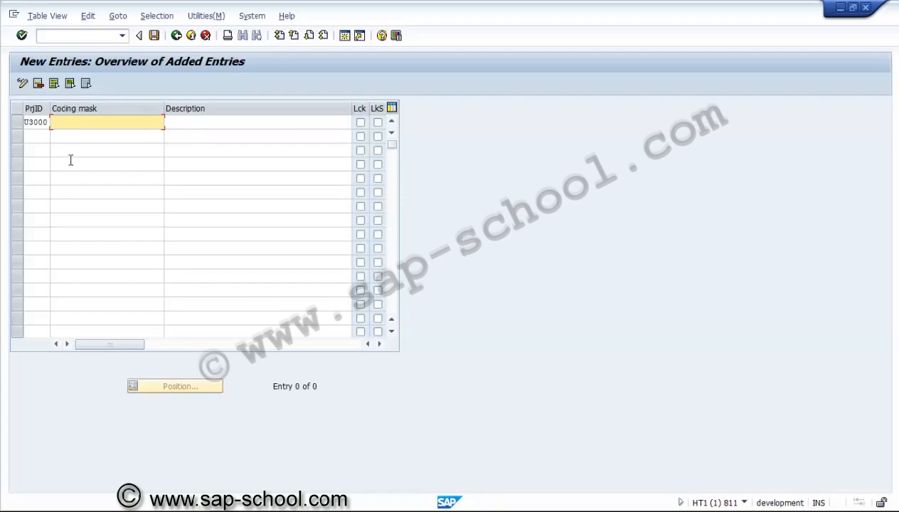
Step: Enter .XXXX.X.XXXXX.X as the coding mask for project ID U3000
{"action": "type", "text": "."}
{"action": "type", "text": "XX"}
{"action": "type", "text": "XX"}
{"action": "type", "text": "."}
{"action": "type", "text": "x"}
{"action": "type", "text": "."}
{"action": "type", "text": "xx"}
{"action": "type", "text": "xxx."}
{"action": "type", "text": "x"}
{"action": "left_click", "coordinate": [56, 123]}
Step: Enter "Plant 3000 Capex coding mask" as the description of the U3000 entry
{"action": "left_click", "coordinate": [189, 122]}
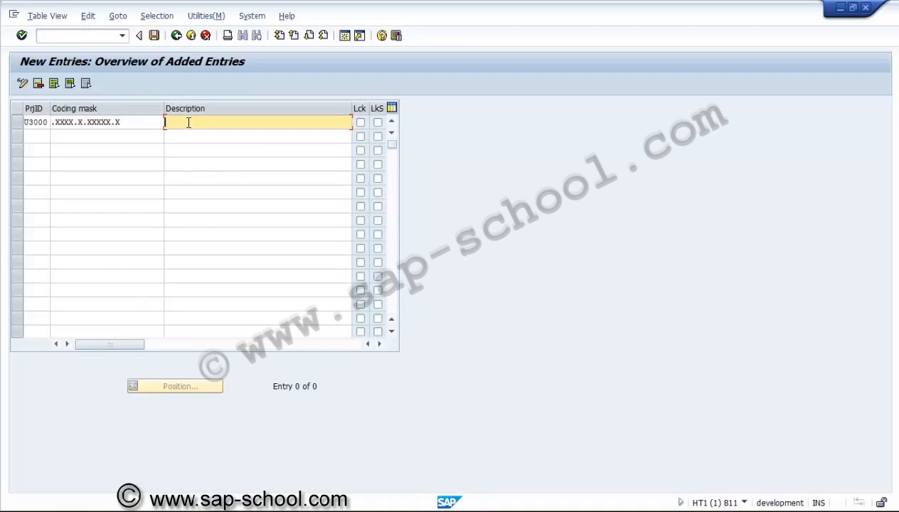
{"action": "type", "text": "p"}
{"action": "key", "text": "BackSpace"}
{"action": "type", "text": "pLAN"}
{"action": "key", "text": "BackSpace"}
{"action": "key", "text": "BackSpace"}
{"action": "key", "text": "BackSpace"}
{"action": "key", "text": "BackSpace"}
{"action": "type", "text": "Plant 3000 Capex code"}
{"action": "key", "text": "BackSpace"}
{"action": "type", "text": "ing mask"}
{"action": "left_click", "coordinate": [145, 124]}
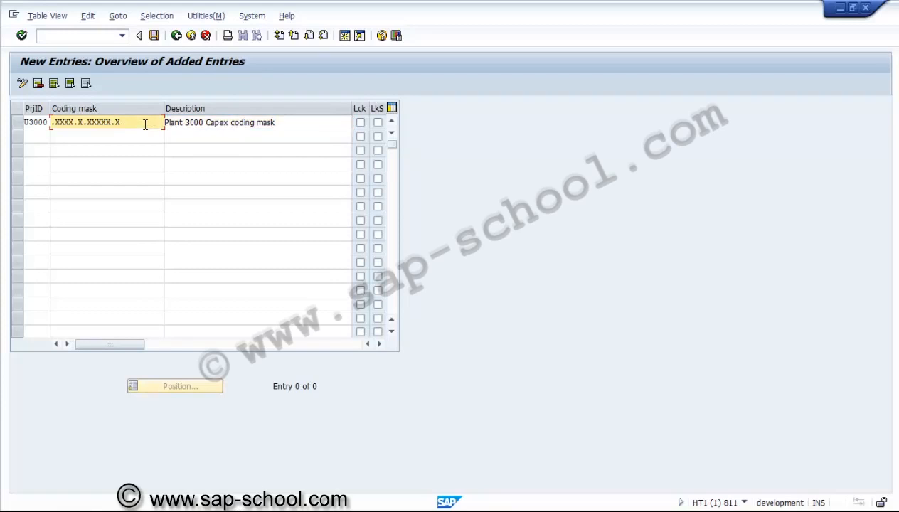
{"action": "type", "text": "."}
{"action": "type", "text": "xx"}
{"action": "key", "text": "BackSpace"}
{"action": "key", "text": "BackSpace"}
{"action": "key", "text": "BackSpace"}
Step: Enter U3001 as the project ID of a second new entry
{"action": "left_click", "coordinate": [42, 135]}
{"action": "type", "text": "U"}
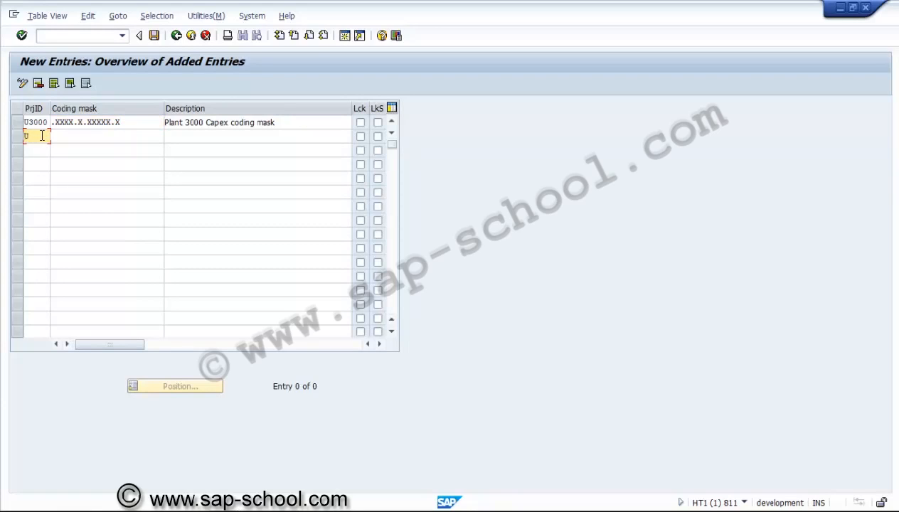
{"action": "type", "text": "3001"}
Step: Enter .XXXX.X.XXXXX.X as the coding mask for project ID U3001
{"action": "left_click", "coordinate": [68, 135]}
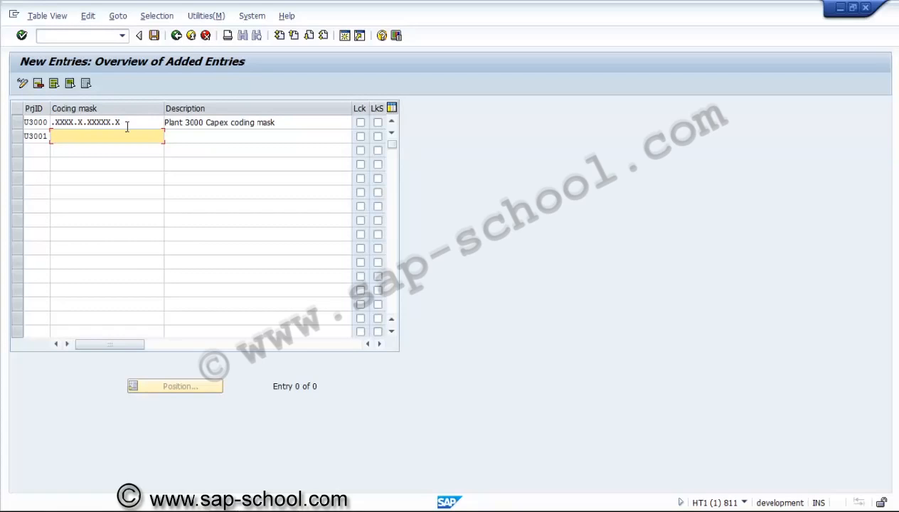
{"action": "type", "text": ".xx"}
{"action": "key", "text": "BackSpace"}
{"action": "key", "text": "BackSpace"}
{"action": "type", "text": "xxxx."}
{"action": "type", "text": "X.XXXXX.X"}
Step: Copy the U3000 entry's description into the U3001 entry
{"action": "left_click", "coordinate": [280, 122]}
{"action": "left_click_drag", "start_coordinate": [280, 122], "coordinate": [166, 122]}
{"action": "key", "text": "ctrl+c"}
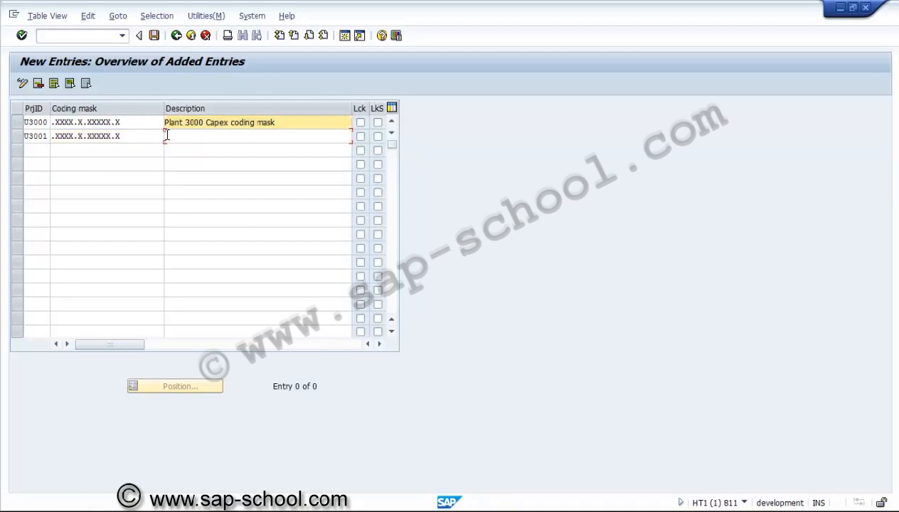
{"action": "left_click", "coordinate": [166, 135]}
{"action": "key", "text": "ctrl+v"}
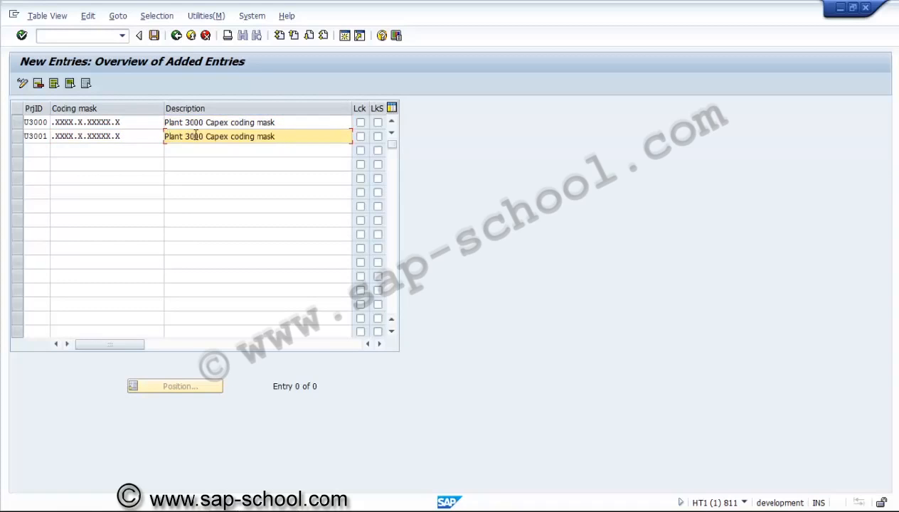
Step: Change the description of the U3001 entry to "Plant 3001 Capex coding mask"
{"action": "left_click", "coordinate": [199, 136]}
{"action": "type", "text": "1"}
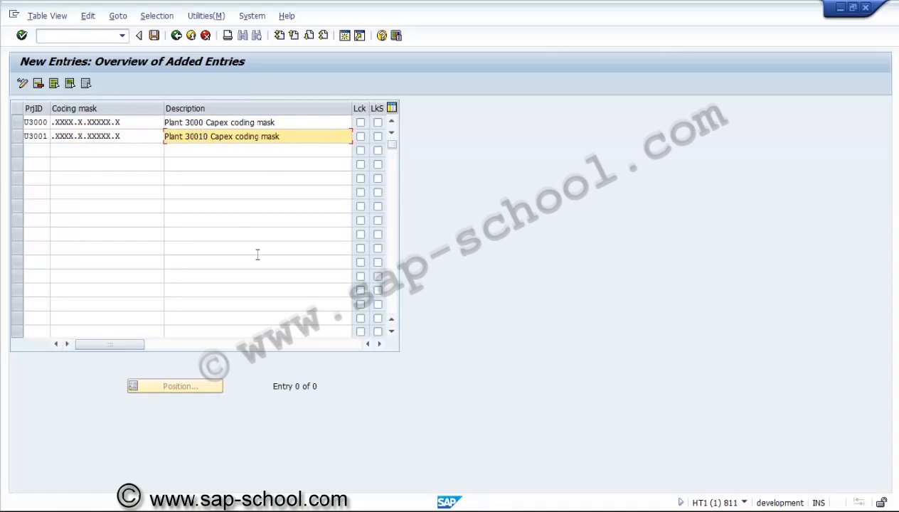
{"action": "key", "text": "Delete"}
{"action": "left_click", "coordinate": [217, 135]}
Step: Save the coding masks with transport accepted, in a new customizing request described "PS - Project coding mask"
{"action": "left_click", "coordinate": [154, 35]}
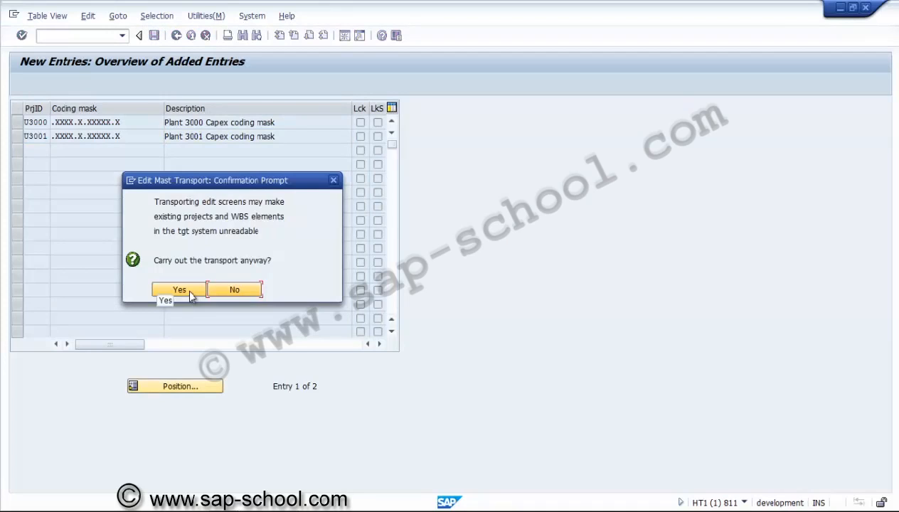
{"action": "left_click", "coordinate": [188, 290]}
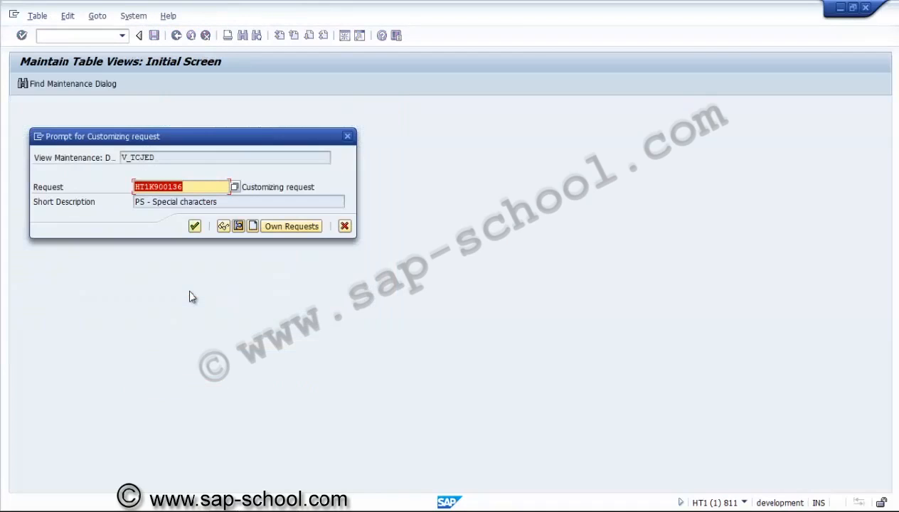
{"action": "left_click", "coordinate": [249, 224]}
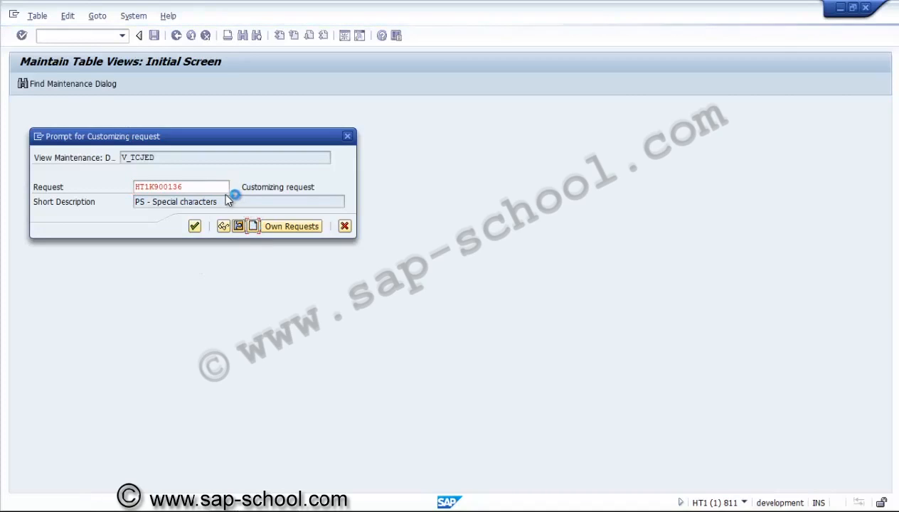
{"action": "type", "text": "ps"}
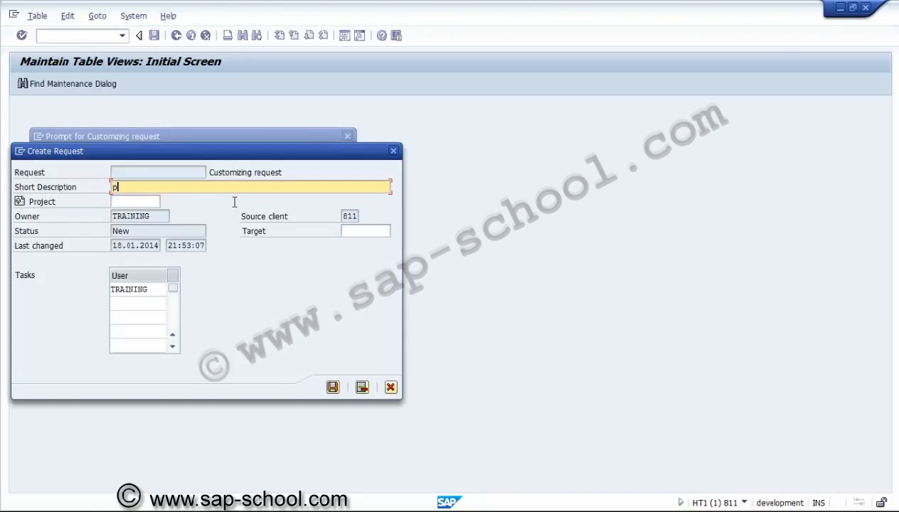
{"action": "key", "text": "BackSpace"}
{"action": "key", "text": "BackSpace"}
{"action": "type", "text": "PS - Project codingm"}
{"action": "key", "text": "BackSpace"}
{"action": "type", "text": "mask"}
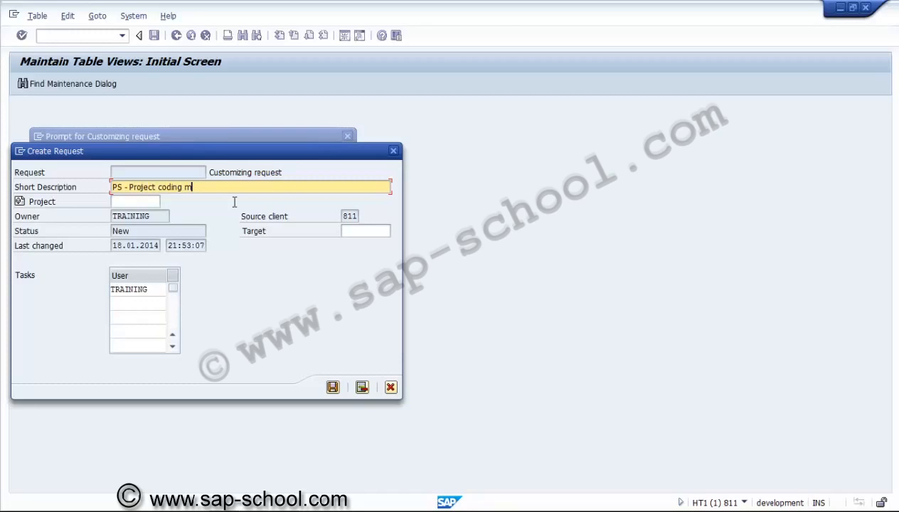
{"action": "left_click", "coordinate": [333, 388]}
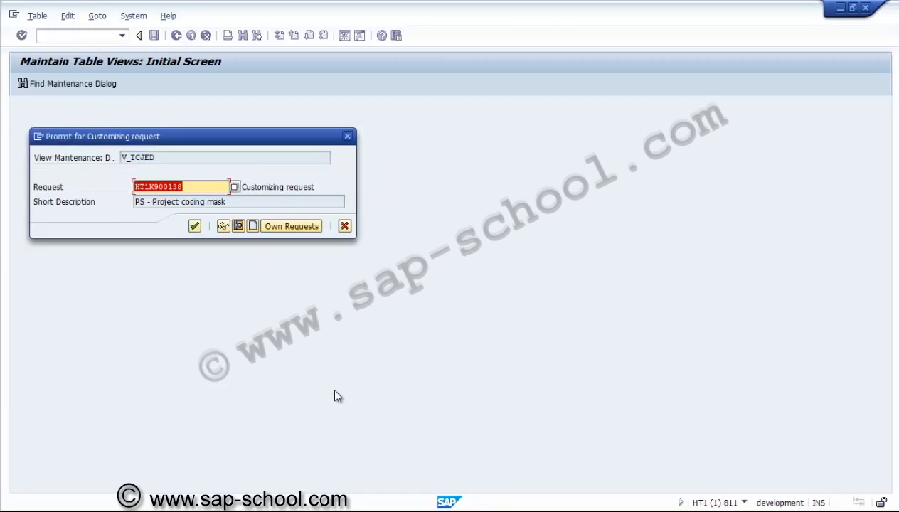
{"action": "left_click", "coordinate": [194, 225]}
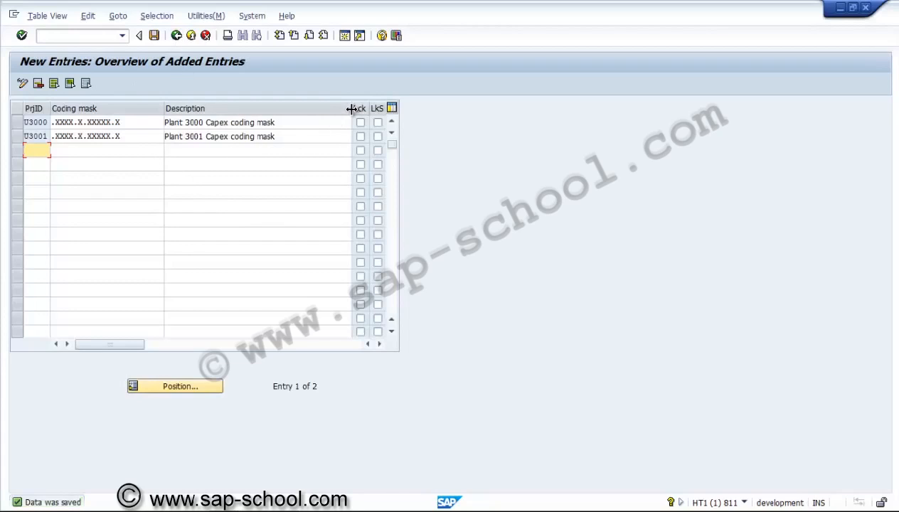
Step: Narrow the Description column of the coding mask table to just fit its texts
{"action": "left_click_drag", "start_coordinate": [301, 108], "coordinate": [300, 108]}
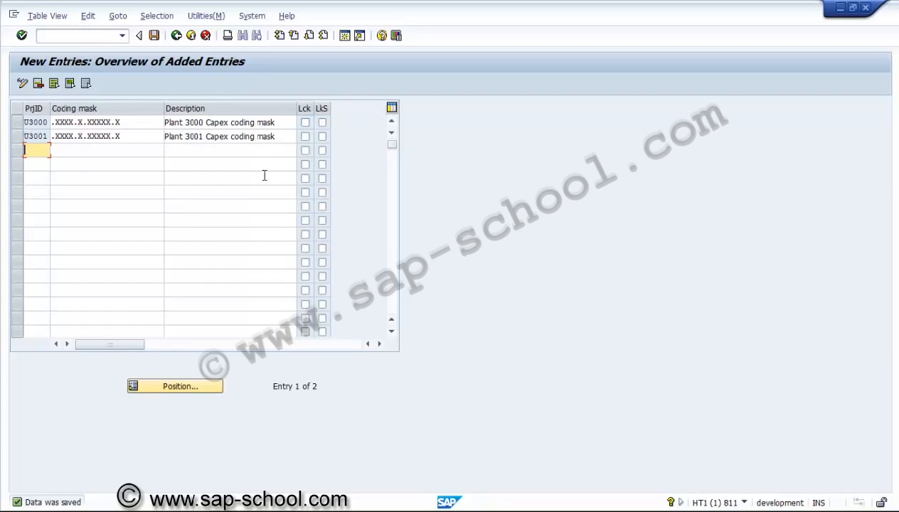
{"action": "left_click", "coordinate": [323, 124]}
{"action": "left_click", "coordinate": [323, 125]}
Step: Return to the IMG structure and open the Create Project Profile activity under Work Breakdown Structure (WBS)
{"action": "left_click", "coordinate": [176, 36]}
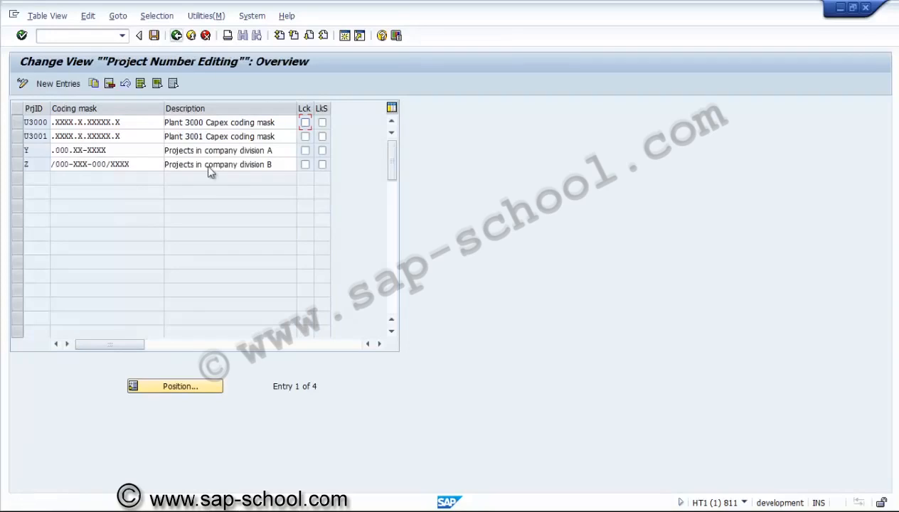
{"action": "left_click", "coordinate": [176, 37]}
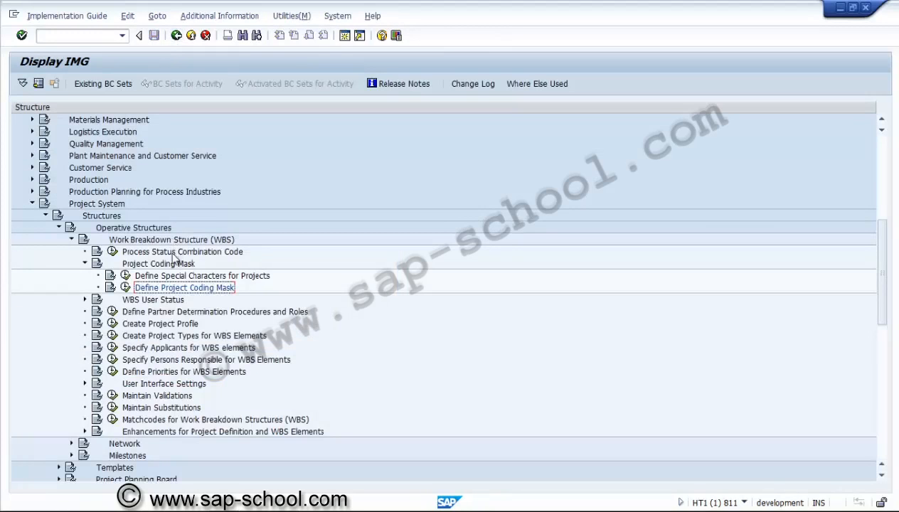
{"action": "left_click", "coordinate": [85, 264]}
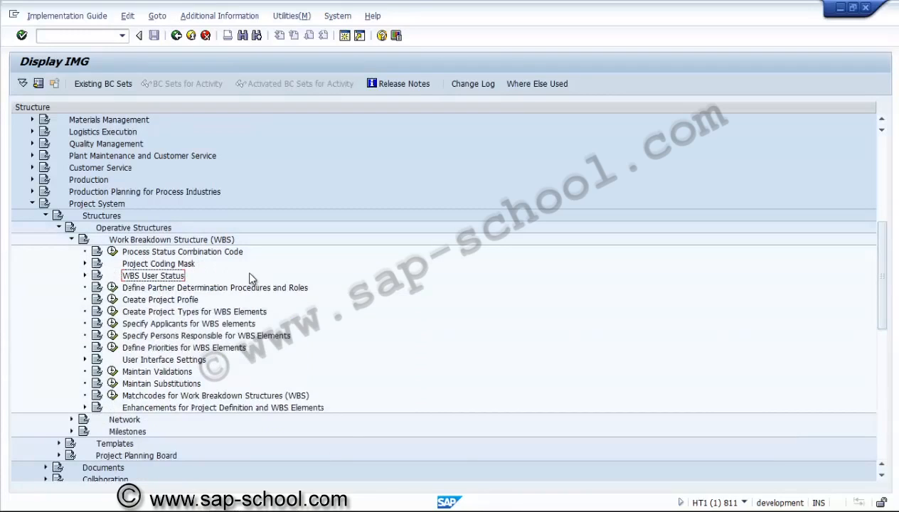
{"action": "left_click", "coordinate": [141, 268]}
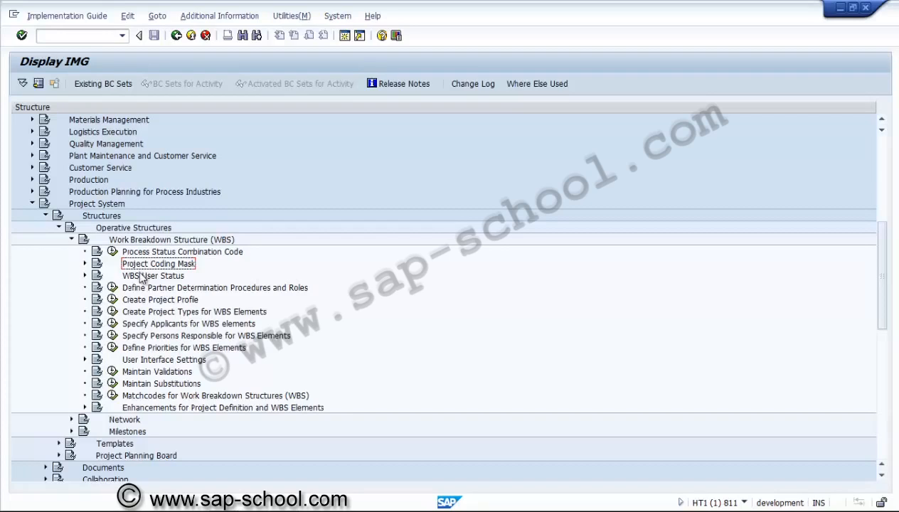
{"action": "left_click", "coordinate": [135, 304]}
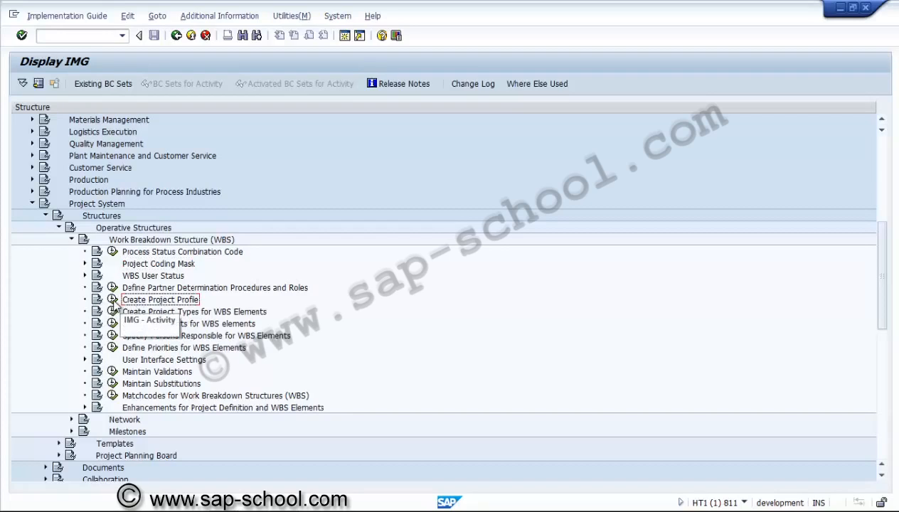
{"action": "left_click", "coordinate": [112, 299]}
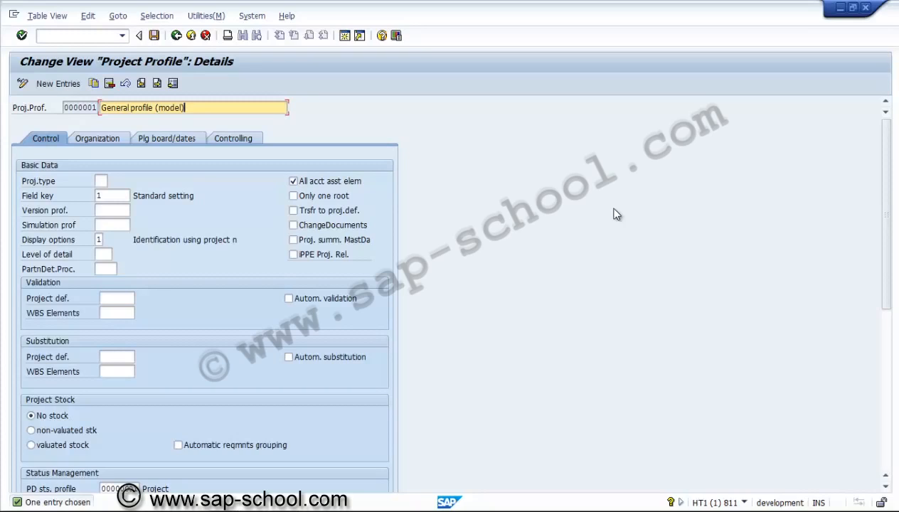
Step: Look through the organization, planning board/dates and controlling settings of the General profile (model), ending at its control data
{"action": "left_click", "coordinate": [97, 140]}
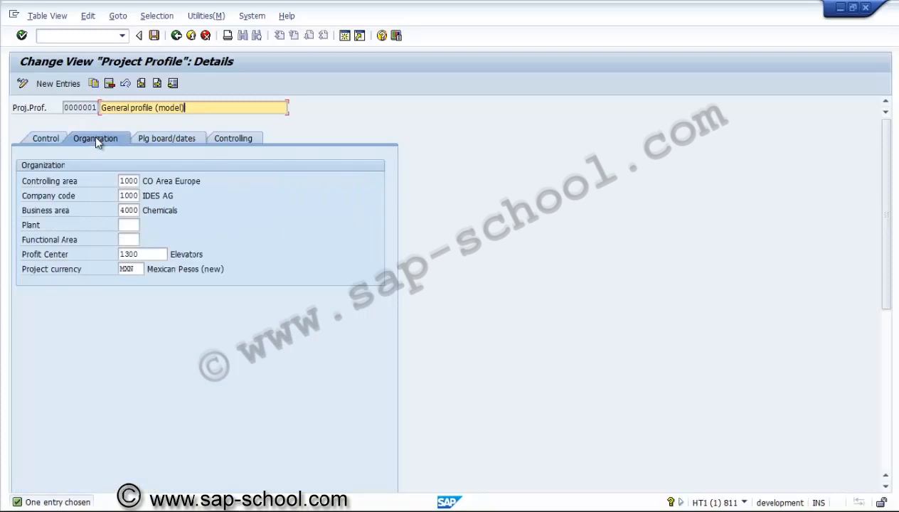
{"action": "left_click", "coordinate": [153, 140]}
{"action": "left_click", "coordinate": [236, 138]}
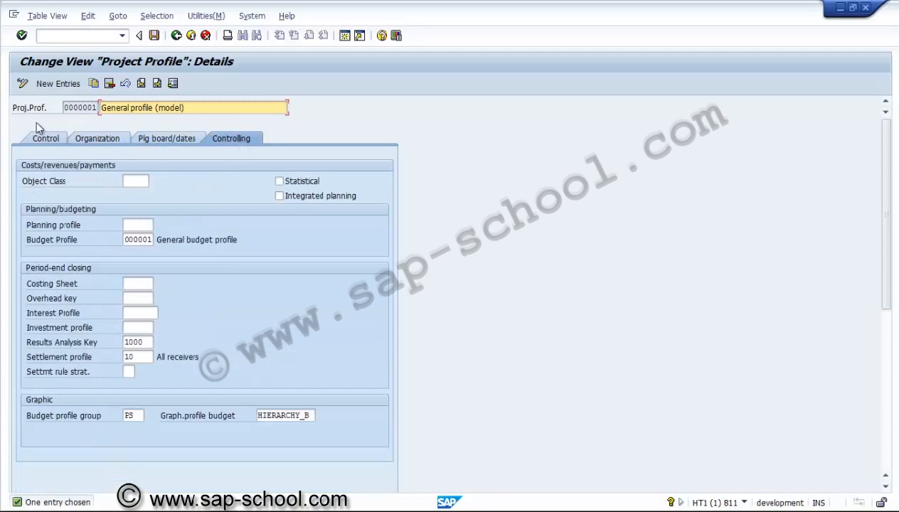
{"action": "left_click", "coordinate": [45, 141]}
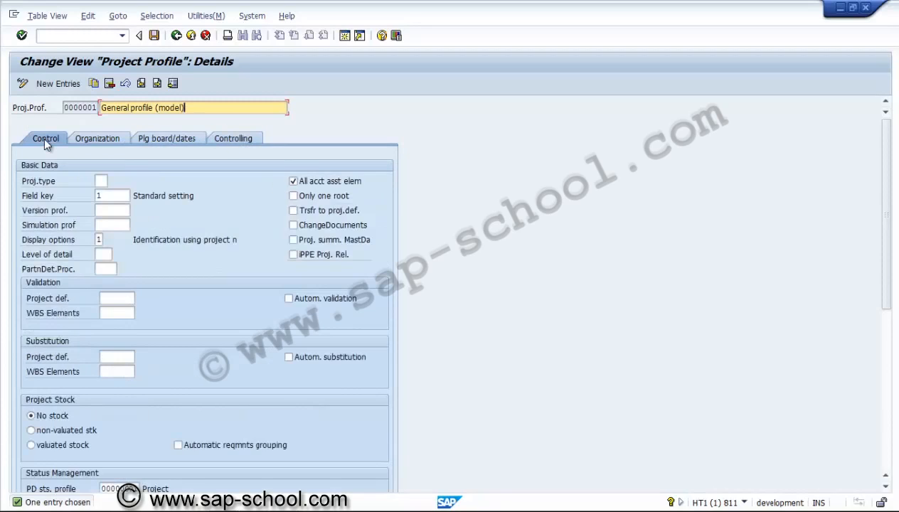
Step: View the available project types for the General profile (model) without choosing one
{"action": "left_click", "coordinate": [103, 181]}
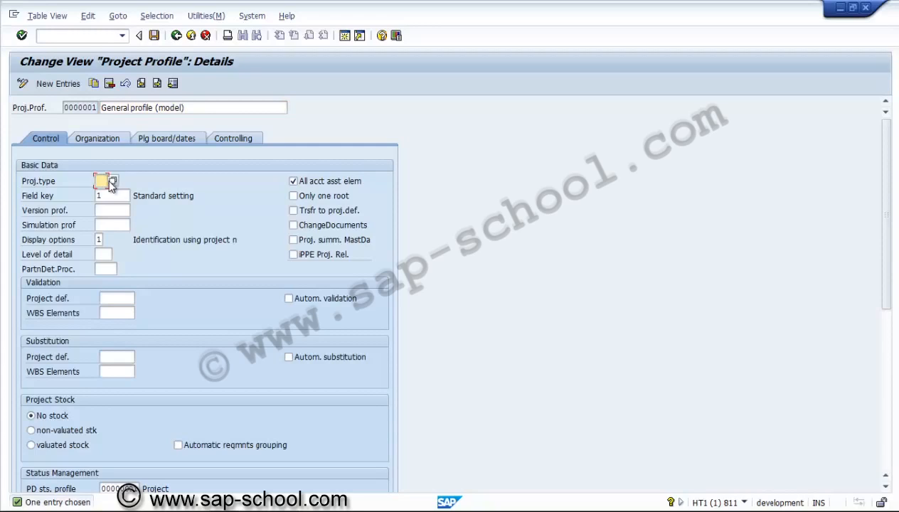
{"action": "left_click", "coordinate": [113, 182]}
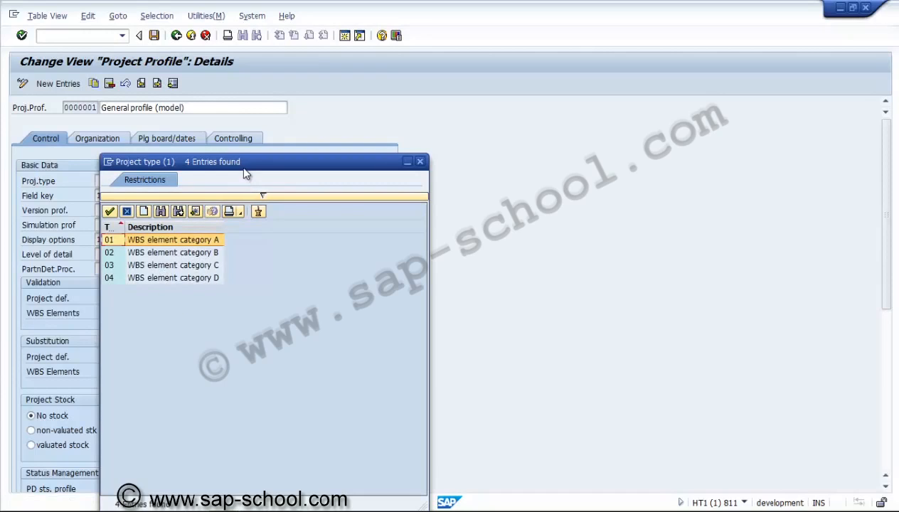
{"action": "left_click_drag", "start_coordinate": [246, 171], "coordinate": [326, 105]}
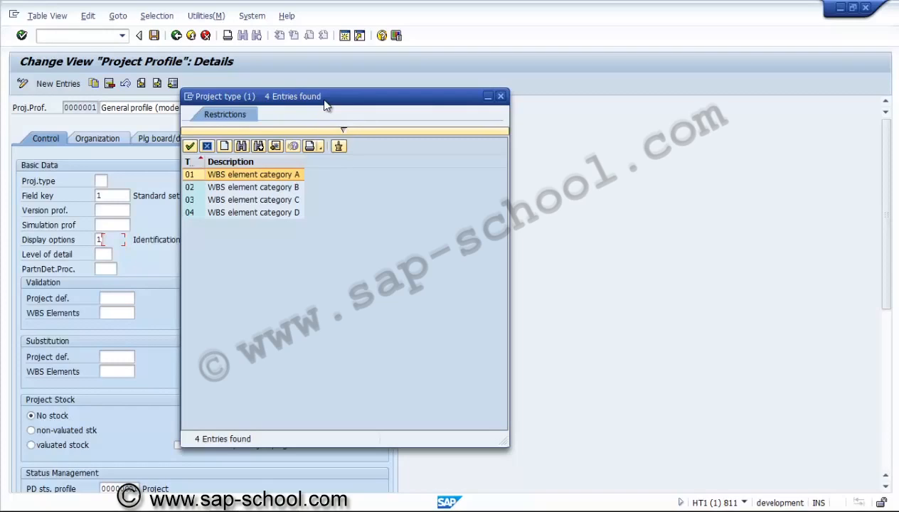
{"action": "left_click", "coordinate": [499, 96]}
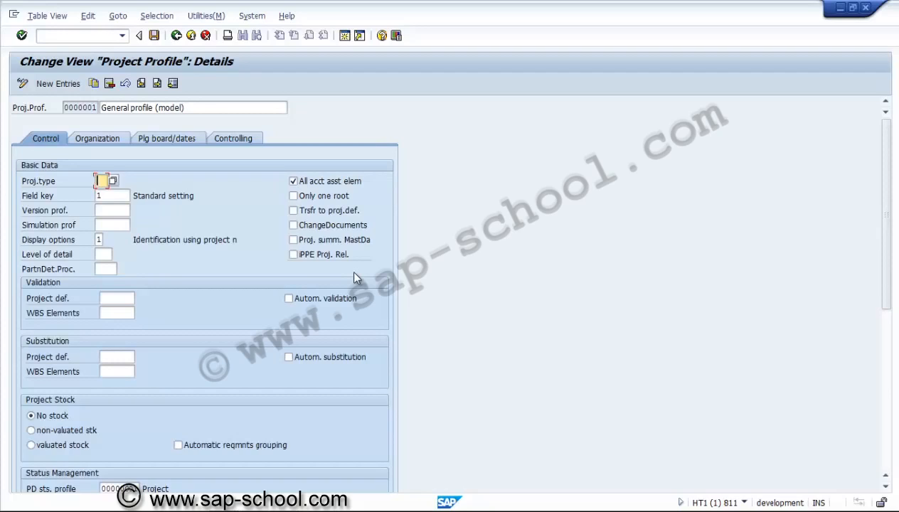
Step: Examine the profile's control data: version and simulation profiles, validation, substitution and status management
{"action": "left_click", "coordinate": [111, 210]}
{"action": "left_click", "coordinate": [114, 224]}
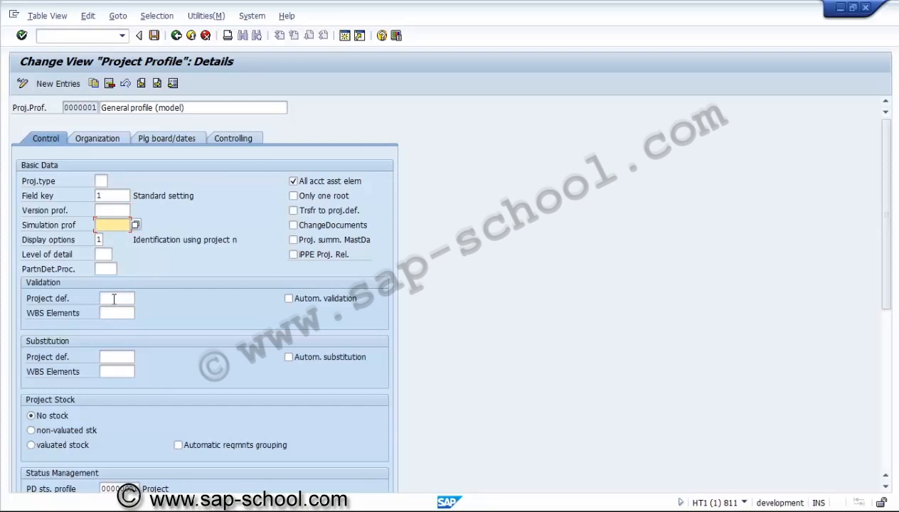
{"action": "left_click", "coordinate": [114, 299]}
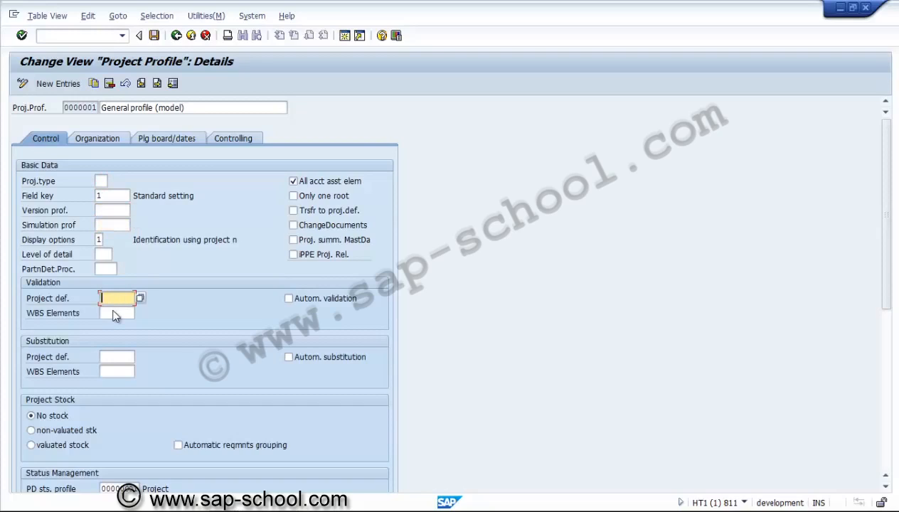
{"action": "left_click", "coordinate": [113, 314]}
{"action": "left_click", "coordinate": [113, 356]}
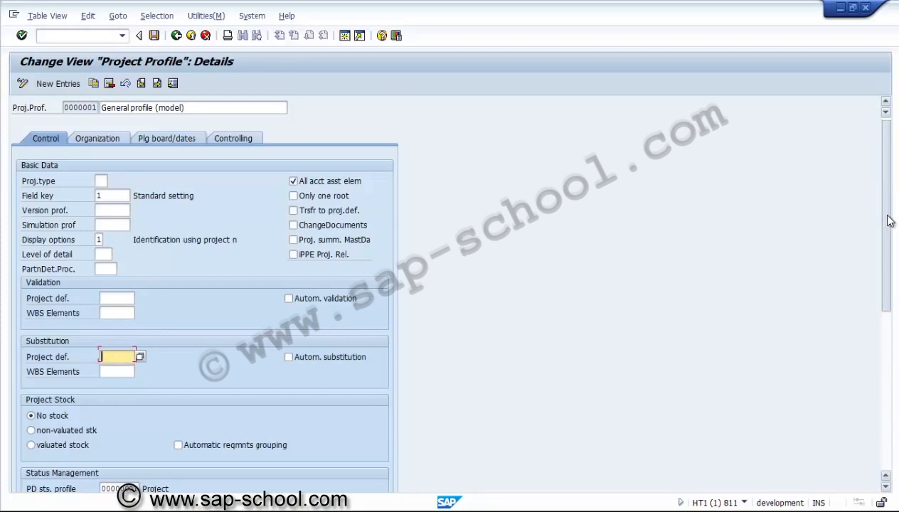
{"action": "left_click_drag", "start_coordinate": [888, 220], "coordinate": [889, 305]}
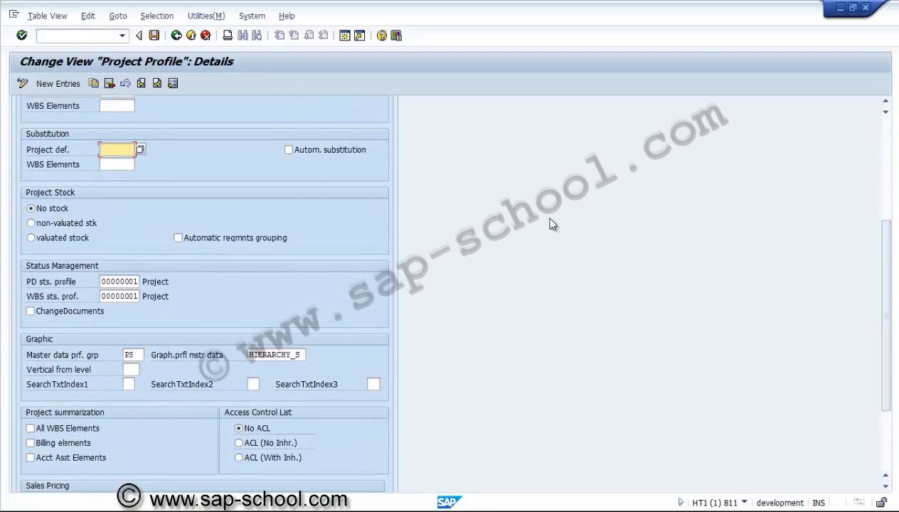
{"action": "left_click", "coordinate": [119, 282]}
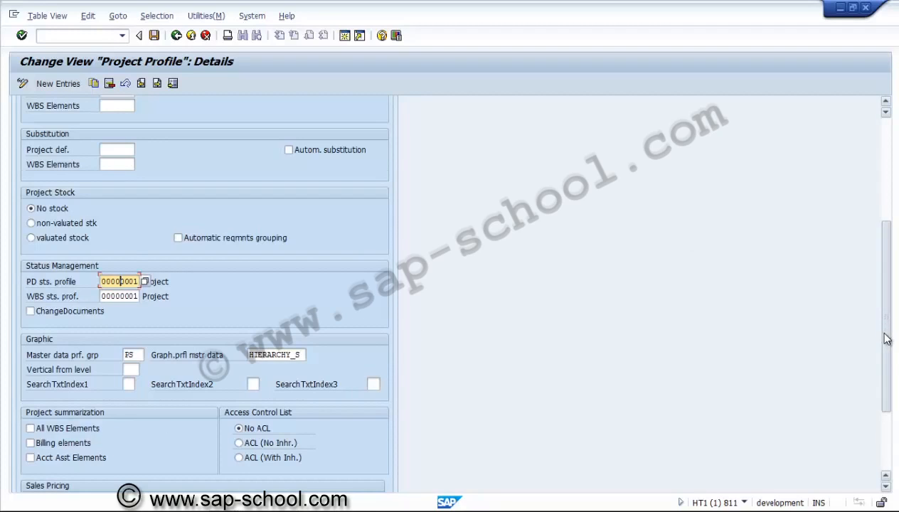
{"action": "left_click_drag", "start_coordinate": [879, 326], "coordinate": [888, 195]}
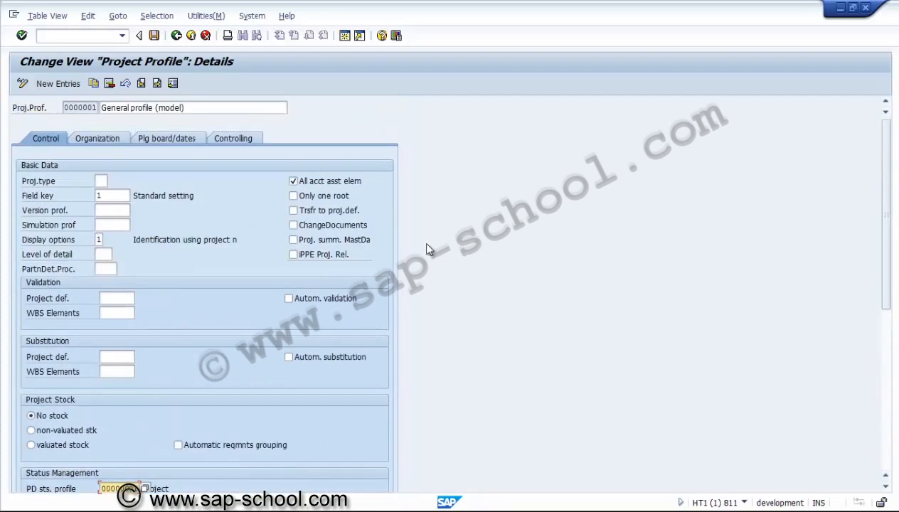
Step: Examine the profile's organization data, its planning board/dates settings including the capacity requirements planning profiles, and its controlling data
{"action": "left_click", "coordinate": [116, 138]}
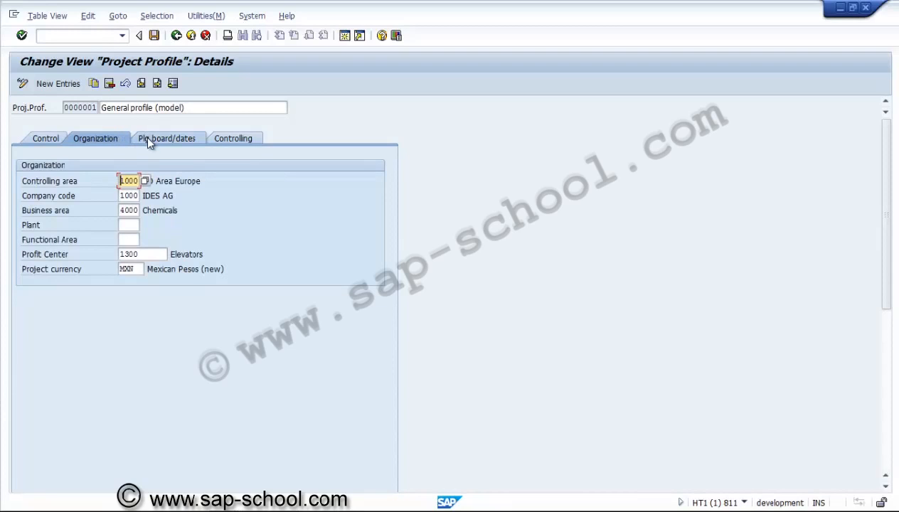
{"action": "left_click", "coordinate": [147, 138]}
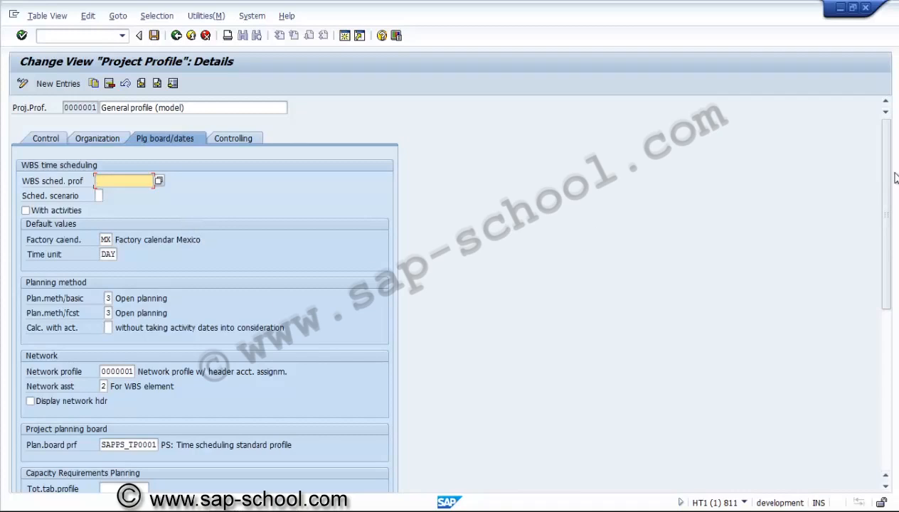
{"action": "left_click_drag", "start_coordinate": [890, 181], "coordinate": [894, 304]}
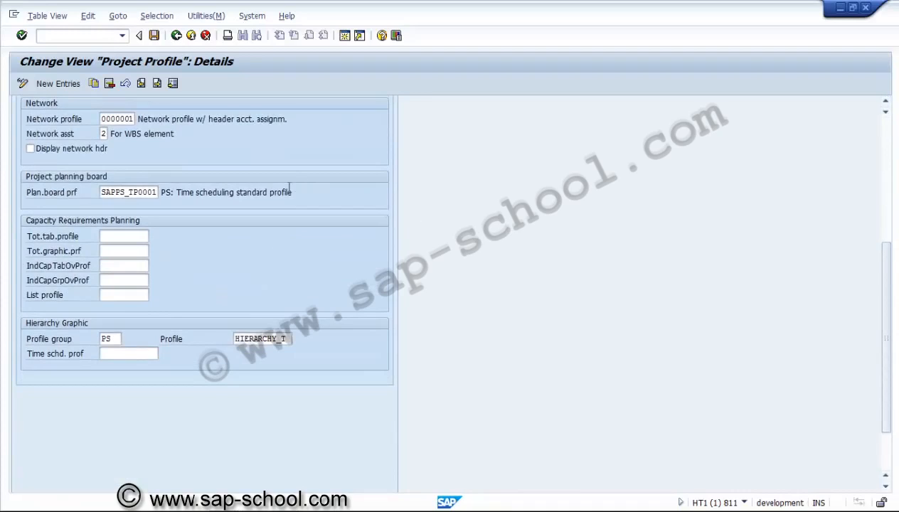
{"action": "left_click", "coordinate": [149, 236]}
{"action": "left_click", "coordinate": [140, 252]}
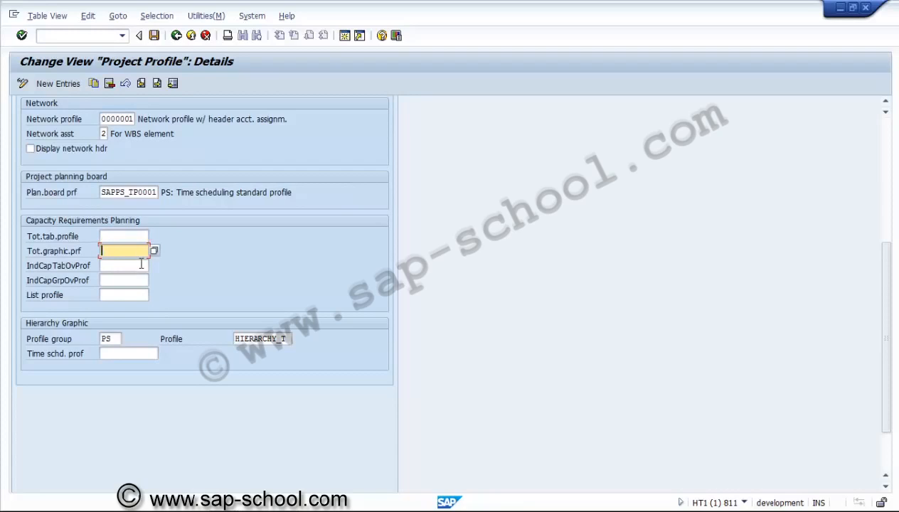
{"action": "left_click", "coordinate": [141, 265]}
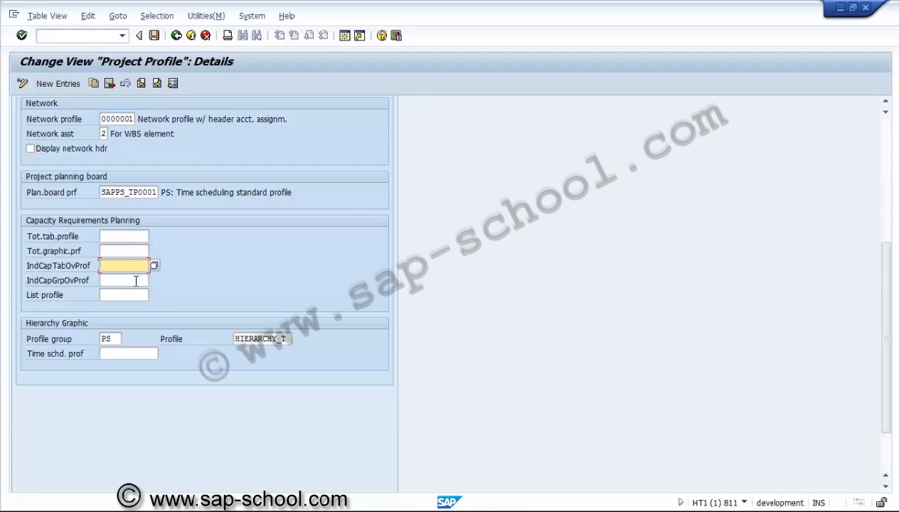
{"action": "left_click", "coordinate": [135, 281]}
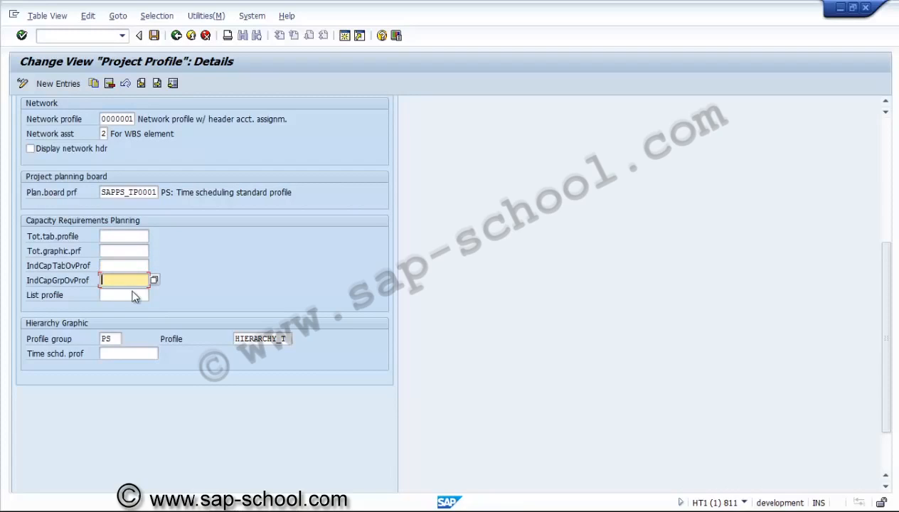
{"action": "left_click", "coordinate": [135, 294]}
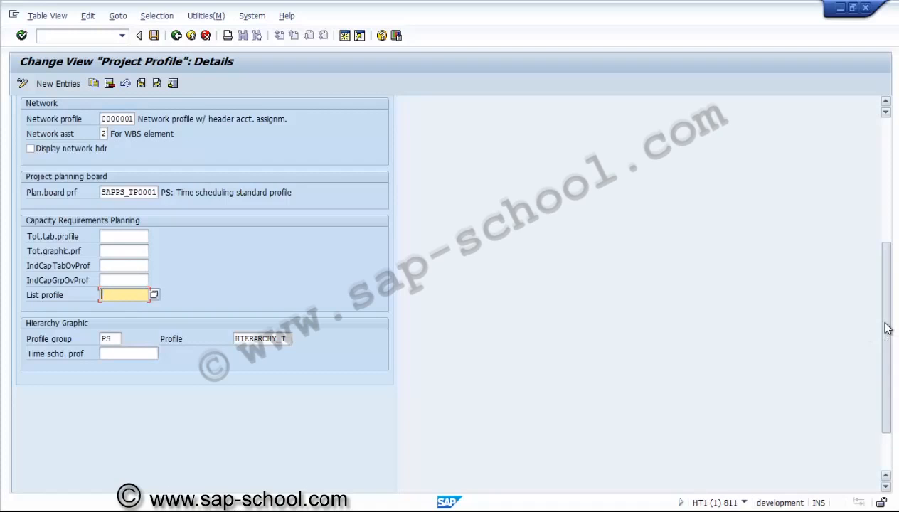
{"action": "left_click_drag", "start_coordinate": [875, 319], "coordinate": [888, 197]}
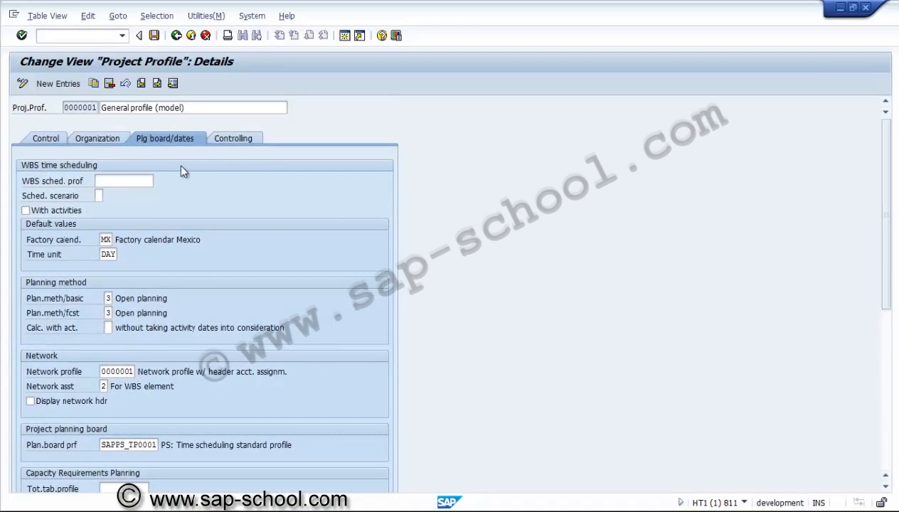
{"action": "left_click", "coordinate": [222, 139]}
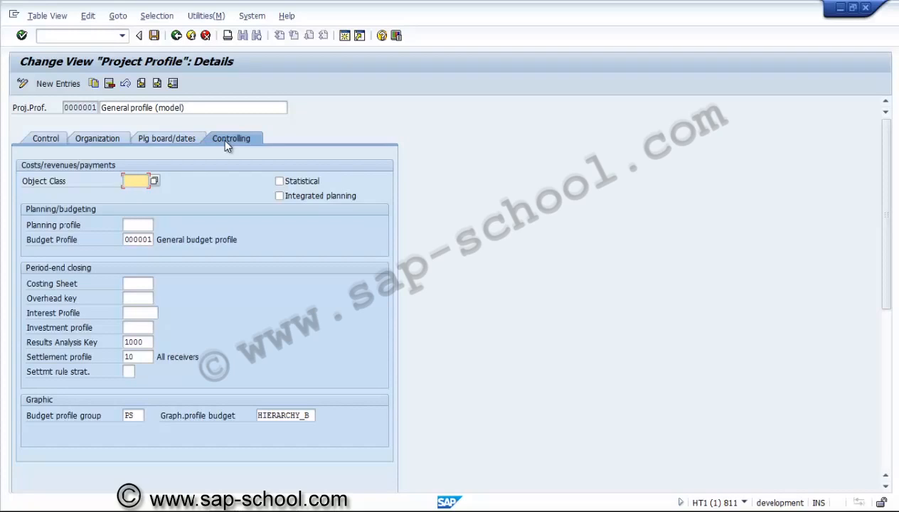
Step: Leave the General profile (model) without changing it and return to the IMG structure
{"action": "left_click", "coordinate": [177, 36]}
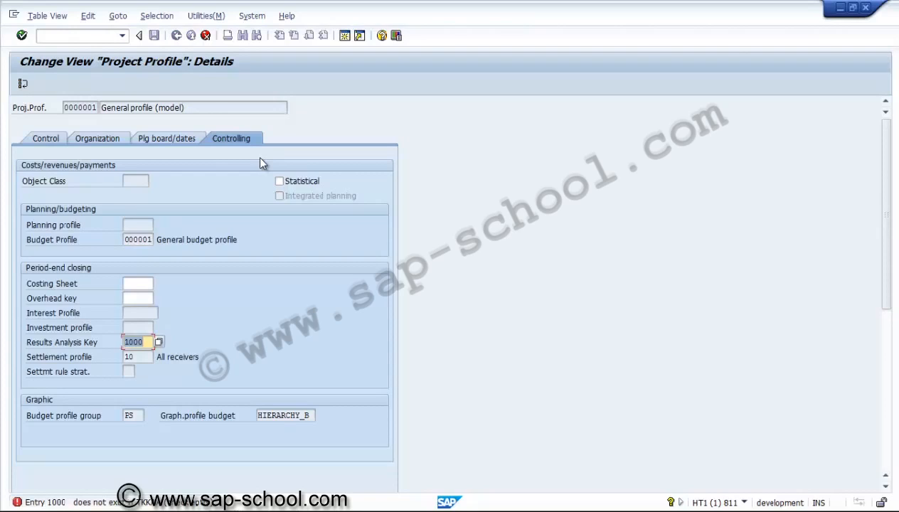
{"action": "left_click", "coordinate": [24, 84]}
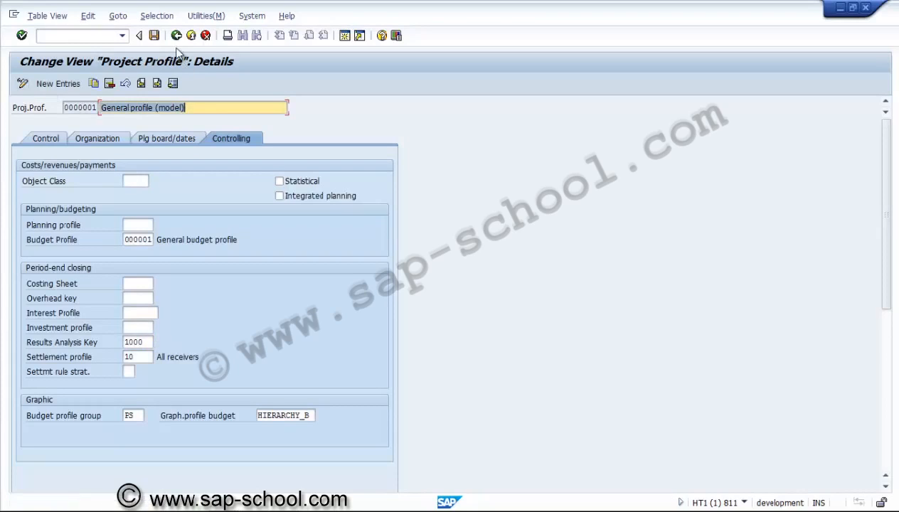
{"action": "left_click", "coordinate": [177, 36]}
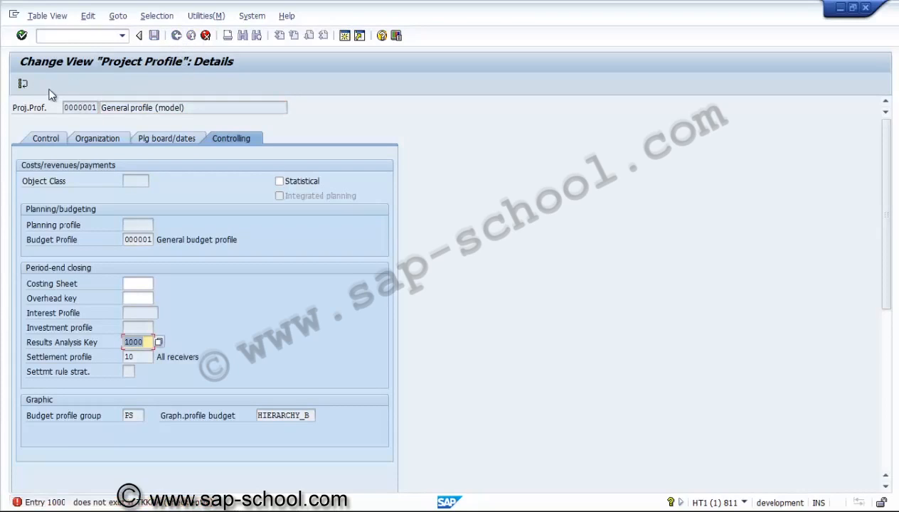
{"action": "left_click", "coordinate": [24, 83]}
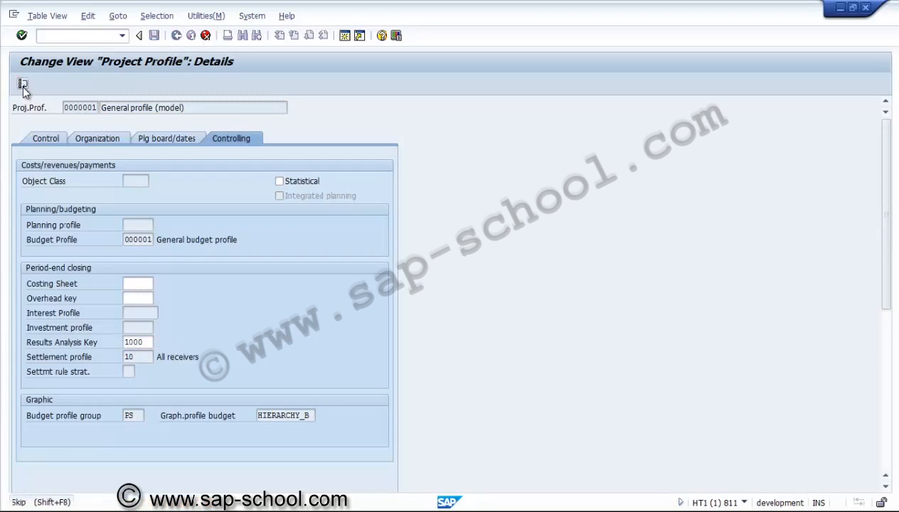
{"action": "left_click", "coordinate": [192, 39]}
{"action": "left_click", "coordinate": [205, 36]}
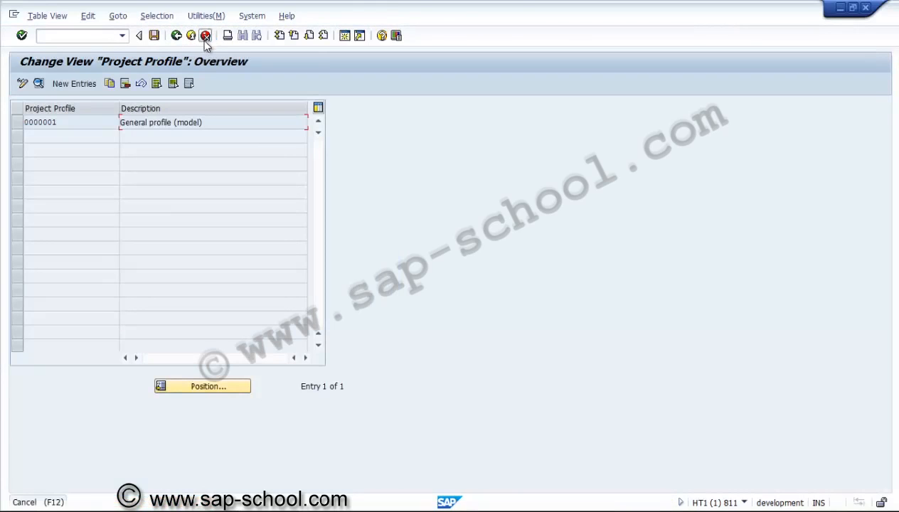
{"action": "left_click", "coordinate": [175, 37]}
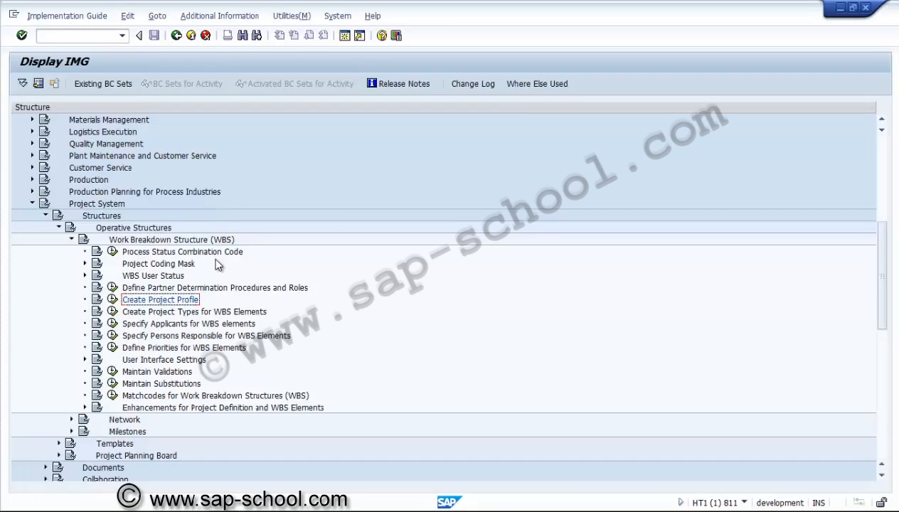
Step: Open the Create Project Types for WBS Elements activity under Work Breakdown Structure (WBS)
{"action": "left_click", "coordinate": [185, 290]}
{"action": "left_click", "coordinate": [174, 313]}
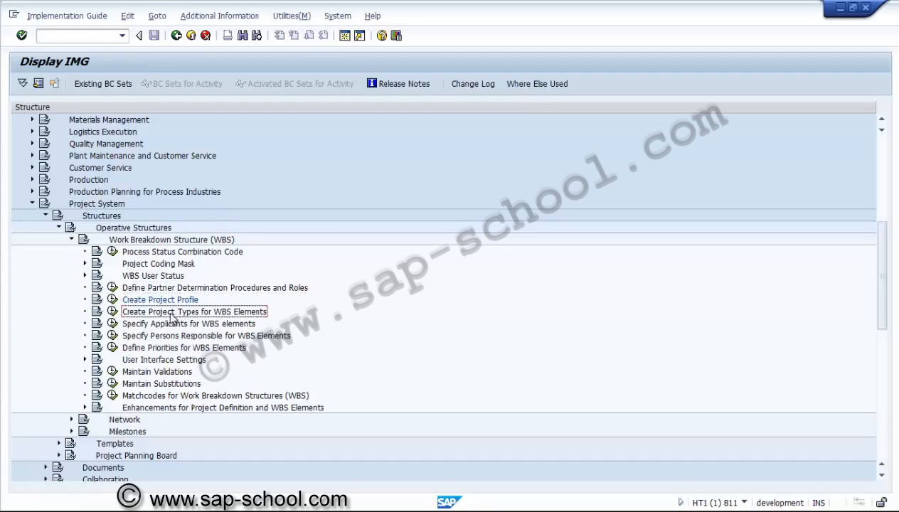
{"action": "left_click", "coordinate": [112, 313]}
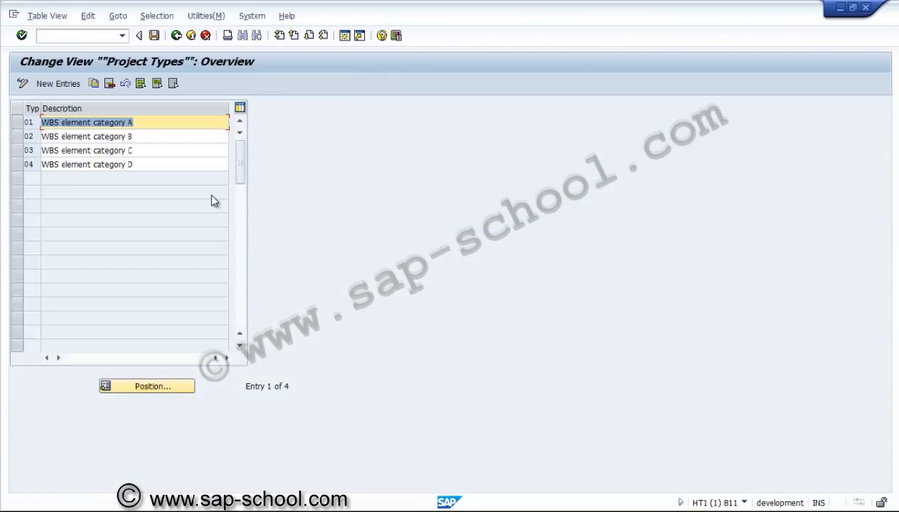
Step: Start new entries for project types and add type 10 with the description "Replacement"
{"action": "left_click", "coordinate": [60, 85]}
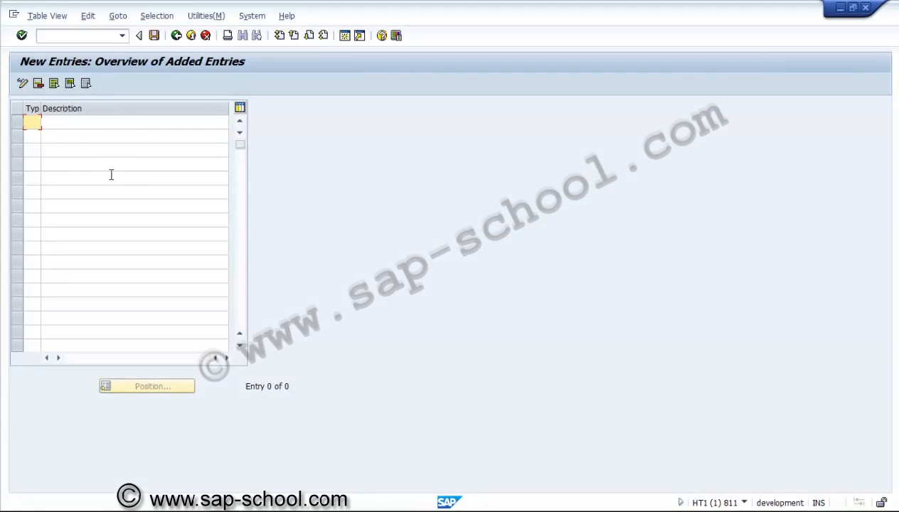
{"action": "type", "text": "10"}
{"action": "key", "text": "Tab"}
{"action": "type", "text": "Re"}
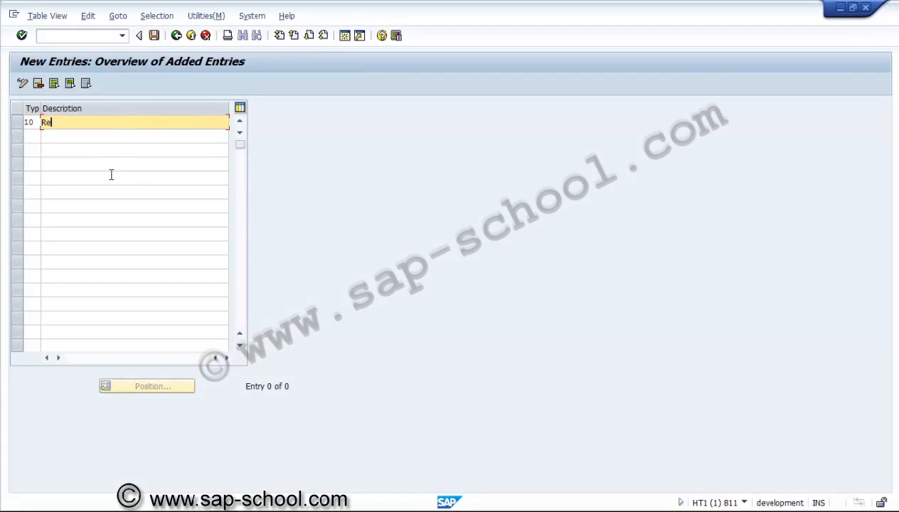
{"action": "type", "text": "placeme"}
{"action": "type", "text": "nt"}
Step: Add project type 20 with the description "Expansion / diversification"
{"action": "left_click", "coordinate": [32, 138]}
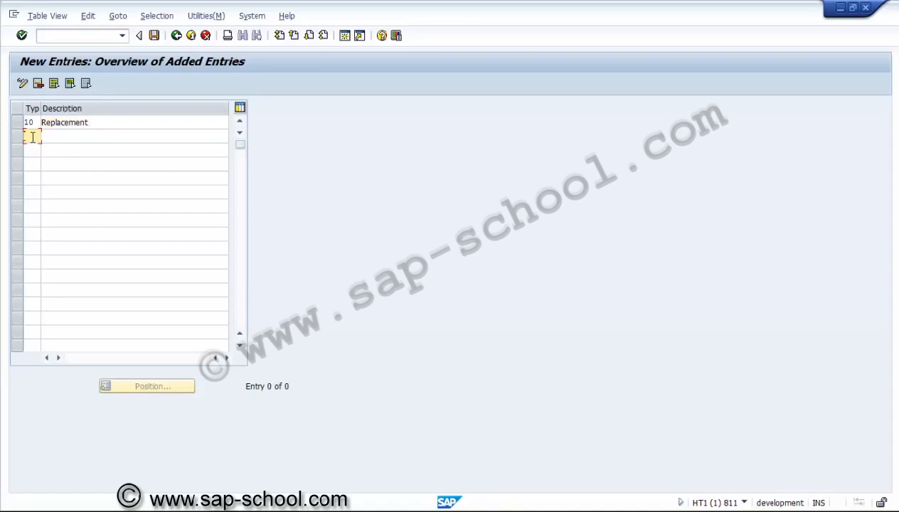
{"action": "type", "text": "20"}
{"action": "key", "text": "Tab"}
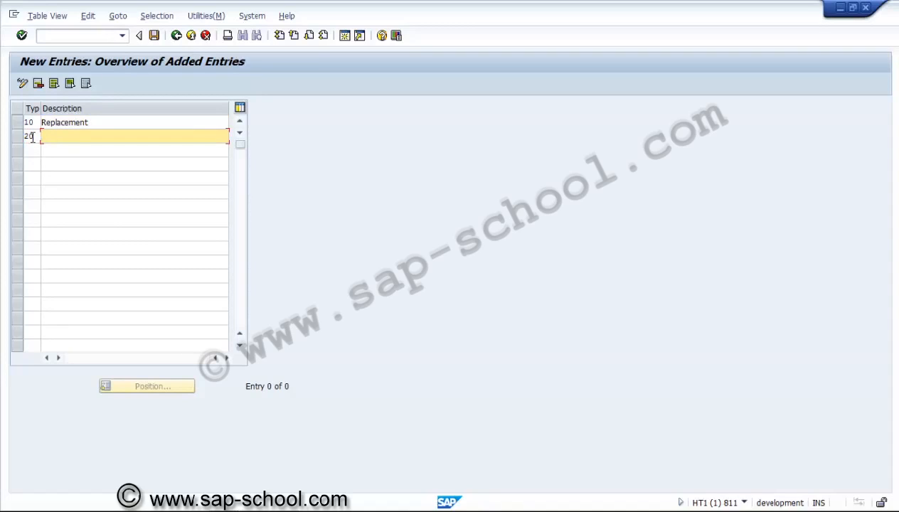
{"action": "type", "text": "Expansion / diversification"}
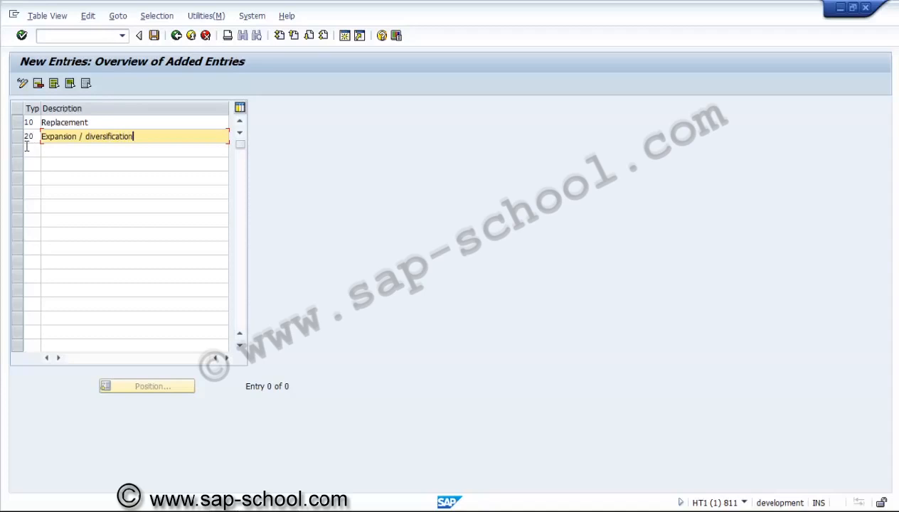
Step: Add project type 30 with the description "Shutdown project"
{"action": "left_click", "coordinate": [28, 150]}
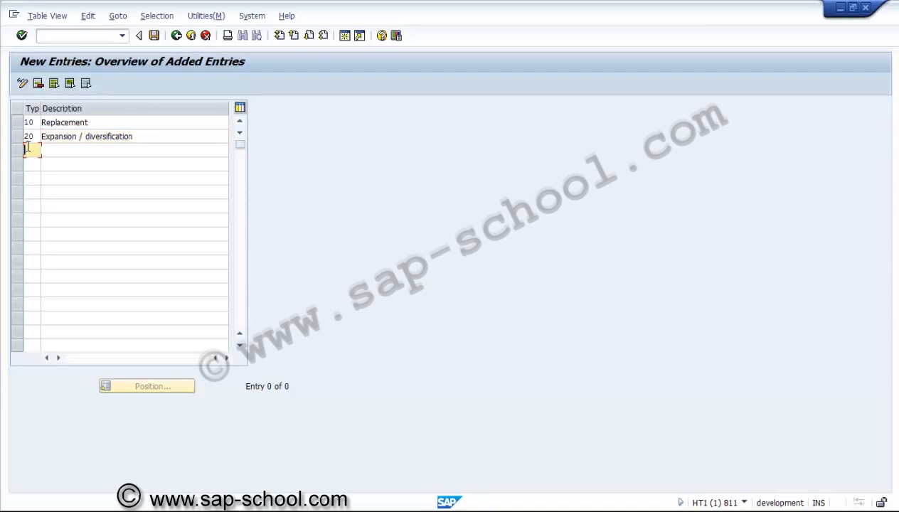
{"action": "type", "text": "30"}
{"action": "left_click", "coordinate": [62, 153]}
{"action": "type", "text": "Shutdown "}
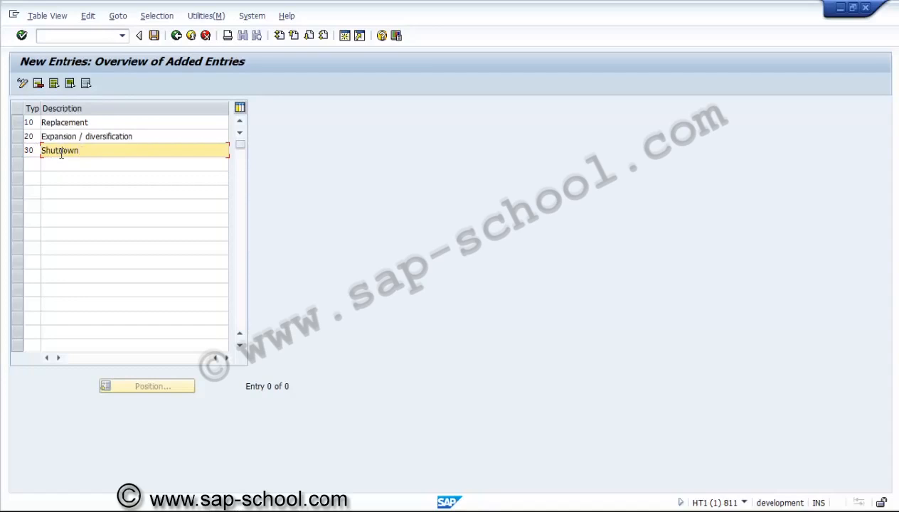
{"action": "type", "text": "project"}
Step: Add project type 40 with the description "Environmental"
{"action": "left_click", "coordinate": [36, 164]}
{"action": "type", "text": "40"}
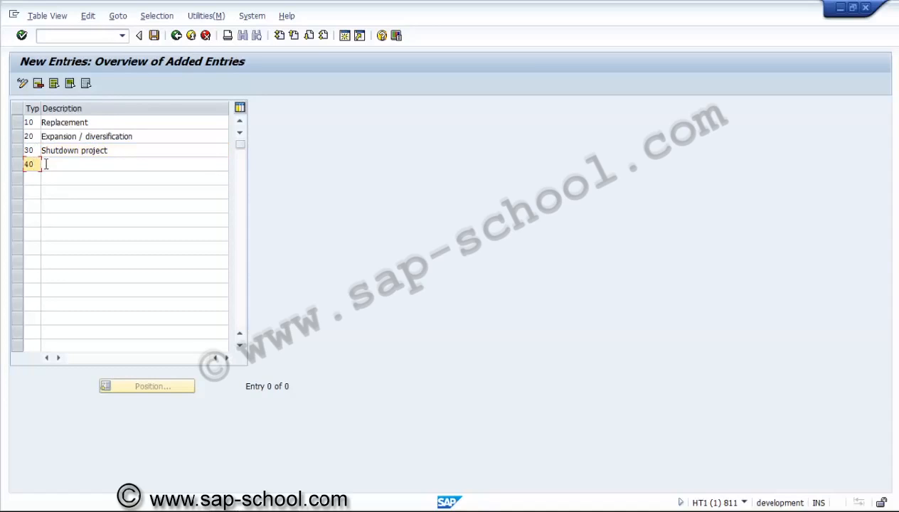
{"action": "left_click", "coordinate": [57, 163]}
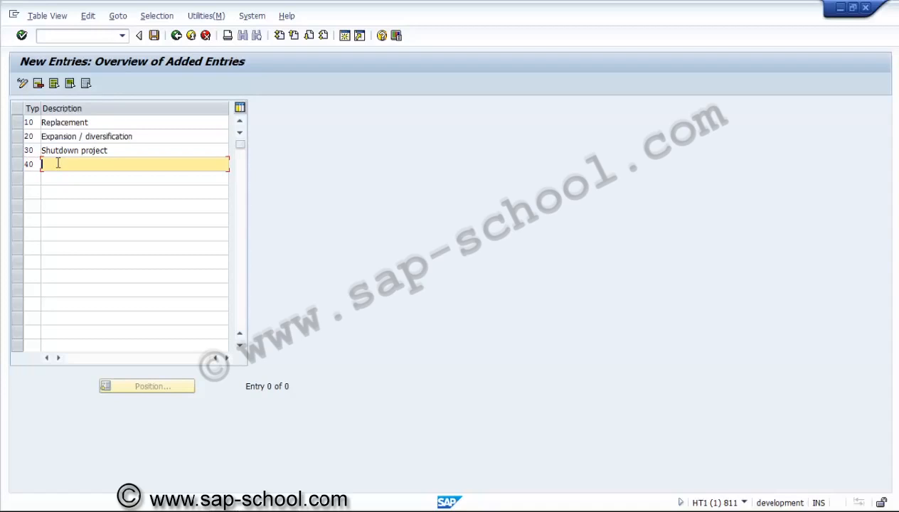
{"action": "type", "text": "Environmental"}
Step: Add project type 50 with the description "Social and Safety"
{"action": "left_click", "coordinate": [35, 178]}
{"action": "type", "text": "50"}
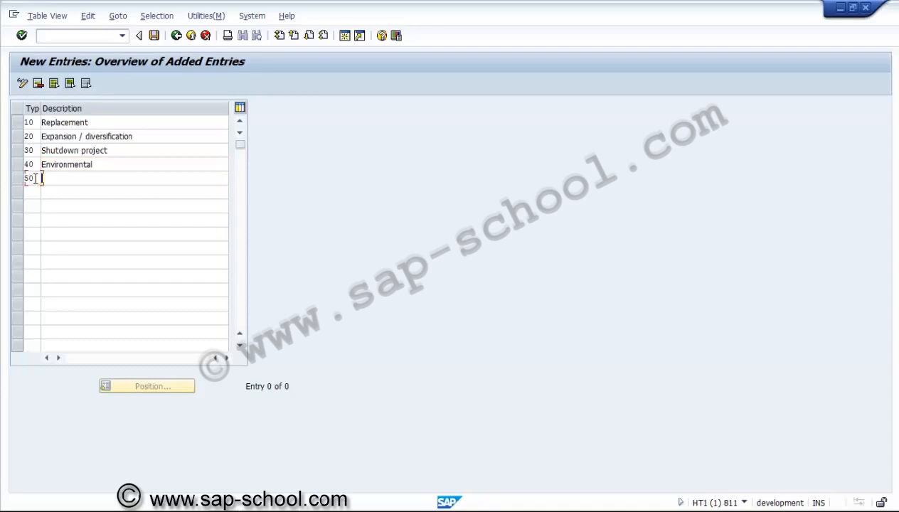
{"action": "key", "text": "Tab"}
{"action": "type", "text": "So"}
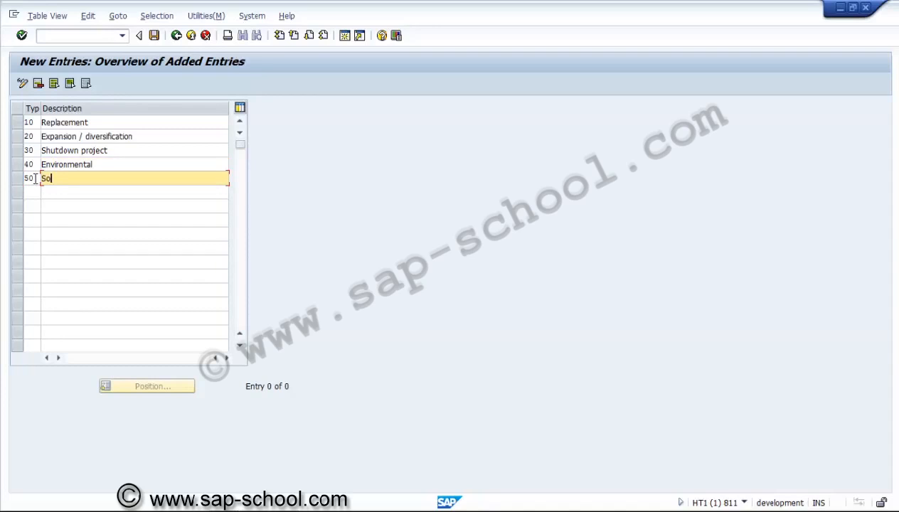
{"action": "type", "text": "cial and Safety"}
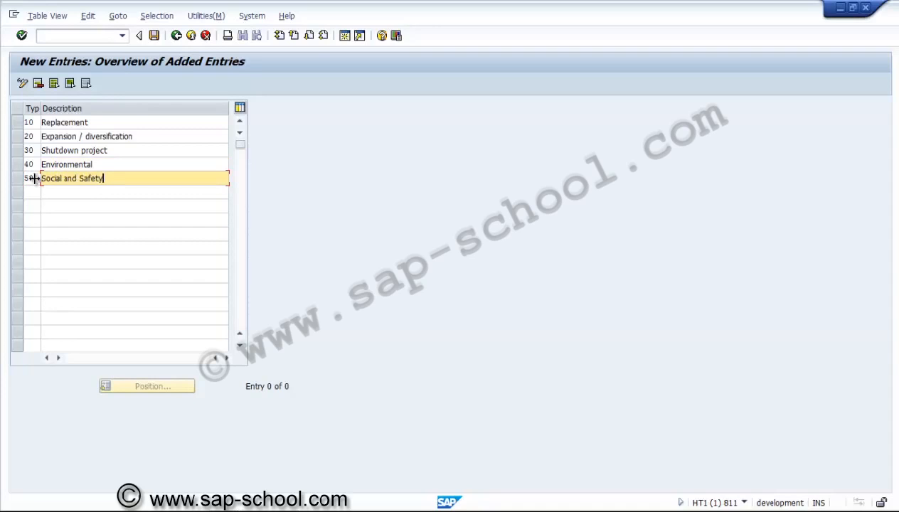
Step: Save the project types under a new customizing request described as "PS - Project types" and return to the project types overview
{"action": "left_click", "coordinate": [155, 36]}
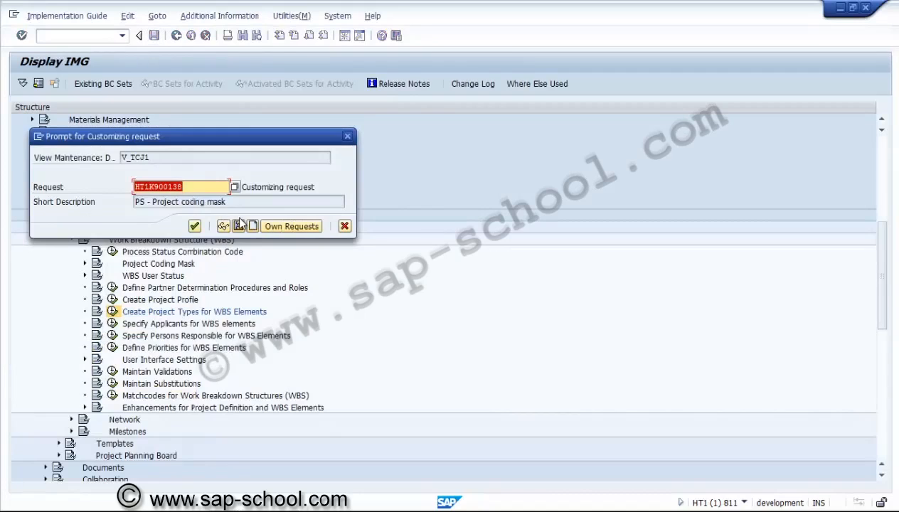
{"action": "left_click", "coordinate": [239, 226]}
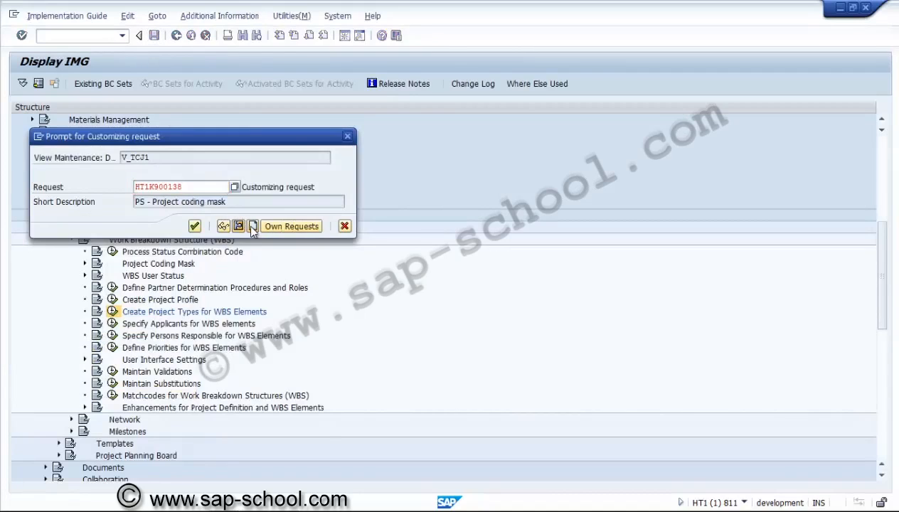
{"action": "type", "text": "P"}
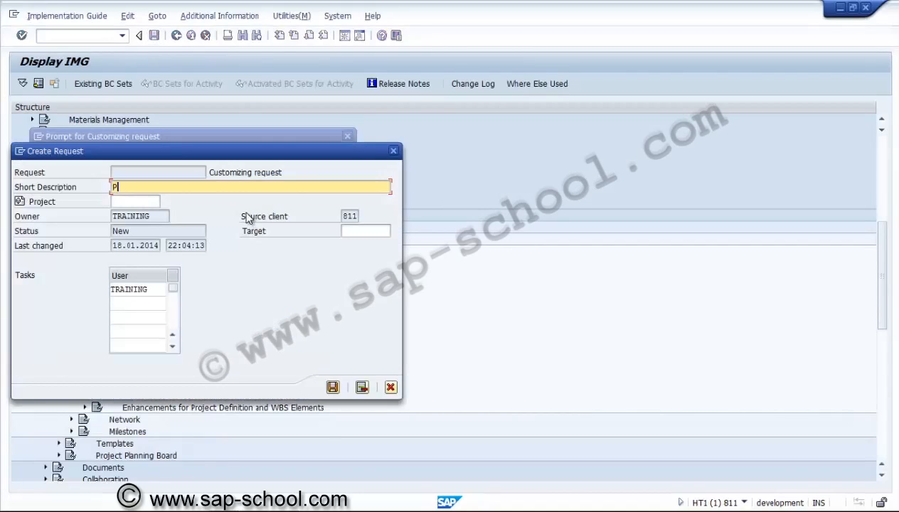
{"action": "type", "text": "S - Project types"}
{"action": "left_click", "coordinate": [332, 387]}
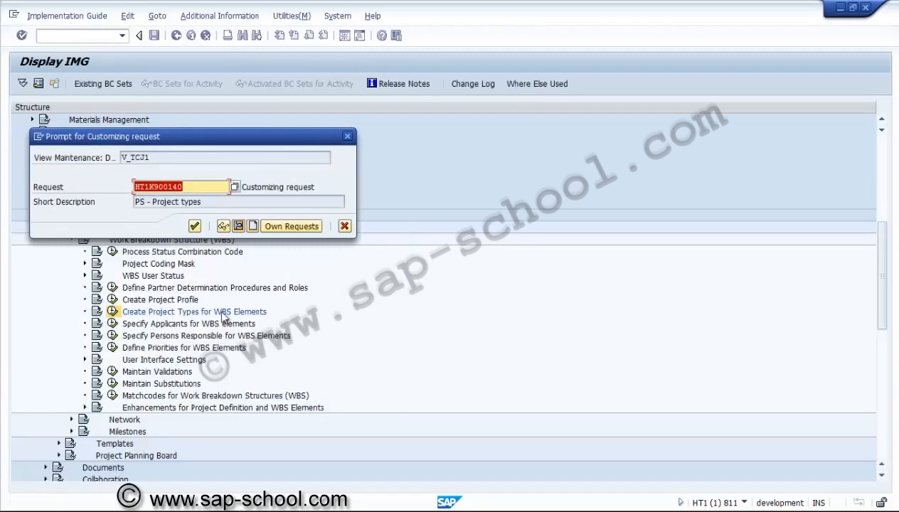
{"action": "left_click", "coordinate": [195, 226]}
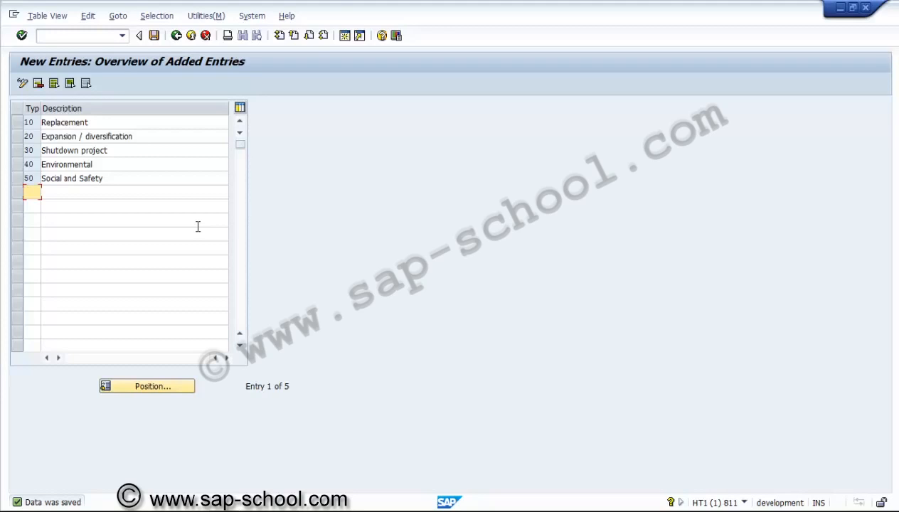
{"action": "left_click", "coordinate": [177, 36]}
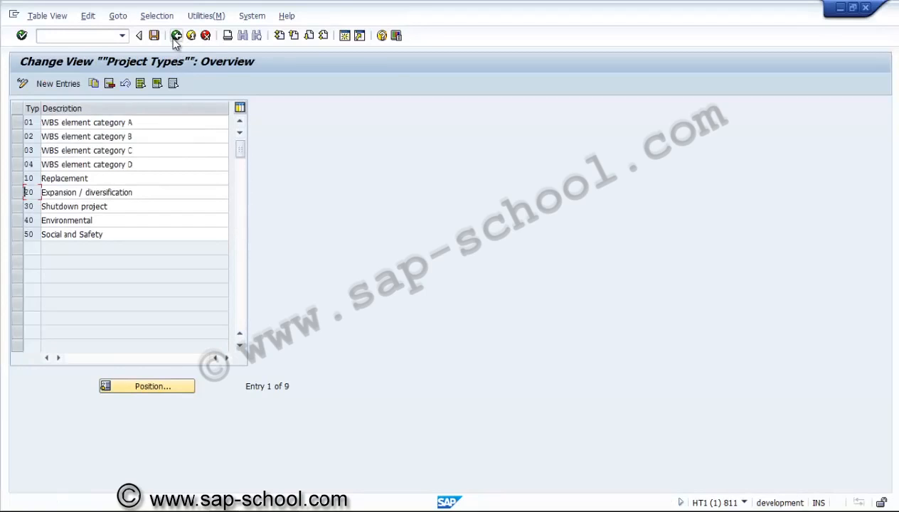
Step: Return to the implementation guide and review the applicants defined under Specify Applicants for WBS elements
{"action": "left_click", "coordinate": [177, 36]}
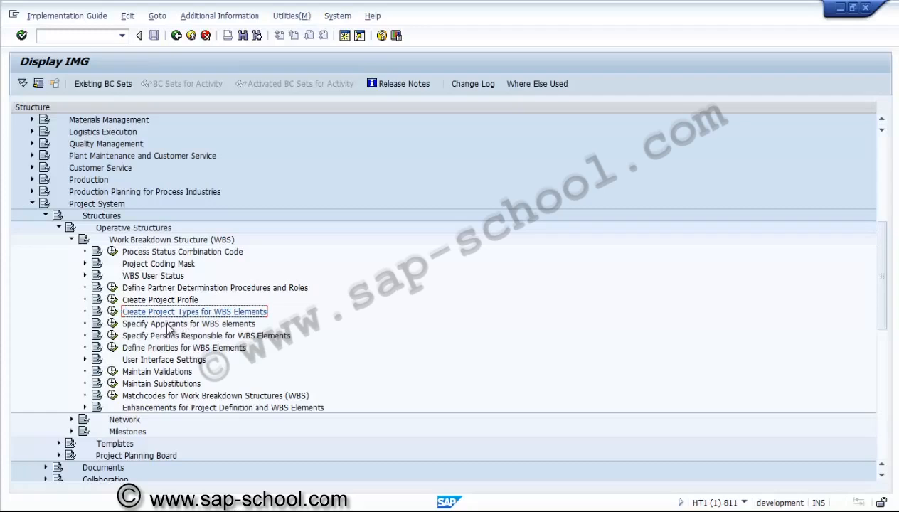
{"action": "left_click", "coordinate": [118, 324]}
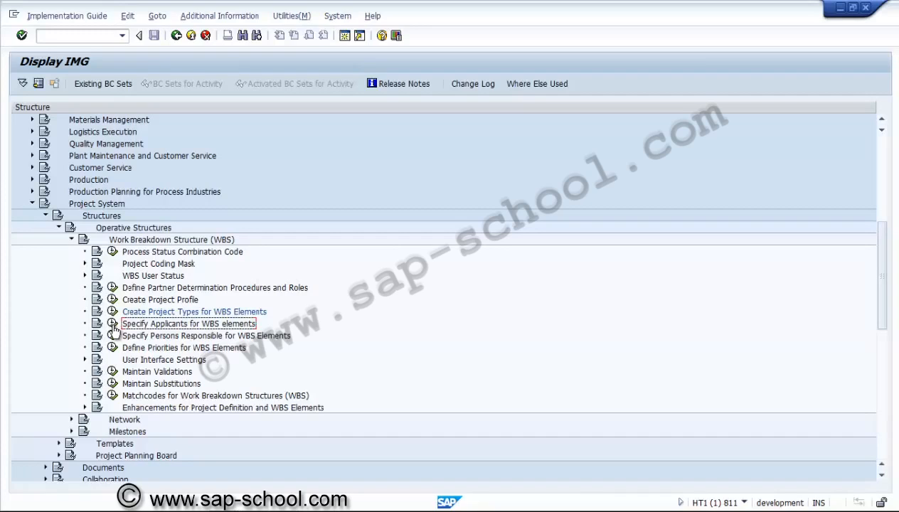
{"action": "left_click", "coordinate": [112, 326]}
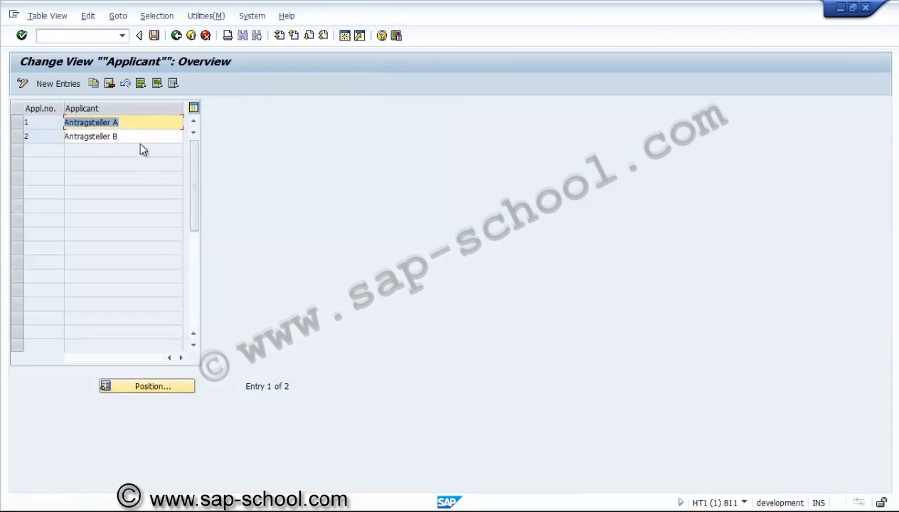
{"action": "left_click", "coordinate": [140, 138]}
{"action": "left_click", "coordinate": [138, 122]}
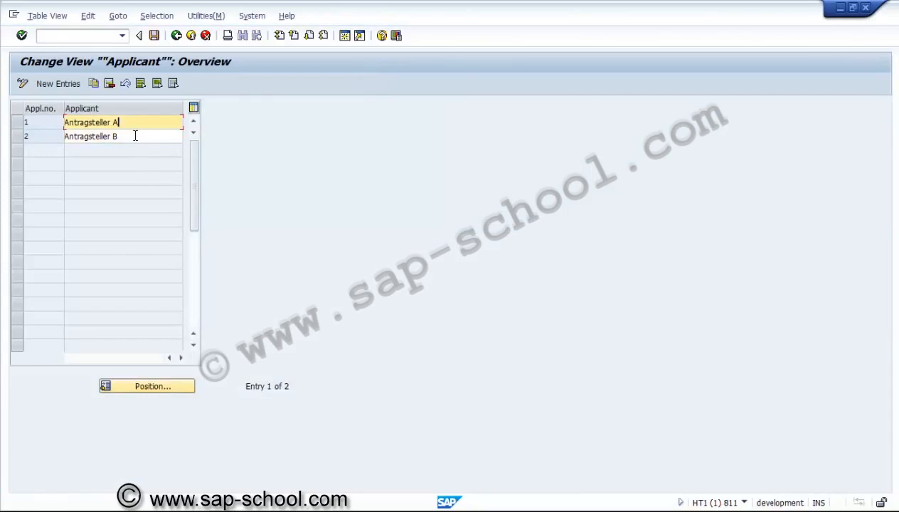
{"action": "left_click", "coordinate": [134, 137]}
{"action": "left_click", "coordinate": [132, 123]}
{"action": "left_click", "coordinate": [132, 138]}
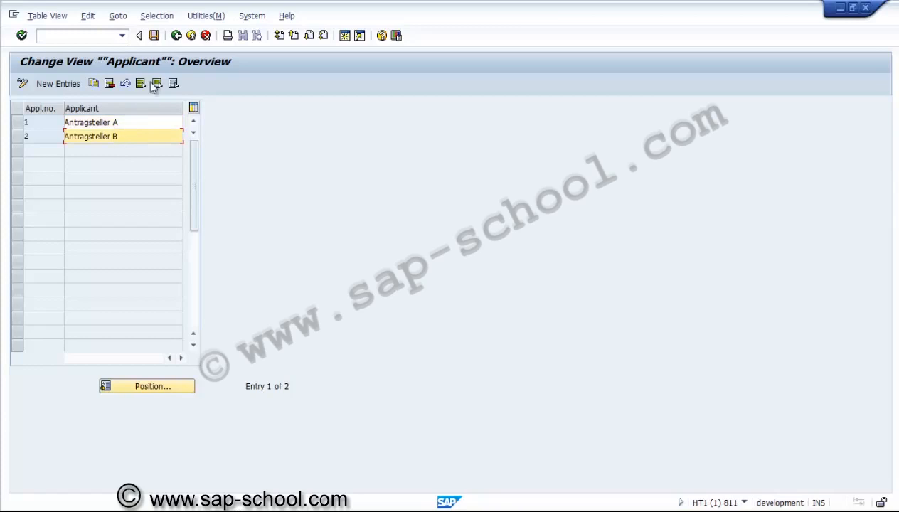
Step: Leave the applicants and review the entries under Define Priorities for WBS Elements, returning to the implementation guide
{"action": "left_click", "coordinate": [175, 40]}
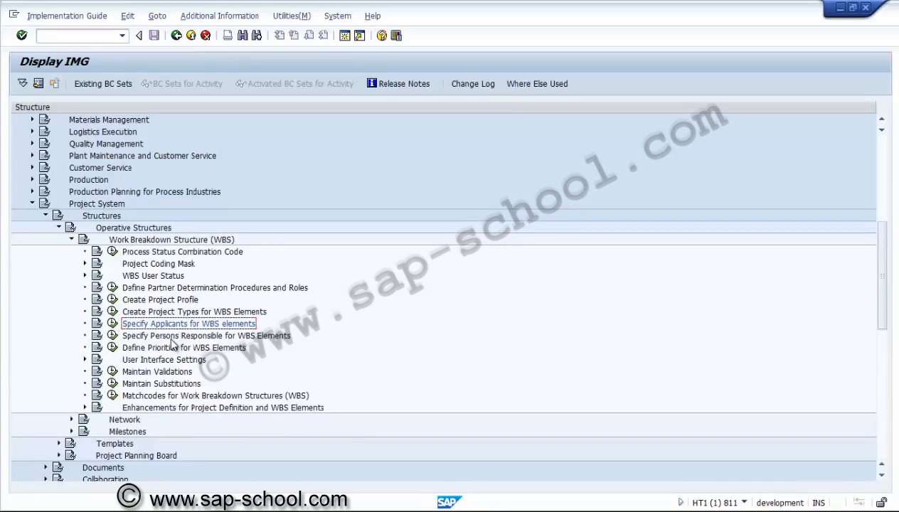
{"action": "left_click", "coordinate": [112, 348]}
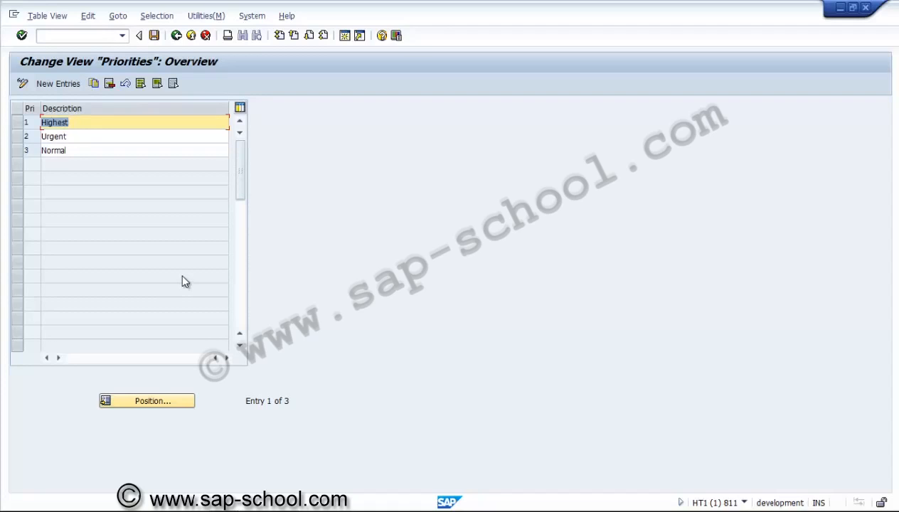
{"action": "left_click", "coordinate": [177, 38]}
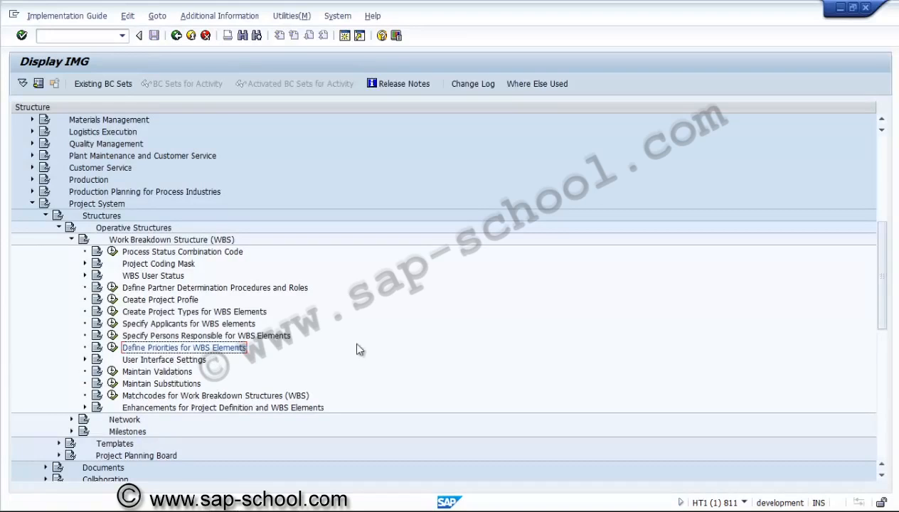
Step: Expand Project Planning Board under Structures and look over its time profile, planning board profile and report assignment activities
{"action": "left_click_drag", "start_coordinate": [882, 481], "coordinate": [882, 481]}
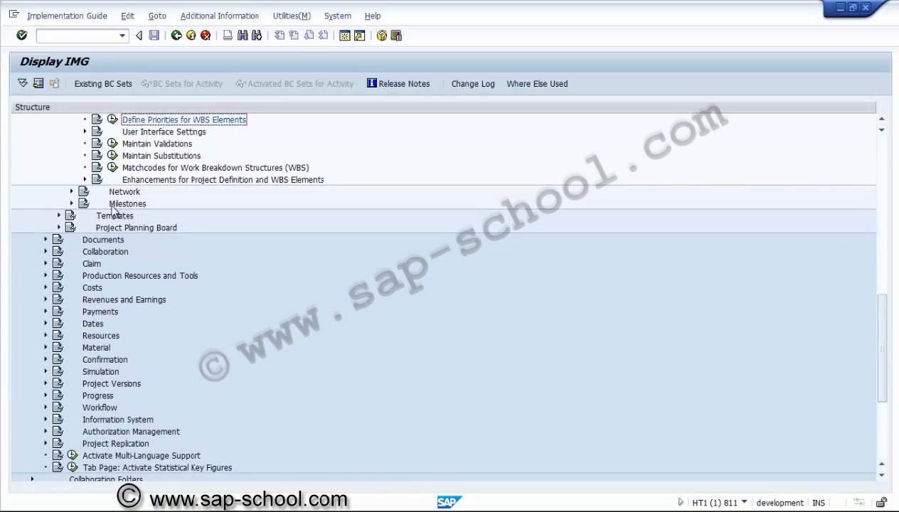
{"action": "left_click", "coordinate": [60, 228]}
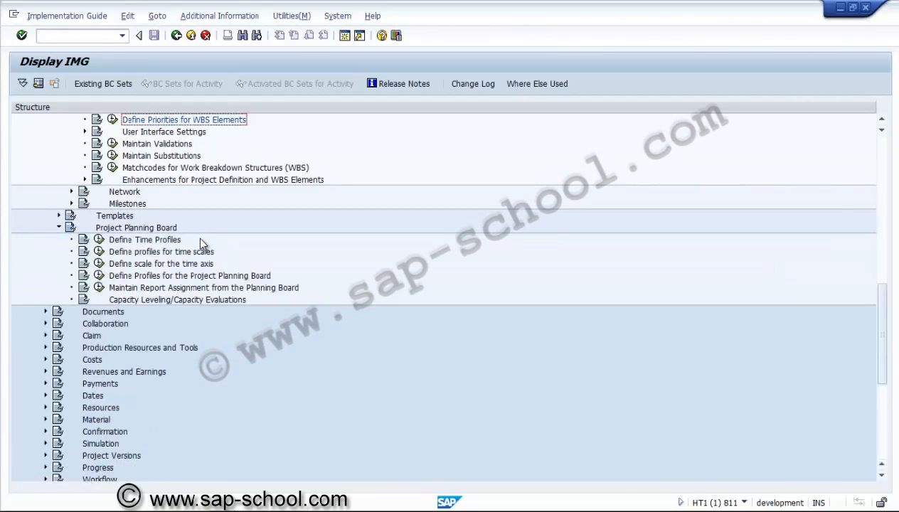
{"action": "left_click", "coordinate": [158, 242]}
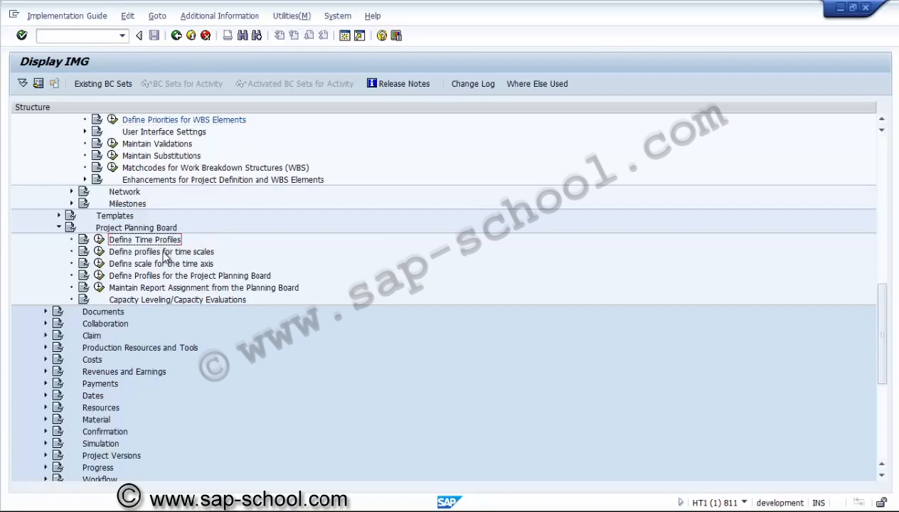
{"action": "left_click", "coordinate": [164, 276]}
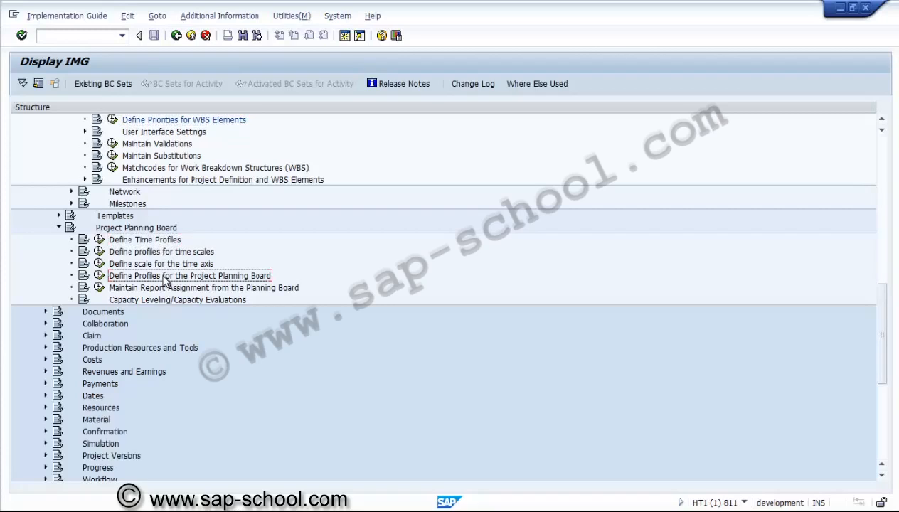
{"action": "left_click", "coordinate": [165, 289]}
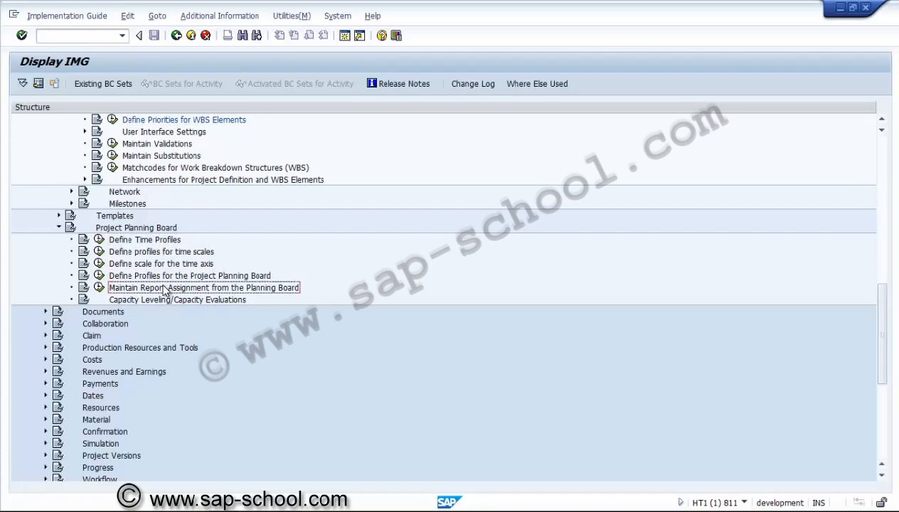
Step: Under Define Time Profiles, examine the evaluation and planning periods of time profile SAPPS_Z001 and return to the overview
{"action": "left_click", "coordinate": [100, 241]}
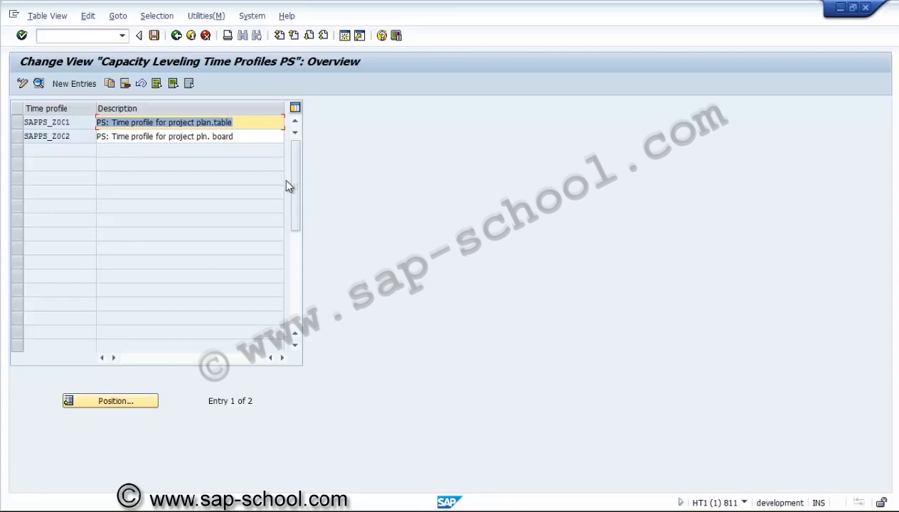
{"action": "left_click", "coordinate": [249, 119]}
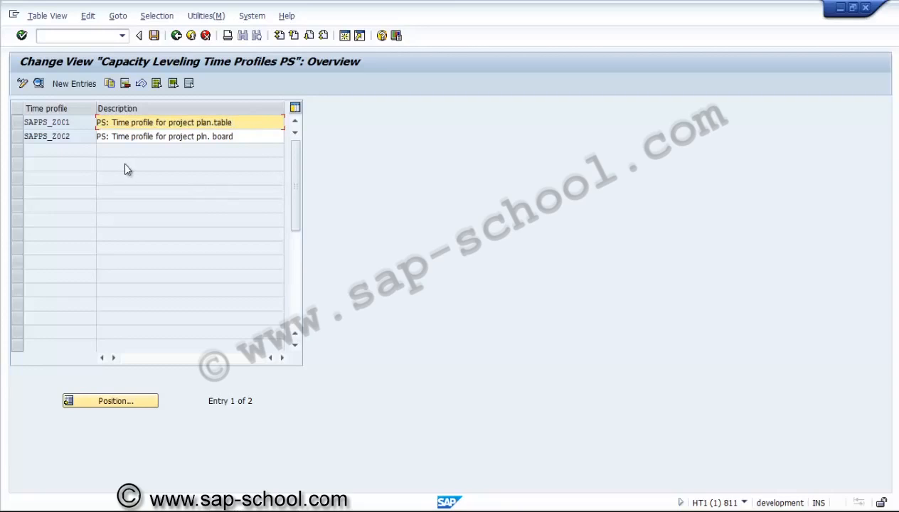
{"action": "left_click", "coordinate": [16, 123]}
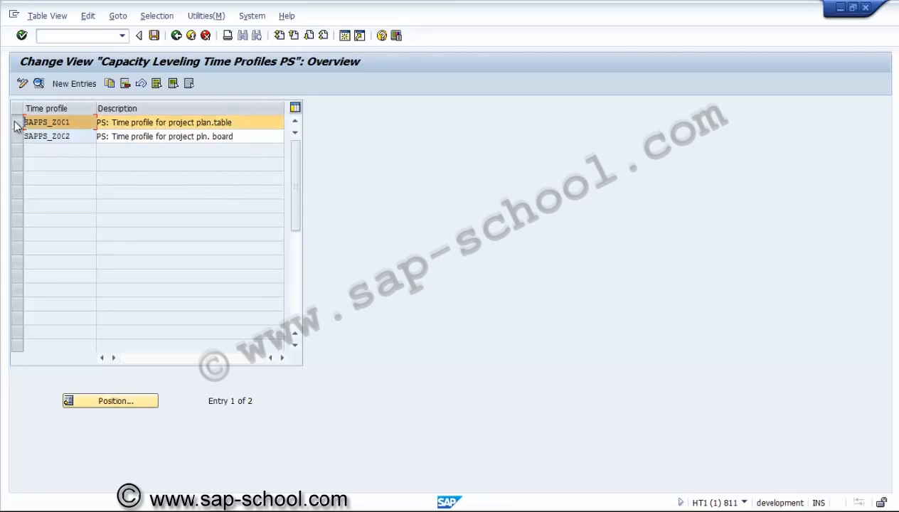
{"action": "left_click", "coordinate": [39, 83]}
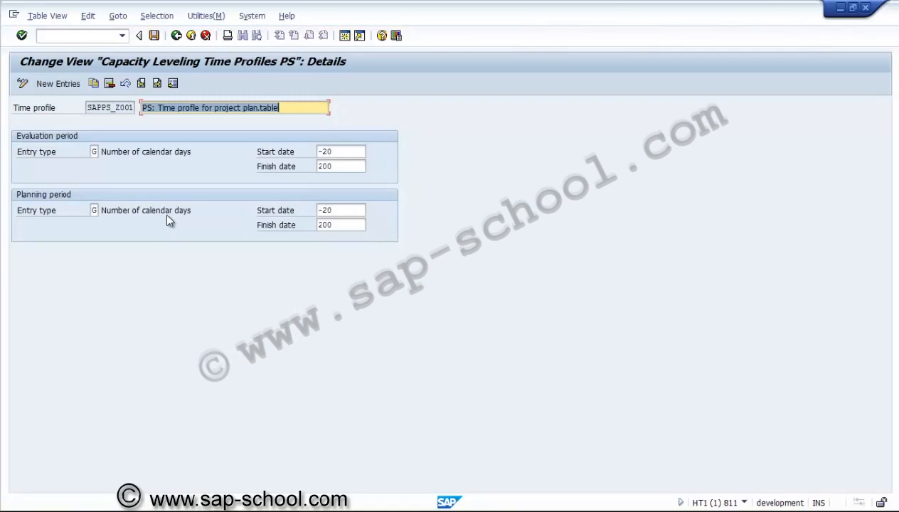
{"action": "left_click", "coordinate": [94, 151]}
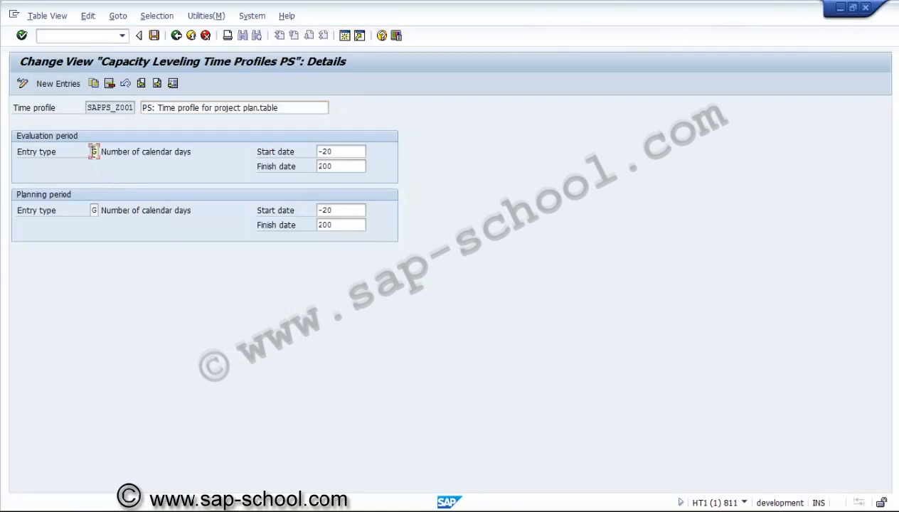
{"action": "left_click", "coordinate": [131, 155]}
{"action": "left_click", "coordinate": [178, 37]}
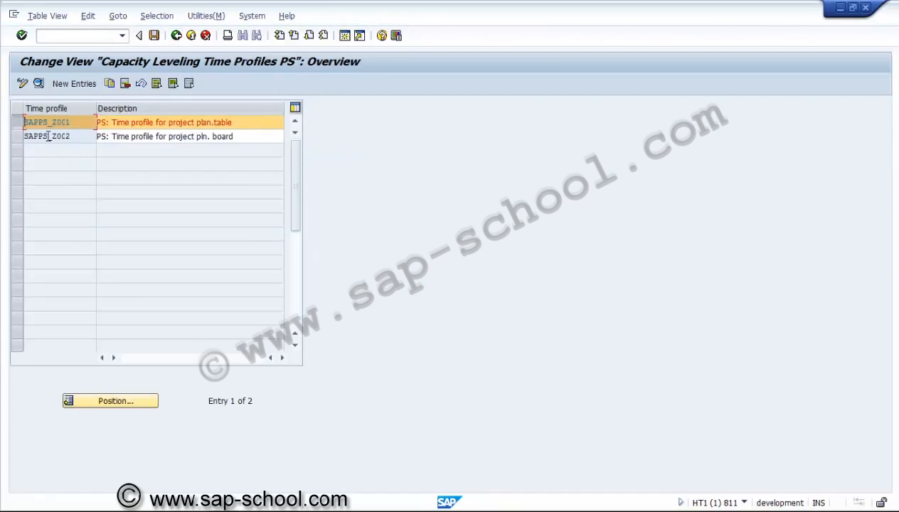
Step: Examine the start and finish dates of time profile SAPPS_Z002 and return to the implementation guide
{"action": "left_click", "coordinate": [17, 122]}
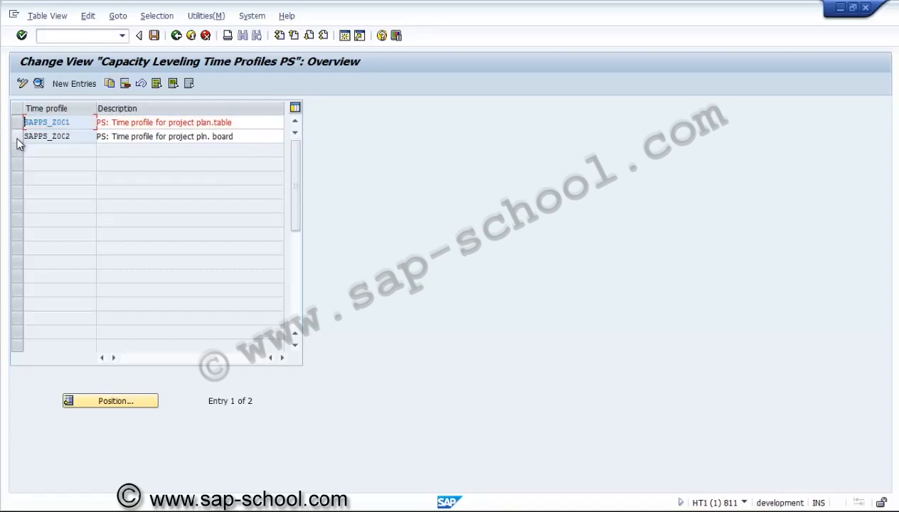
{"action": "left_click", "coordinate": [17, 136]}
{"action": "left_click", "coordinate": [39, 82]}
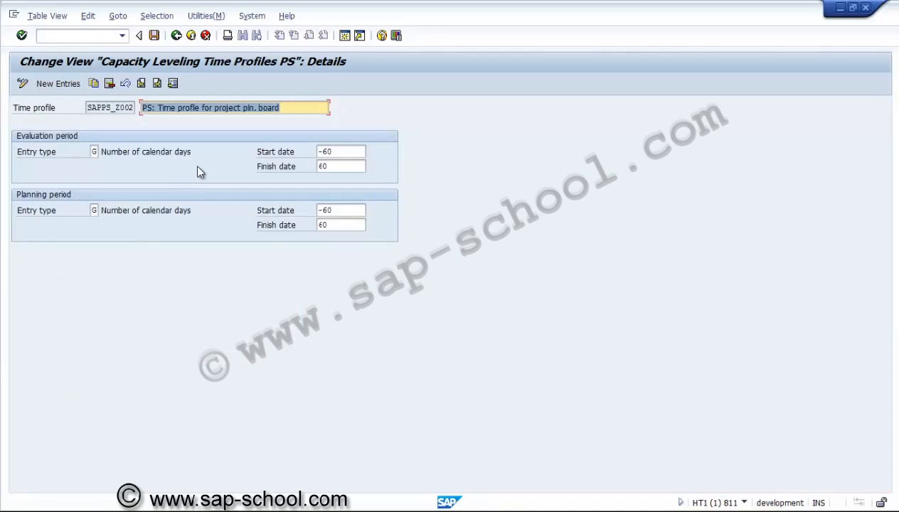
{"action": "left_click", "coordinate": [345, 154]}
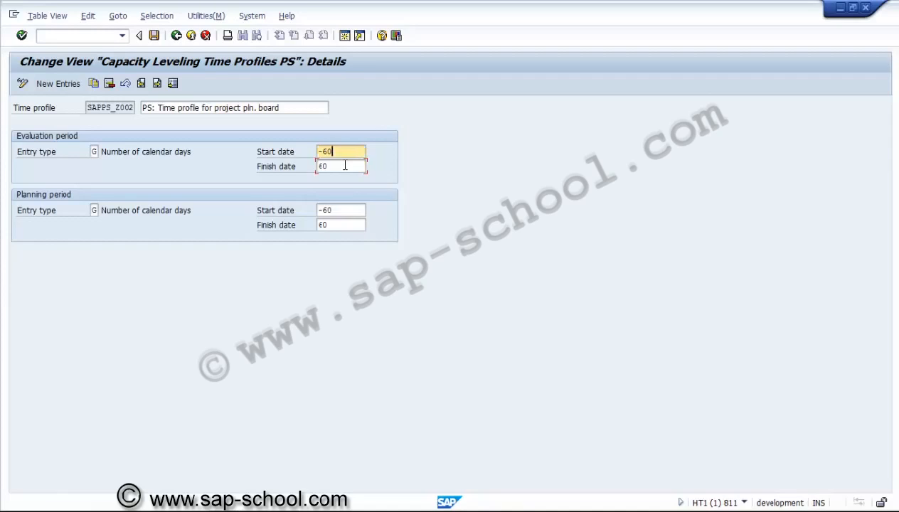
{"action": "left_click", "coordinate": [344, 167]}
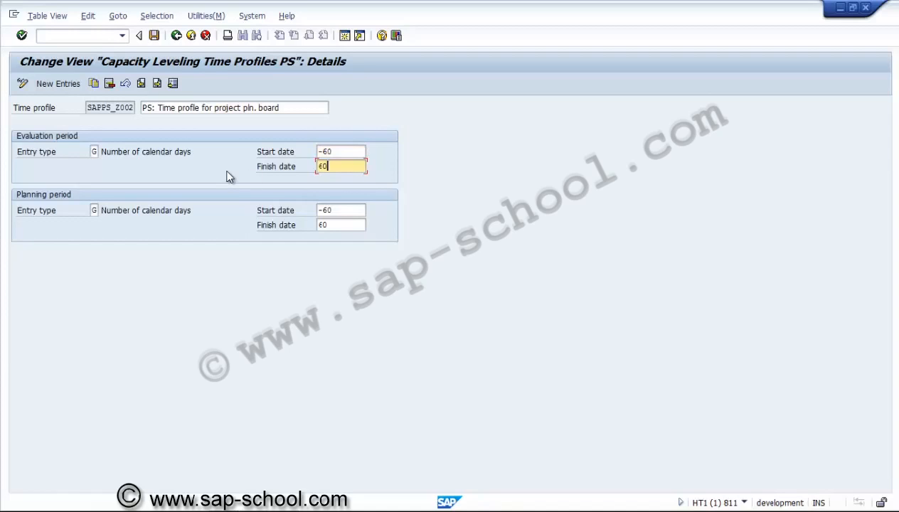
{"action": "left_click", "coordinate": [175, 37]}
{"action": "left_click", "coordinate": [177, 36]}
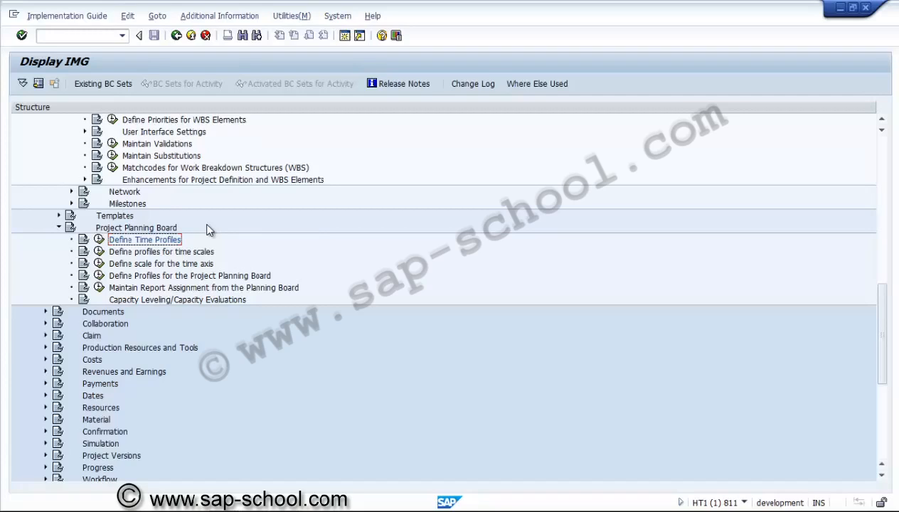
Step: Under Define profiles for time scales, open the details of SAPPD_ZS01 and examine all its period split sections
{"action": "left_click", "coordinate": [99, 253]}
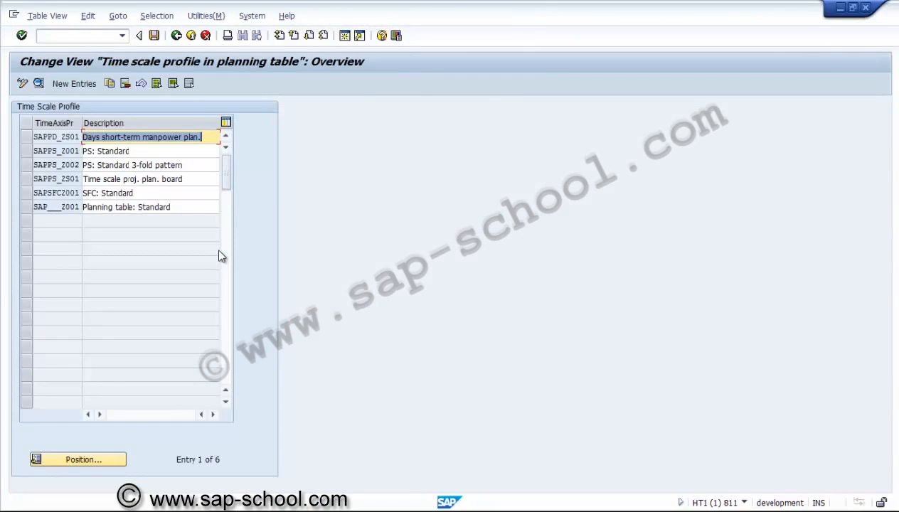
{"action": "left_click", "coordinate": [123, 207]}
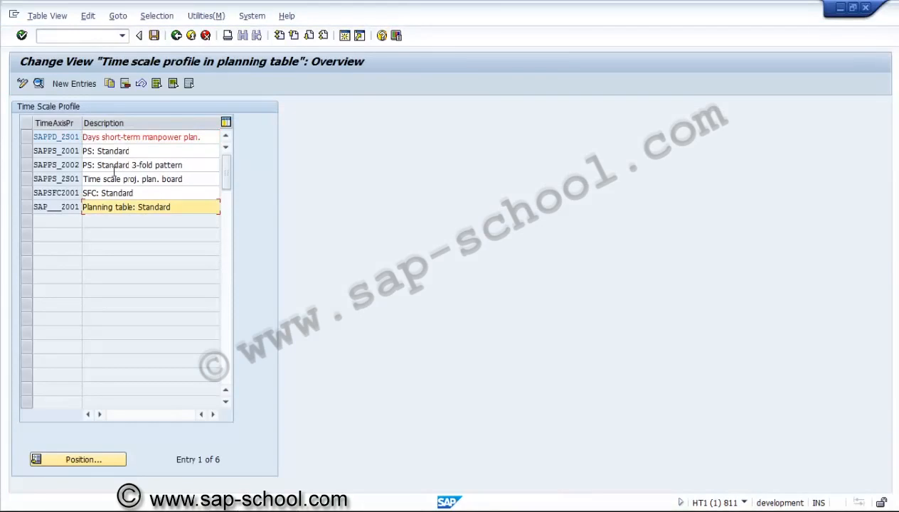
{"action": "left_click", "coordinate": [28, 135]}
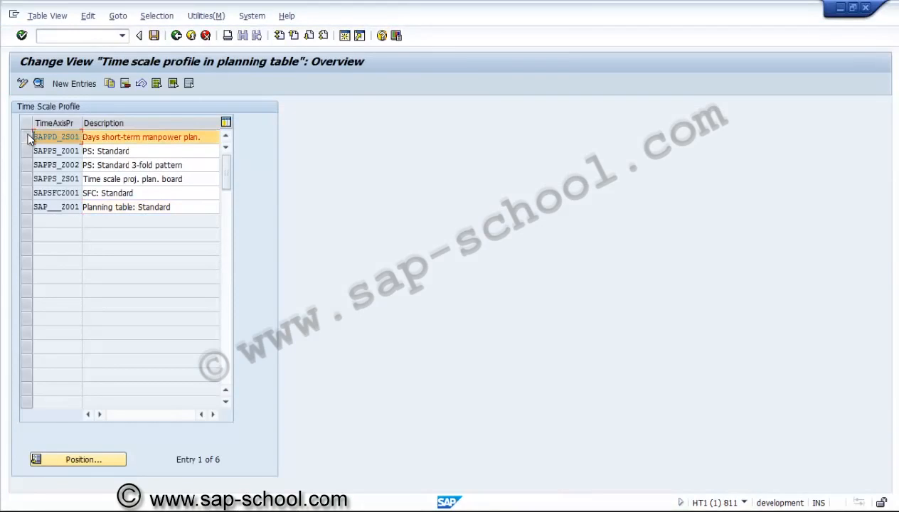
{"action": "left_click", "coordinate": [39, 84]}
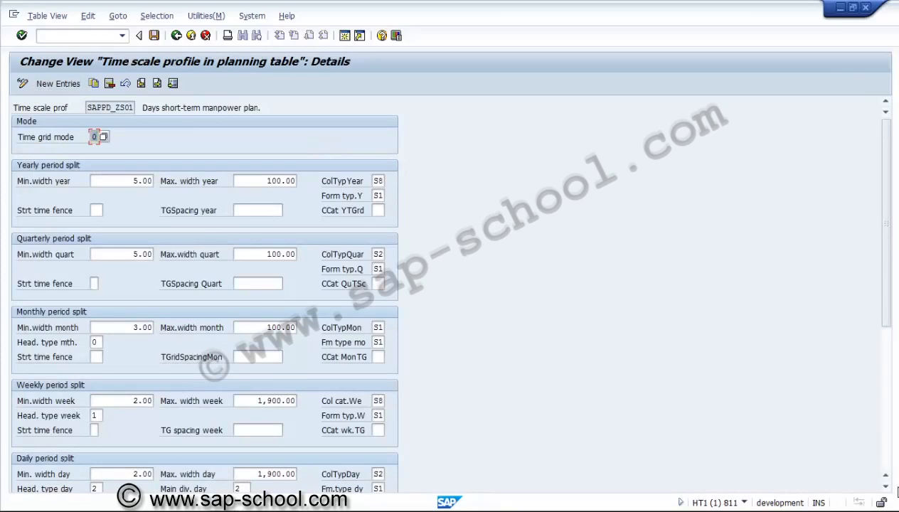
{"action": "left_click", "coordinate": [886, 488]}
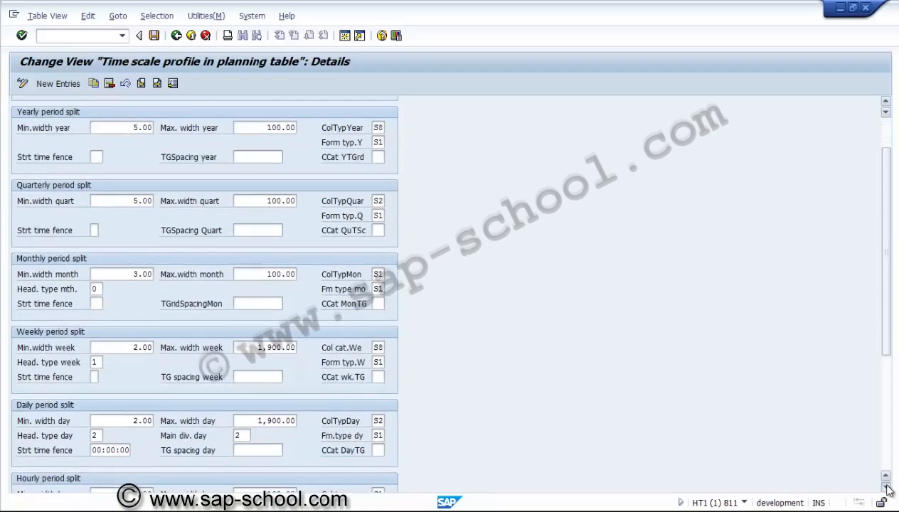
{"action": "left_click", "coordinate": [886, 488]}
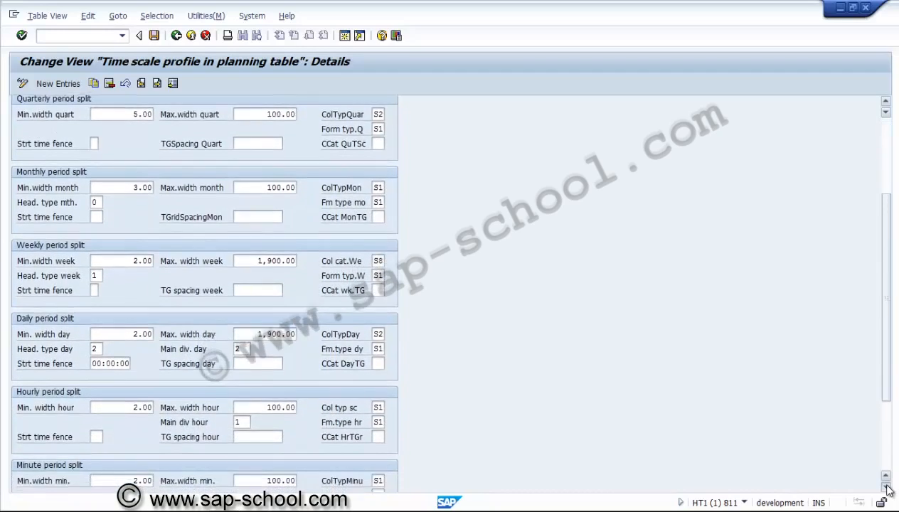
{"action": "left_click", "coordinate": [886, 488]}
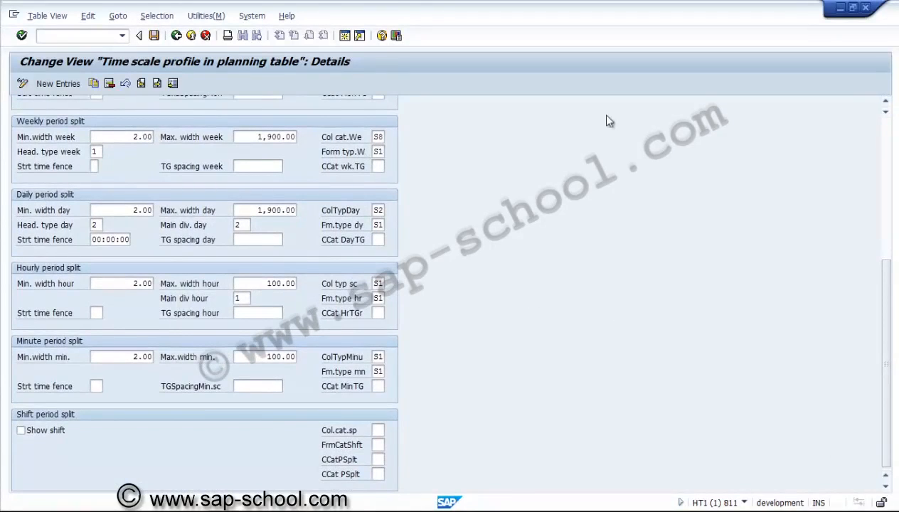
{"action": "left_click", "coordinate": [888, 143]}
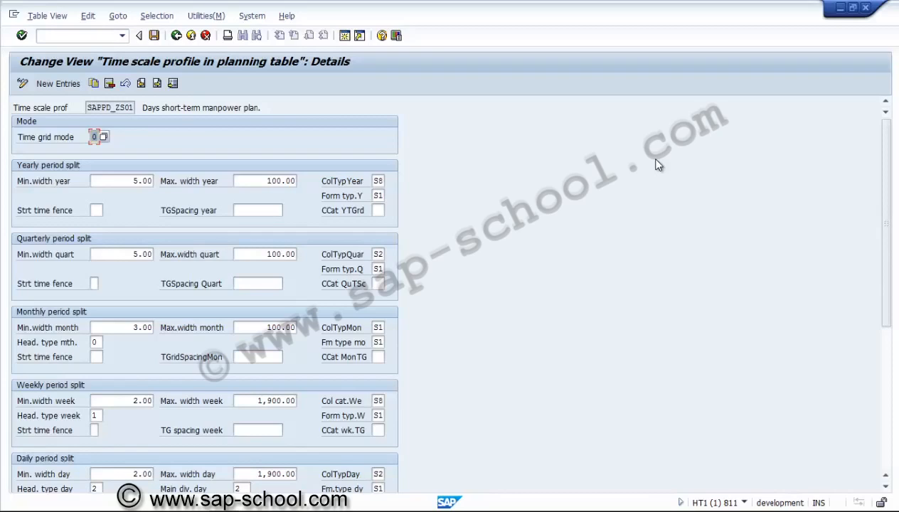
Step: Examine the yearly period split's minimum width, maximum width, colour type and form type in time scale profile SAPPD_ZS01
{"action": "left_click", "coordinate": [131, 183]}
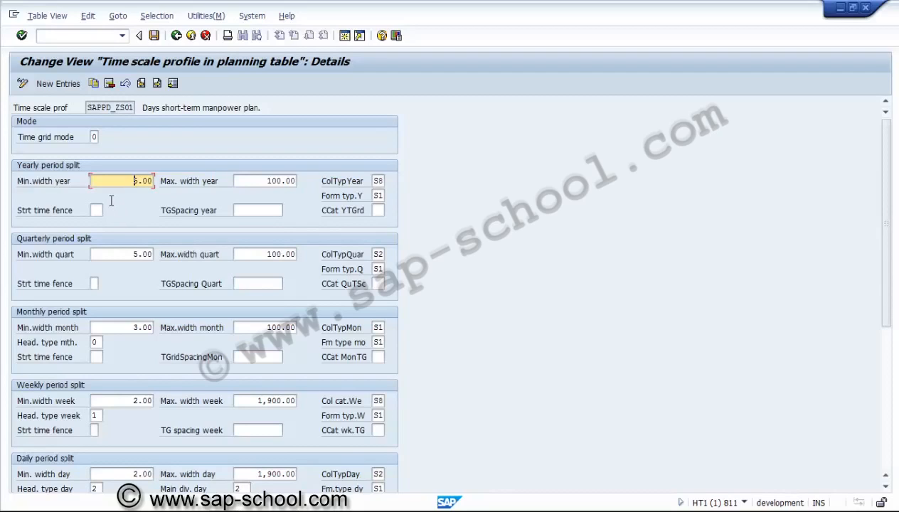
{"action": "left_click", "coordinate": [267, 182]}
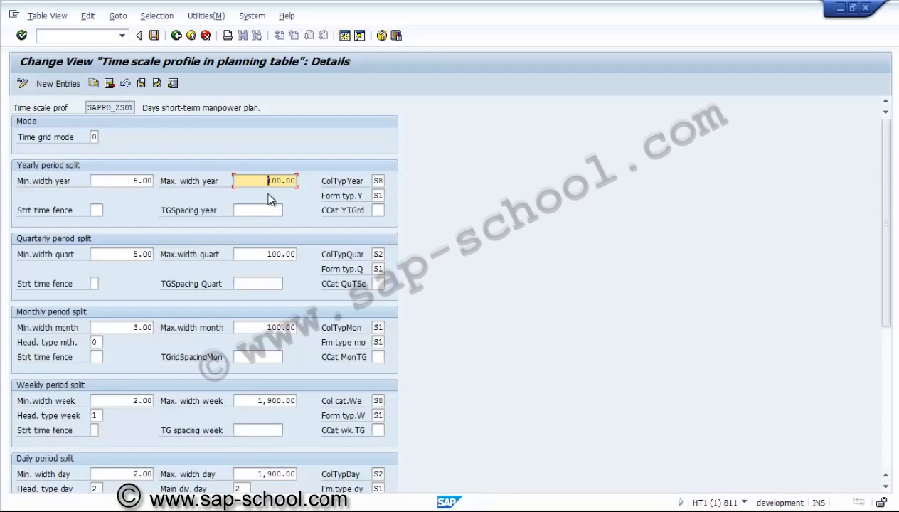
{"action": "left_click", "coordinate": [380, 182]}
{"action": "left_click", "coordinate": [378, 195]}
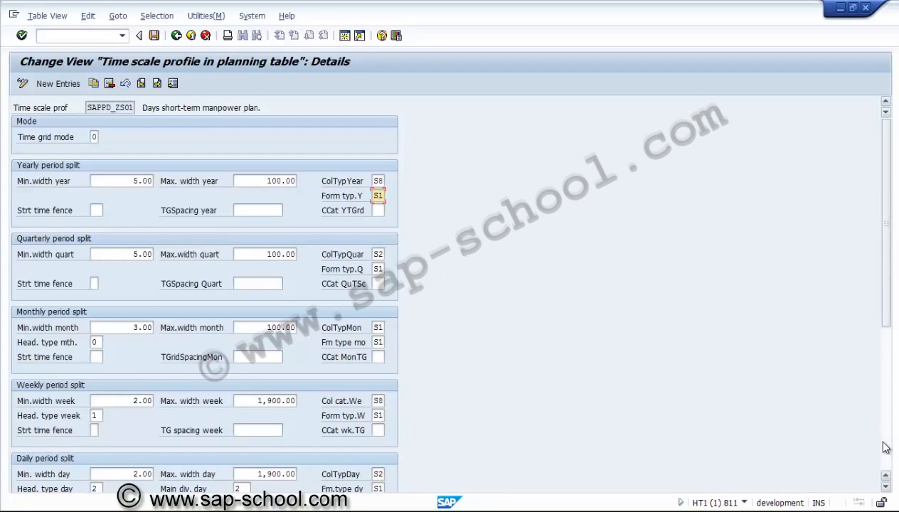
Step: Examine the remaining weekly to shift period splits of time scale profile SAPPD_ZS01 and return to the overview
{"action": "scroll", "coordinate": [885, 447], "scroll_direction": "down", "scroll_amount": 6}
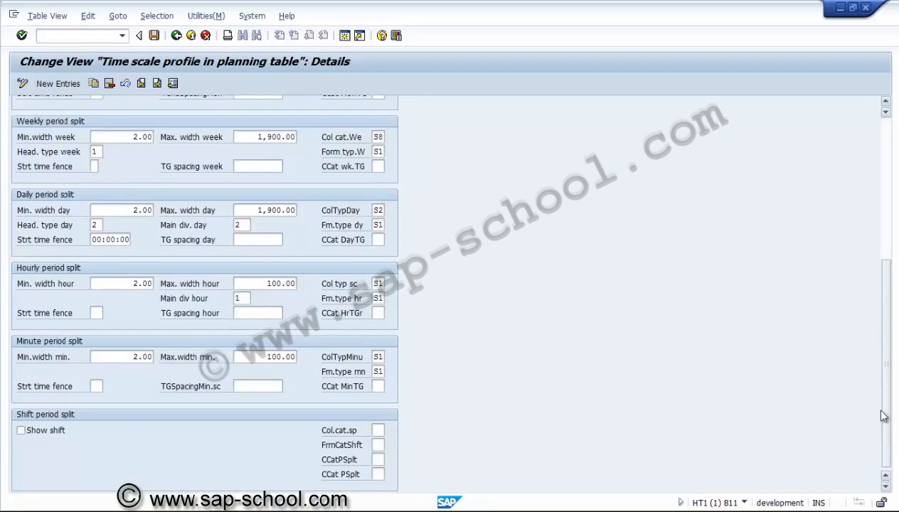
{"action": "scroll", "coordinate": [885, 193], "scroll_direction": "up", "scroll_amount": 6}
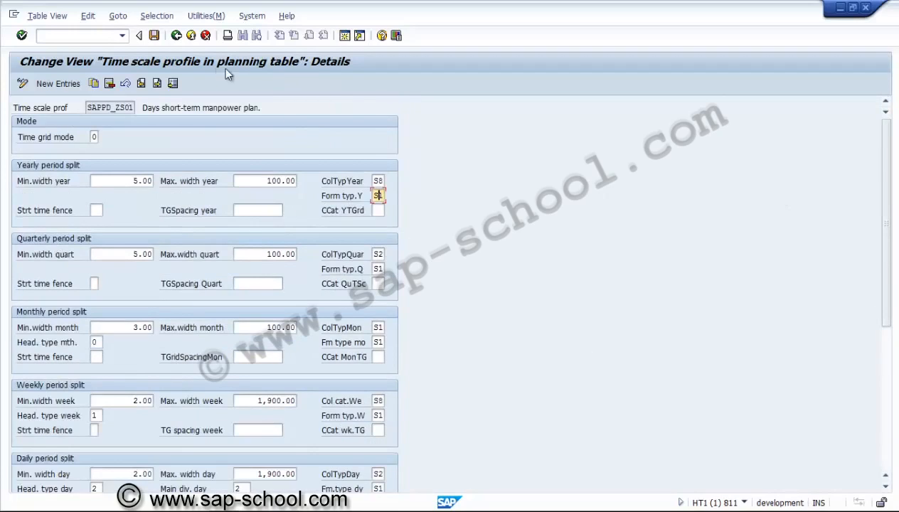
{"action": "left_click", "coordinate": [176, 36]}
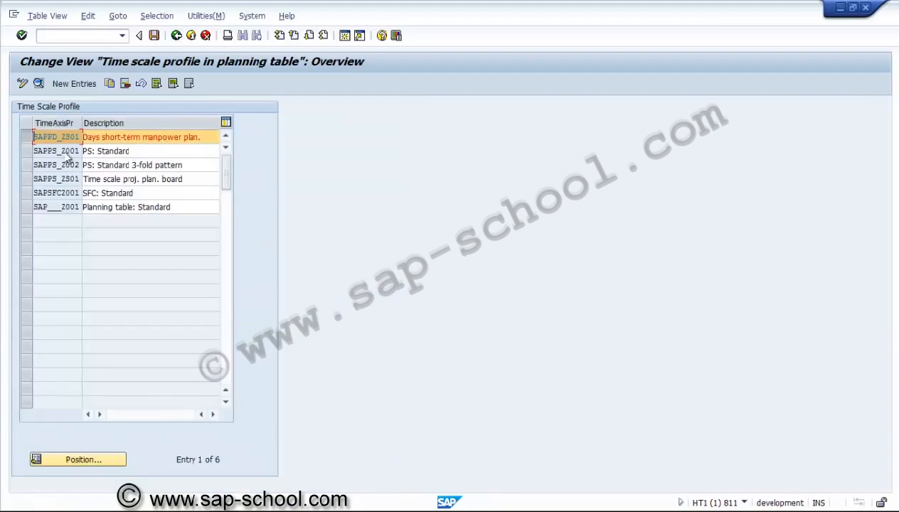
Step: Look through the listed time scale profiles, including the PS and SFC standard ones, and return to the implementation guide
{"action": "left_click", "coordinate": [27, 134]}
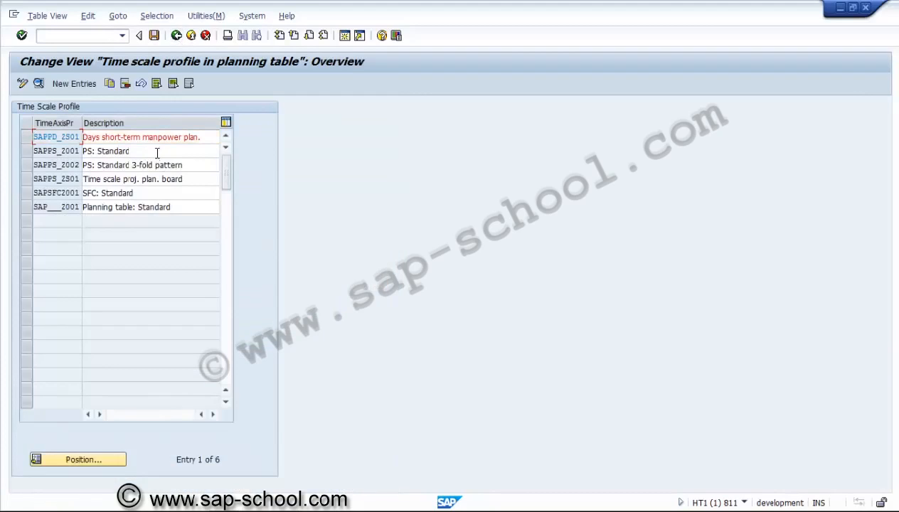
{"action": "left_click", "coordinate": [157, 151]}
{"action": "left_click", "coordinate": [157, 165]}
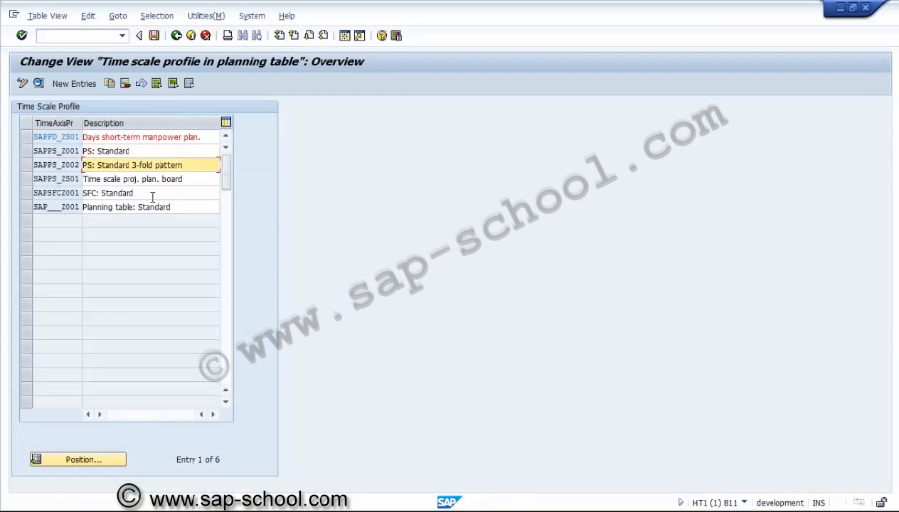
{"action": "left_click", "coordinate": [155, 192]}
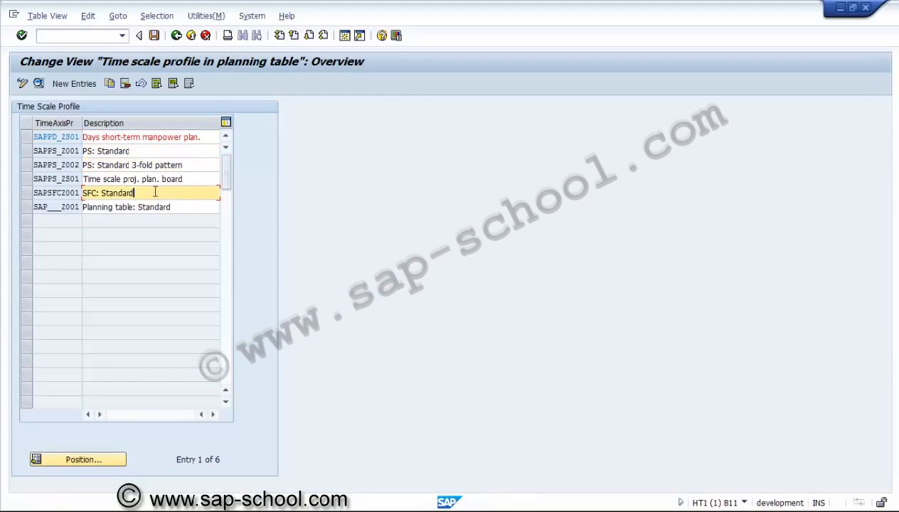
{"action": "left_click", "coordinate": [176, 36]}
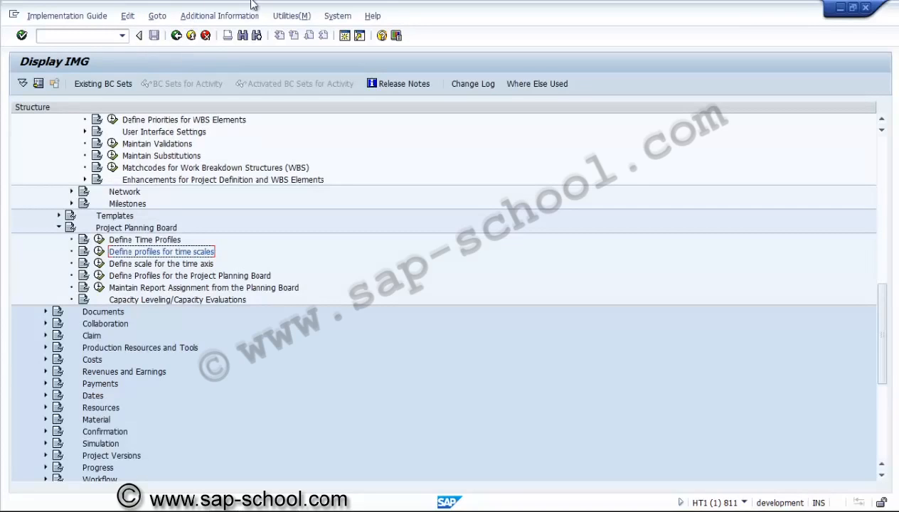
Step: Under Define scale for the time axis, open the details of scale SAPMPSMA01, Serial period pattern
{"action": "left_click", "coordinate": [99, 263]}
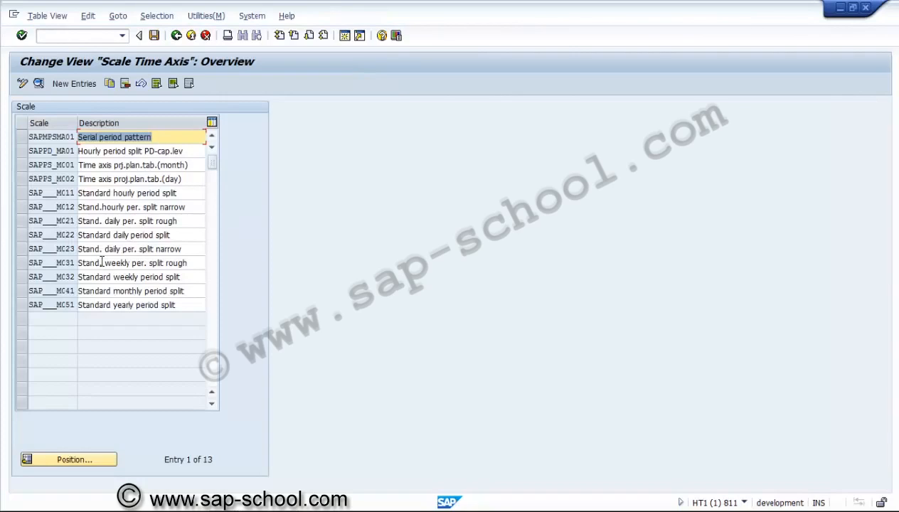
{"action": "left_click", "coordinate": [24, 138]}
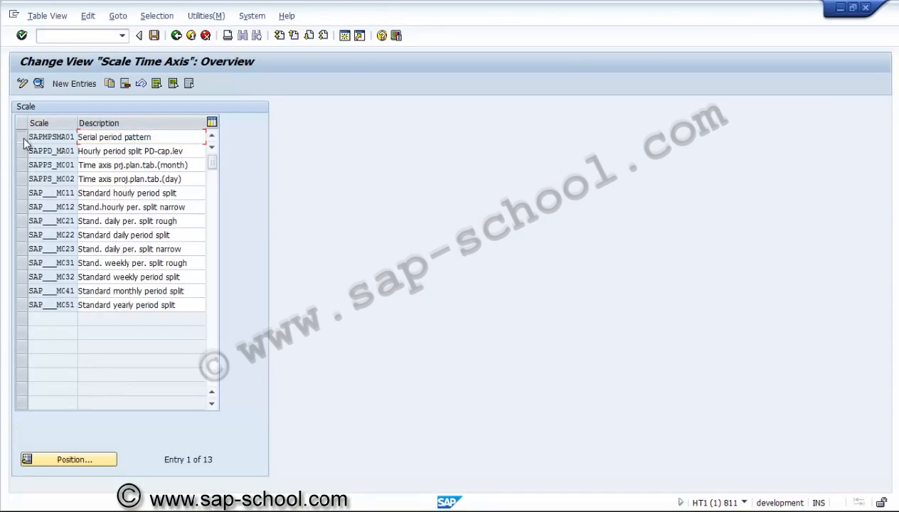
{"action": "left_click", "coordinate": [23, 138]}
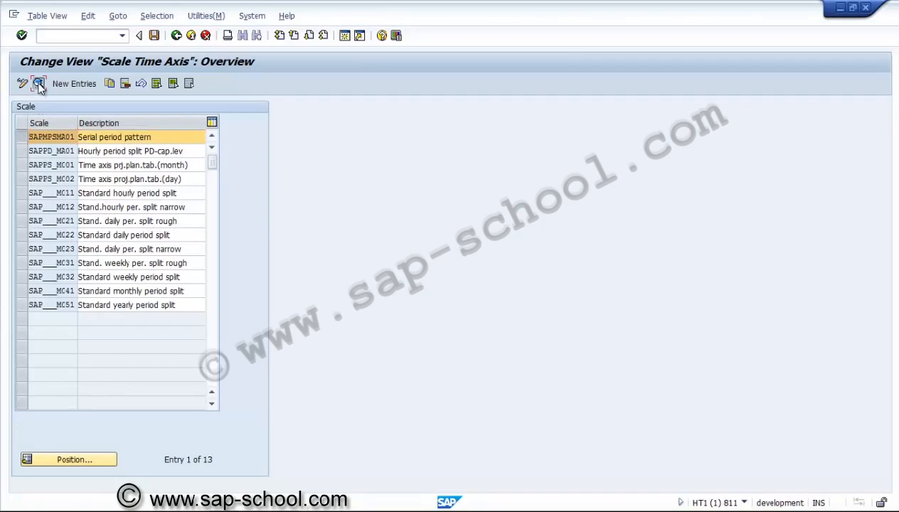
{"action": "left_click", "coordinate": [39, 84]}
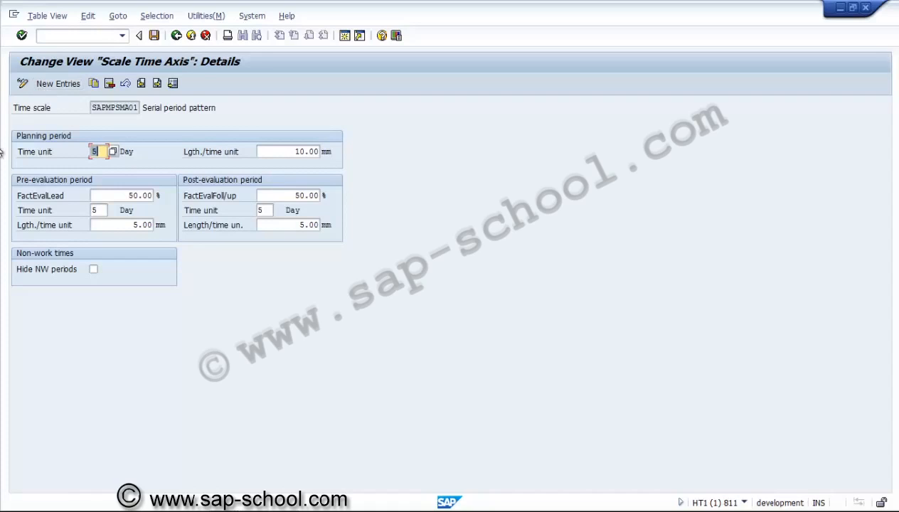
Step: Leave the time axis scale settings and open the details of network profile SAPPS_NW0001 under Define Profiles for the Project Planning Board
{"action": "left_click", "coordinate": [177, 35]}
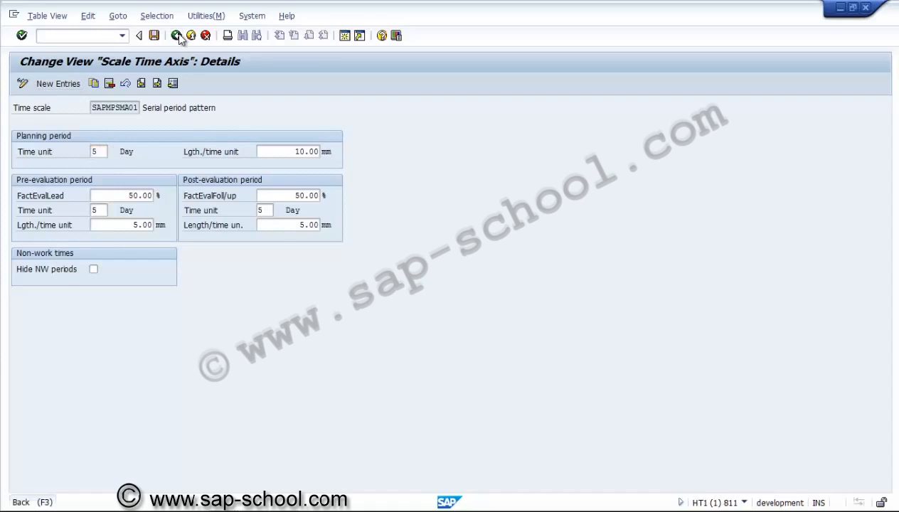
{"action": "left_click", "coordinate": [176, 37]}
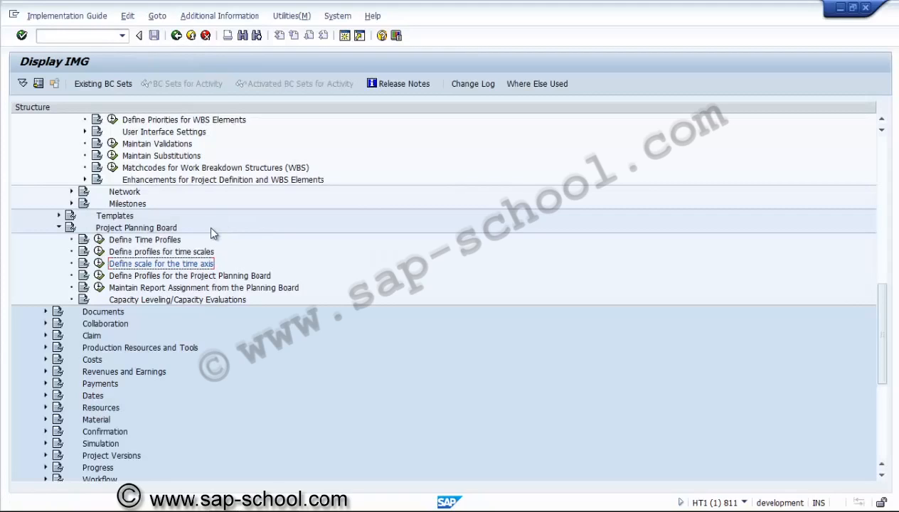
{"action": "left_click", "coordinate": [100, 276]}
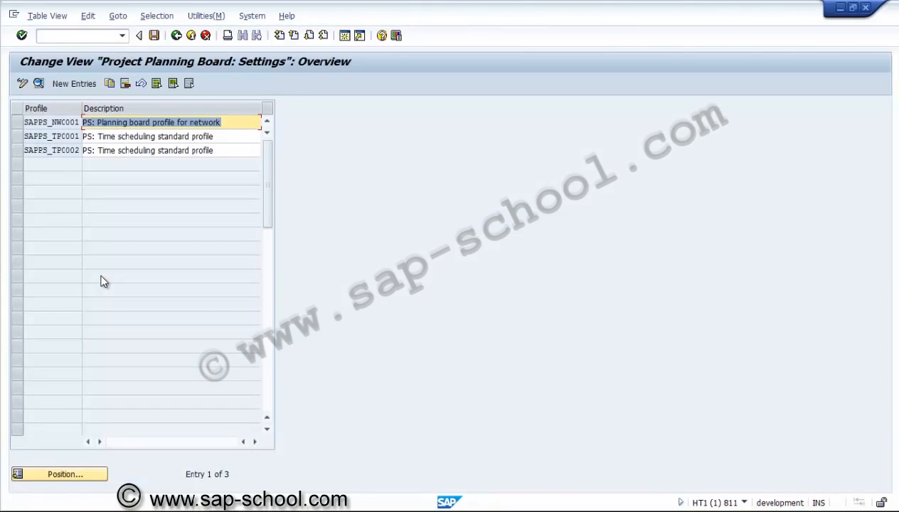
{"action": "left_click", "coordinate": [109, 152]}
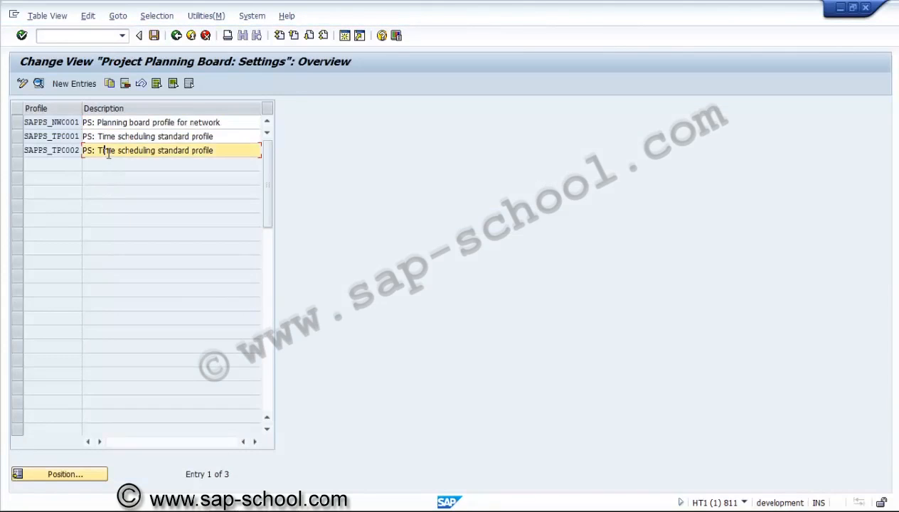
{"action": "left_click", "coordinate": [117, 123]}
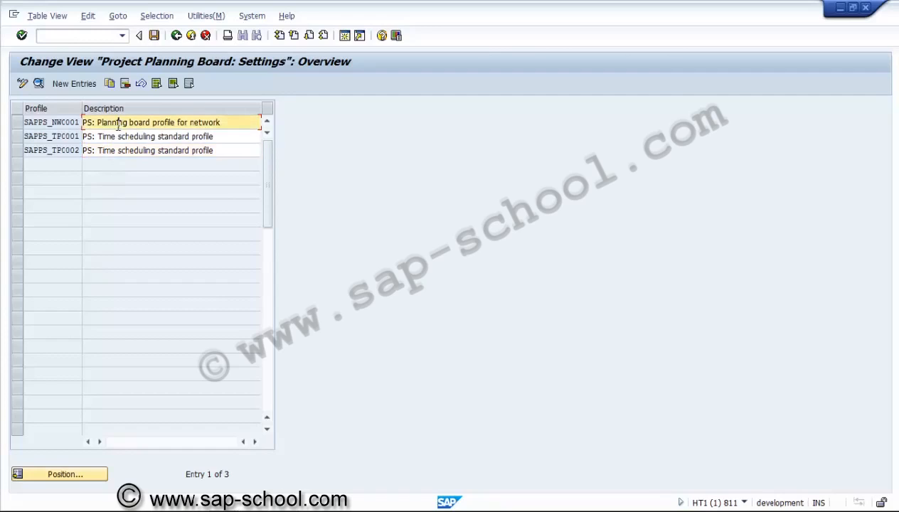
{"action": "left_click", "coordinate": [15, 126]}
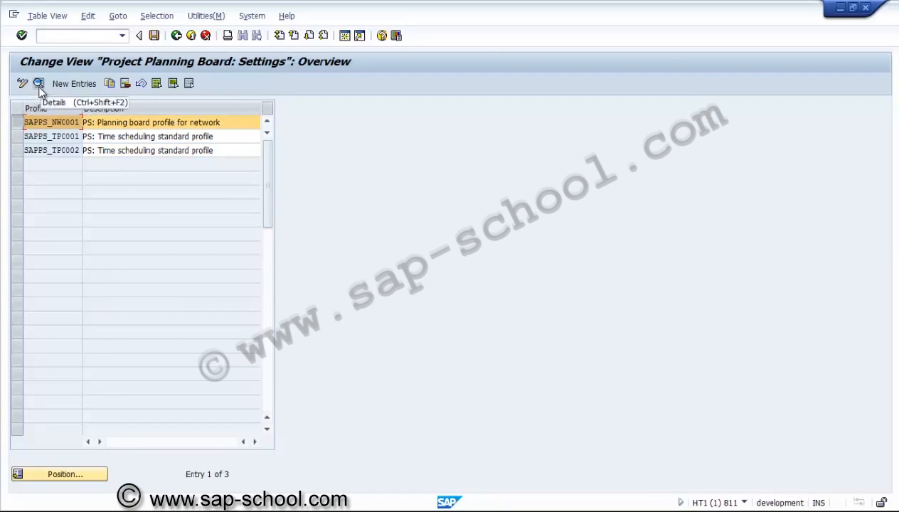
{"action": "left_click", "coordinate": [38, 84]}
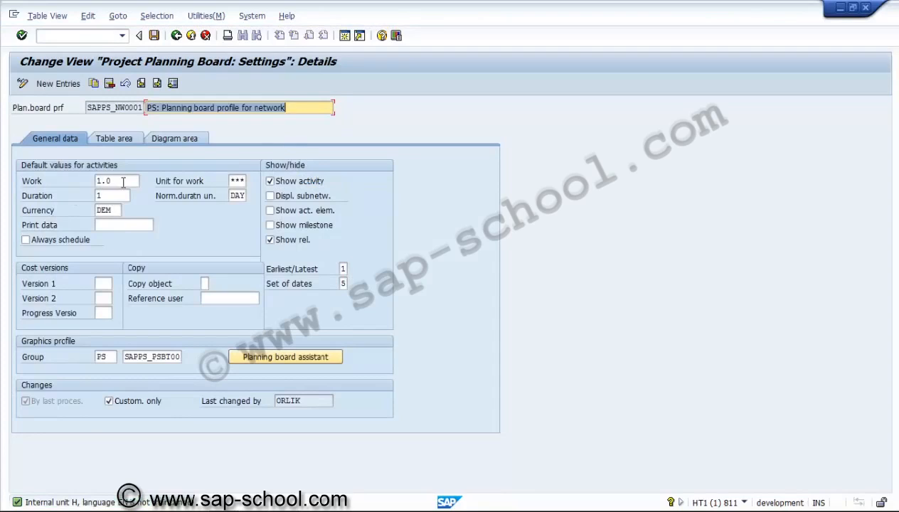
Step: Set the default unit for work of the planning board profile's activities to HR (Hours)
{"action": "left_click", "coordinate": [121, 182]}
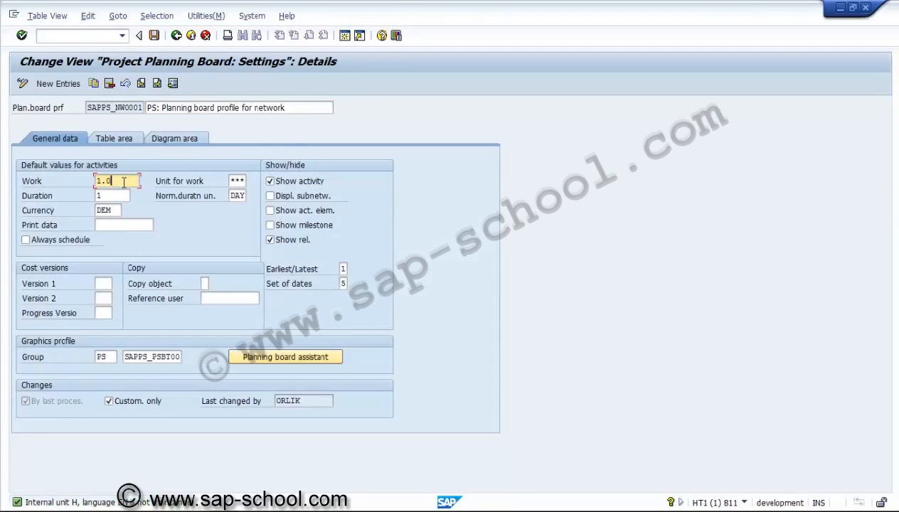
{"action": "left_click", "coordinate": [235, 181]}
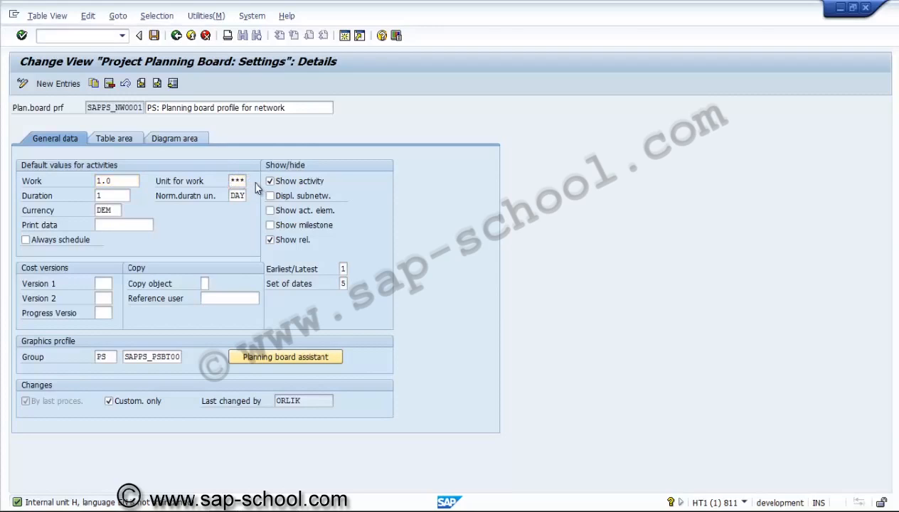
{"action": "left_click", "coordinate": [318, 226]}
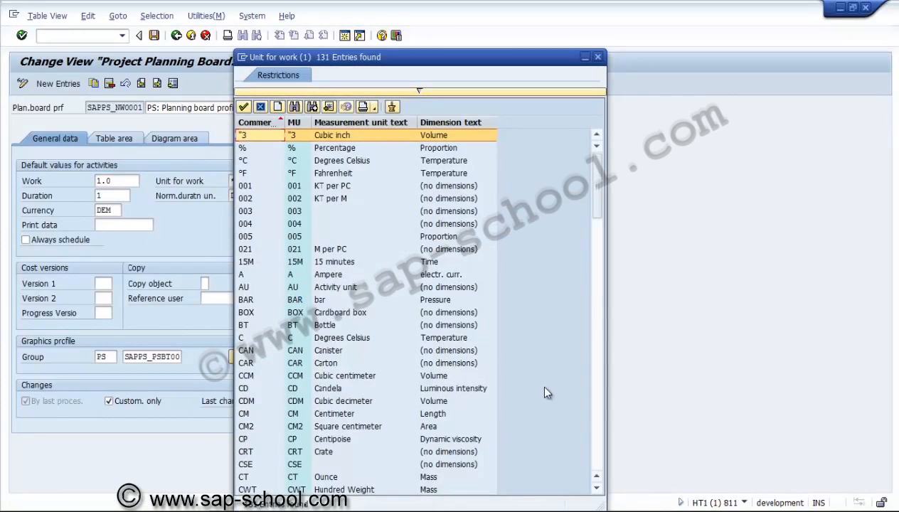
{"action": "left_click", "coordinate": [598, 435]}
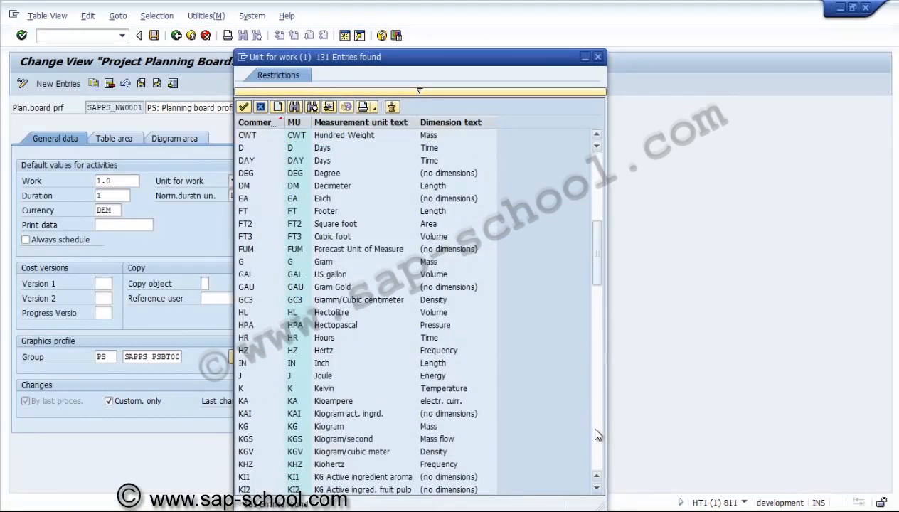
{"action": "left_click", "coordinate": [271, 317]}
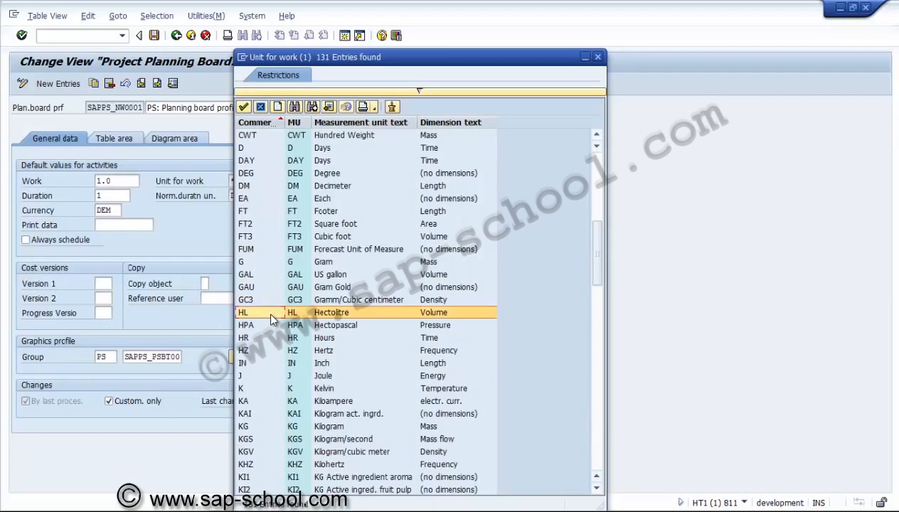
{"action": "left_click", "coordinate": [269, 326]}
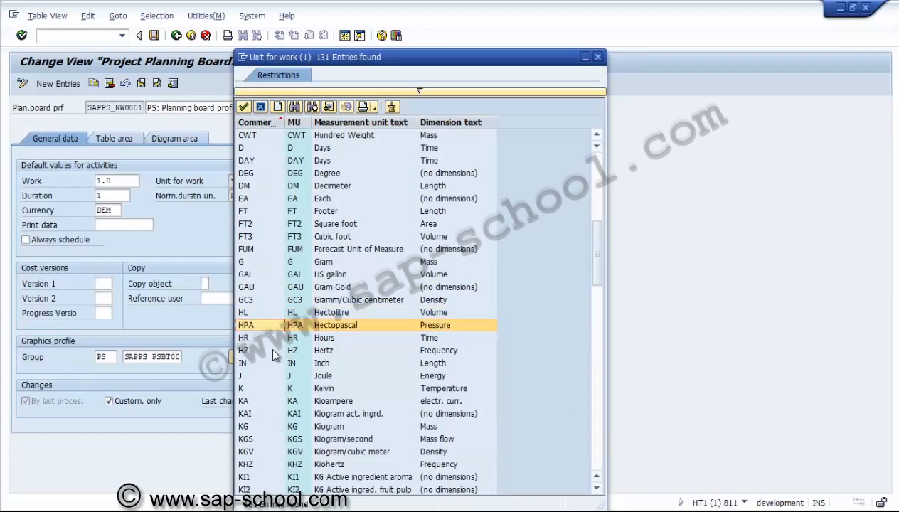
{"action": "left_click", "coordinate": [269, 349]}
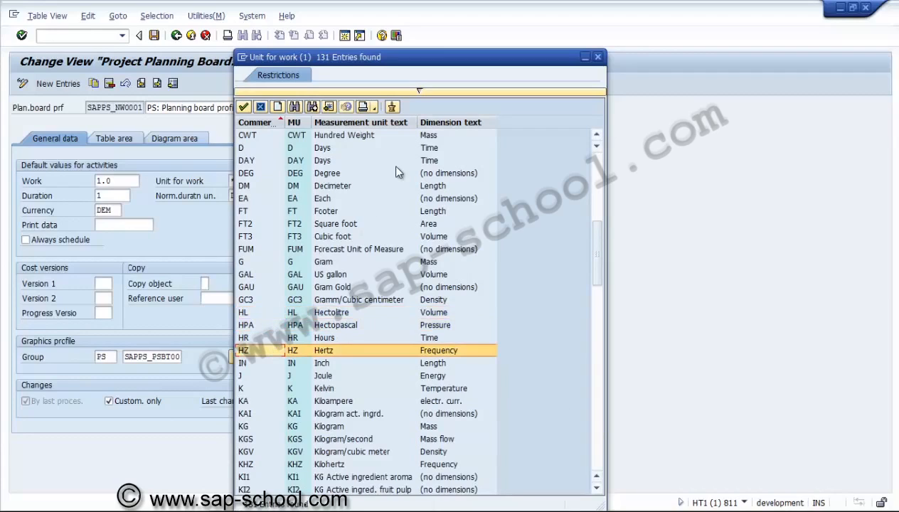
{"action": "left_click", "coordinate": [324, 340]}
{"action": "double_click", "coordinate": [324, 339]}
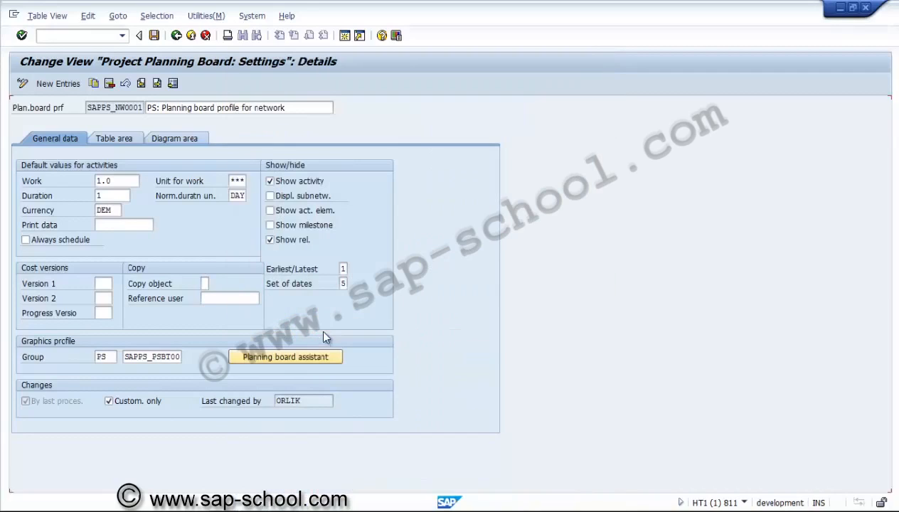
Step: Set the currency in the default values for activities to USD
{"action": "left_click", "coordinate": [238, 197]}
{"action": "left_click", "coordinate": [119, 196]}
{"action": "left_click", "coordinate": [118, 209]}
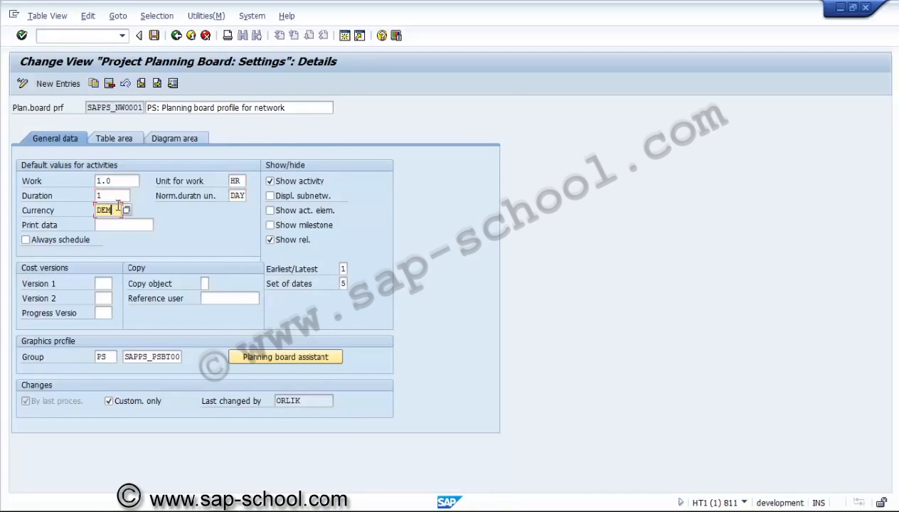
{"action": "key", "text": "BackSpace"}
{"action": "key", "text": "BackSpace"}
{"action": "key", "text": "BackSpace"}
{"action": "type", "text": "usd"}
{"action": "left_click", "coordinate": [118, 224]}
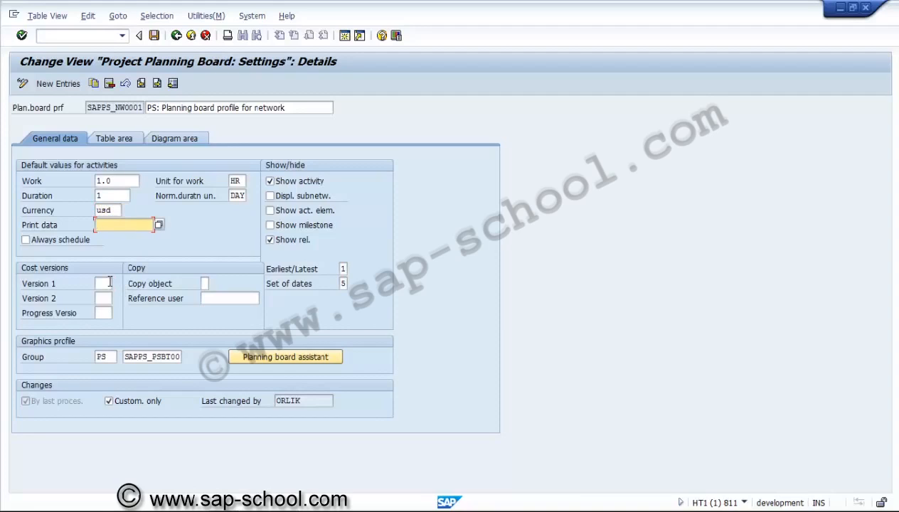
Step: Look up the progress versions for controlling area US01 and review the profile's graphics profile and table area settings
{"action": "left_click", "coordinate": [110, 283]}
{"action": "left_click", "coordinate": [105, 313]}
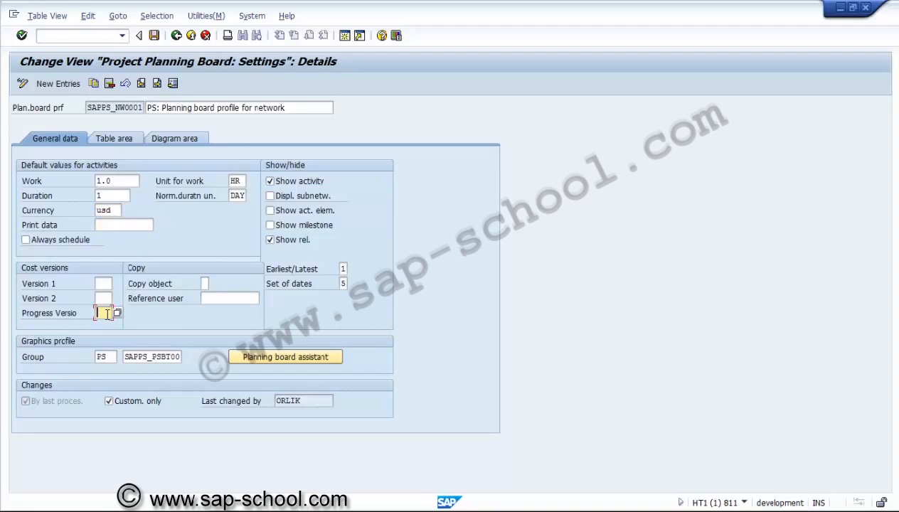
{"action": "left_click", "coordinate": [118, 313]}
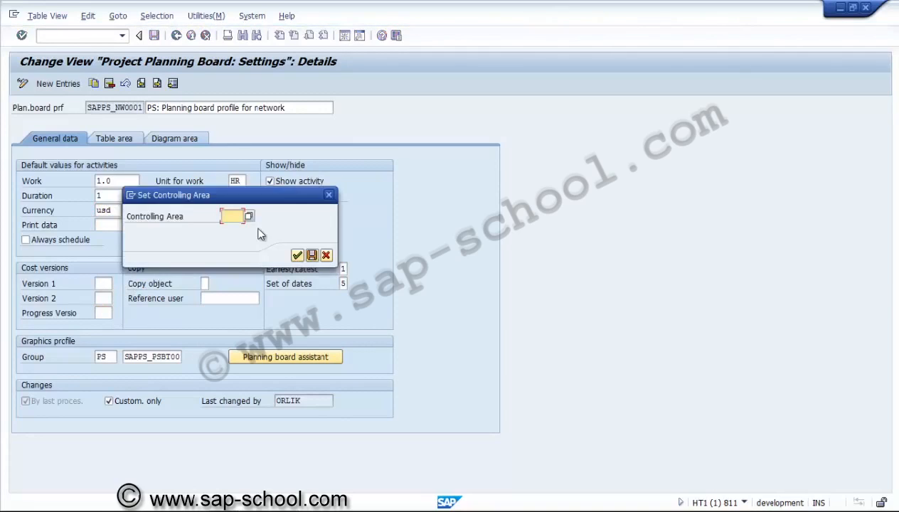
{"action": "type", "text": "us01"}
{"action": "key", "text": "Return"}
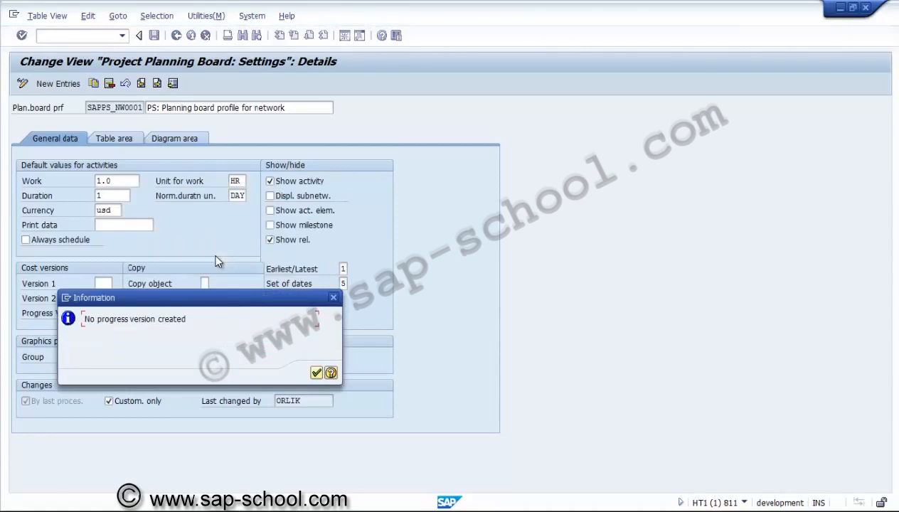
{"action": "key", "text": "Return"}
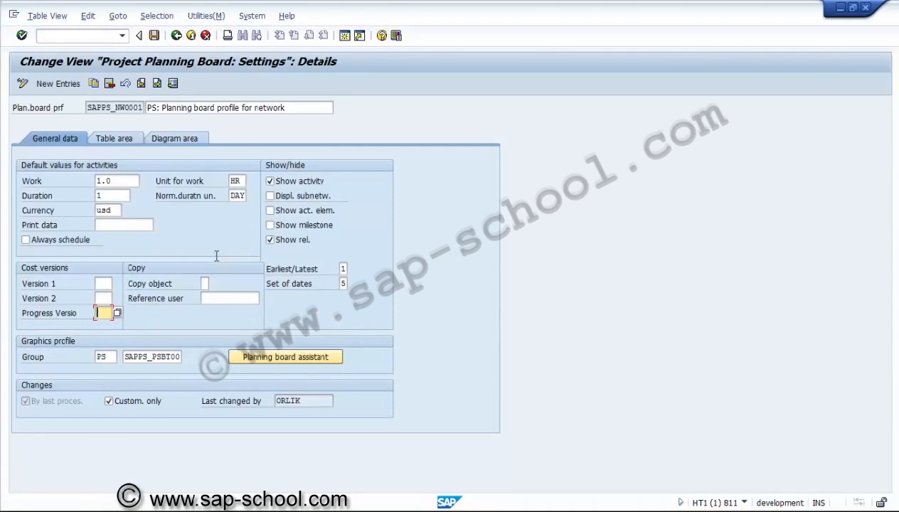
{"action": "left_click", "coordinate": [144, 357]}
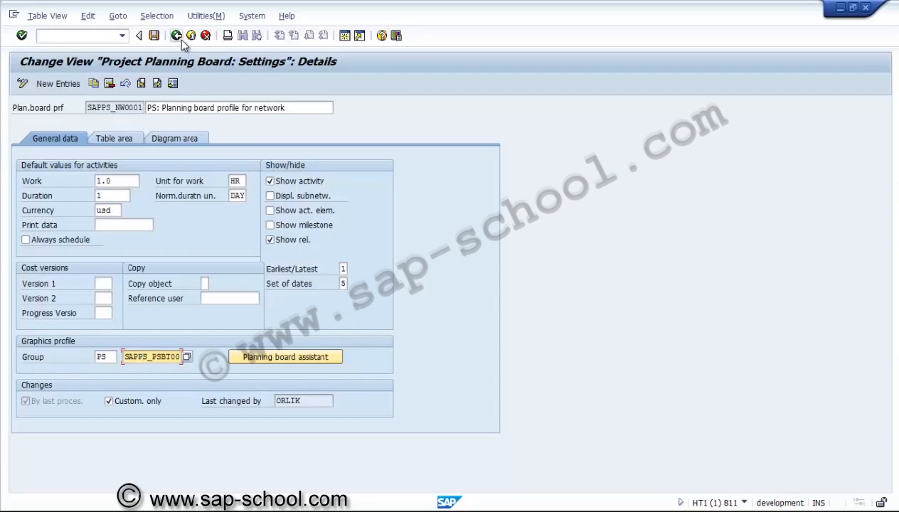
{"action": "left_click", "coordinate": [118, 138]}
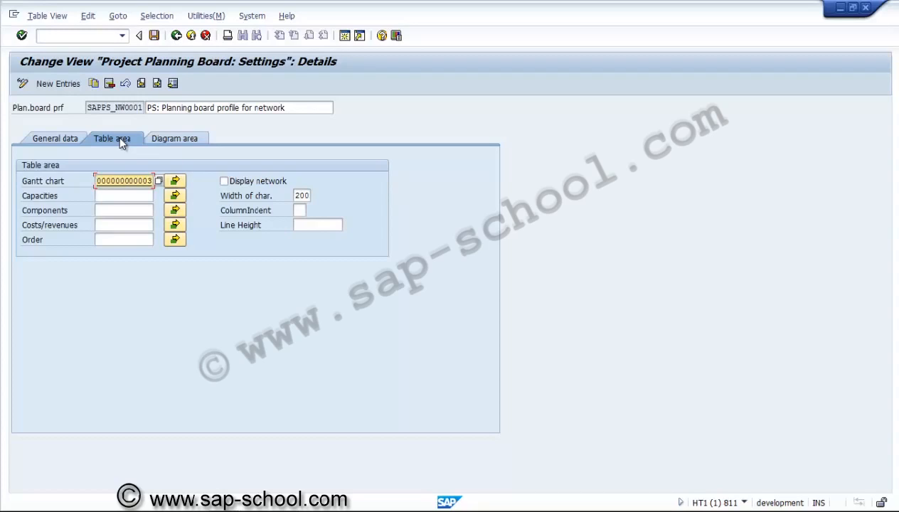
Step: Save the planning board profile to a new customizing request with the short description "PS - Planning board profile"
{"action": "left_click", "coordinate": [154, 36]}
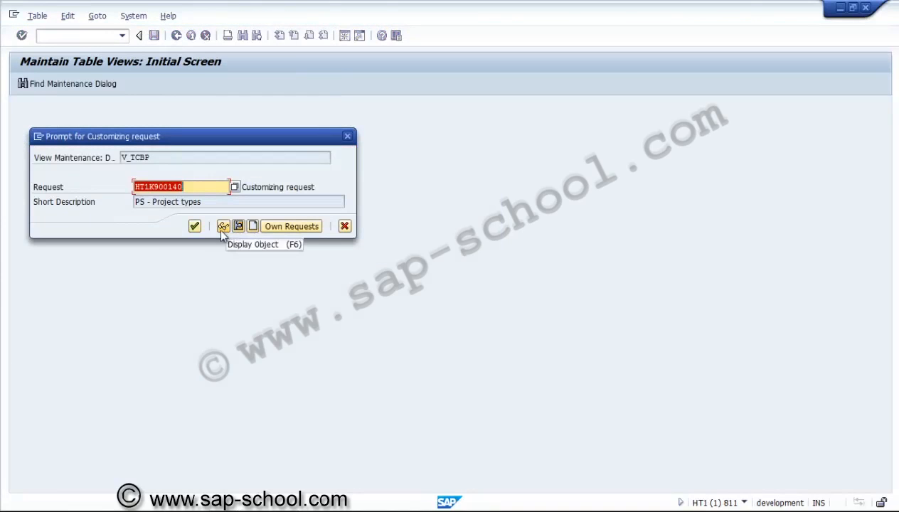
{"action": "left_click", "coordinate": [252, 226]}
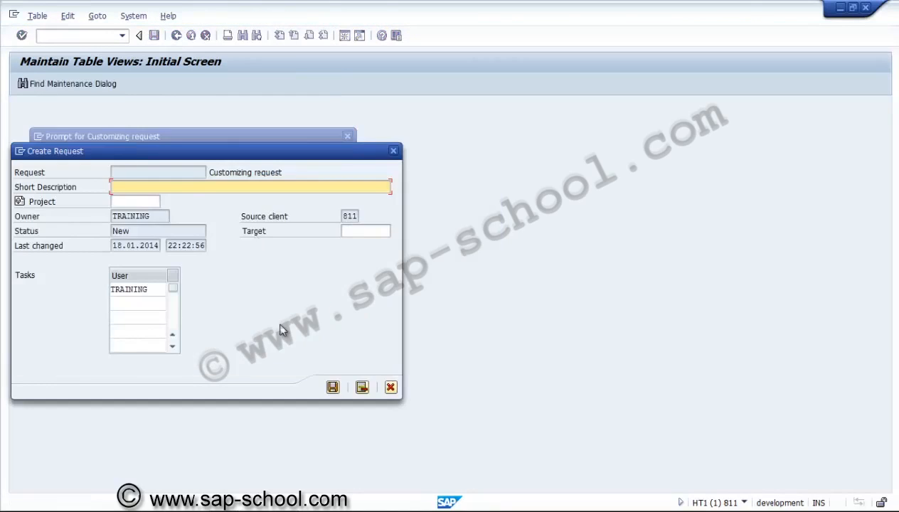
{"action": "type", "text": "PS"}
{"action": "key", "text": "BackSpace"}
{"action": "type", "text": "SD"}
{"action": "key", "text": "BackSpace"}
{"action": "type", "text": "- Planning boa"}
{"action": "key", "text": "BackSpace"}
{"action": "key", "text": "BackSpace"}
{"action": "type", "text": "oard profile"}
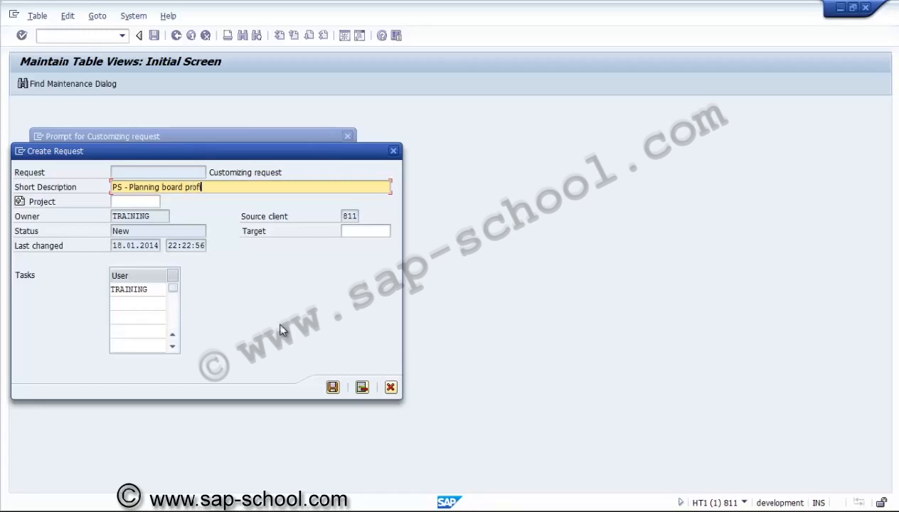
{"action": "left_click", "coordinate": [333, 387]}
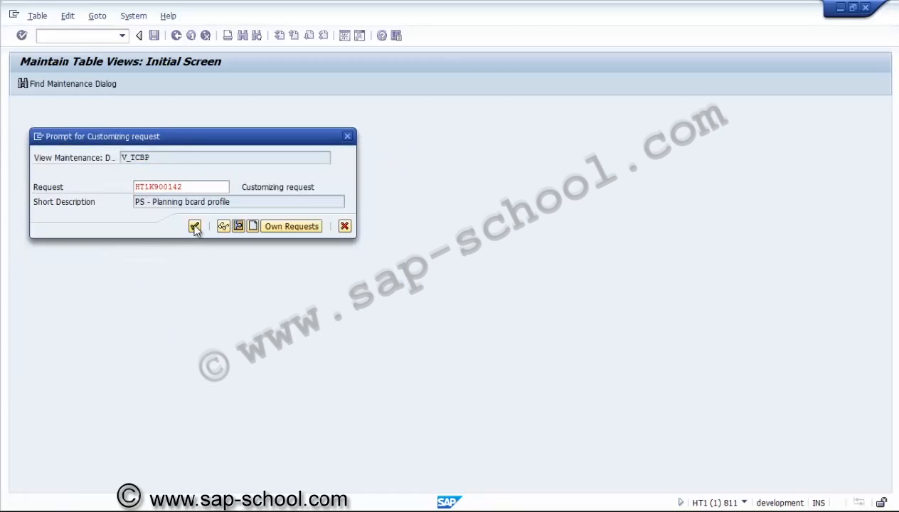
{"action": "left_click", "coordinate": [195, 227]}
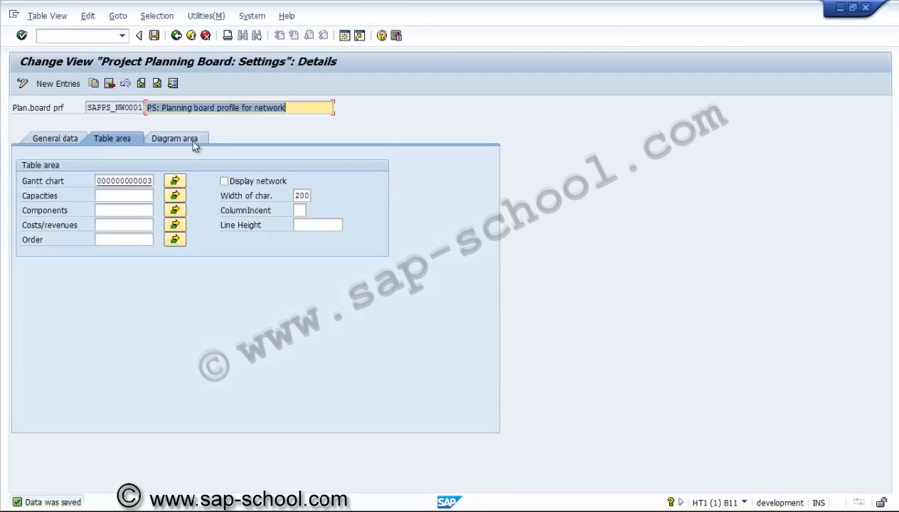
Step: Review the time scale and time scale profile assigned in the planning board profile's diagram area
{"action": "left_click", "coordinate": [195, 144]}
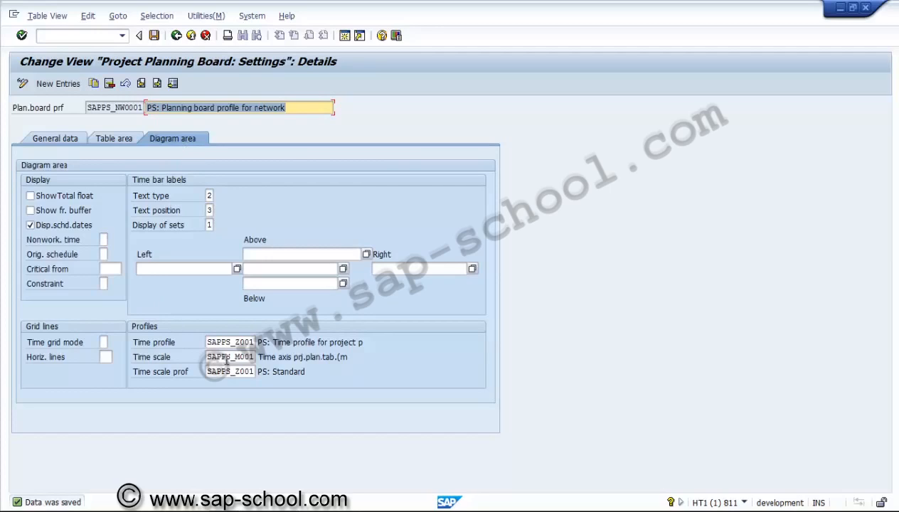
{"action": "left_click", "coordinate": [227, 358]}
{"action": "left_click", "coordinate": [226, 371]}
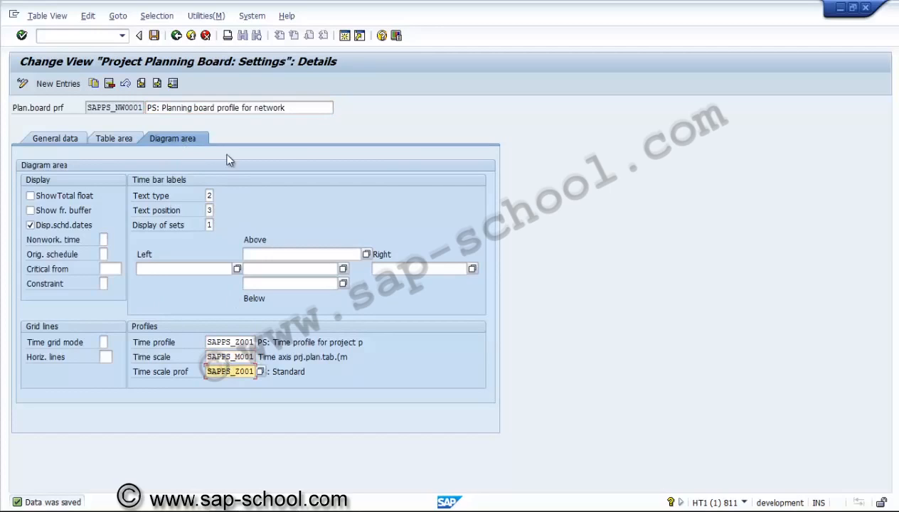
Step: Return to the implementation guide and collapse the Project Planning Board section
{"action": "left_click", "coordinate": [177, 36]}
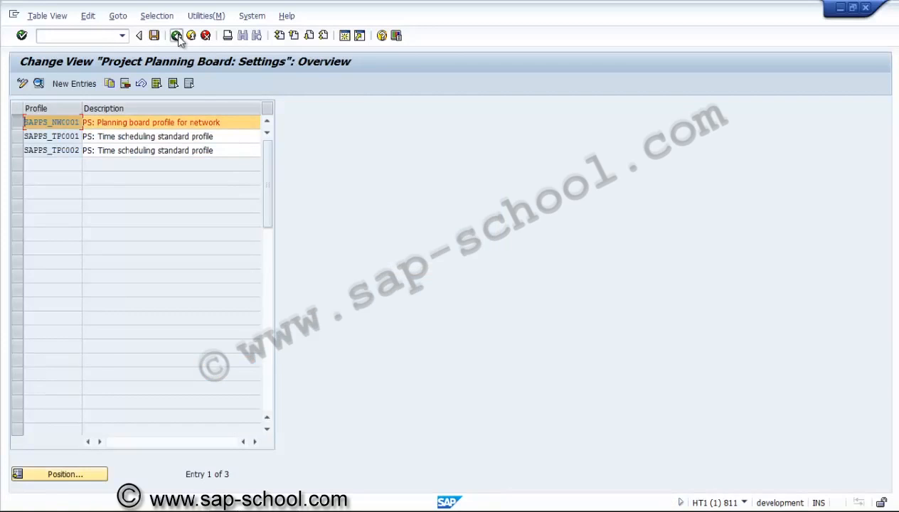
{"action": "left_click", "coordinate": [177, 35]}
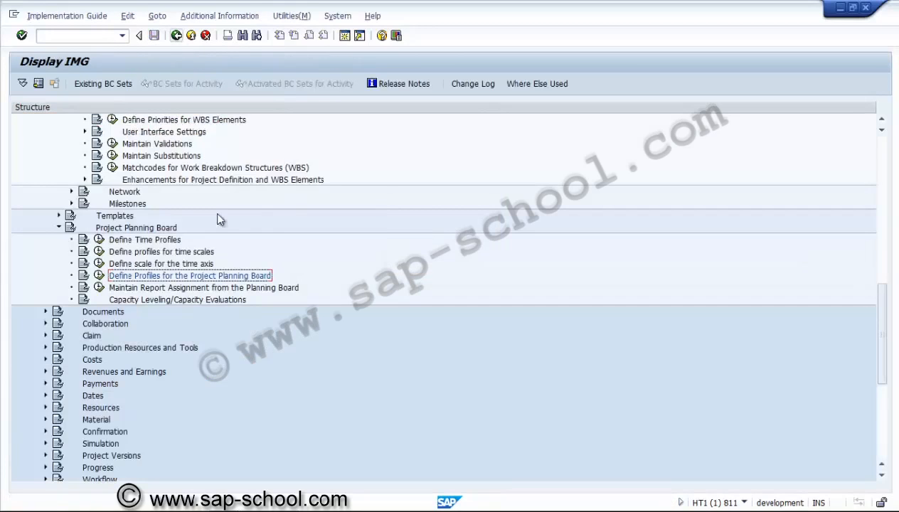
{"action": "left_click", "coordinate": [221, 289]}
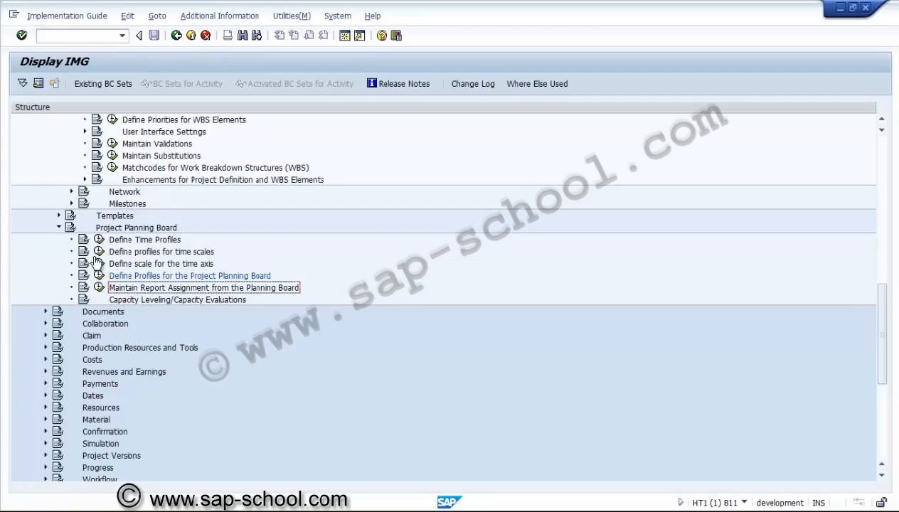
{"action": "left_click", "coordinate": [59, 227]}
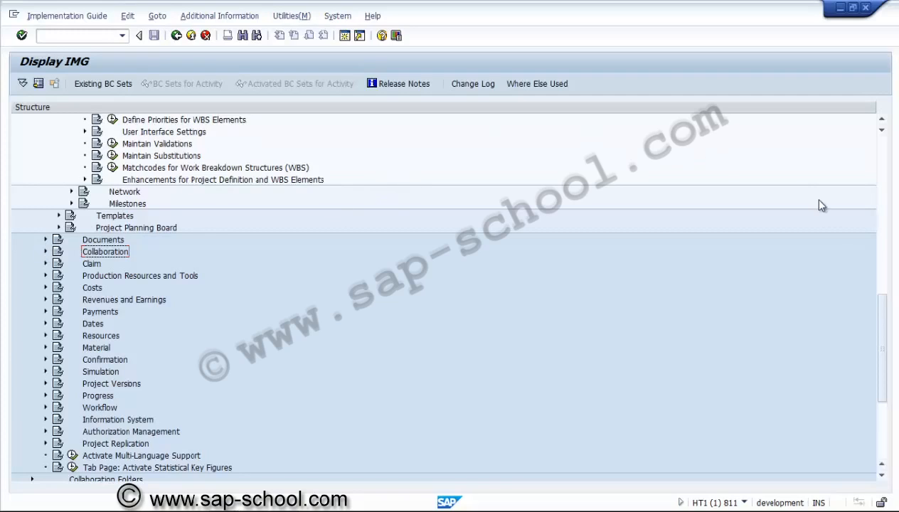
Step: Collapse the Work Breakdown Structure (WBS) section under Operative Structures in the implementation guide
{"action": "left_click_drag", "start_coordinate": [883, 334], "coordinate": [885, 267]}
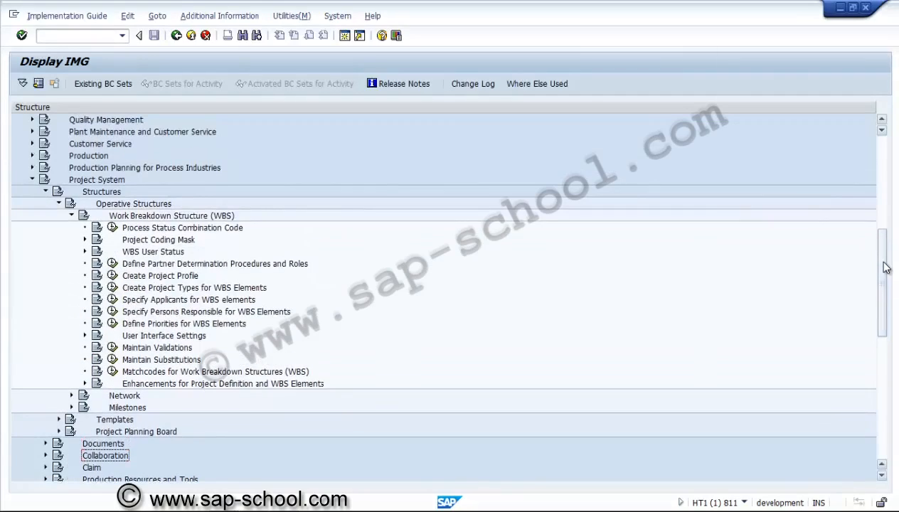
{"action": "left_click", "coordinate": [72, 215]}
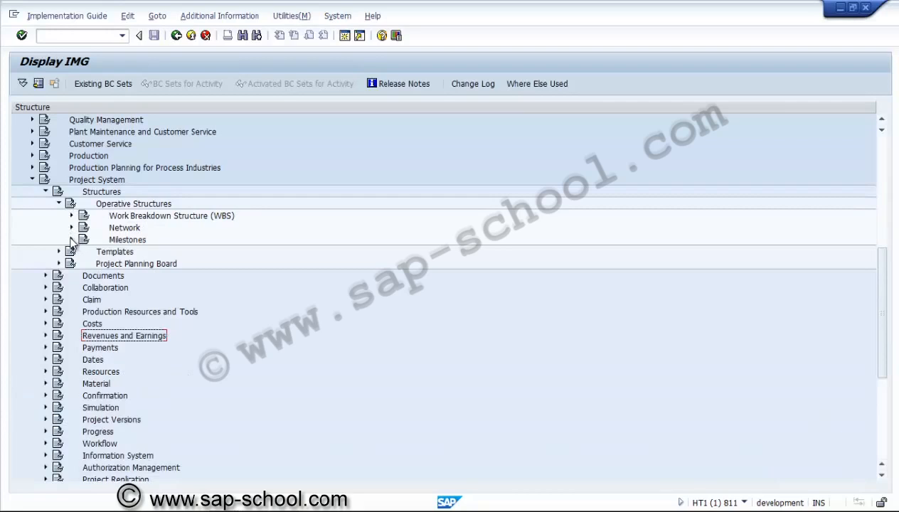
{"action": "left_click", "coordinate": [128, 265]}
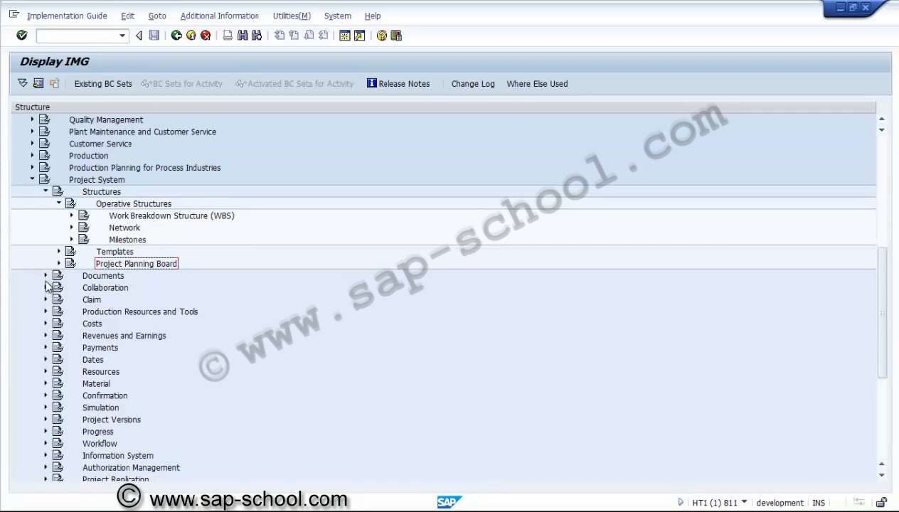
Step: Open the activity Specify Default for Project Definition Object Class in the Object Class Default Values section under Costs
{"action": "left_click", "coordinate": [46, 325]}
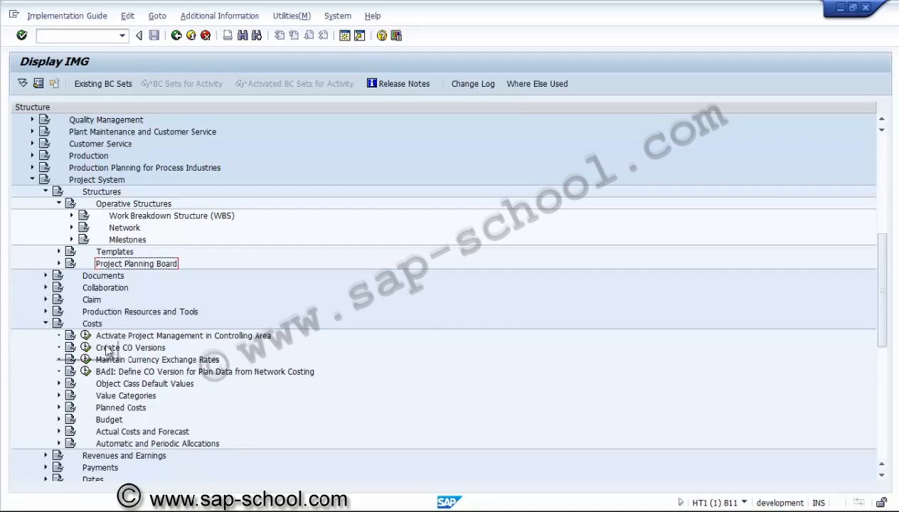
{"action": "left_click", "coordinate": [118, 424]}
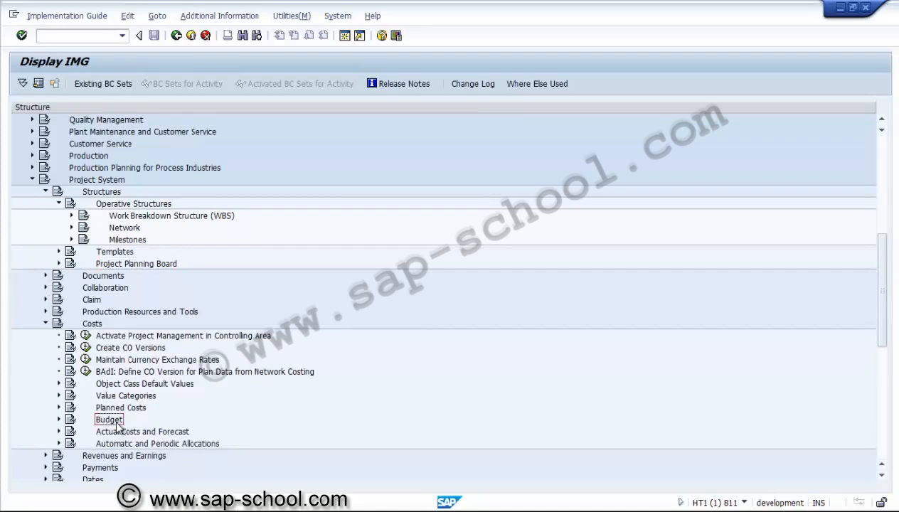
{"action": "left_click", "coordinate": [59, 384]}
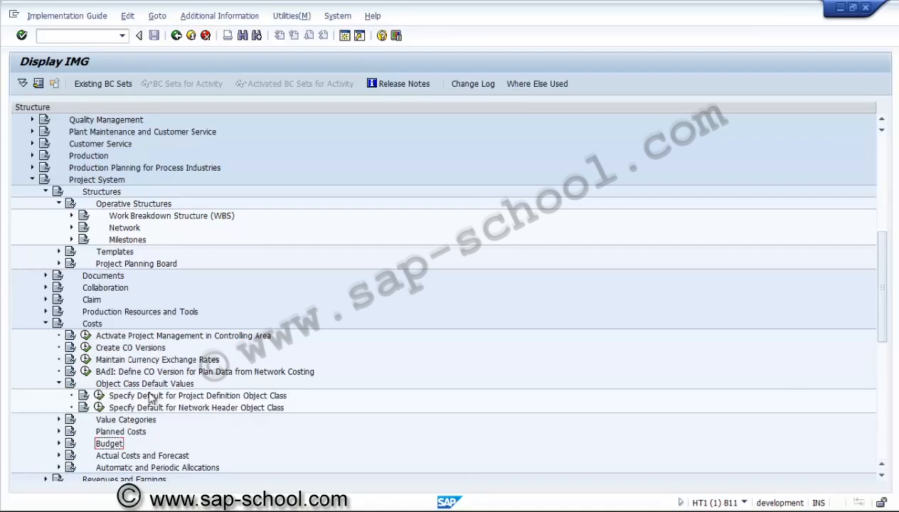
{"action": "left_click", "coordinate": [99, 396]}
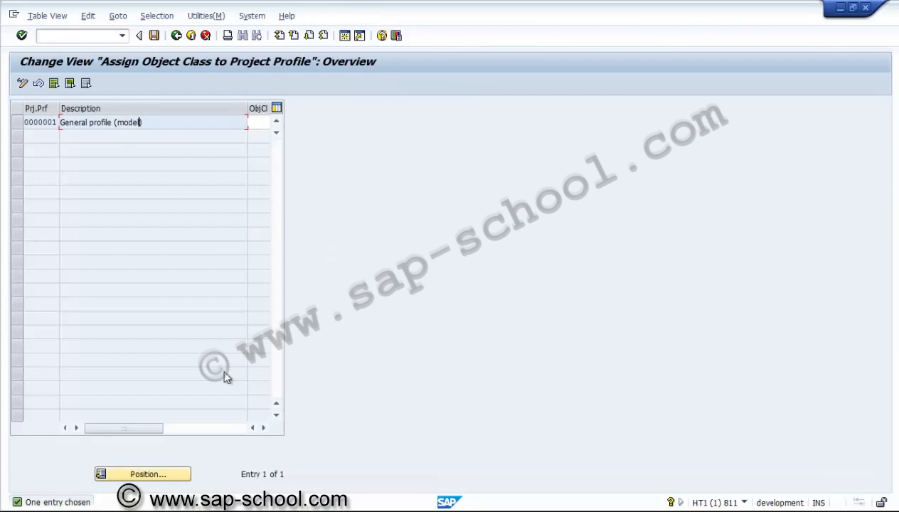
Step: Look up the object classes that can be assigned to the general project profile 0000001, leaving the assignment empty
{"action": "left_click", "coordinate": [262, 427]}
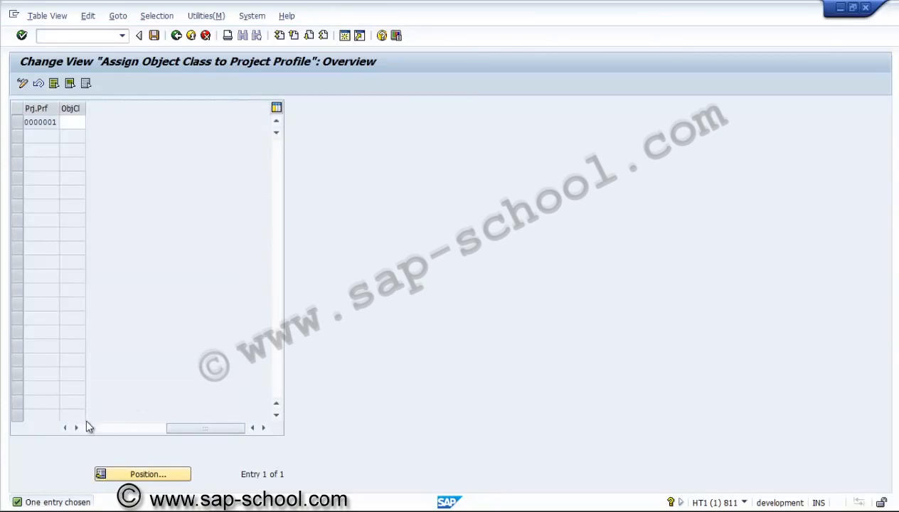
{"action": "left_click", "coordinate": [70, 429]}
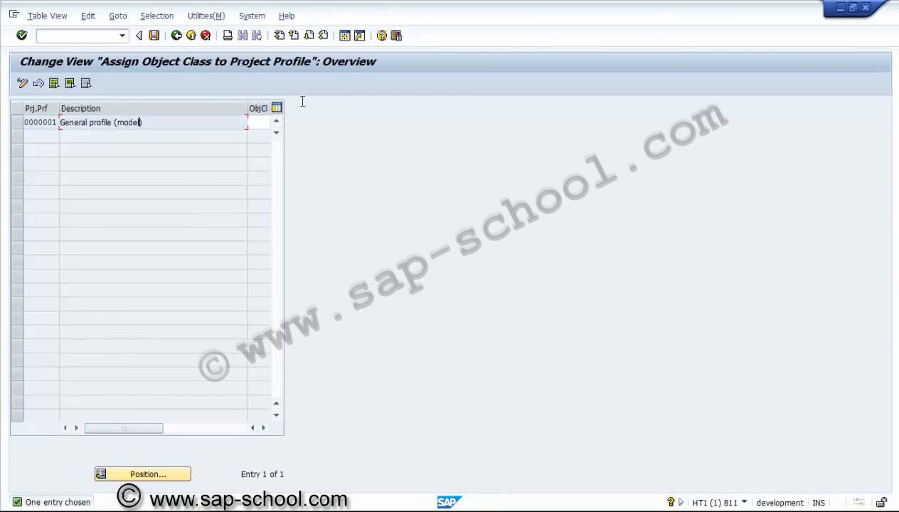
{"action": "left_click", "coordinate": [262, 122]}
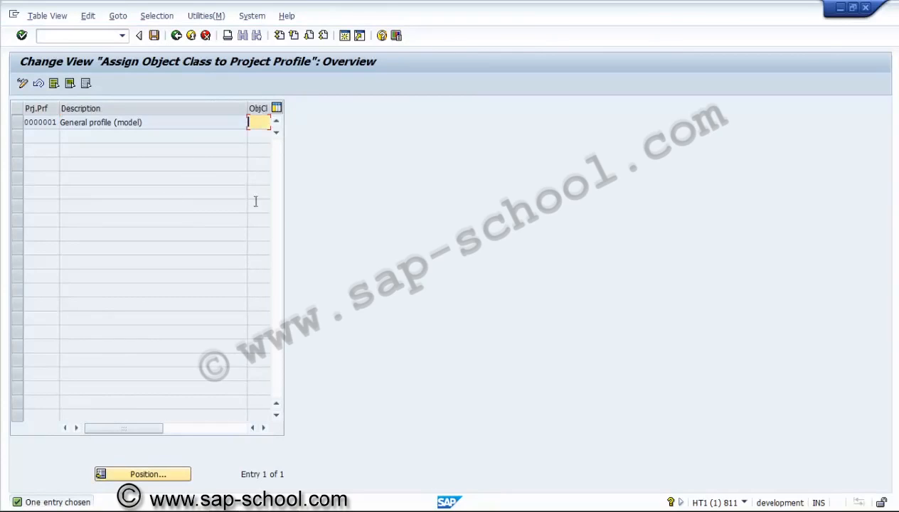
{"action": "left_click", "coordinate": [263, 429]}
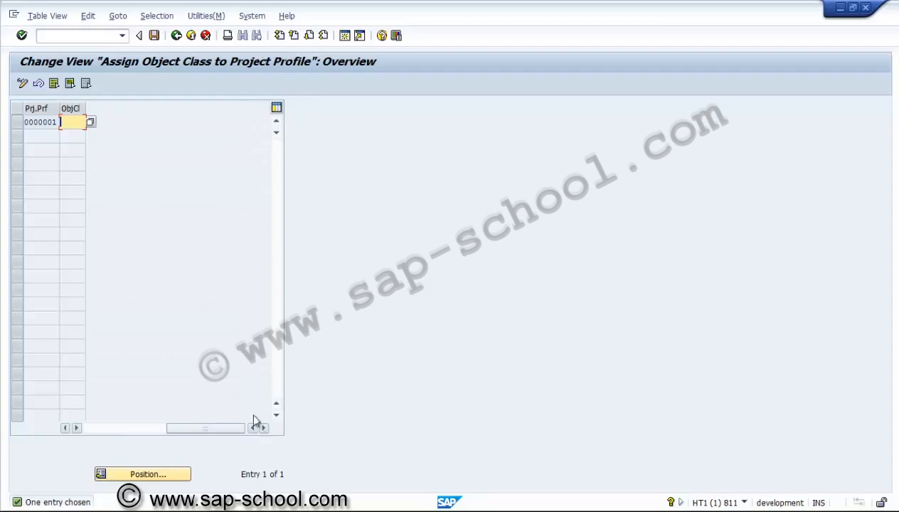
{"action": "left_click", "coordinate": [90, 122]}
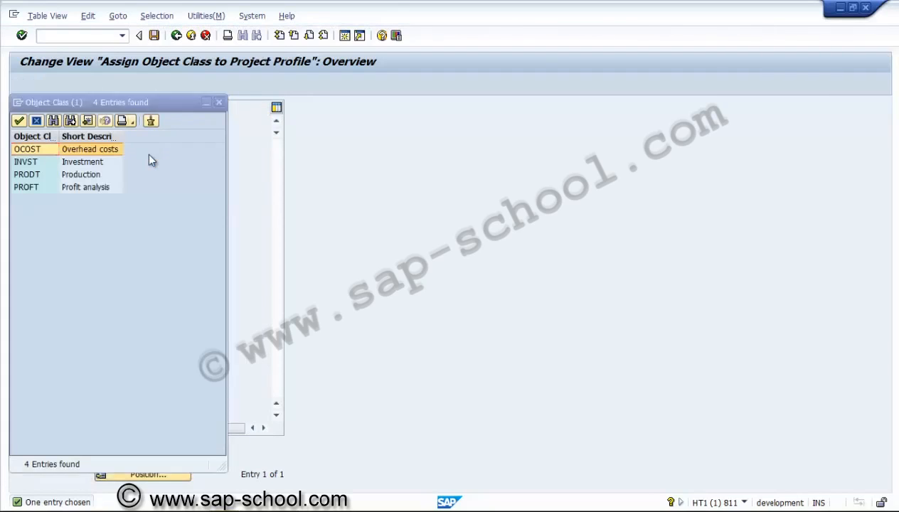
{"action": "left_click", "coordinate": [51, 161]}
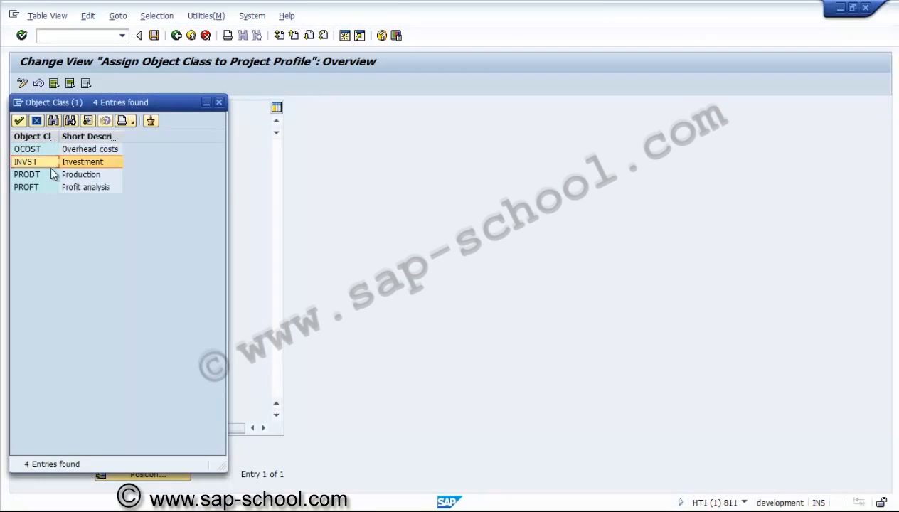
{"action": "left_click", "coordinate": [219, 103]}
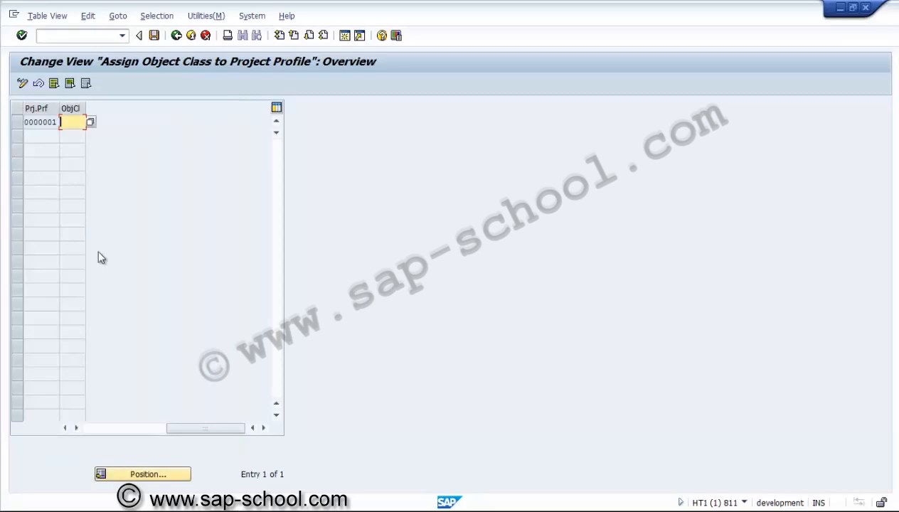
{"action": "left_click", "coordinate": [98, 429]}
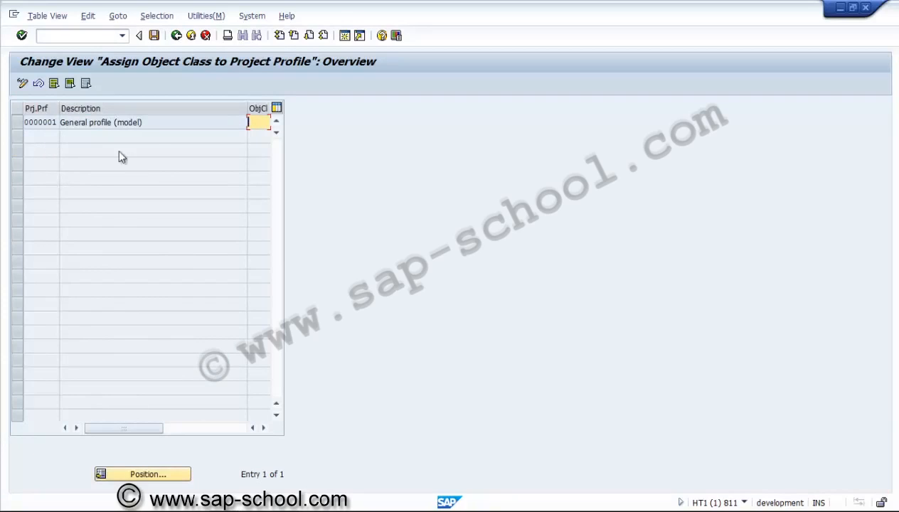
Step: Return to the implementation guide, collapse Object Class Default Values and examine the activities under Value Categories
{"action": "left_click", "coordinate": [175, 37]}
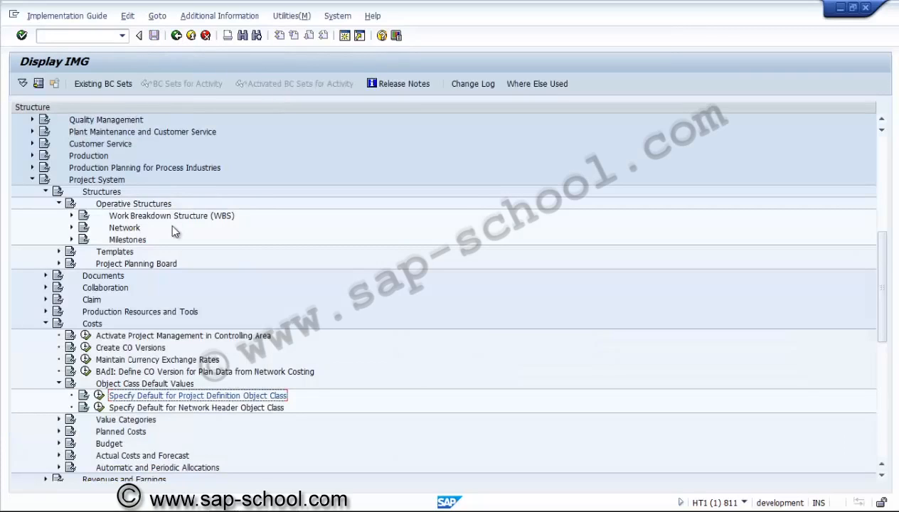
{"action": "left_click", "coordinate": [60, 385]}
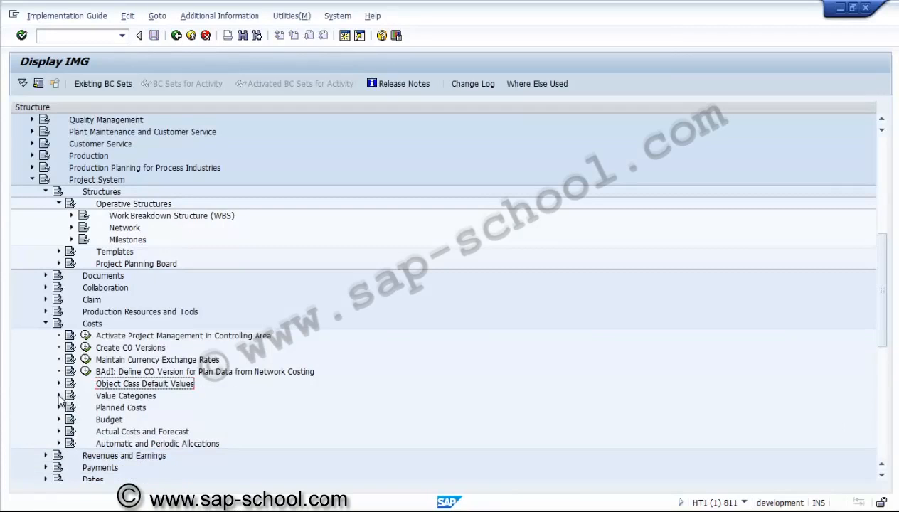
{"action": "left_click", "coordinate": [60, 396]}
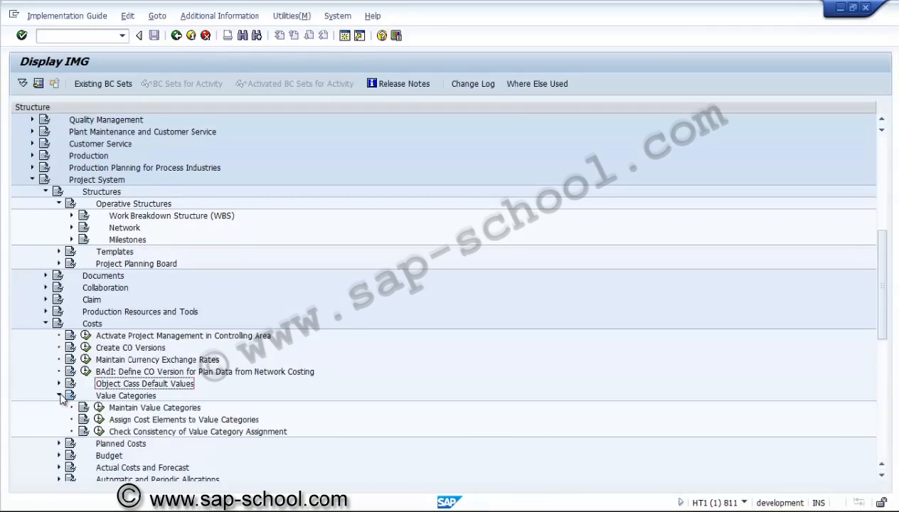
{"action": "left_click", "coordinate": [59, 396]}
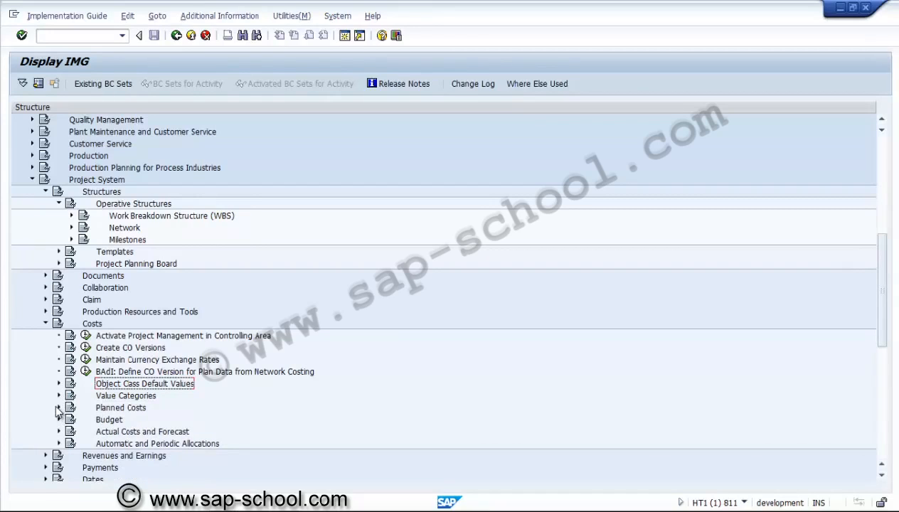
Step: Open general plan profile 000001 through Create/Change Planning Profile in Hierarchical Cost Planning, under Planned Costs and Manual Cost Planning in WBS
{"action": "left_click", "coordinate": [59, 408]}
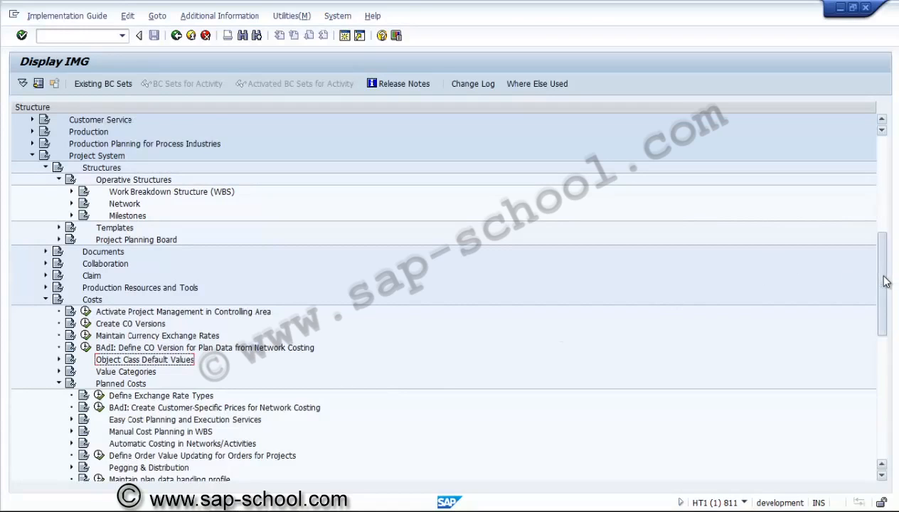
{"action": "left_click_drag", "start_coordinate": [886, 282], "coordinate": [883, 309]}
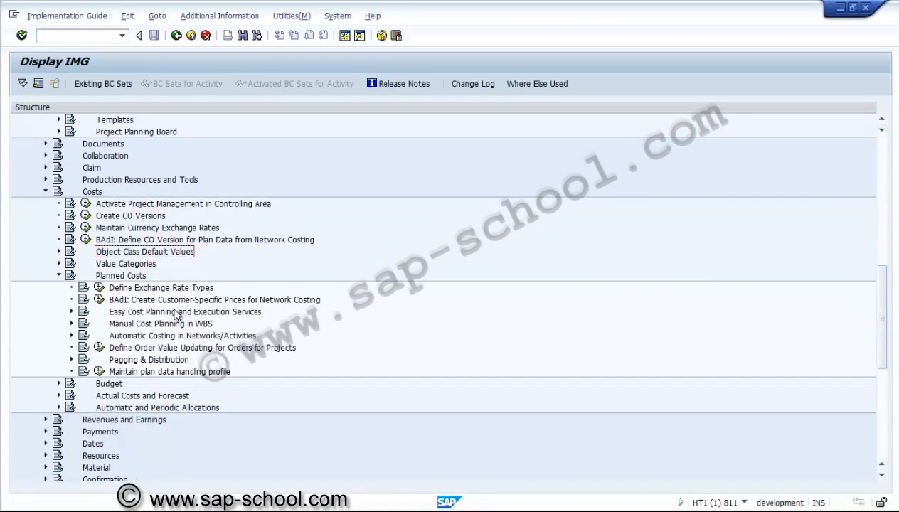
{"action": "left_click", "coordinate": [141, 365]}
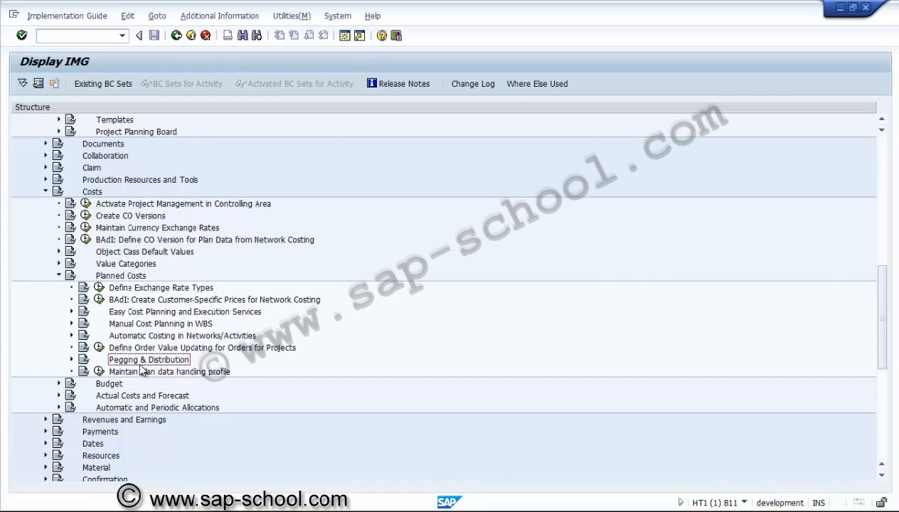
{"action": "left_click", "coordinate": [137, 327]}
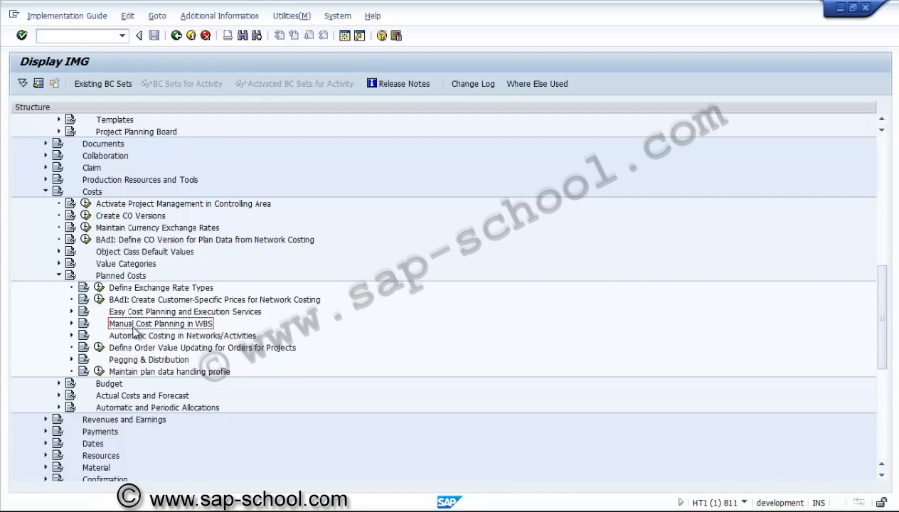
{"action": "left_click", "coordinate": [72, 324]}
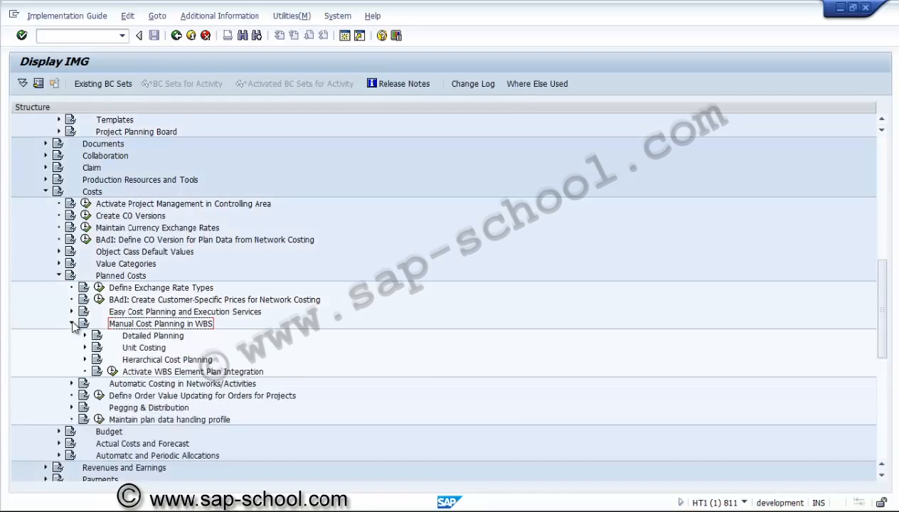
{"action": "left_click", "coordinate": [85, 360]}
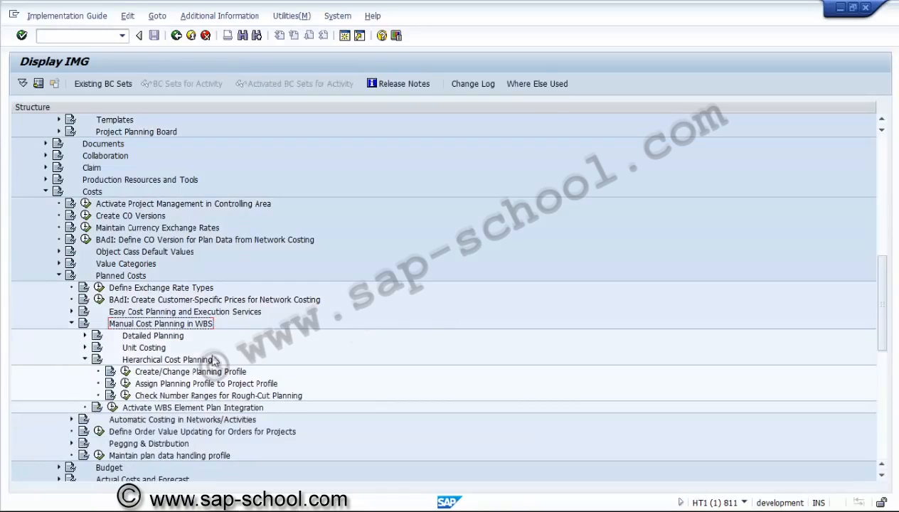
{"action": "left_click", "coordinate": [126, 371]}
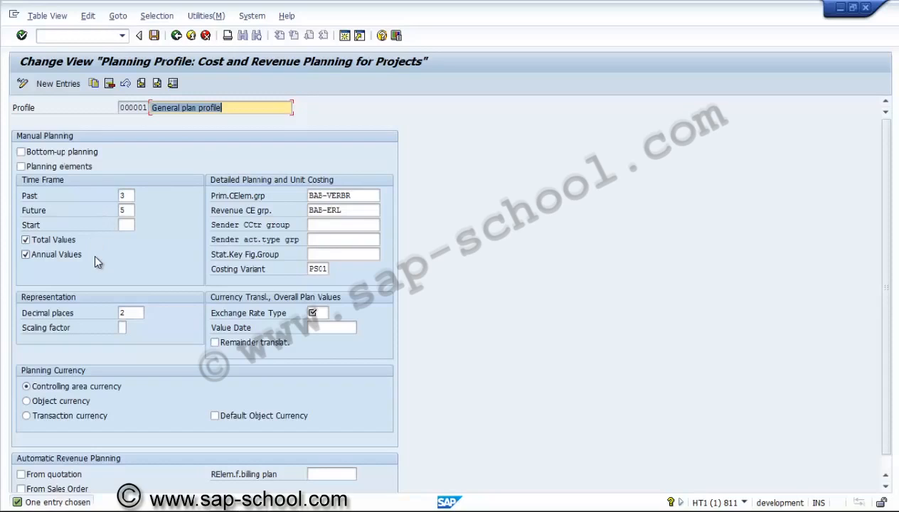
Step: Review the plan profile's detailed planning and unit costing settings, from the cost element groups to the costing variant
{"action": "left_click", "coordinate": [367, 193]}
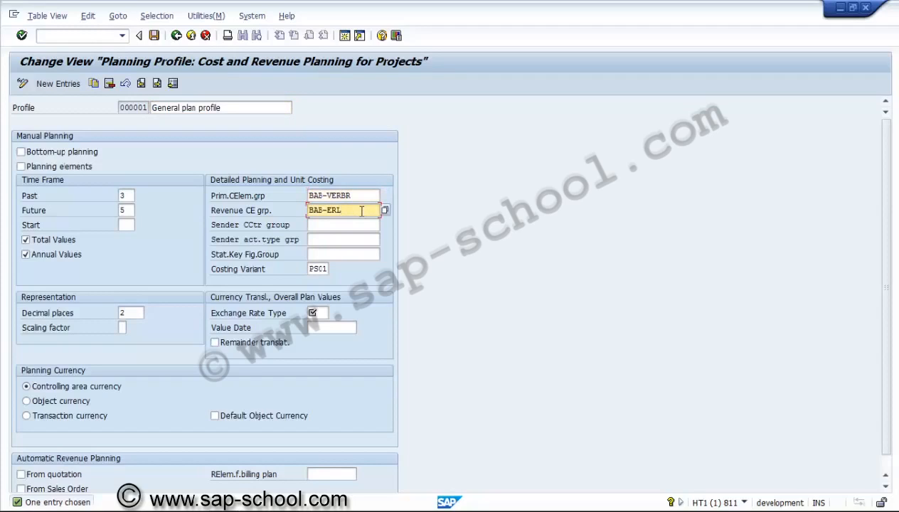
{"action": "left_click", "coordinate": [354, 225]}
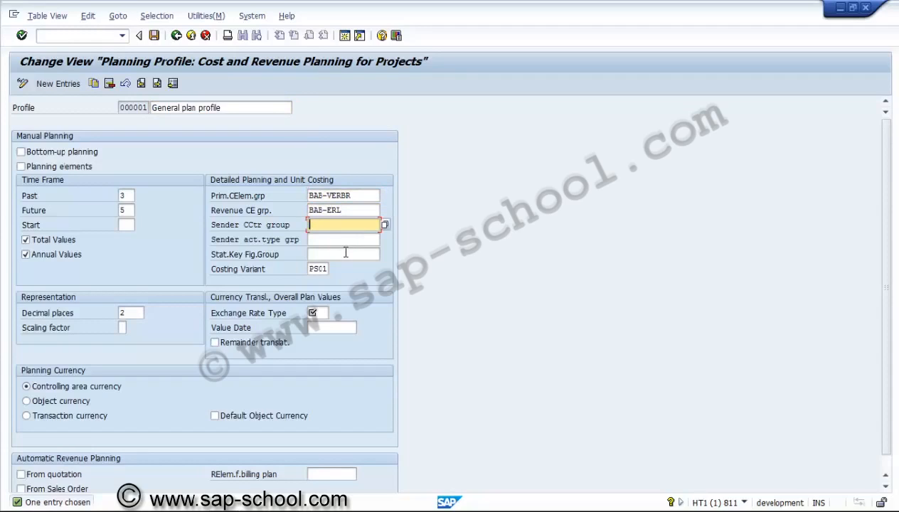
{"action": "left_click", "coordinate": [346, 253]}
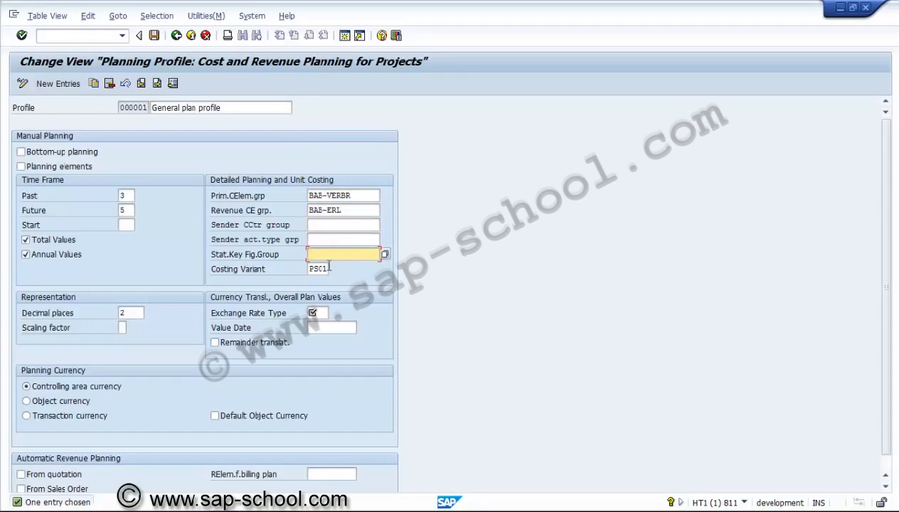
{"action": "left_click", "coordinate": [327, 269]}
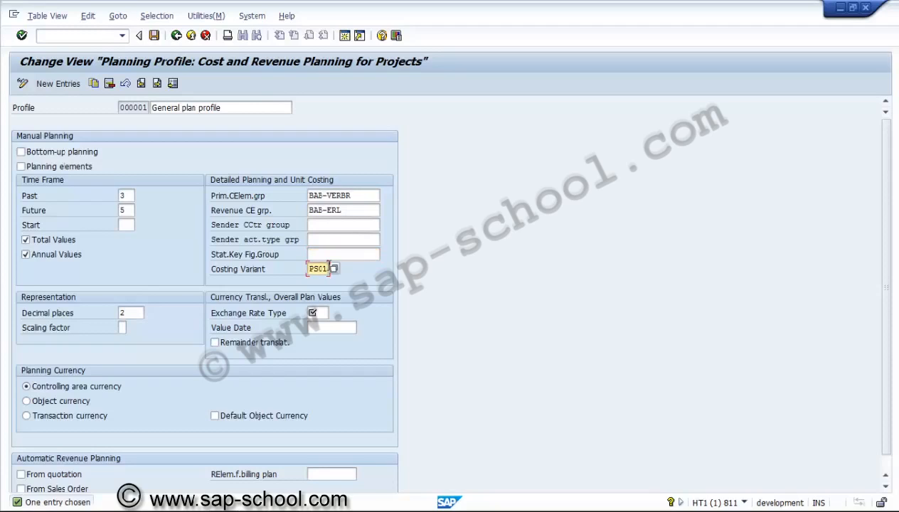
Step: Look up the exchange rate types for overall plan values, including type M, and examine the automatic revenue planning settings
{"action": "left_click", "coordinate": [317, 314]}
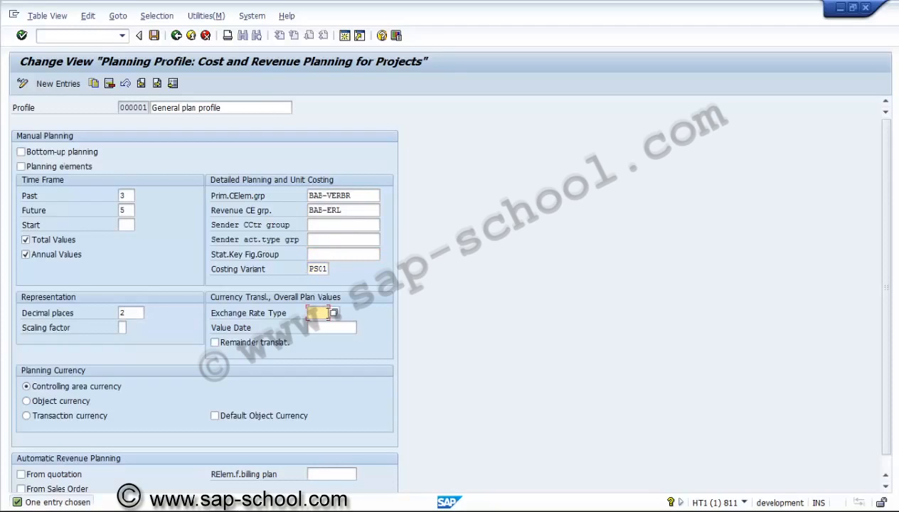
{"action": "left_click", "coordinate": [333, 314]}
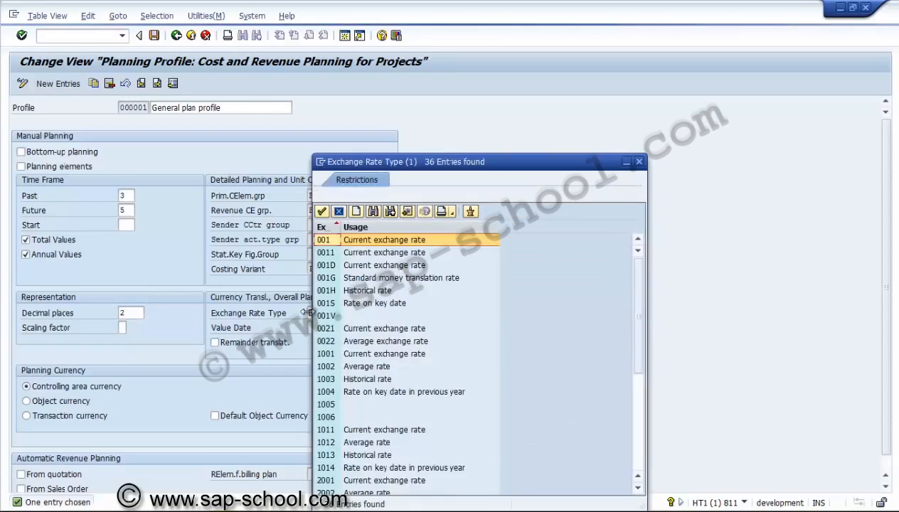
{"action": "left_click", "coordinate": [638, 433]}
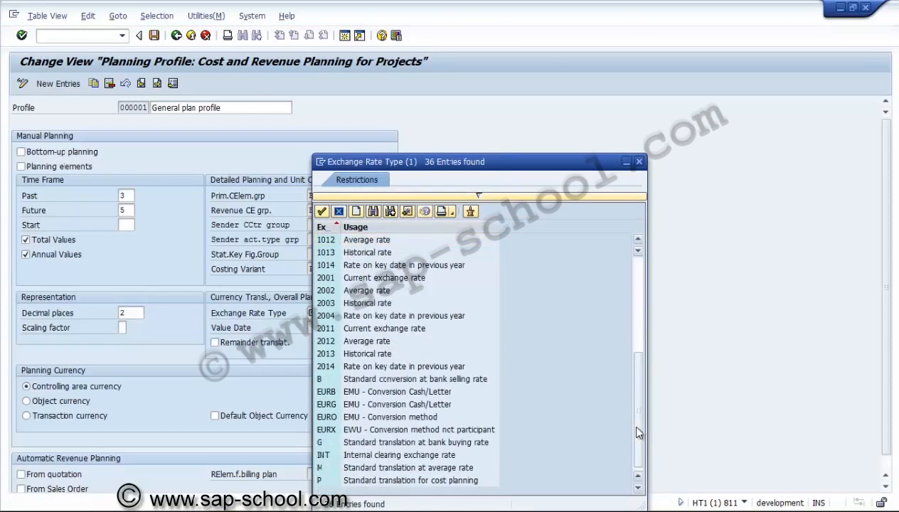
{"action": "left_click", "coordinate": [409, 472]}
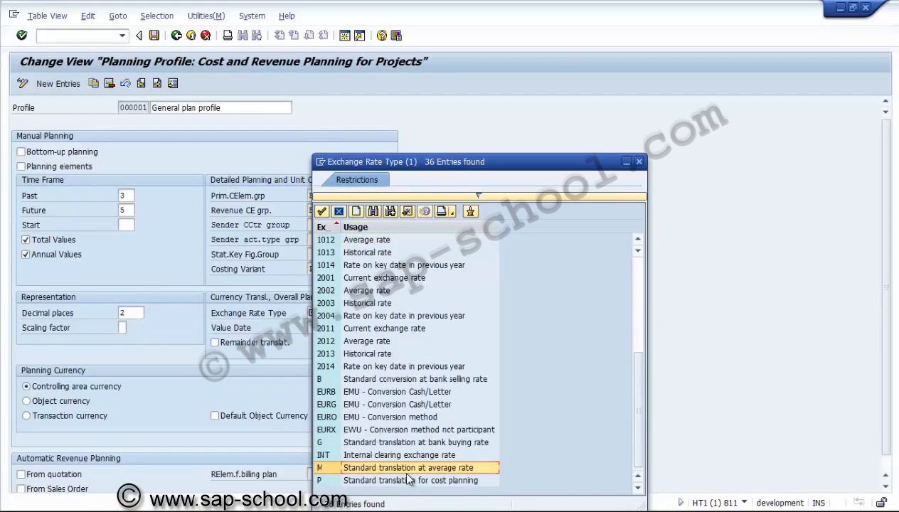
{"action": "left_click", "coordinate": [639, 163]}
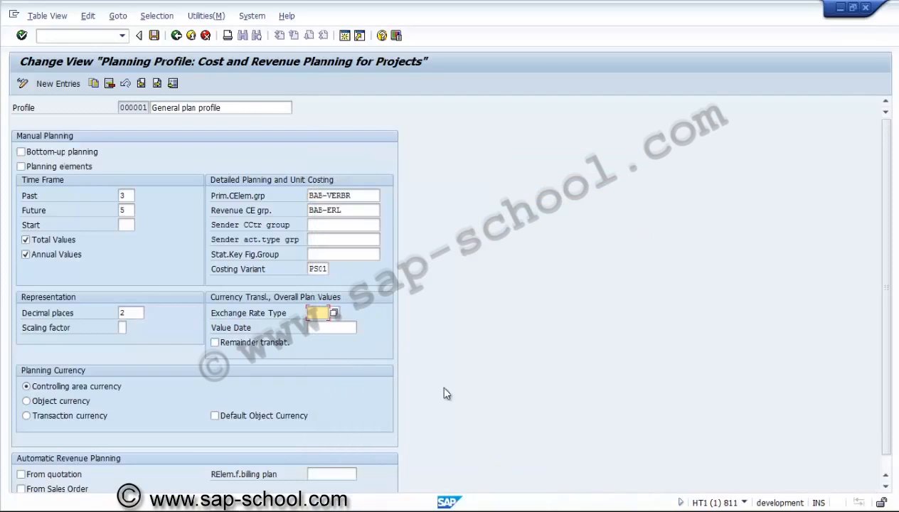
{"action": "left_click", "coordinate": [885, 488]}
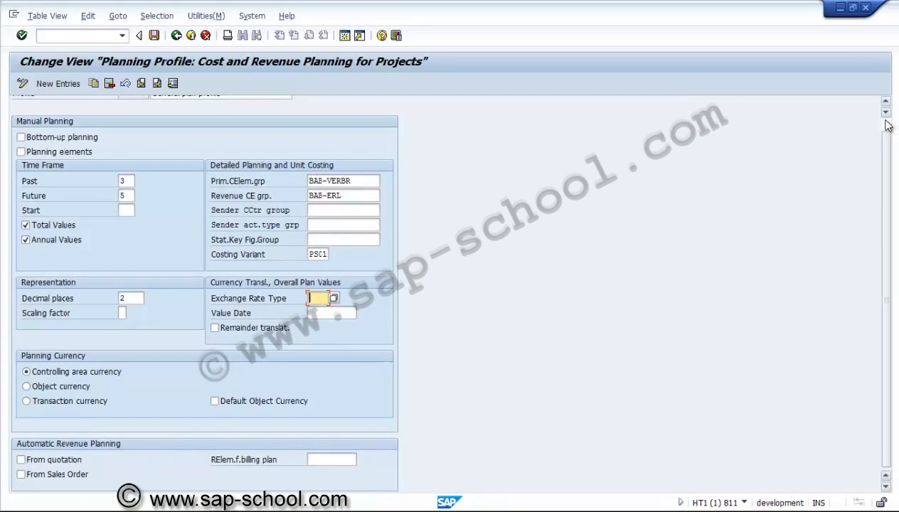
Step: Leave the details of plan profile 000001, discarding unsaved changes, and go back to the profile list
{"action": "scroll", "coordinate": [888, 126], "scroll_direction": "up", "scroll_amount": 1}
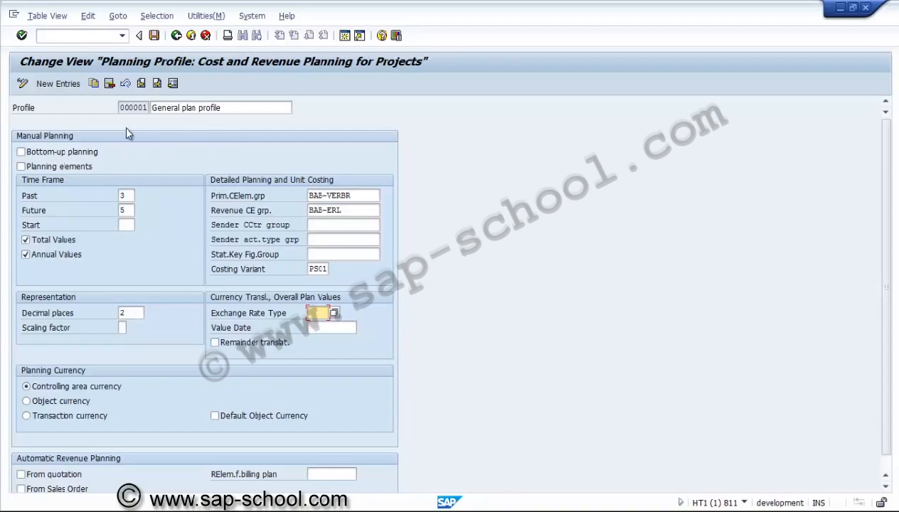
{"action": "left_click", "coordinate": [93, 84]}
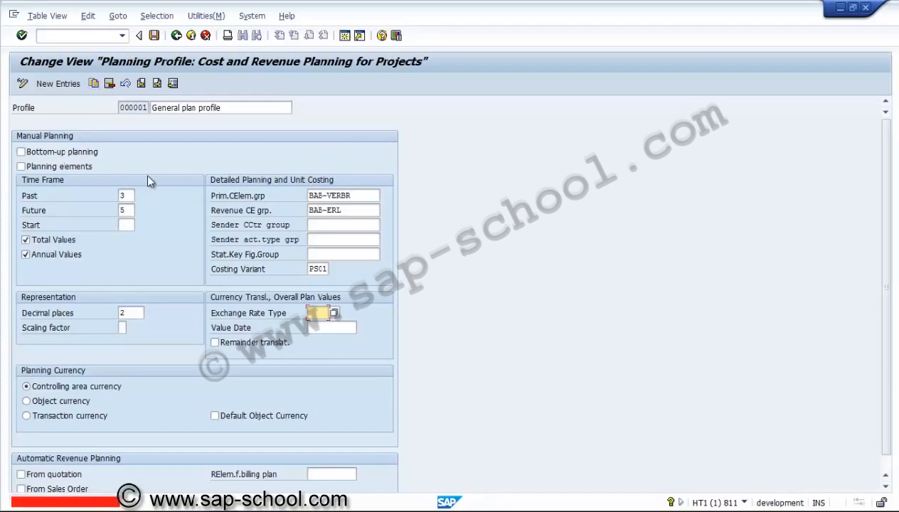
{"action": "left_click", "coordinate": [206, 35]}
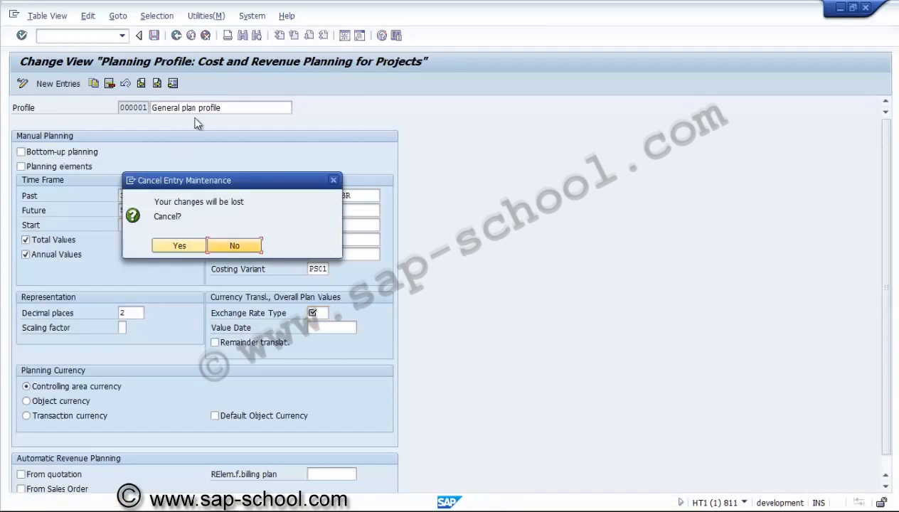
{"action": "left_click", "coordinate": [194, 246]}
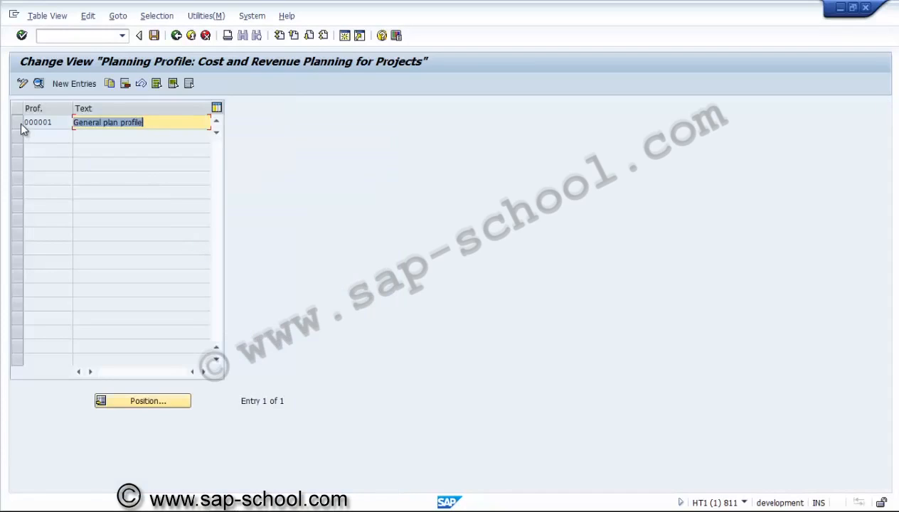
Step: Copy plan profile 000001 as a new planning profile with the key ZPSUS1
{"action": "left_click", "coordinate": [20, 122]}
{"action": "left_click", "coordinate": [111, 83]}
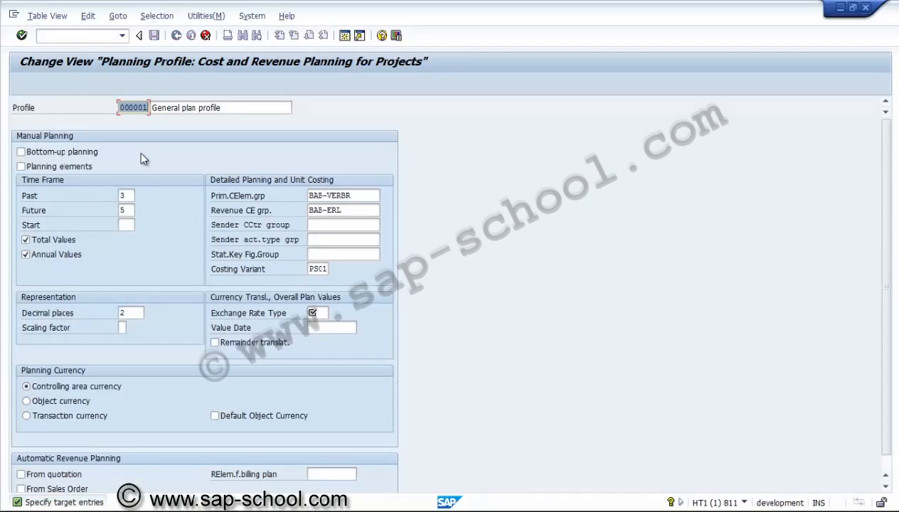
{"action": "type", "text": "ZPSUS1"}
Step: Change the copied planning profile's description to "Plan profile FOR US"
{"action": "left_click", "coordinate": [182, 107]}
{"action": "key", "text": "BackSpace"}
{"action": "key", "text": "BackSpace"}
{"action": "key", "text": "BackSpace"}
{"action": "key", "text": "BackSpace"}
{"action": "key", "text": "BackSpace"}
{"action": "key", "text": "BackSpace"}
{"action": "key", "text": "BackSpace"}
{"action": "key", "text": "BackSpace"}
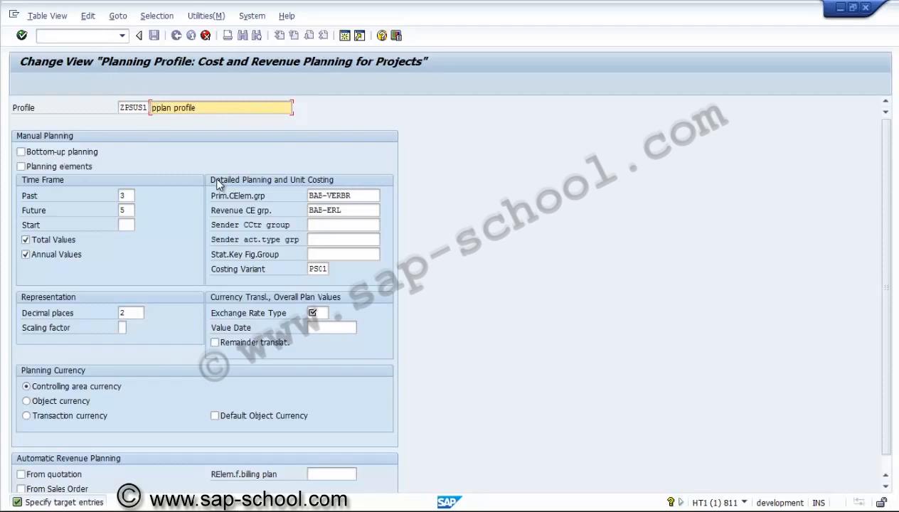
{"action": "type", "text": "P"}
{"action": "key", "text": "Delete"}
{"action": "key", "text": "super+Right"}
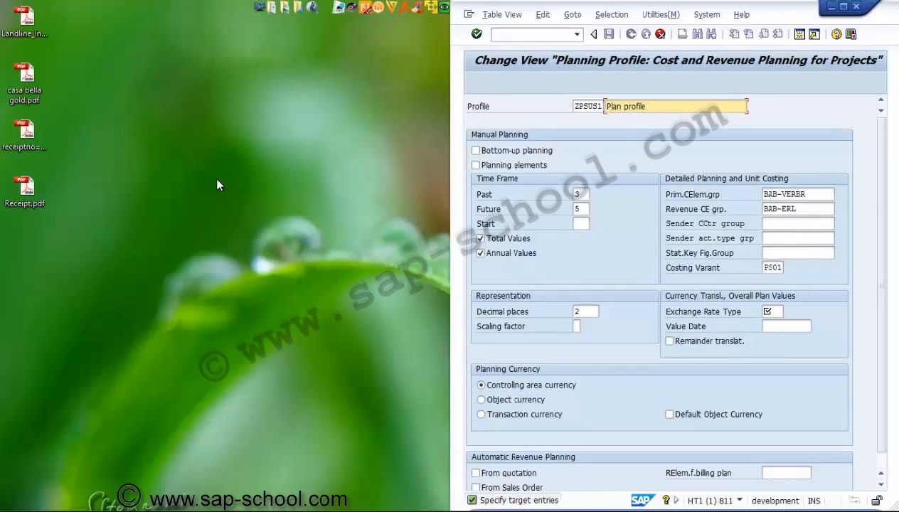
{"action": "left_click", "coordinate": [842, 7]}
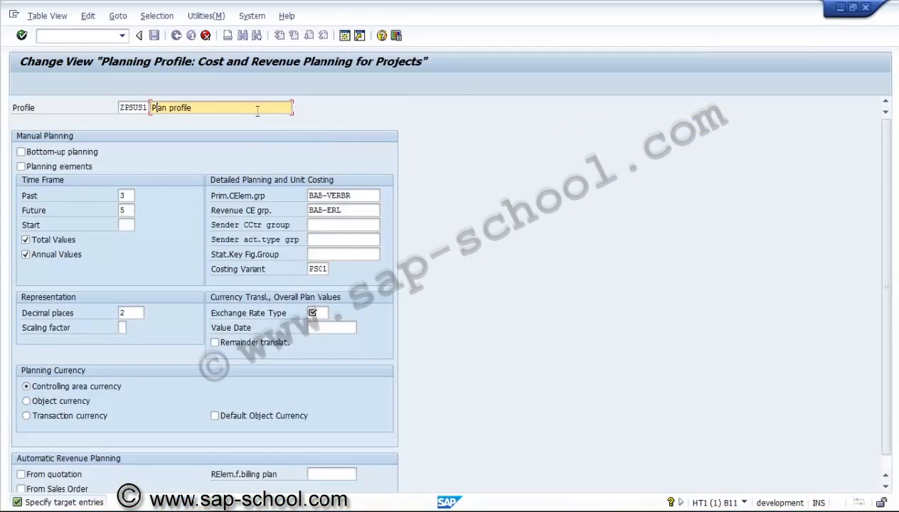
{"action": "left_click", "coordinate": [257, 108]}
{"action": "type", "text": "FOR u"}
{"action": "key", "text": "BackSpace"}
{"action": "type", "text": "US"}
Step: Activate bottom-up planning and planning elements in the new profile's manual planning settings and check its past and future time frame
{"action": "left_click", "coordinate": [74, 152]}
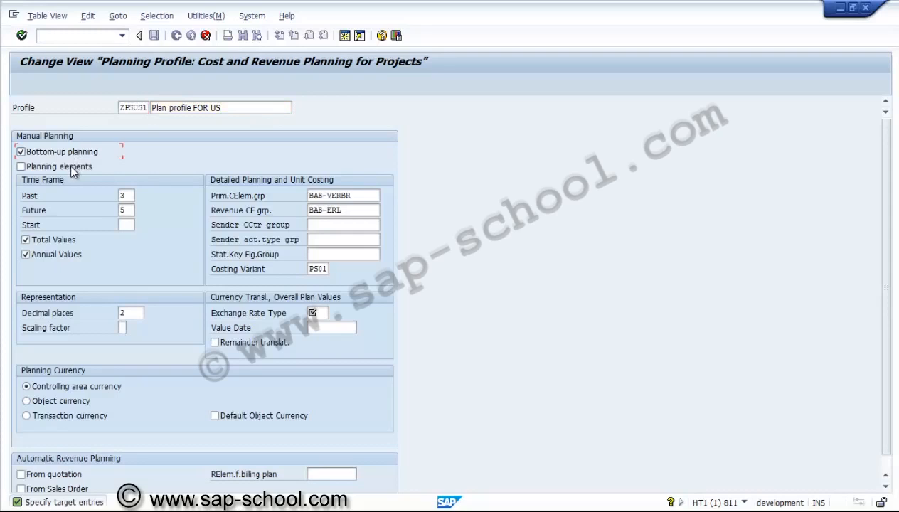
{"action": "left_click", "coordinate": [71, 166]}
{"action": "left_click", "coordinate": [131, 197]}
{"action": "left_click", "coordinate": [131, 209]}
Step: Clear the primary cost element group and the revenue cost element group from the new profile's detailed planning settings
{"action": "double_click", "coordinate": [352, 195]}
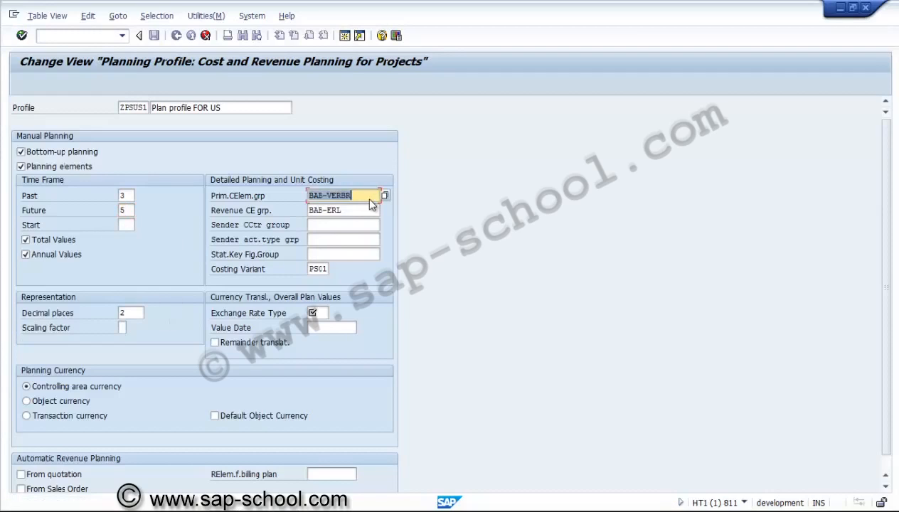
{"action": "key", "text": "Delete"}
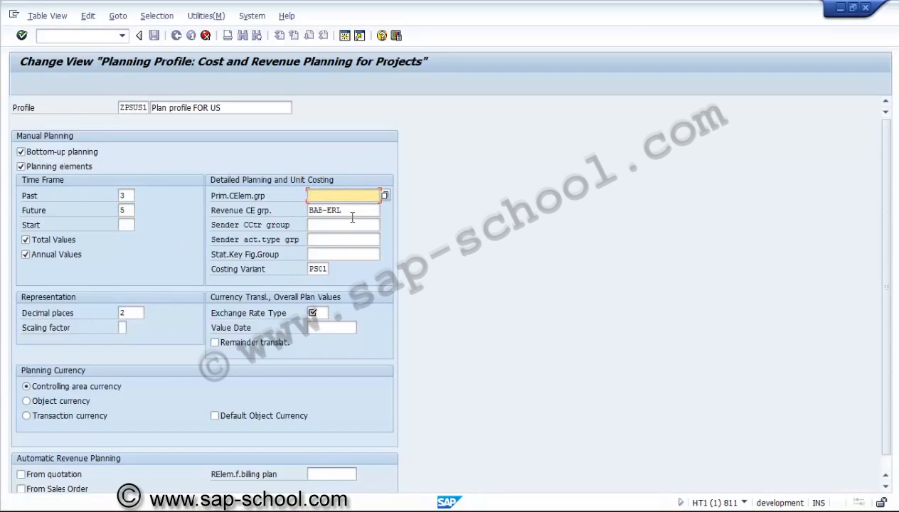
{"action": "left_click", "coordinate": [352, 214]}
{"action": "key", "text": "BackSpace"}
{"action": "key", "text": "BackSpace"}
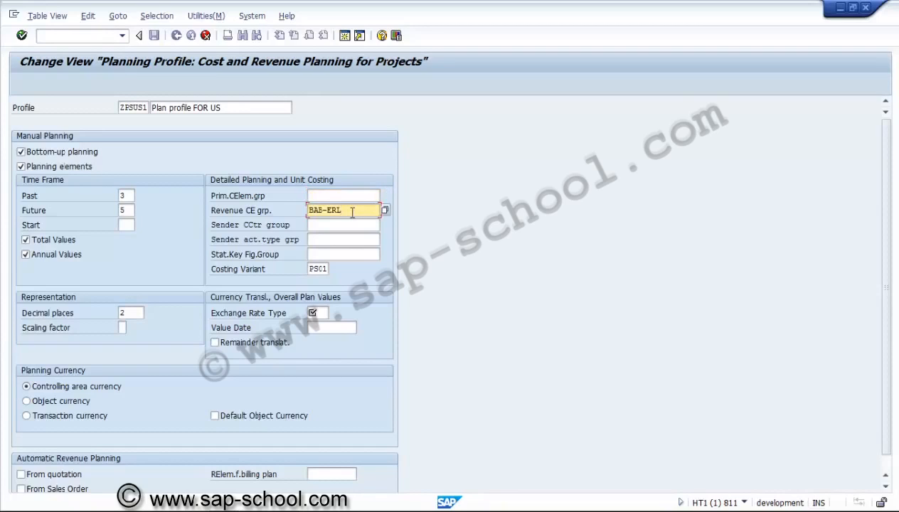
{"action": "key", "text": "BackSpace"}
{"action": "key", "text": "BackSpace"}
{"action": "key", "text": "BackSpace"}
{"action": "key", "text": "BackSpace"}
{"action": "key", "text": "BackSpace"}
{"action": "left_click", "coordinate": [324, 255]}
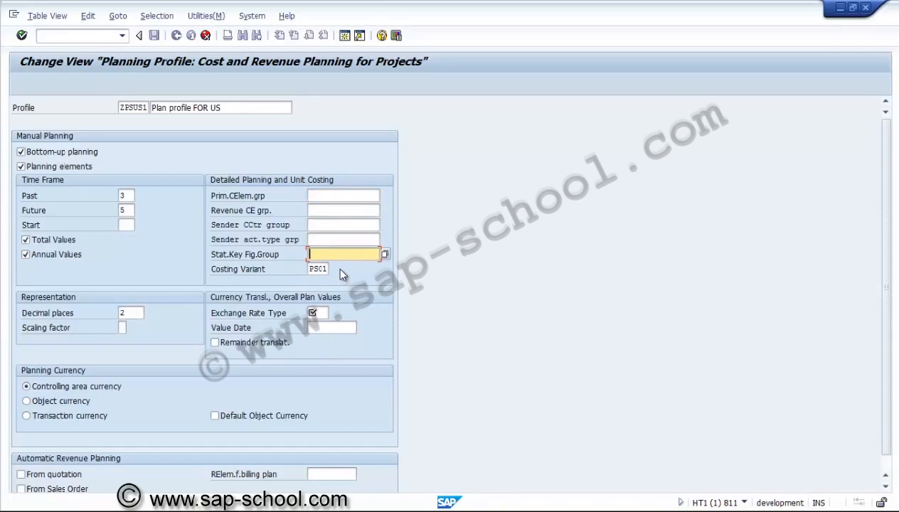
Step: Set exchange rate type M for the overall plan values and confirm the copied planning profile
{"action": "left_click", "coordinate": [319, 314]}
{"action": "type", "text": "M"}
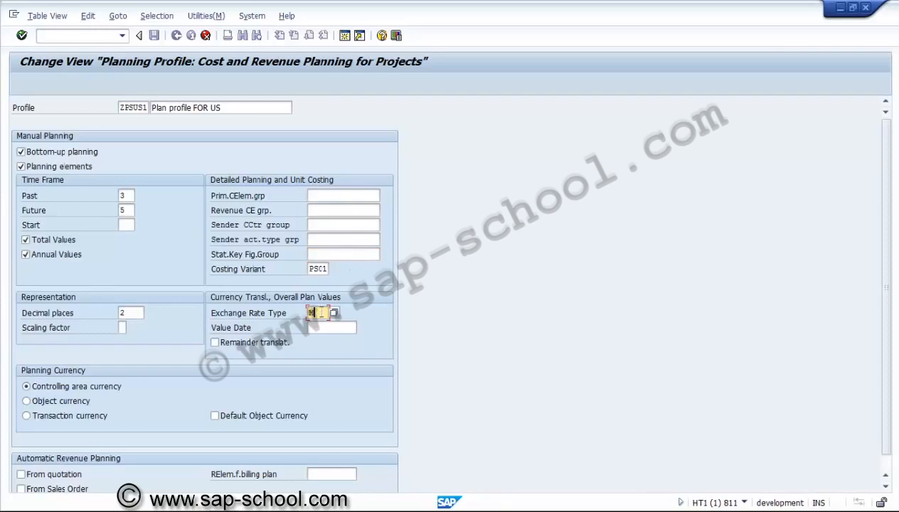
{"action": "left_click", "coordinate": [330, 254]}
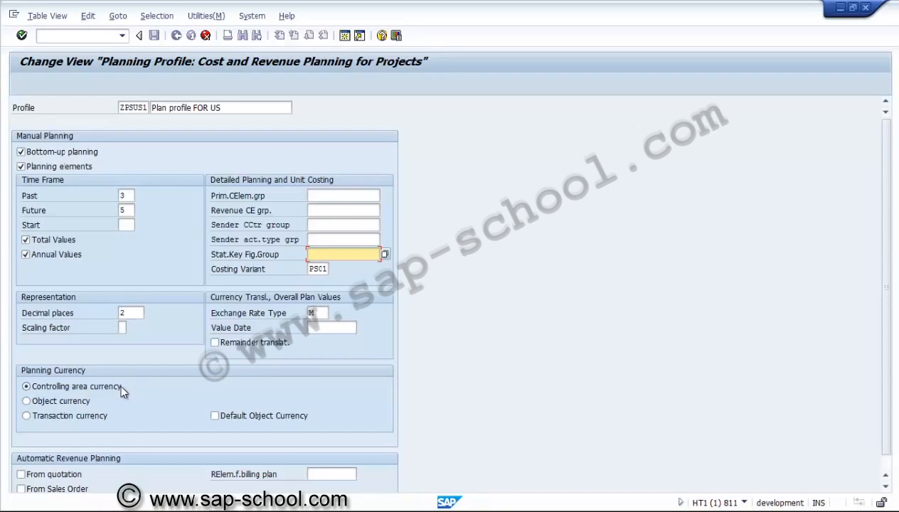
{"action": "left_click", "coordinate": [315, 314]}
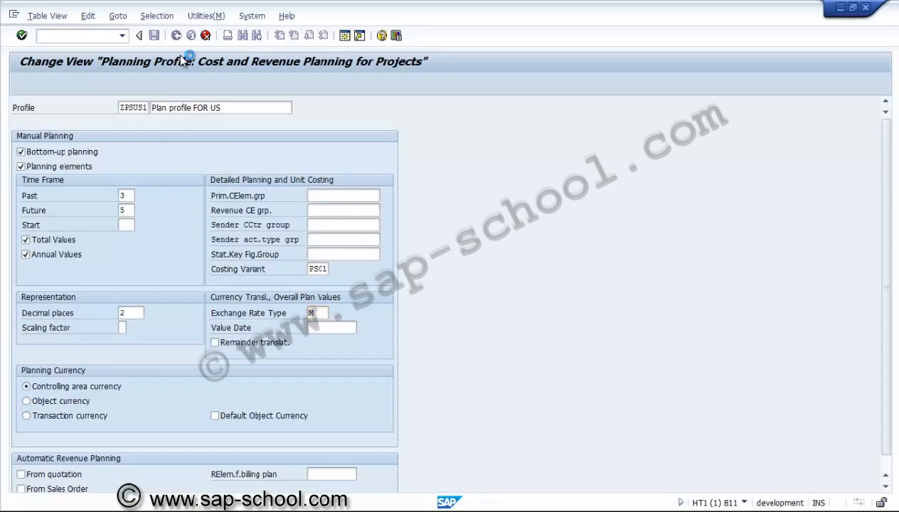
{"action": "key", "text": "Return"}
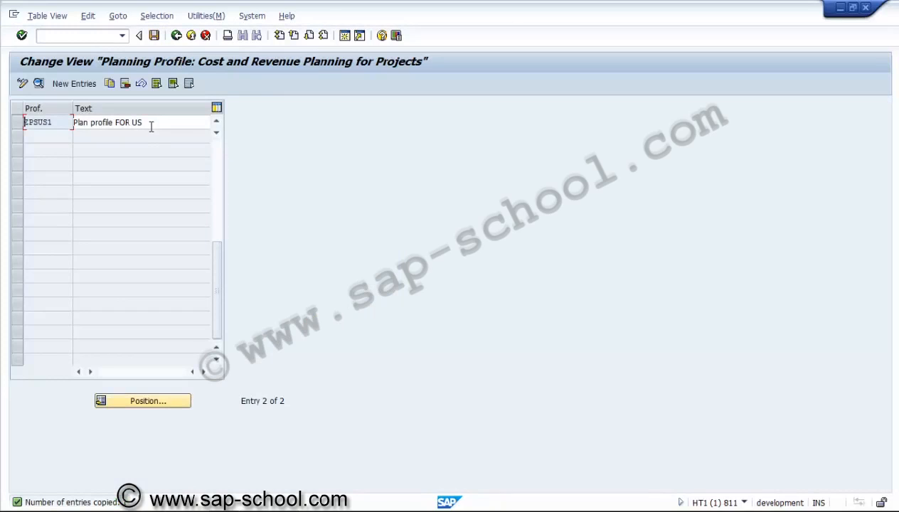
{"action": "left_click", "coordinate": [151, 125]}
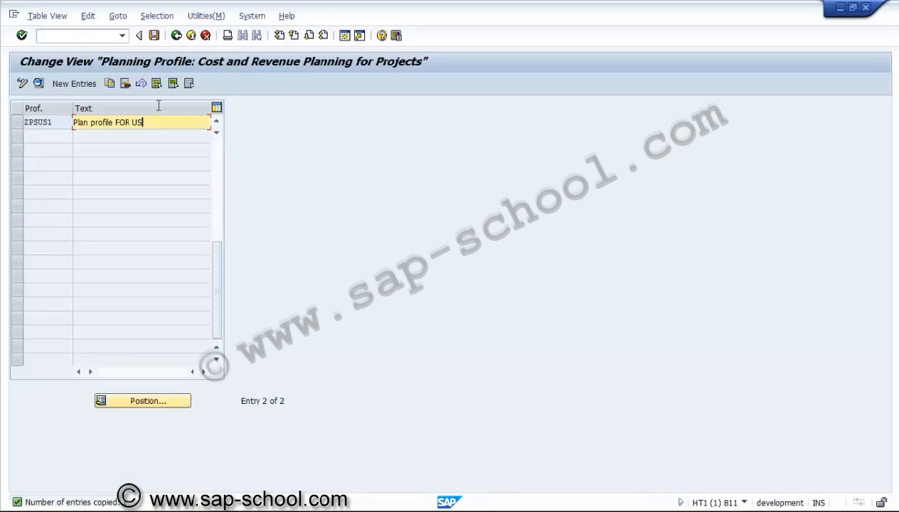
Step: Save the planning profile in a new customizing request described as "PS - Planning profile"
{"action": "left_click", "coordinate": [154, 34]}
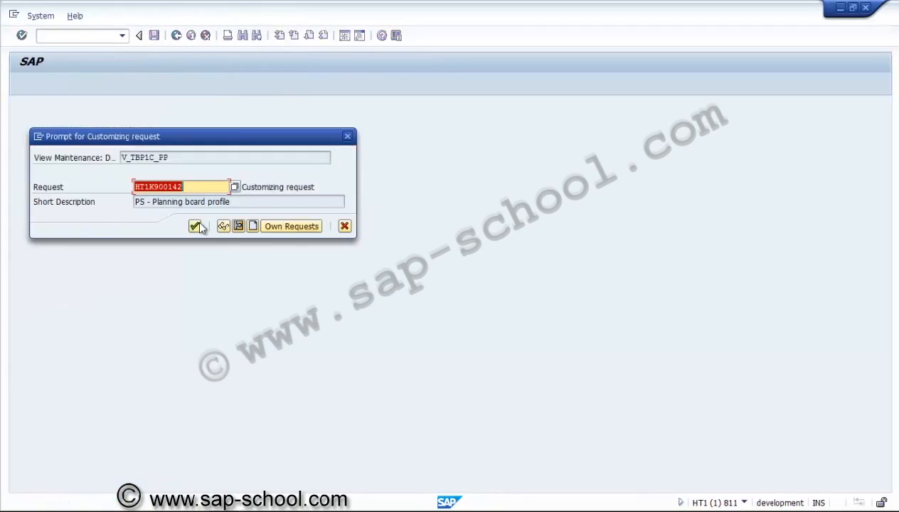
{"action": "left_click", "coordinate": [252, 225]}
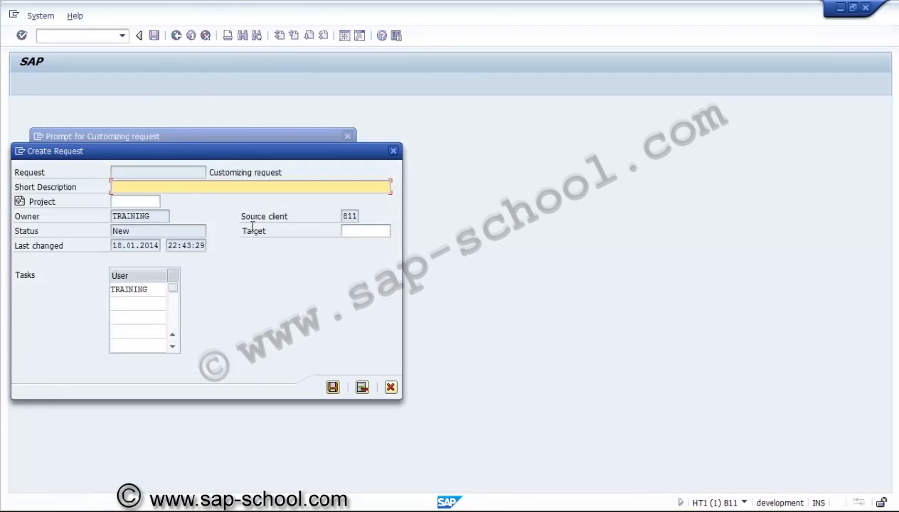
{"action": "type", "text": "ps"}
{"action": "key", "text": "BackSpace"}
{"action": "key", "text": "BackSpace"}
{"action": "key", "text": "BackSpace"}
{"action": "type", "text": "PS - Planning profile"}
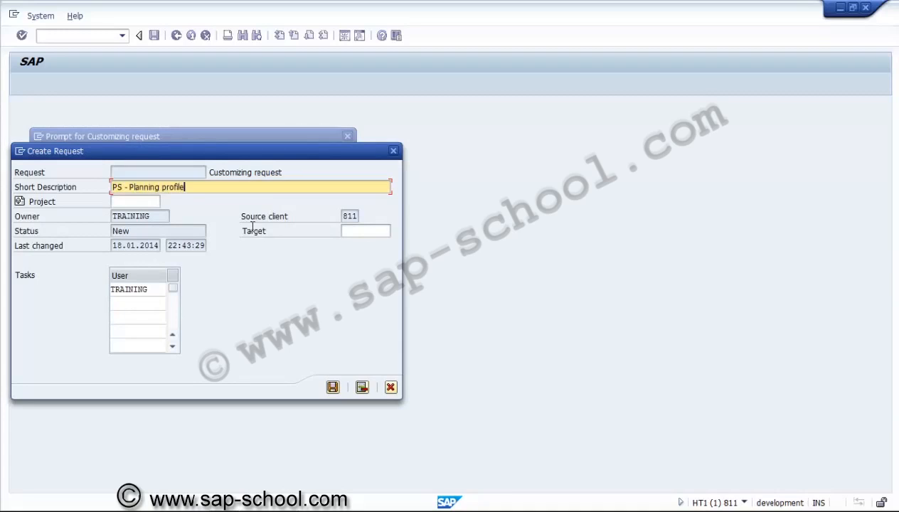
{"action": "left_click", "coordinate": [332, 387]}
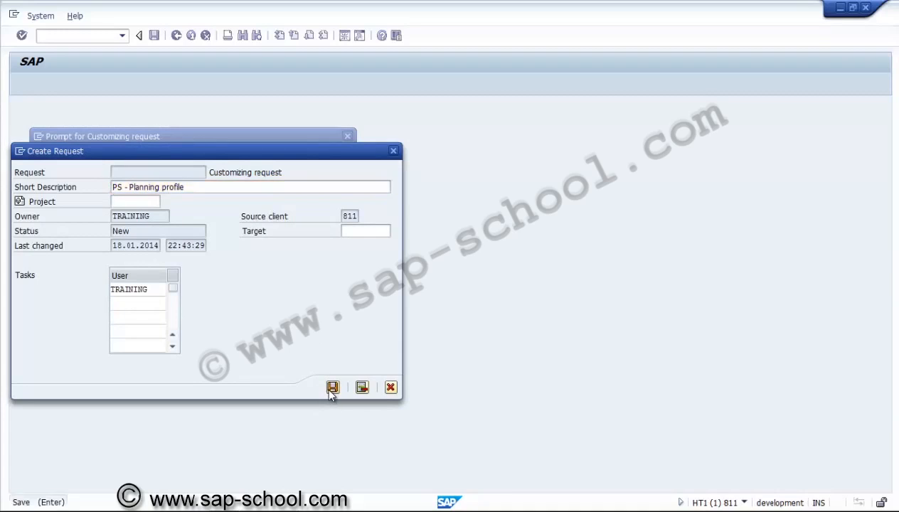
{"action": "left_click", "coordinate": [195, 226]}
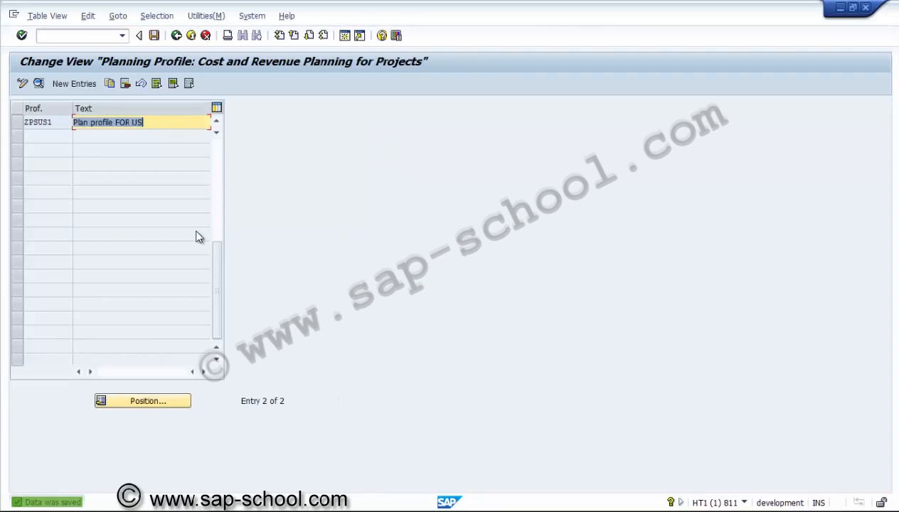
Step: Return to the implementation guide, collapse the Planned Costs branch and its subnodes, and expand Budget under Costs
{"action": "left_click", "coordinate": [175, 36]}
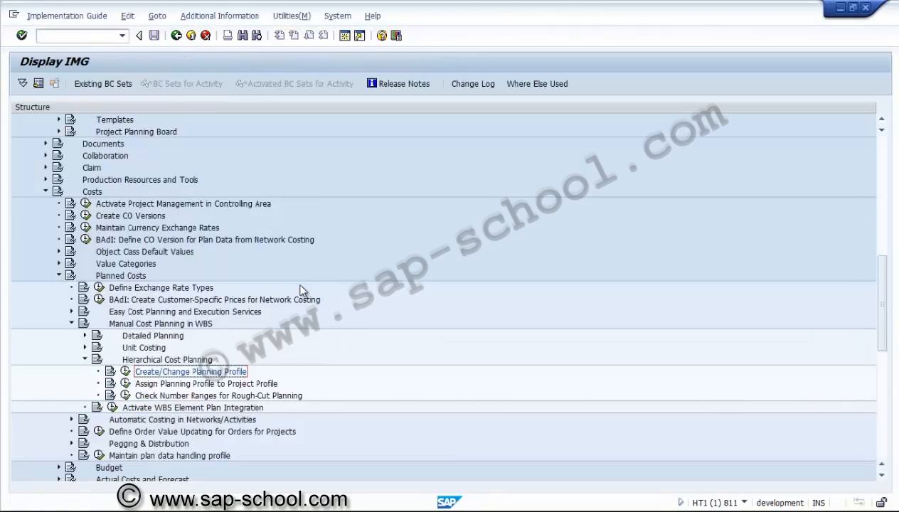
{"action": "left_click", "coordinate": [156, 385]}
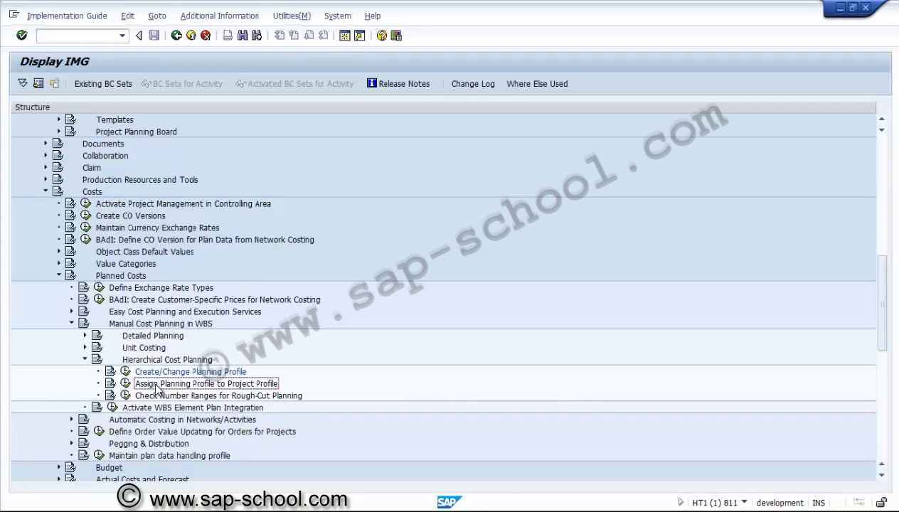
{"action": "left_click", "coordinate": [85, 361]}
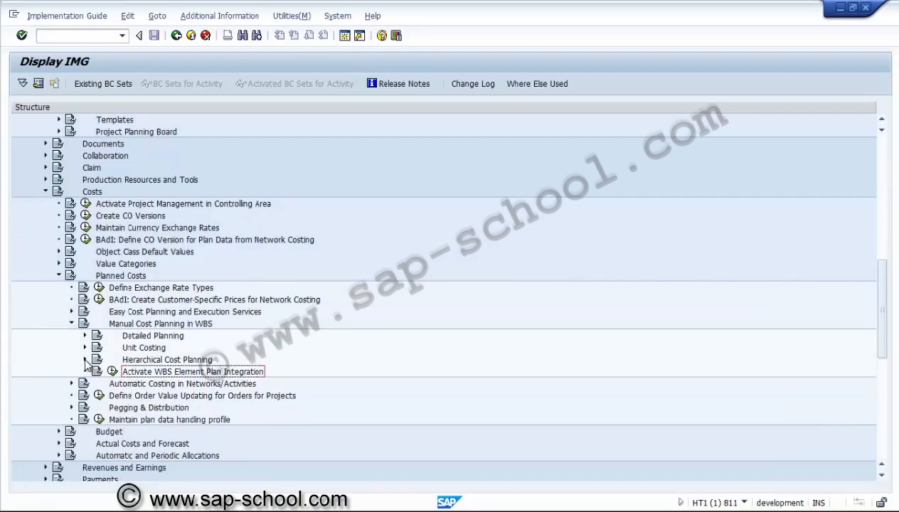
{"action": "left_click", "coordinate": [72, 323]}
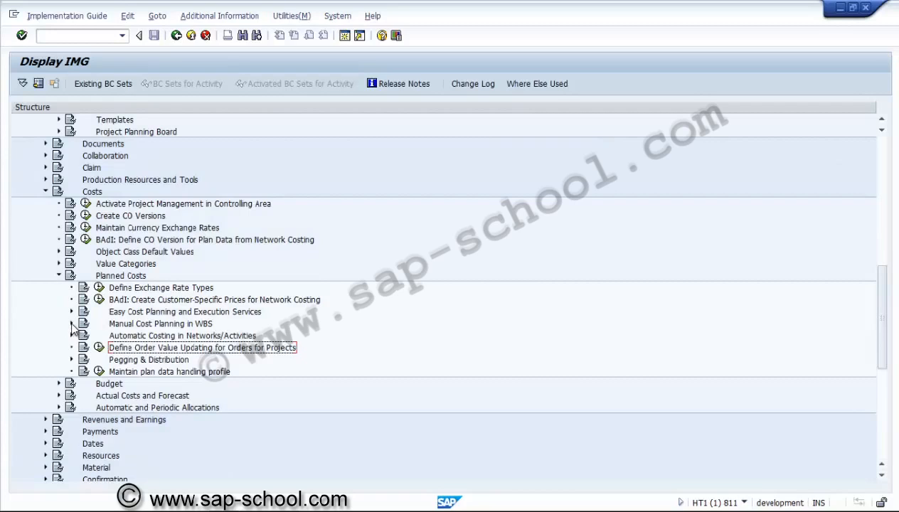
{"action": "left_click", "coordinate": [59, 277]}
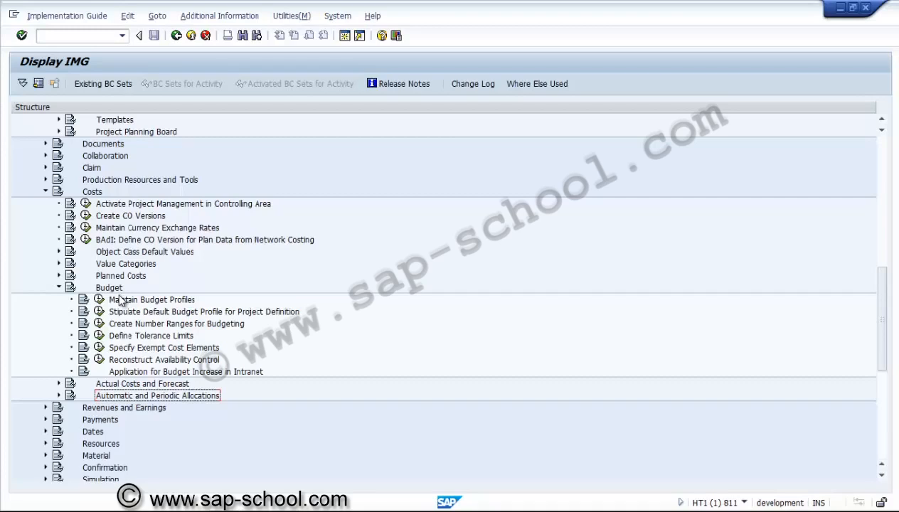
Step: Open general budget profile 000001 through Maintain Budget Profiles and review its time frame, decimal places and availability control activation types
{"action": "left_click", "coordinate": [100, 301]}
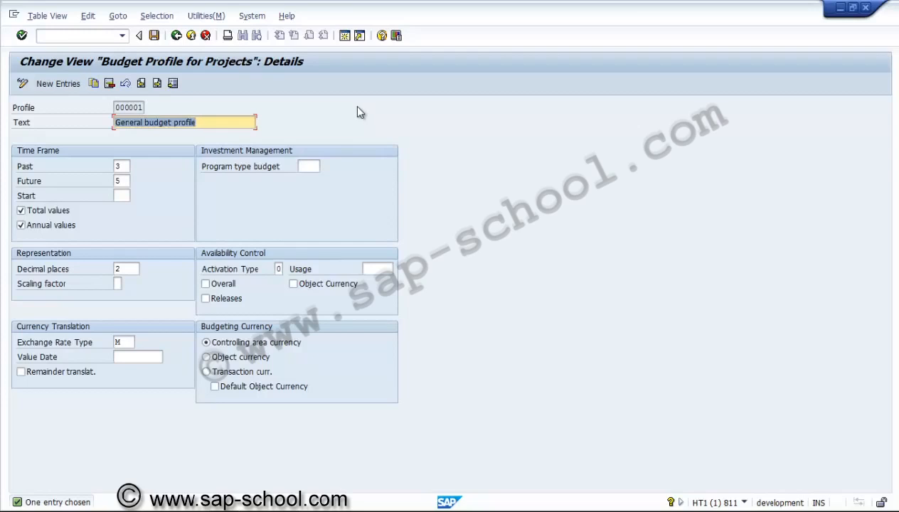
{"action": "left_click", "coordinate": [122, 166]}
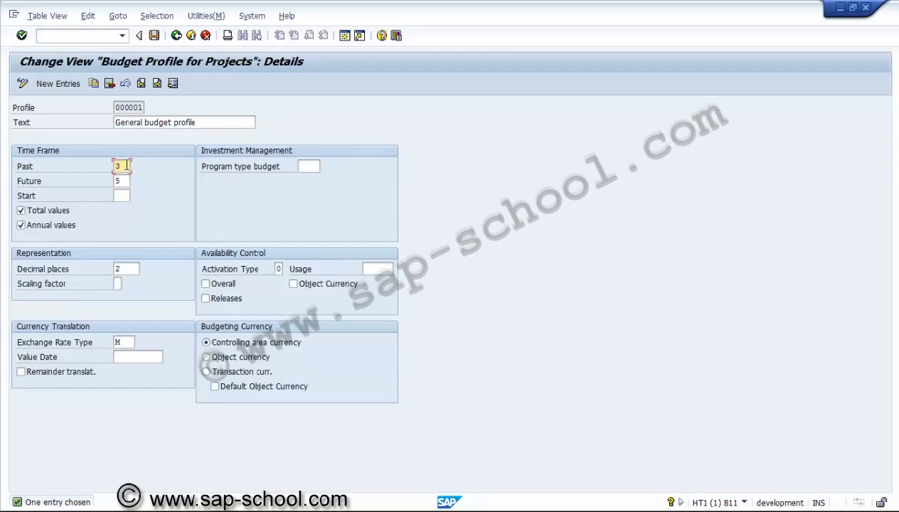
{"action": "left_click", "coordinate": [131, 270]}
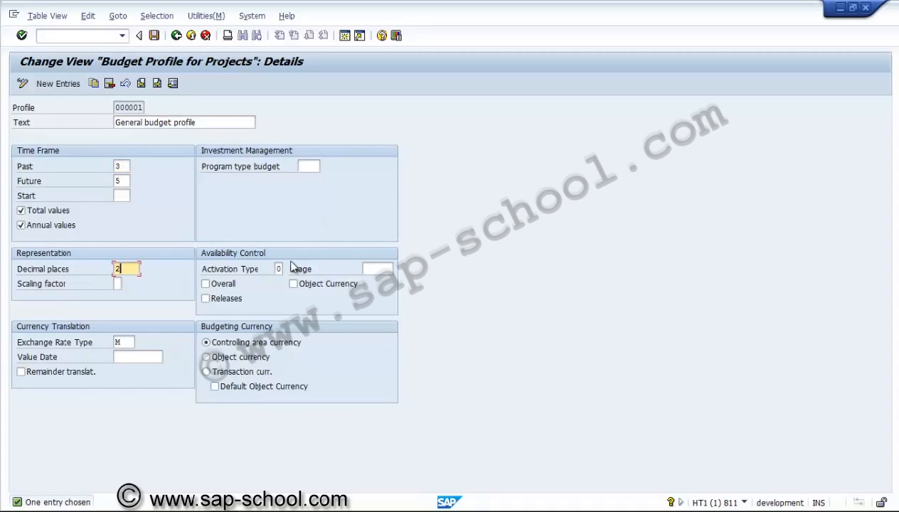
{"action": "left_click", "coordinate": [281, 269]}
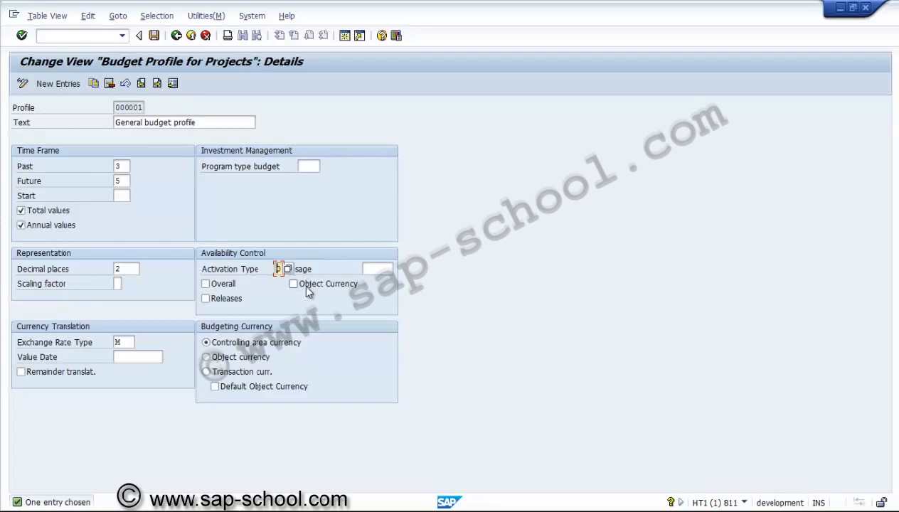
{"action": "left_click", "coordinate": [288, 269]}
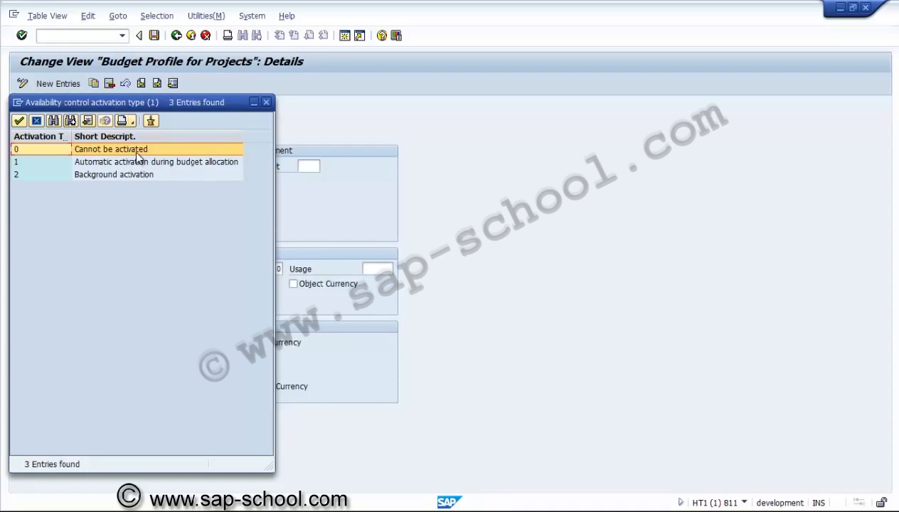
{"action": "left_click", "coordinate": [266, 103]}
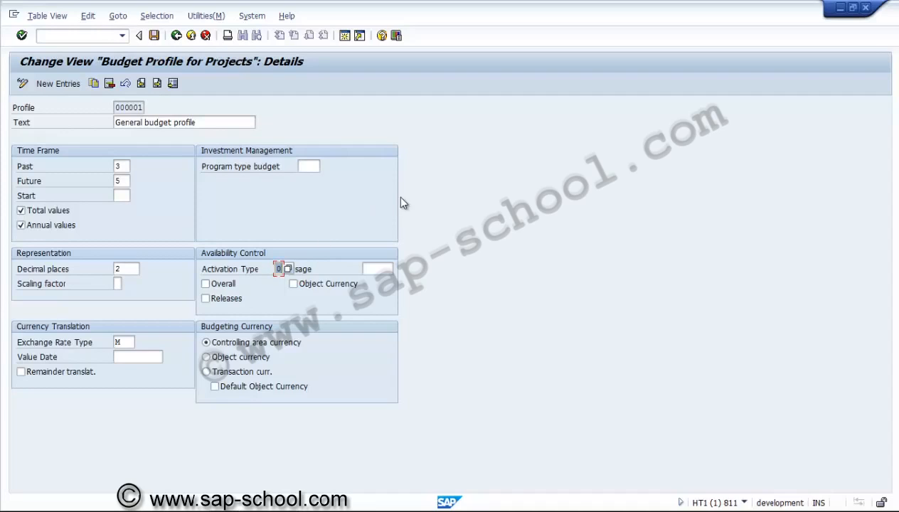
Step: Copy general budget profile 000001 and name the copy ZPSUS1
{"action": "left_click", "coordinate": [94, 84]}
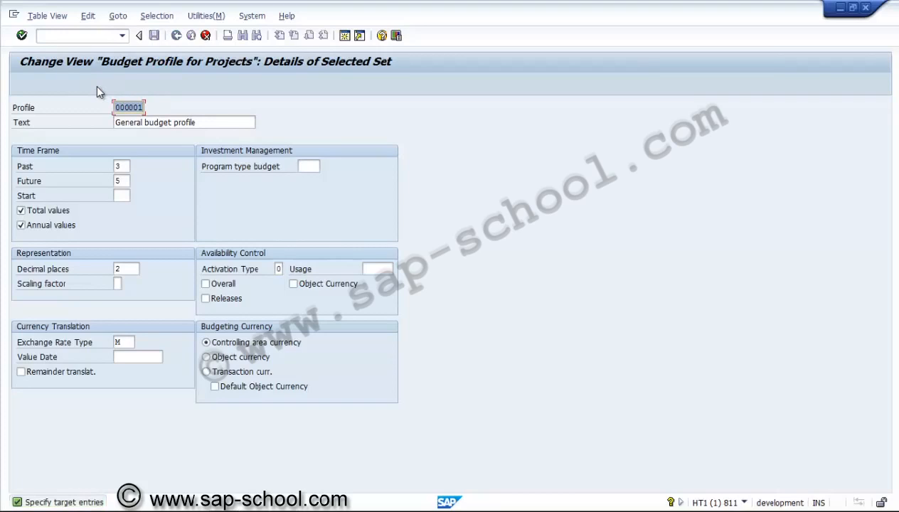
{"action": "type", "text": "z"}
{"action": "type", "text": "ZPSUS"}
{"action": "type", "text": "1"}
Step: Change the copied budget profile's text to "Budget profile for US01"
{"action": "left_click", "coordinate": [143, 123]}
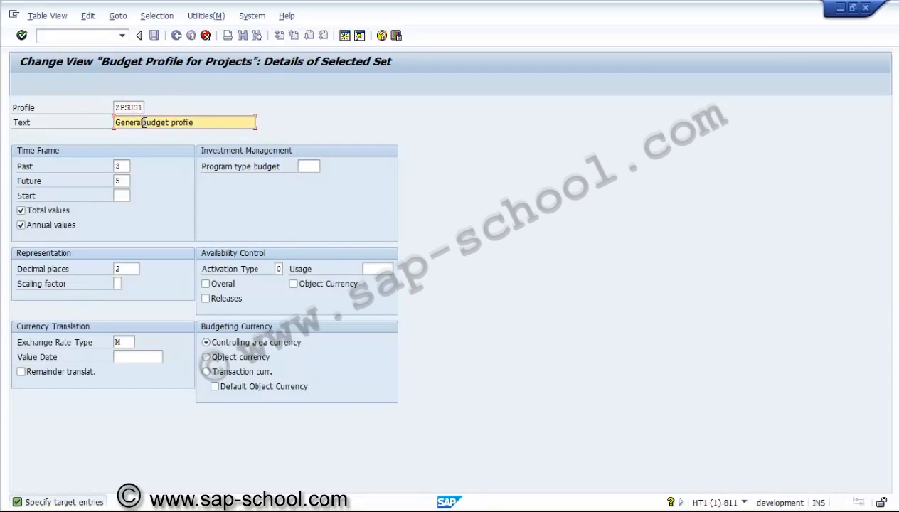
{"action": "key", "text": "BackSpace"}
{"action": "key", "text": "BackSpace"}
{"action": "key", "text": "BackSpace"}
{"action": "key", "text": "BackSpace"}
{"action": "key", "text": "BackSpace"}
{"action": "key", "text": "BackSpace"}
{"action": "key", "text": "BackSpace"}
{"action": "key", "text": "BackSpace"}
{"action": "type", "text": "B"}
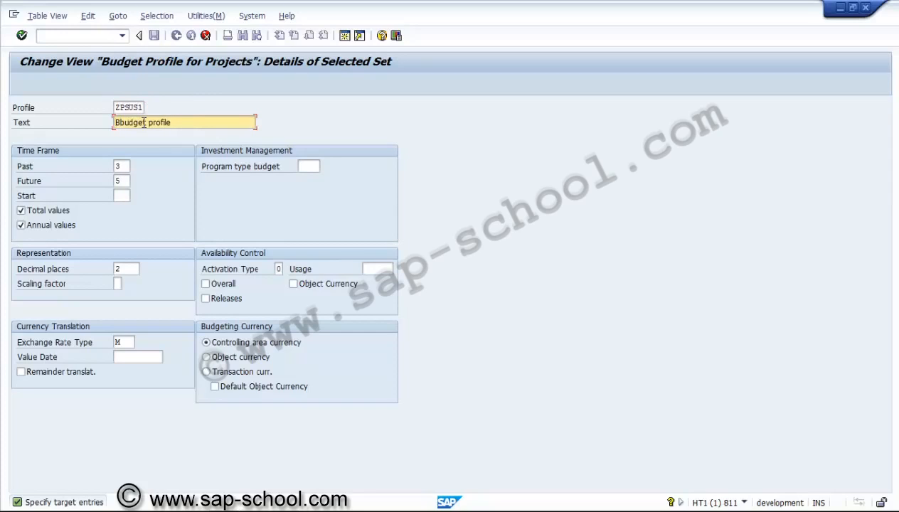
{"action": "key", "text": "Delete"}
{"action": "key", "text": "End"}
{"action": "type", "text": "for US01"}
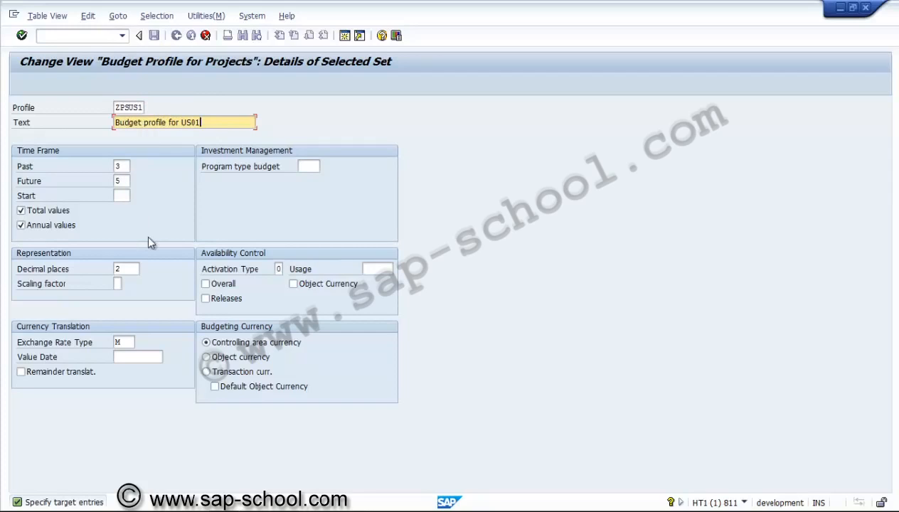
Step: Set availability control activation type 1 (automatic activation during budget allocation), enable Overall and Releases, and confirm the copied budget profile
{"action": "left_click", "coordinate": [279, 269]}
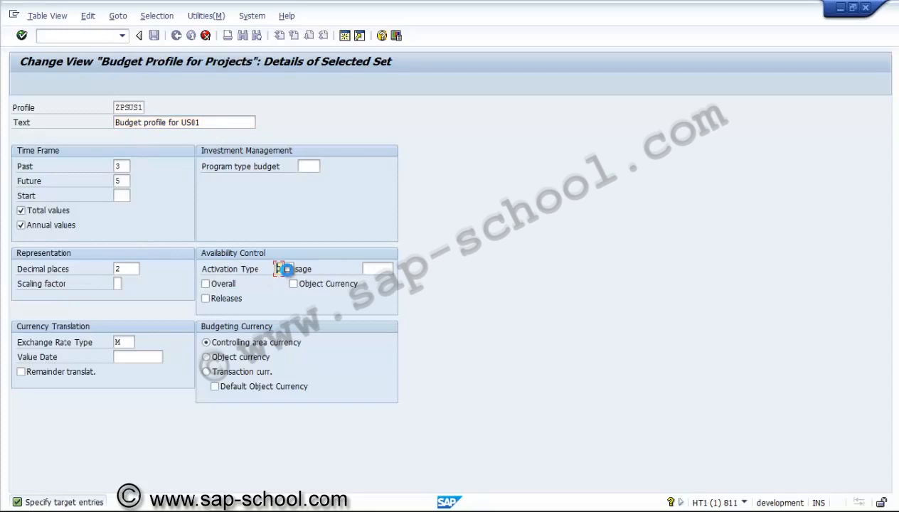
{"action": "left_click", "coordinate": [285, 269]}
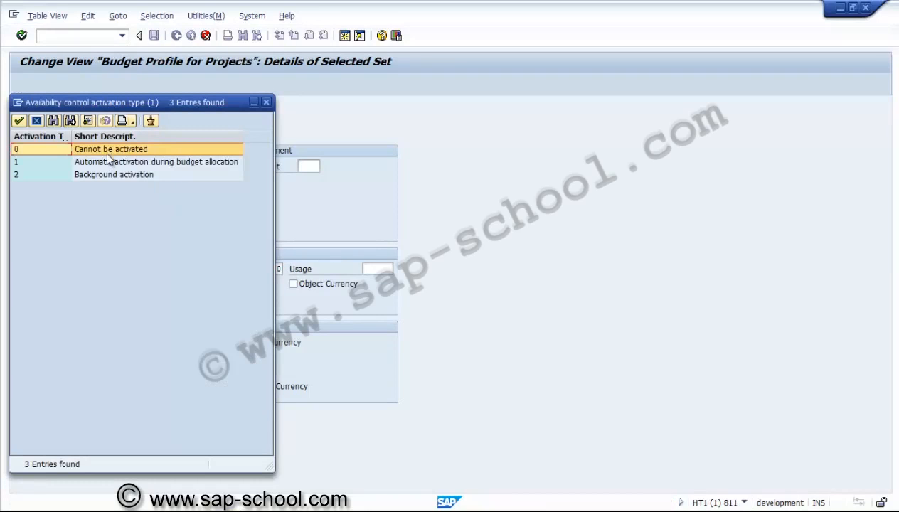
{"action": "double_click", "coordinate": [105, 162]}
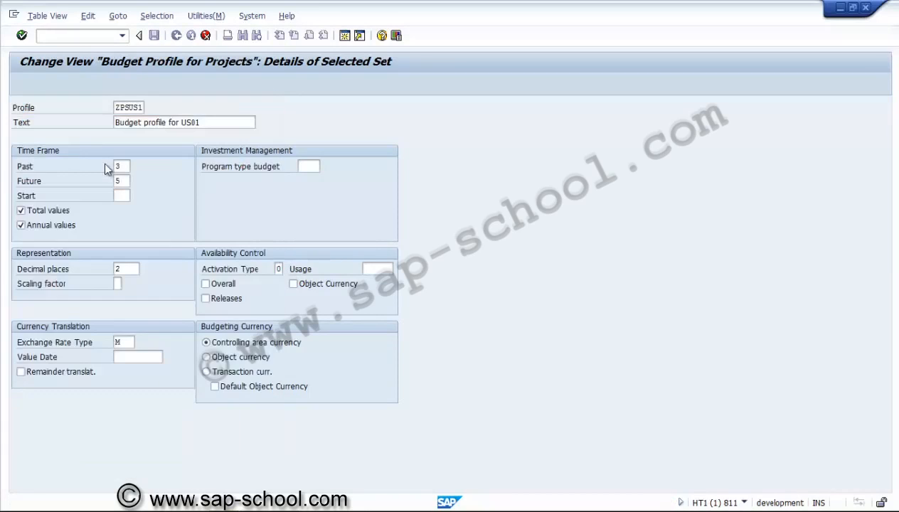
{"action": "left_click", "coordinate": [220, 285]}
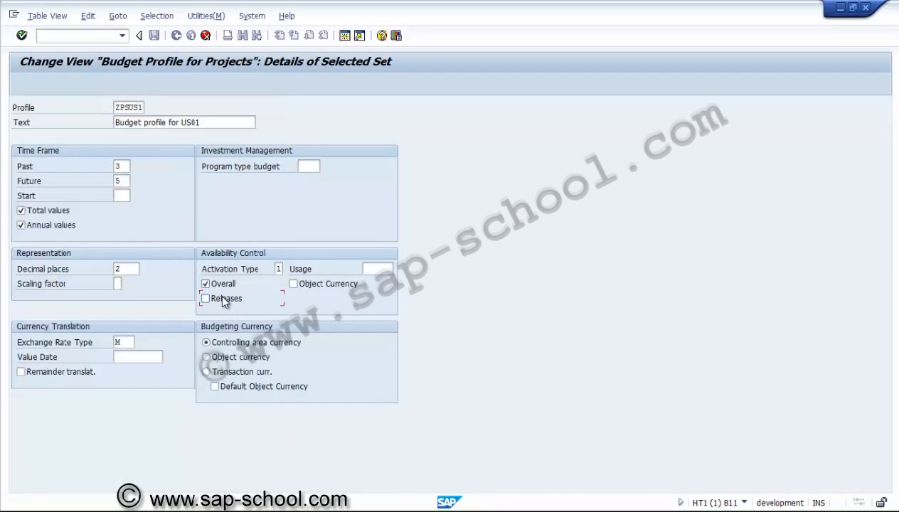
{"action": "left_click", "coordinate": [222, 298]}
{"action": "key", "text": "Return"}
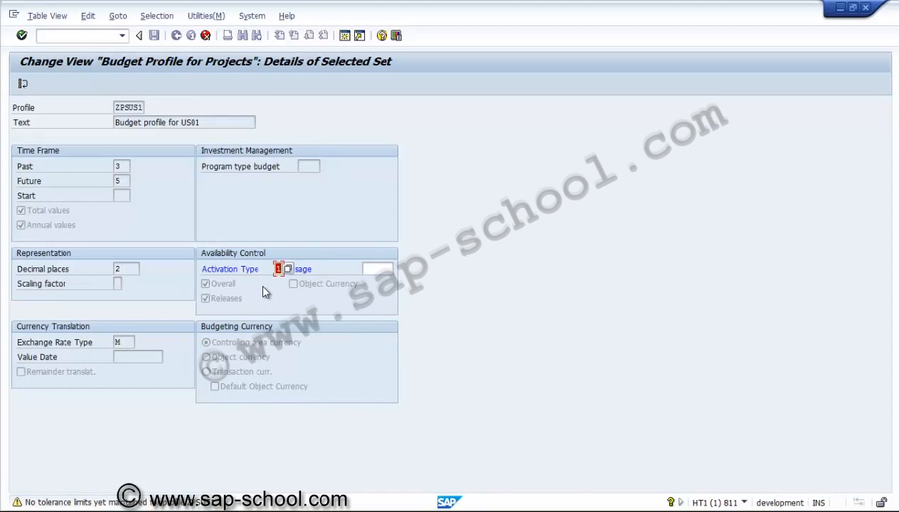
{"action": "key", "text": "Return"}
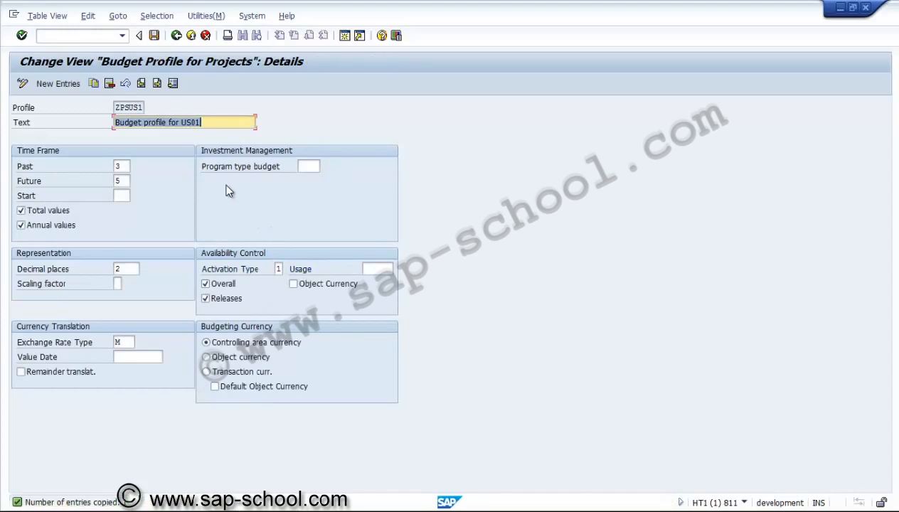
Step: Save the budget profile in a new customizing request described as "PS - Budget profile"
{"action": "left_click", "coordinate": [154, 35]}
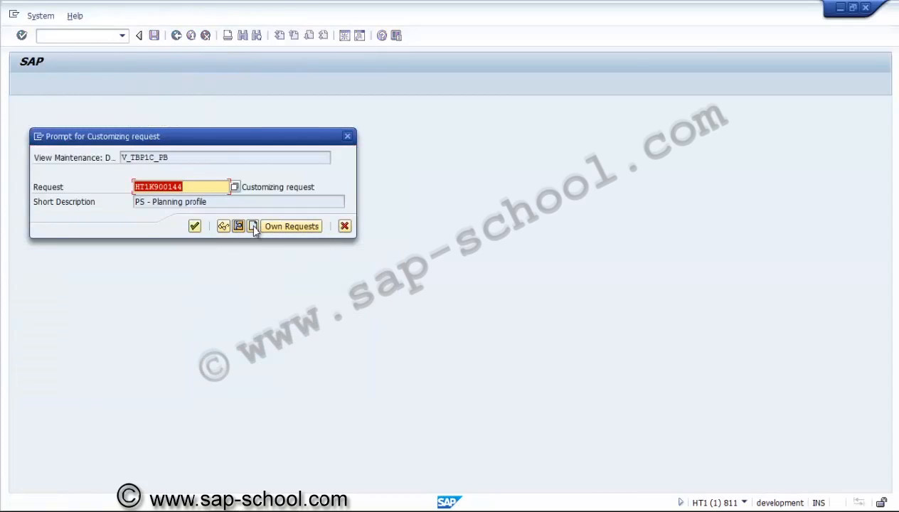
{"action": "left_click", "coordinate": [252, 225]}
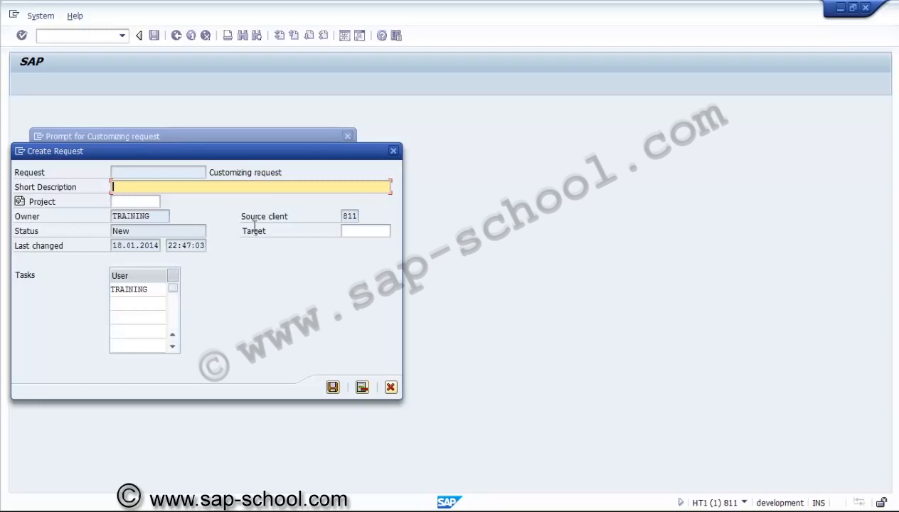
{"action": "type", "text": "PS - Budget profile"}
{"action": "left_click", "coordinate": [332, 387]}
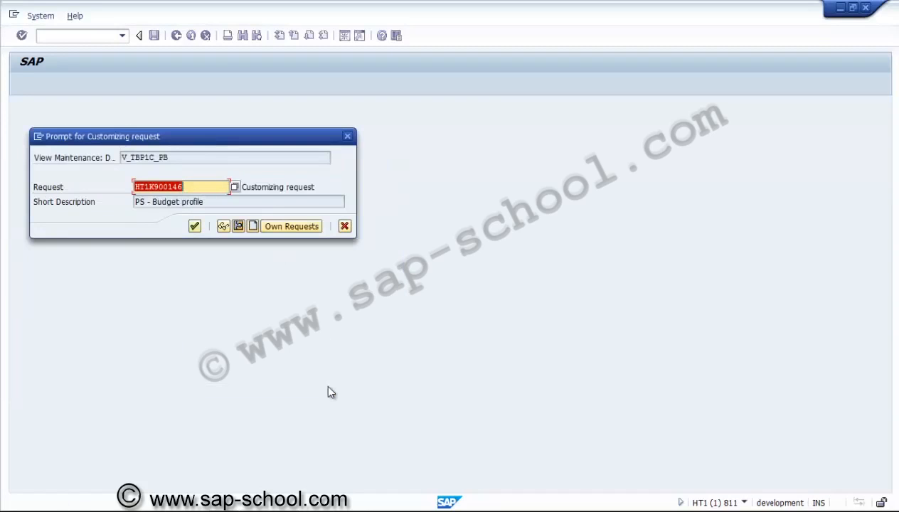
{"action": "key", "text": "Return"}
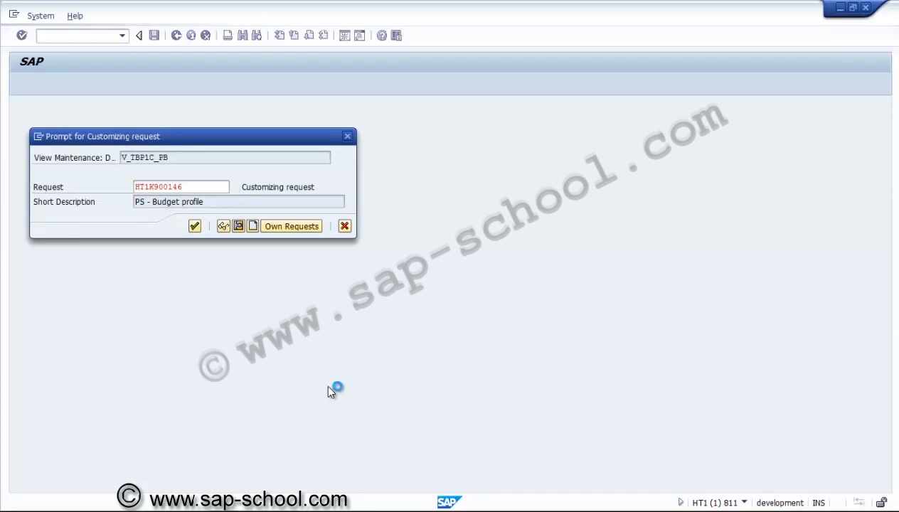
Step: Return to the implementation guide and open Define Tolerance Limits under Budget
{"action": "key", "text": "F3"}
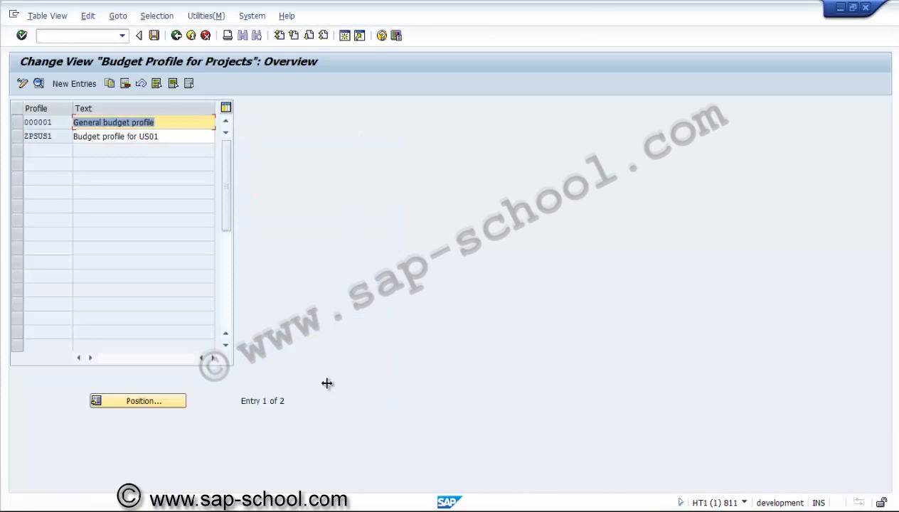
{"action": "left_click", "coordinate": [176, 36]}
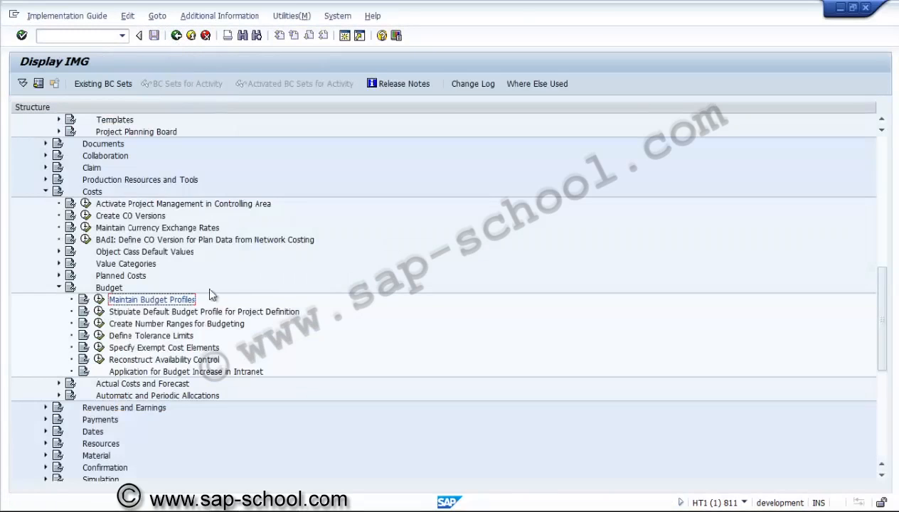
{"action": "left_click", "coordinate": [135, 337]}
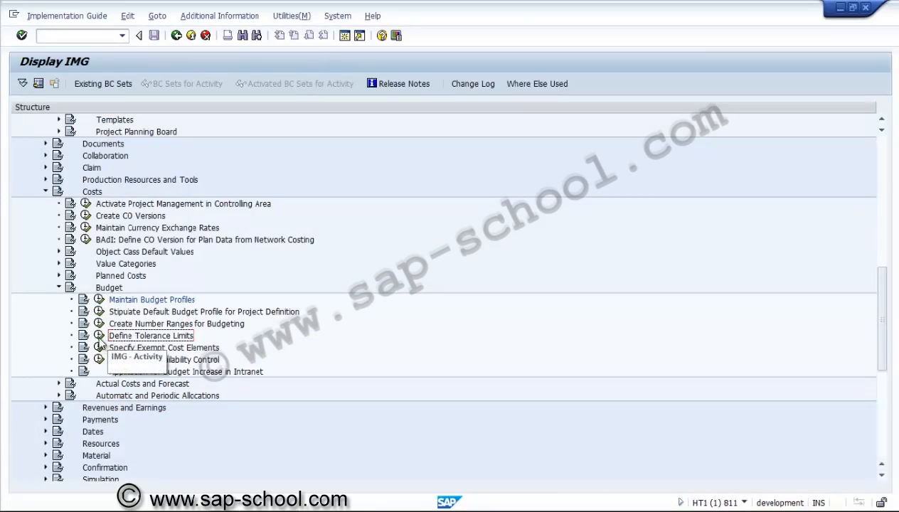
{"action": "left_click", "coordinate": [99, 336]}
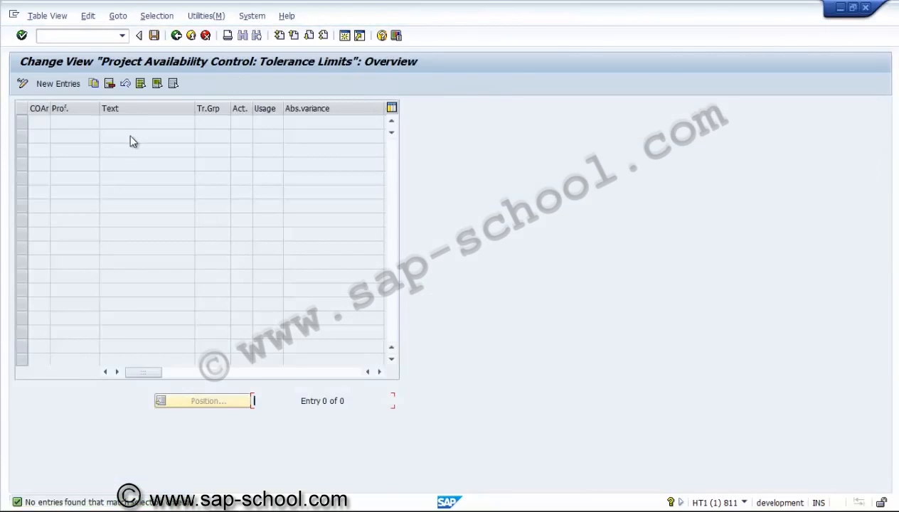
Step: Create a new tolerance limit entry for controlling area US01 and budget profile ZPSUS1
{"action": "left_click", "coordinate": [69, 86]}
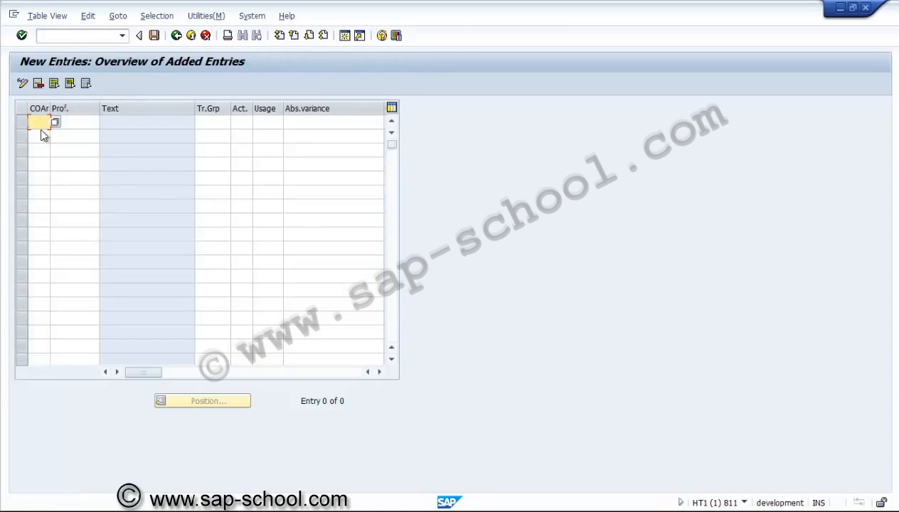
{"action": "left_click", "coordinate": [56, 124]}
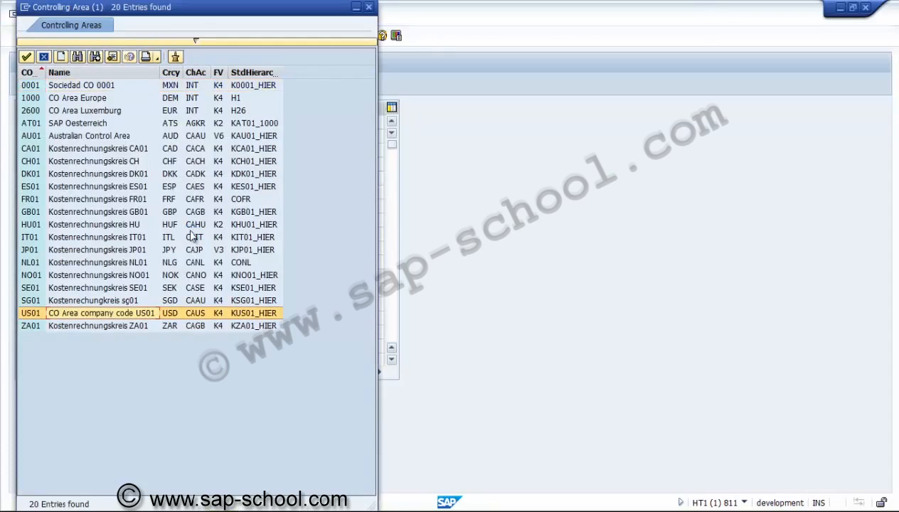
{"action": "double_click", "coordinate": [45, 319]}
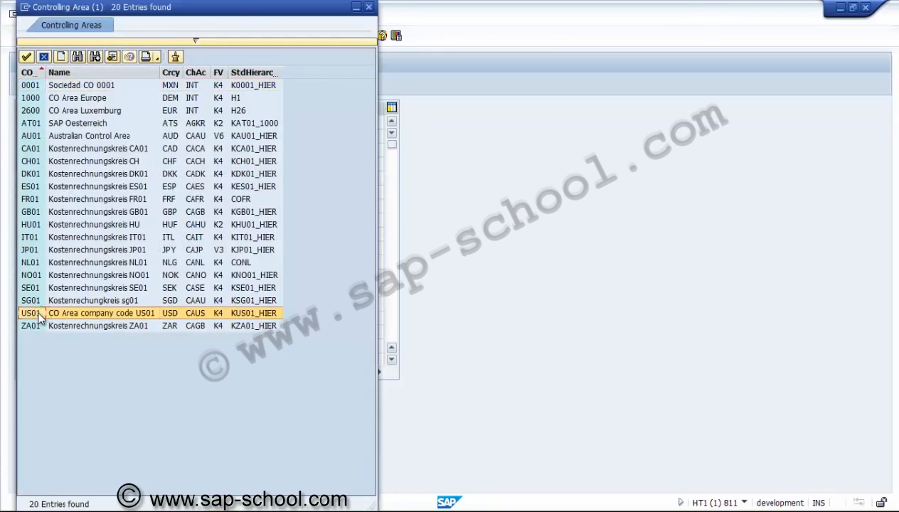
{"action": "left_click", "coordinate": [84, 125]}
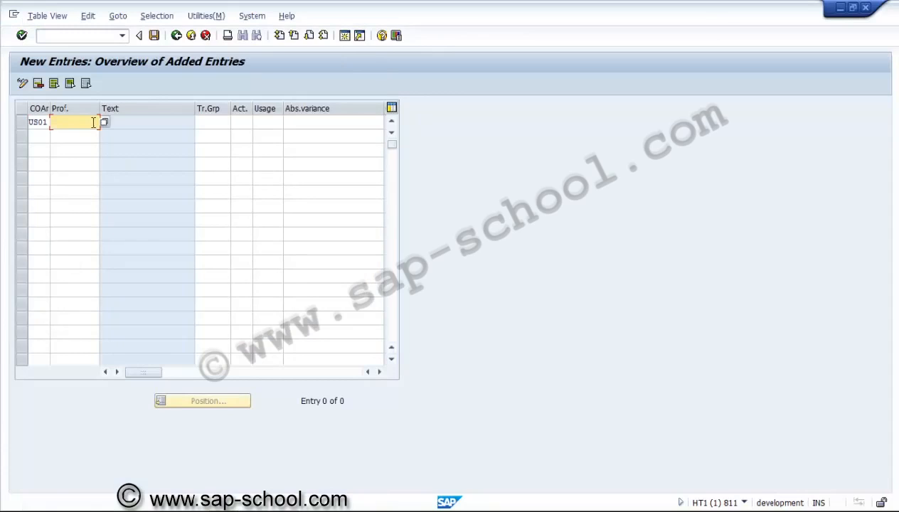
{"action": "key", "text": "Return"}
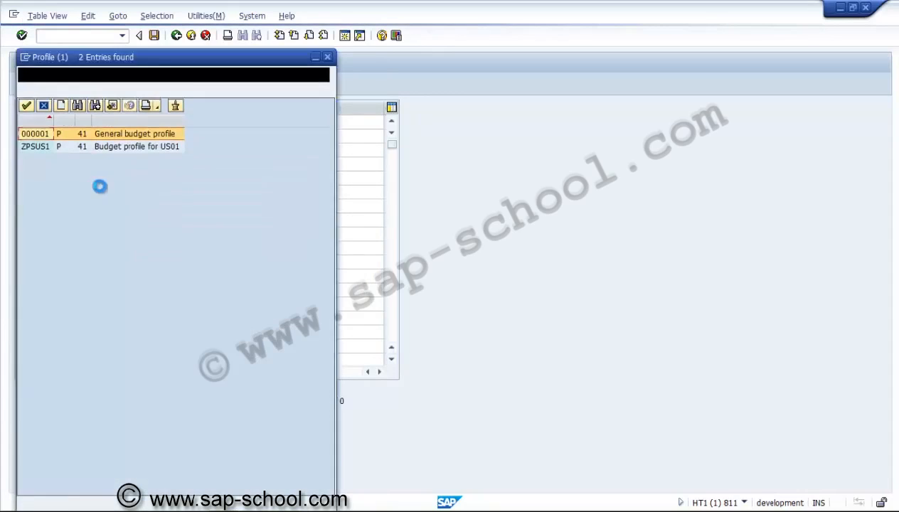
{"action": "left_click", "coordinate": [43, 149]}
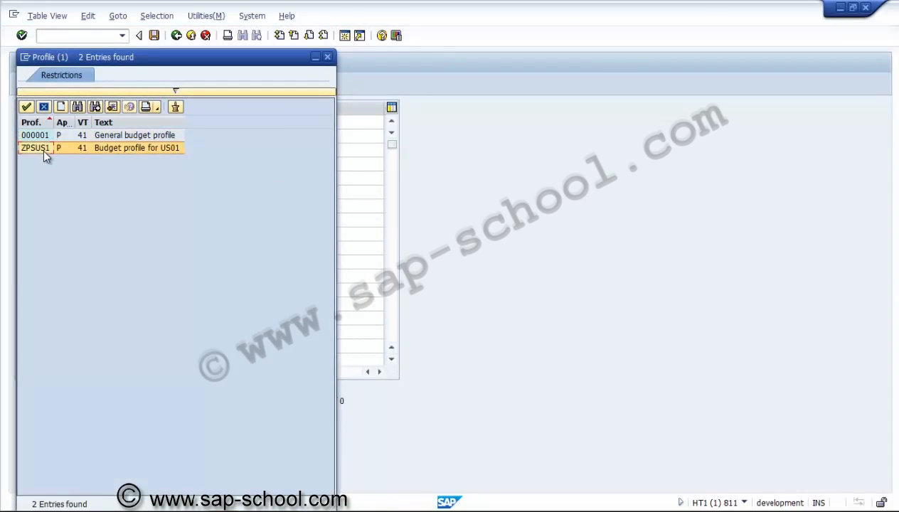
{"action": "double_click", "coordinate": [42, 149]}
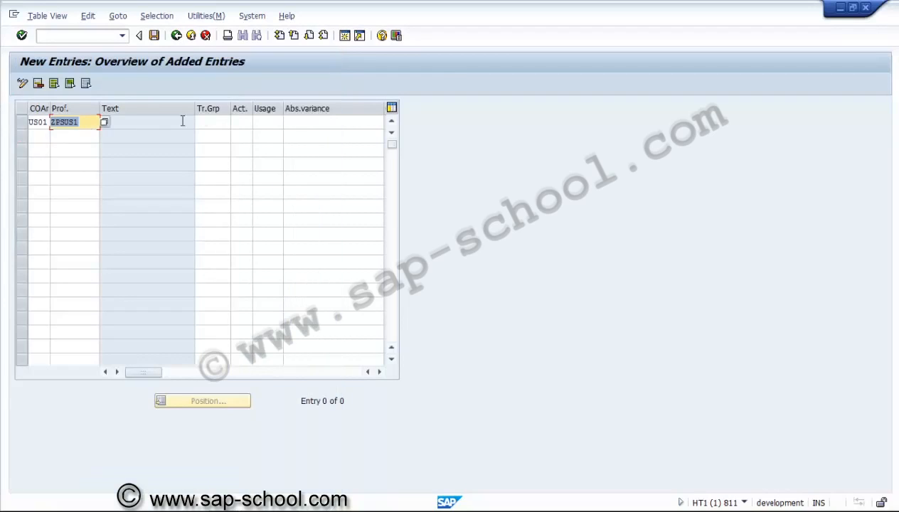
Step: Assign activity group ++ (All activity groups) and action 1 (Warning) to the tolerance limit entry
{"action": "left_click", "coordinate": [214, 121]}
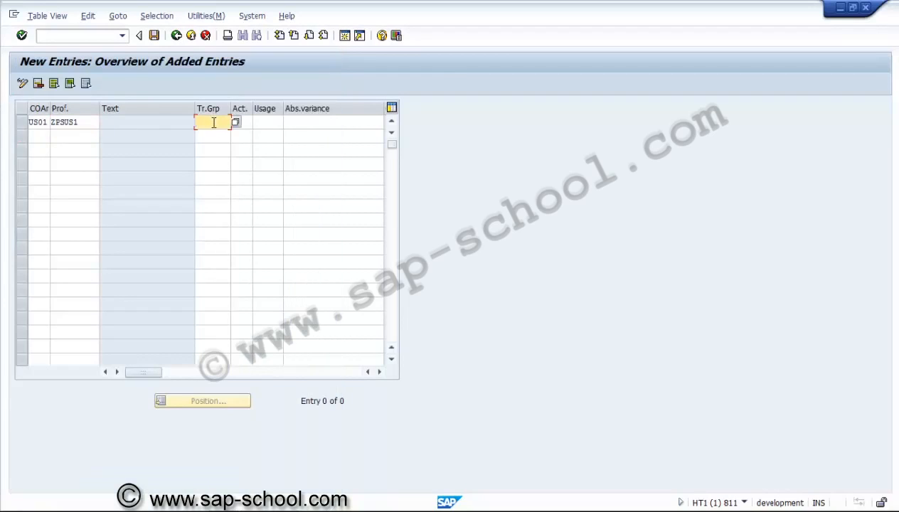
{"action": "left_click", "coordinate": [234, 123]}
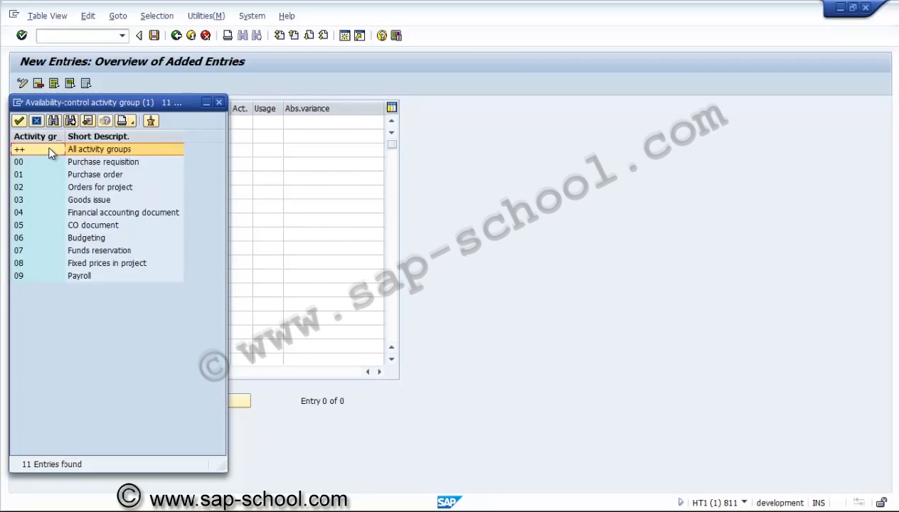
{"action": "double_click", "coordinate": [49, 153]}
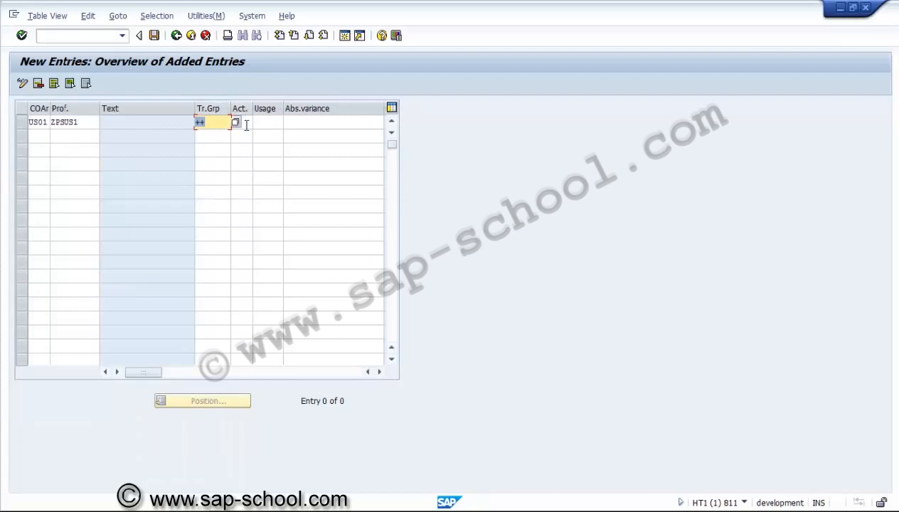
{"action": "left_click", "coordinate": [246, 124]}
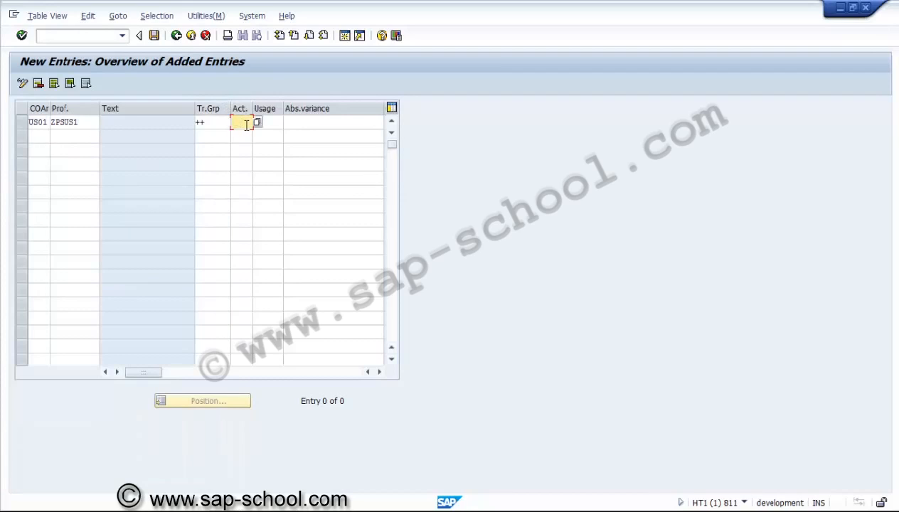
{"action": "left_click", "coordinate": [257, 123]}
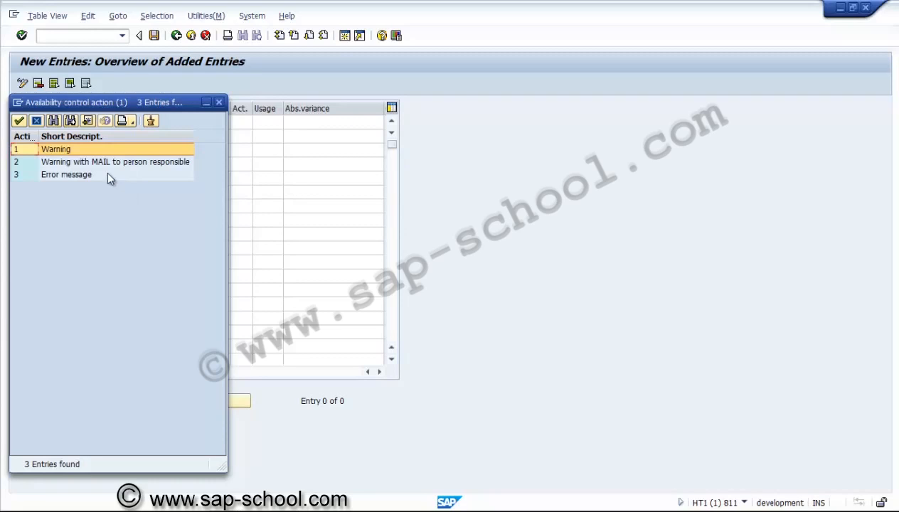
{"action": "double_click", "coordinate": [93, 150]}
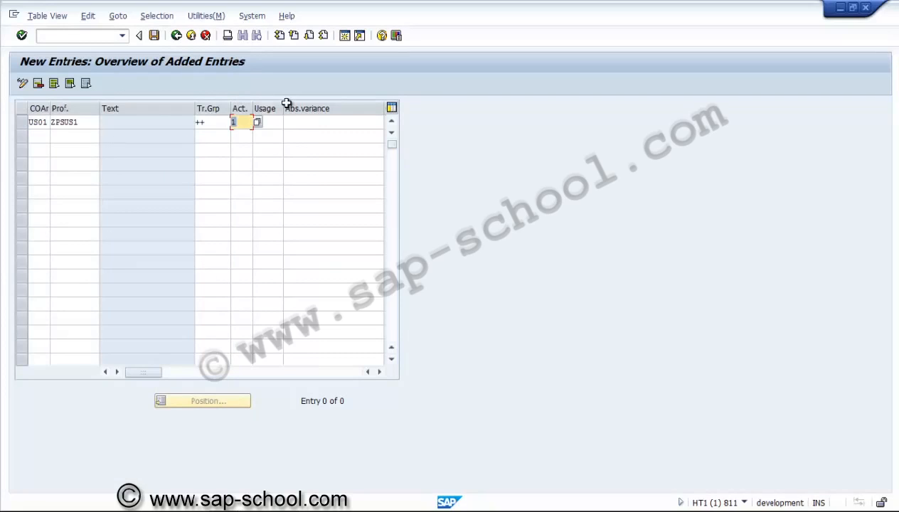
Step: Set the tolerance limit entry's usage to 85 and check its absolute variance and currency columns
{"action": "left_click", "coordinate": [279, 124]}
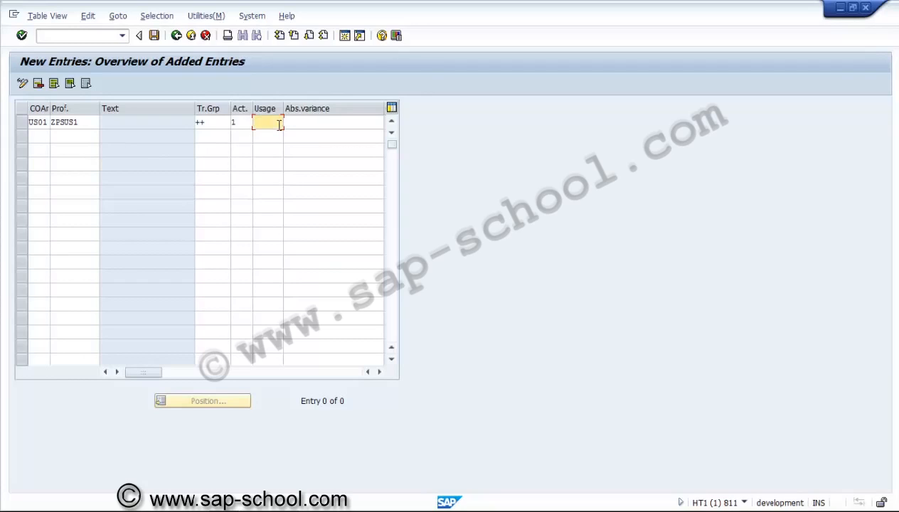
{"action": "type", "text": "8"}
{"action": "type", "text": "0"}
{"action": "left_click", "coordinate": [308, 126]}
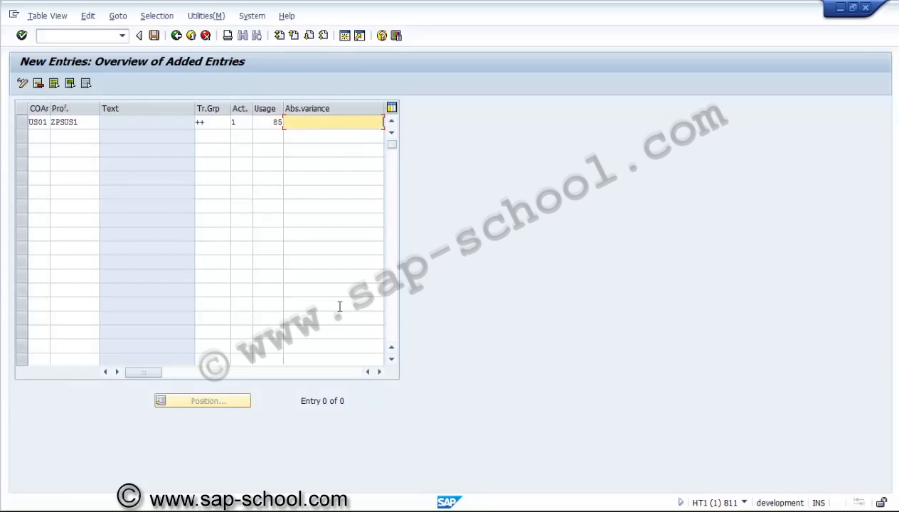
{"action": "left_click", "coordinate": [378, 373]}
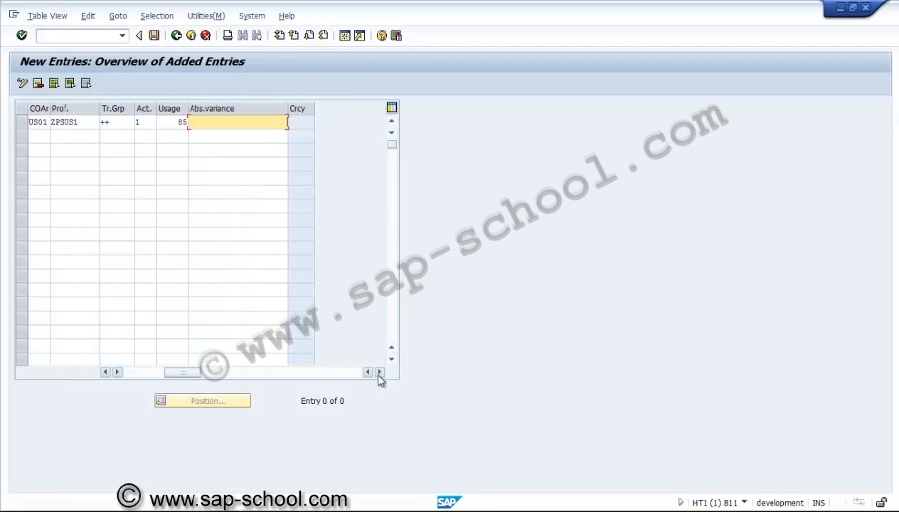
{"action": "left_click", "coordinate": [135, 373]}
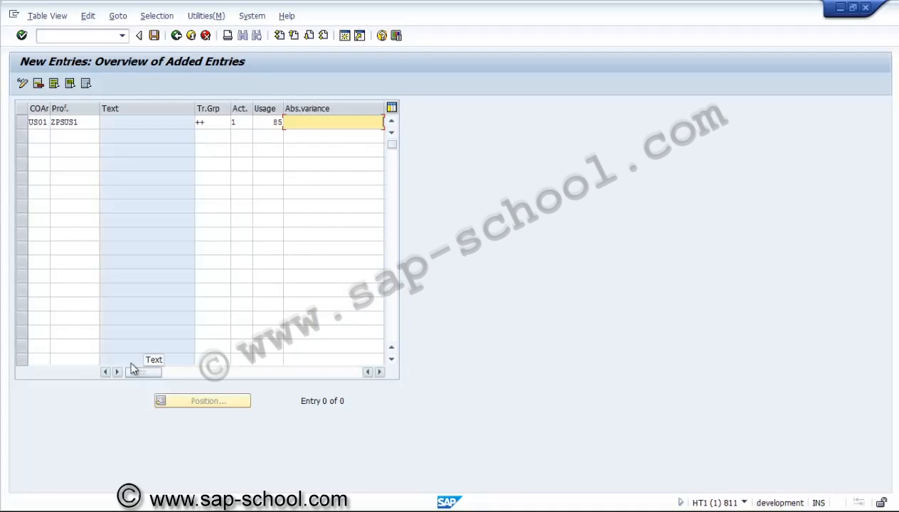
Step: Add a second tolerance limit entry for controlling area US01 and budget profile ZPSUS1
{"action": "left_click", "coordinate": [40, 138]}
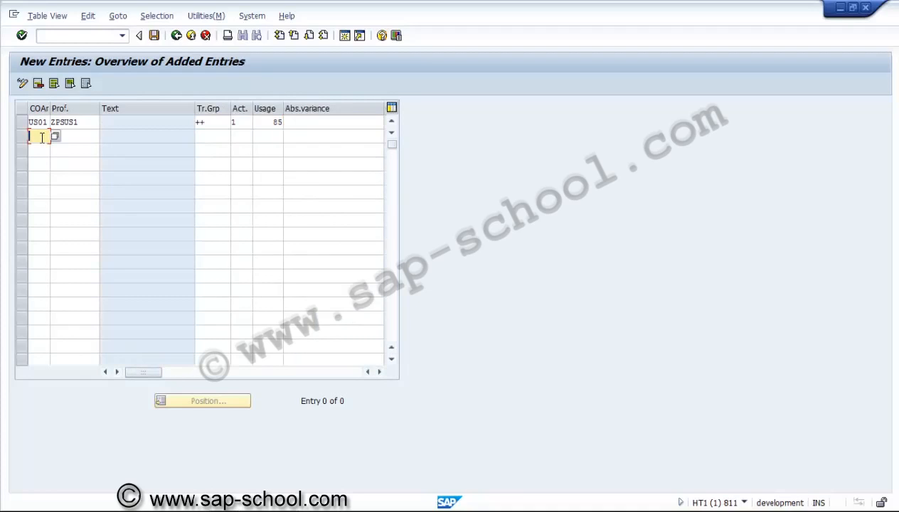
{"action": "type", "text": "us01"}
{"action": "key", "text": "Tab"}
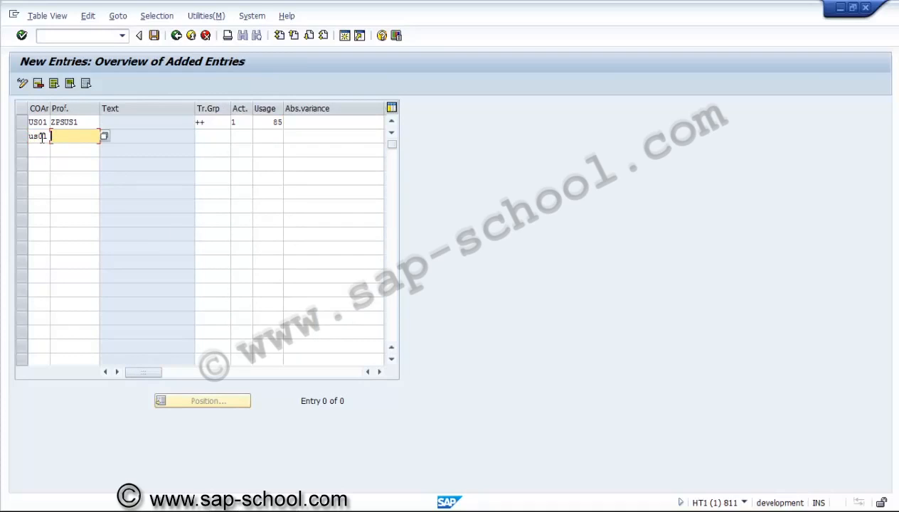
{"action": "type", "text": "zpsus1"}
{"action": "key", "text": "Tab"}
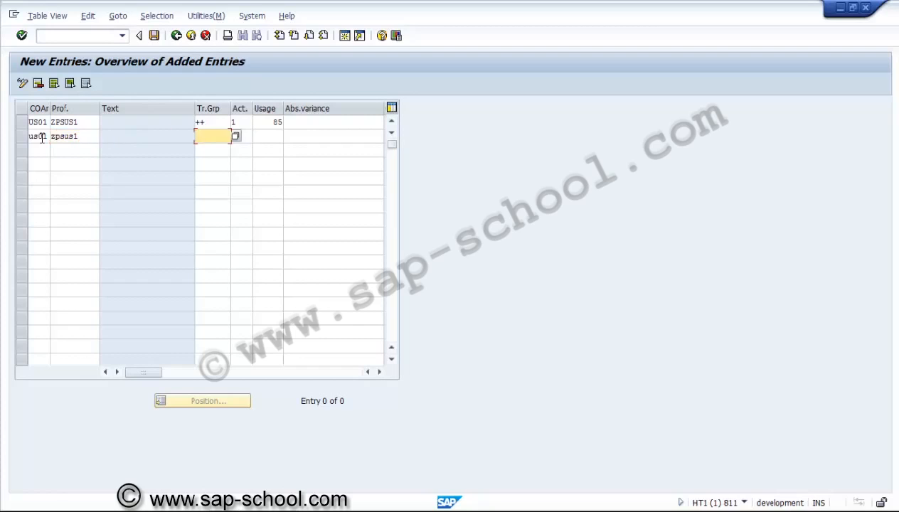
Step: Assign activity group ++ and action 3 (Error message) to the second tolerance limit entry
{"action": "key", "text": "F4"}
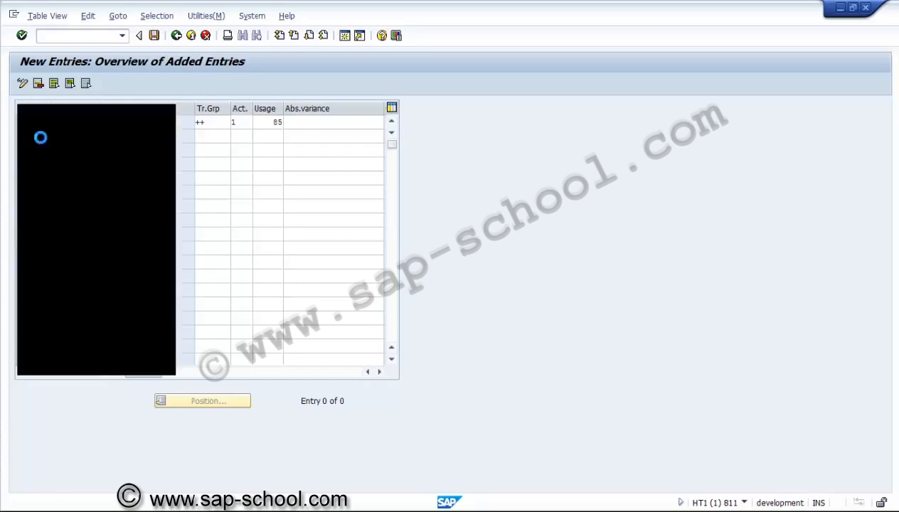
{"action": "double_click", "coordinate": [36, 150]}
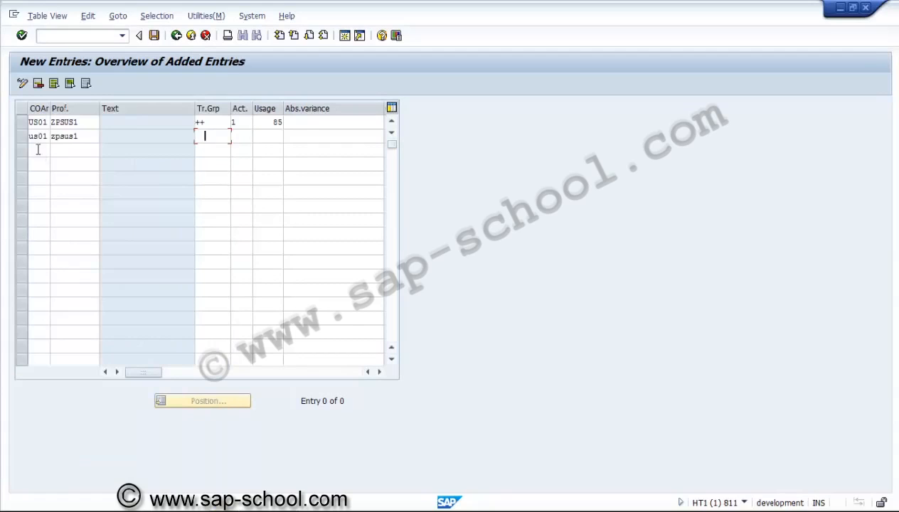
{"action": "left_click", "coordinate": [248, 138]}
{"action": "left_click", "coordinate": [257, 137]}
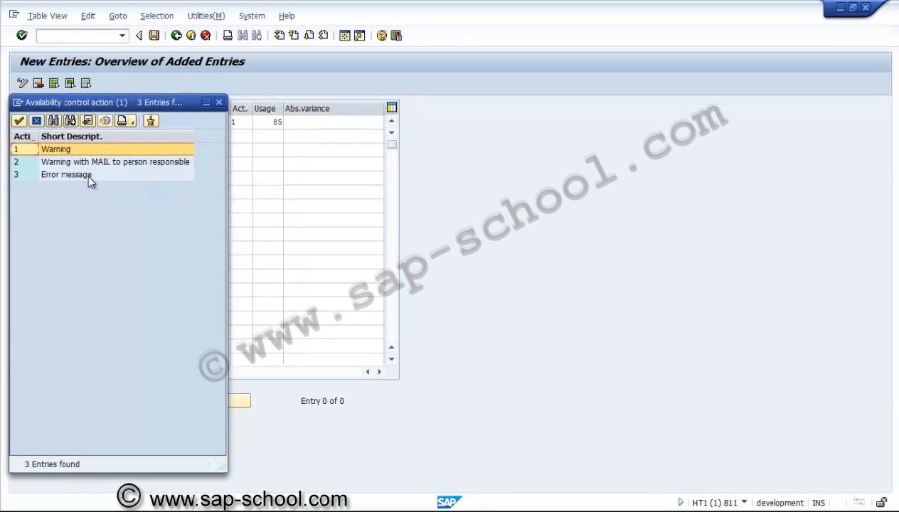
{"action": "double_click", "coordinate": [86, 174]}
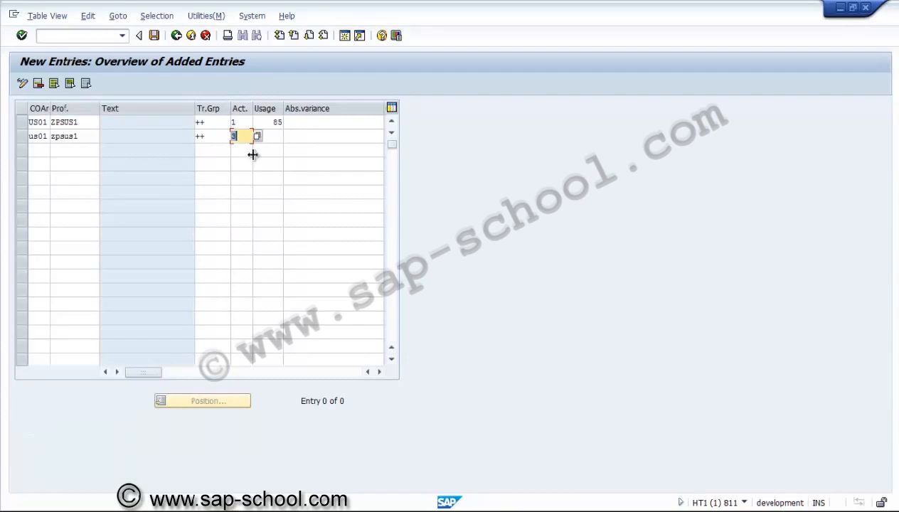
Step: Set the second entry's usage to 100, validate the entries and check the usage and currency columns of both
{"action": "left_click", "coordinate": [273, 138]}
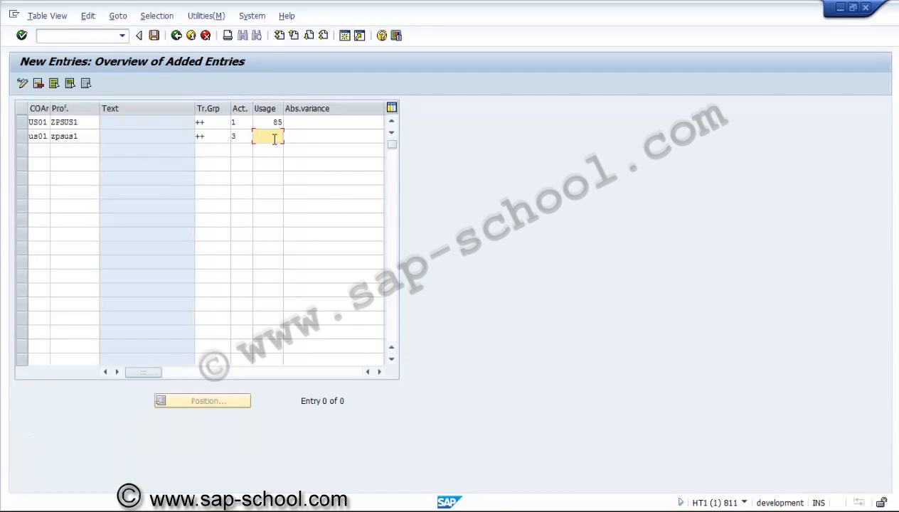
{"action": "type", "text": "100"}
{"action": "key", "text": "Tab"}
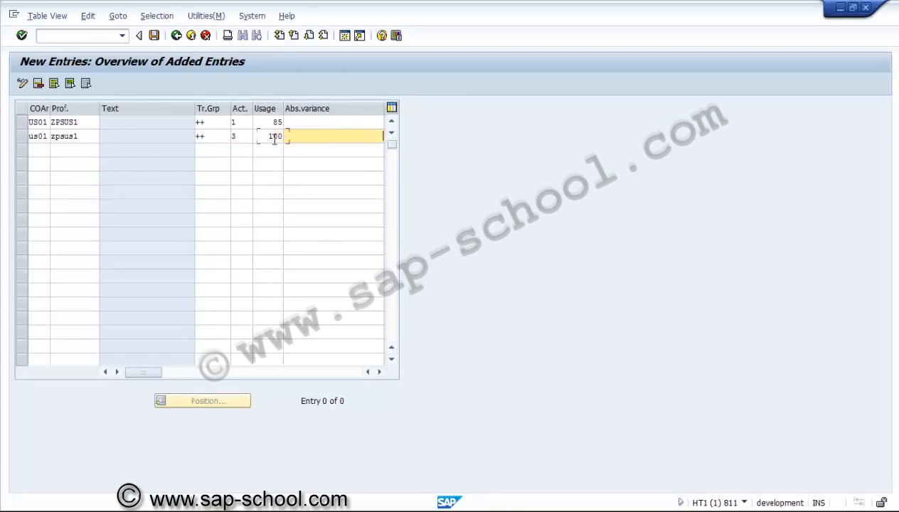
{"action": "key", "text": "Return"}
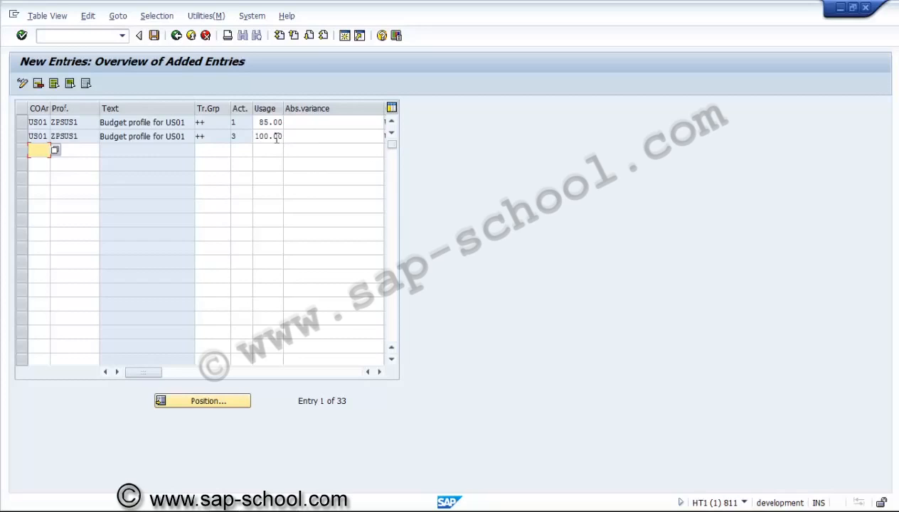
{"action": "left_click", "coordinate": [275, 137]}
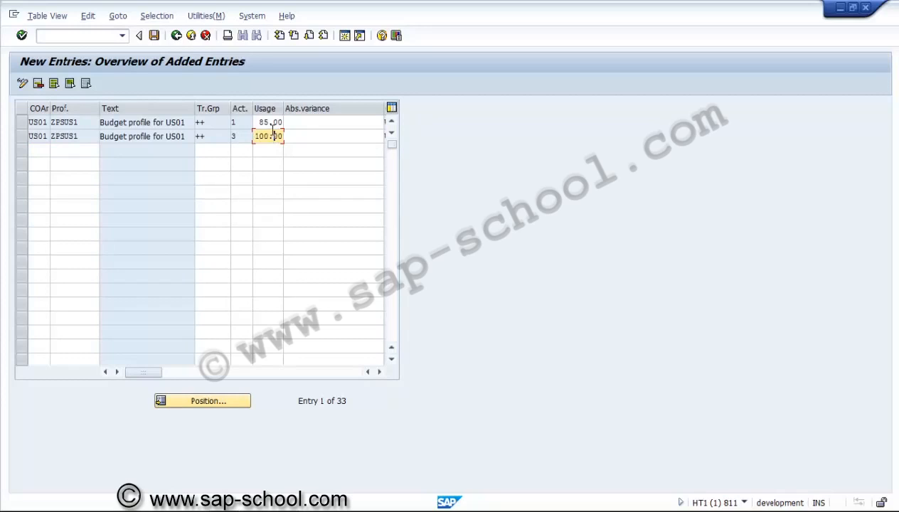
{"action": "left_click", "coordinate": [269, 122]}
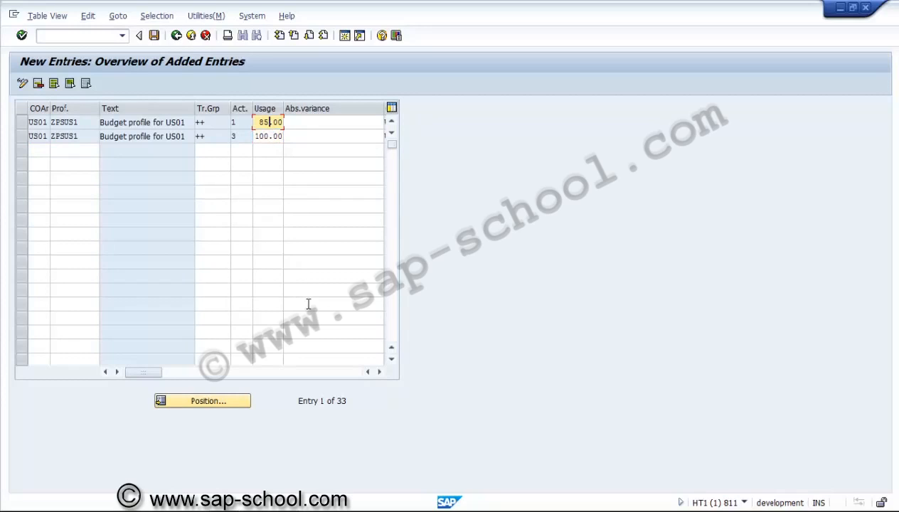
{"action": "left_click", "coordinate": [379, 372]}
{"action": "left_click", "coordinate": [378, 371]}
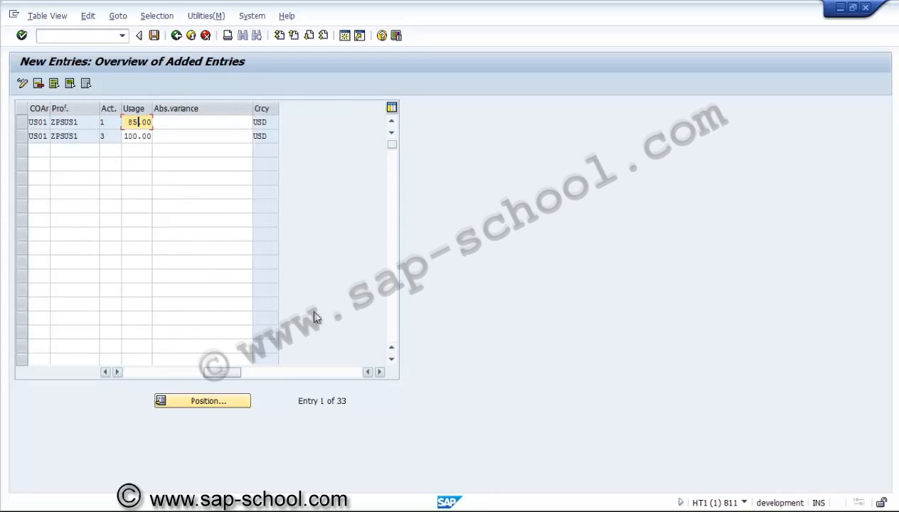
Step: Save the tolerance limits in a new customizing request described as PS - Tolerance limits and return to the implementation guide
{"action": "left_click", "coordinate": [154, 35]}
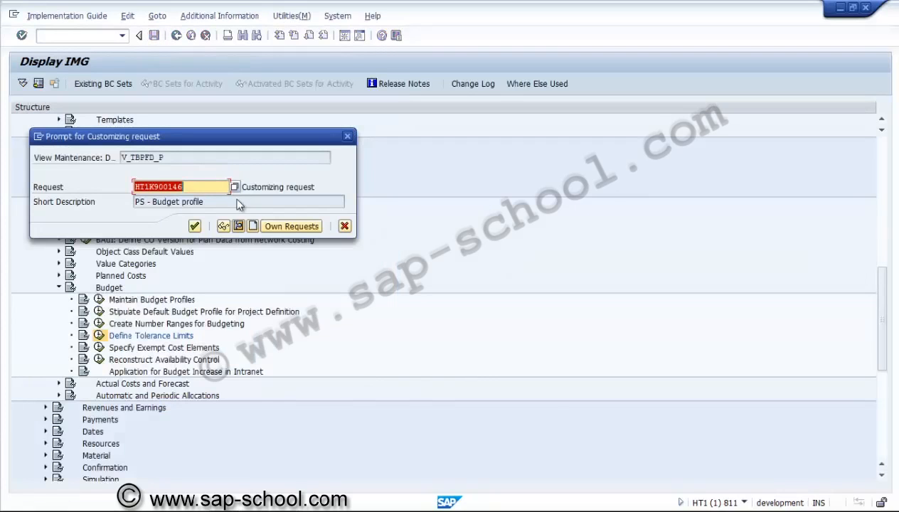
{"action": "left_click", "coordinate": [254, 226]}
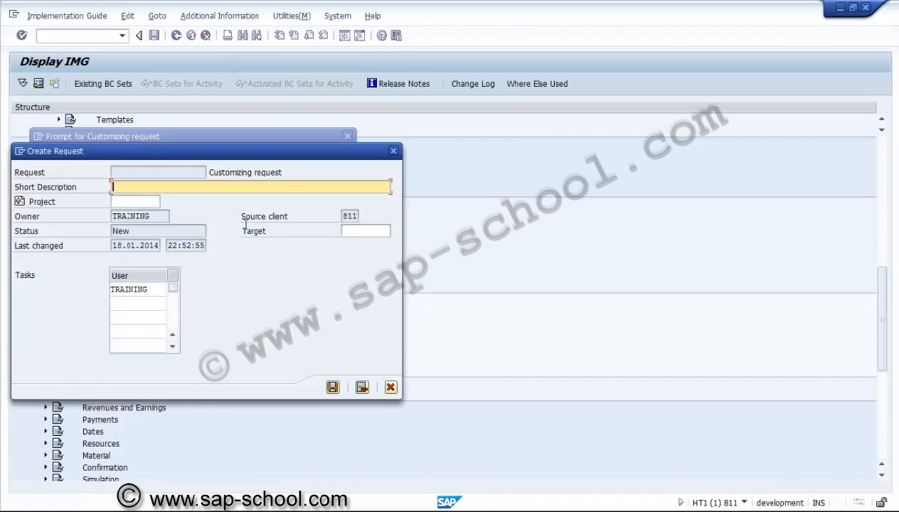
{"action": "type", "text": "PS "}
{"action": "type", "text": "- Toler"}
{"action": "type", "text": "ence"}
{"action": "key", "text": "BackSpace"}
{"action": "key", "text": "BackSpace"}
{"action": "key", "text": "BackSpace"}
{"action": "key", "text": "BackSpace"}
{"action": "type", "text": "a"}
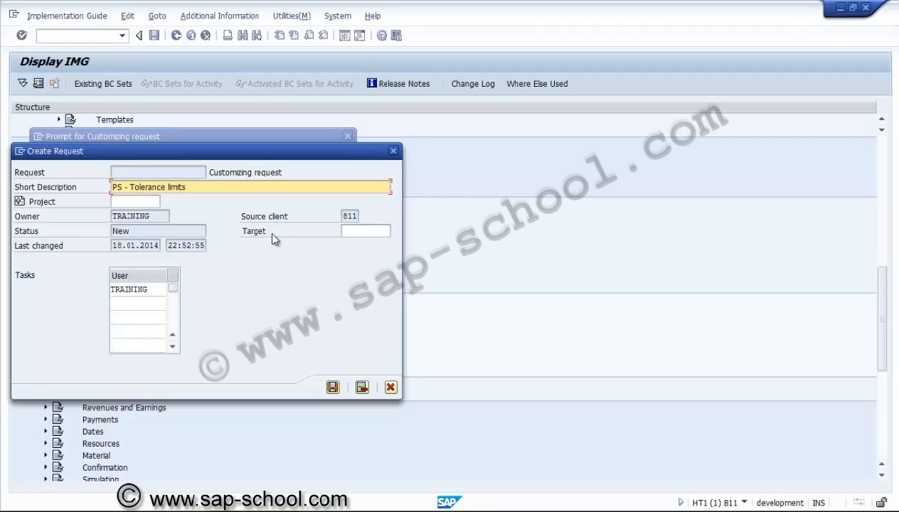
{"action": "left_click", "coordinate": [333, 388]}
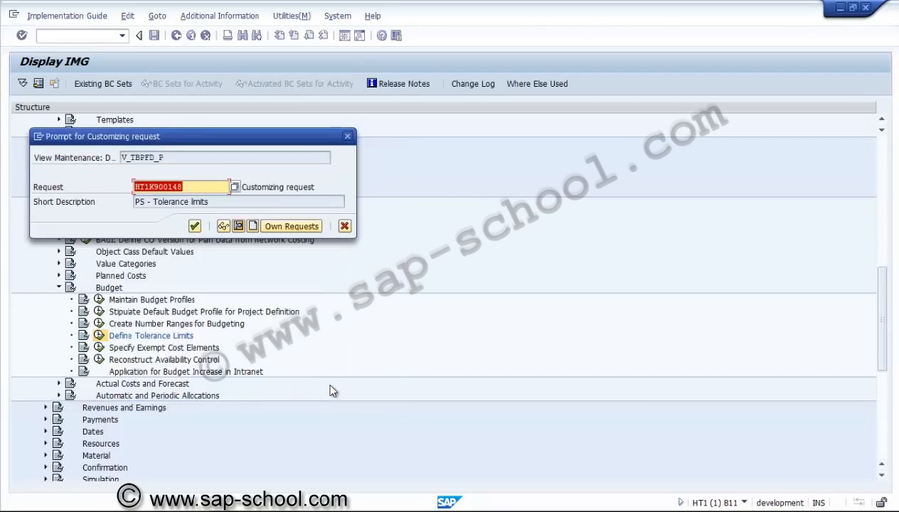
{"action": "left_click", "coordinate": [195, 227]}
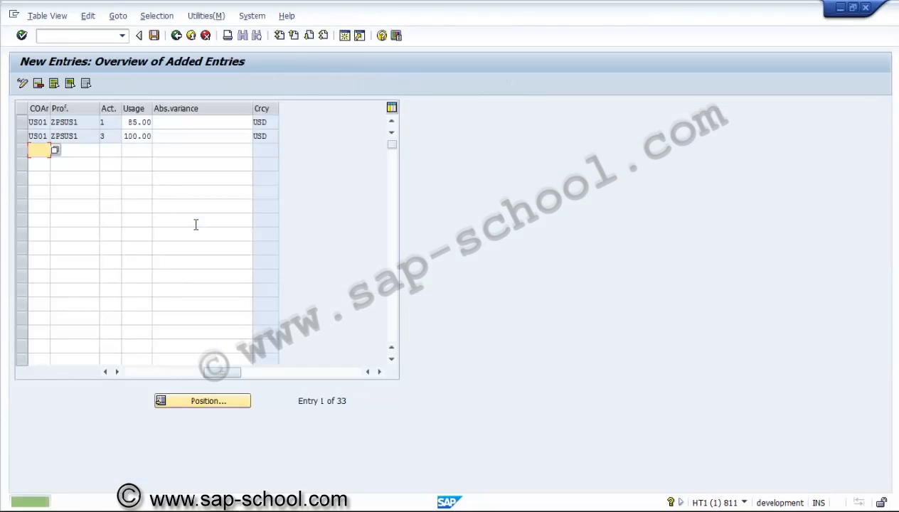
{"action": "left_click", "coordinate": [177, 37]}
{"action": "left_click", "coordinate": [177, 37]}
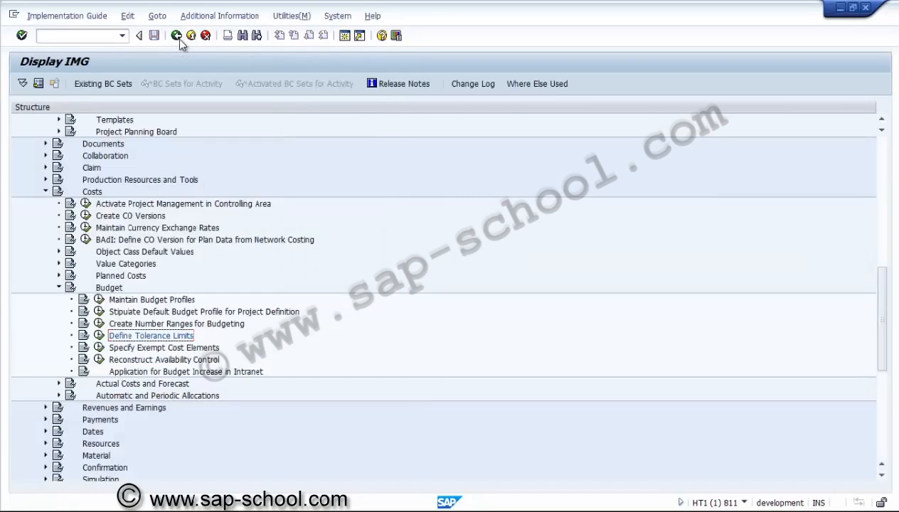
Step: Examine the budget profile assignment in Stipulate Default Budget Profile for Project Definition and return to the implementation guide
{"action": "left_click", "coordinate": [175, 321]}
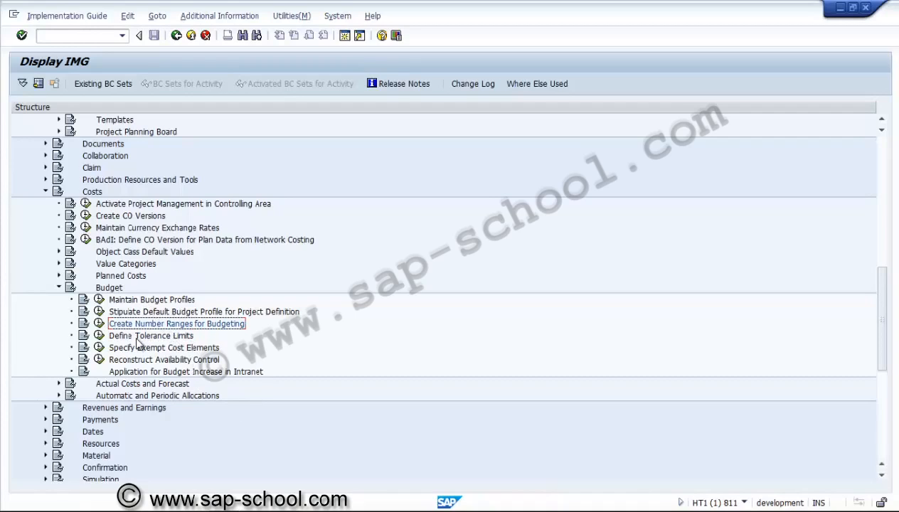
{"action": "left_click", "coordinate": [204, 313]}
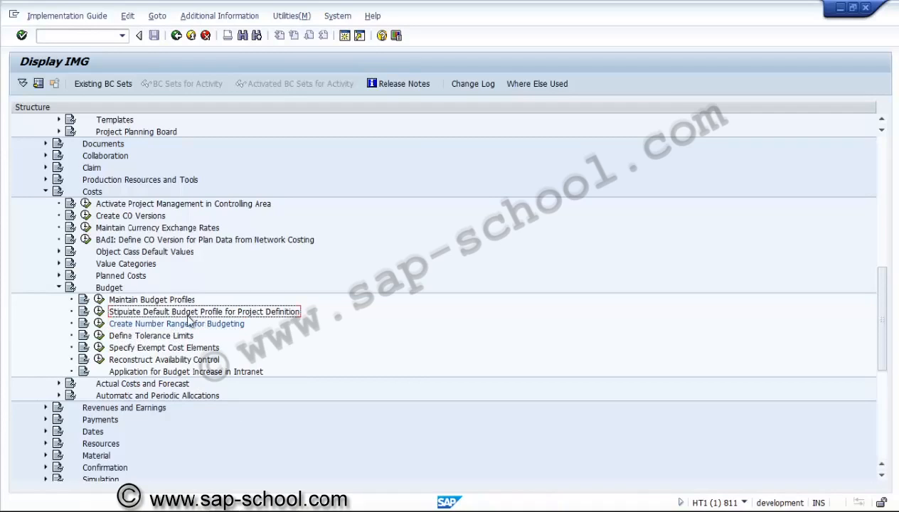
{"action": "left_click", "coordinate": [101, 312]}
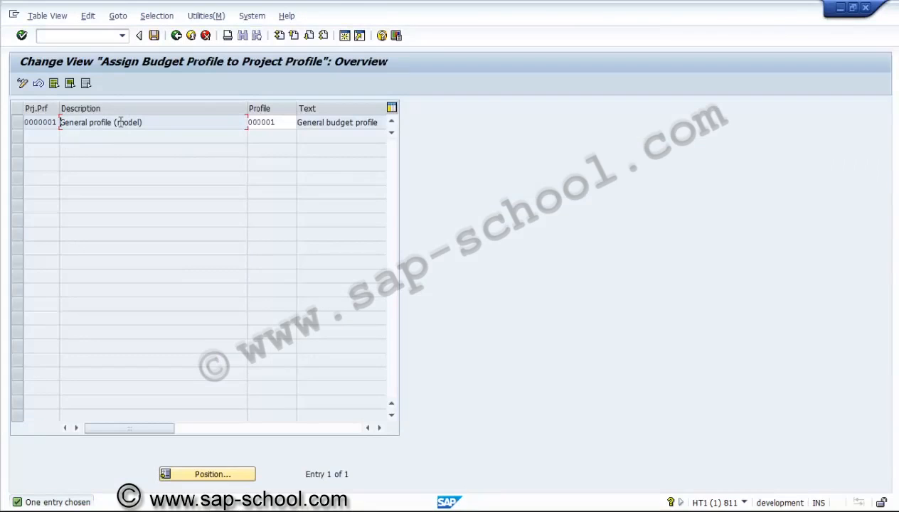
{"action": "left_click", "coordinate": [176, 37]}
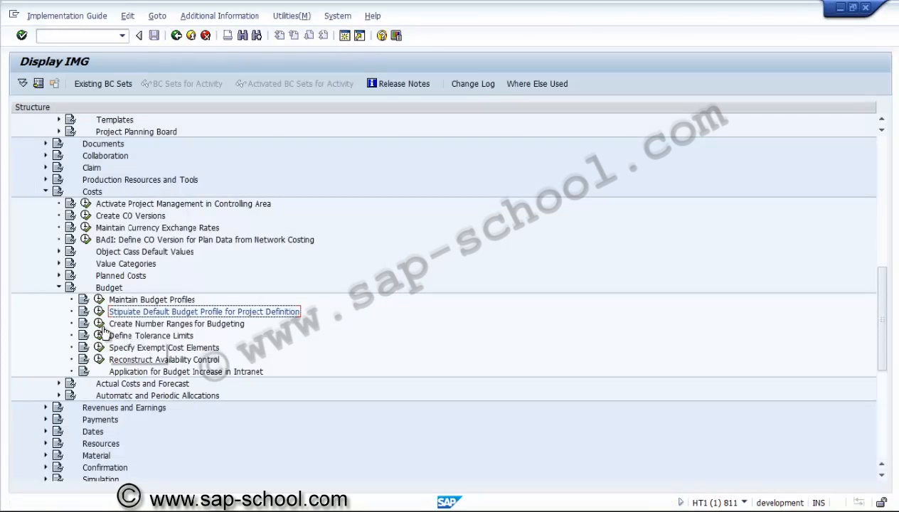
Step: Examine the number range intervals in Create Number Ranges for Budgeting and return to the implementation guide
{"action": "left_click", "coordinate": [99, 324]}
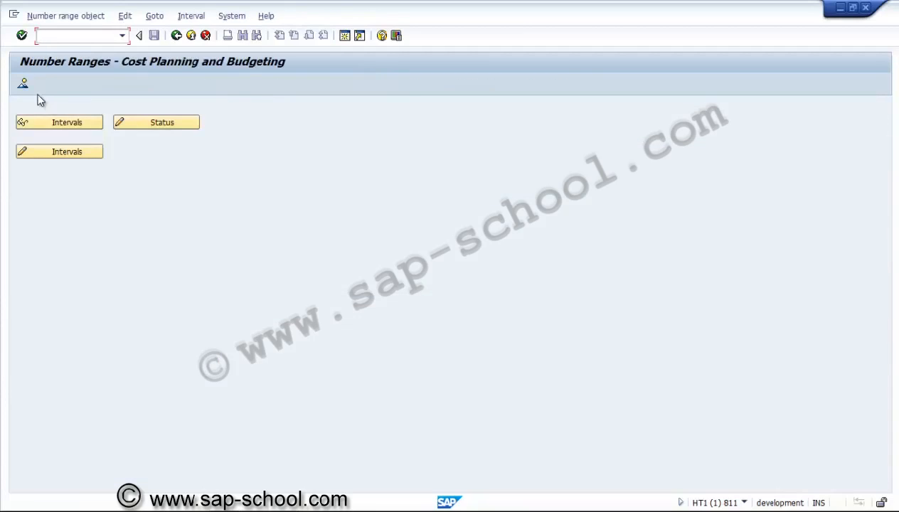
{"action": "left_click", "coordinate": [24, 83]}
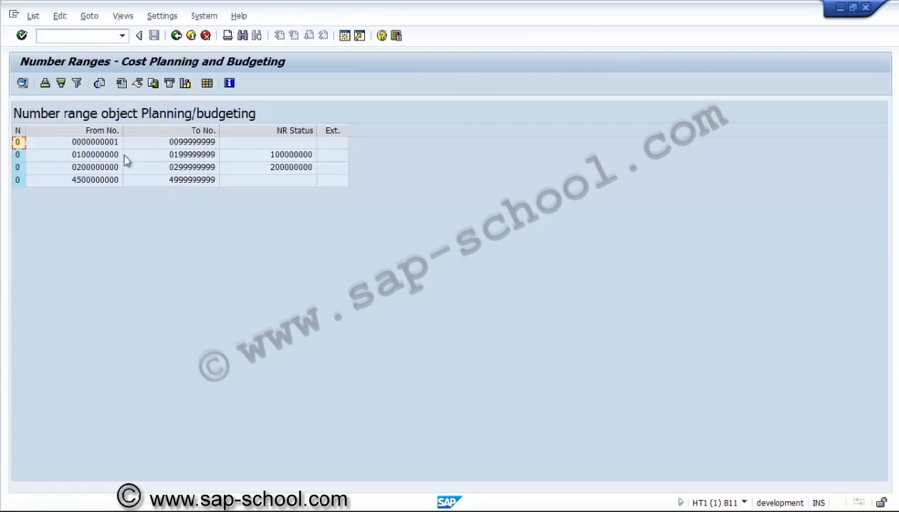
{"action": "left_click", "coordinate": [177, 38]}
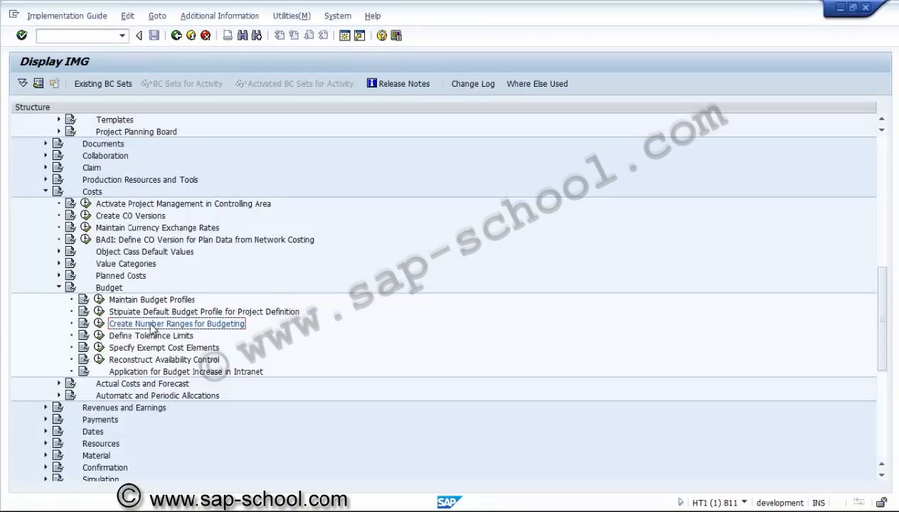
Step: Close the Budget node and expand Settlement under Costs, Automatic and Periodic Allocations
{"action": "left_click", "coordinate": [60, 288]}
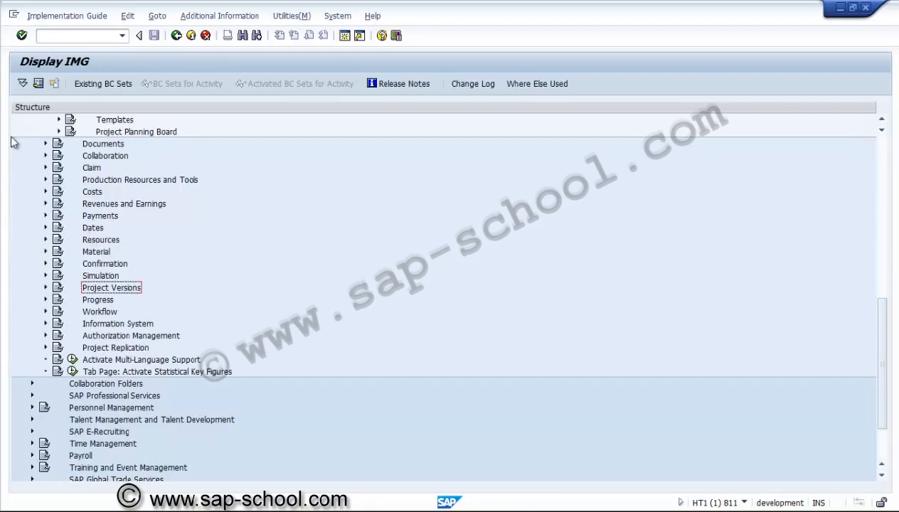
{"action": "left_click", "coordinate": [45, 192]}
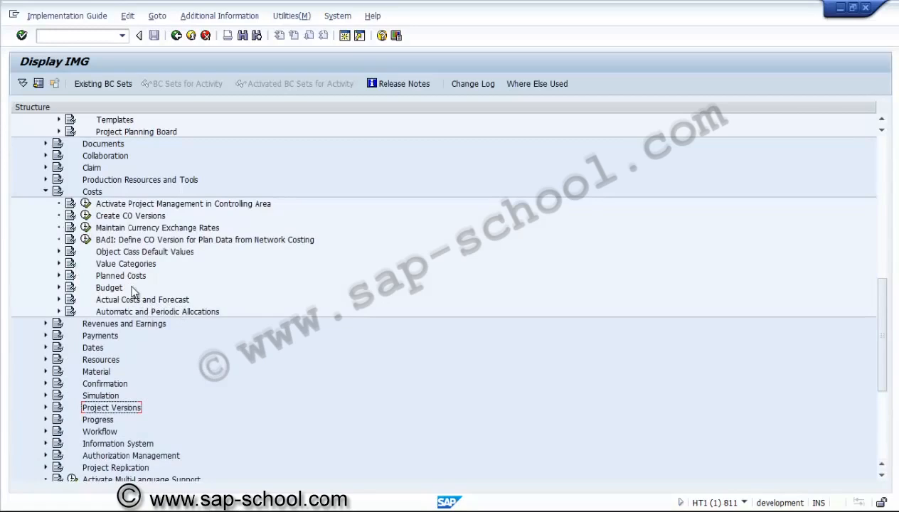
{"action": "left_click", "coordinate": [99, 194]}
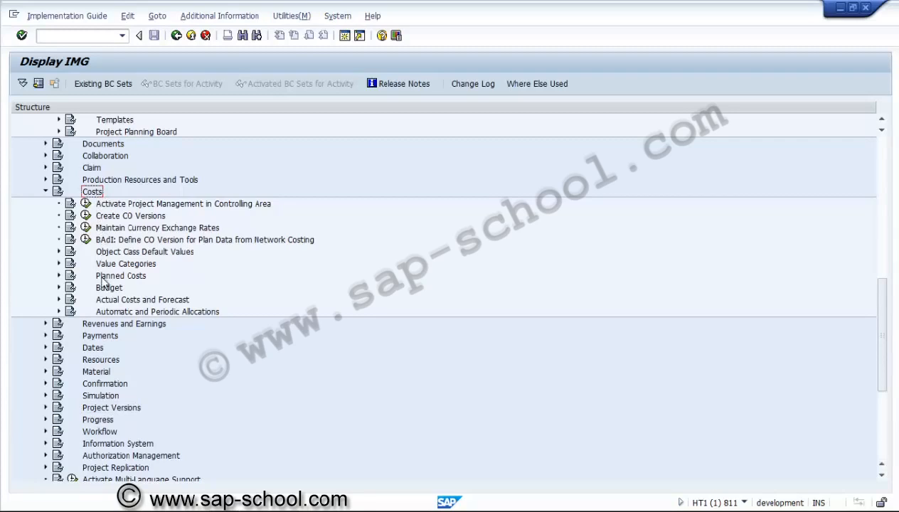
{"action": "left_click", "coordinate": [101, 311]}
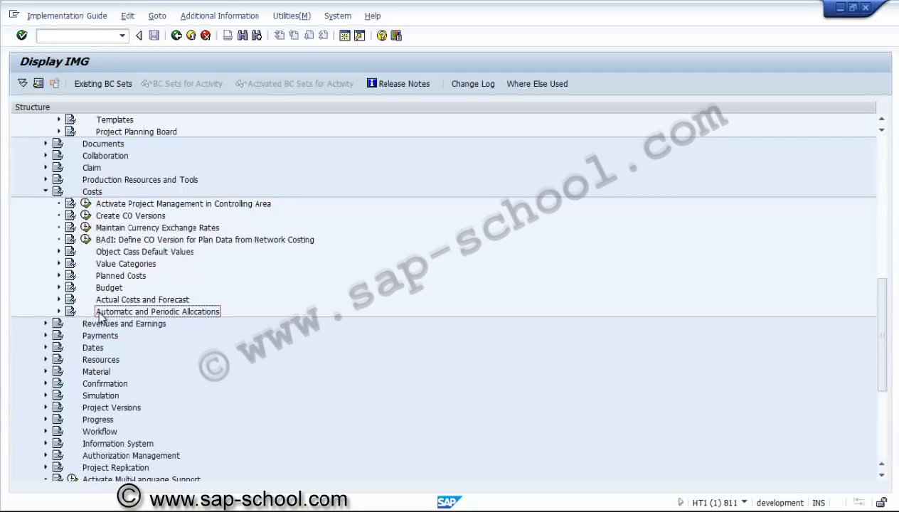
{"action": "left_click", "coordinate": [59, 312]}
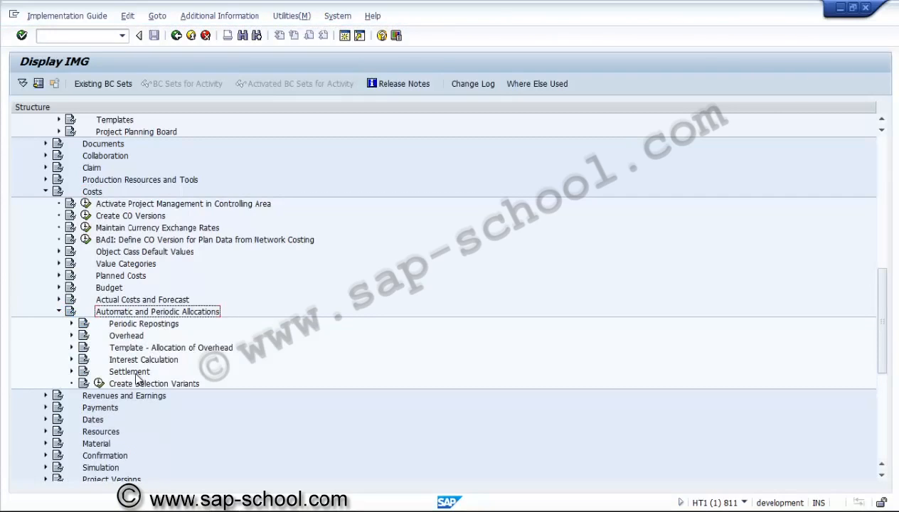
{"action": "left_click", "coordinate": [133, 374]}
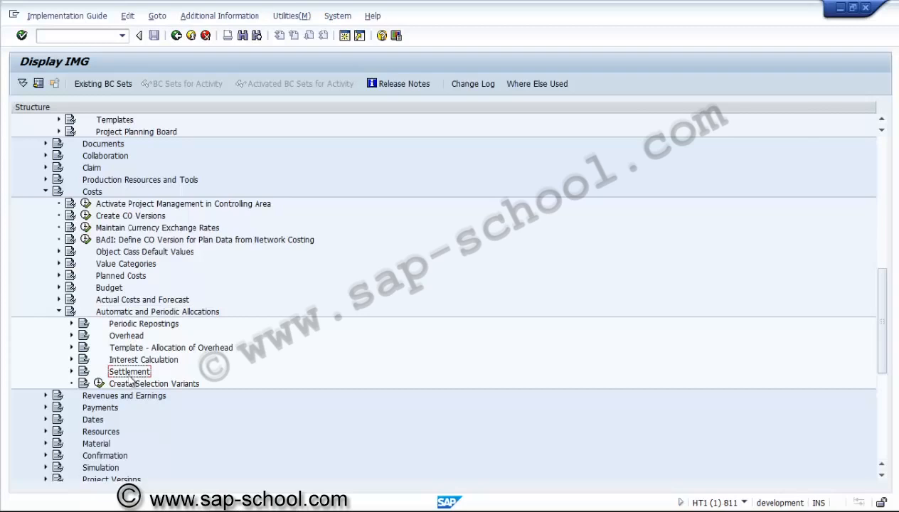
{"action": "left_click", "coordinate": [72, 372]}
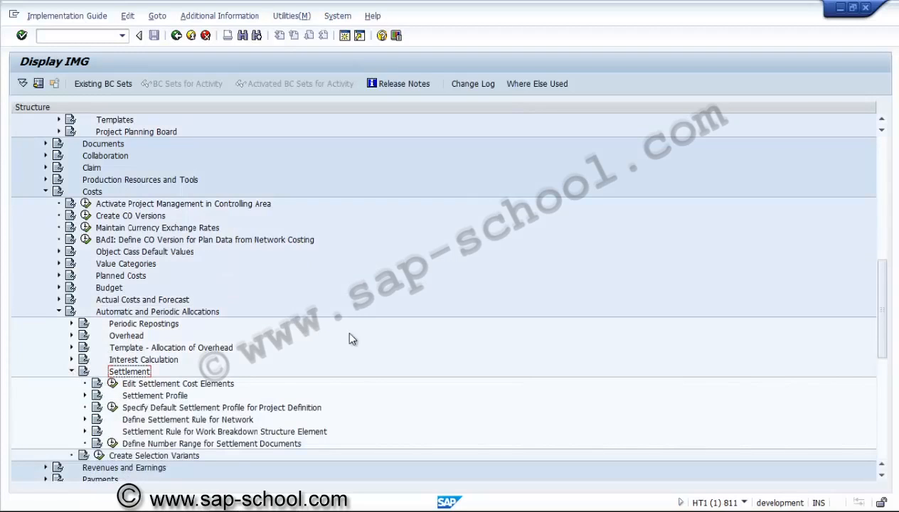
Step: Expand Settlement Profile under Settlement and open the Create Allocation Structure activity
{"action": "left_click", "coordinate": [204, 384]}
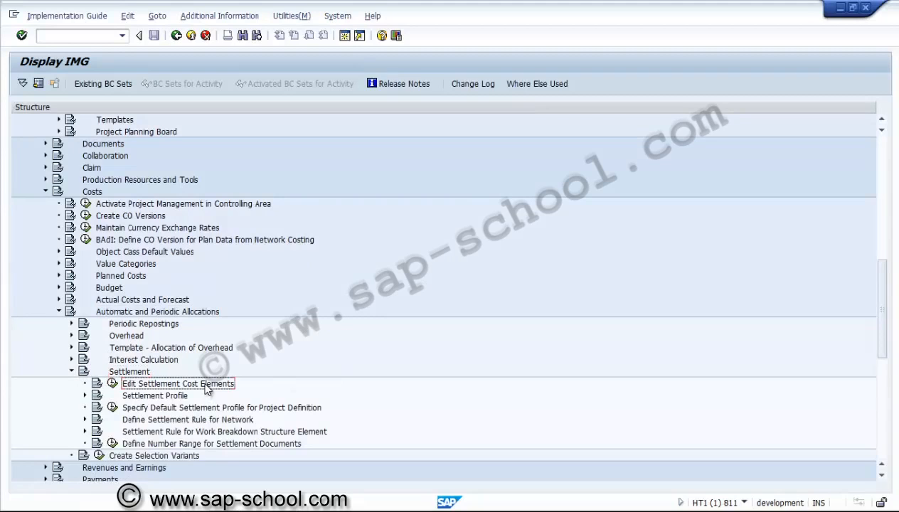
{"action": "left_click", "coordinate": [882, 476]}
{"action": "left_click", "coordinate": [882, 481]}
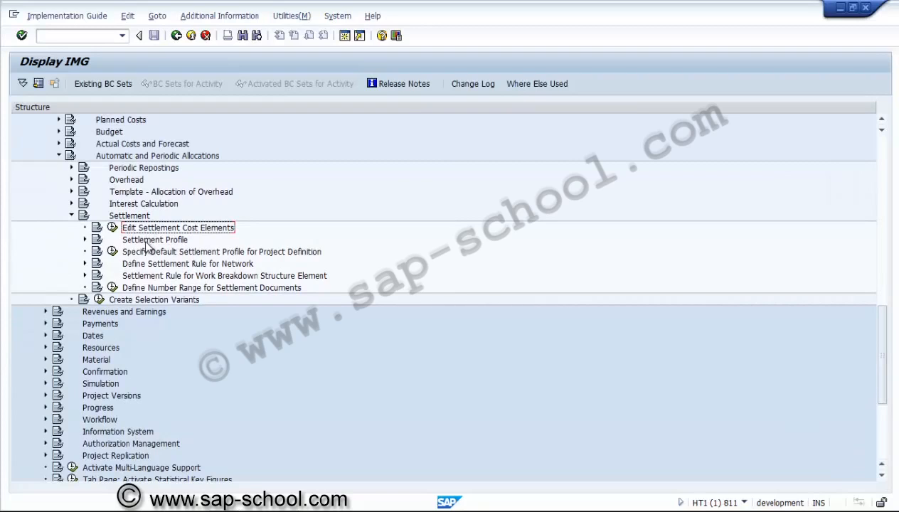
{"action": "left_click", "coordinate": [84, 240]}
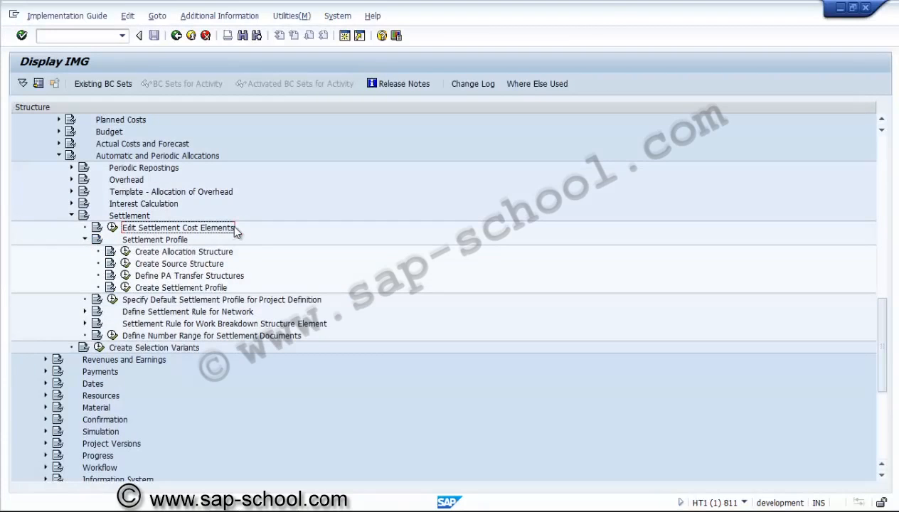
{"action": "left_click", "coordinate": [125, 253]}
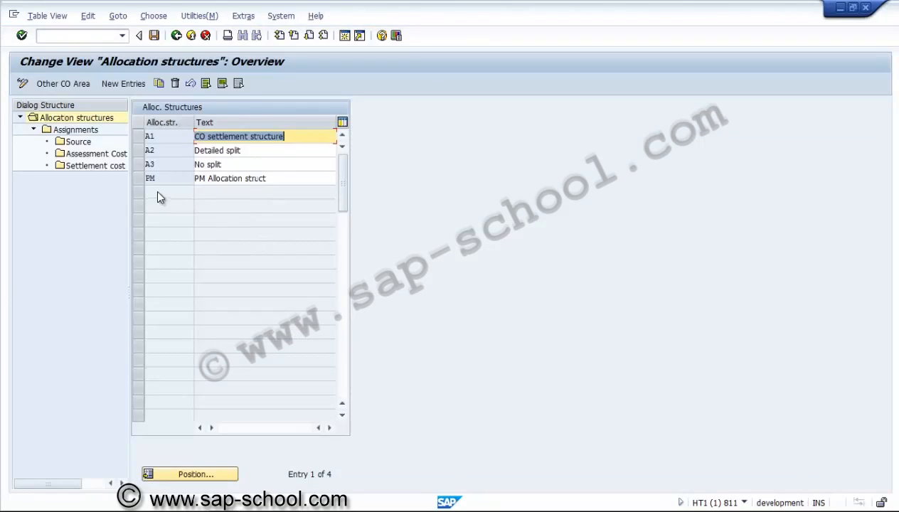
Step: Copy allocation structure PM with its dependent entries to a new structure PS with the text PS Allocation struct
{"action": "left_click", "coordinate": [155, 180]}
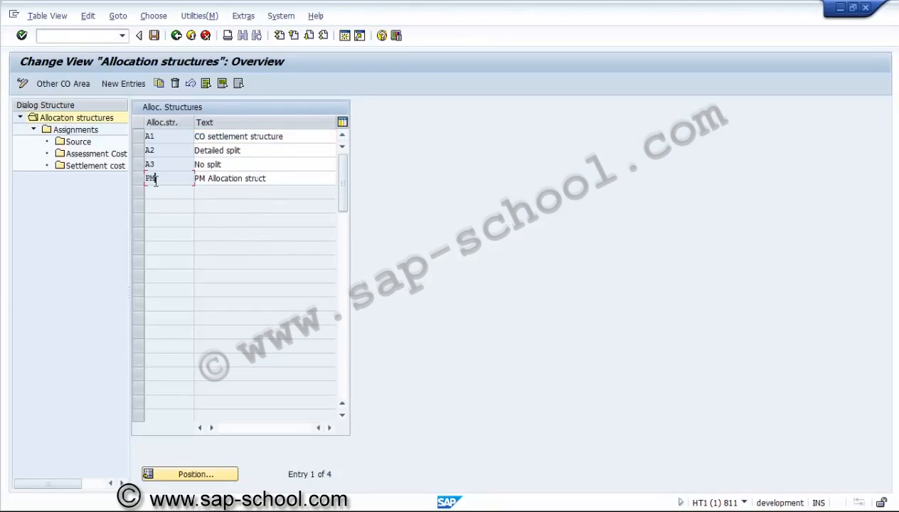
{"action": "left_click", "coordinate": [169, 141]}
{"action": "left_click", "coordinate": [170, 151]}
{"action": "left_click", "coordinate": [139, 178]}
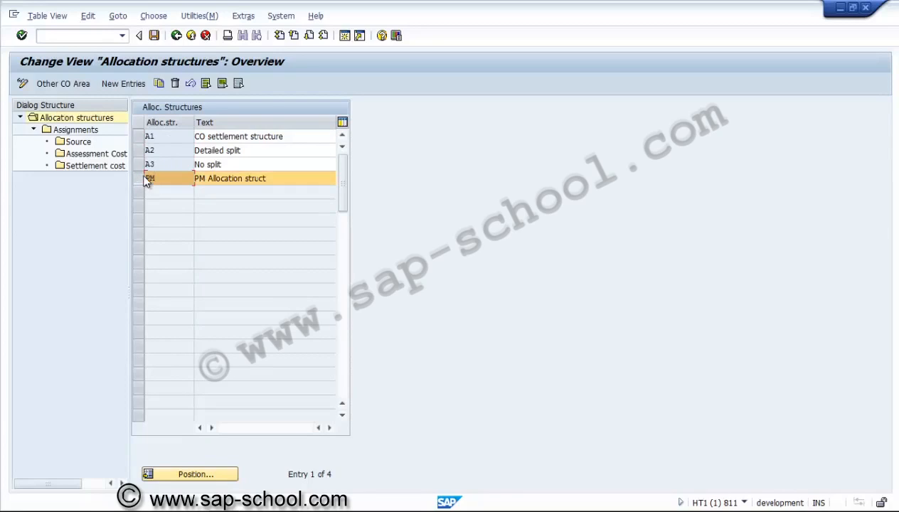
{"action": "left_click", "coordinate": [159, 84]}
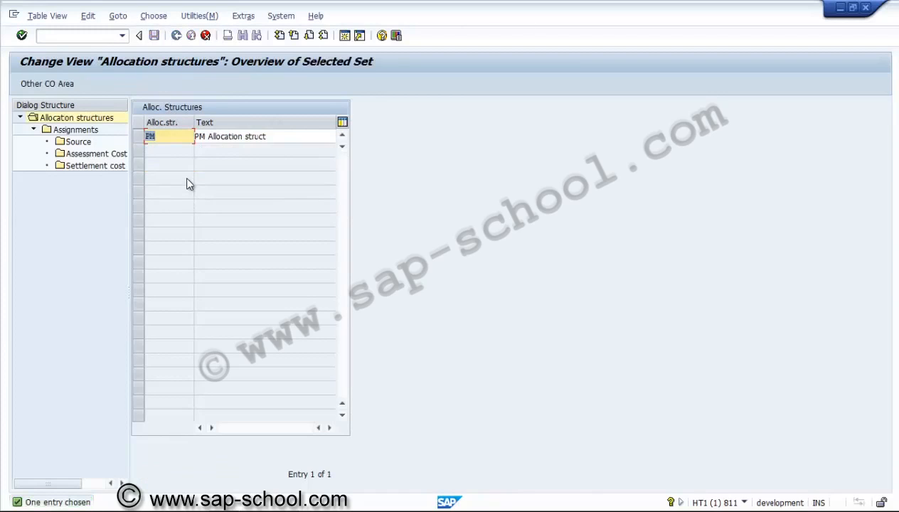
{"action": "type", "text": "PS"}
{"action": "left_click", "coordinate": [201, 136]}
{"action": "type", "text": "S"}
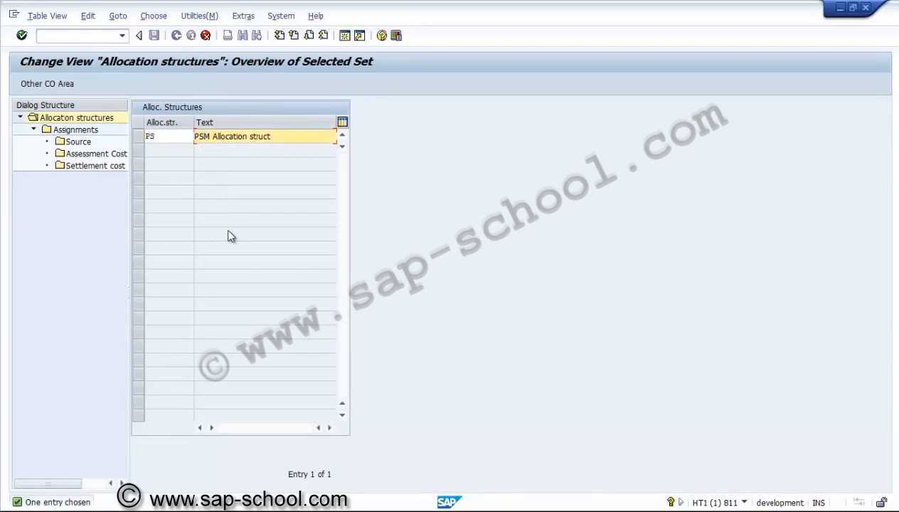
{"action": "key", "text": "Delete"}
{"action": "left_click", "coordinate": [162, 136]}
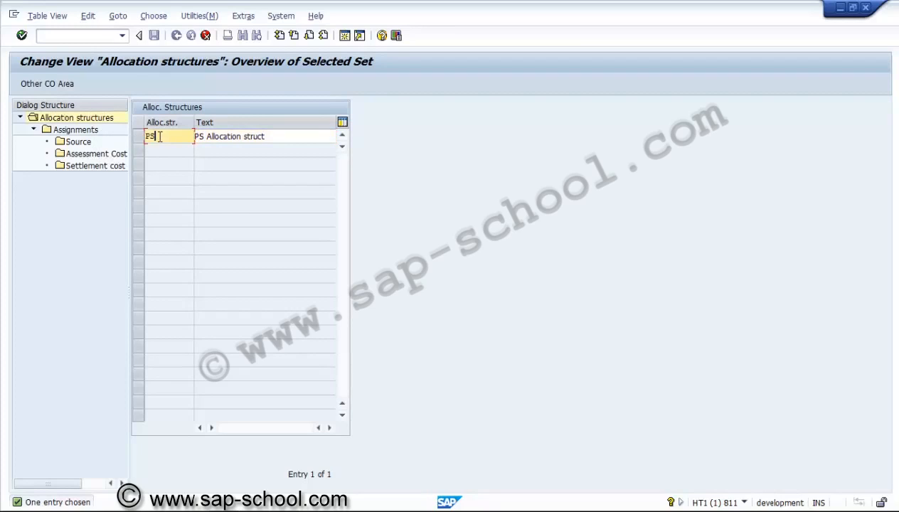
{"action": "left_click", "coordinate": [94, 134]}
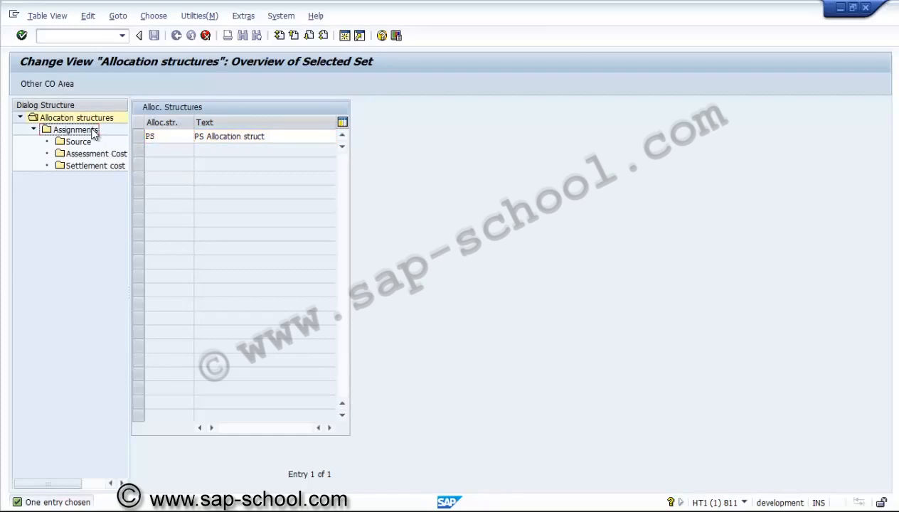
{"action": "double_click", "coordinate": [165, 139]}
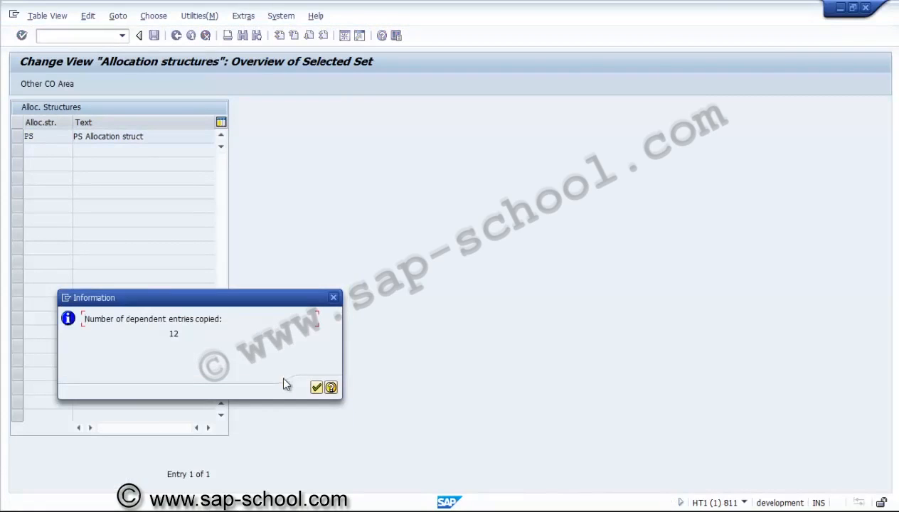
{"action": "left_click", "coordinate": [316, 387]}
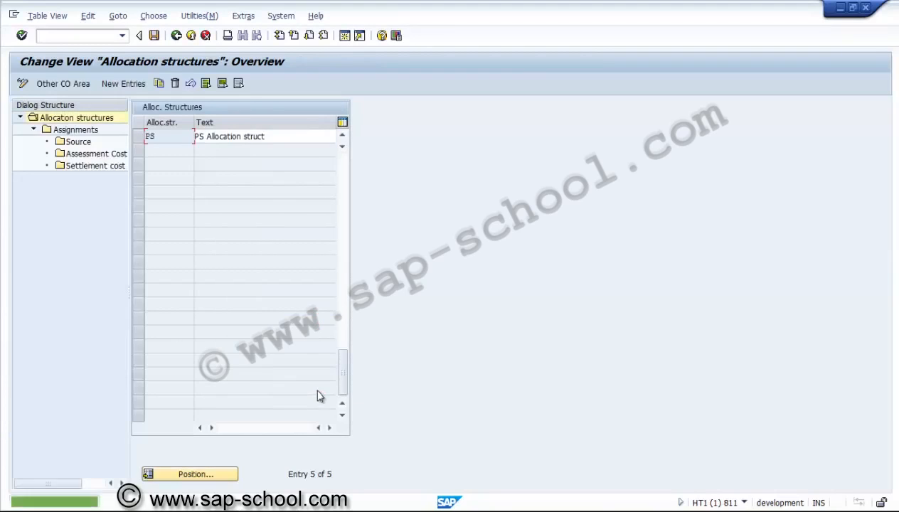
Step: Open the assignments of allocation structure PS and examine the maintenance, labour, external and other cost entries
{"action": "left_click", "coordinate": [139, 135]}
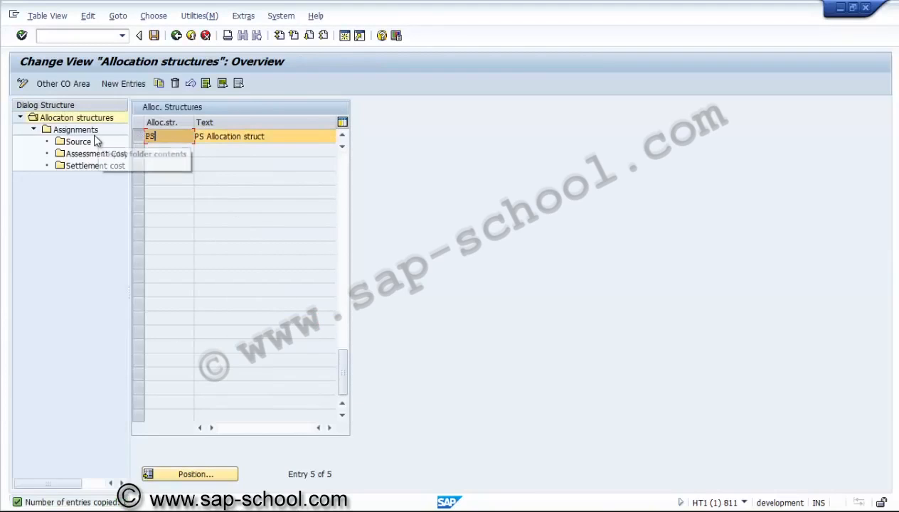
{"action": "double_click", "coordinate": [85, 130]}
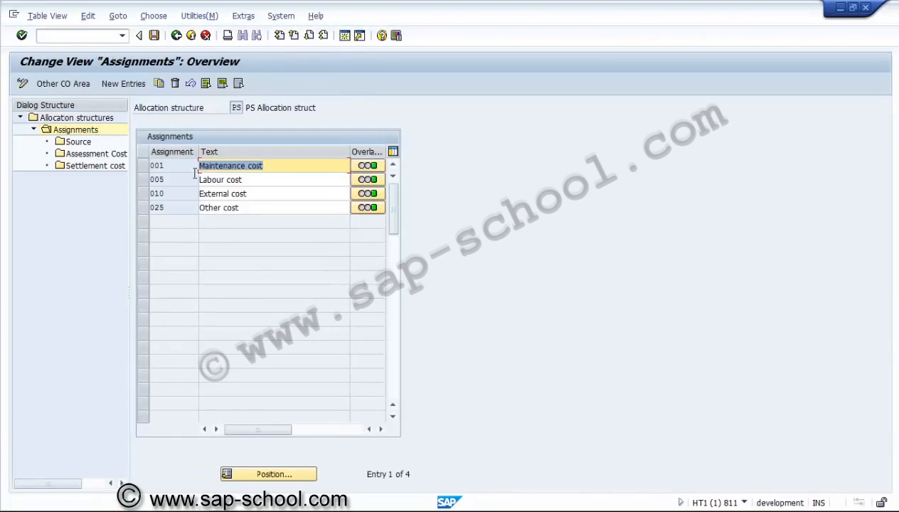
{"action": "left_click", "coordinate": [276, 181]}
{"action": "left_click", "coordinate": [274, 198]}
{"action": "left_click", "coordinate": [272, 208]}
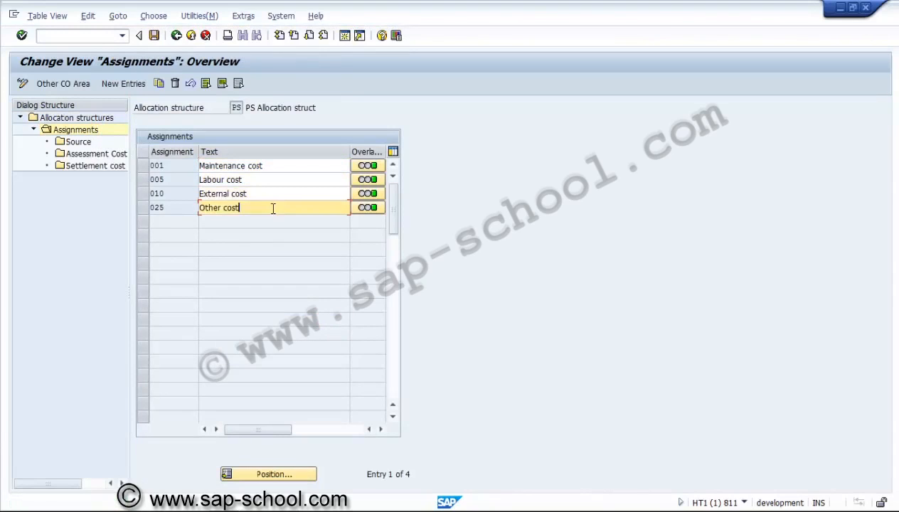
{"action": "left_click", "coordinate": [274, 195]}
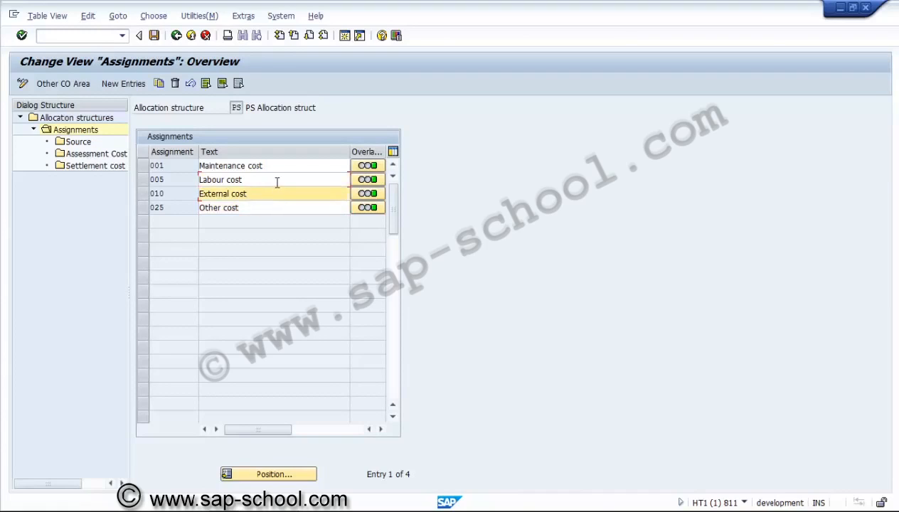
{"action": "left_click", "coordinate": [278, 180]}
{"action": "left_click", "coordinate": [284, 167]}
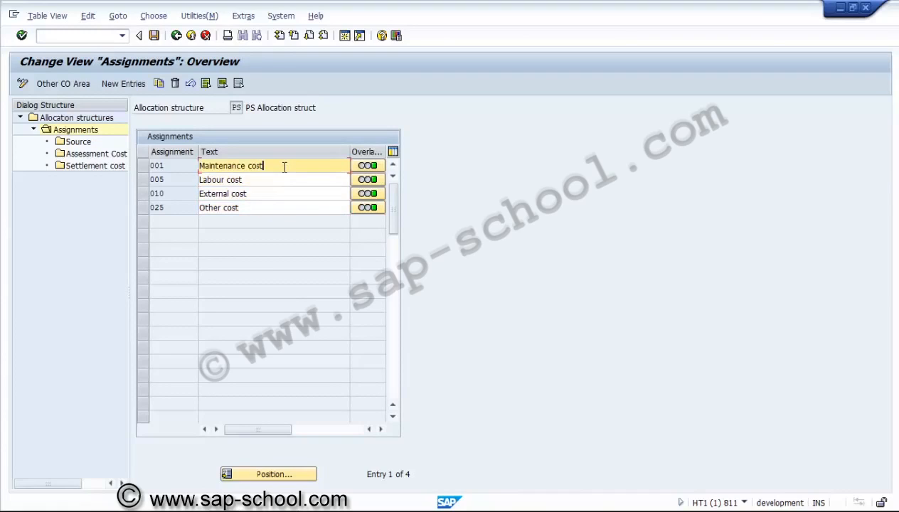
{"action": "left_click", "coordinate": [279, 180]}
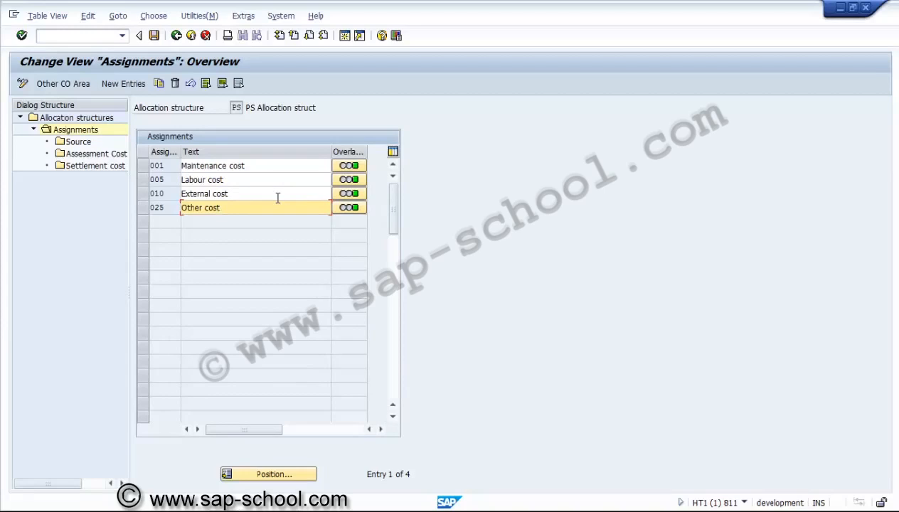
Step: Delete assignments 005 Labour cost, 010 External cost and 025 Other cost from allocation structure PS
{"action": "left_click", "coordinate": [140, 204]}
{"action": "left_click", "coordinate": [143, 193]}
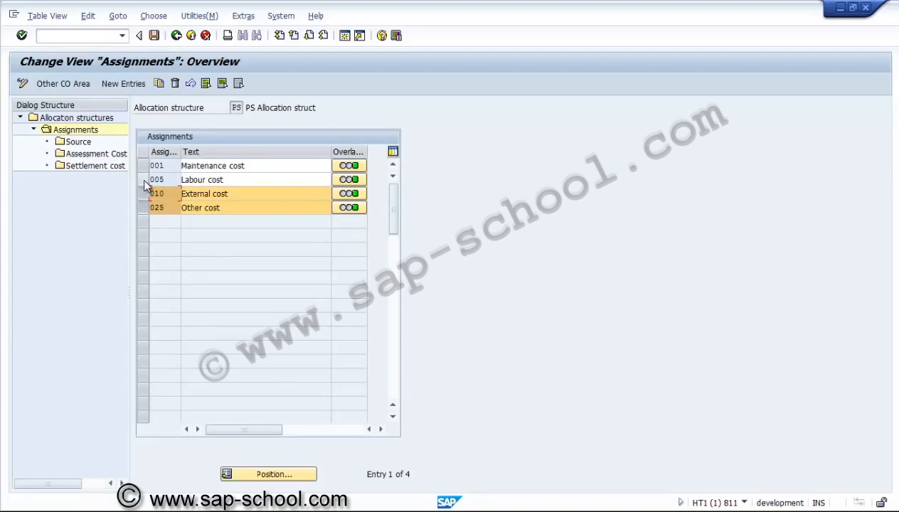
{"action": "left_click", "coordinate": [143, 179]}
{"action": "left_click", "coordinate": [180, 84]}
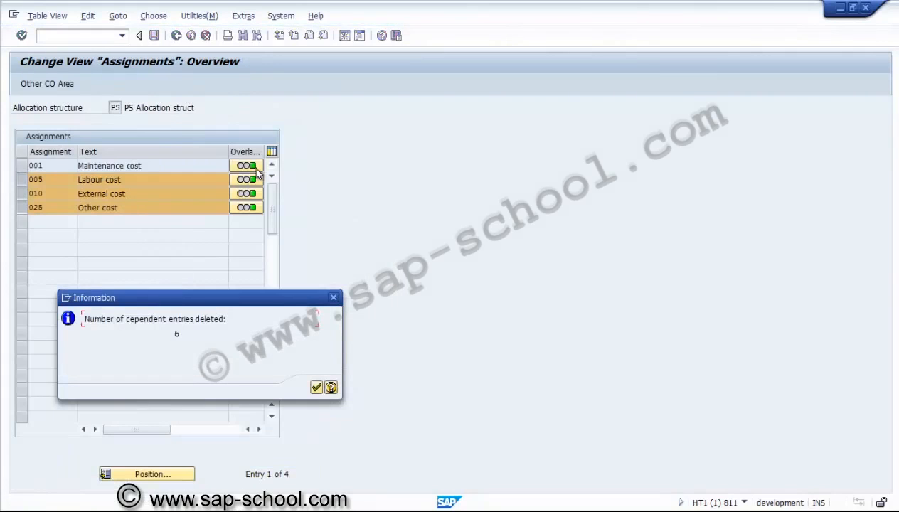
{"action": "left_click", "coordinate": [316, 387]}
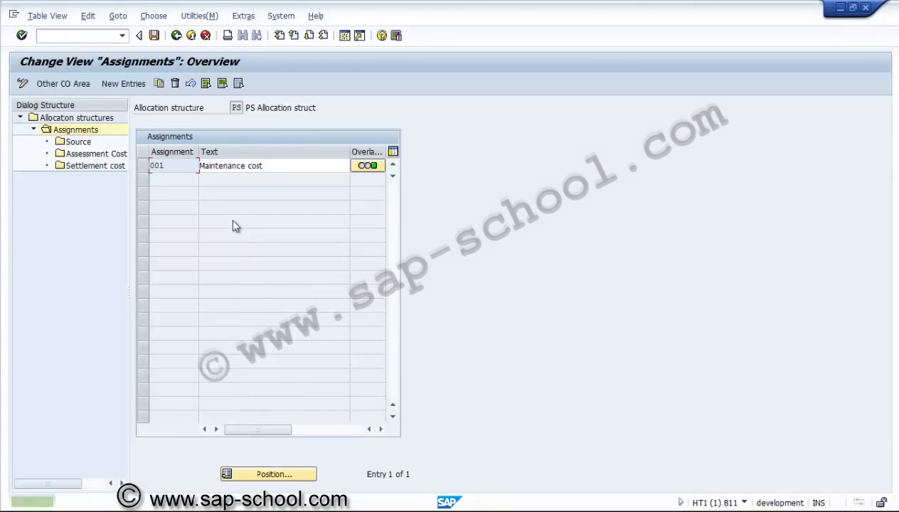
Step: Change the text of assignment 001 to Material cost
{"action": "left_click", "coordinate": [269, 170]}
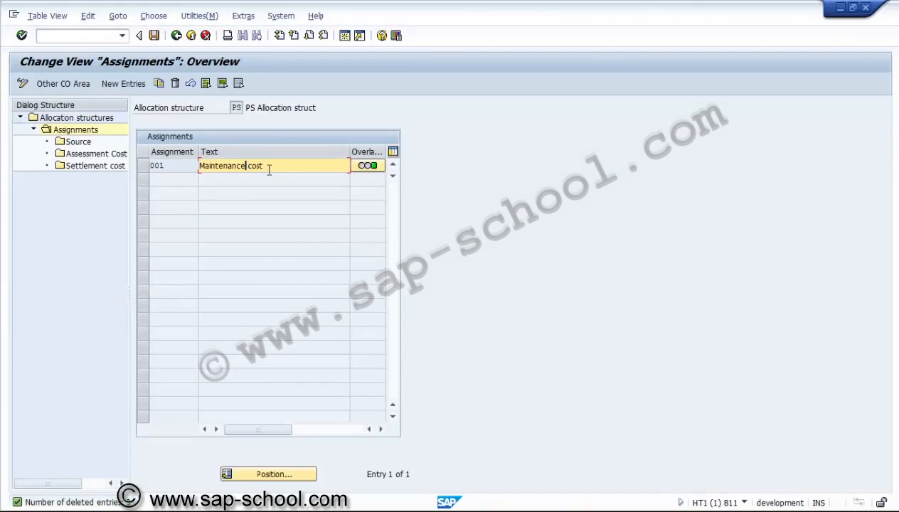
{"action": "key", "text": "shift+Left"}
{"action": "key", "text": "shift+Left"}
{"action": "key", "text": "shift+Left"}
{"action": "type", "text": "terial"}
{"action": "double_click", "coordinate": [274, 166]}
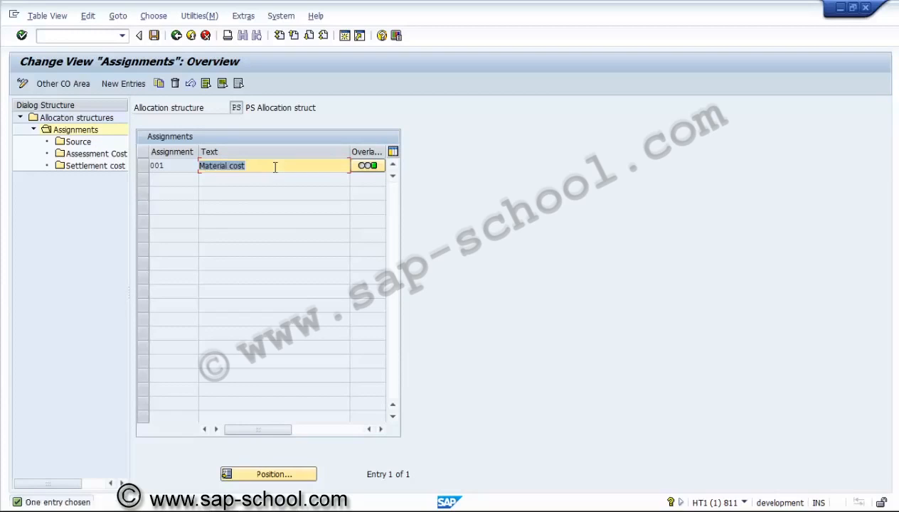
Step: Open the source details of assignment 001 and start a value search for its cost element group
{"action": "double_click", "coordinate": [78, 143]}
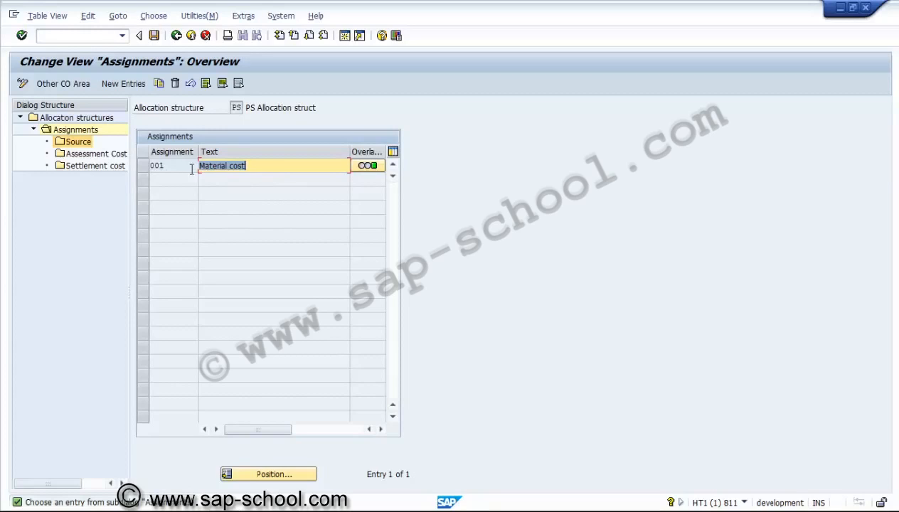
{"action": "left_click", "coordinate": [143, 164]}
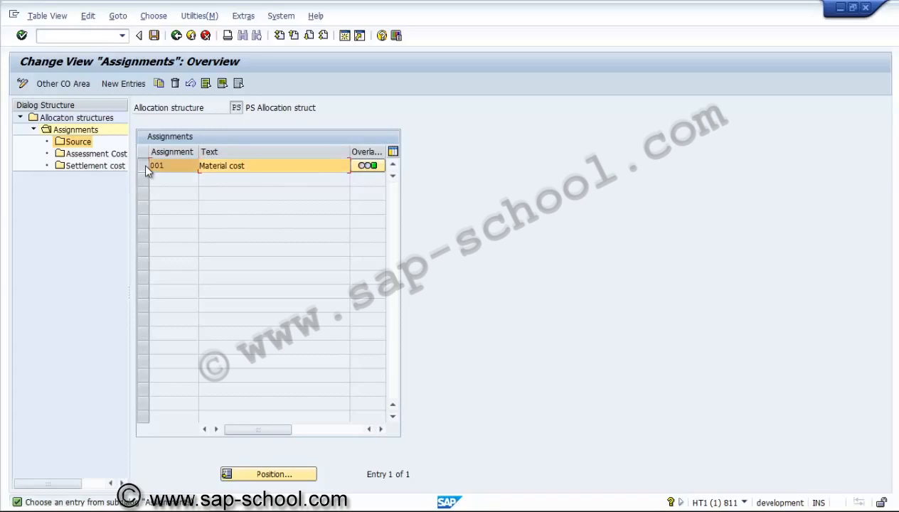
{"action": "double_click", "coordinate": [78, 142]}
{"action": "left_click", "coordinate": [357, 184]}
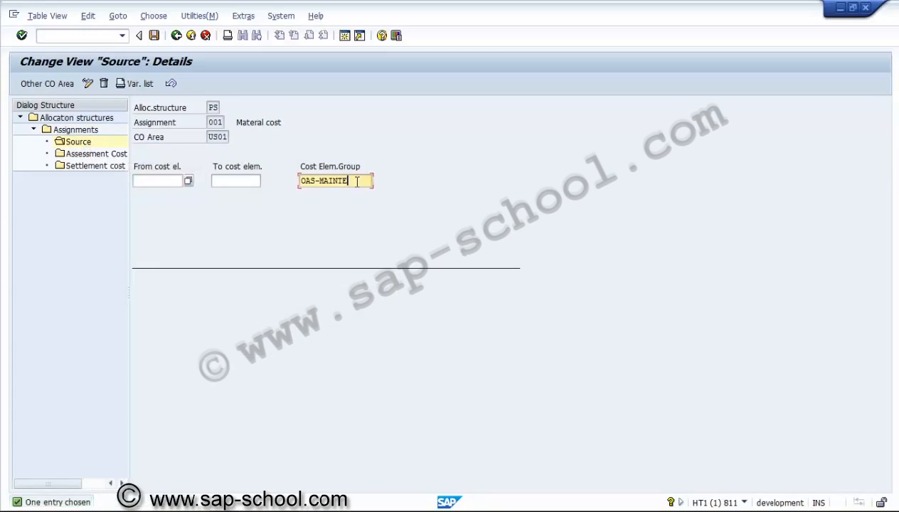
{"action": "left_click", "coordinate": [378, 182]}
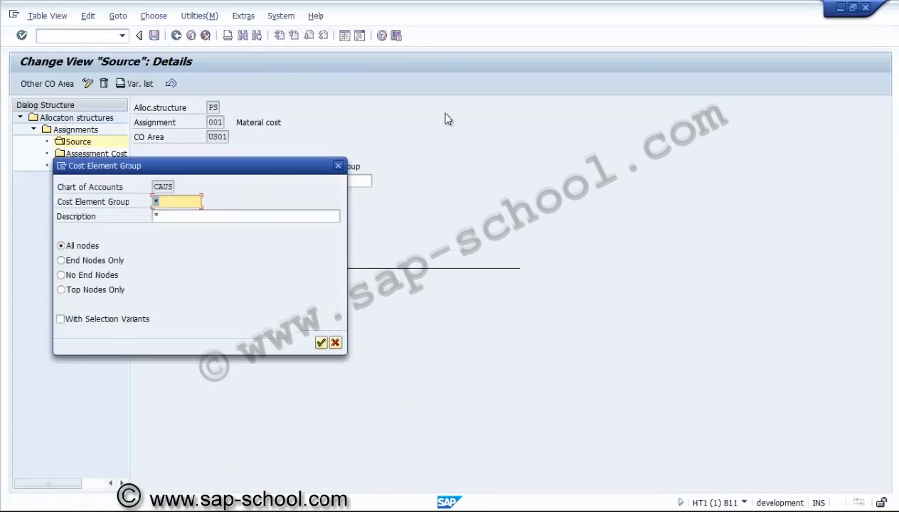
{"action": "left_click", "coordinate": [321, 343]}
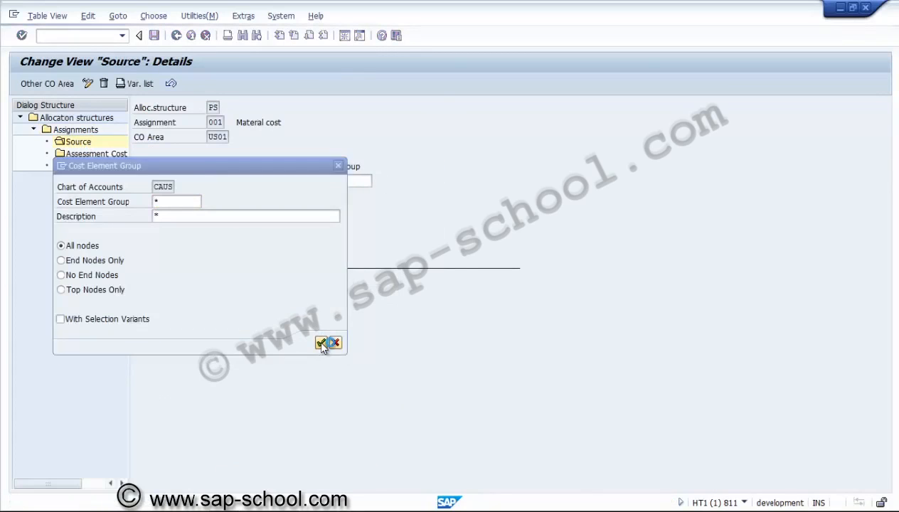
{"action": "left_click_drag", "start_coordinate": [303, 165], "coordinate": [621, 89]}
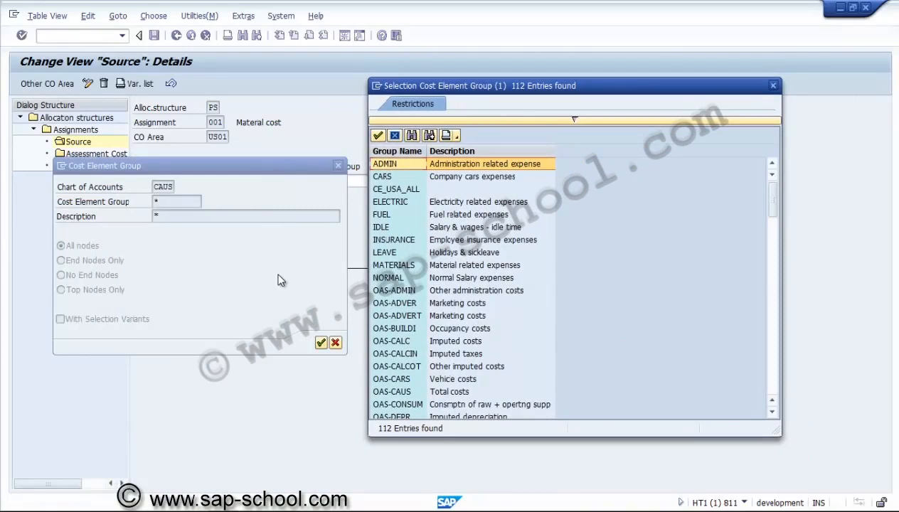
{"action": "left_click", "coordinate": [773, 85]}
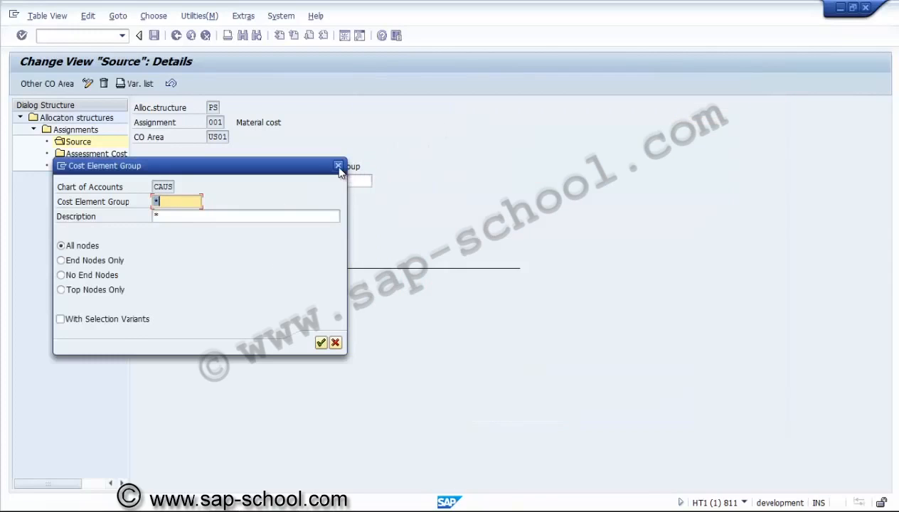
Step: List all cost element groups of chart of accounts CAUS and look through them for one covering material costs
{"action": "left_click_drag", "start_coordinate": [311, 169], "coordinate": [723, 116]}
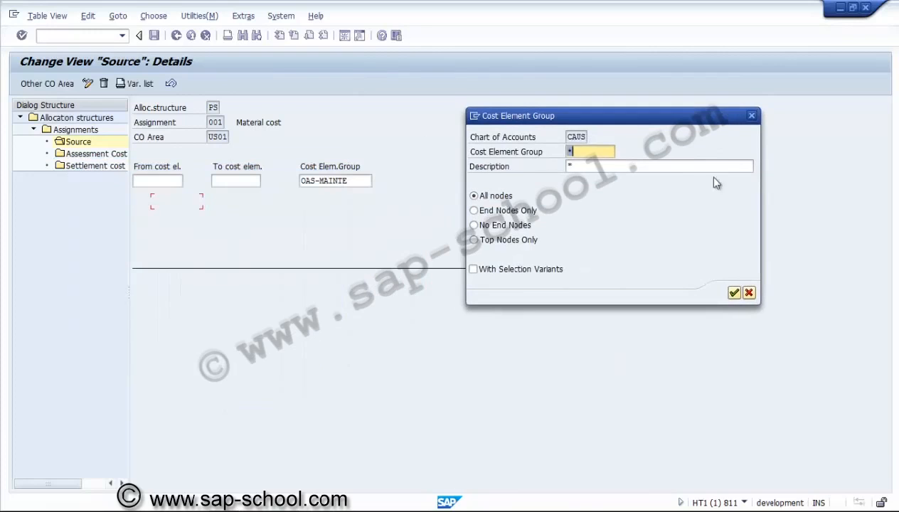
{"action": "left_click", "coordinate": [733, 294]}
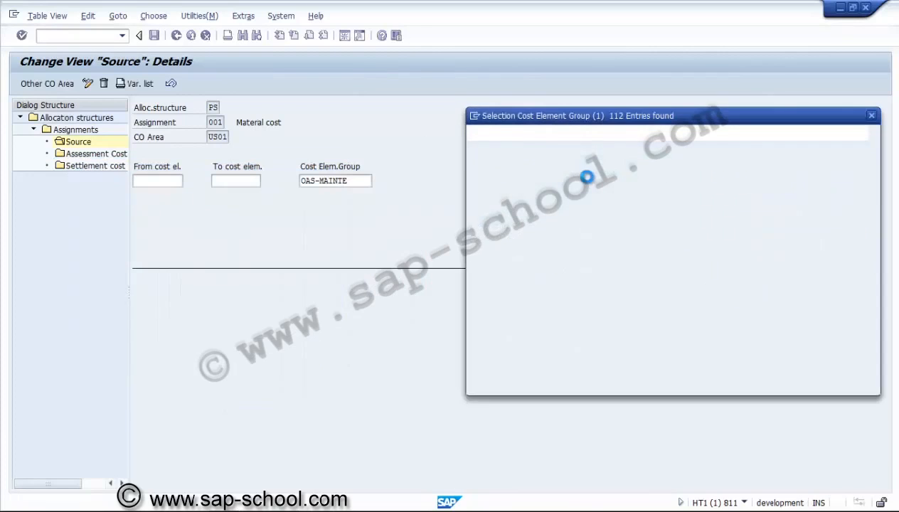
{"action": "left_click", "coordinate": [514, 359]}
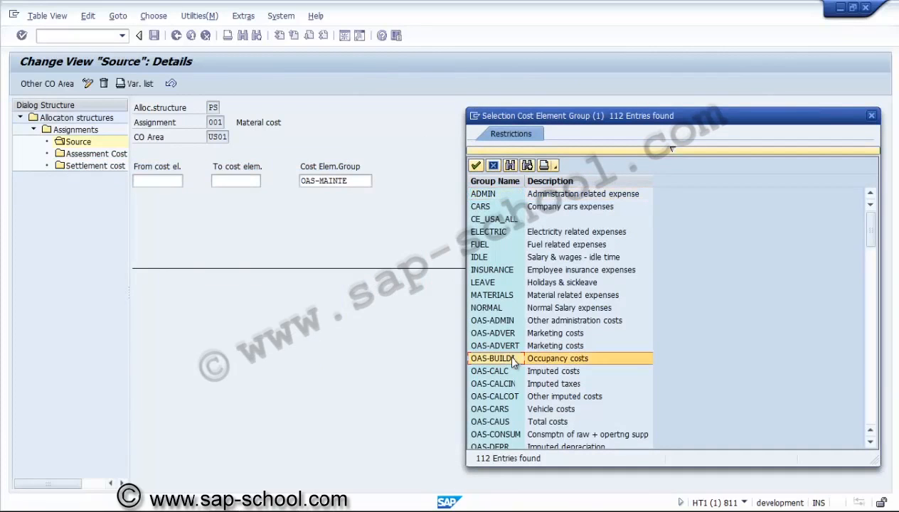
{"action": "key", "text": "Down"}
{"action": "key", "text": "Down"}
{"action": "key", "text": "Down"}
{"action": "key", "text": "Down"}
{"action": "key", "text": "Down"}
{"action": "key", "text": "Down"}
{"action": "key", "text": "Down"}
{"action": "key", "text": "Down"}
{"action": "key", "text": "Down"}
{"action": "key", "text": "Down"}
{"action": "key", "text": "Down"}
{"action": "key", "text": "Down"}
{"action": "key", "text": "Down"}
{"action": "key", "text": "Down"}
{"action": "key", "text": "Down"}
{"action": "key", "text": "Down"}
{"action": "key", "text": "Down"}
{"action": "key", "text": "Down"}
{"action": "key", "text": "Down"}
{"action": "key", "text": "Down"}
{"action": "key", "text": "Down"}
{"action": "key", "text": "Down"}
{"action": "key", "text": "Down"}
{"action": "key", "text": "Down"}
{"action": "key", "text": "Down"}
{"action": "key", "text": "Down"}
{"action": "key", "text": "Down"}
{"action": "key", "text": "Down"}
{"action": "key", "text": "Down"}
{"action": "key", "text": "Down"}
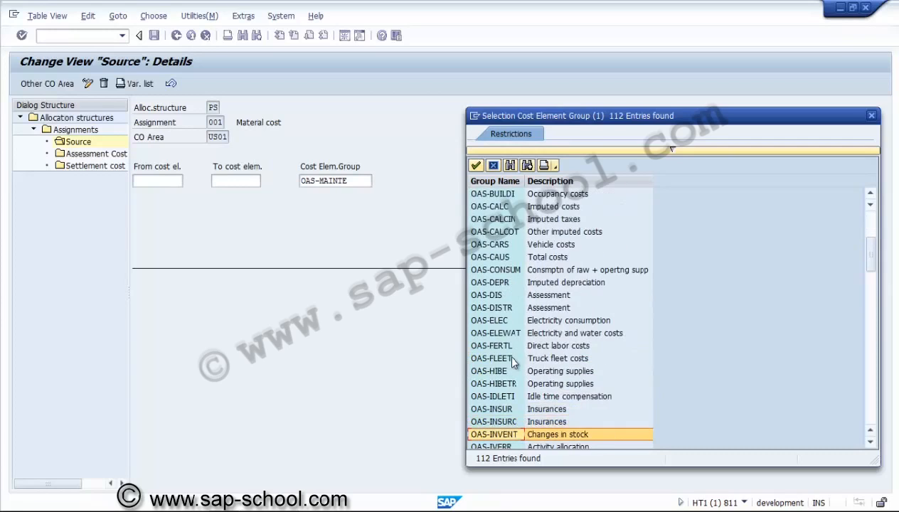
{"action": "key", "text": "Down"}
{"action": "key", "text": "Down"}
{"action": "key", "text": "Up"}
{"action": "key", "text": "Up"}
{"action": "key", "text": "Up"}
{"action": "key", "text": "Up"}
{"action": "key", "text": "Up"}
{"action": "key", "text": "Up"}
{"action": "key", "text": "Up"}
{"action": "key", "text": "Up"}
{"action": "key", "text": "Up"}
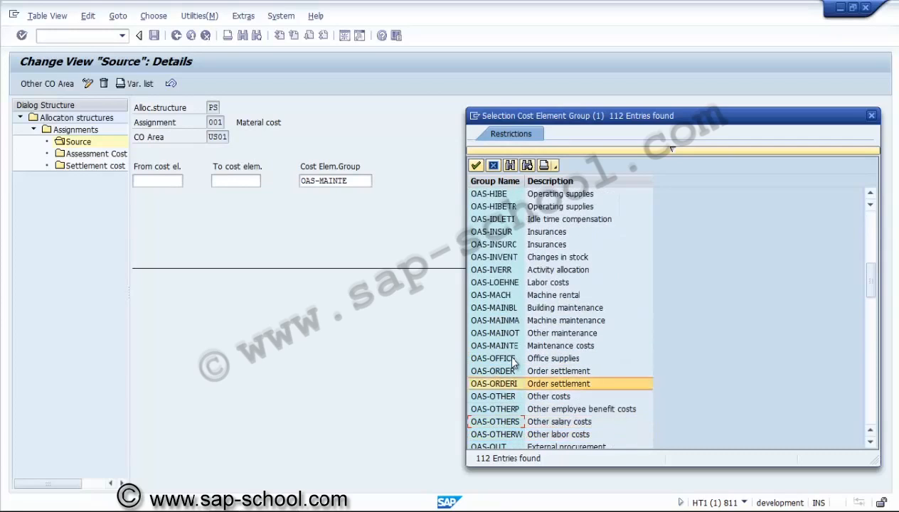
{"action": "key", "text": "Down"}
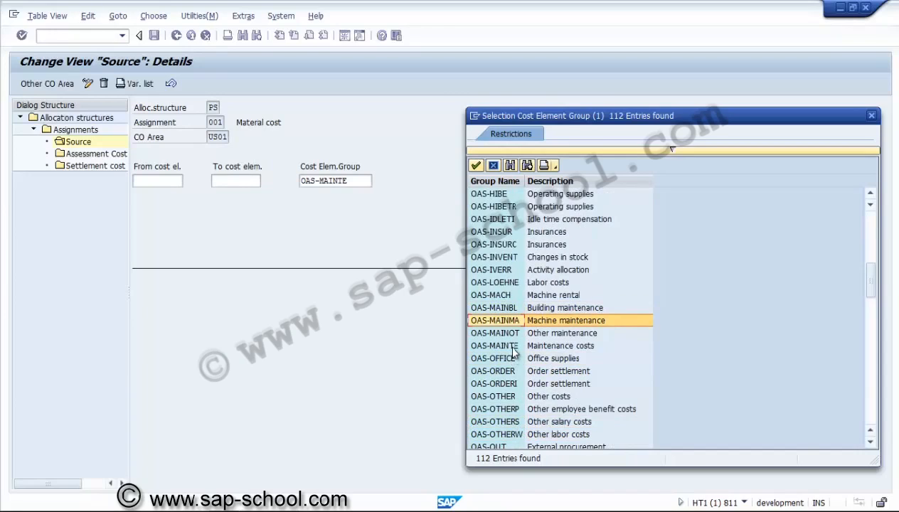
{"action": "left_click", "coordinate": [513, 347]}
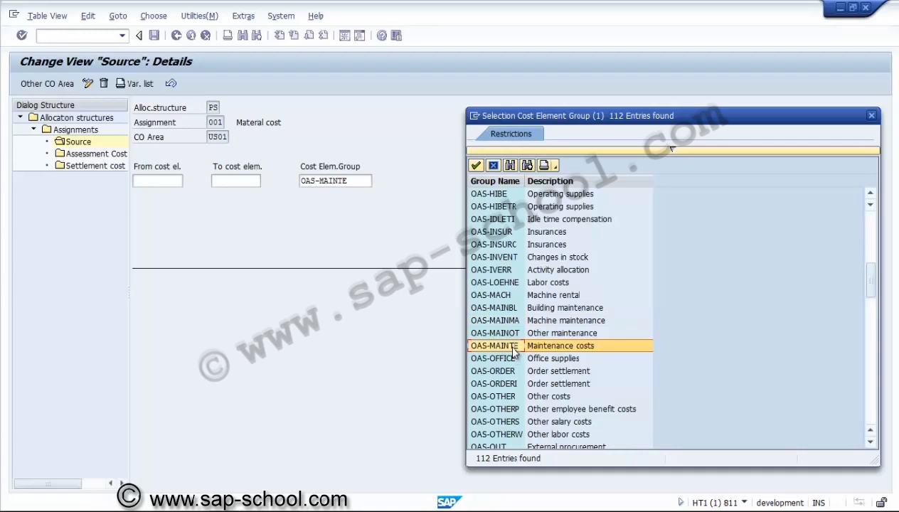
{"action": "key", "text": "Down"}
{"action": "key", "text": "Down"}
{"action": "key", "text": "Down"}
{"action": "key", "text": "Down"}
{"action": "key", "text": "Down"}
{"action": "key", "text": "Down"}
{"action": "key", "text": "Down"}
{"action": "key", "text": "Down"}
{"action": "key", "text": "Down"}
{"action": "key", "text": "Down"}
{"action": "key", "text": "Down"}
{"action": "key", "text": "Down"}
{"action": "key", "text": "Down"}
{"action": "key", "text": "Down"}
{"action": "key", "text": "Down"}
{"action": "key", "text": "Down"}
{"action": "key", "text": "Down"}
{"action": "key", "text": "Down"}
{"action": "key", "text": "Down"}
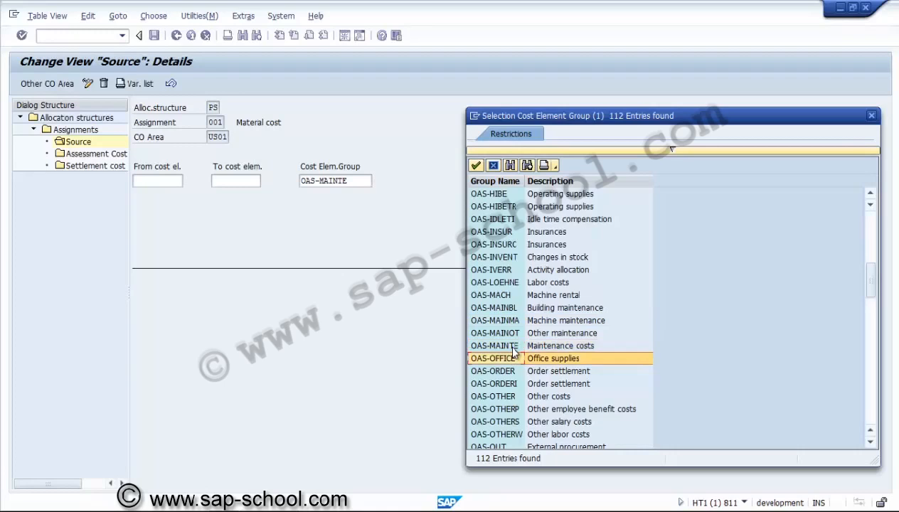
{"action": "key", "text": "Down"}
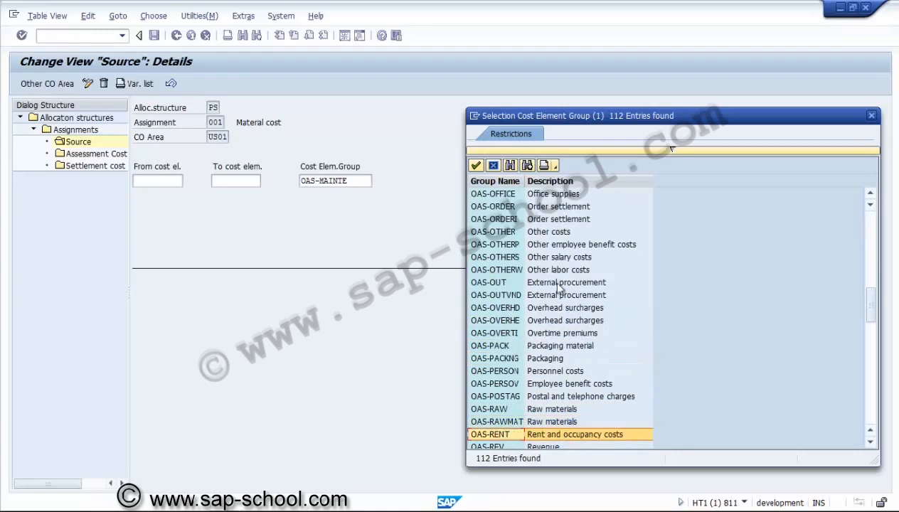
Step: Search the cost element groups for "material", go through every match, and close the search without choosing a group
{"action": "left_click", "coordinate": [511, 166]}
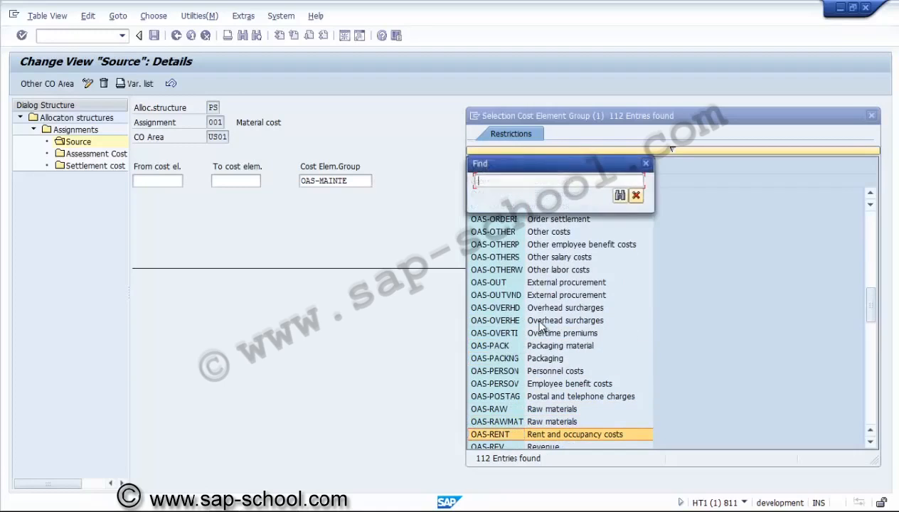
{"action": "type", "text": "ma"}
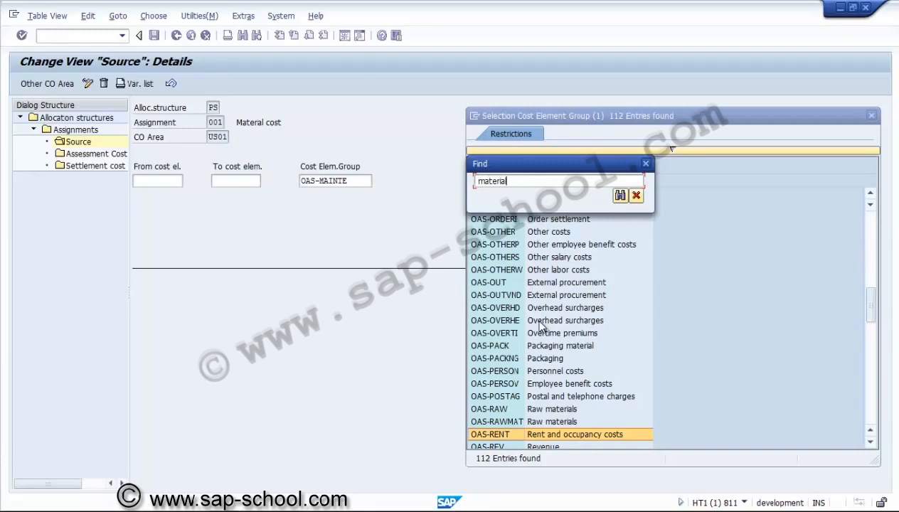
{"action": "type", "text": "teria"}
{"action": "key", "text": "Return"}
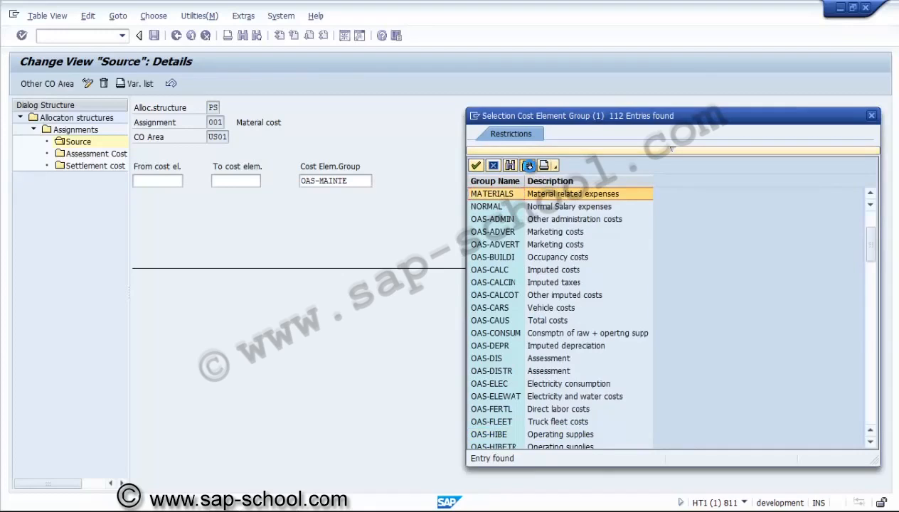
{"action": "left_click", "coordinate": [527, 165]}
{"action": "left_click", "coordinate": [527, 165]}
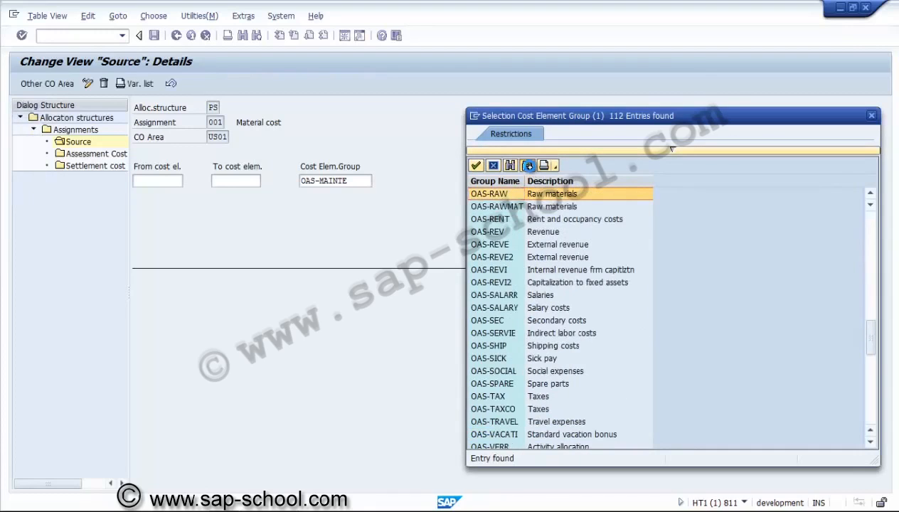
{"action": "left_click", "coordinate": [527, 165]}
{"action": "left_click", "coordinate": [527, 165]}
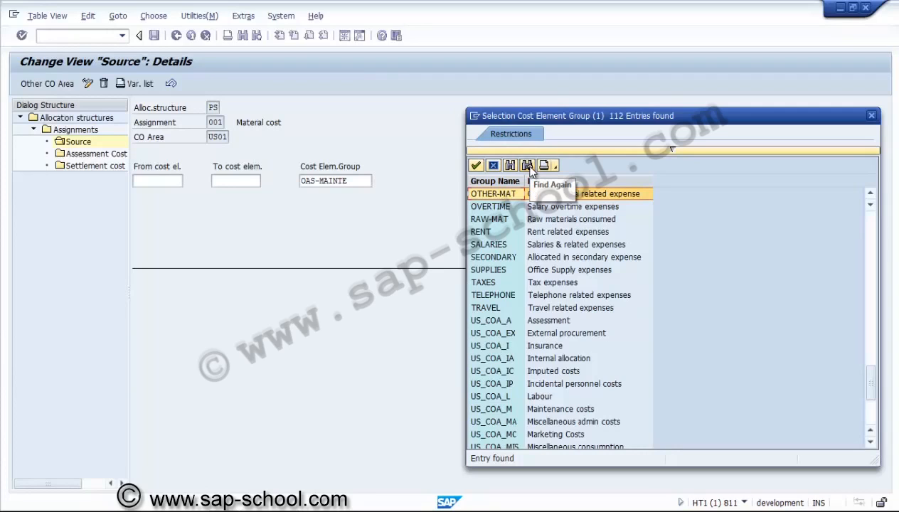
{"action": "left_click", "coordinate": [527, 165]}
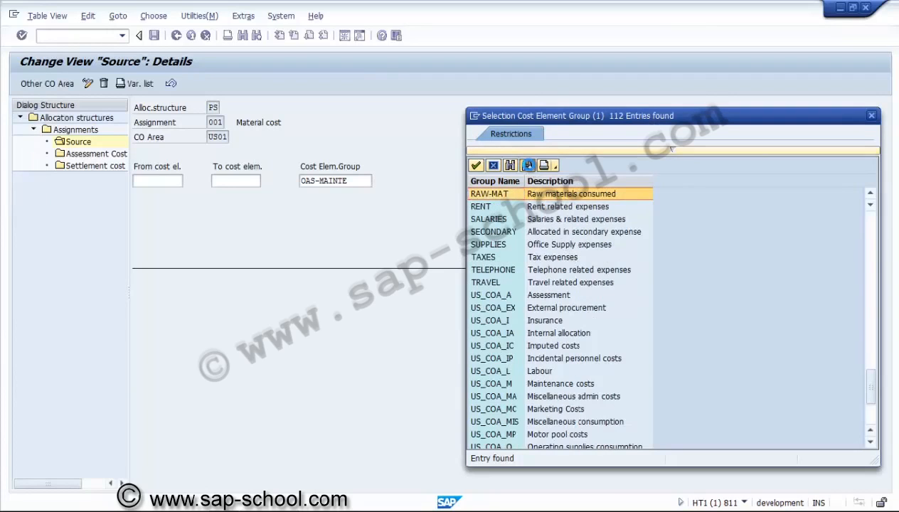
{"action": "left_click", "coordinate": [528, 165]}
{"action": "left_click", "coordinate": [528, 166]}
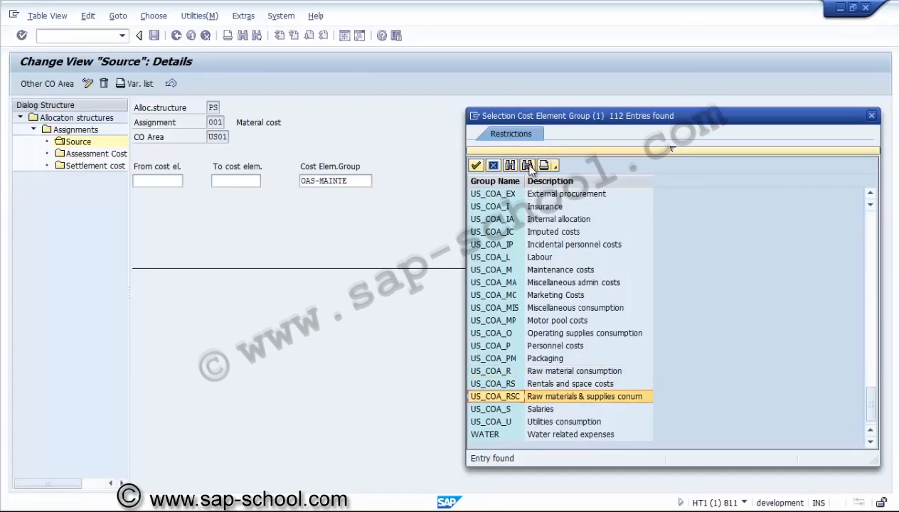
{"action": "left_click", "coordinate": [528, 166]}
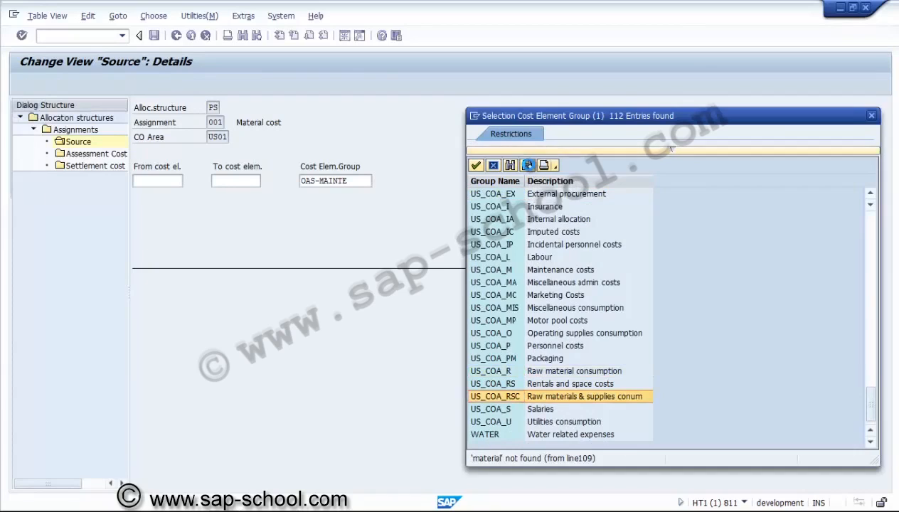
{"action": "left_click", "coordinate": [871, 115]}
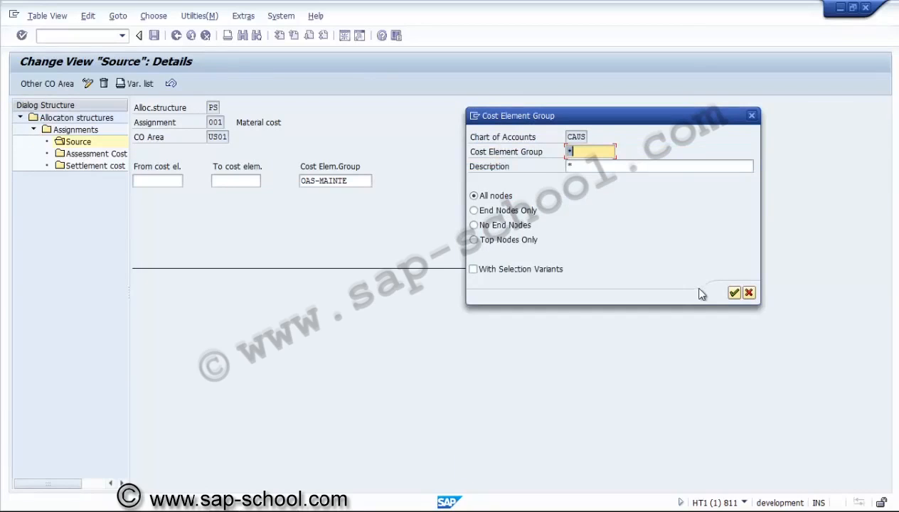
{"action": "left_click", "coordinate": [734, 293]}
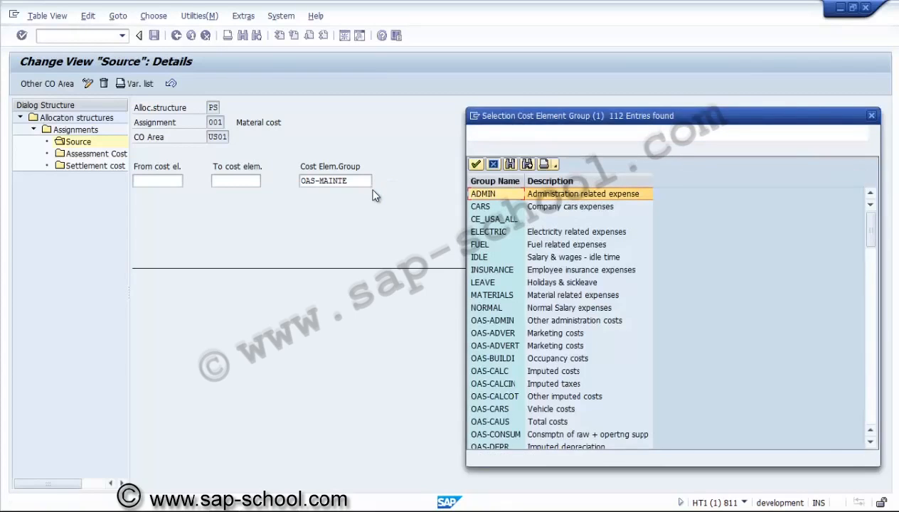
{"action": "left_click", "coordinate": [872, 116]}
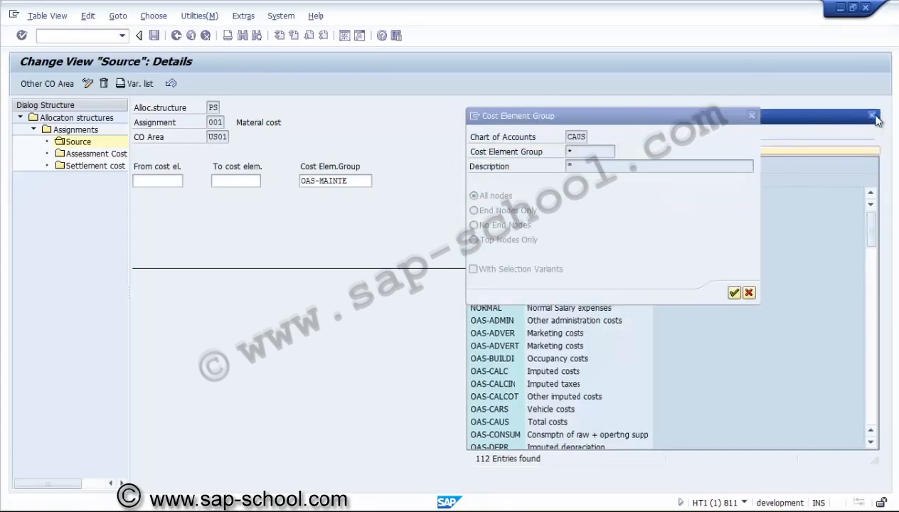
{"action": "left_click", "coordinate": [749, 293]}
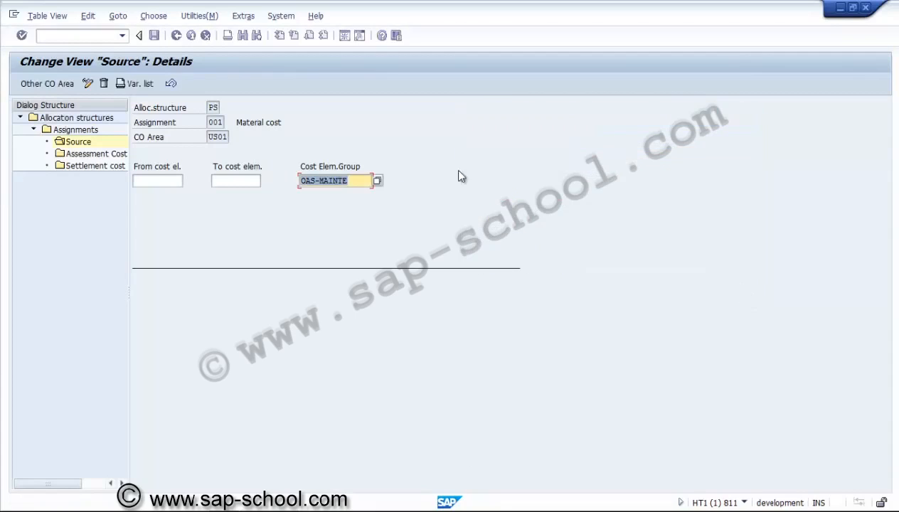
Step: Check the assessment cost elements of assignment 001, and delete receiver category CTR from its settlement cost elements
{"action": "double_click", "coordinate": [120, 154]}
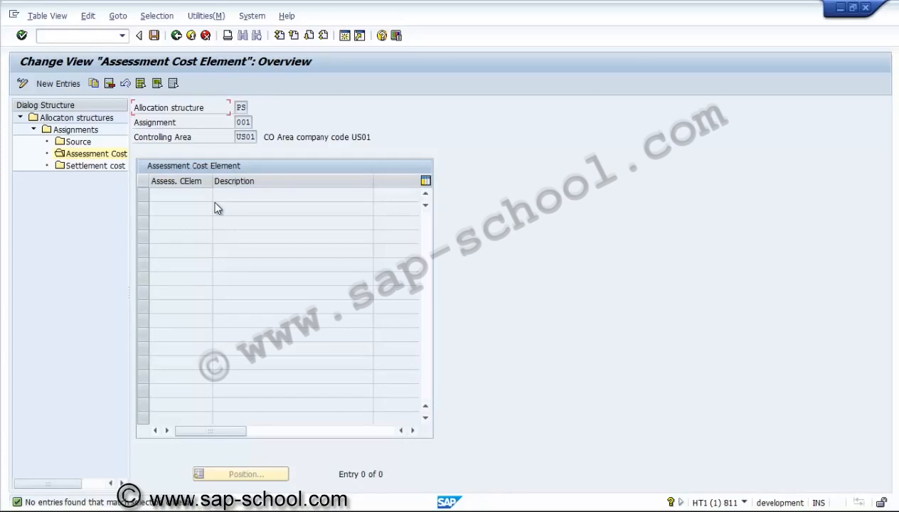
{"action": "double_click", "coordinate": [101, 169]}
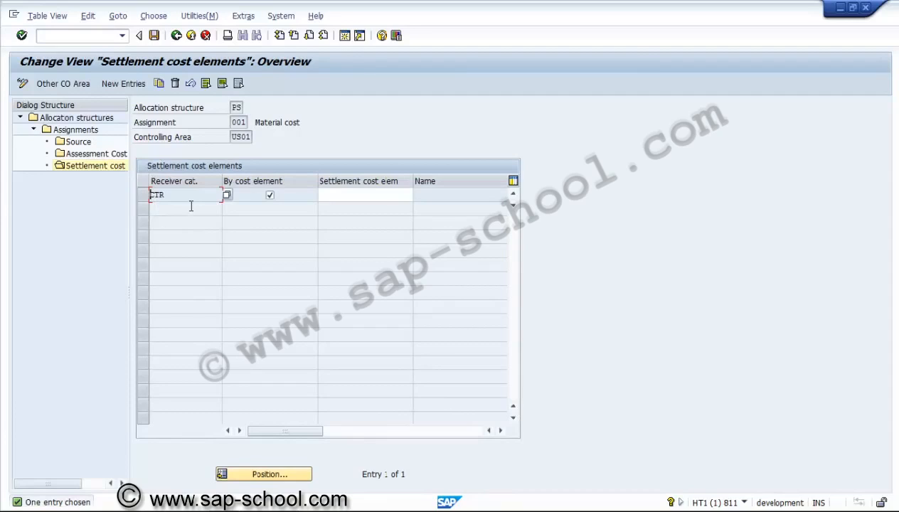
{"action": "left_click", "coordinate": [143, 194]}
{"action": "left_click", "coordinate": [176, 84]}
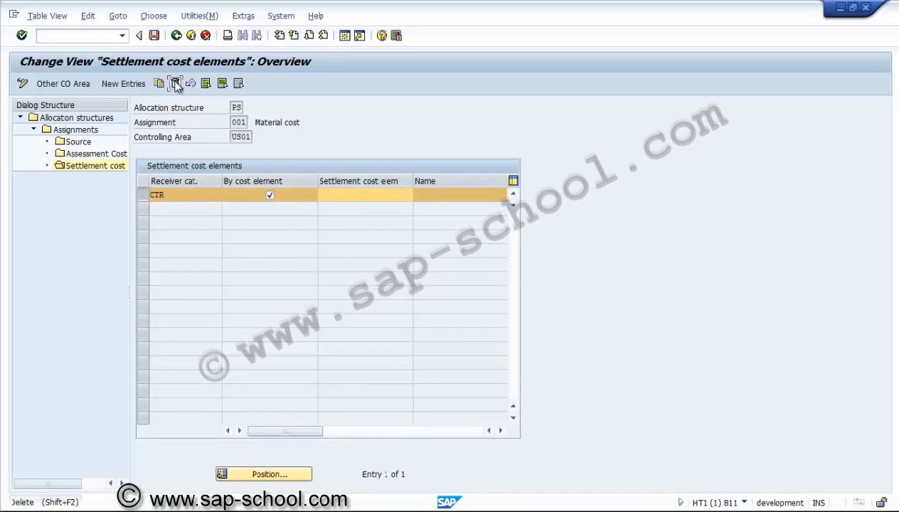
{"action": "left_click", "coordinate": [317, 373]}
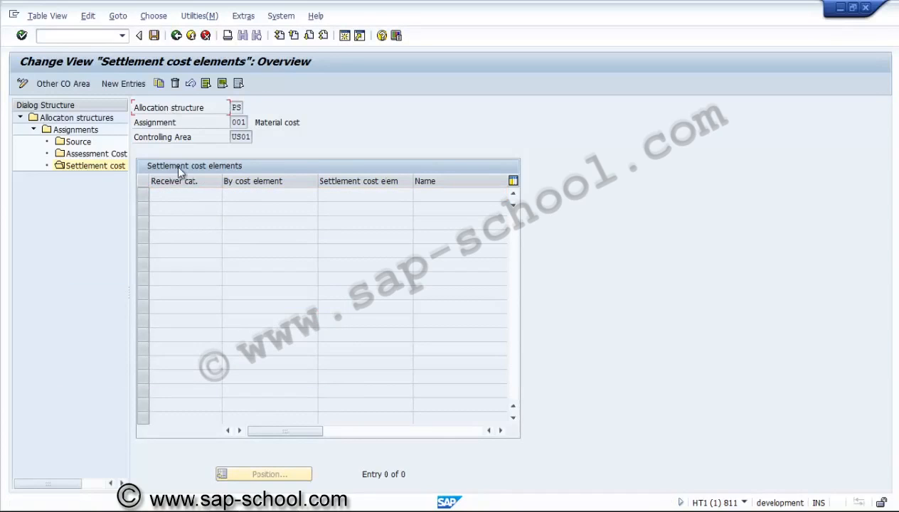
Step: Add receiver categories WBS and FXA to the settlement cost elements of assignment 001, both settled by cost element
{"action": "left_click", "coordinate": [128, 84]}
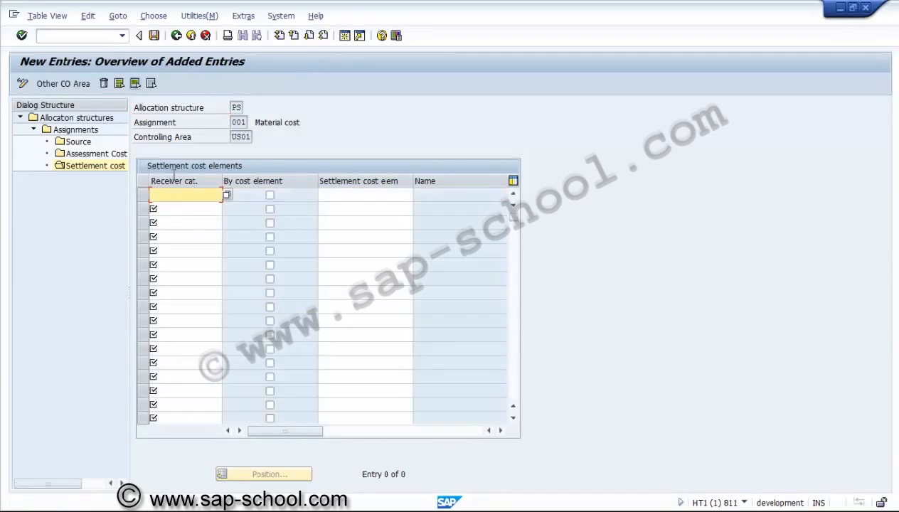
{"action": "left_click", "coordinate": [270, 195]}
{"action": "left_click", "coordinate": [189, 208]}
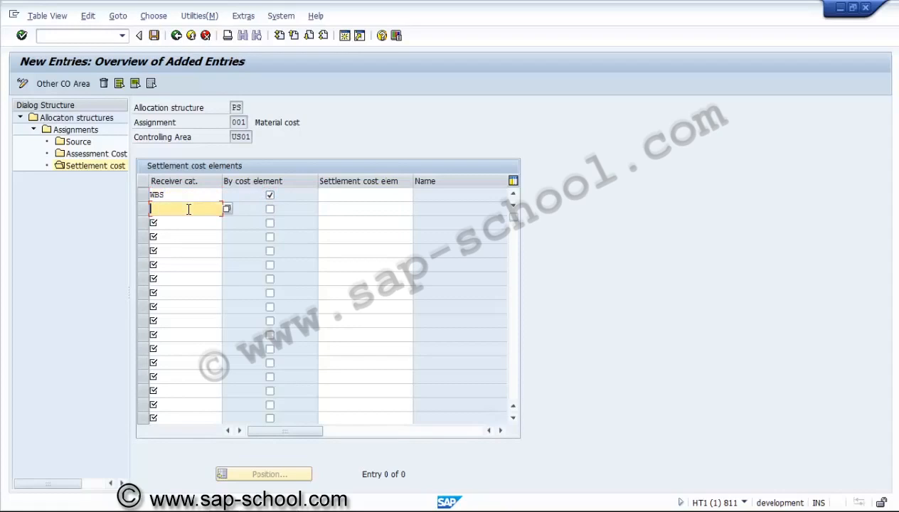
{"action": "type", "text": "FXA"}
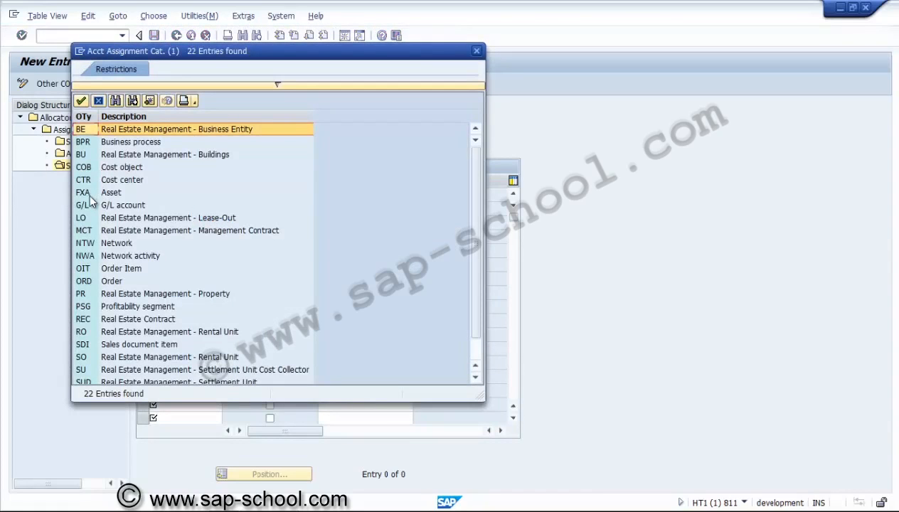
{"action": "double_click", "coordinate": [88, 193]}
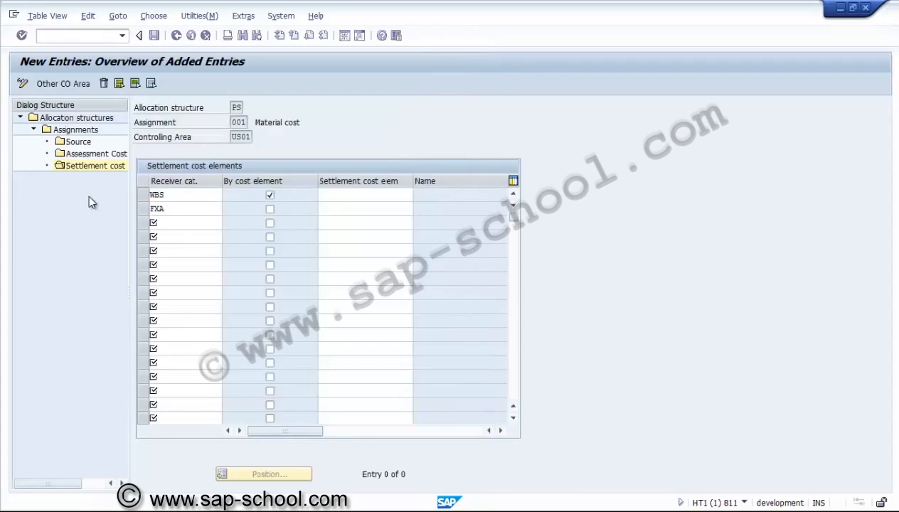
{"action": "left_click", "coordinate": [271, 210]}
{"action": "key", "text": "Return"}
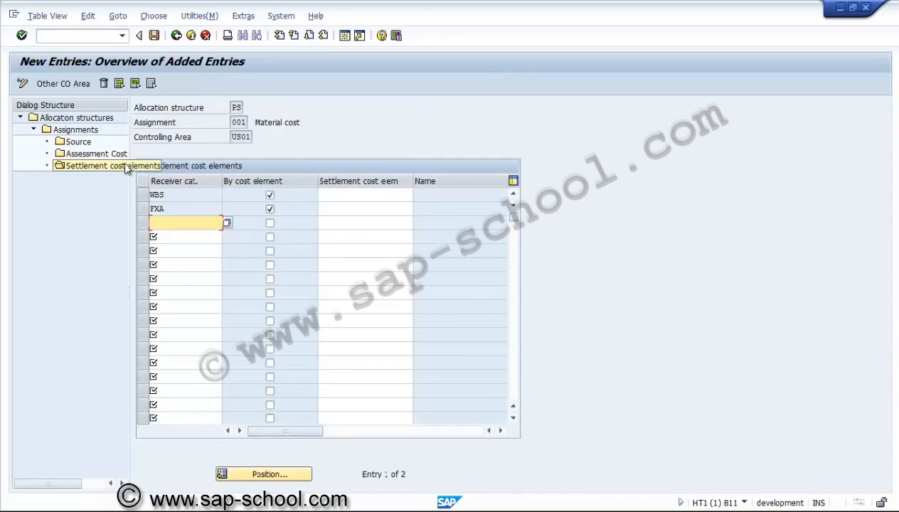
Step: Save the allocation structure under a new customizing request described as "PS - Allocation structure"
{"action": "left_click", "coordinate": [154, 35]}
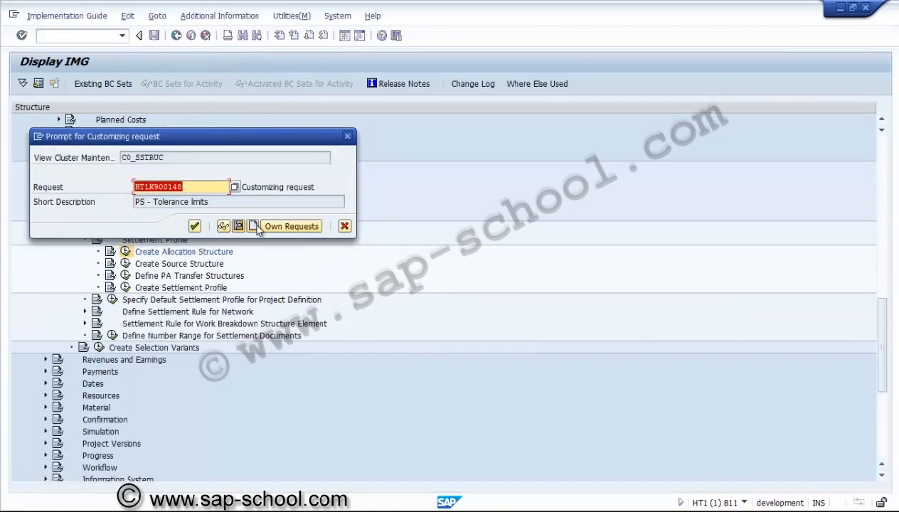
{"action": "left_click", "coordinate": [254, 227]}
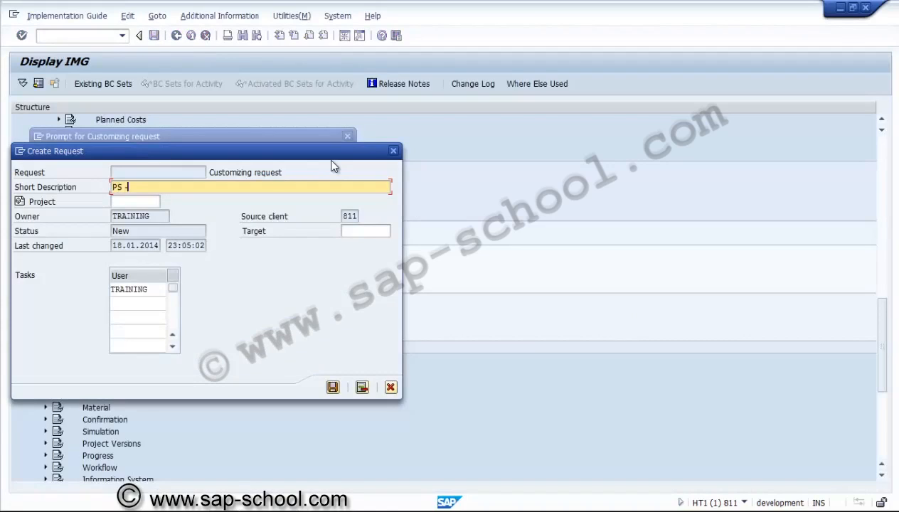
{"action": "type", "text": "PS - AS"}
{"action": "type", "text": "location structure"}
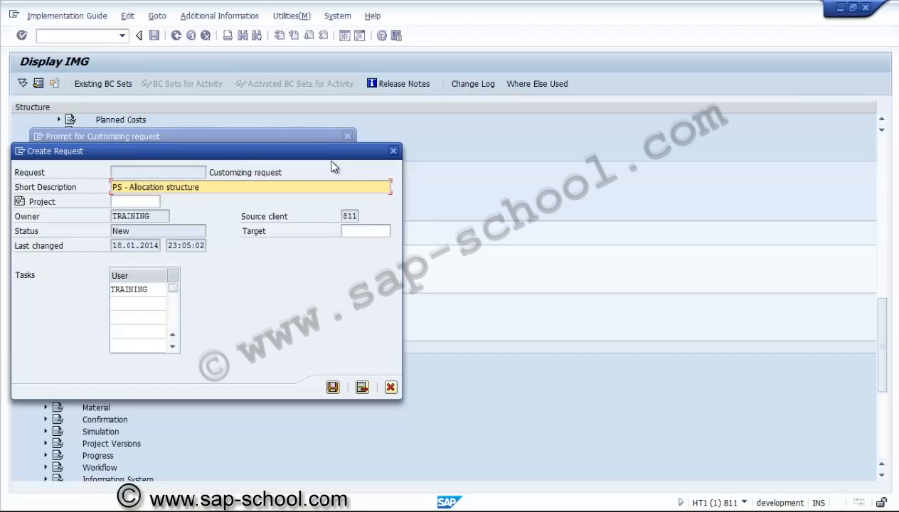
{"action": "left_click", "coordinate": [333, 387]}
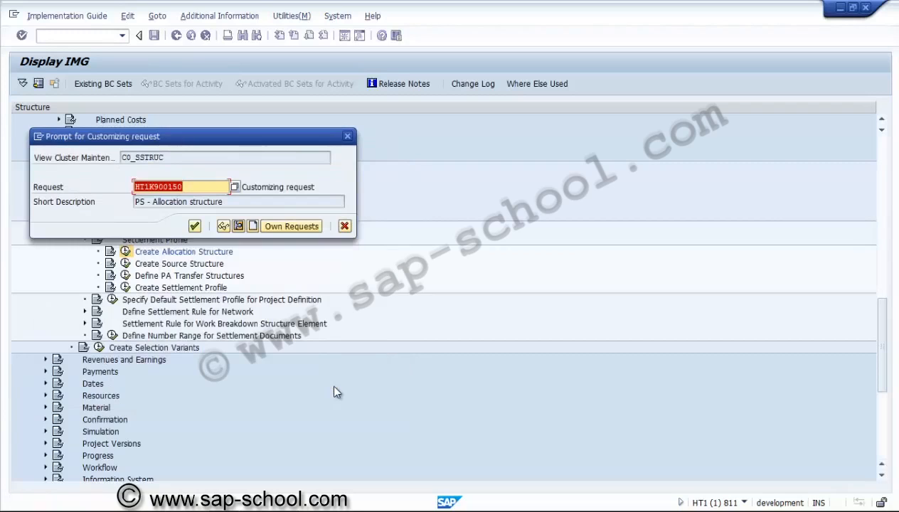
{"action": "left_click", "coordinate": [194, 227]}
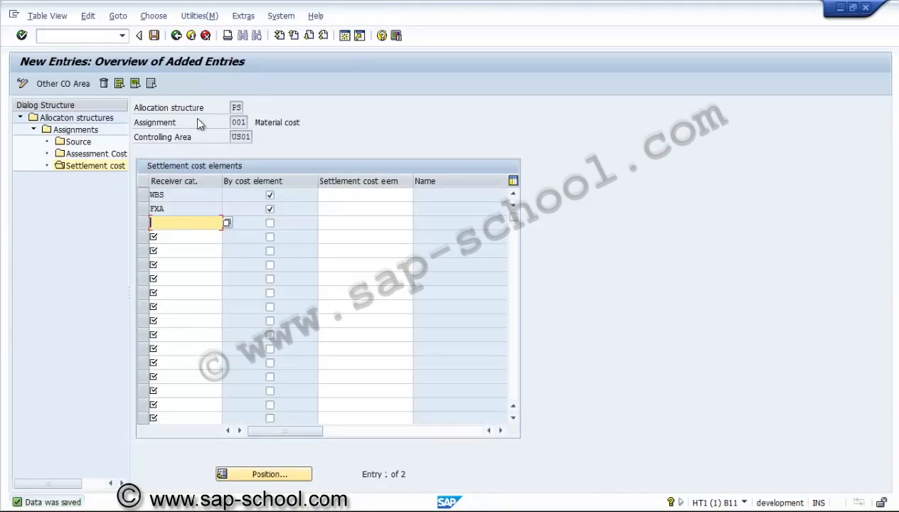
Step: Leave the PS allocation structure and return to the implementation guide's settlement profile activities
{"action": "left_click", "coordinate": [176, 36]}
{"action": "left_click", "coordinate": [176, 36]}
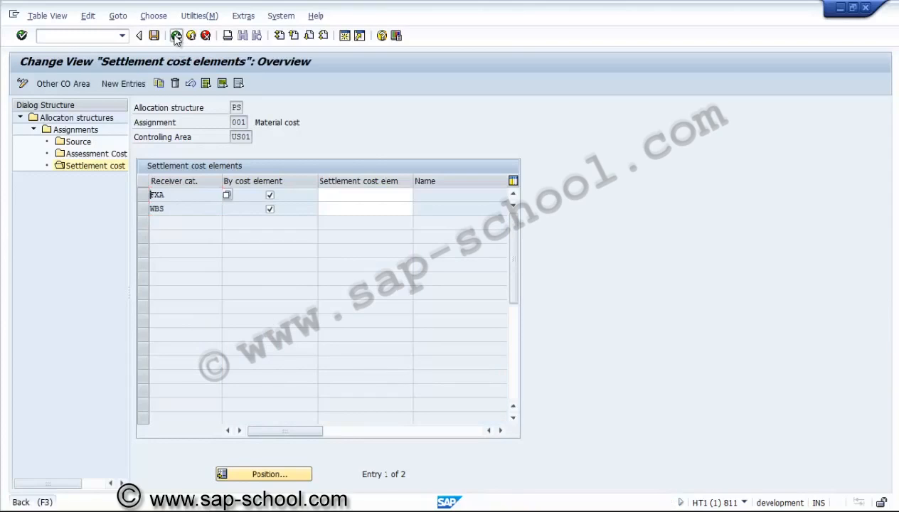
{"action": "left_click", "coordinate": [176, 37]}
{"action": "left_click", "coordinate": [175, 36]}
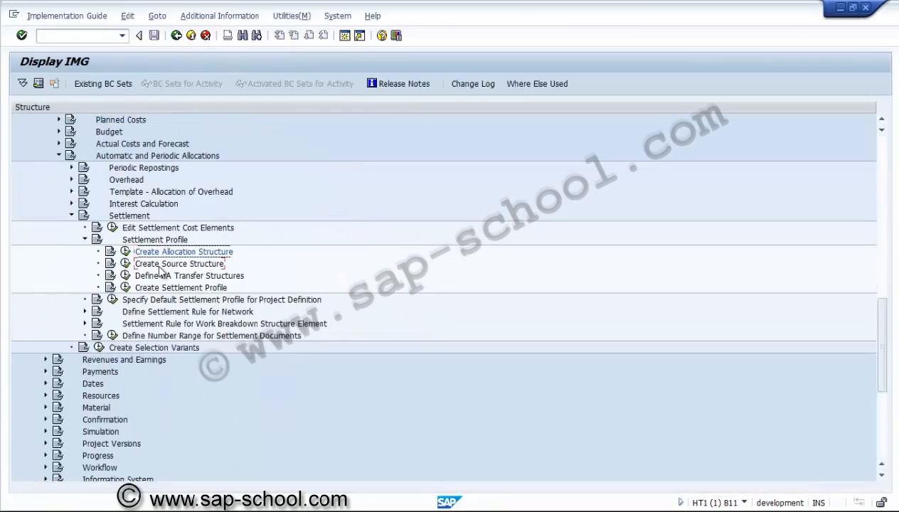
Step: Check the source structures overview for existing entries, and return to the implementation guide
{"action": "left_click", "coordinate": [159, 265]}
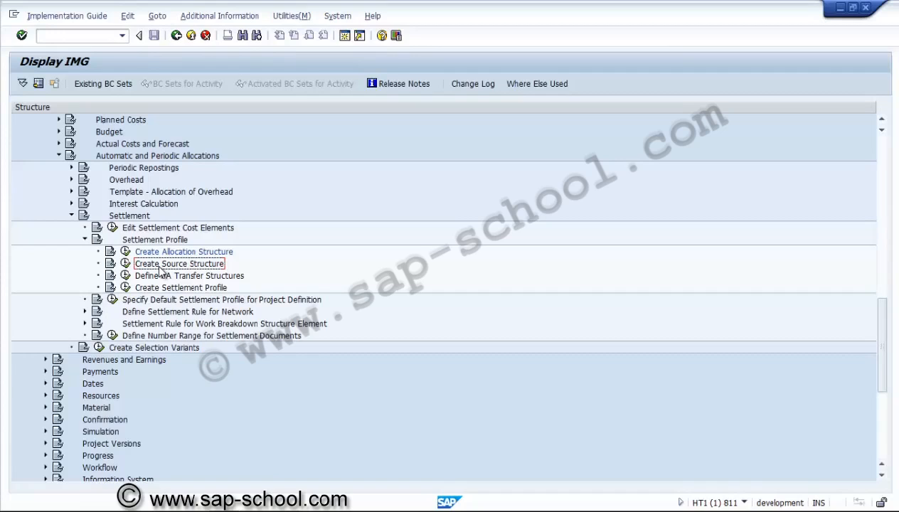
{"action": "left_click", "coordinate": [126, 263]}
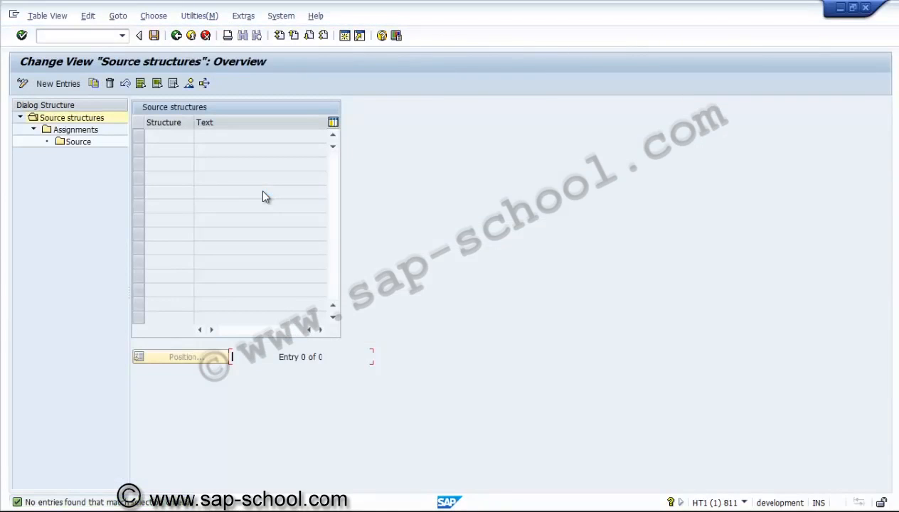
{"action": "left_click", "coordinate": [176, 38]}
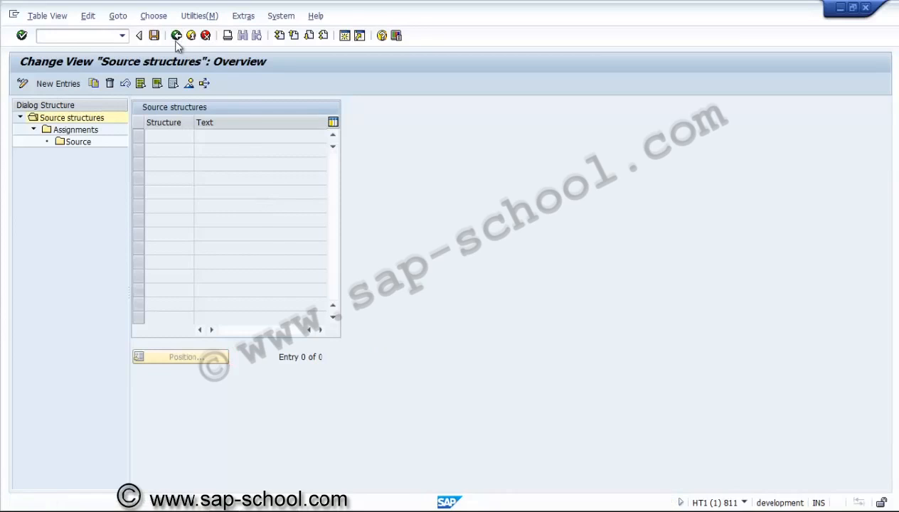
Step: Open the Create Settlement Profile activity in the Project System settlement customizing
{"action": "left_click", "coordinate": [127, 288]}
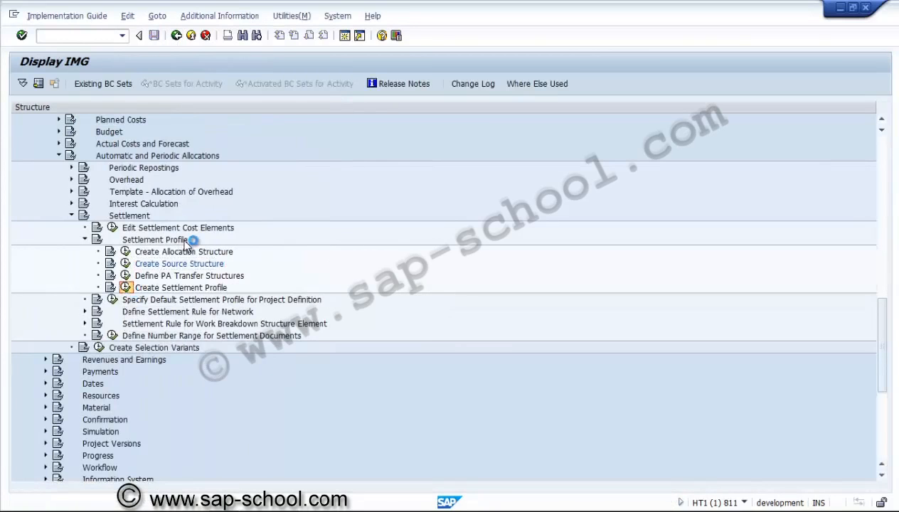
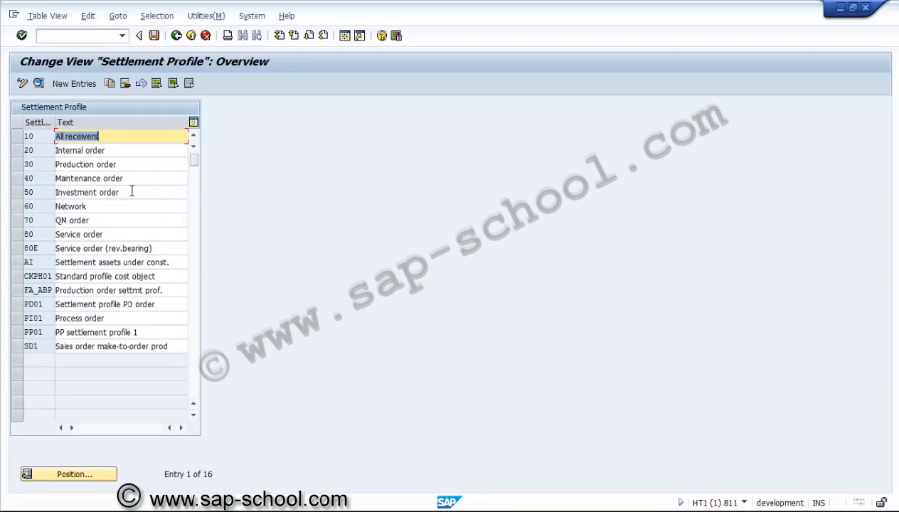
Step: Examine the details of the Network settlement profile 60, and return to the settlement profile overview
{"action": "left_click", "coordinate": [84, 178]}
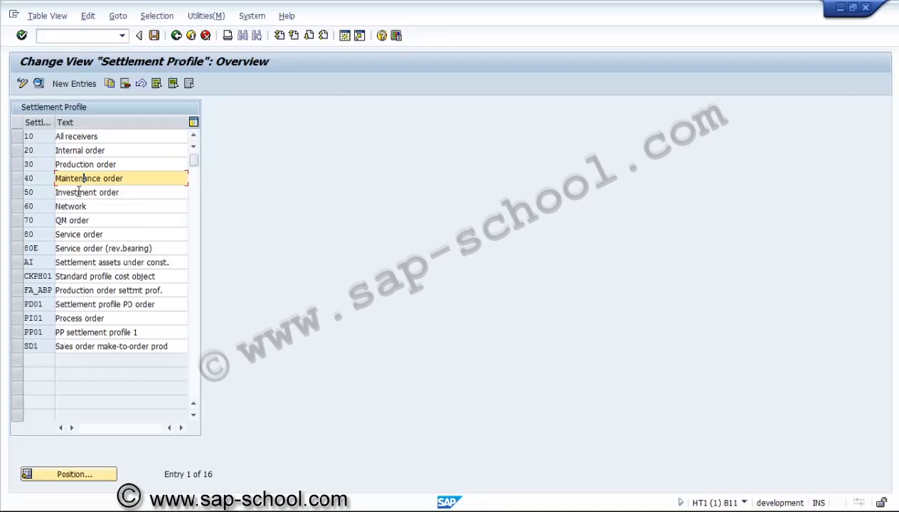
{"action": "left_click", "coordinate": [79, 192]}
{"action": "left_click", "coordinate": [74, 206]}
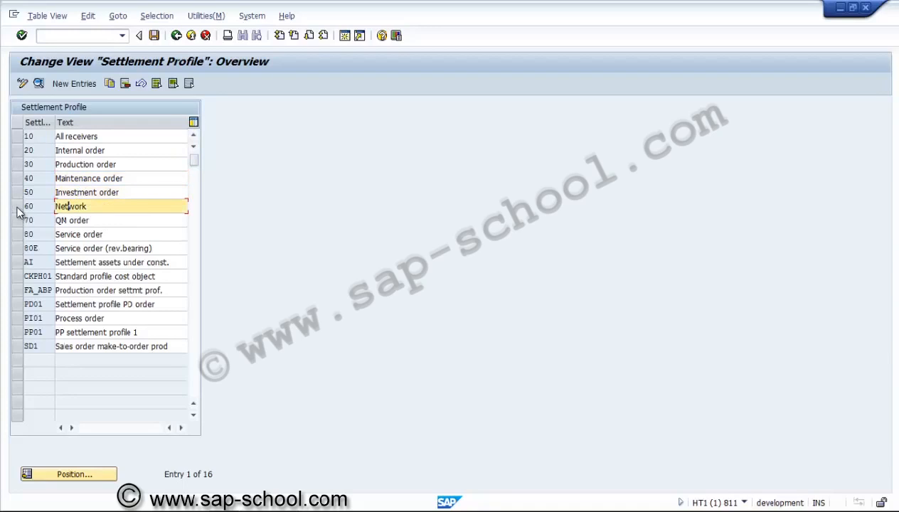
{"action": "left_click", "coordinate": [17, 206]}
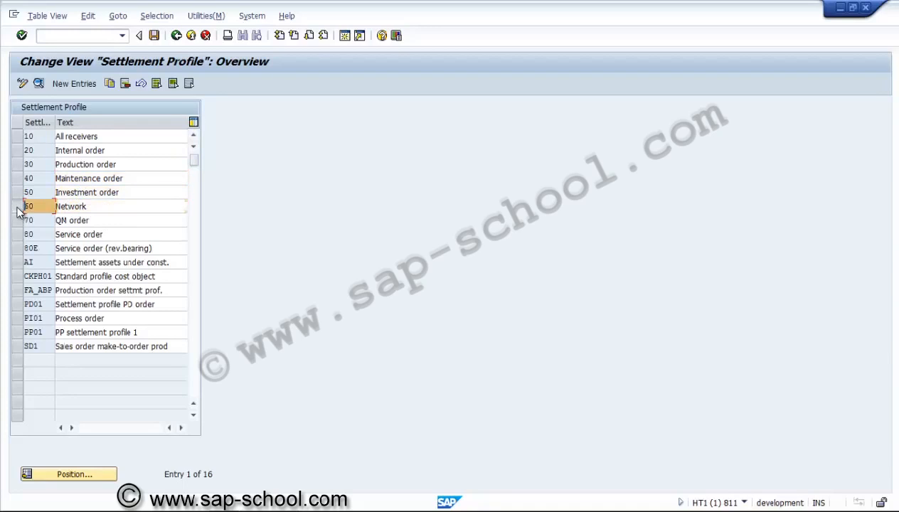
{"action": "left_click", "coordinate": [39, 82]}
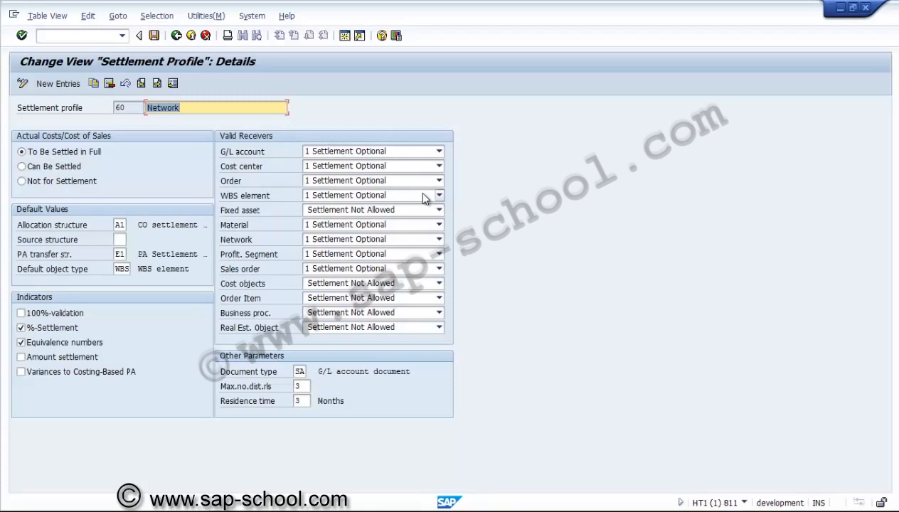
{"action": "key", "text": "F3"}
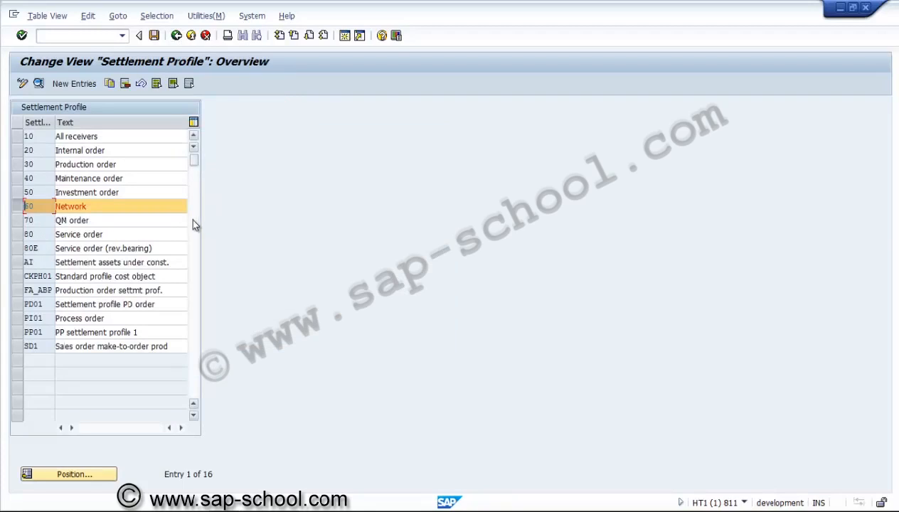
{"action": "left_click", "coordinate": [15, 208]}
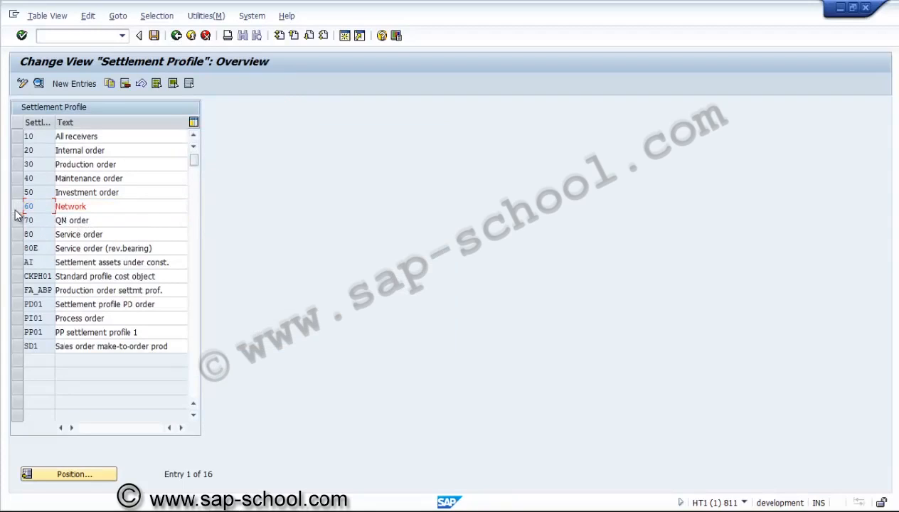
Step: Open the details of settlement profile AI and review its allocation structure choices and default object type
{"action": "left_click", "coordinate": [16, 263]}
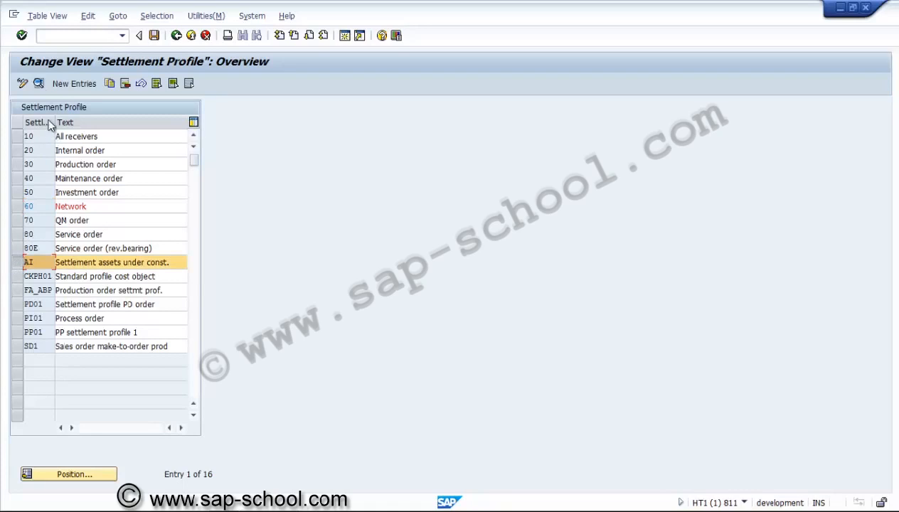
{"action": "left_click", "coordinate": [40, 83]}
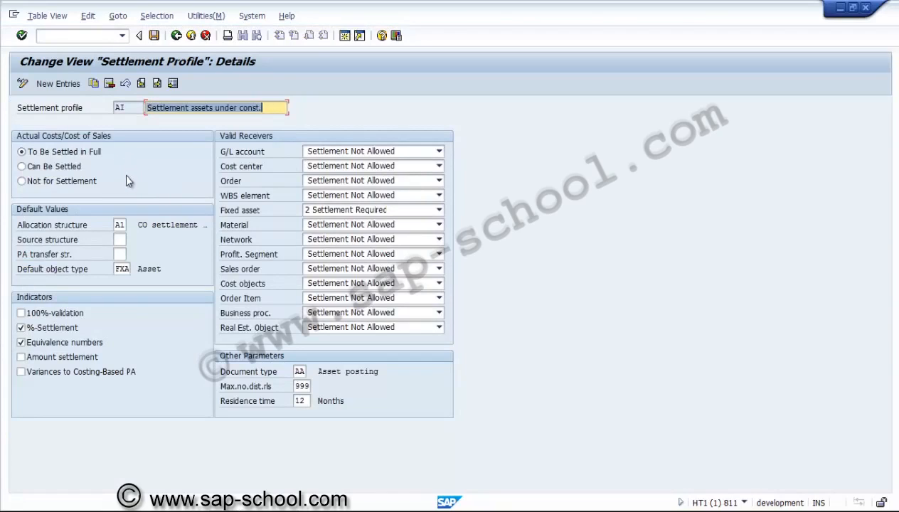
{"action": "left_click", "coordinate": [123, 224]}
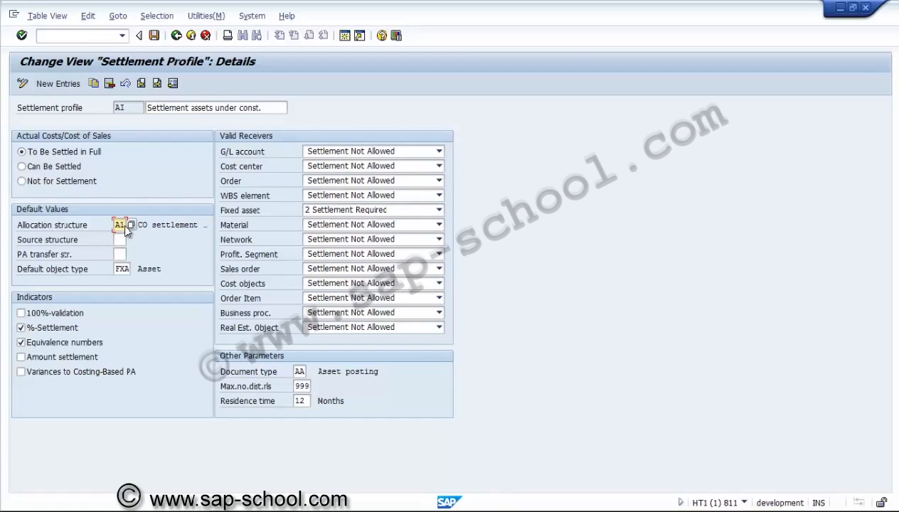
{"action": "left_click", "coordinate": [131, 226]}
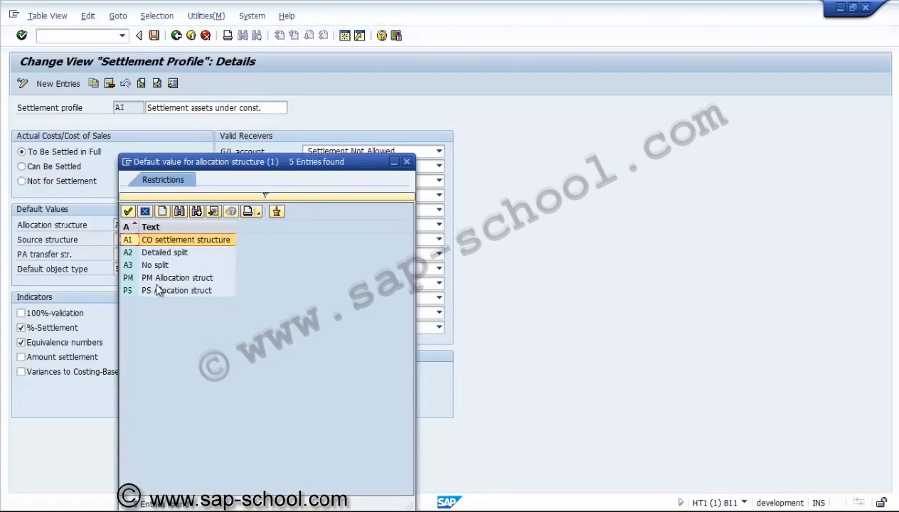
{"action": "left_click", "coordinate": [407, 162]}
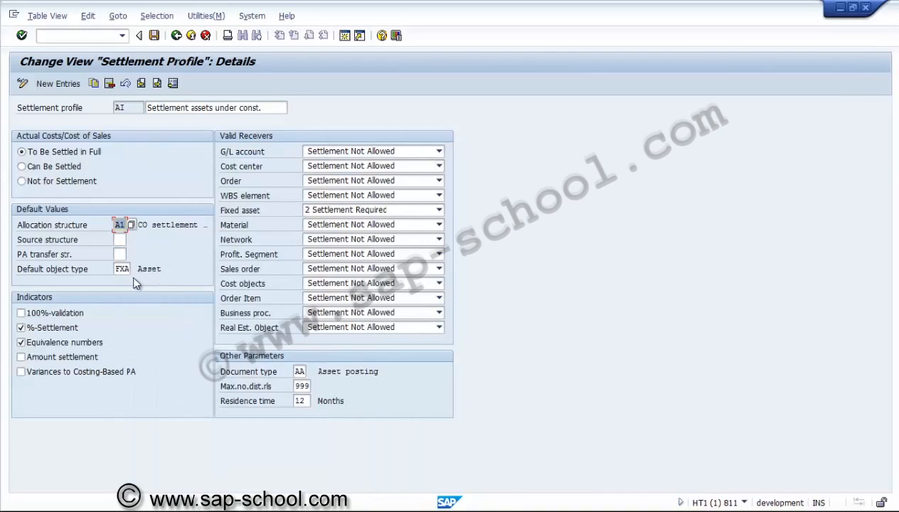
{"action": "left_click", "coordinate": [122, 269]}
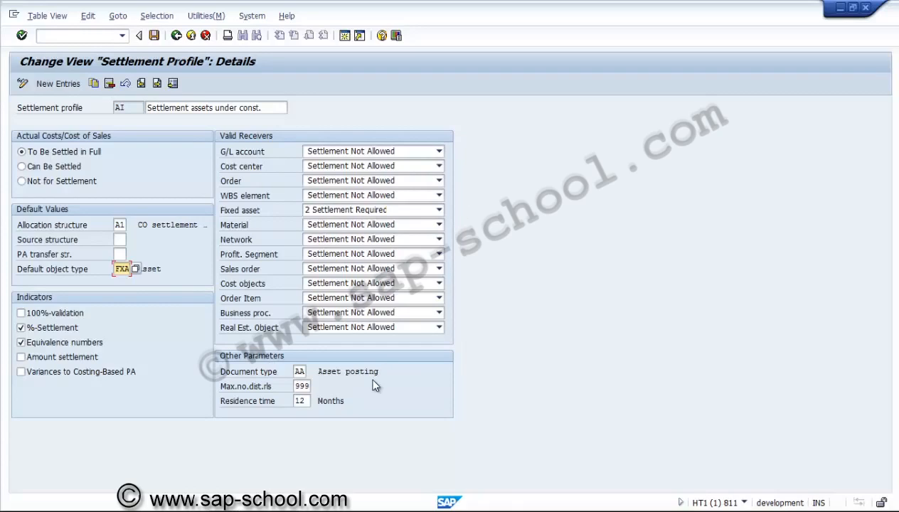
Step: Copy settlement profile AI to a new profile with the key ZPSAUC
{"action": "left_click", "coordinate": [96, 82]}
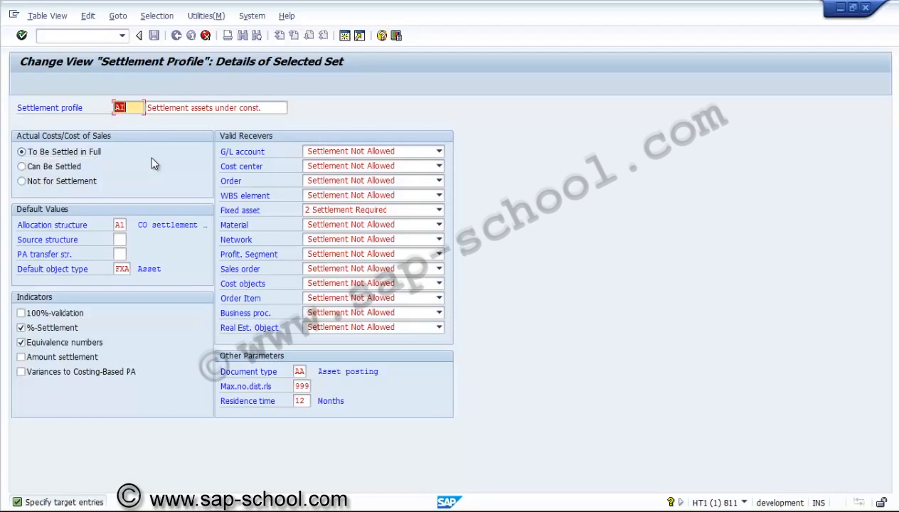
{"action": "type", "text": "Zpa"}
{"action": "key", "text": "BackSpace"}
{"action": "key", "text": "BackSpace"}
{"action": "type", "text": "PSauc"}
{"action": "key", "text": "BackSpace"}
{"action": "key", "text": "BackSpace"}
{"action": "key", "text": "BackSpace"}
{"action": "type", "text": "AUC"}
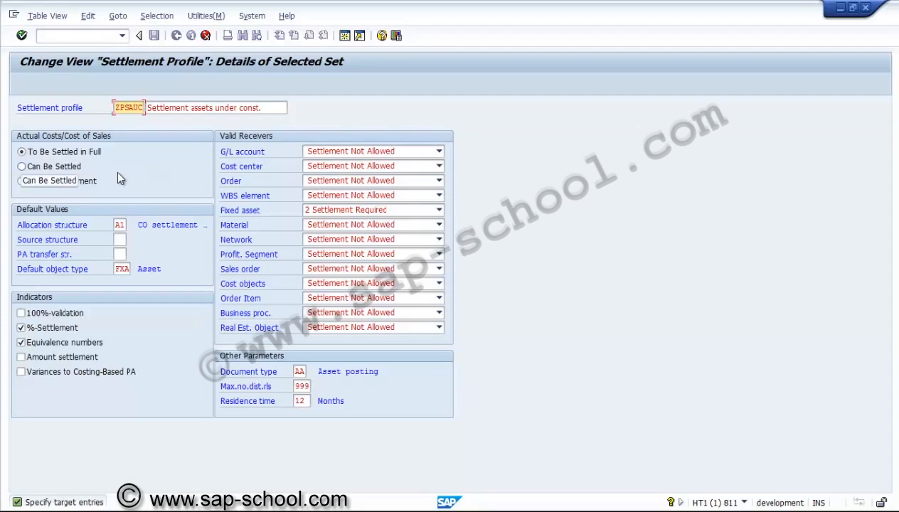
Step: Set the new profile's default allocation structure to PS and enable the 100%-validation and Amount settlement indicators
{"action": "left_click", "coordinate": [119, 225]}
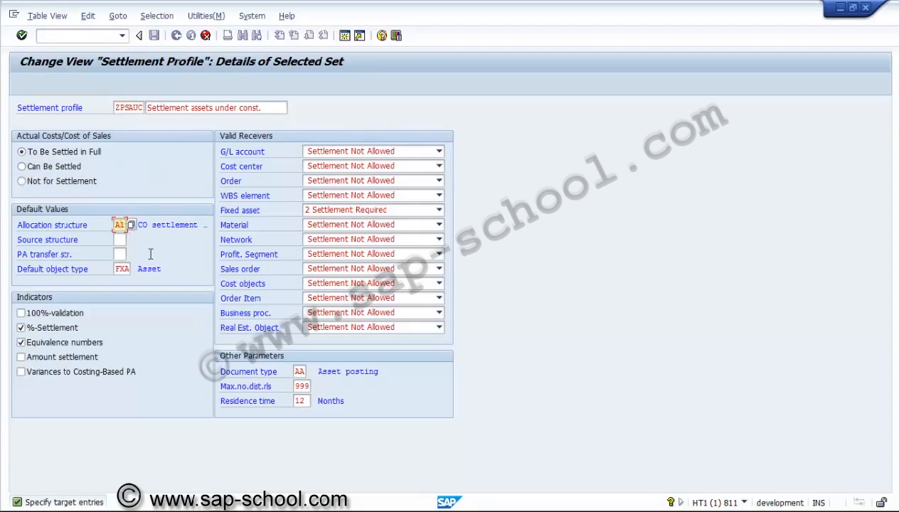
{"action": "key", "text": "BackSpace"}
{"action": "key", "text": "BackSpace"}
{"action": "type", "text": "ps"}
{"action": "left_click", "coordinate": [44, 312]}
{"action": "left_click", "coordinate": [44, 362]}
Step: Set the Fixed asset receiver to Settlement Optional and confirm the copied profile
{"action": "left_click", "coordinate": [385, 212]}
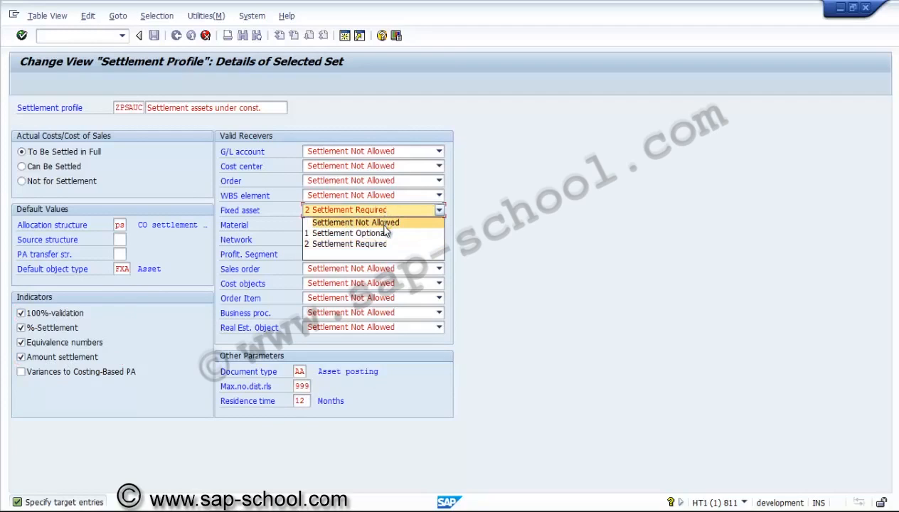
{"action": "left_click", "coordinate": [384, 234]}
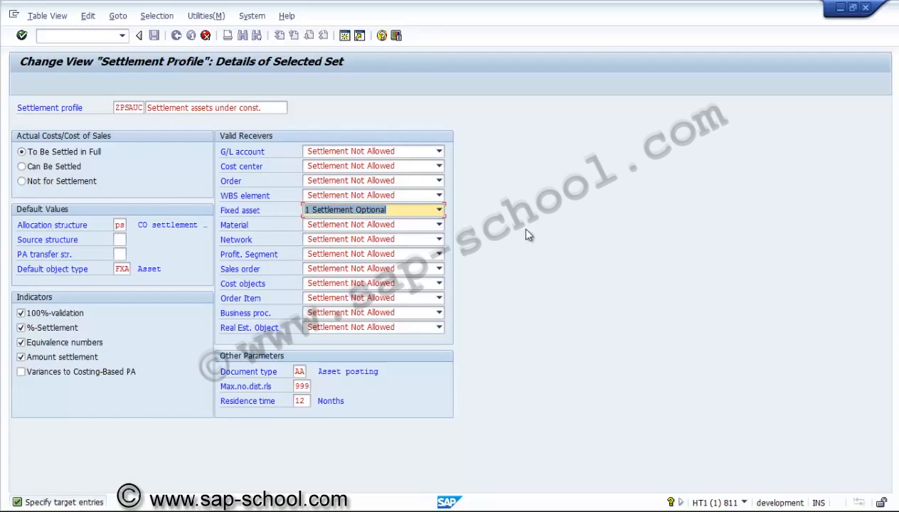
{"action": "key", "text": "Return"}
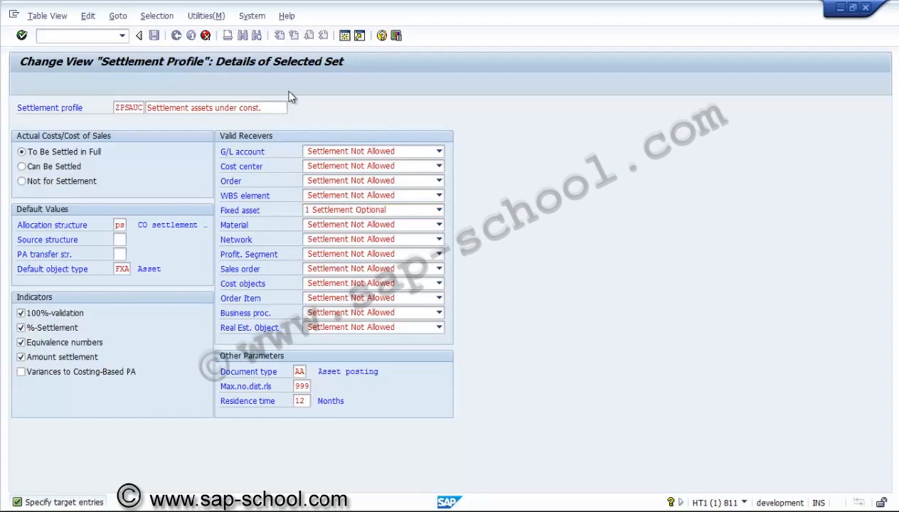
Step: Save the ZPSAUC settlement profile under a new customizing request described as "PS - Settlement profile"
{"action": "left_click", "coordinate": [153, 35]}
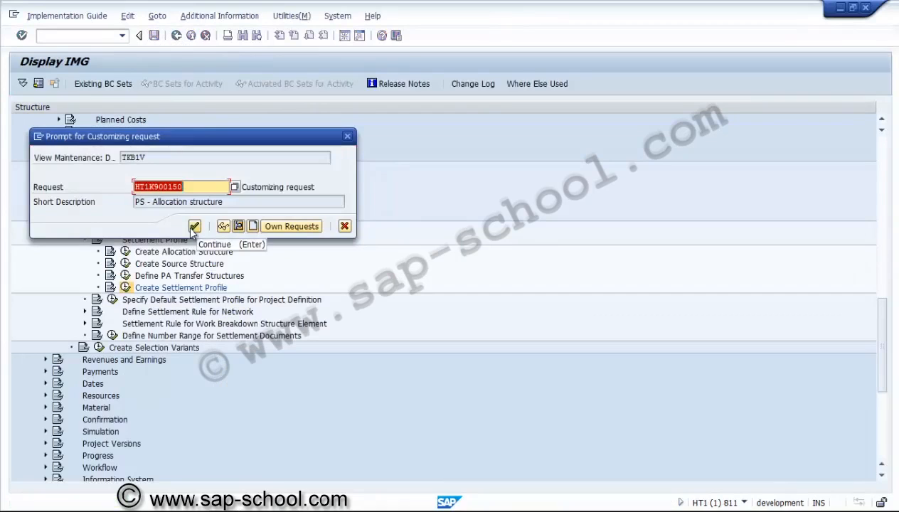
{"action": "left_click", "coordinate": [238, 225]}
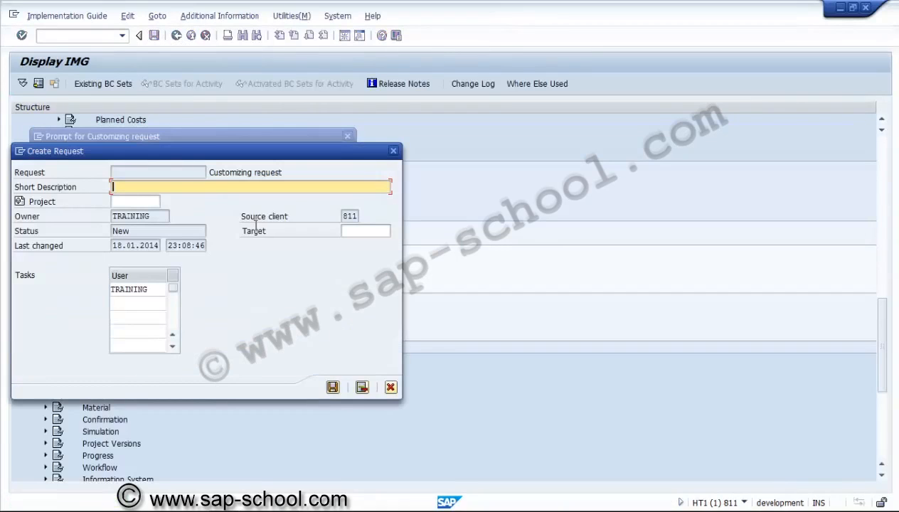
{"action": "type", "text": "PS - Settlement profile"}
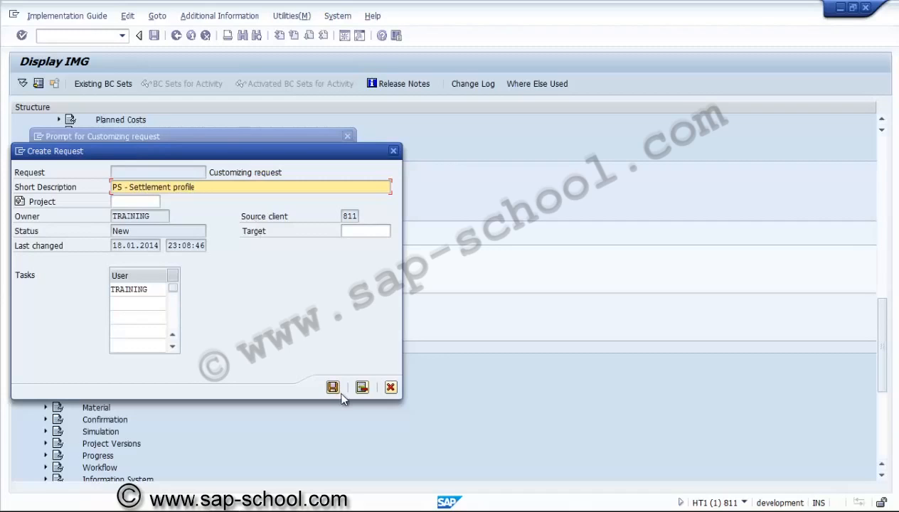
{"action": "left_click", "coordinate": [333, 389]}
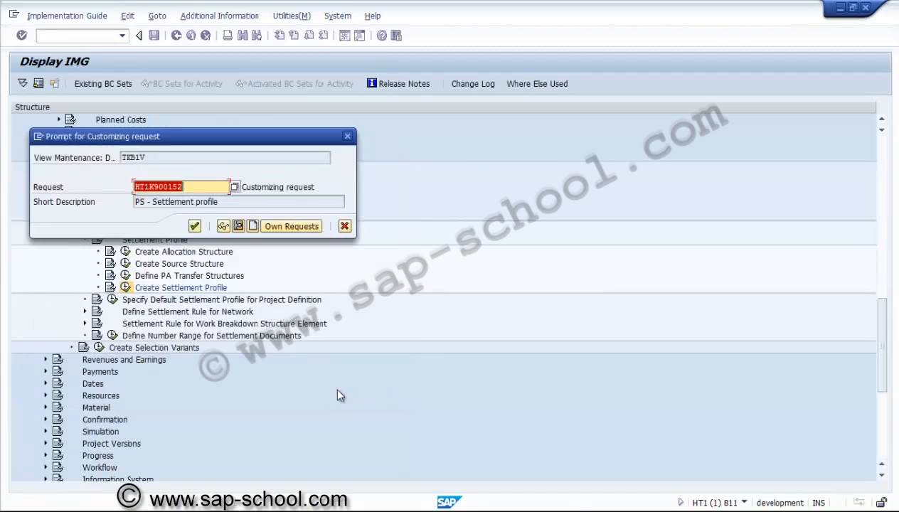
{"action": "left_click", "coordinate": [196, 228]}
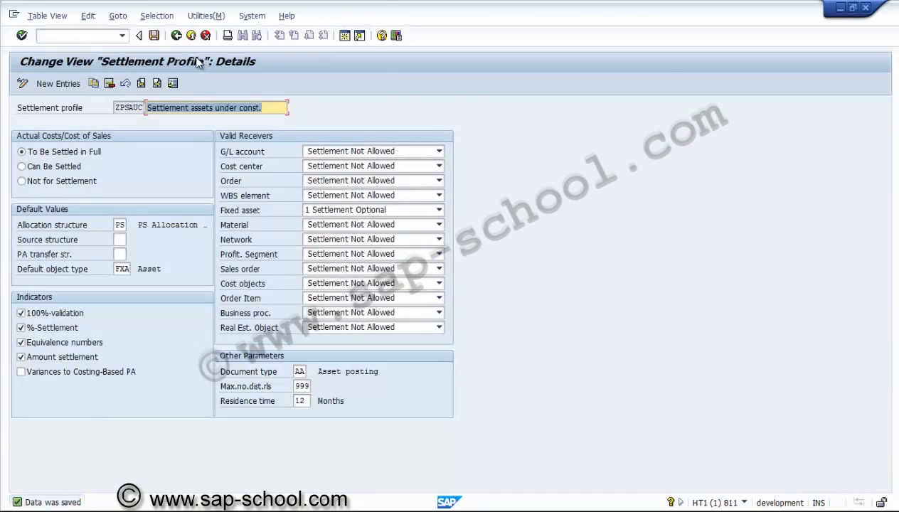
Step: Leave the ZPSAUC profile and the settlement profile overview to return to the implementation guide
{"action": "left_click", "coordinate": [136, 106]}
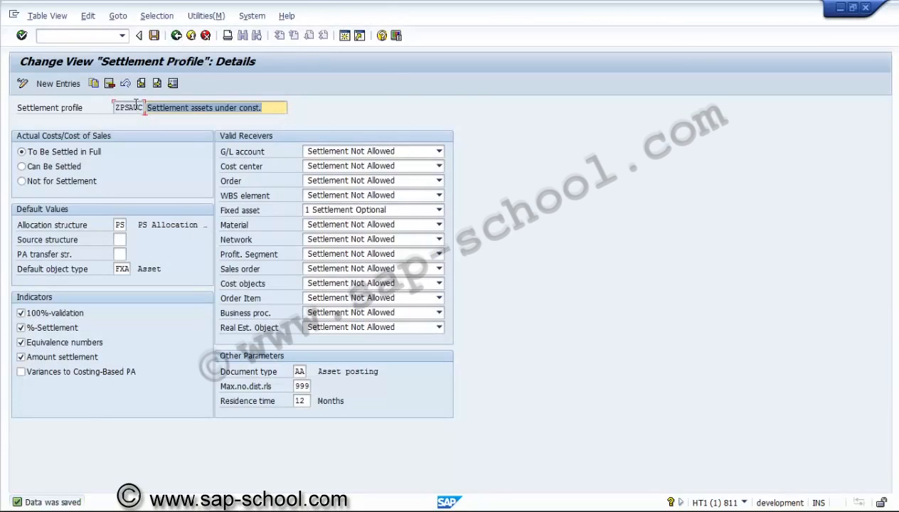
{"action": "left_click", "coordinate": [177, 37]}
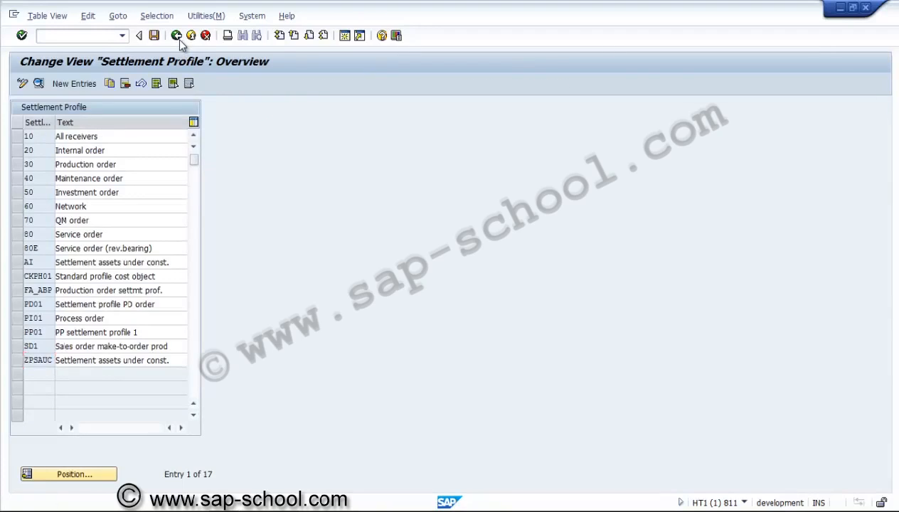
{"action": "left_click", "coordinate": [177, 36]}
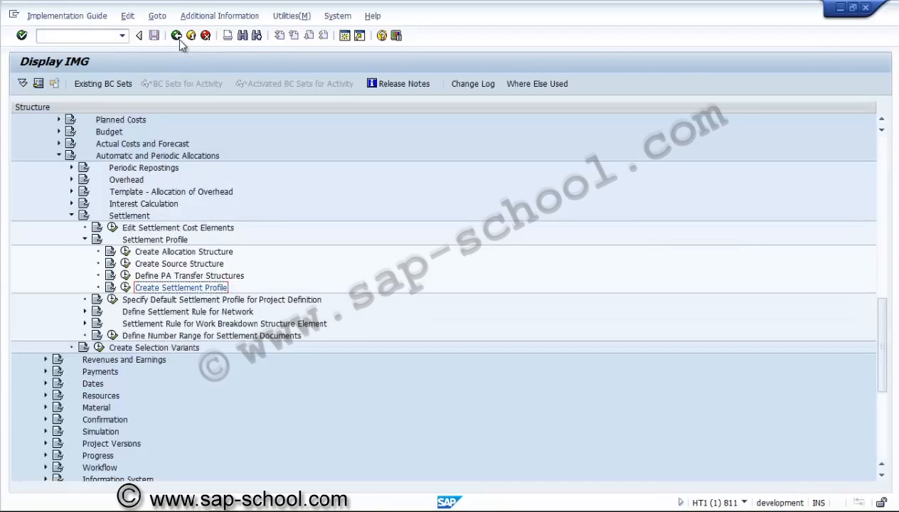
Step: Open the Determine Strategy for Settlement Rule activity under Settlement Rule for Work Breakdown Structure Element
{"action": "left_click", "coordinate": [85, 239]}
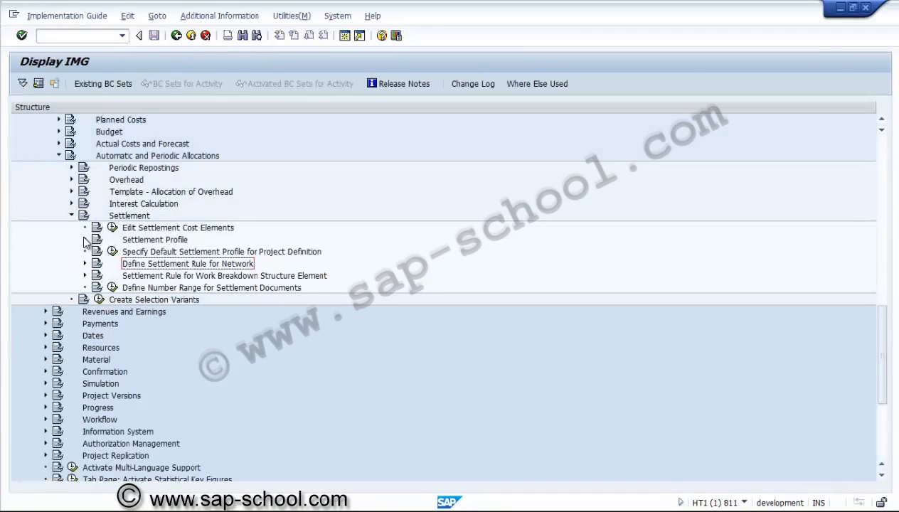
{"action": "left_click", "coordinate": [71, 217]}
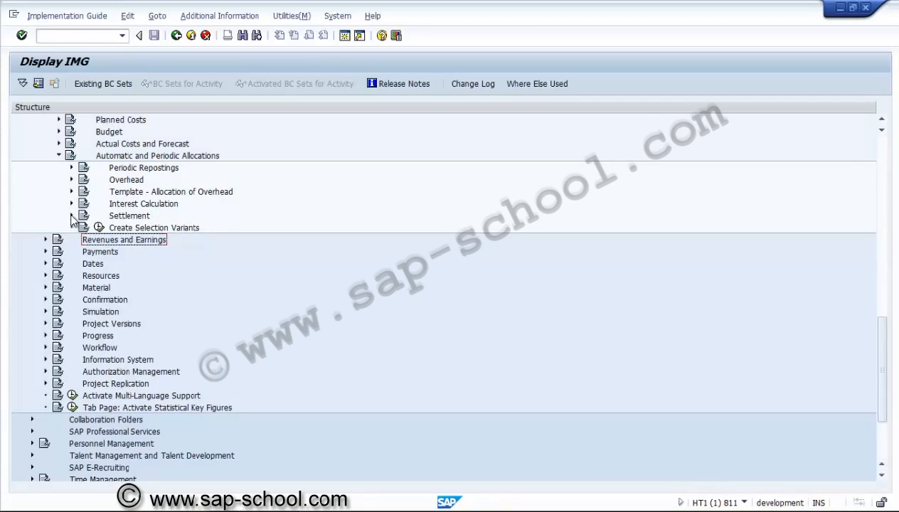
{"action": "left_click", "coordinate": [71, 215]}
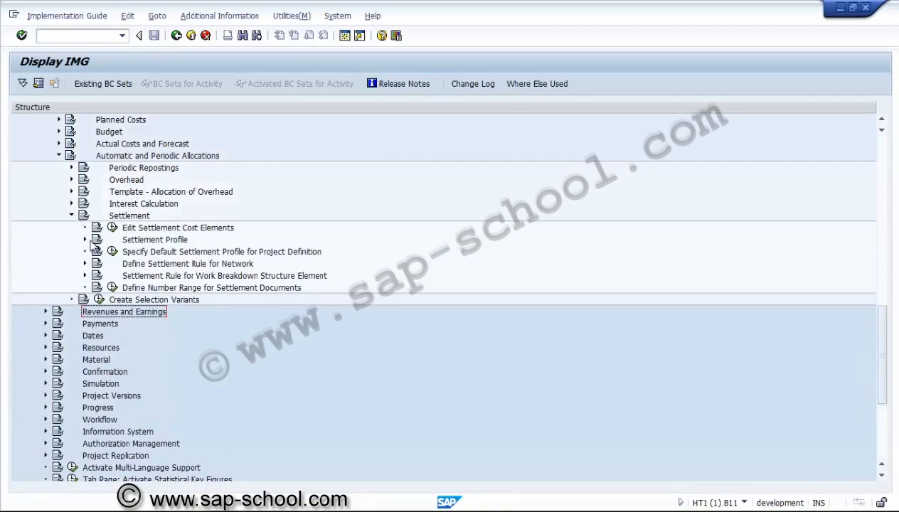
{"action": "left_click", "coordinate": [155, 277]}
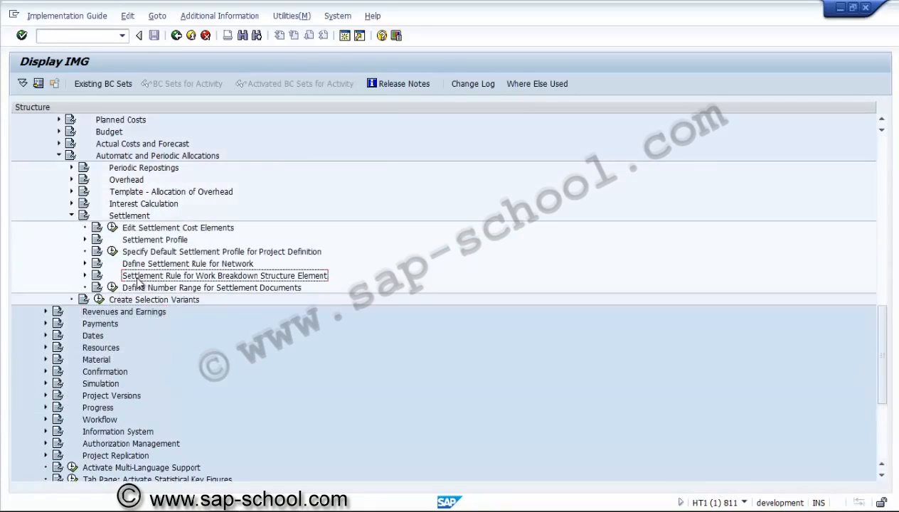
{"action": "left_click", "coordinate": [85, 276]}
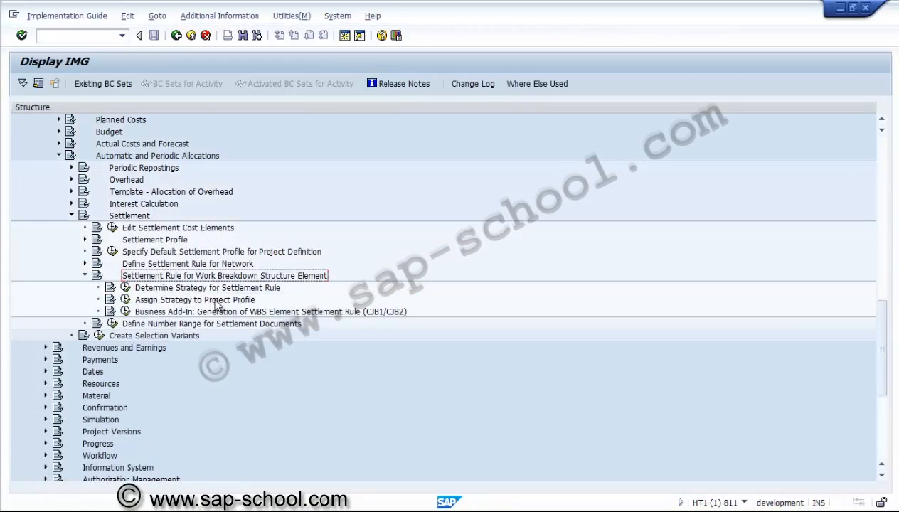
{"action": "left_click", "coordinate": [125, 288]}
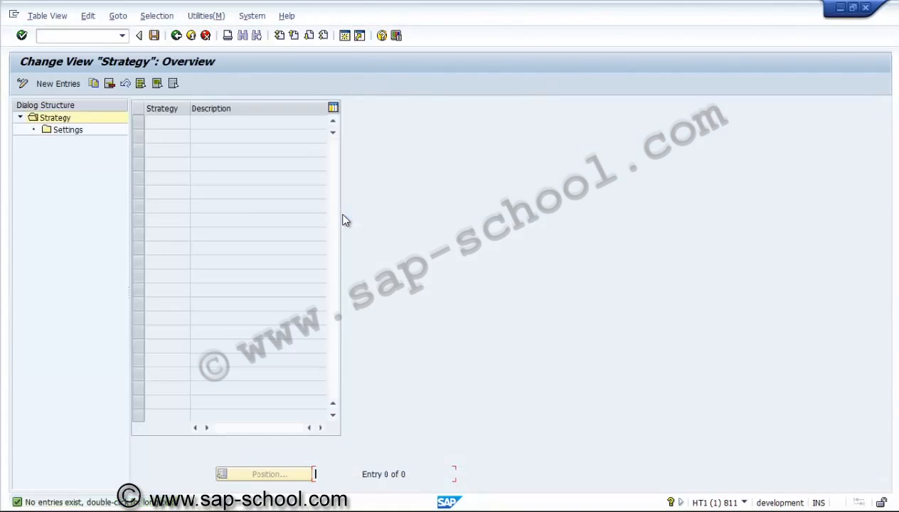
Step: Create strategy 01 with the description "Settlement strategy"
{"action": "left_click", "coordinate": [72, 88]}
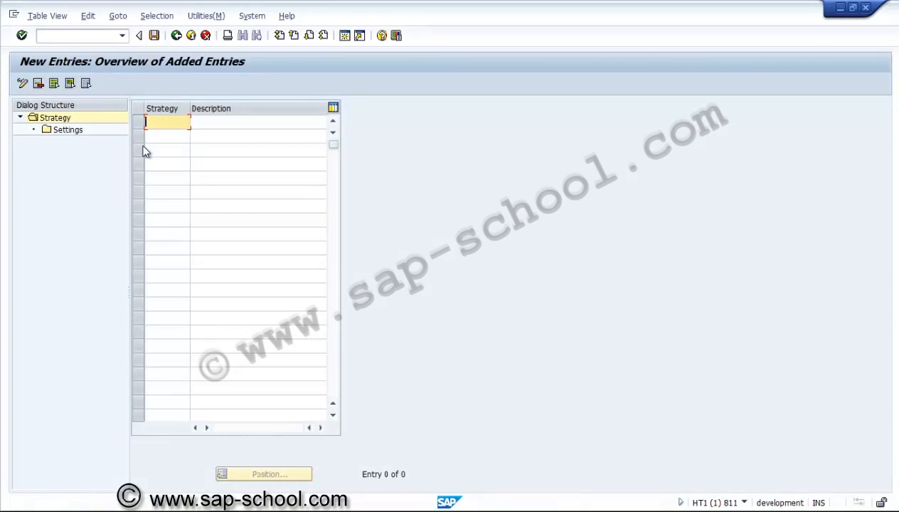
{"action": "type", "text": "01"}
{"action": "left_click", "coordinate": [222, 123]}
{"action": "type", "text": "Se"}
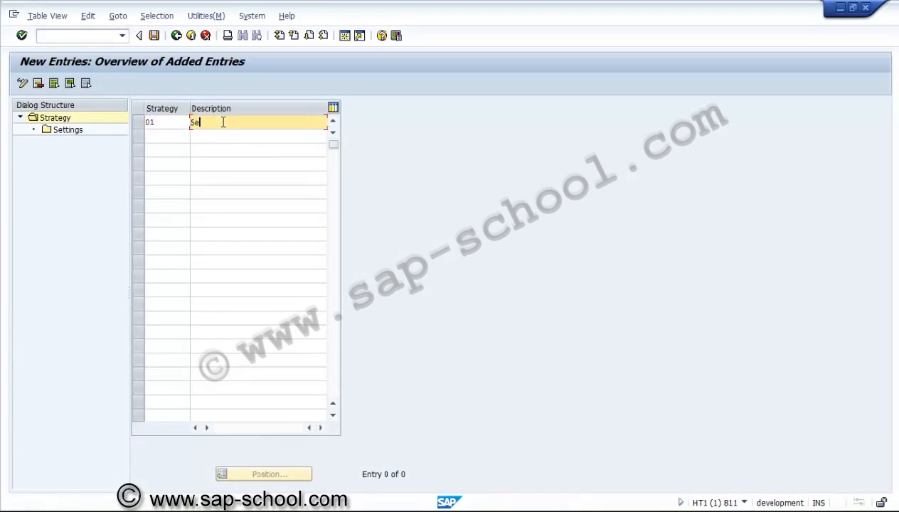
{"action": "type", "text": "ttlement strategy"}
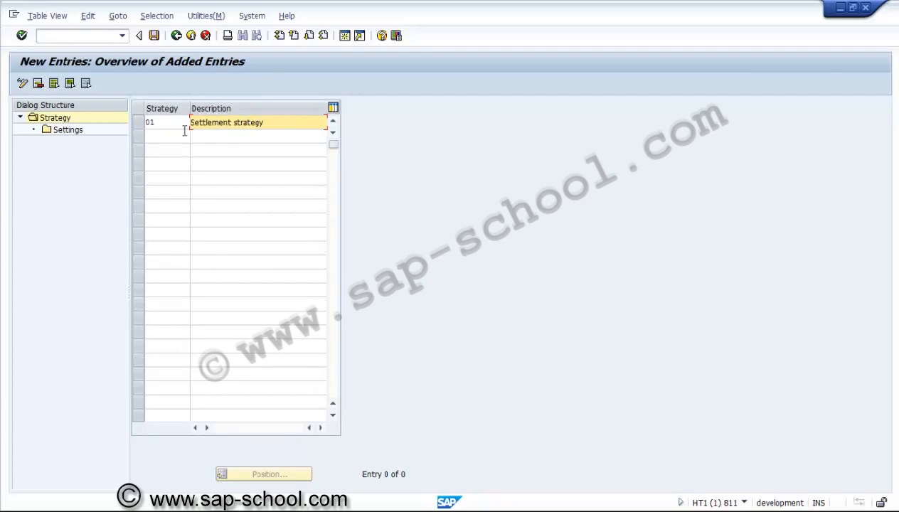
{"action": "key", "text": "Return"}
Step: Add a settings entry under strategy 01 for the AA element category with the Org.ch... option enabled
{"action": "left_click", "coordinate": [138, 123]}
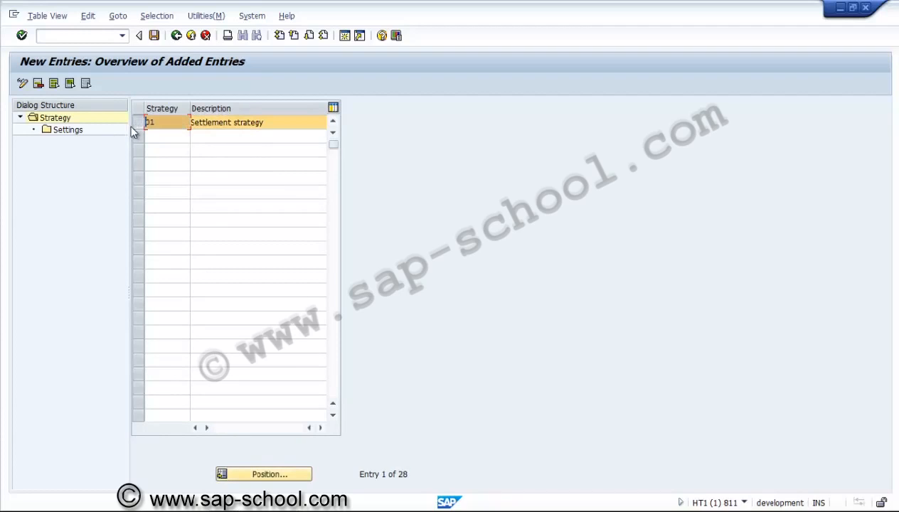
{"action": "double_click", "coordinate": [83, 131]}
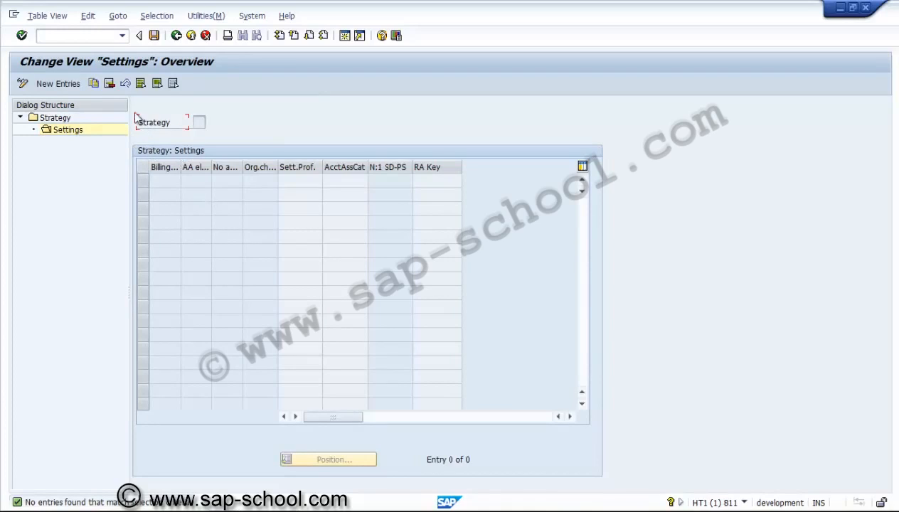
{"action": "left_click", "coordinate": [58, 84]}
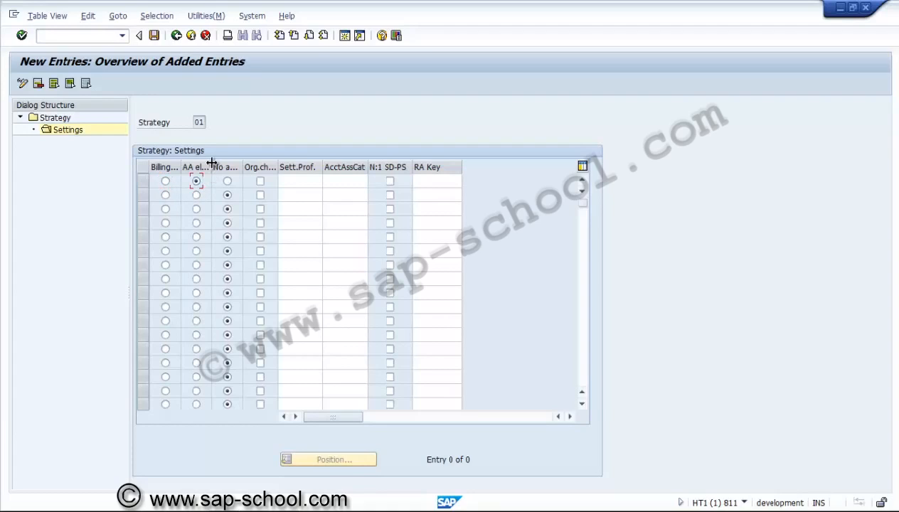
{"action": "left_click_drag", "start_coordinate": [212, 164], "coordinate": [244, 165]}
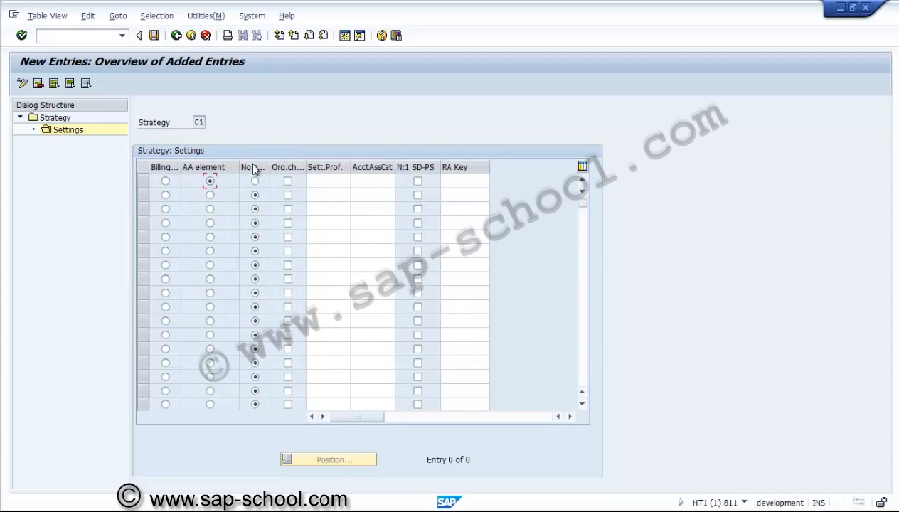
{"action": "left_click", "coordinate": [288, 183]}
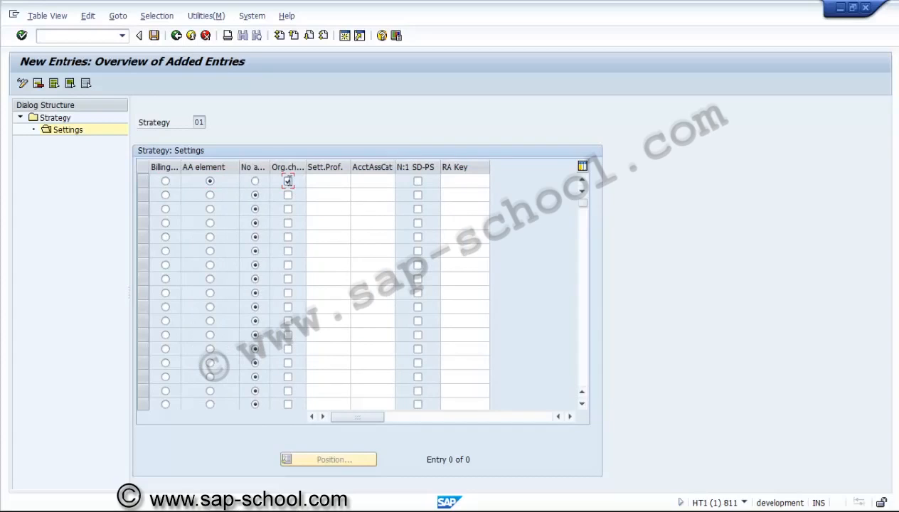
Step: Assign settlement profile ZPSAUC to the AA element settings entry and return to the strategy list
{"action": "left_click", "coordinate": [335, 180]}
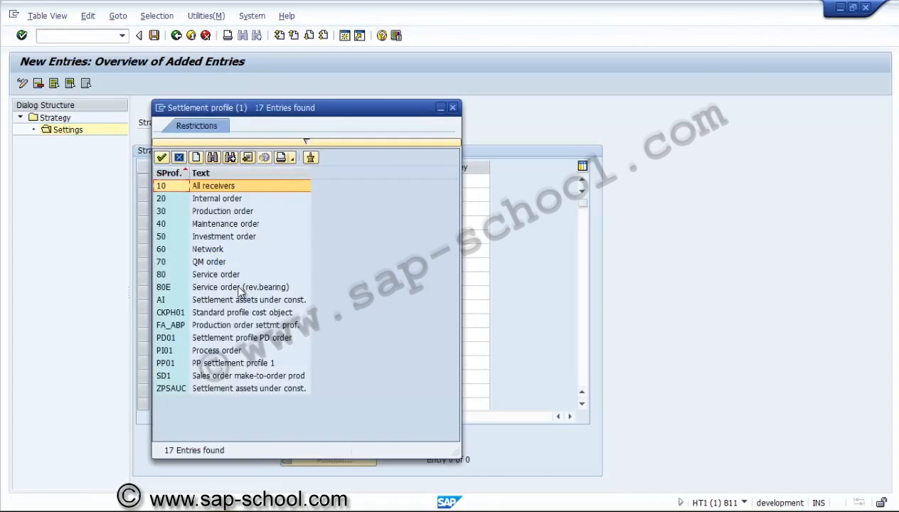
{"action": "double_click", "coordinate": [171, 388]}
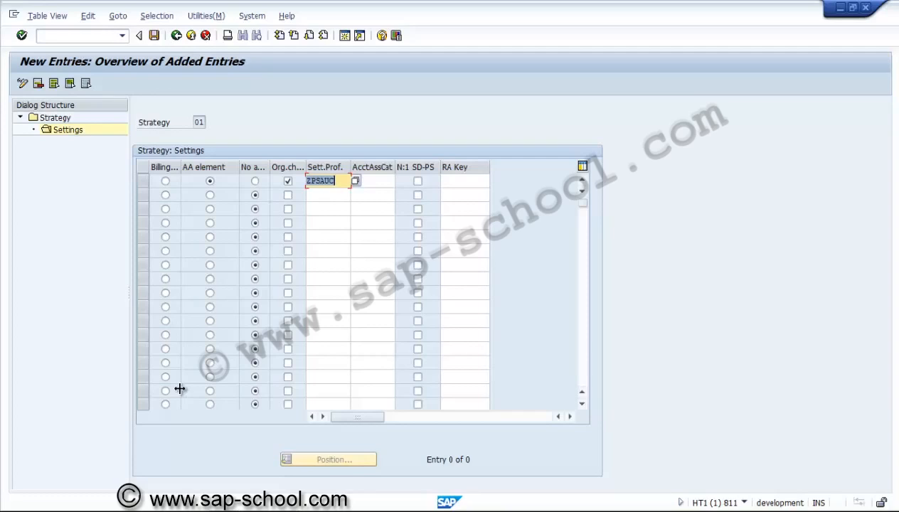
{"action": "left_click", "coordinate": [370, 181]}
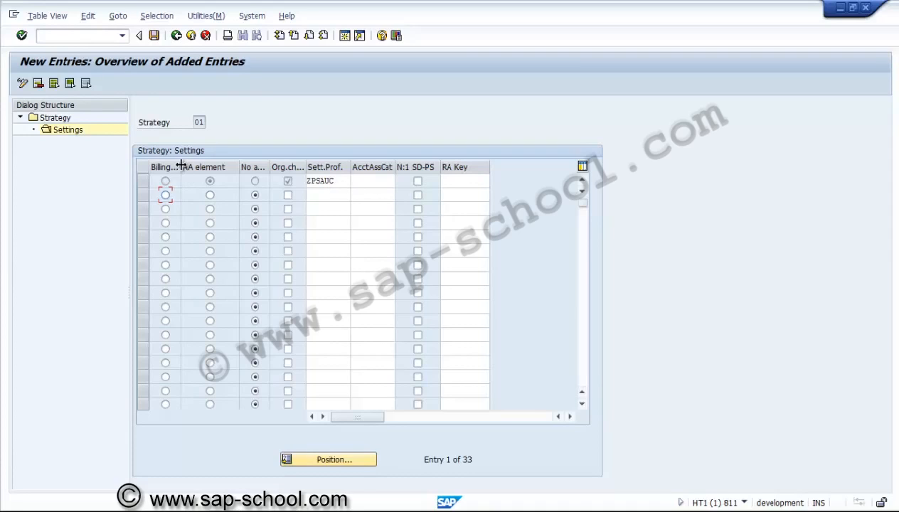
{"action": "left_click_drag", "start_coordinate": [181, 166], "coordinate": [216, 175]}
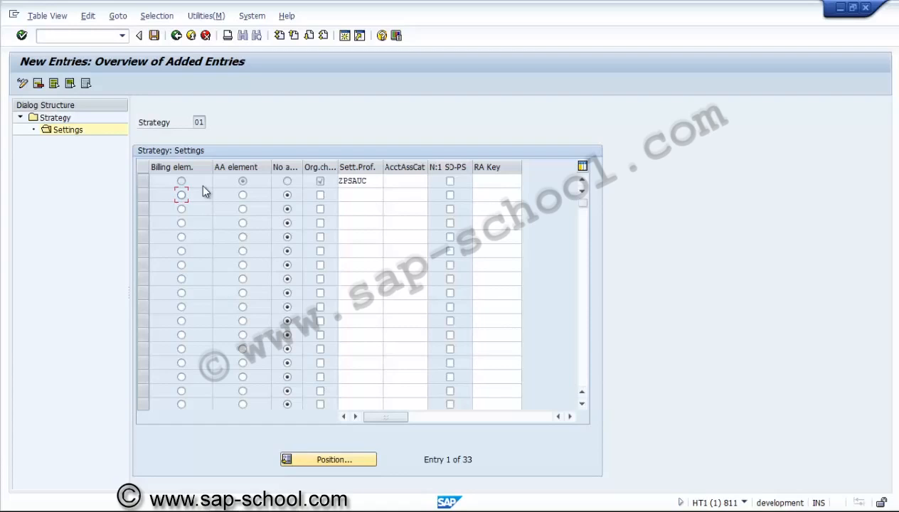
{"action": "left_click", "coordinate": [177, 36]}
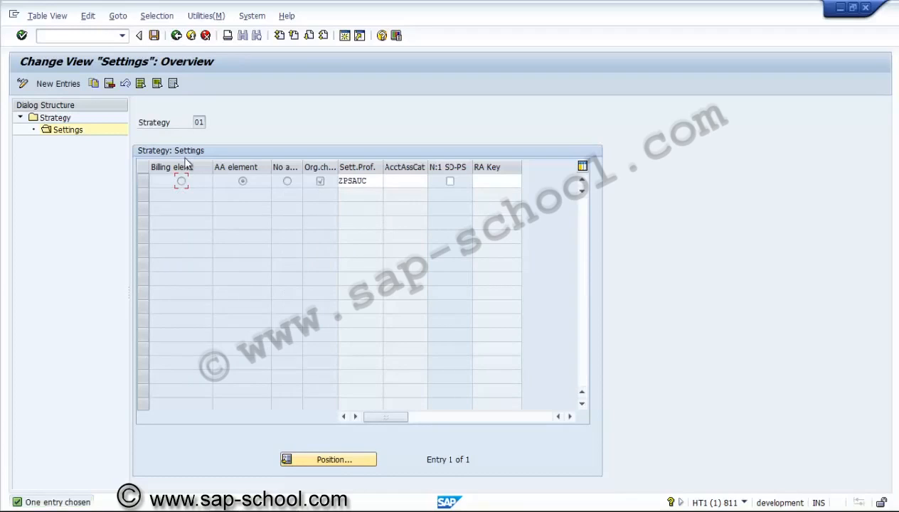
{"action": "left_click", "coordinate": [176, 36]}
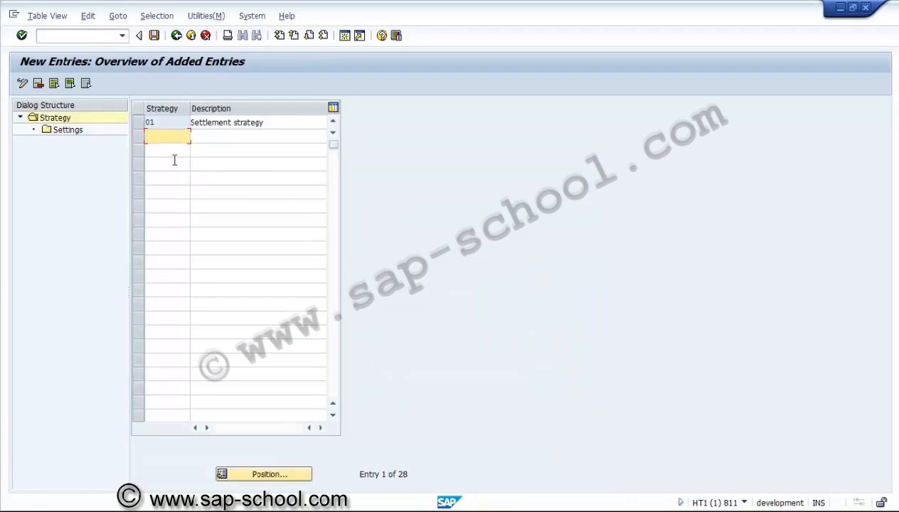
{"action": "type", "text": "02"}
{"action": "left_click", "coordinate": [193, 137]}
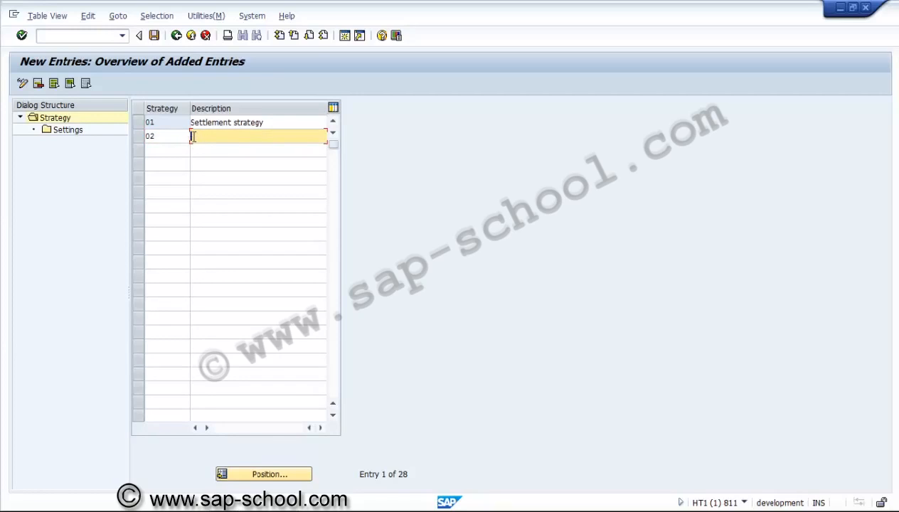
{"action": "left_click", "coordinate": [180, 137]}
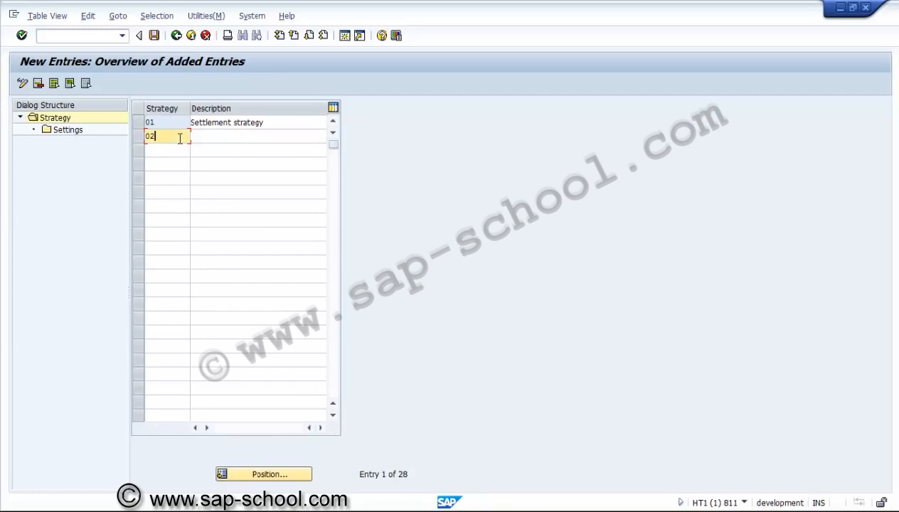
{"action": "key", "text": "BackSpace"}
{"action": "key", "text": "BackSpace"}
{"action": "left_click", "coordinate": [201, 123]}
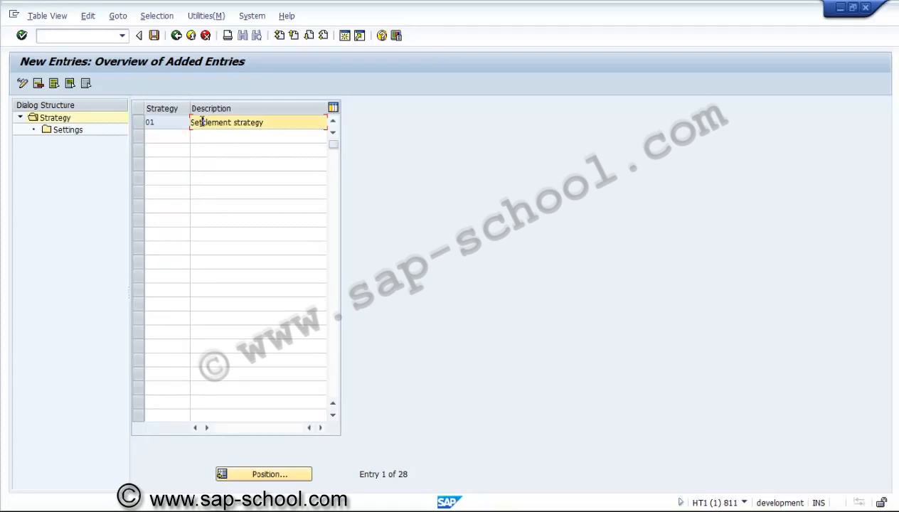
Step: Save the settlement strategy under a new customizing request described as "PS - Settlement strategy"
{"action": "left_click", "coordinate": [157, 37]}
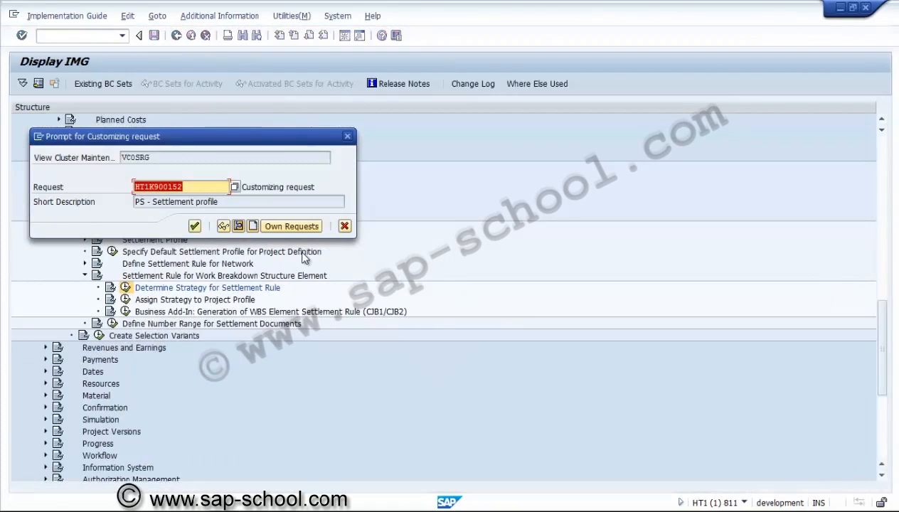
{"action": "left_click", "coordinate": [254, 226]}
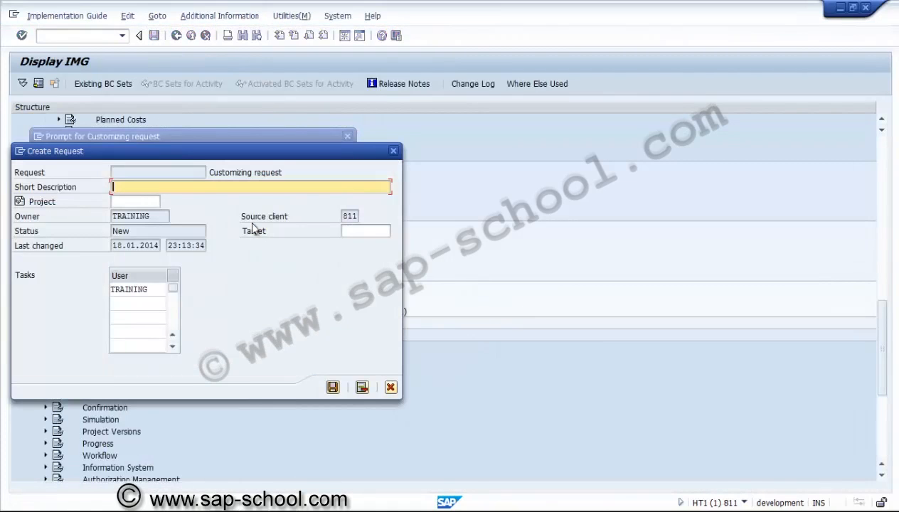
{"action": "type", "text": "PS - Settlement strategy"}
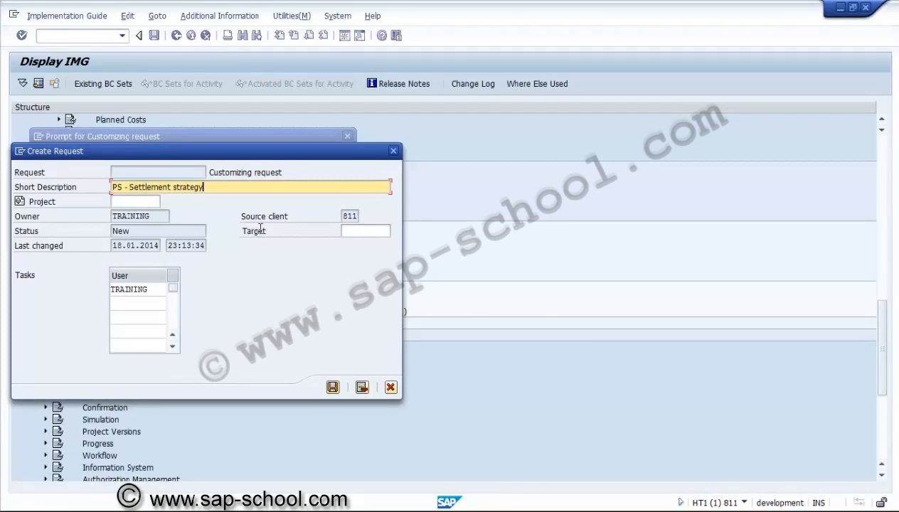
{"action": "left_click", "coordinate": [332, 387]}
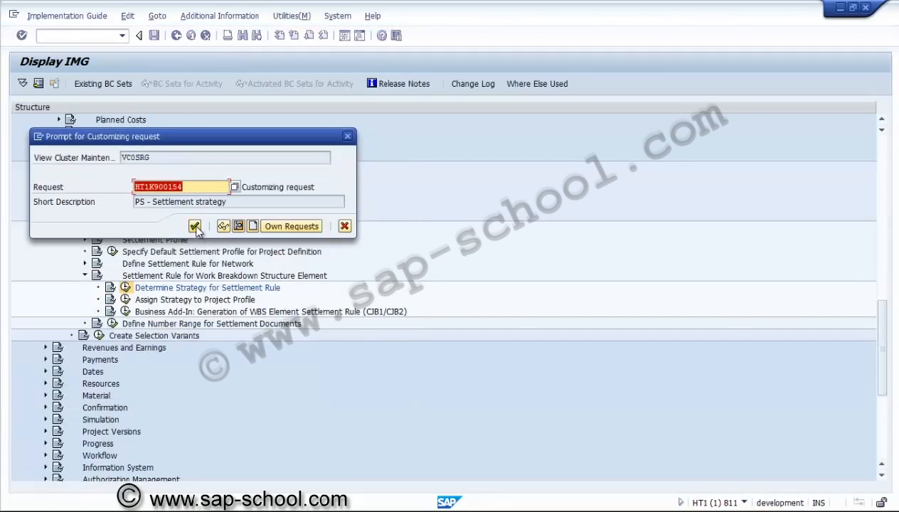
{"action": "left_click", "coordinate": [195, 227]}
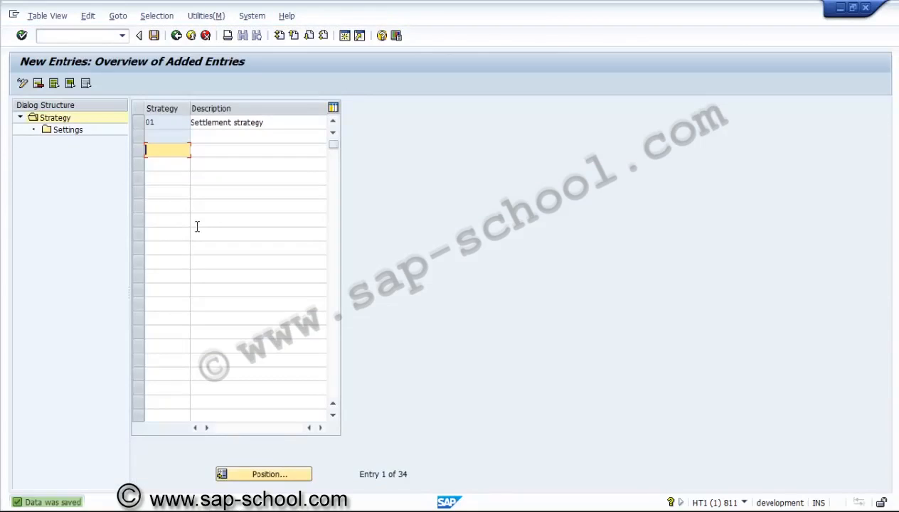
Step: Delete the blank strategy entry, save the strategy overview, and return to the implementation guide
{"action": "left_click", "coordinate": [177, 36]}
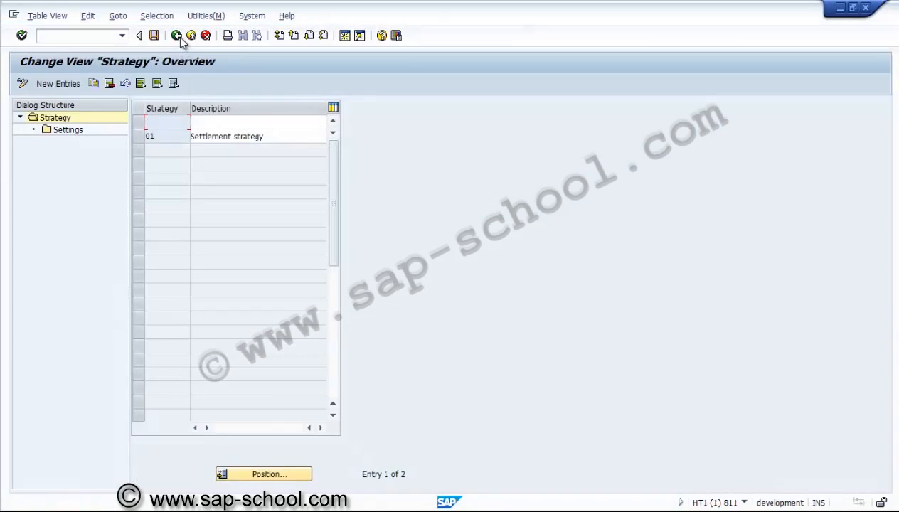
{"action": "left_click", "coordinate": [137, 121]}
{"action": "left_click", "coordinate": [111, 84]}
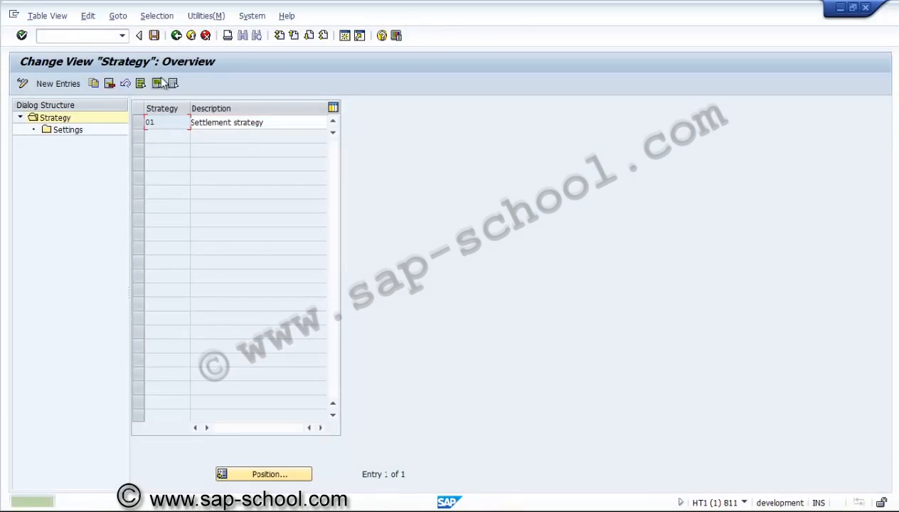
{"action": "left_click", "coordinate": [155, 37]}
{"action": "left_click", "coordinate": [177, 37]}
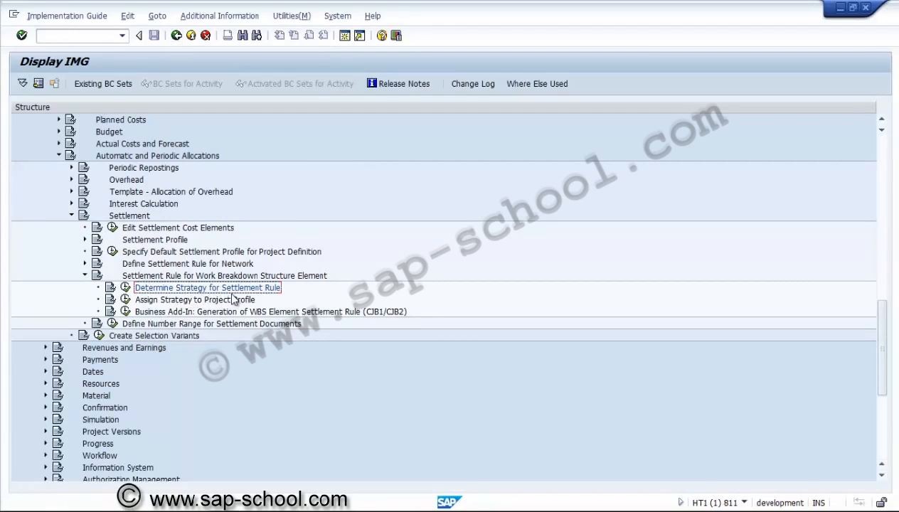
Step: Open the Maintain Value Categories activity under Costs > Value Categories for controlling area US01
{"action": "left_click", "coordinate": [85, 276]}
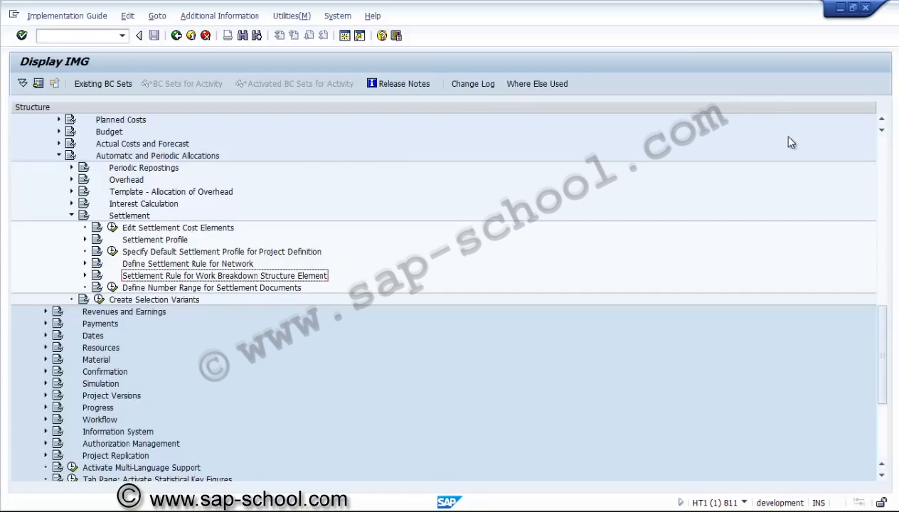
{"action": "left_click", "coordinate": [882, 120]}
{"action": "left_click", "coordinate": [882, 120]}
{"action": "left_click", "coordinate": [882, 120]}
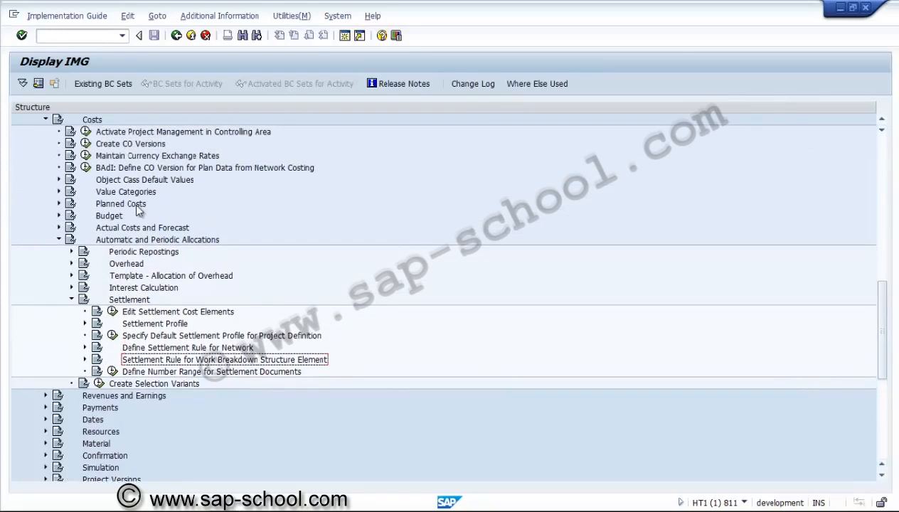
{"action": "left_click", "coordinate": [125, 194]}
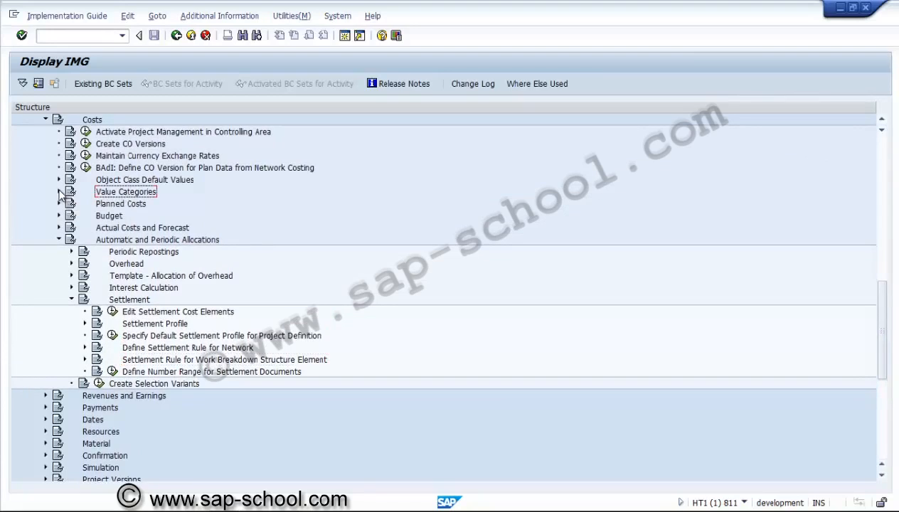
{"action": "left_click", "coordinate": [60, 192]}
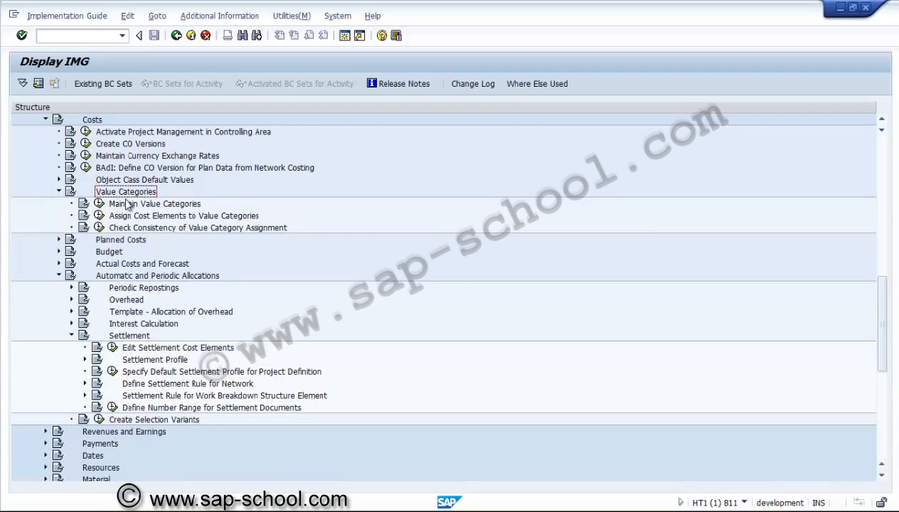
{"action": "left_click", "coordinate": [100, 204]}
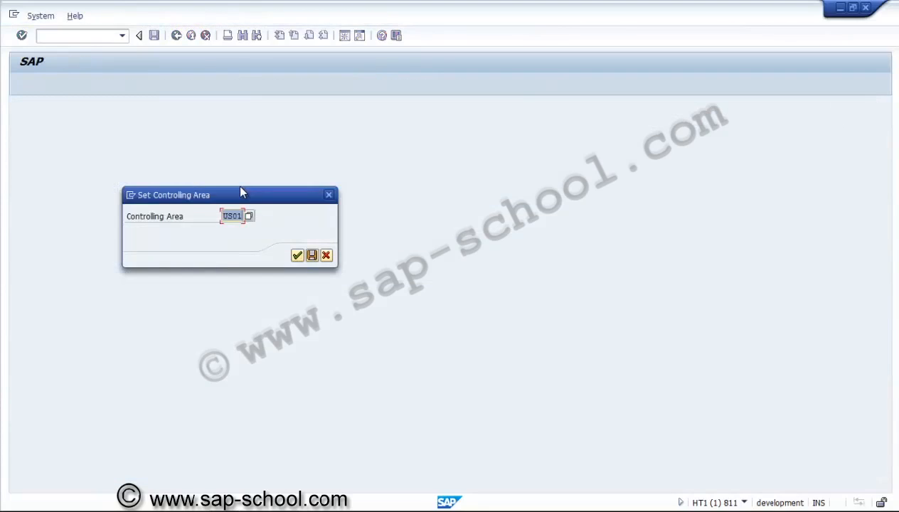
{"action": "key", "text": "Return"}
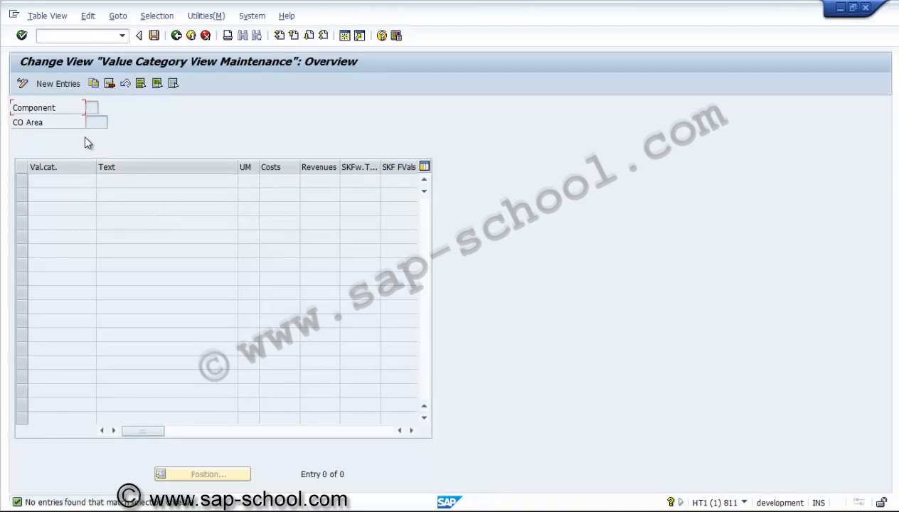
Step: Add value category PS01 with the text "Non Aggregated POC"
{"action": "left_click", "coordinate": [75, 85]}
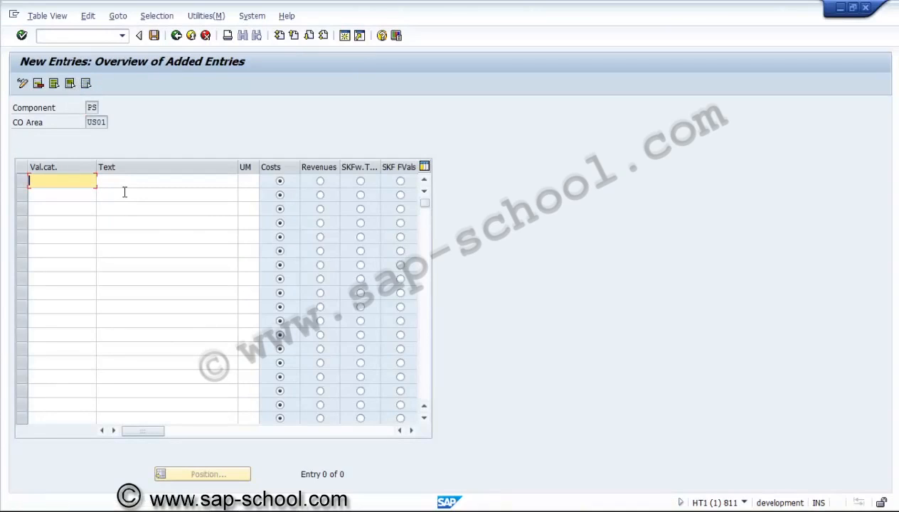
{"action": "type", "text": "PS01"}
{"action": "key", "text": "Tab"}
{"action": "type", "text": "N"}
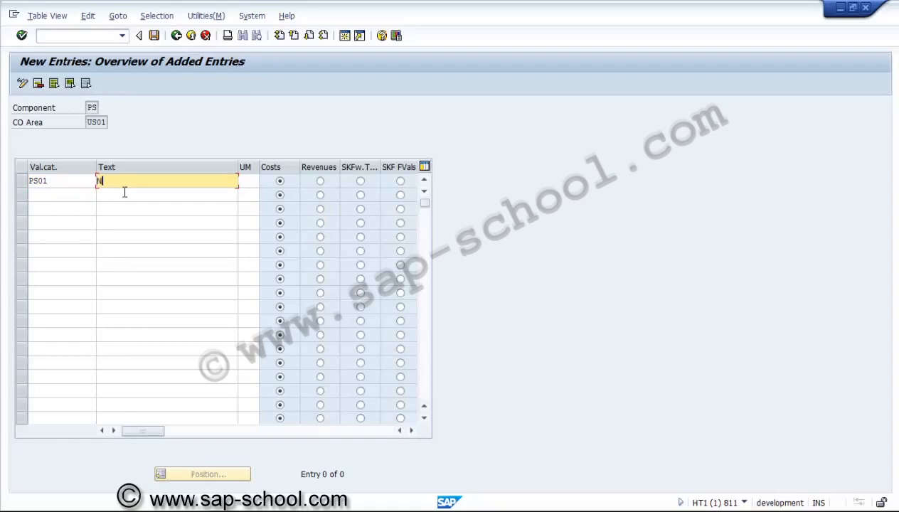
{"action": "type", "text": "on Aggregated POC"}
Step: Set the unit of measure of value category PS01 to % and its value type to SKFw.T..
{"action": "left_click", "coordinate": [255, 181]}
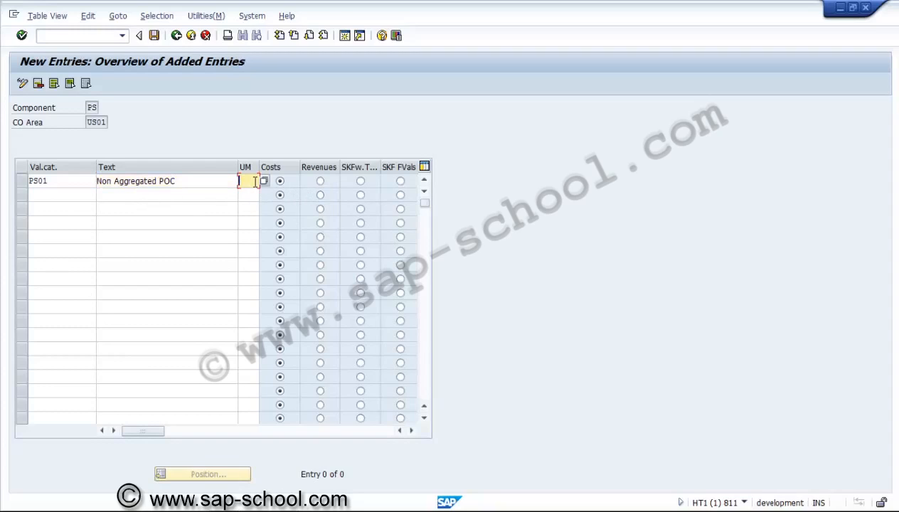
{"action": "type", "text": "%"}
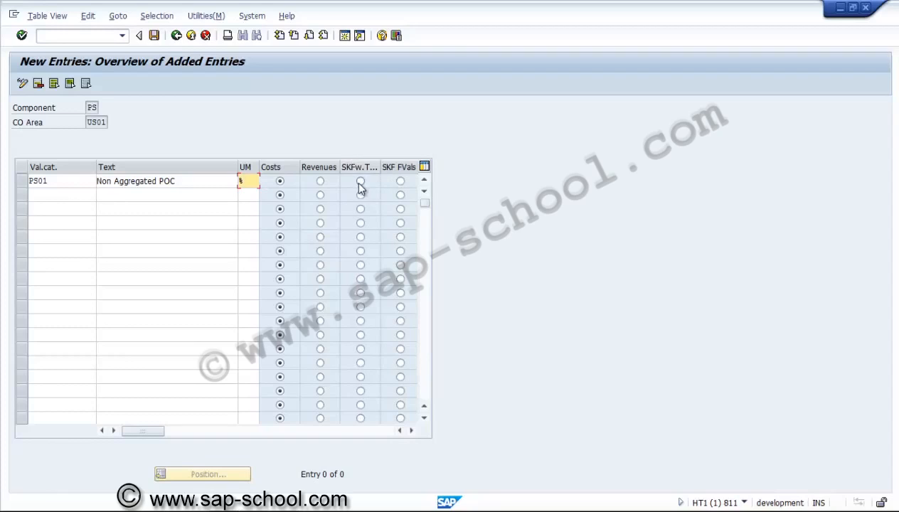
{"action": "left_click", "coordinate": [360, 183]}
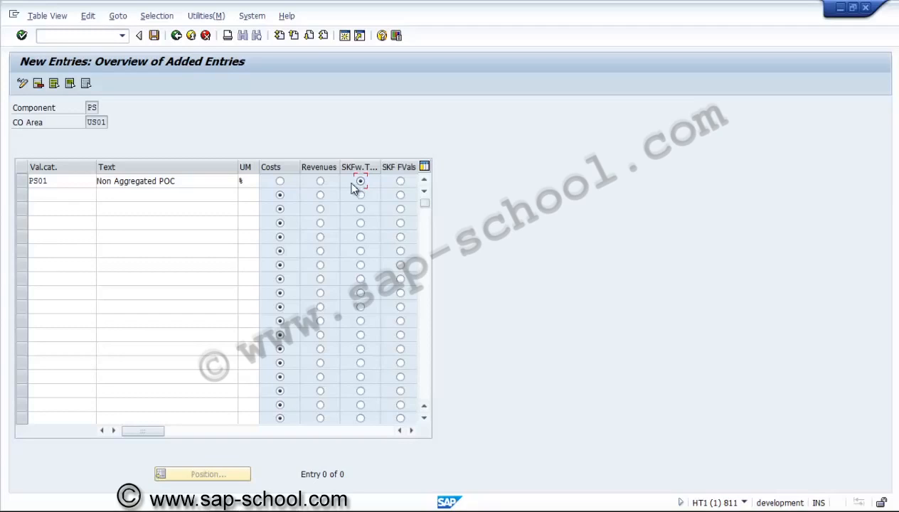
Step: Add value category PS02 with the text "Aggregated POC", unit of measure %, and value type SKFw.T..
{"action": "left_click", "coordinate": [74, 196]}
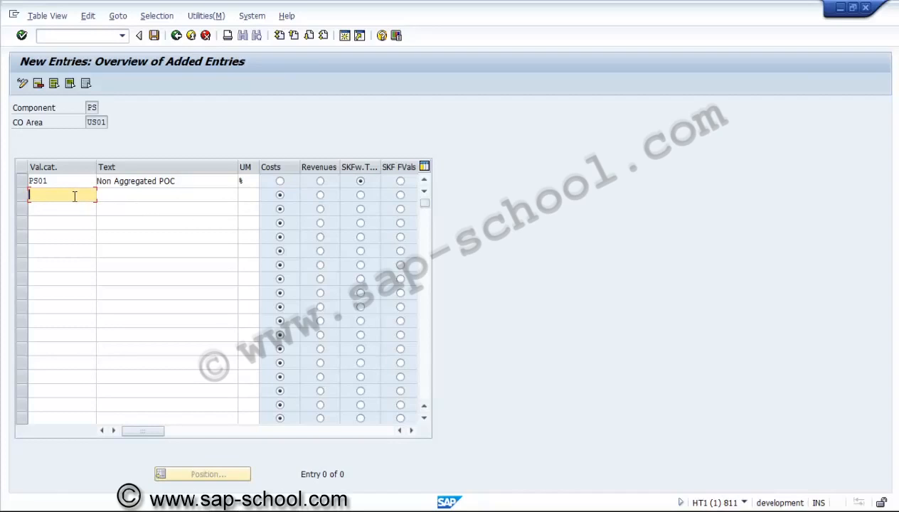
{"action": "type", "text": "PS02"}
{"action": "key", "text": "Tab"}
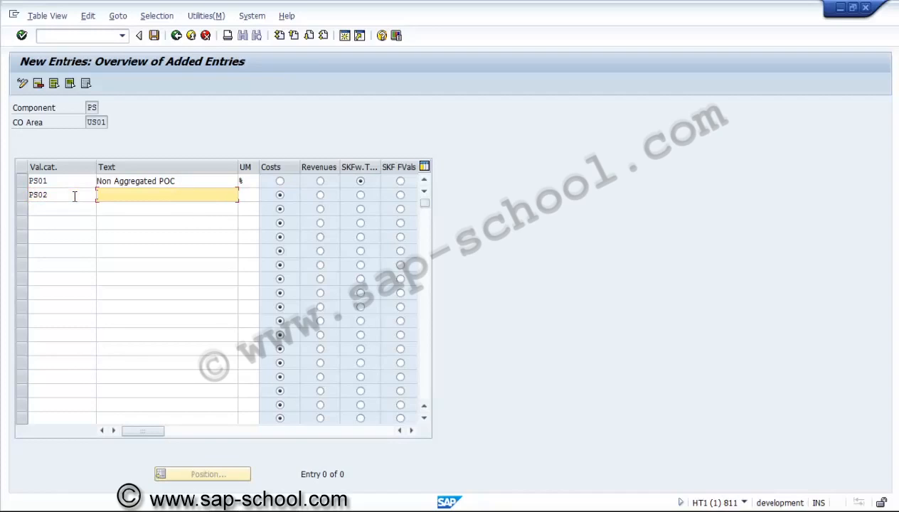
{"action": "type", "text": "Aggregated POC"}
{"action": "key", "text": "Tab"}
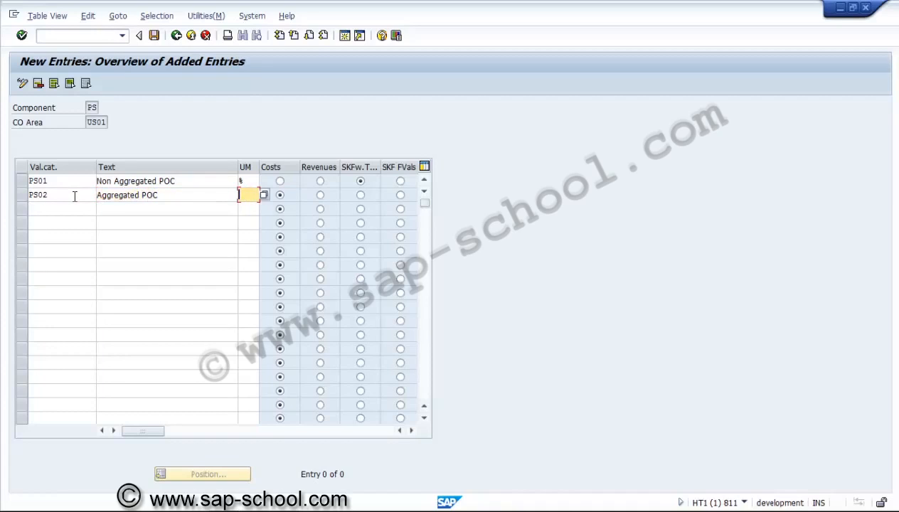
{"action": "type", "text": "%"}
{"action": "left_click", "coordinate": [360, 197]}
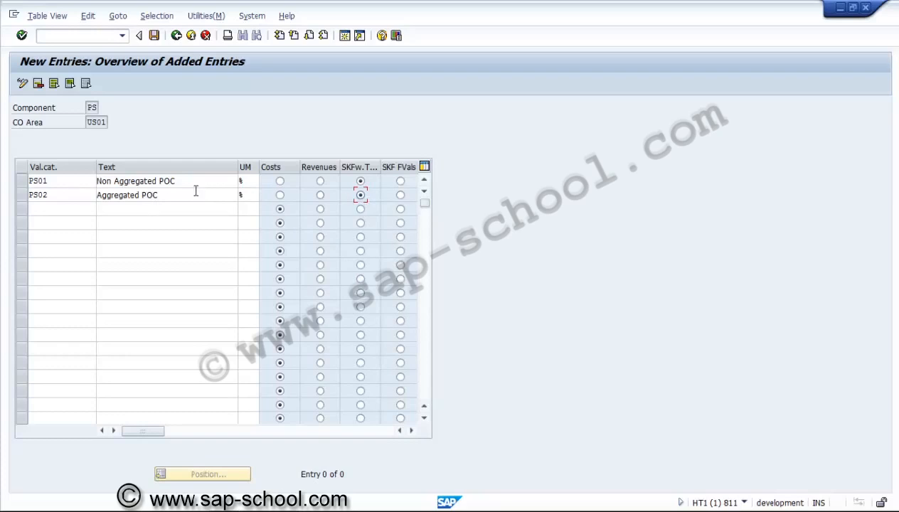
Step: Add value category PS03 with the text "POC for Result Analysis", unit of measure %, and value type SKFw.T..
{"action": "left_click", "coordinate": [66, 217]}
{"action": "key", "text": "Up"}
{"action": "type", "text": "PS03"}
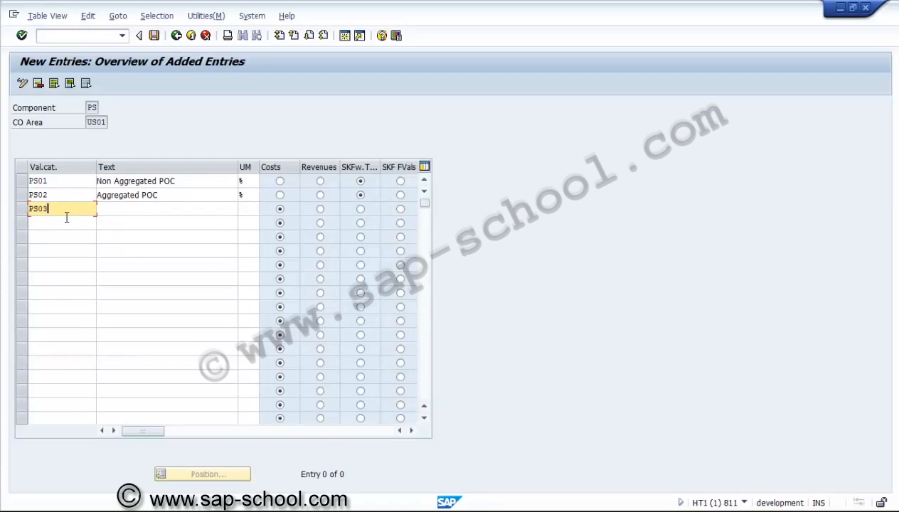
{"action": "key", "text": "Tab"}
{"action": "type", "text": "P"}
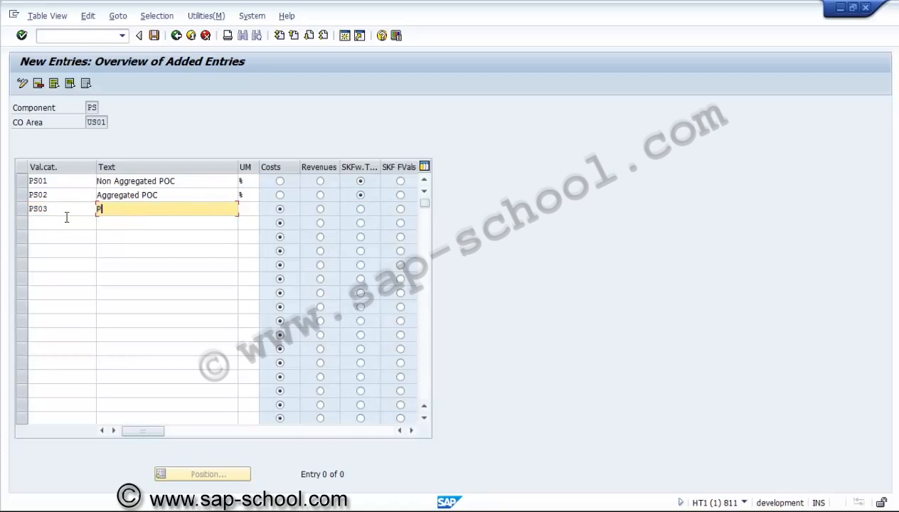
{"action": "type", "text": "OC for Result Analysis"}
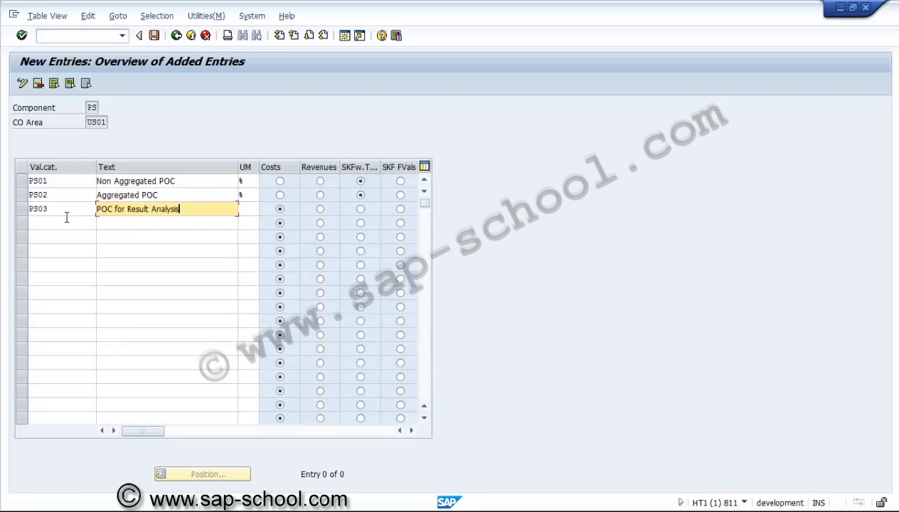
{"action": "key", "text": "Tab"}
{"action": "type", "text": "%"}
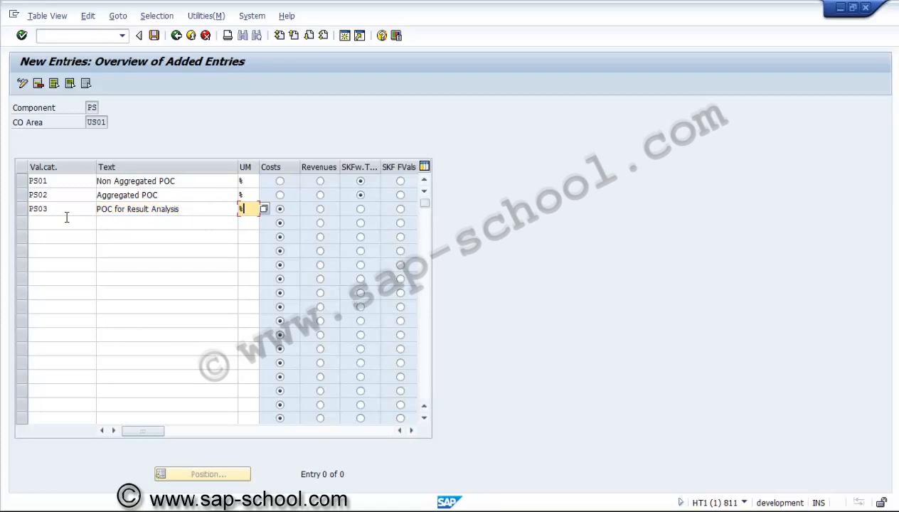
{"action": "left_click", "coordinate": [358, 207]}
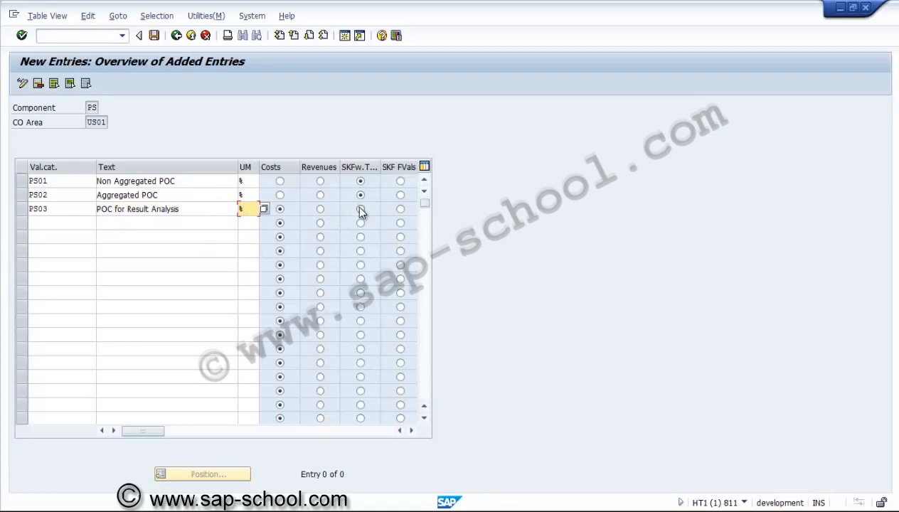
Step: Add value category PS04 with the text "SKF for Planned and Actual val", unit of measure %, and value type SKFw.T..
{"action": "left_click", "coordinate": [72, 225]}
{"action": "type", "text": "PS04"}
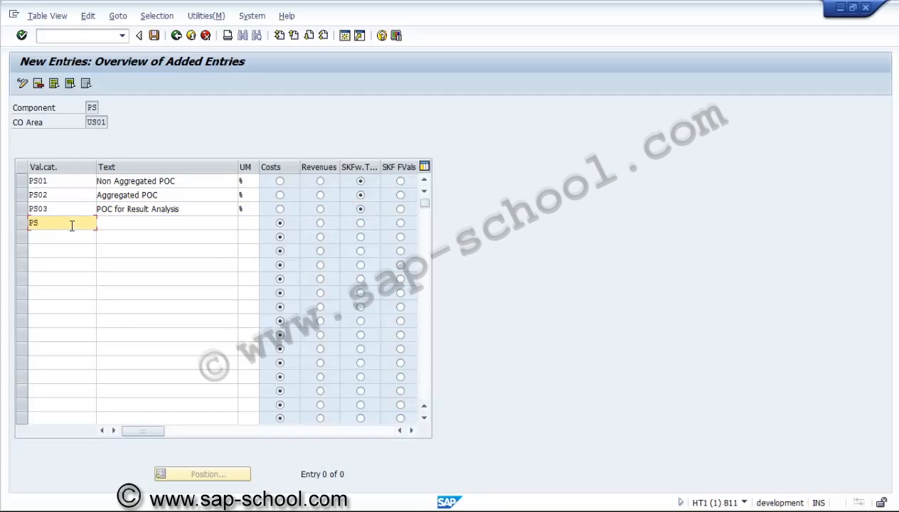
{"action": "key", "text": "Tab"}
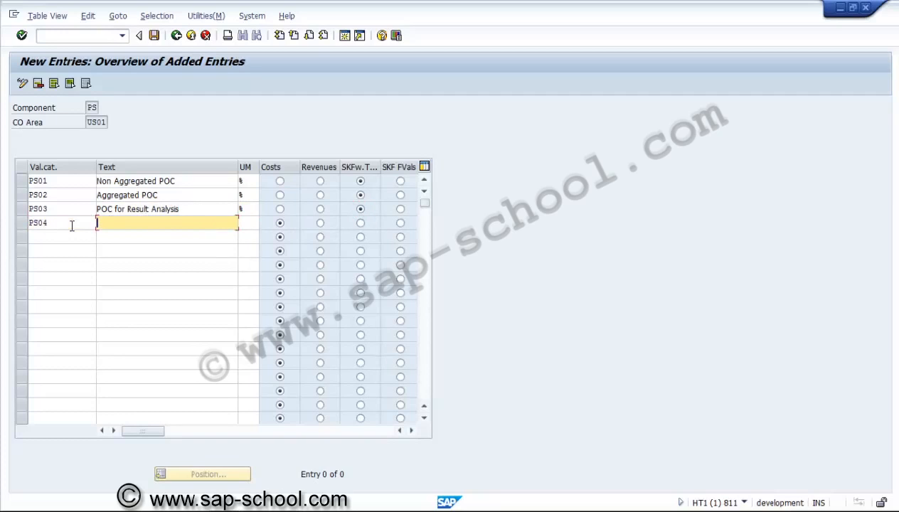
{"action": "type", "text": "SKF for Planned and "}
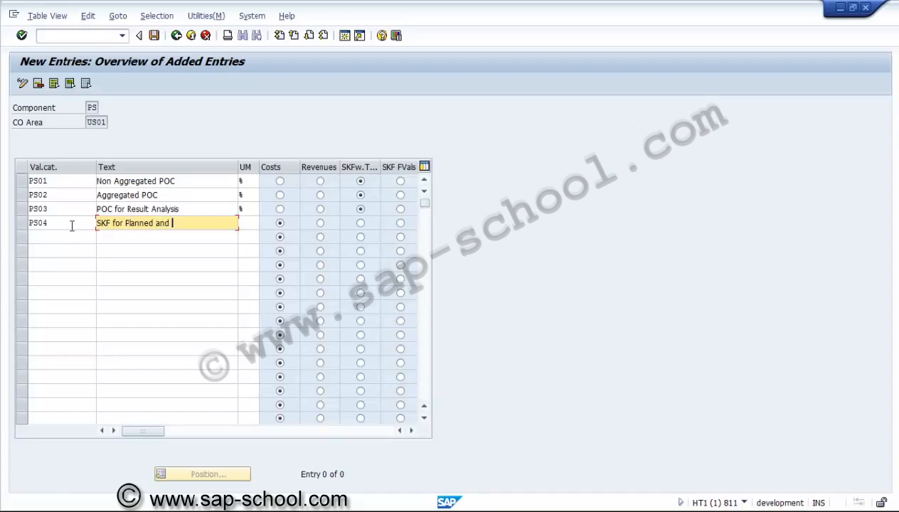
{"action": "type", "text": "Actual val"}
{"action": "left_click", "coordinate": [250, 224]}
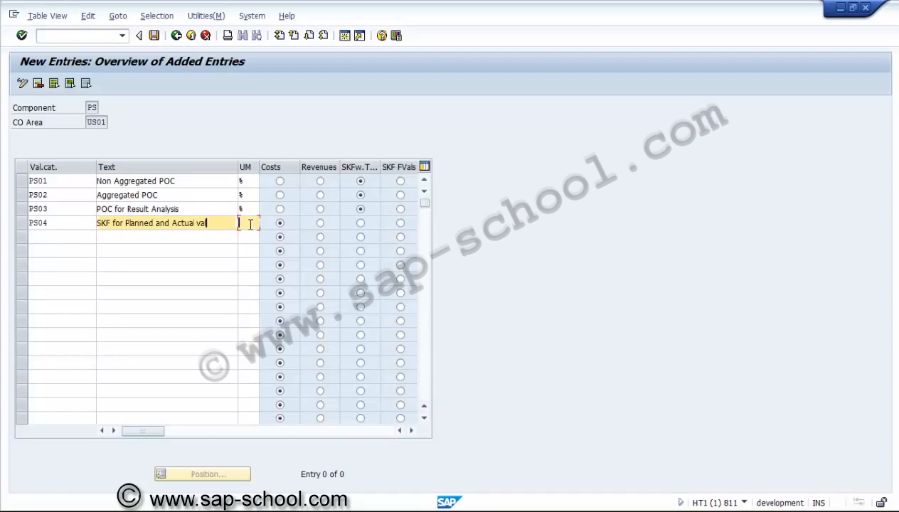
{"action": "type", "text": "%"}
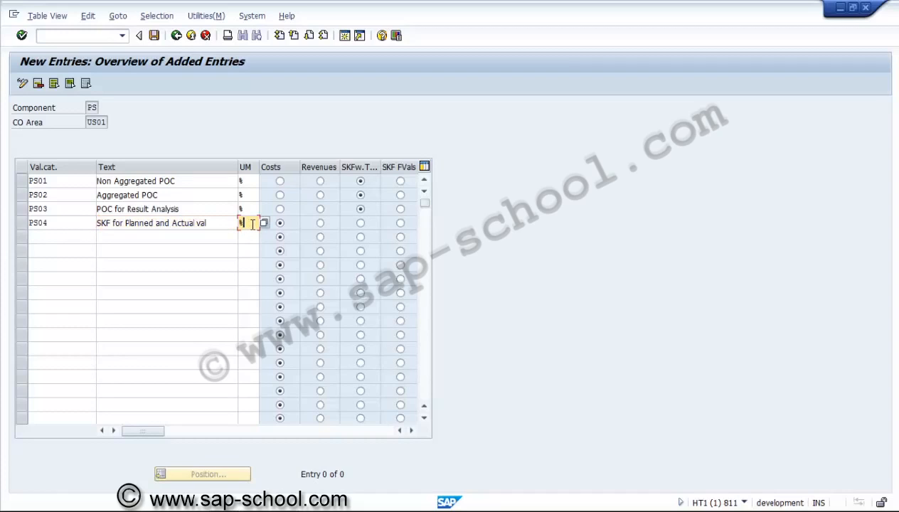
{"action": "left_click", "coordinate": [359, 224]}
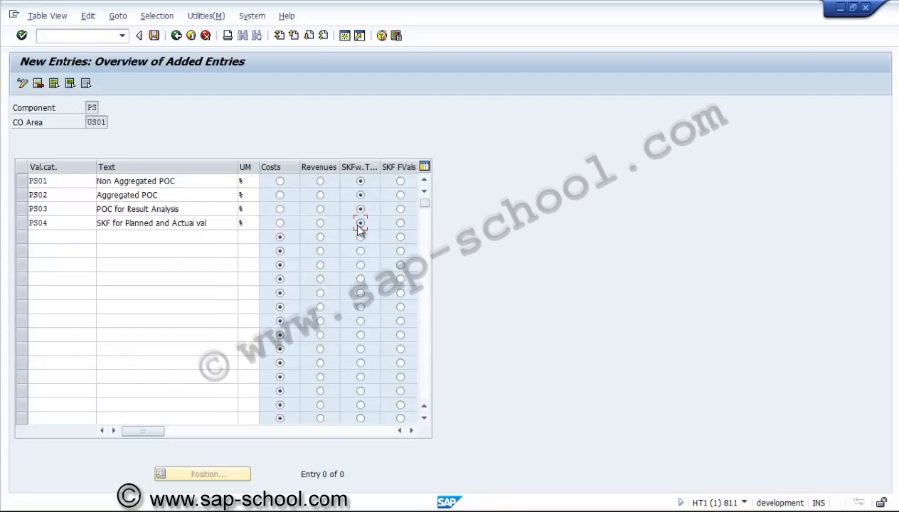
Step: Save the value categories in a new customizing request described as "PS - Value Categories"
{"action": "left_click", "coordinate": [155, 36]}
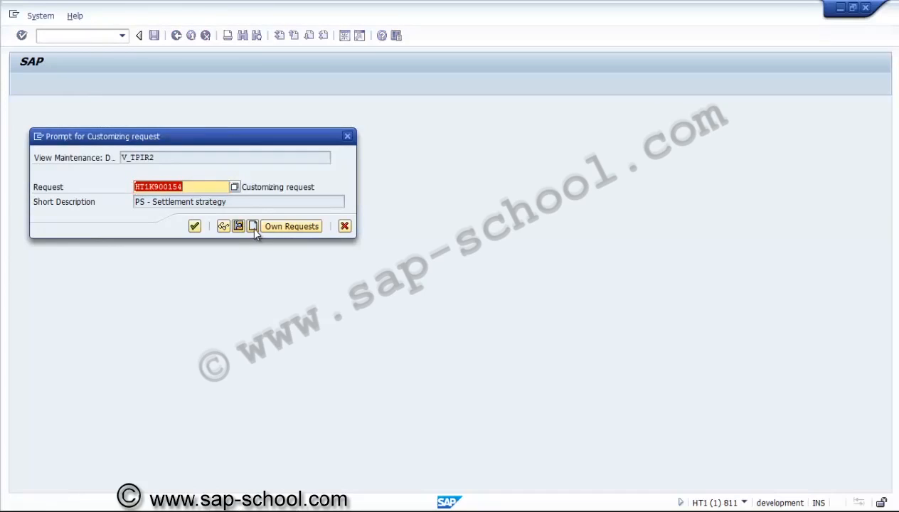
{"action": "left_click", "coordinate": [252, 226]}
{"action": "type", "text": "PS"}
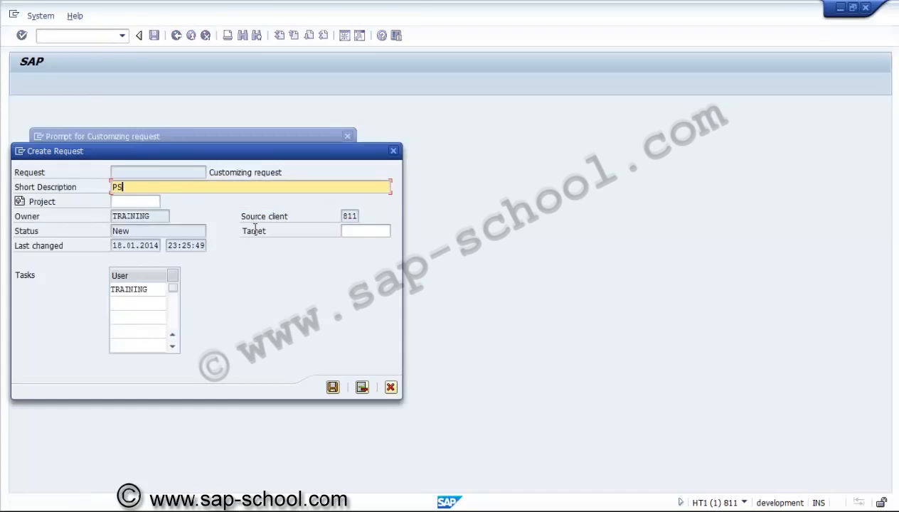
{"action": "type", "text": " - Value Categories"}
{"action": "left_click", "coordinate": [332, 387]}
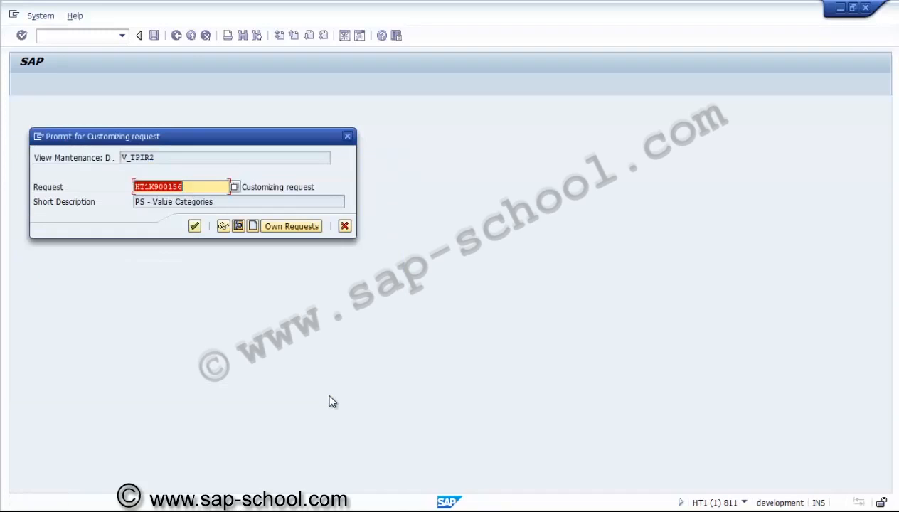
{"action": "left_click", "coordinate": [195, 226]}
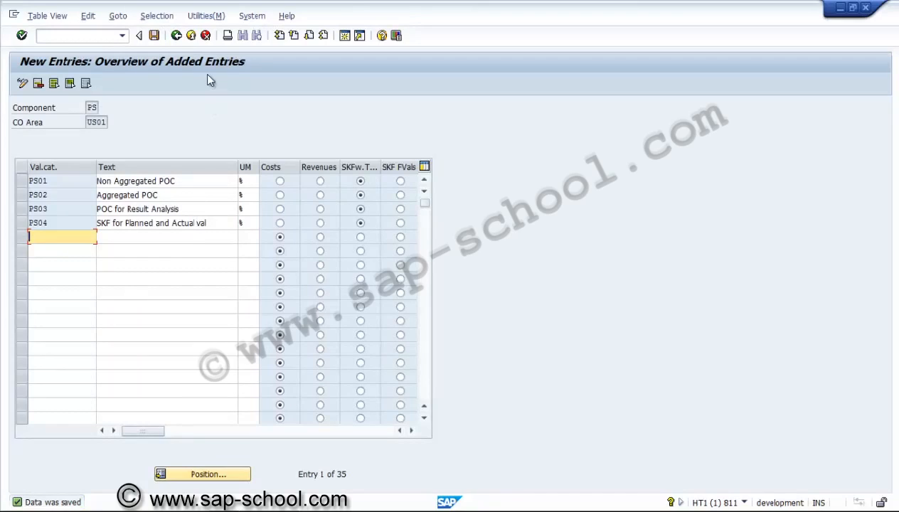
Step: Return to the implementation guide and collapse the Value Categories and Automatic and Periodic Allocations branches
{"action": "left_click", "coordinate": [162, 36]}
{"action": "left_click", "coordinate": [176, 37]}
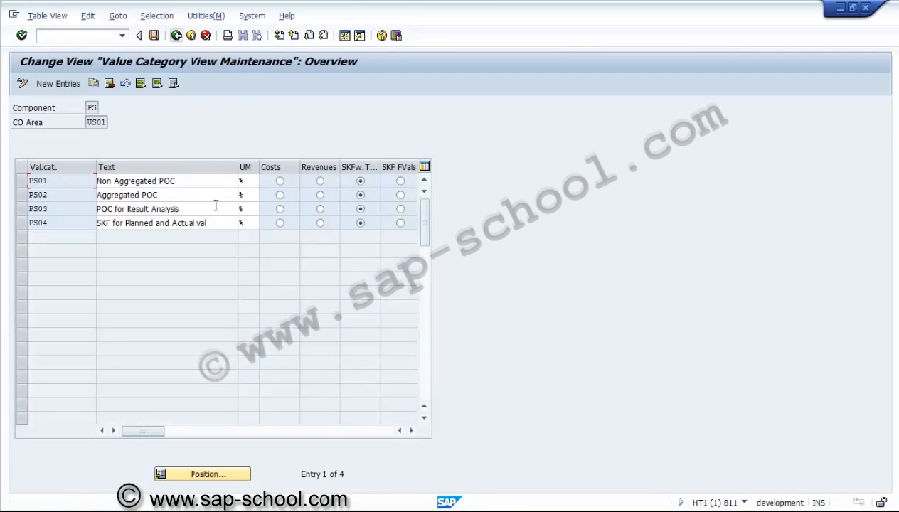
{"action": "left_click", "coordinate": [177, 36]}
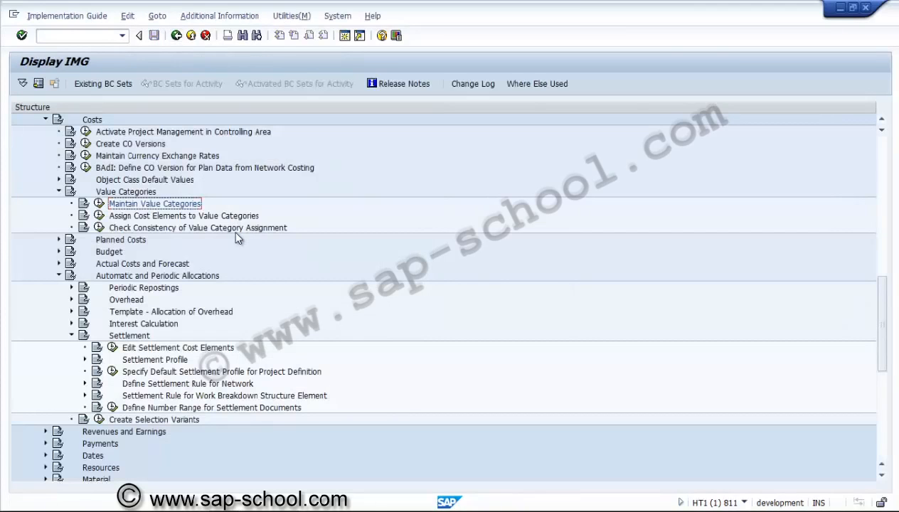
{"action": "left_click", "coordinate": [149, 218]}
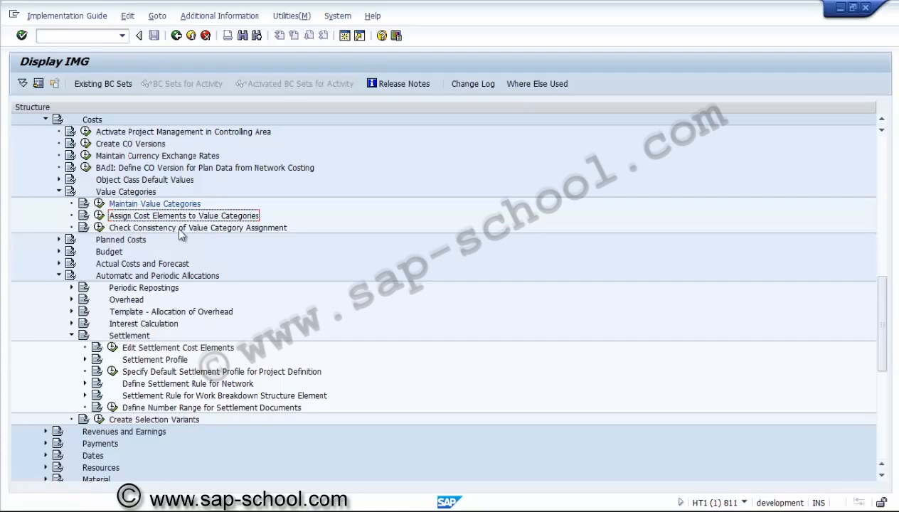
{"action": "left_click", "coordinate": [60, 192]}
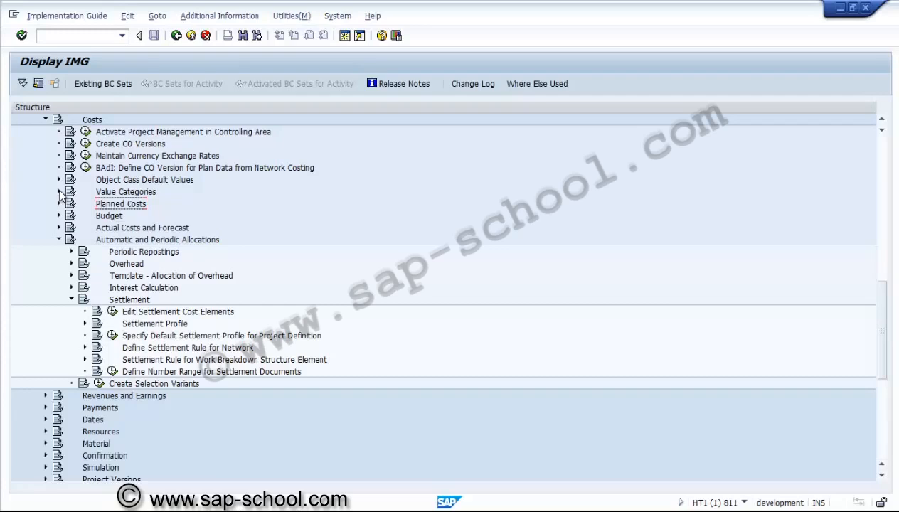
{"action": "left_click", "coordinate": [60, 239]}
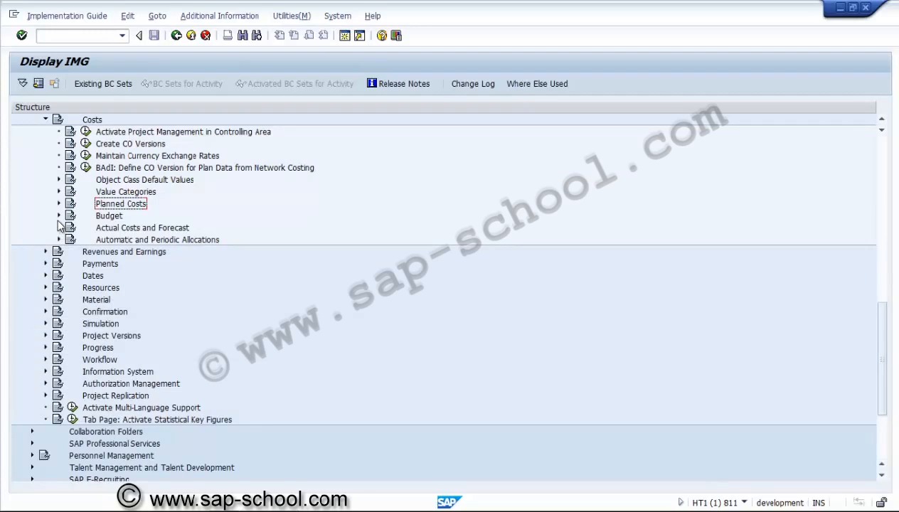
{"action": "left_click", "coordinate": [59, 204]}
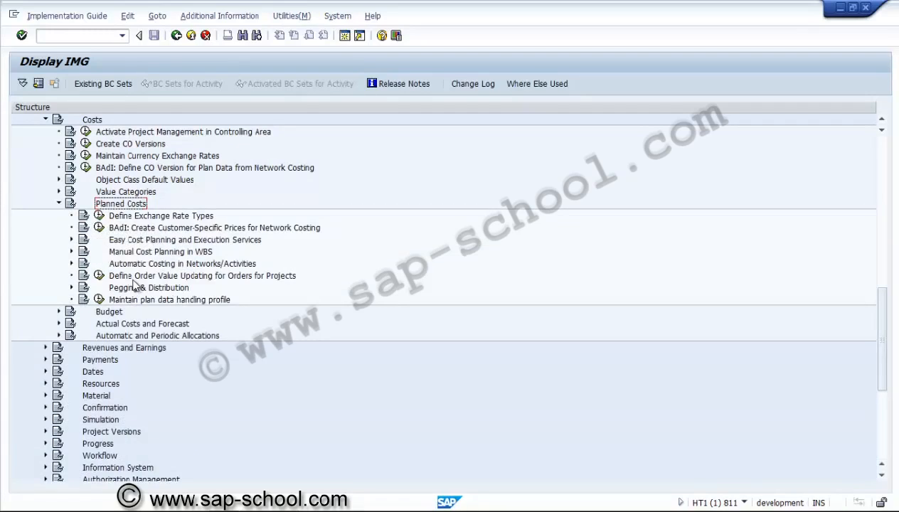
{"action": "left_click", "coordinate": [133, 267]}
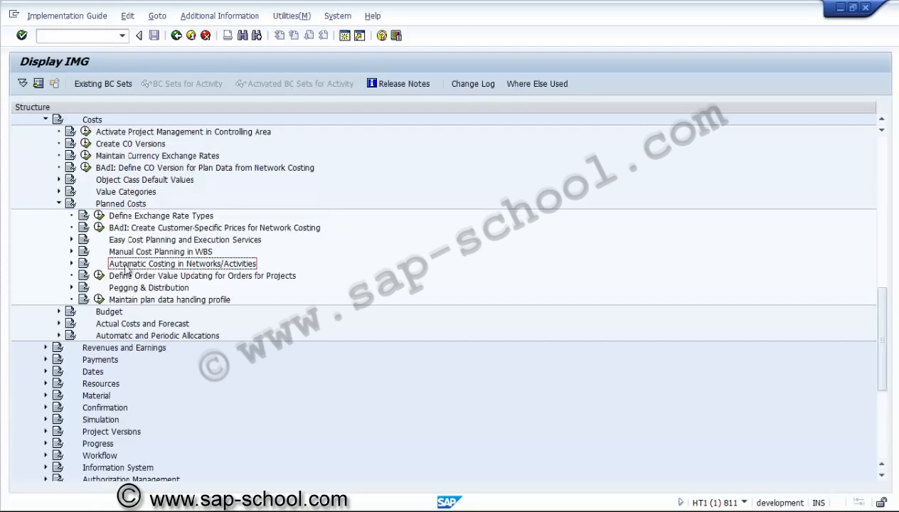
{"action": "left_click", "coordinate": [59, 204]}
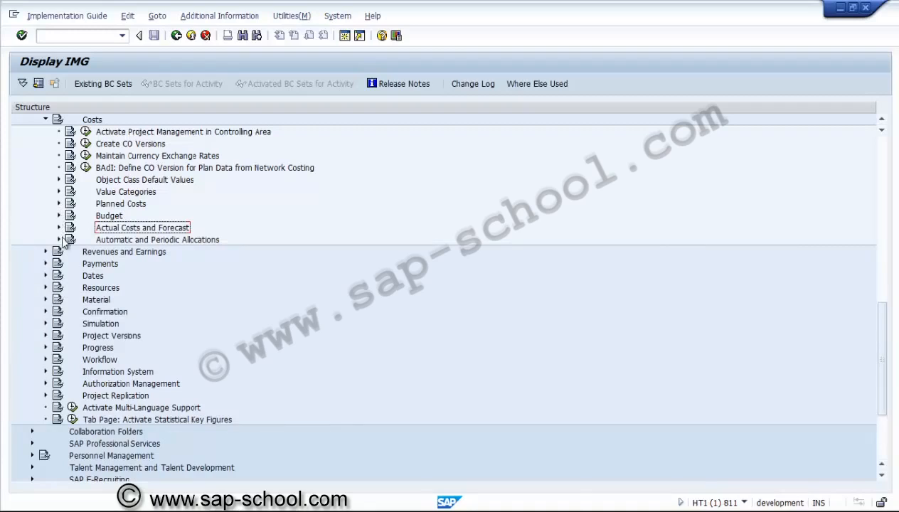
Step: Open the Maintain Progress Version activity under Progress > Progress Analysis
{"action": "left_click", "coordinate": [46, 348]}
{"action": "left_click", "coordinate": [103, 361]}
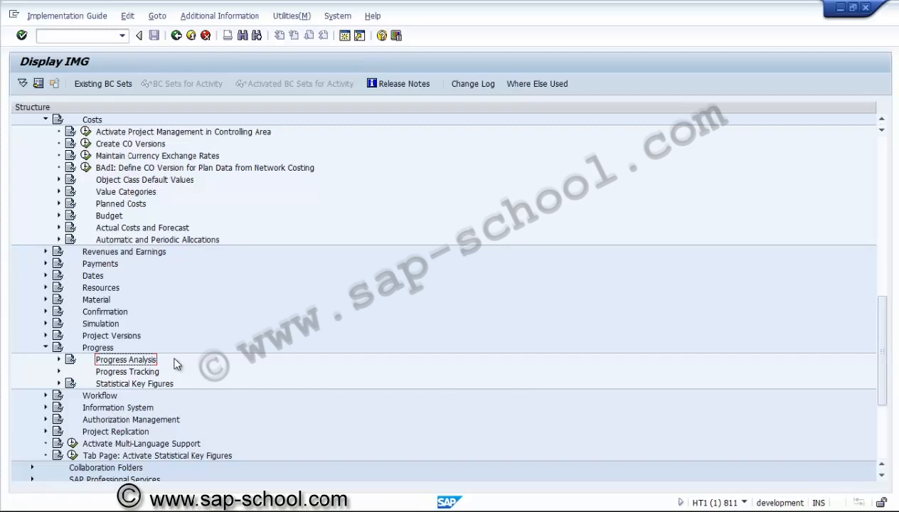
{"action": "left_click", "coordinate": [59, 360]}
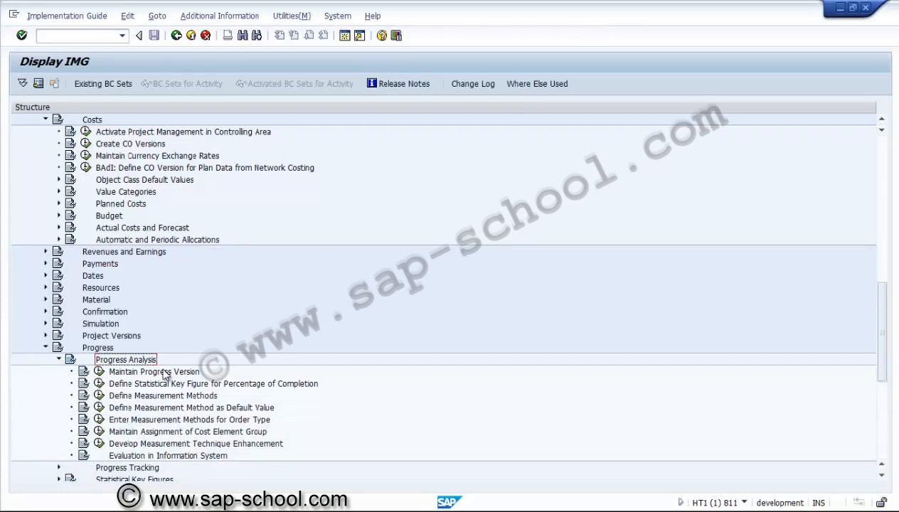
{"action": "left_click", "coordinate": [164, 372]}
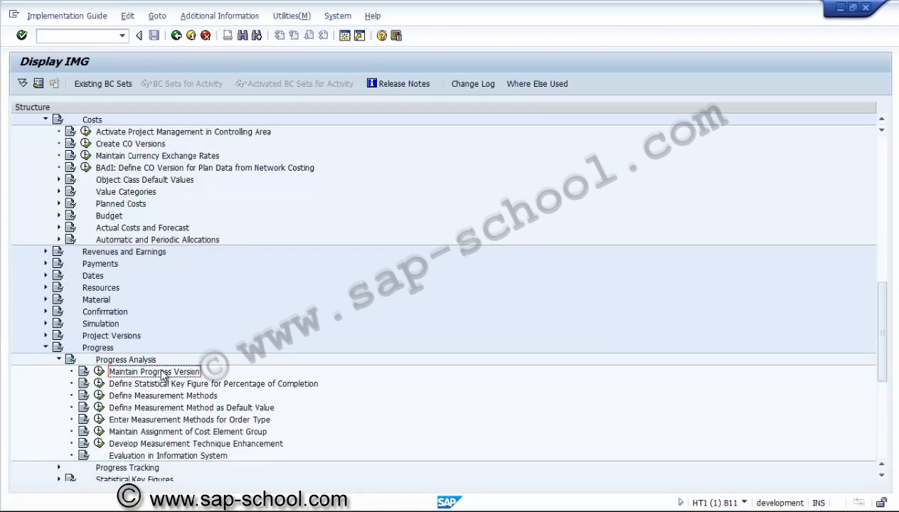
{"action": "left_click", "coordinate": [100, 372]}
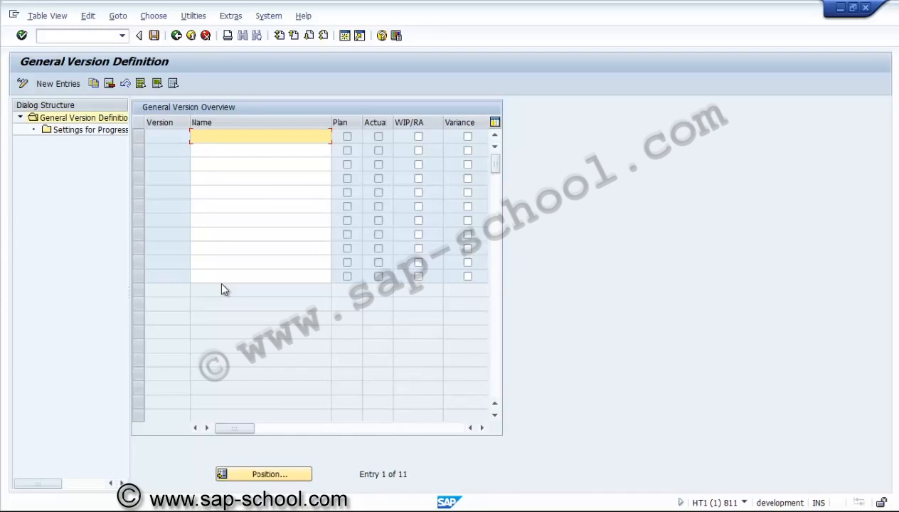
{"action": "type", "text": "Progress Analysis version"}
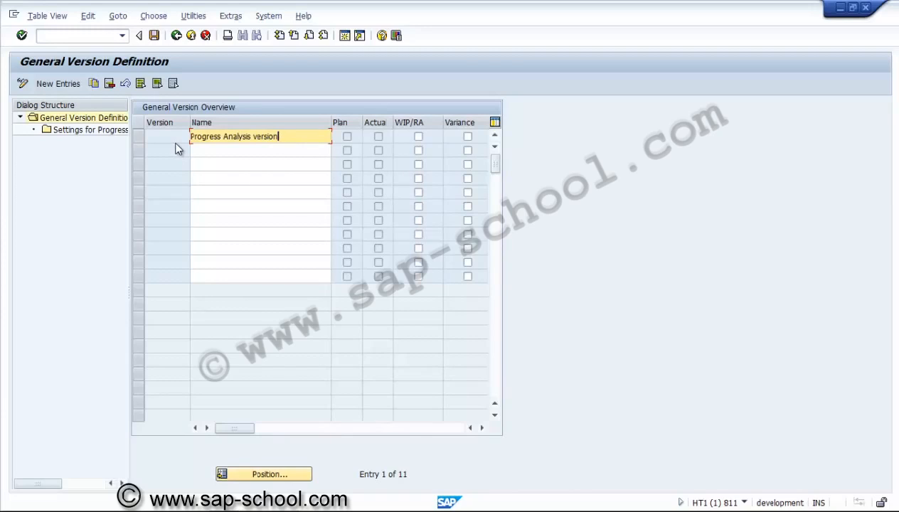
Step: Add a new general version NPA with the name "Progress Analysis version" and select its entry
{"action": "key", "text": "F5"}
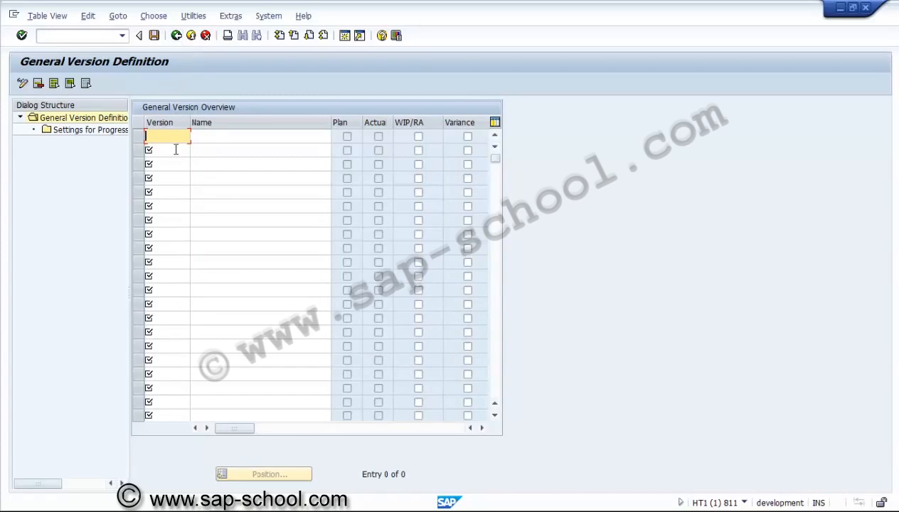
{"action": "type", "text": "NPA"}
{"action": "key", "text": "Tab"}
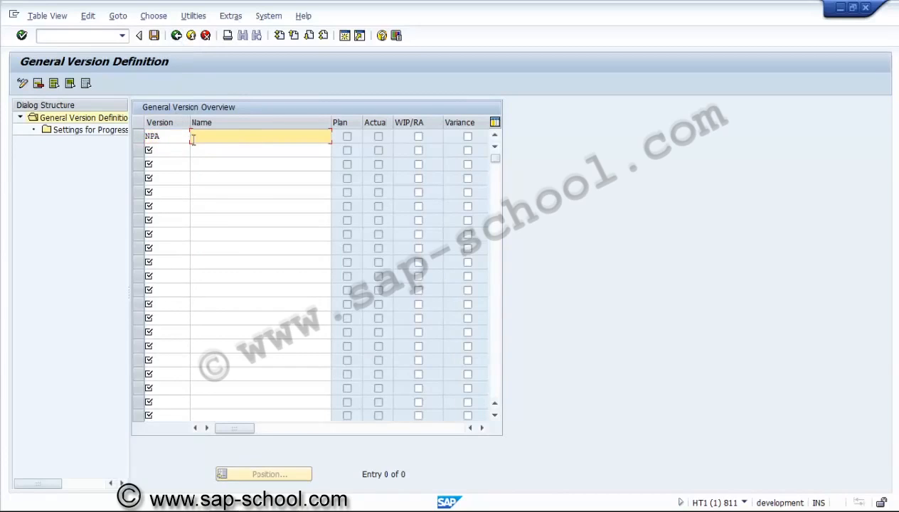
{"action": "type", "text": "Progress Analysis version"}
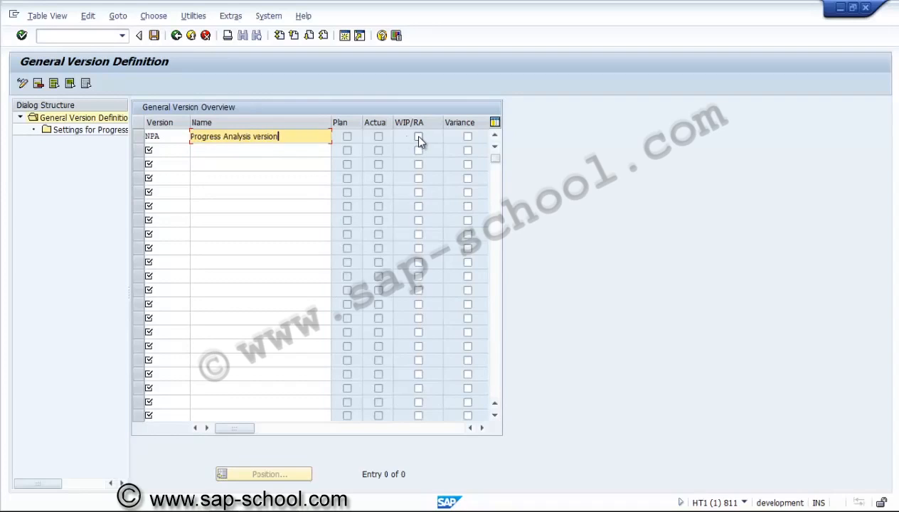
{"action": "key", "text": "Return"}
{"action": "left_click", "coordinate": [141, 140]}
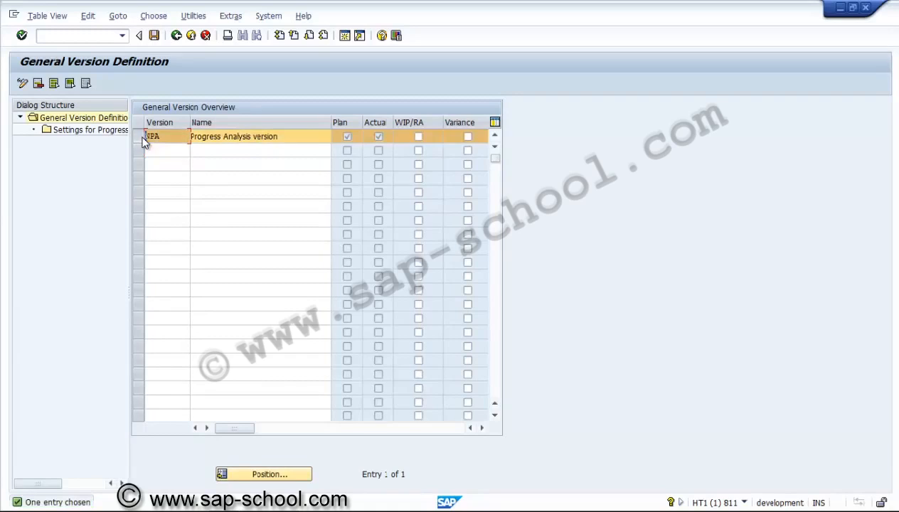
Step: Start a new entry in the progress analysis settings of version NPA for CO area US01
{"action": "double_click", "coordinate": [112, 136]}
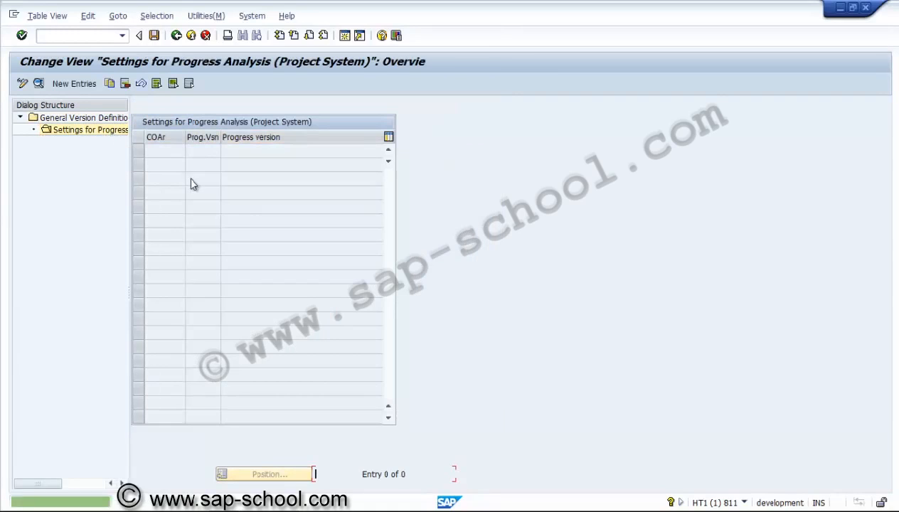
{"action": "left_click", "coordinate": [91, 89]}
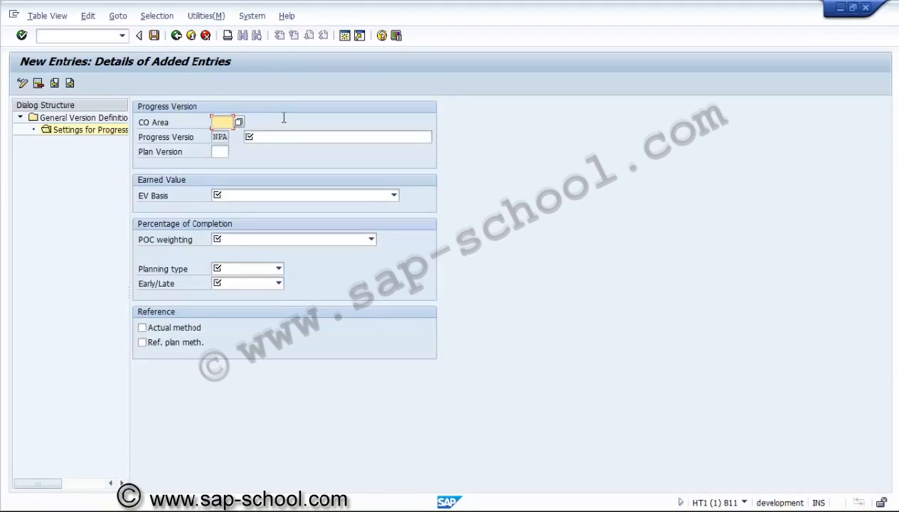
{"action": "type", "text": "us01"}
Step: Name the progress version "Progress Analysis" and assign plan version 0
{"action": "left_click", "coordinate": [283, 138]}
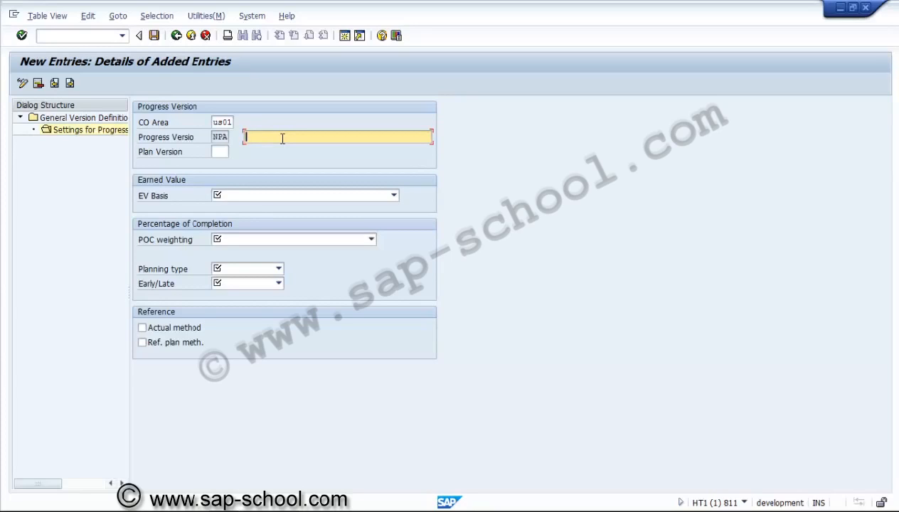
{"action": "type", "text": "Progress Anaalysis"}
{"action": "left_click", "coordinate": [278, 137]}
{"action": "key", "text": "BackSpace"}
{"action": "type", "text": "A"}
{"action": "left_click", "coordinate": [220, 151]}
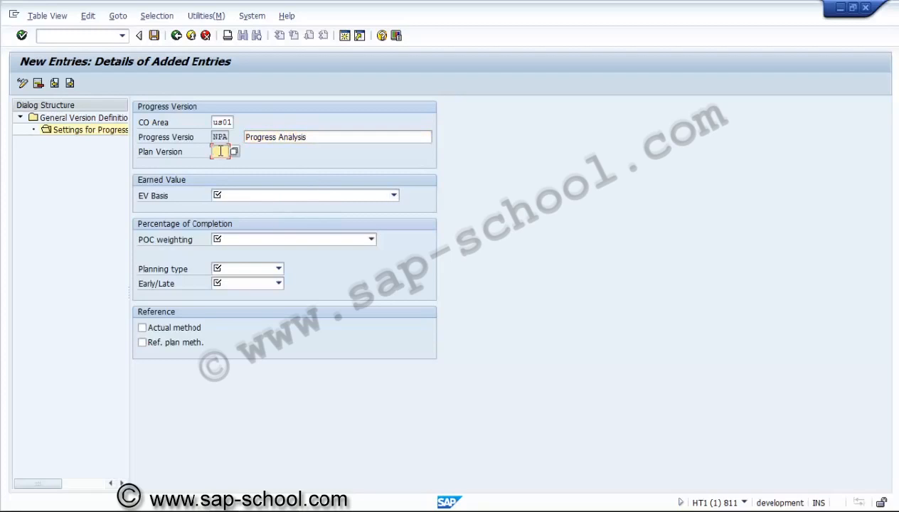
{"action": "type", "text": "0"}
Step: Set the EV basis to Cost plan (active project, overall values) and the POC weighting to Weight (active project)
{"action": "left_click", "coordinate": [229, 200]}
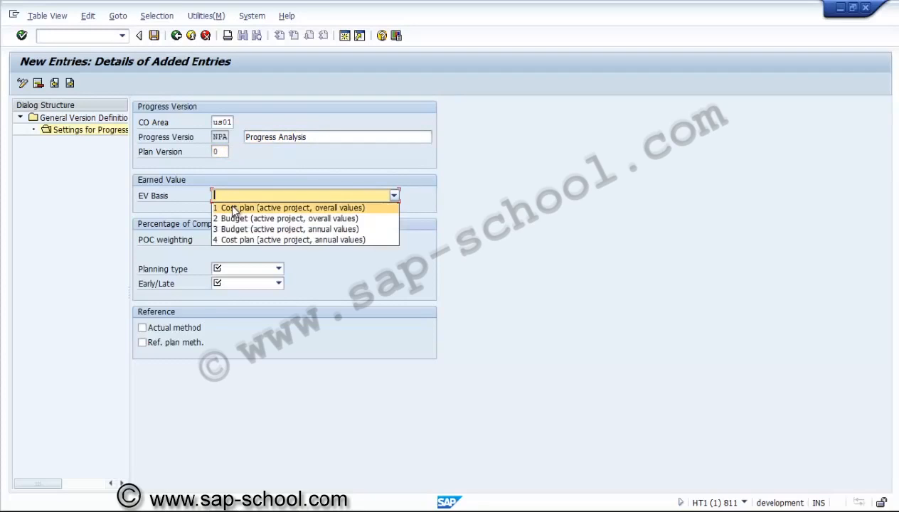
{"action": "left_click", "coordinate": [233, 208]}
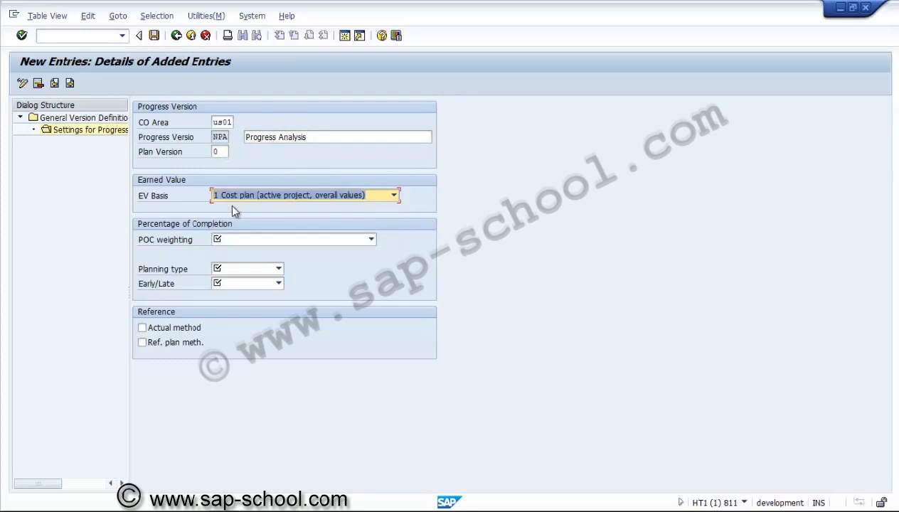
{"action": "left_click", "coordinate": [240, 243]}
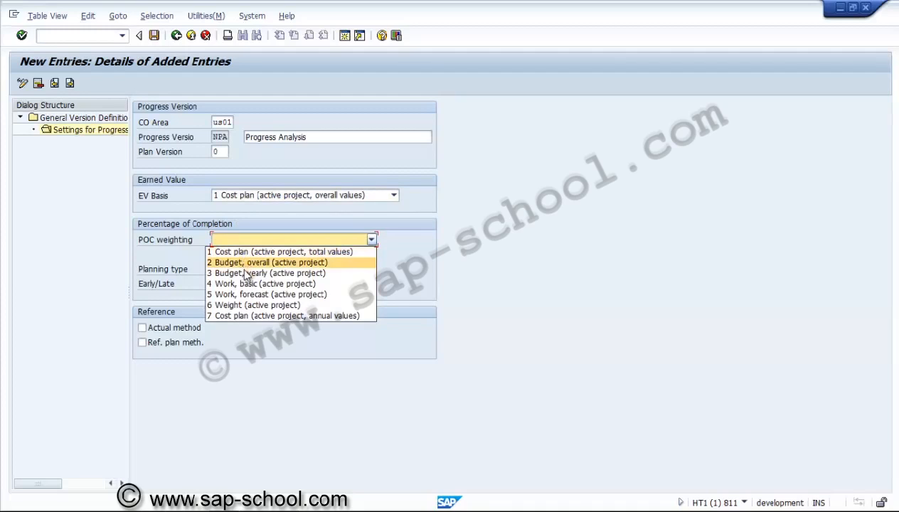
{"action": "left_click", "coordinate": [249, 305]}
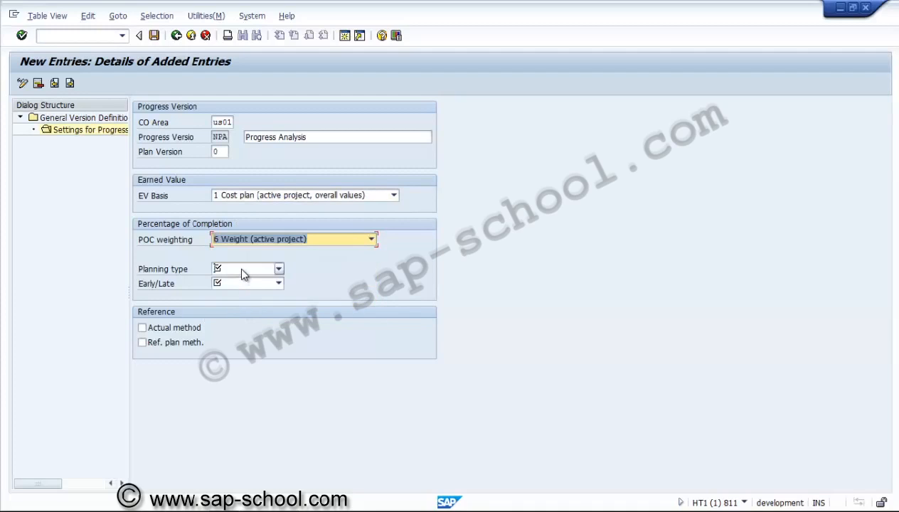
Step: Set the planning type to Basic dates and Early/Late to Earliest possible
{"action": "left_click", "coordinate": [238, 268]}
{"action": "left_click", "coordinate": [241, 282]}
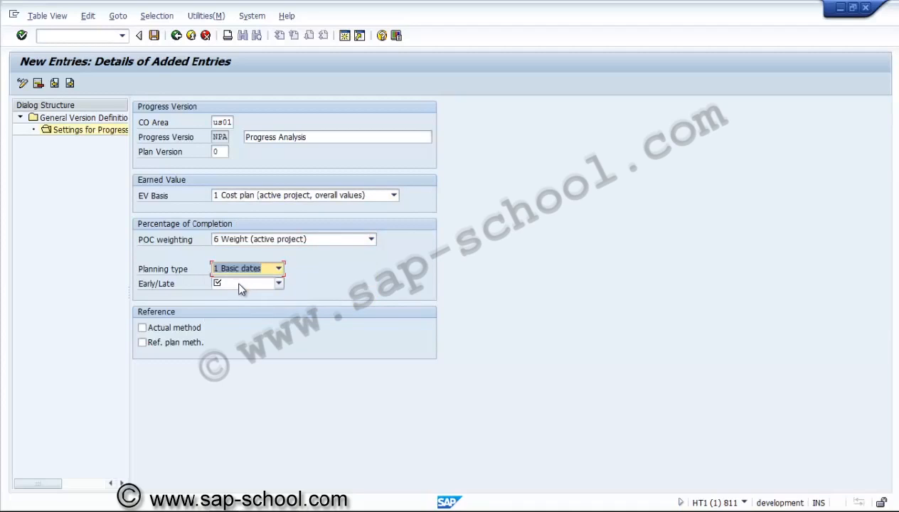
{"action": "left_click", "coordinate": [239, 287]}
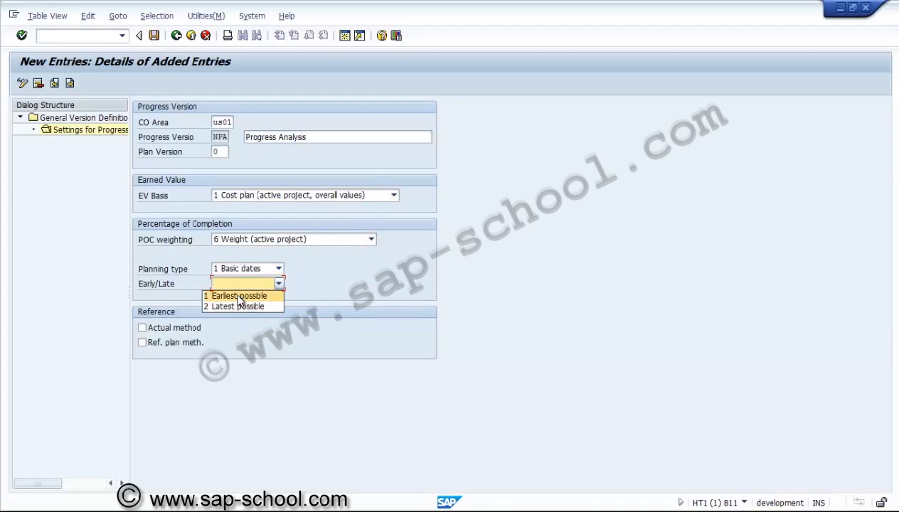
{"action": "left_click", "coordinate": [239, 294]}
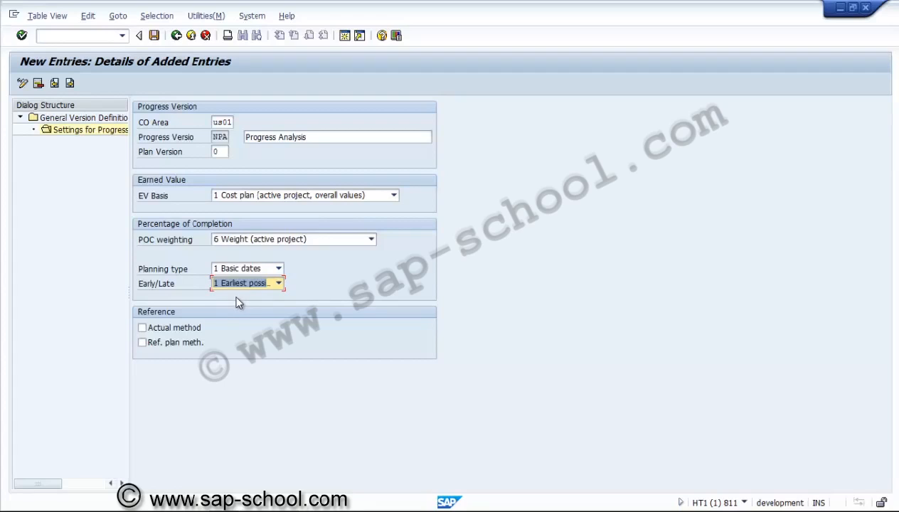
Step: Enable the Actual method and Ref. plan meth. references and validate the progress version entry
{"action": "left_click", "coordinate": [197, 331]}
{"action": "left_click", "coordinate": [196, 331]}
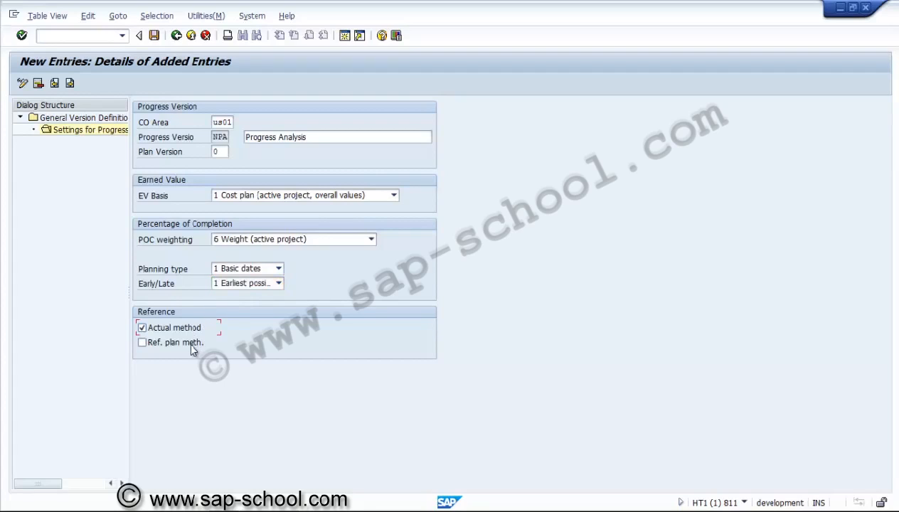
{"action": "left_click", "coordinate": [192, 347]}
{"action": "key", "text": "Return"}
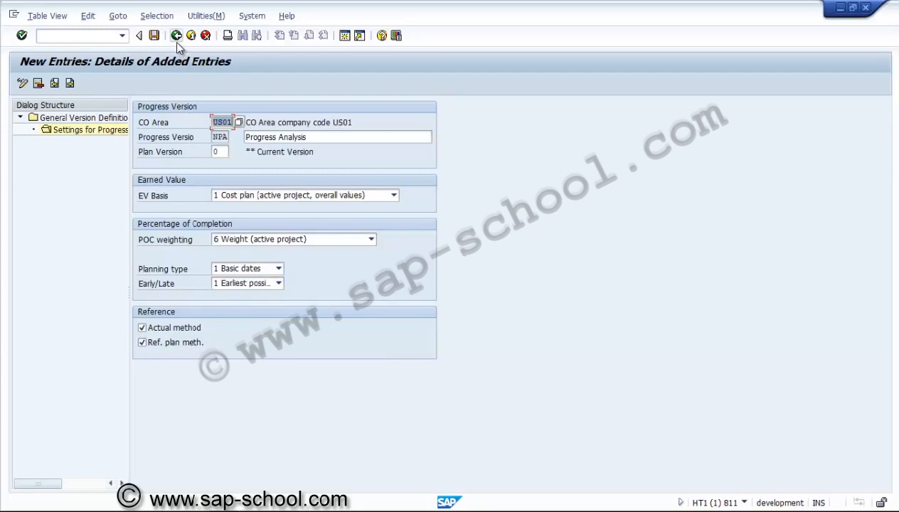
Step: Save the progress version in a new customizing request described as "PS - Settings for Progress analysis" and return to the settings overview
{"action": "left_click", "coordinate": [154, 35]}
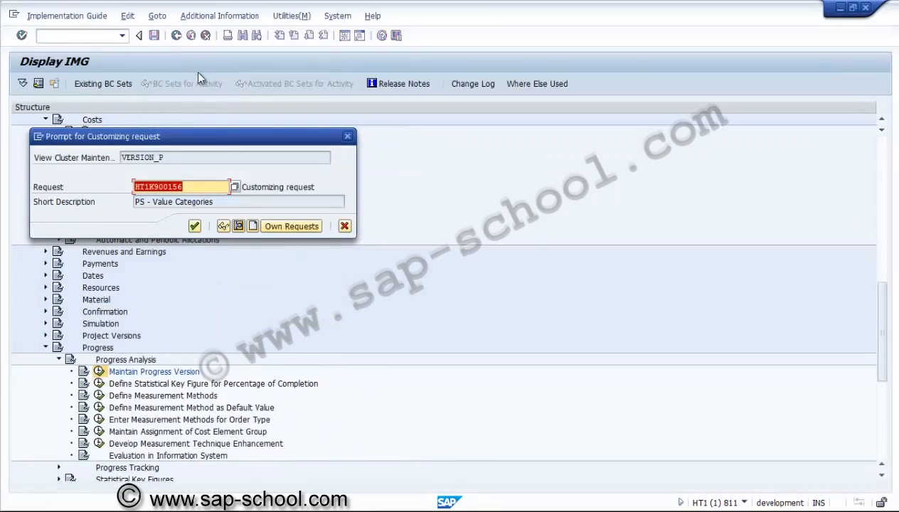
{"action": "left_click", "coordinate": [253, 226]}
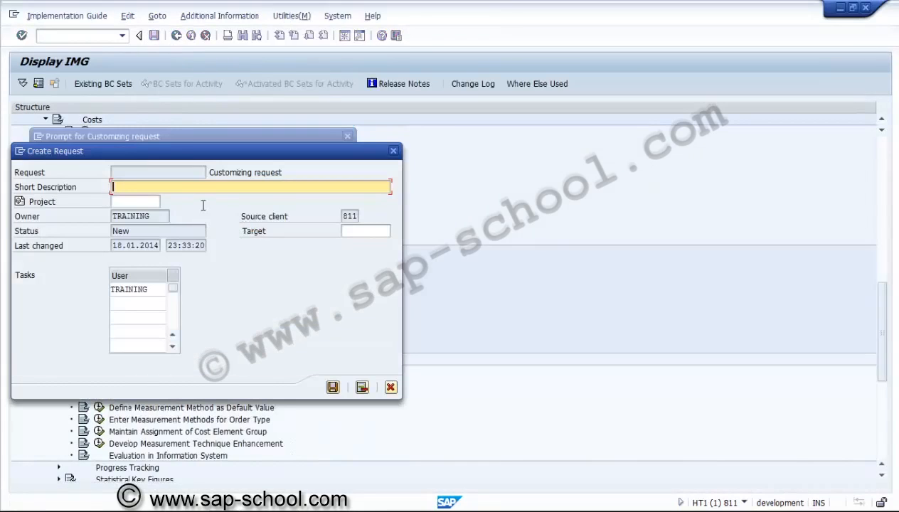
{"action": "type", "text": "PS - Settings for Progress anal"}
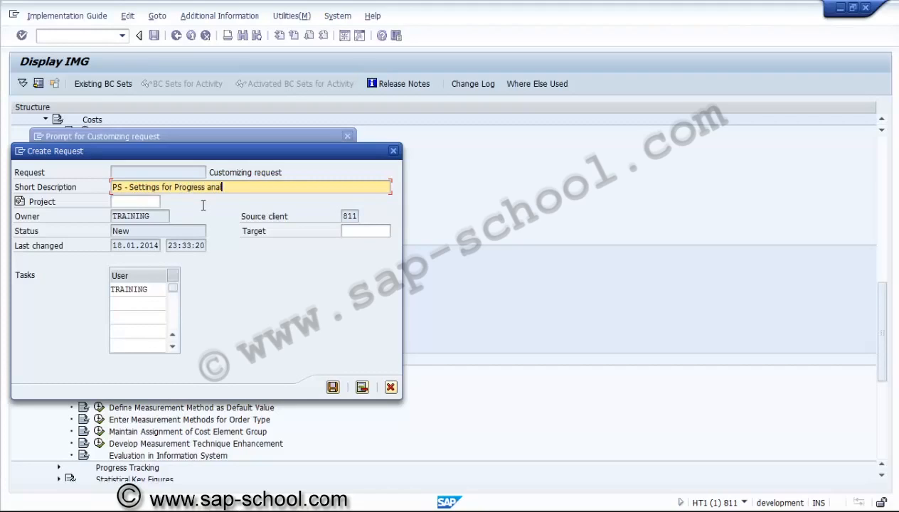
{"action": "type", "text": "ysis"}
{"action": "left_click", "coordinate": [333, 387]}
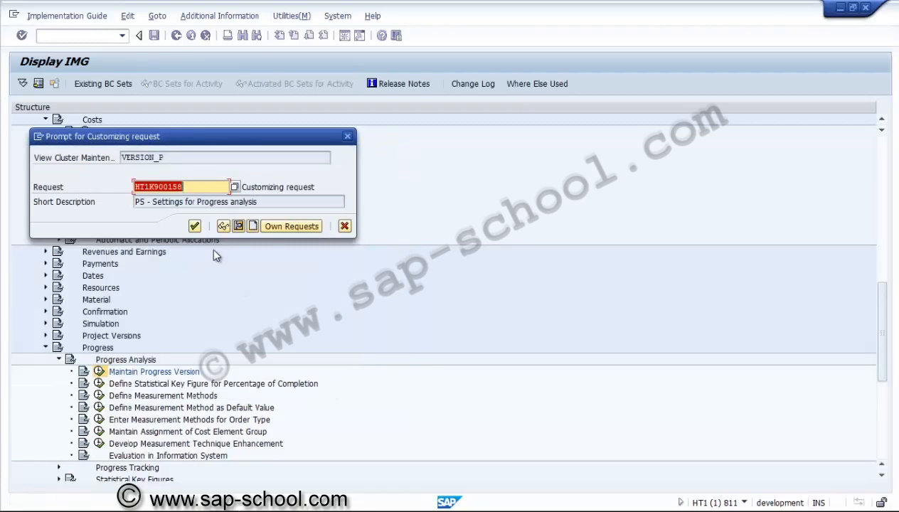
{"action": "left_click", "coordinate": [194, 226]}
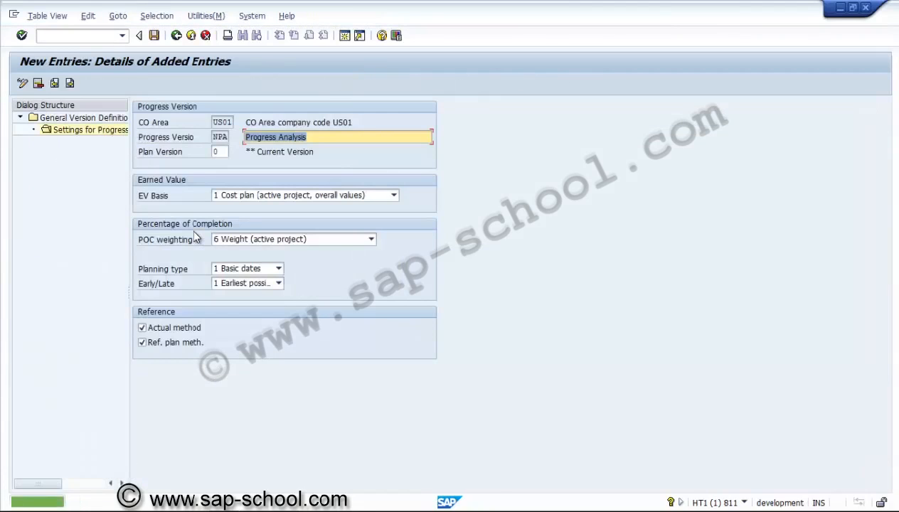
{"action": "left_click", "coordinate": [176, 35]}
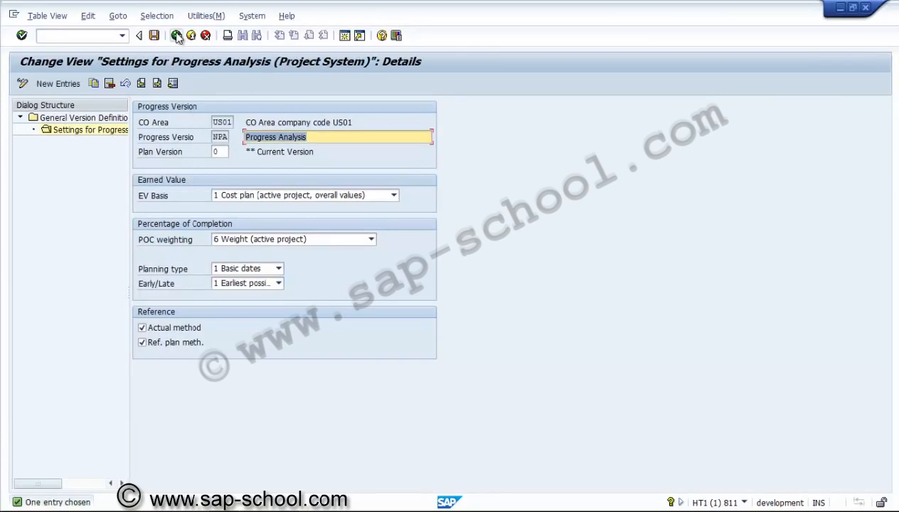
{"action": "left_click", "coordinate": [176, 35]}
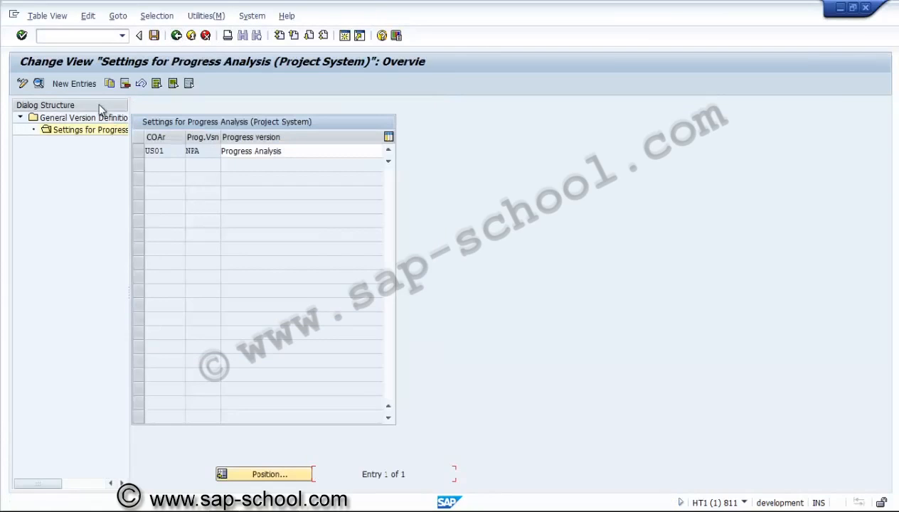
{"action": "left_click", "coordinate": [92, 85]}
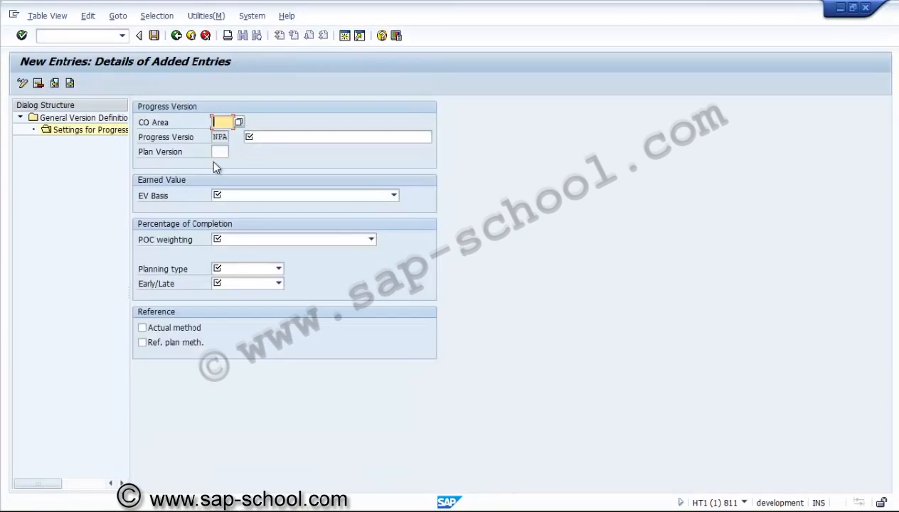
{"action": "left_click", "coordinate": [176, 39]}
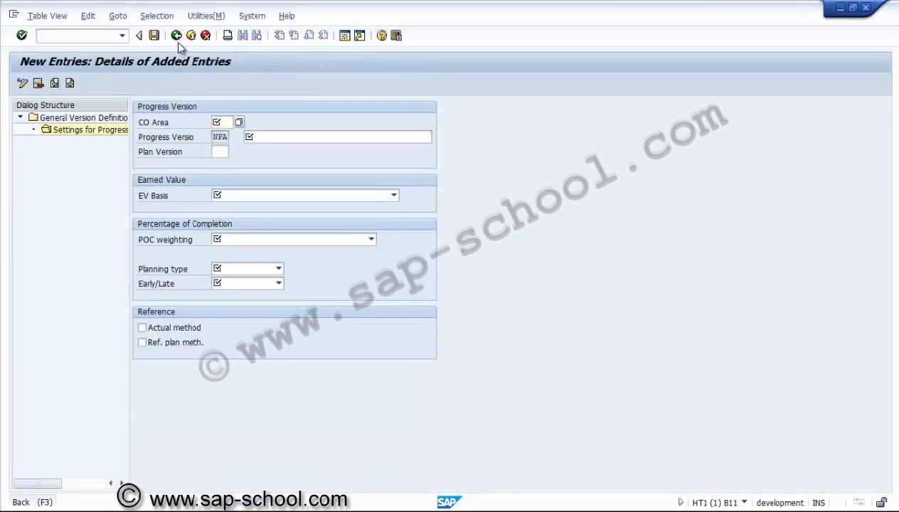
{"action": "left_click", "coordinate": [205, 35]}
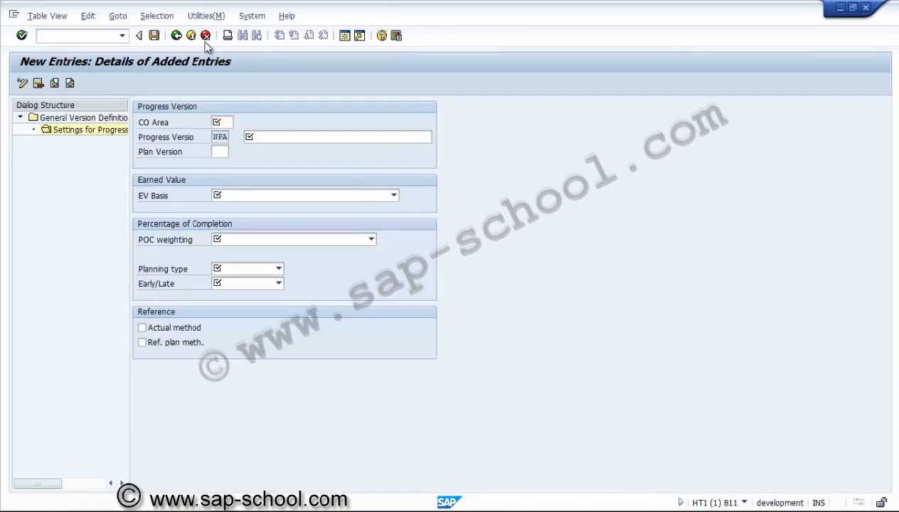
{"action": "left_click", "coordinate": [179, 245]}
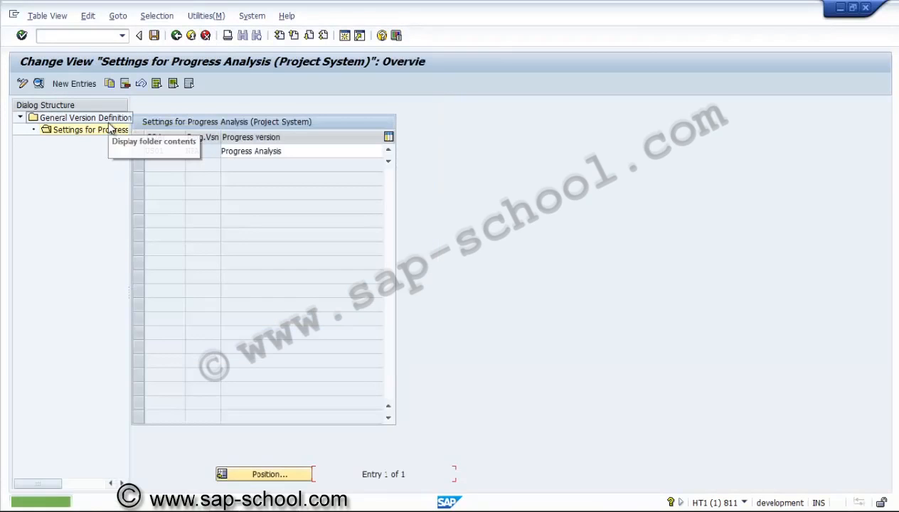
Step: Add a second general version PRA with the name "Progress Analysis Version" in the General Version Definition
{"action": "double_click", "coordinate": [106, 119]}
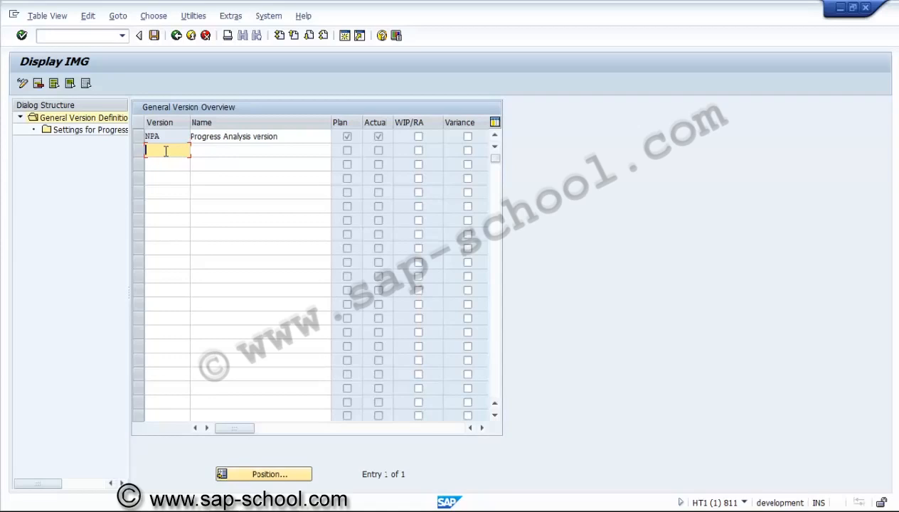
{"action": "type", "text": "PRA"}
{"action": "key", "text": "Tab"}
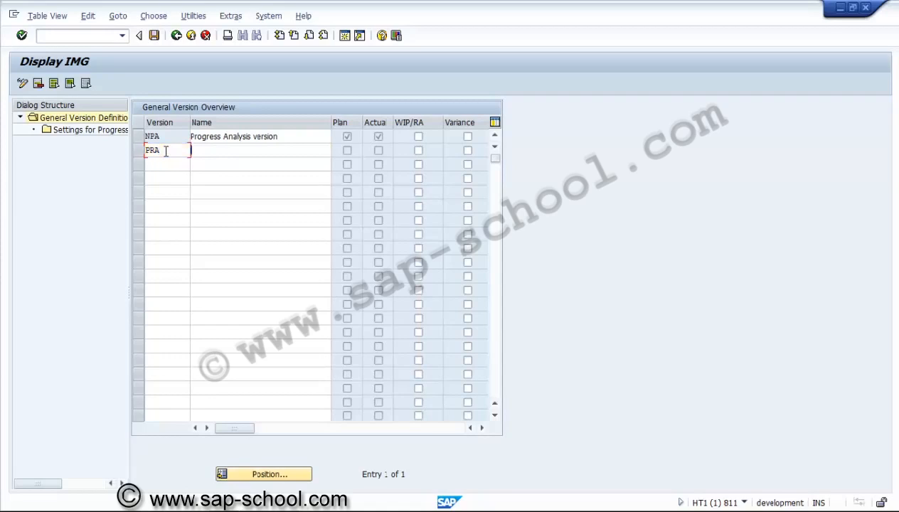
{"action": "type", "text": "Pro"}
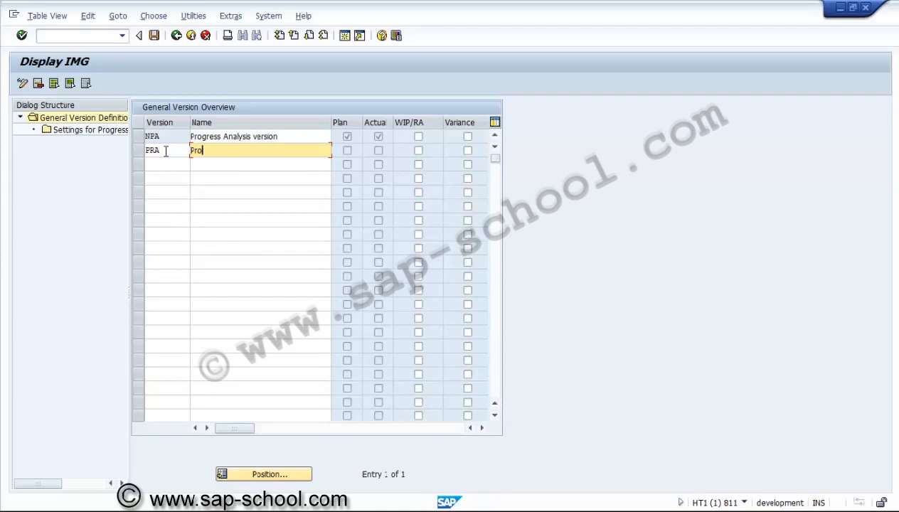
{"action": "type", "text": "gress Analysis Version"}
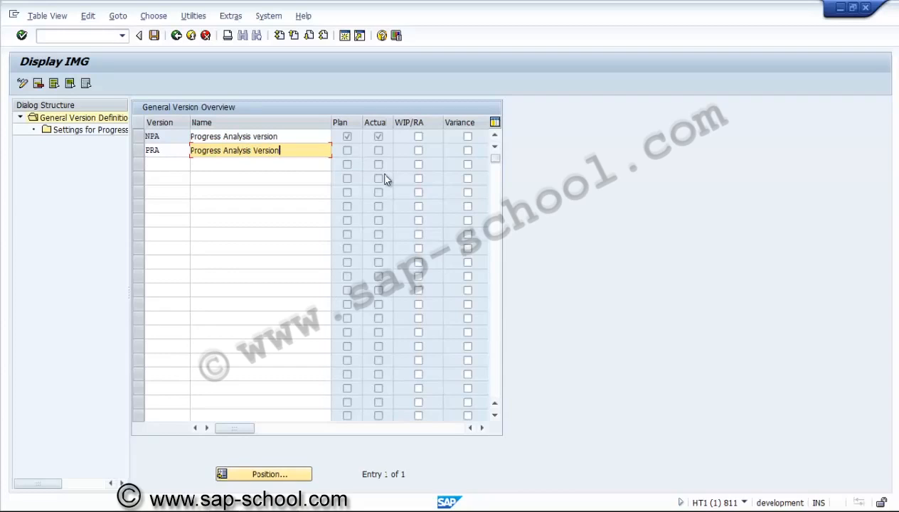
Step: Enable WIP/RA and Variance for version NPA and validate the general version entries
{"action": "left_click", "coordinate": [418, 137]}
{"action": "left_click", "coordinate": [467, 138]}
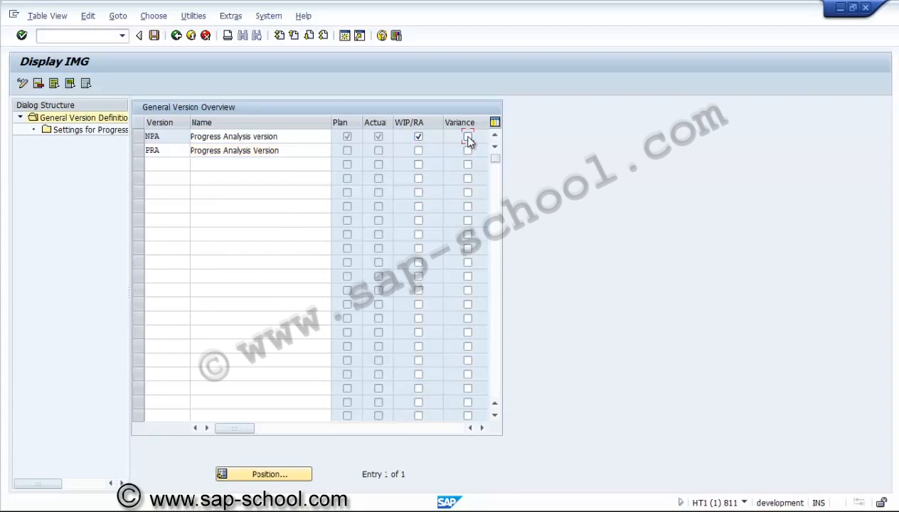
{"action": "left_click", "coordinate": [481, 429]}
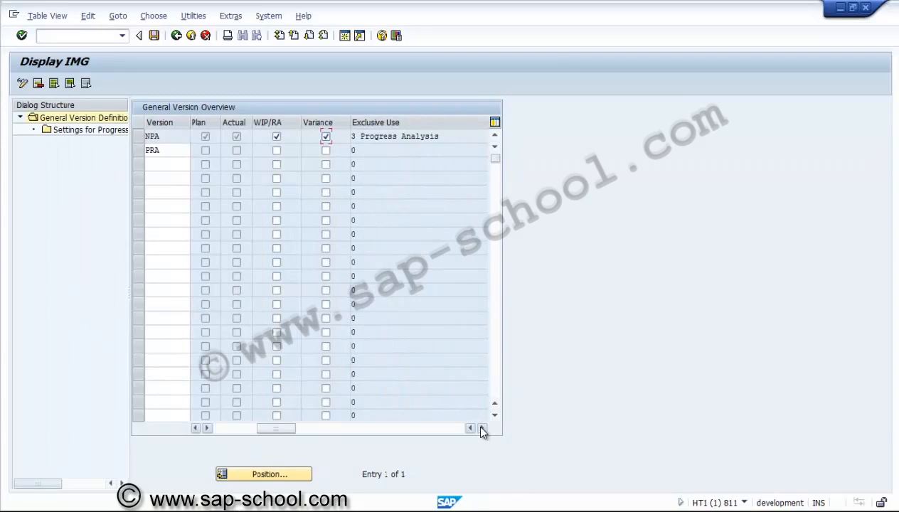
{"action": "left_click", "coordinate": [482, 429]}
{"action": "left_click", "coordinate": [482, 429]}
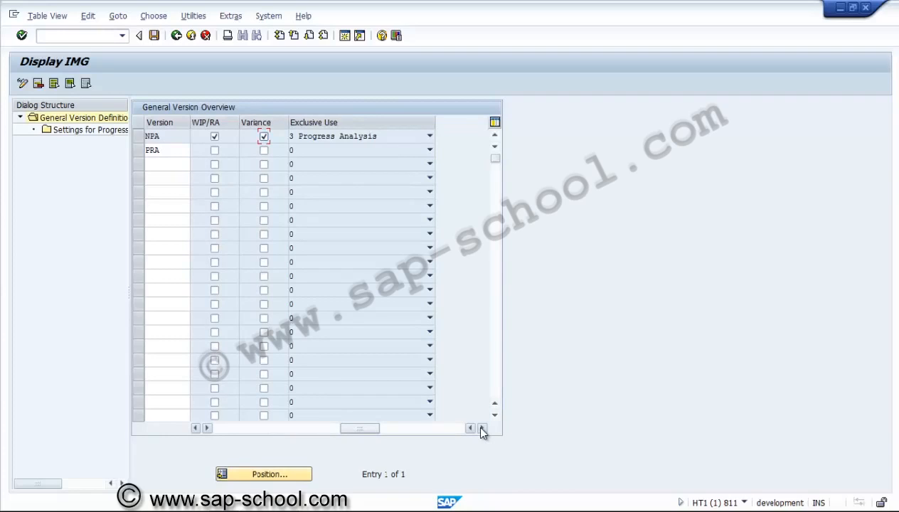
{"action": "left_click", "coordinate": [237, 430]}
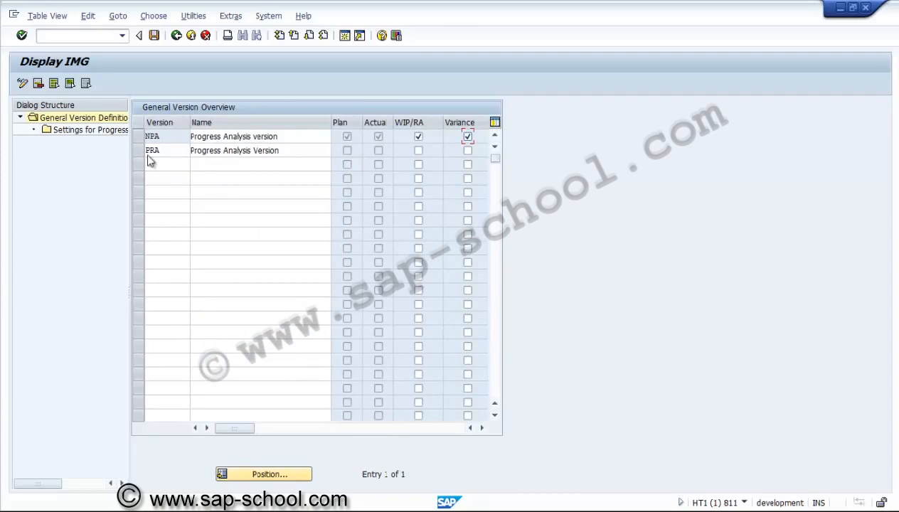
{"action": "key", "text": "Return"}
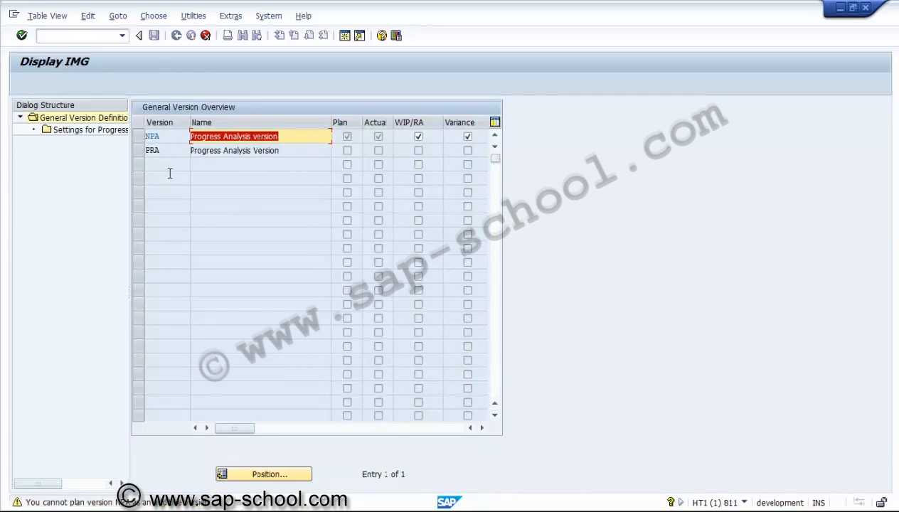
{"action": "key", "text": "Return"}
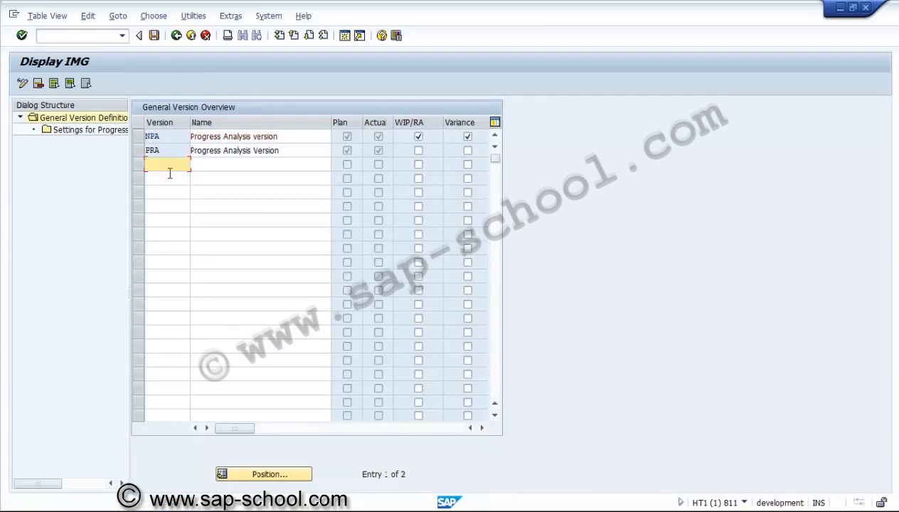
Step: Select general version PRA and open its Settings for Progress Analysis
{"action": "left_click", "coordinate": [141, 152]}
{"action": "left_click", "coordinate": [140, 150]}
{"action": "double_click", "coordinate": [108, 128]}
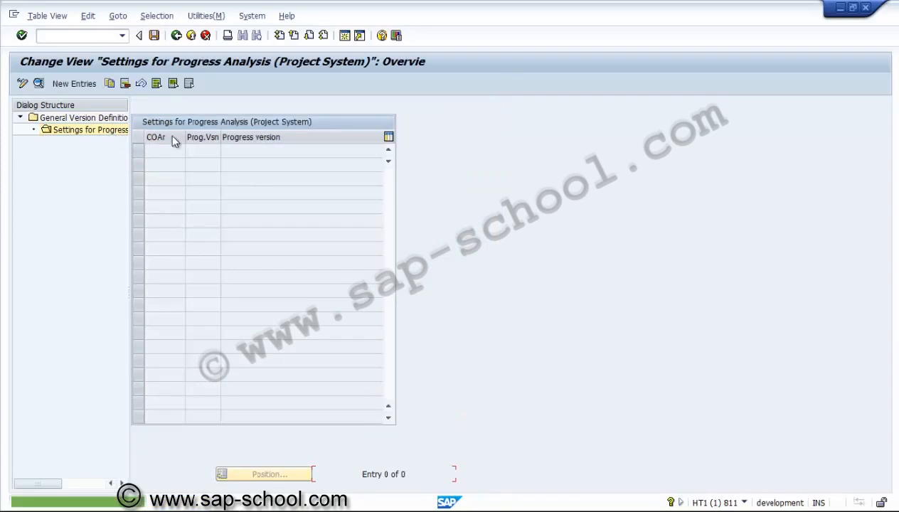
Step: Create a new progress analysis entry for version PRA with CO area US01 and the name "Progress Analysis"
{"action": "left_click", "coordinate": [74, 83]}
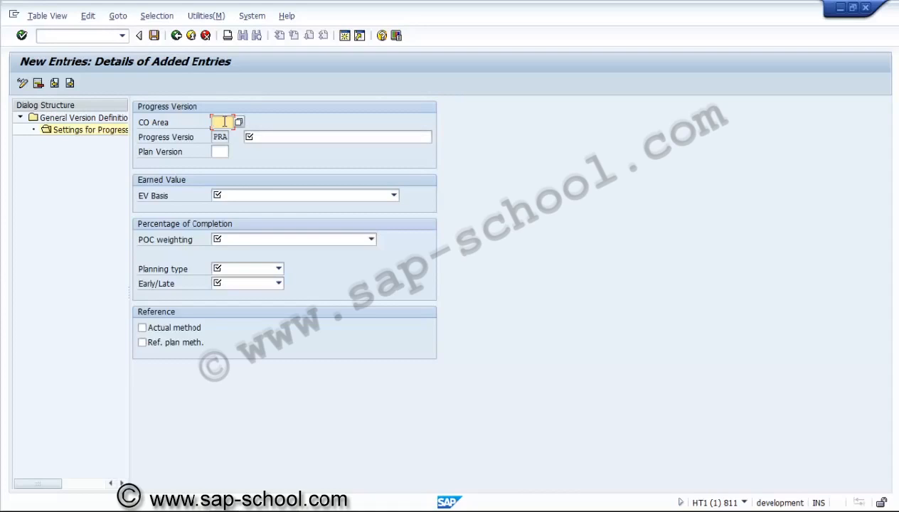
{"action": "type", "text": "us01"}
{"action": "left_click", "coordinate": [306, 139]}
{"action": "type", "text": "Progres"}
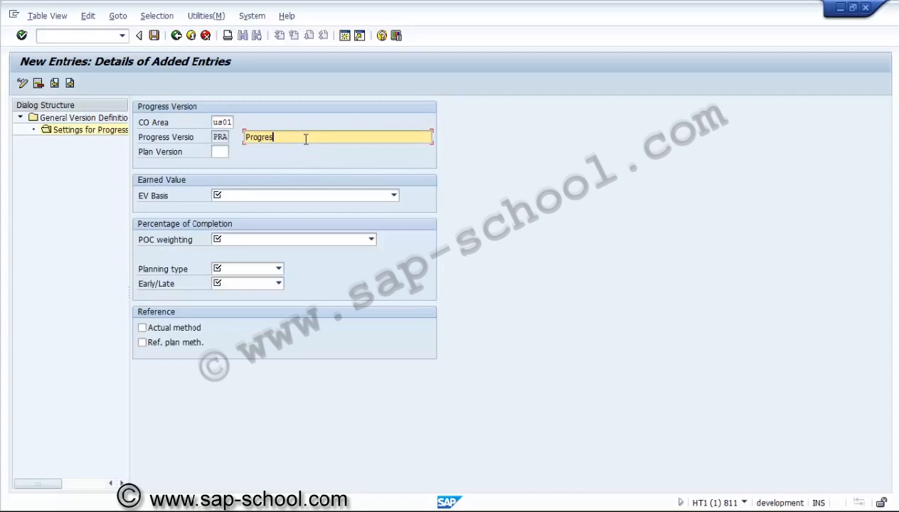
{"action": "type", "text": "s Analysis"}
Step: Set the EV basis to "4 Cost plan (active project, annual values)" and the POC weighting to "4 Work, basic (active project)"
{"action": "left_click", "coordinate": [302, 193]}
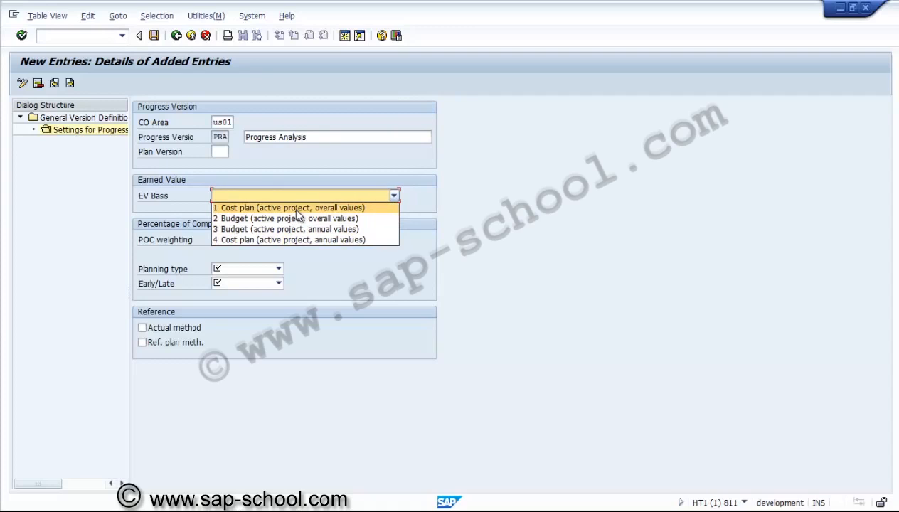
{"action": "left_click", "coordinate": [291, 240]}
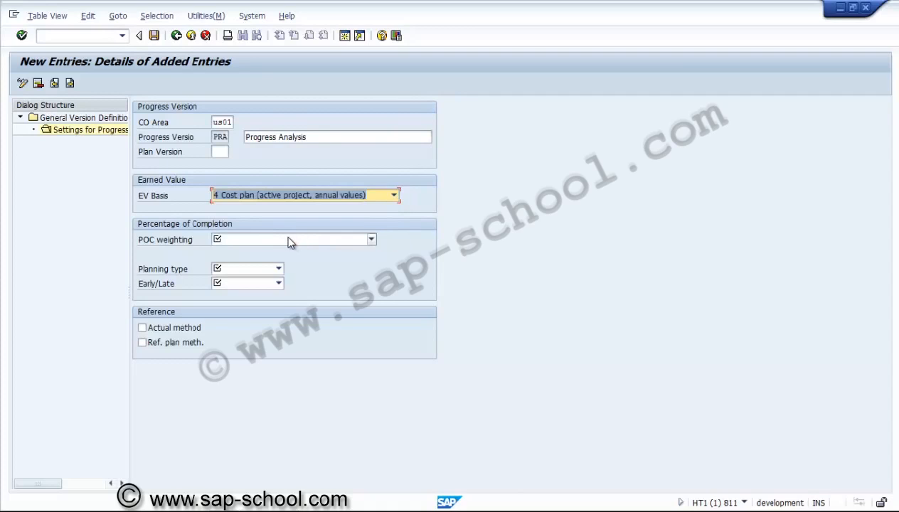
{"action": "left_click", "coordinate": [279, 243]}
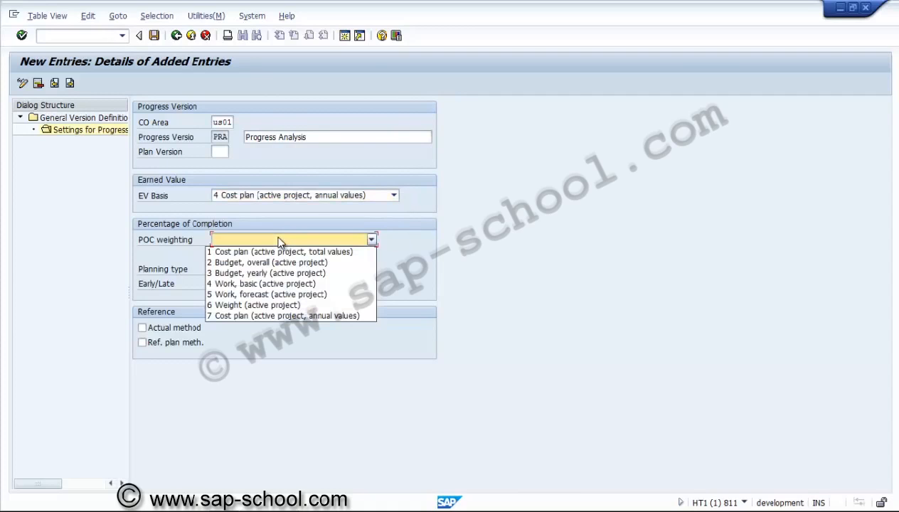
{"action": "left_click", "coordinate": [268, 284]}
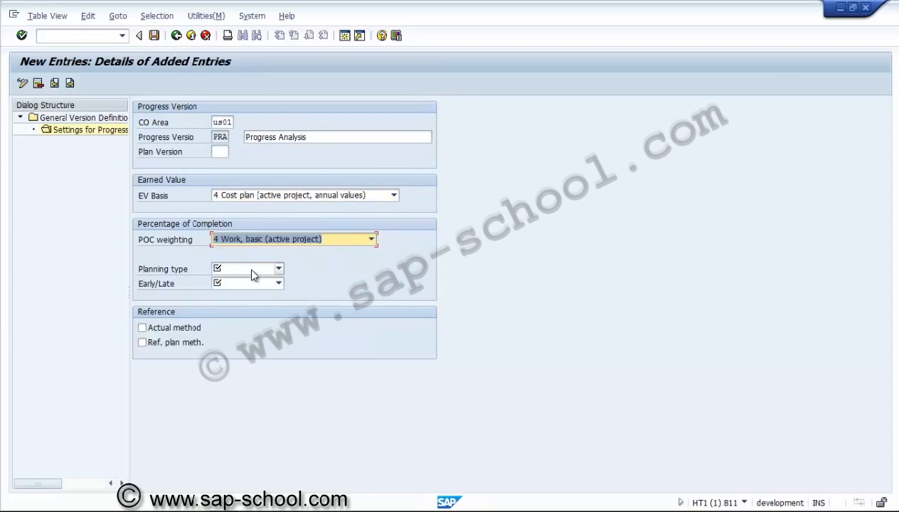
Step: Set the planning type to Basic dates and Early/Late to Latest possible, and enable the Actual method and Ref. plan meth. references
{"action": "left_click", "coordinate": [249, 270]}
{"action": "left_click", "coordinate": [250, 286]}
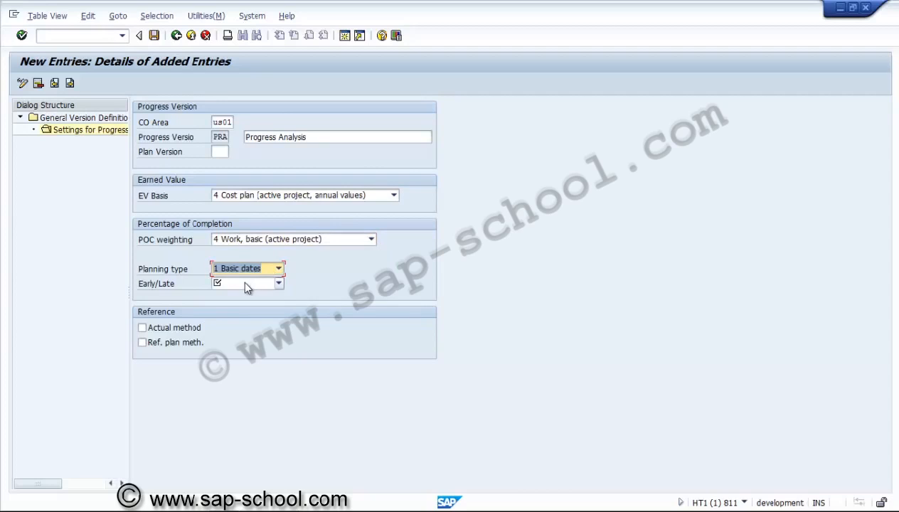
{"action": "left_click", "coordinate": [245, 284]}
{"action": "left_click", "coordinate": [244, 307]}
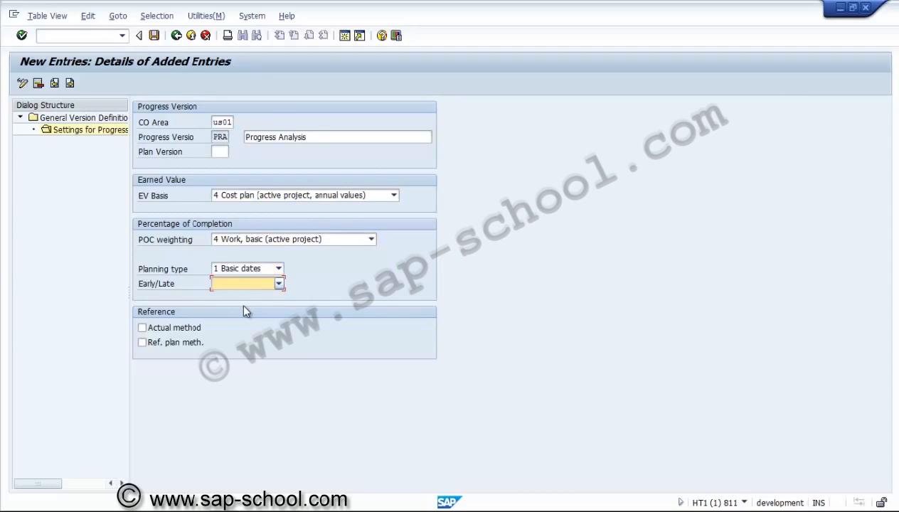
{"action": "left_click", "coordinate": [197, 331]}
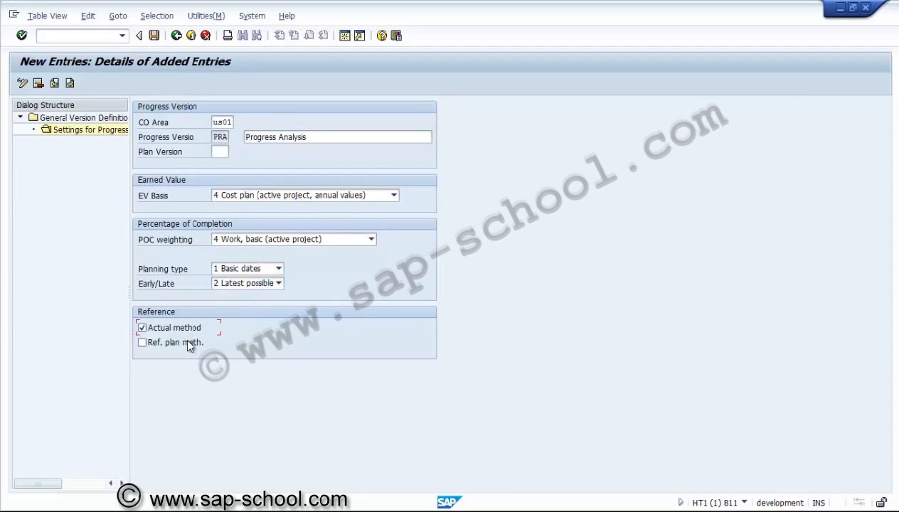
{"action": "left_click", "coordinate": [189, 346]}
{"action": "key", "text": "Return"}
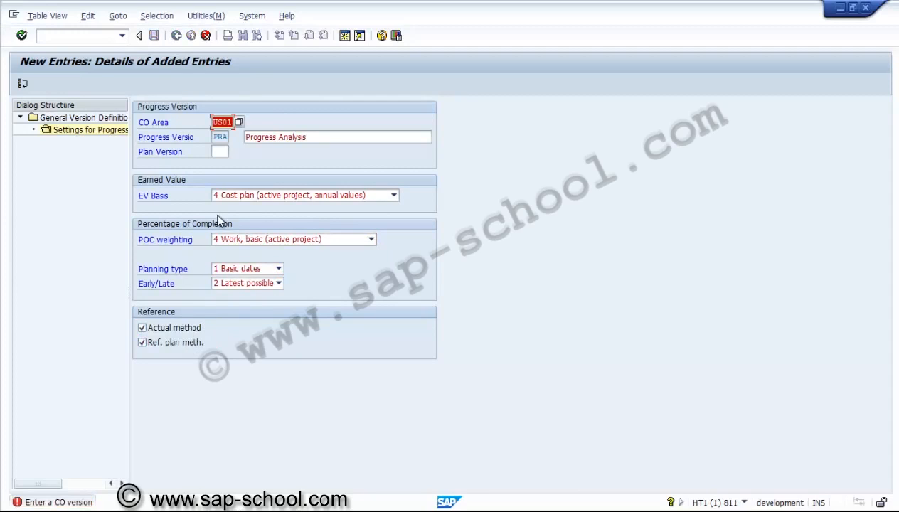
Step: Assign plan version 0 to the PRA progress version and validate the entry
{"action": "left_click", "coordinate": [224, 153]}
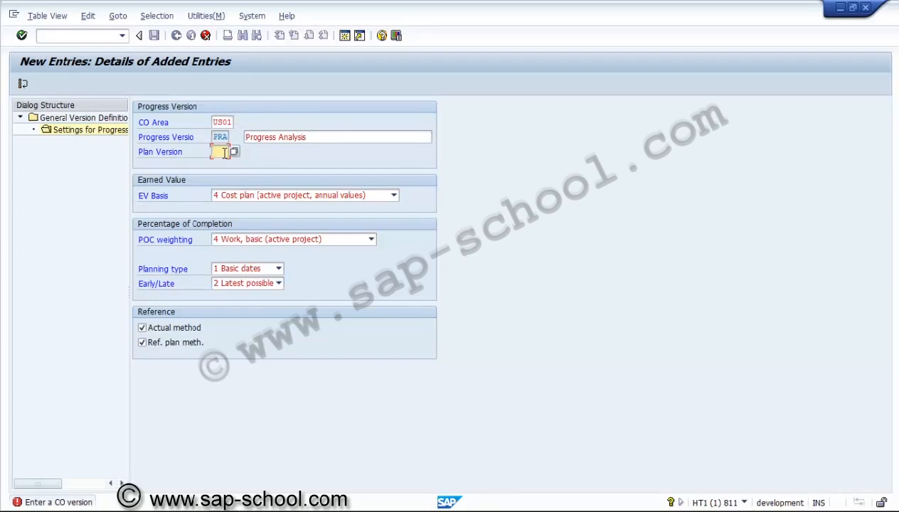
{"action": "type", "text": "0"}
{"action": "key", "text": "Return"}
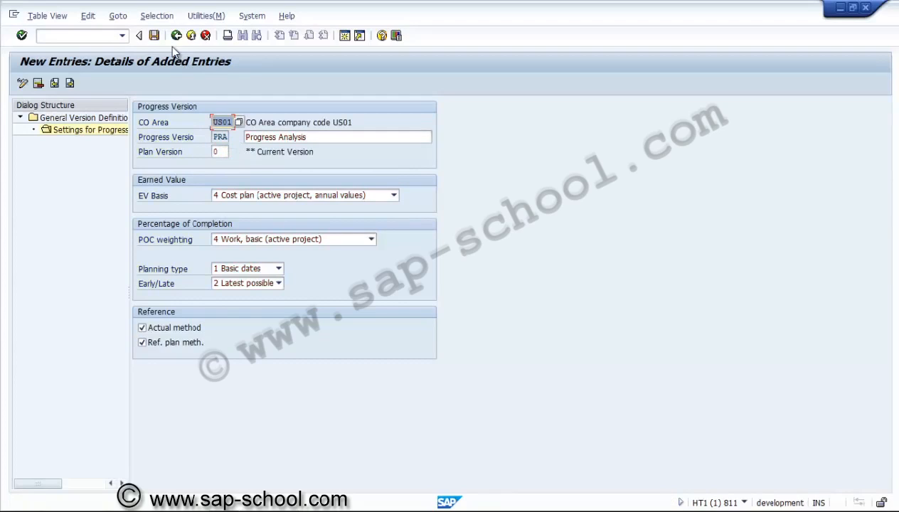
Step: Save the PRA progress analysis settings and return to the General Version Overview
{"action": "left_click", "coordinate": [155, 36]}
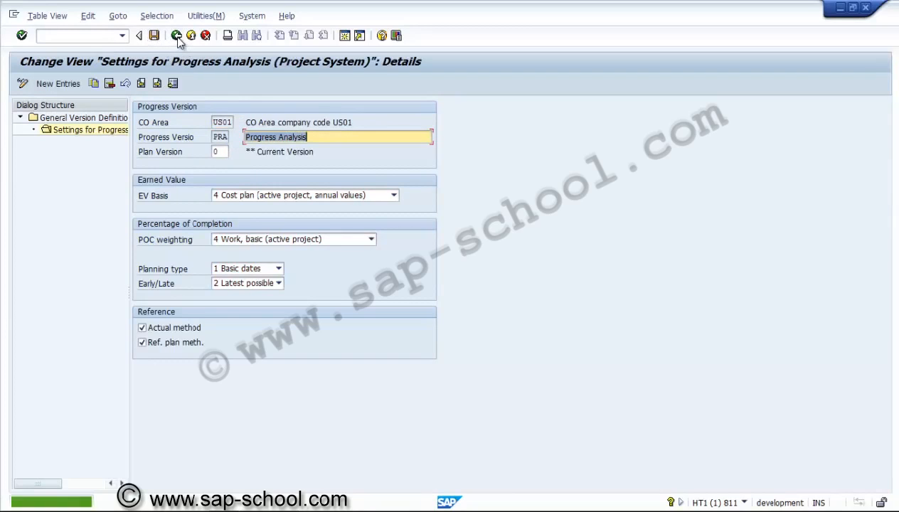
{"action": "left_click", "coordinate": [176, 36]}
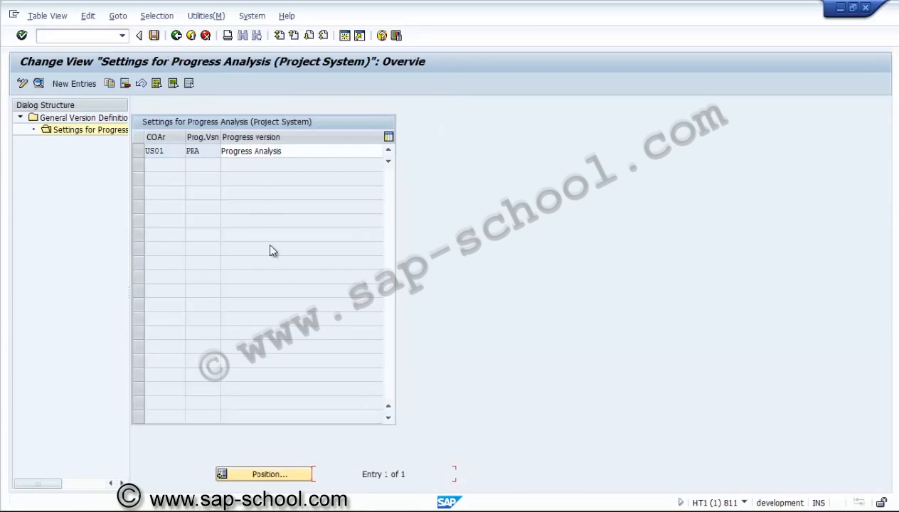
{"action": "left_click", "coordinate": [175, 35]}
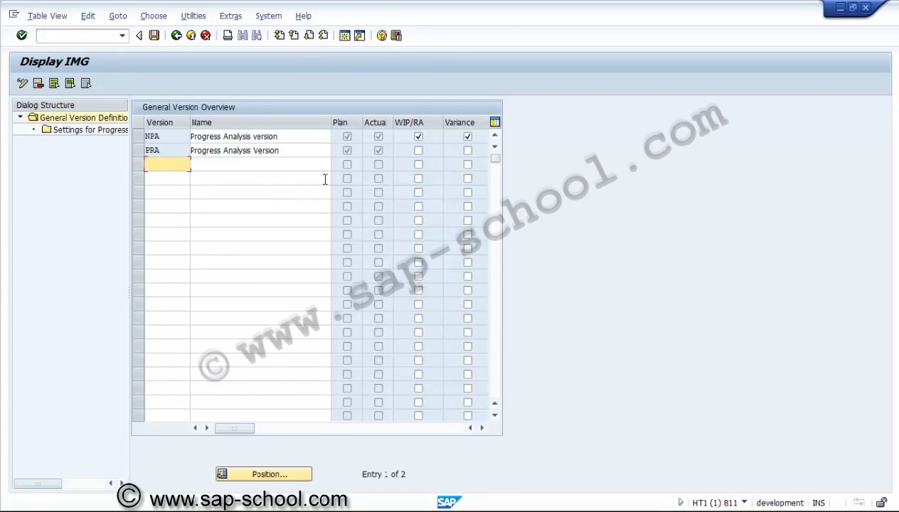
Step: Enable Variance for general version PRA, then save the version definition and return to the IMG structure
{"action": "left_click", "coordinate": [467, 151]}
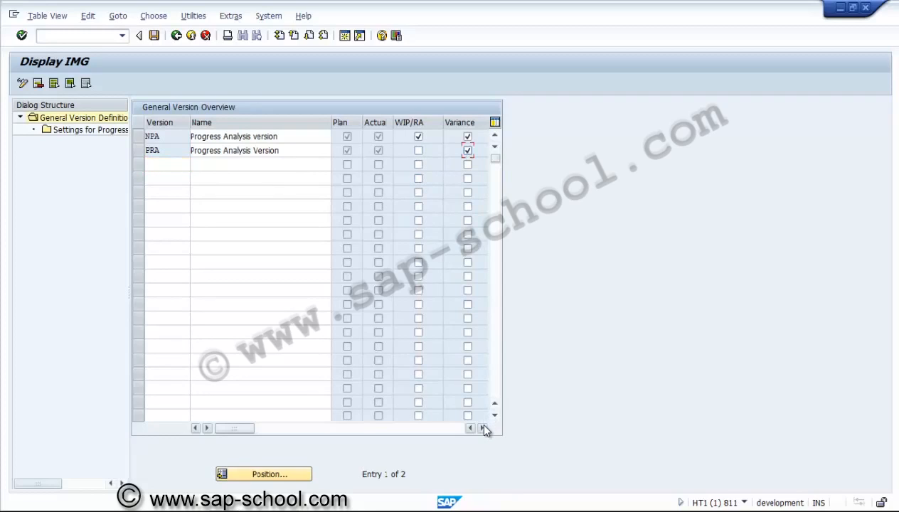
{"action": "left_click", "coordinate": [483, 428]}
{"action": "key", "text": "Return"}
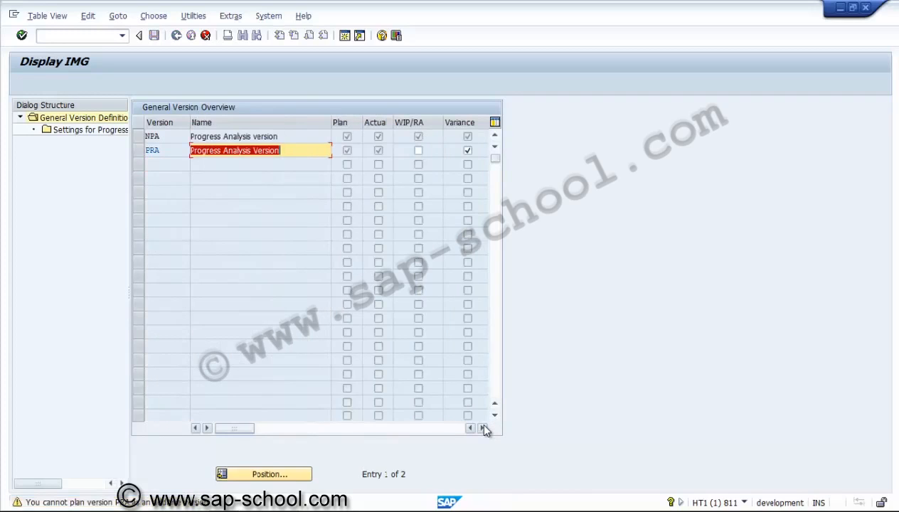
{"action": "key", "text": "Return"}
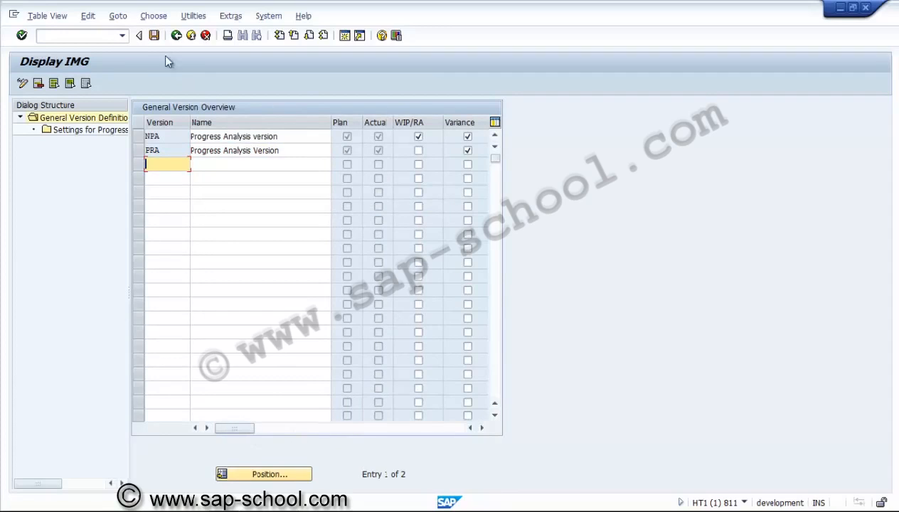
{"action": "left_click", "coordinate": [155, 35]}
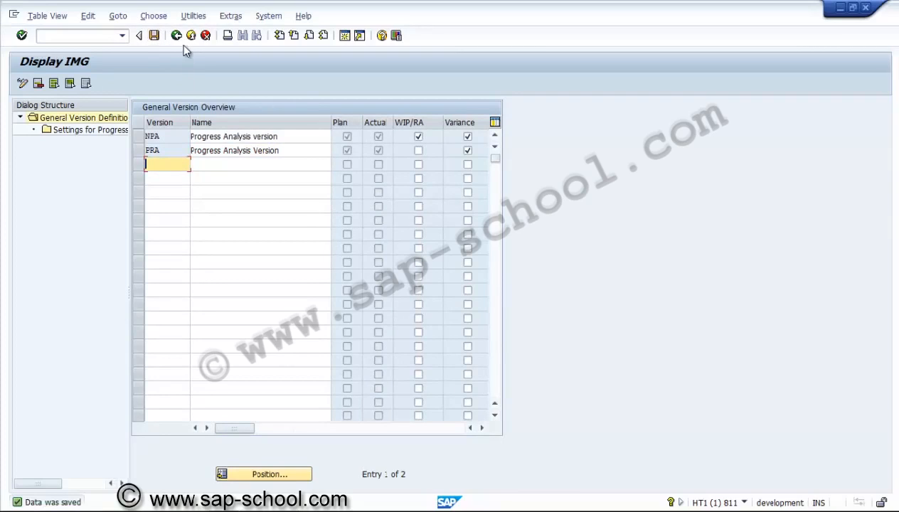
{"action": "left_click", "coordinate": [177, 35]}
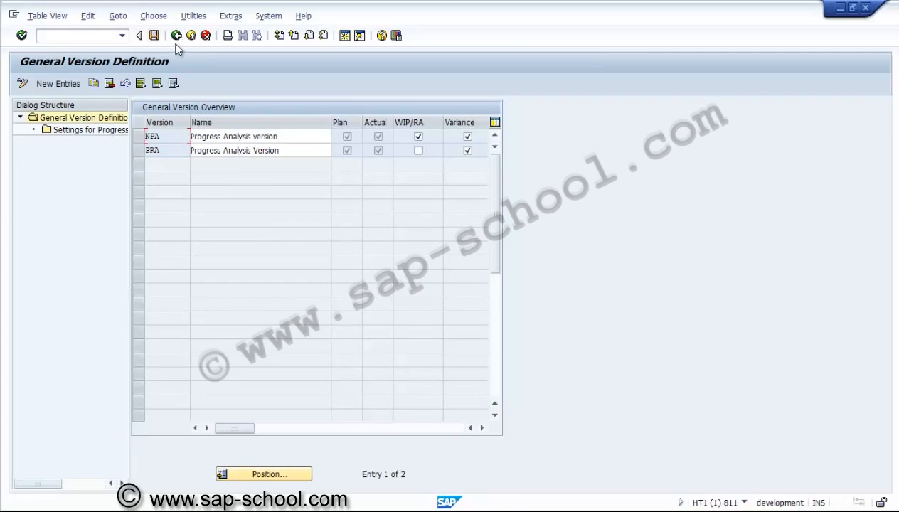
{"action": "left_click", "coordinate": [176, 36]}
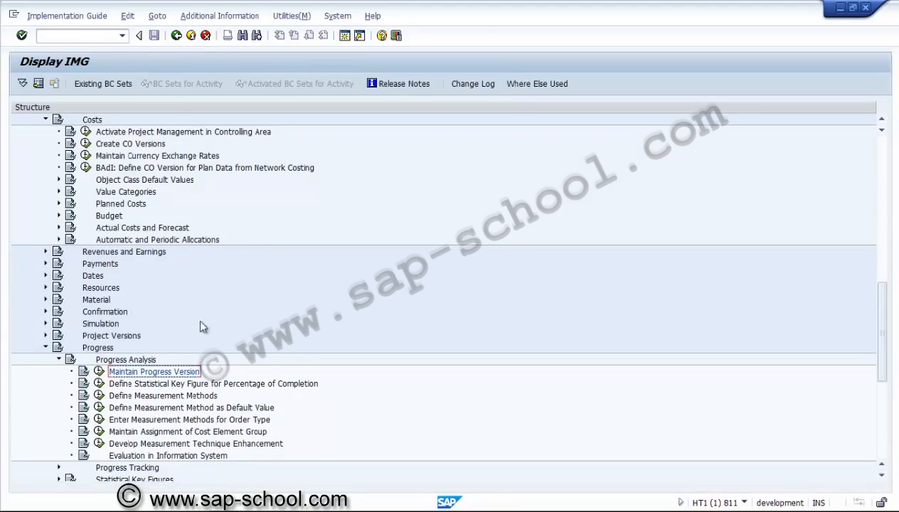
Step: Open the IMG activity Define Statistical Key Figure for Percentage of Completion and start a new entry
{"action": "left_click", "coordinate": [192, 384]}
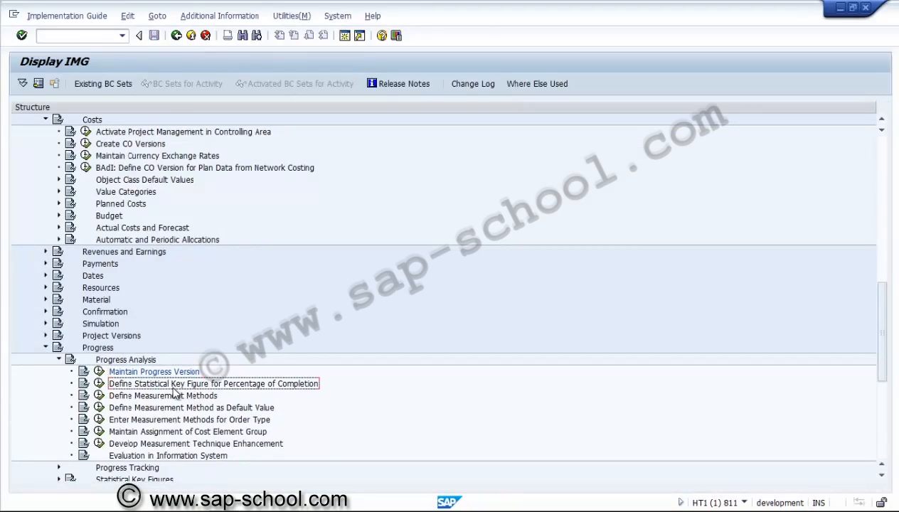
{"action": "left_click", "coordinate": [99, 385]}
{"action": "left_click", "coordinate": [100, 385]}
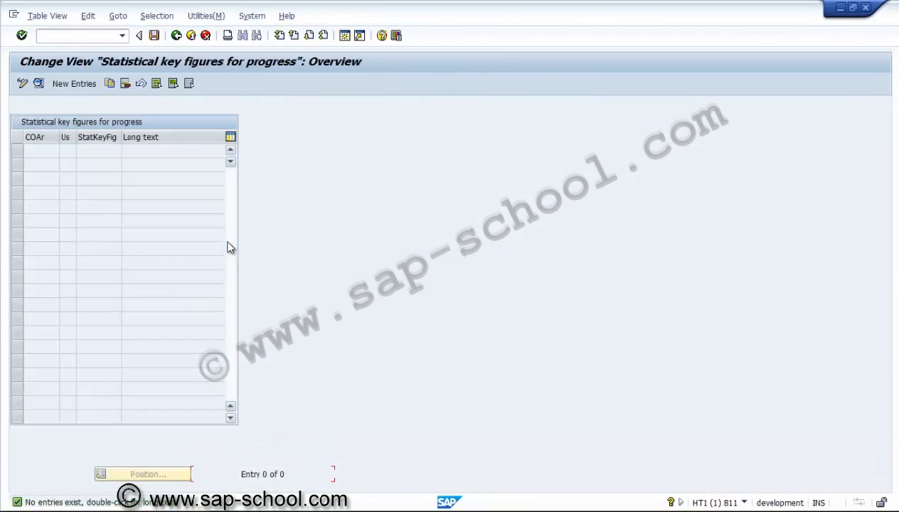
{"action": "left_click", "coordinate": [74, 84]}
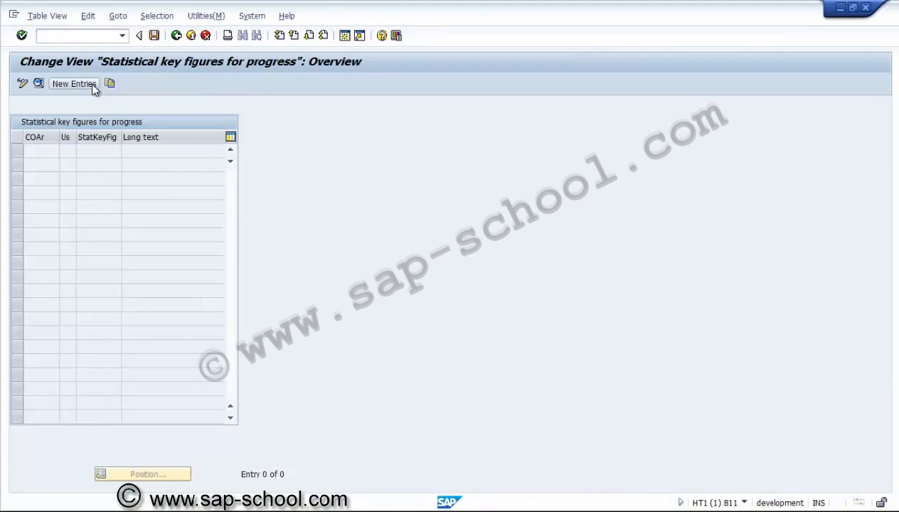
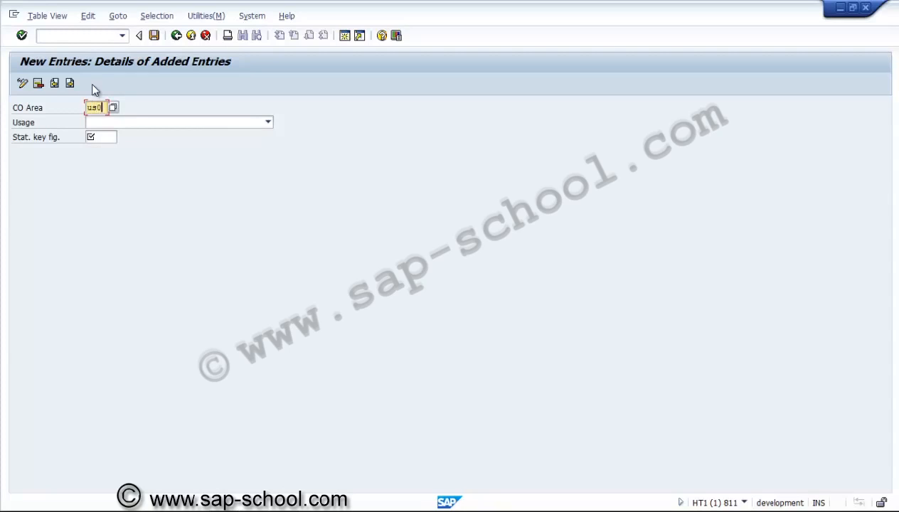
Step: Set the new entry's usage to 1 Non-Aggregated POC for controlling area US01
{"action": "left_click", "coordinate": [116, 123]}
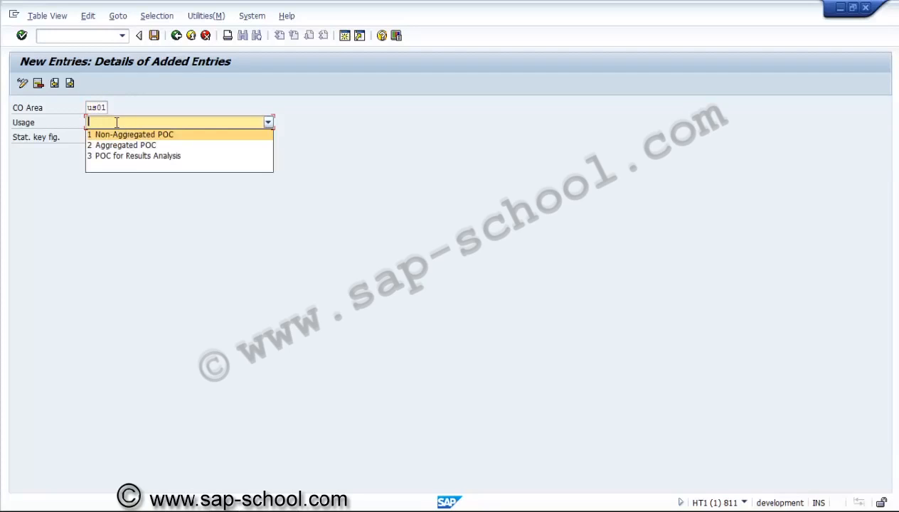
{"action": "left_click", "coordinate": [116, 134]}
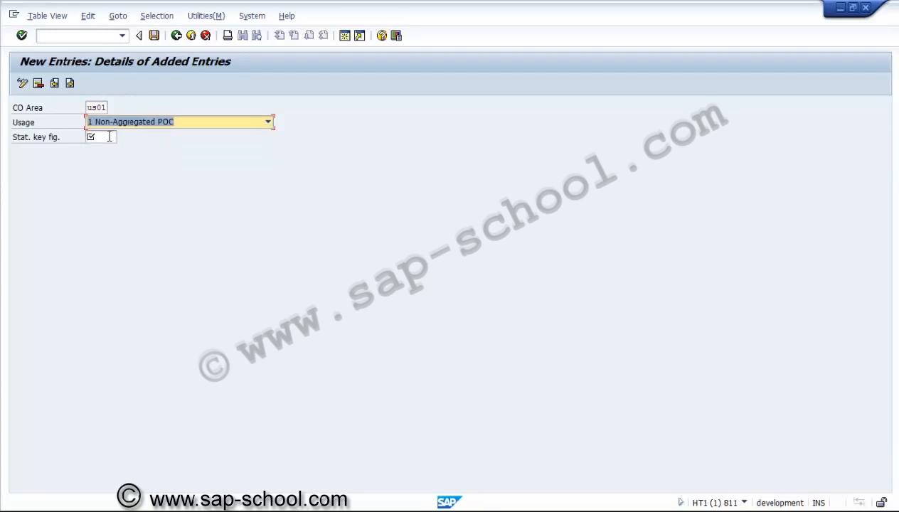
{"action": "left_click", "coordinate": [109, 137]}
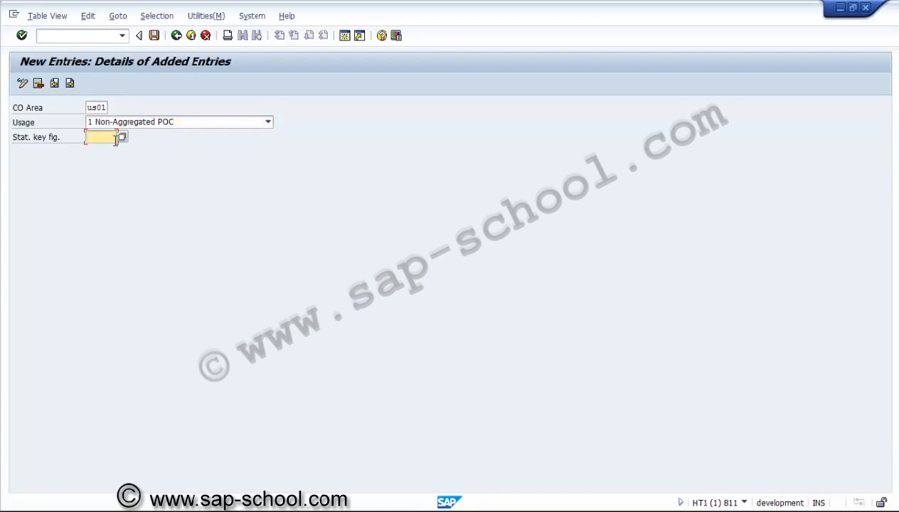
{"action": "key", "text": "Return"}
Step: Open transaction KK01 in a new session to create statistical key figures
{"action": "left_click", "coordinate": [90, 31]}
{"action": "type", "text": "/okk01"}
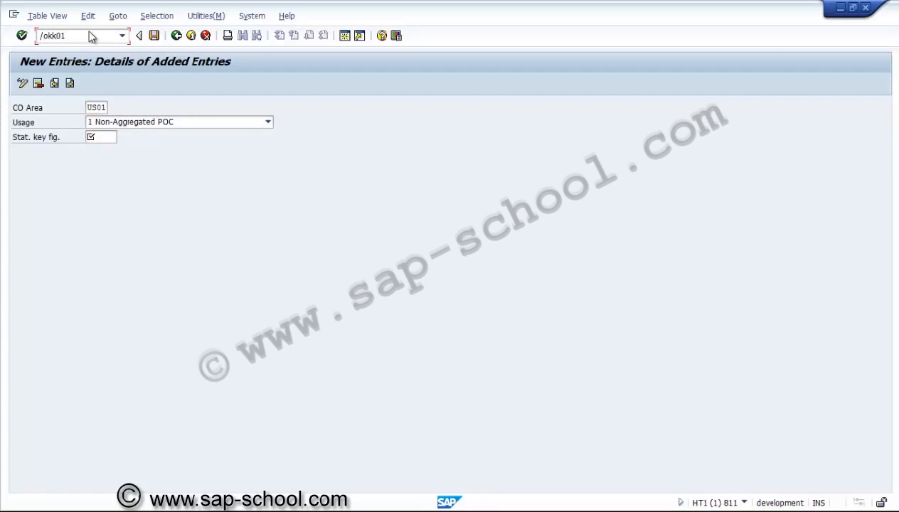
{"action": "key", "text": "Return"}
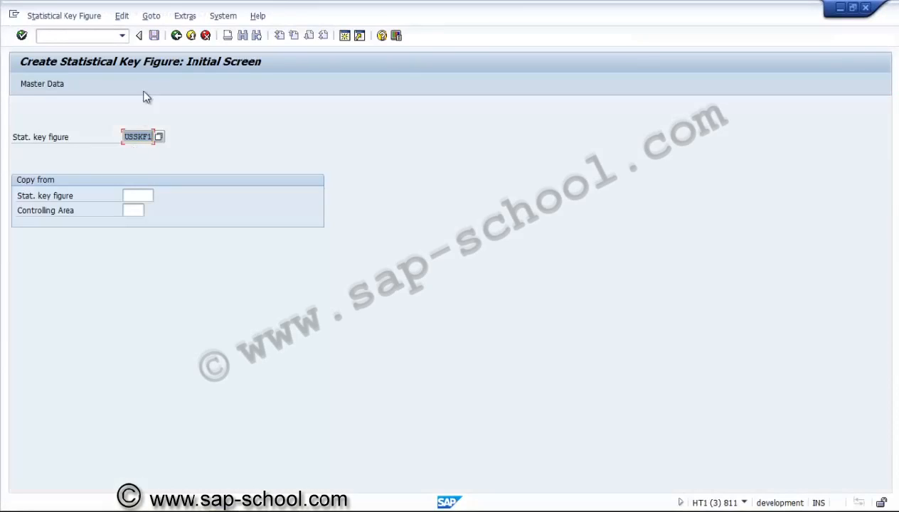
Step: Open the controlling area setting and confirm US01 for the key figure creation
{"action": "left_click", "coordinate": [151, 16]}
{"action": "mouse_move", "coordinate": [185, 16]}
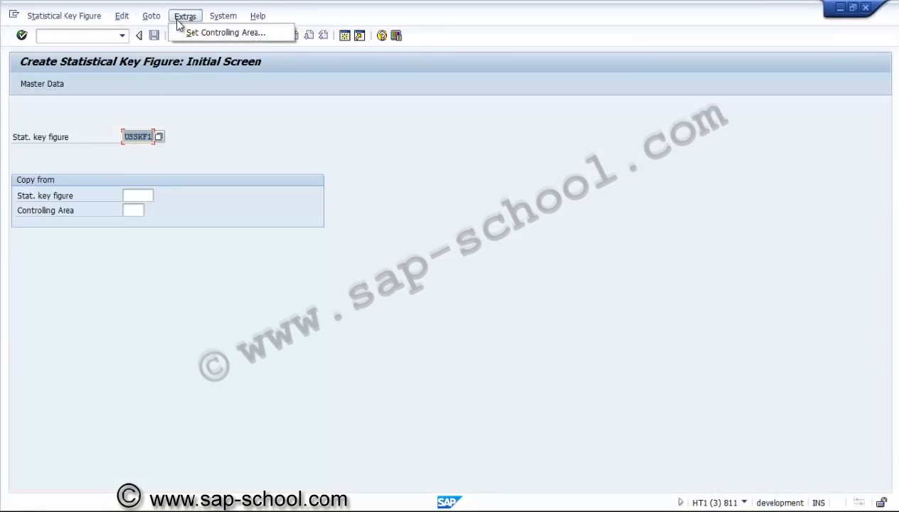
{"action": "left_click", "coordinate": [177, 32]}
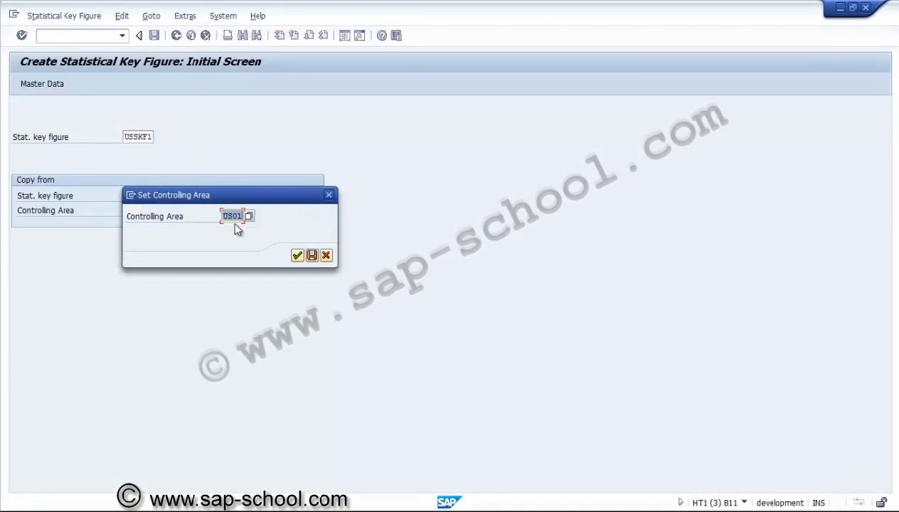
{"action": "left_click", "coordinate": [297, 255]}
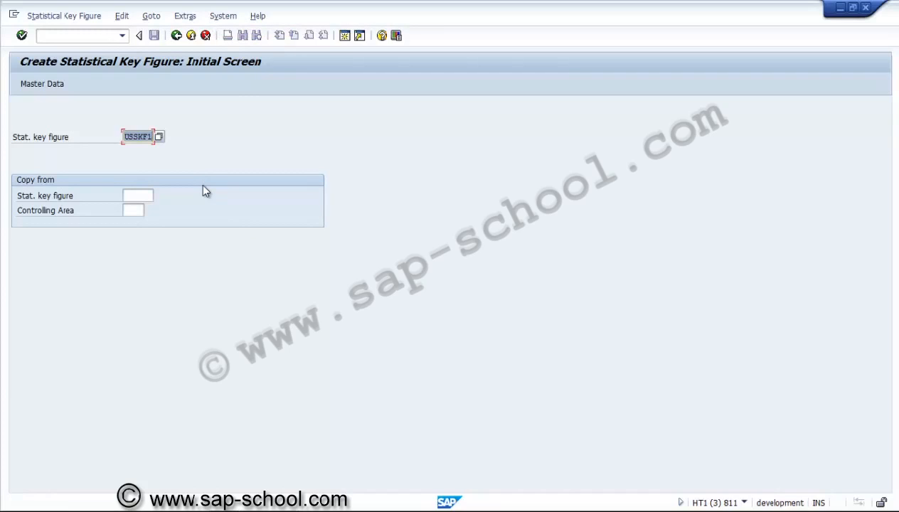
Step: Start creating statistical key figure USNAP1 and go to its master data
{"action": "type", "text": "US"}
{"action": "type", "text": "NAP1"}
{"action": "key", "text": "Return"}
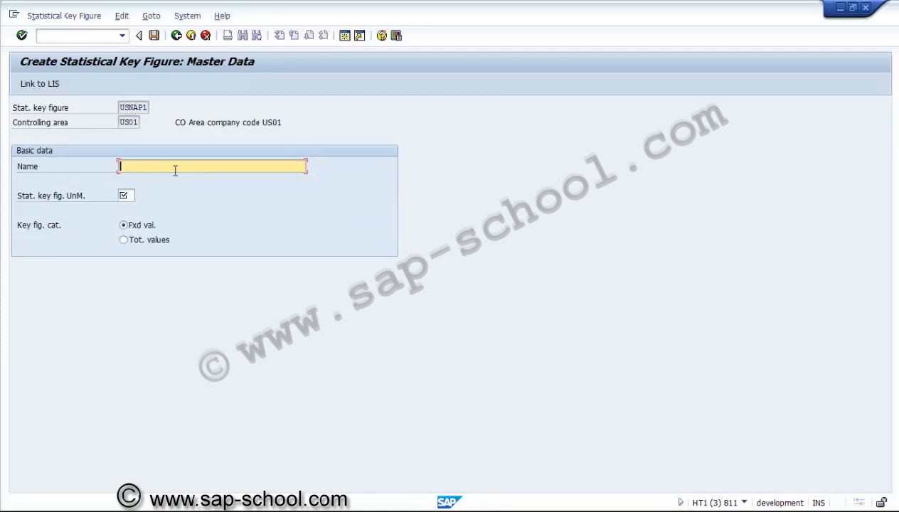
Step: Name statistical key figure USNAP1 "Non Aggregated POC"
{"action": "type", "text": "Non Aggregated POC"}
Step: Set the USNAP1 unit of measure to % and its category to total values, then save the key figure
{"action": "left_click", "coordinate": [125, 195]}
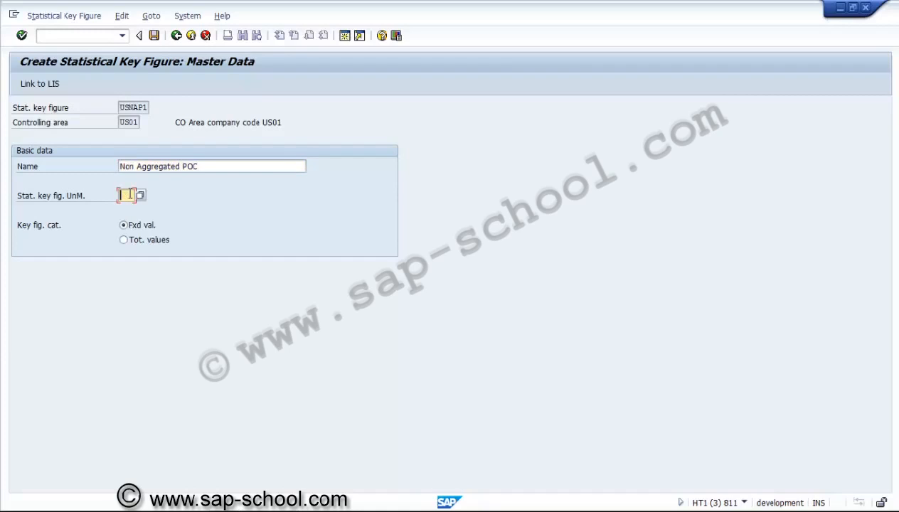
{"action": "type", "text": "%"}
{"action": "left_click", "coordinate": [126, 240]}
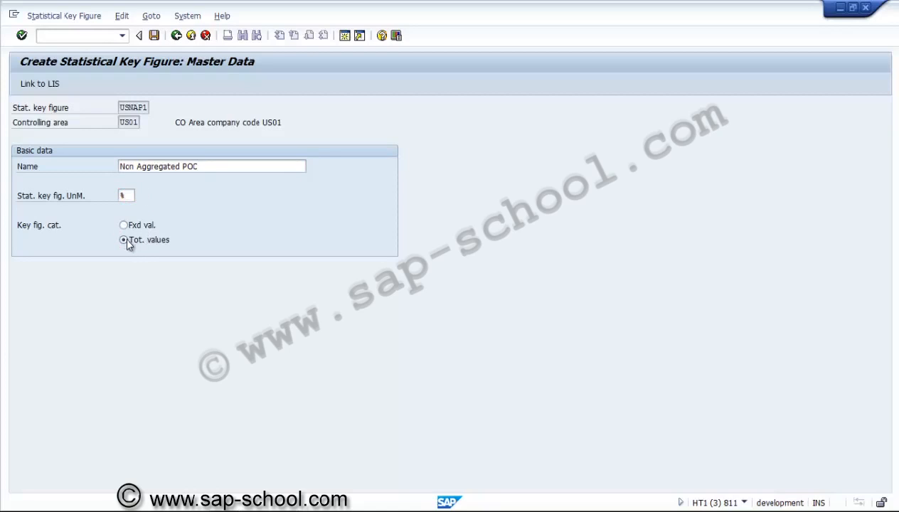
{"action": "key", "text": "Return"}
{"action": "left_click", "coordinate": [155, 35]}
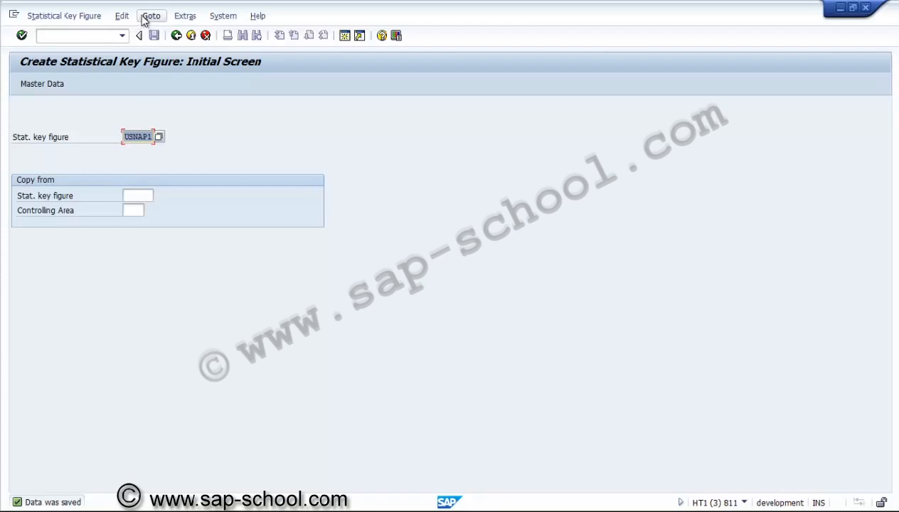
Step: Start creating a second statistical key figure, USAP01, and go to its master data
{"action": "left_click", "coordinate": [140, 139]}
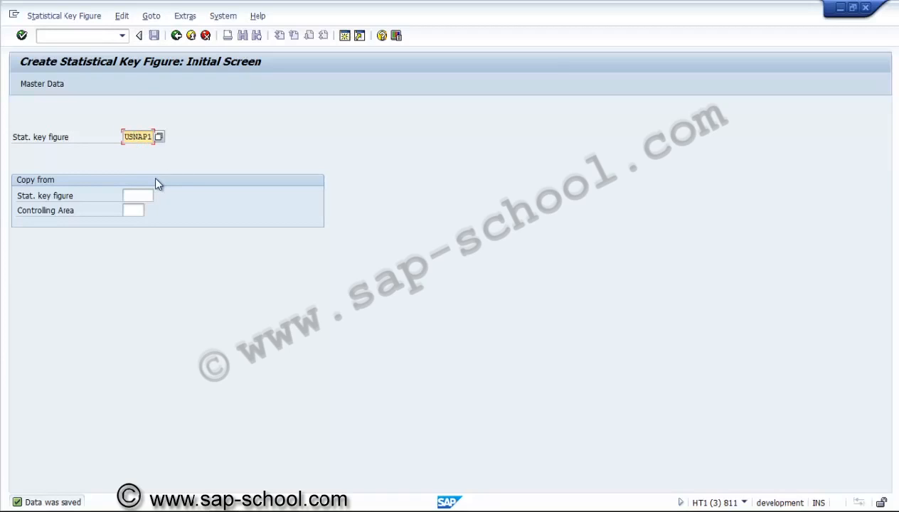
{"action": "key", "text": "Delete"}
{"action": "key", "text": "Right"}
{"action": "key", "text": "Right"}
{"action": "key", "text": "Delete"}
{"action": "type", "text": "01"}
{"action": "key", "text": "Return"}
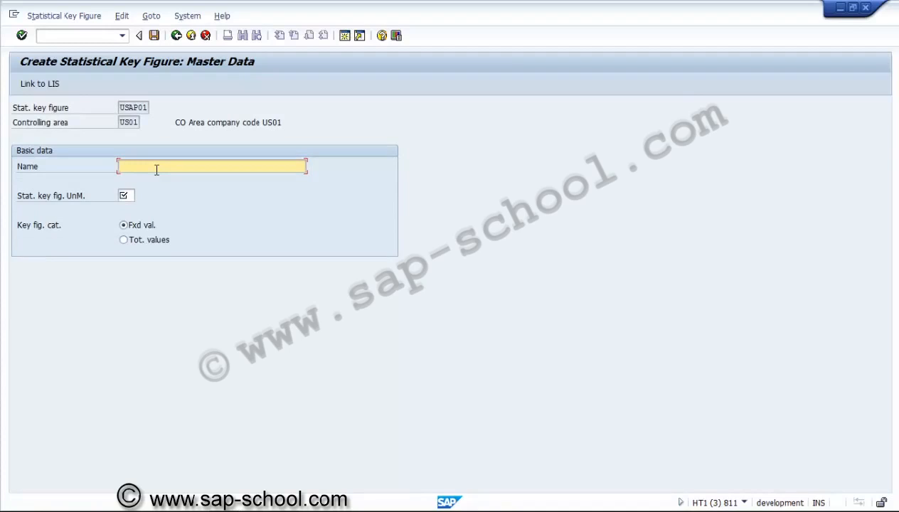
Step: Define USAP01 with the name "Aggregated POC", unit % and category total values, and save it
{"action": "type", "text": "Adgre"}
{"action": "type", "text": "gated "}
{"action": "type", "text": "POC"}
{"action": "left_click", "coordinate": [125, 195]}
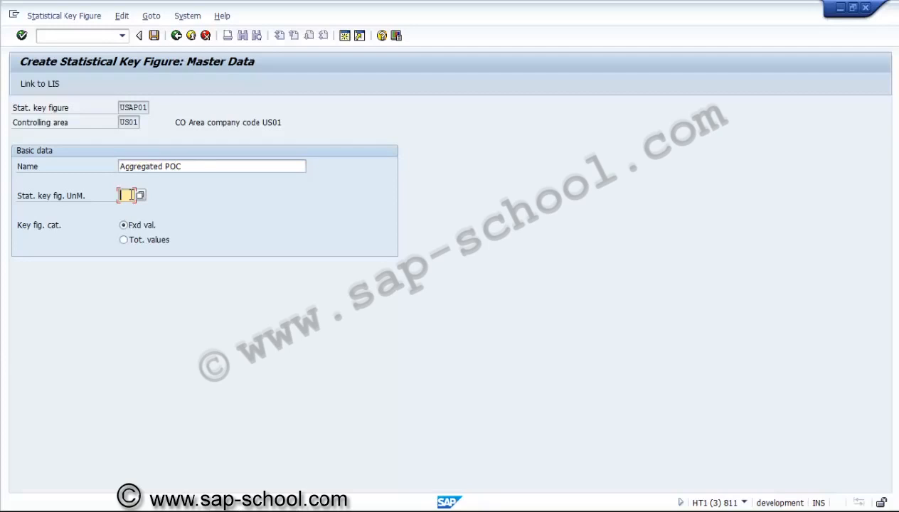
{"action": "type", "text": "%"}
{"action": "left_click", "coordinate": [125, 240]}
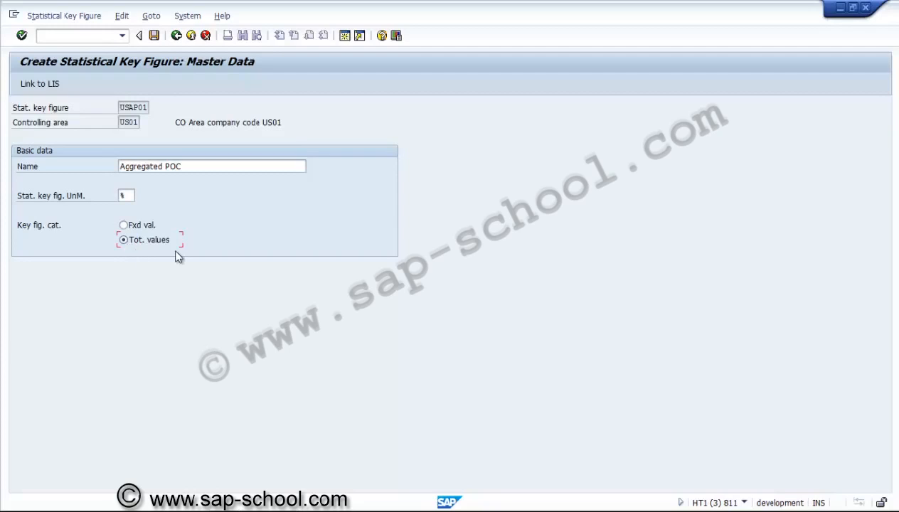
{"action": "left_click", "coordinate": [154, 35]}
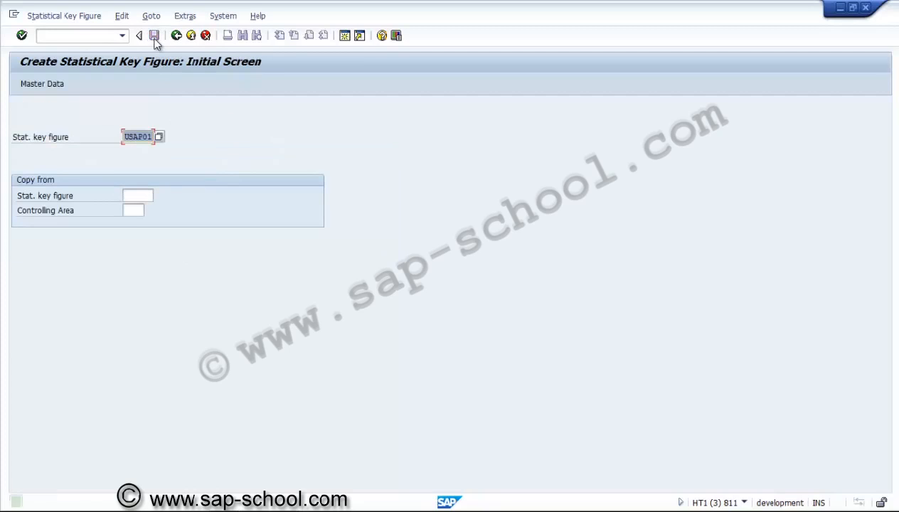
Step: Start creating a third statistical key figure, USRAP1, and go to its master data
{"action": "left_click", "coordinate": [135, 136]}
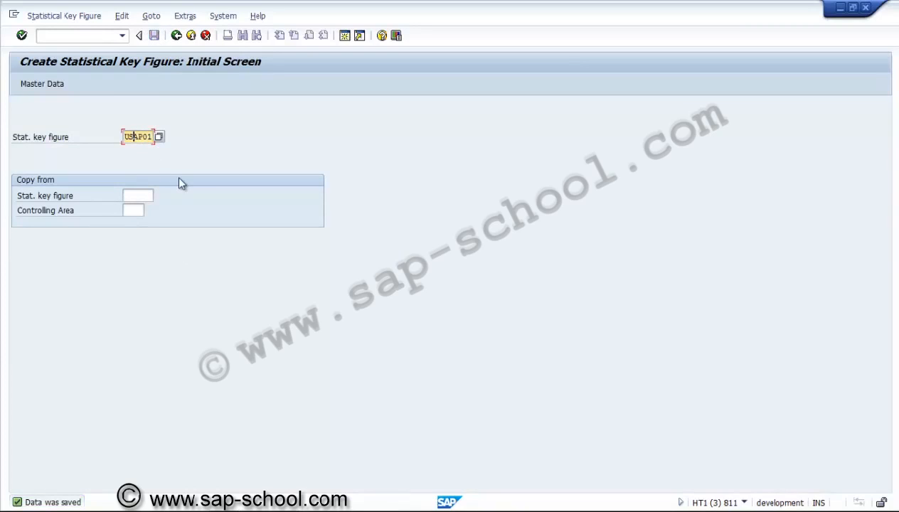
{"action": "key", "text": "Delete"}
{"action": "key", "text": "Delete"}
{"action": "key", "text": "Delete"}
{"action": "key", "text": "Delete"}
{"action": "type", "text": "RA"}
{"action": "type", "text": "P0"}
{"action": "key", "text": "BackSpace"}
{"action": "type", "text": "1"}
{"action": "key", "text": "Return"}
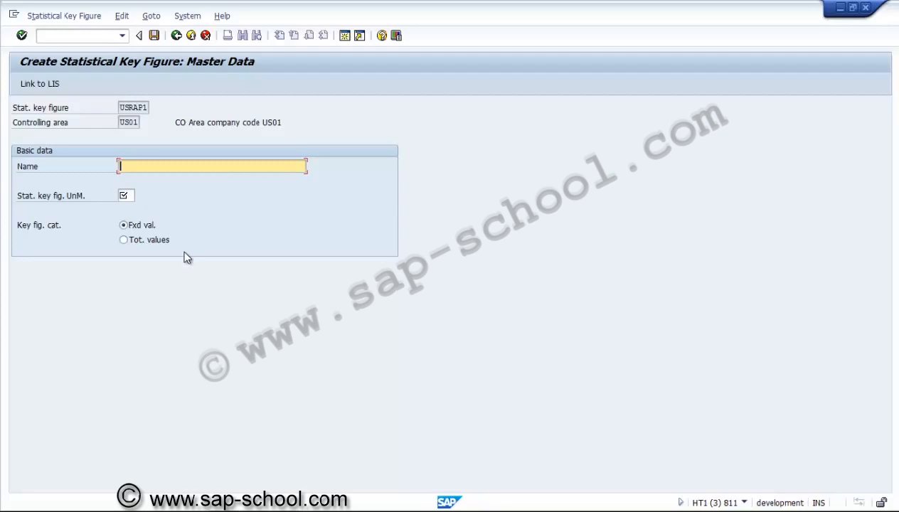
Step: Define USRAP1 with the name "POC for Result Analysis", unit % and category total values, and save it
{"action": "type", "text": "POC for Result Analysis"}
{"action": "left_click", "coordinate": [125, 195]}
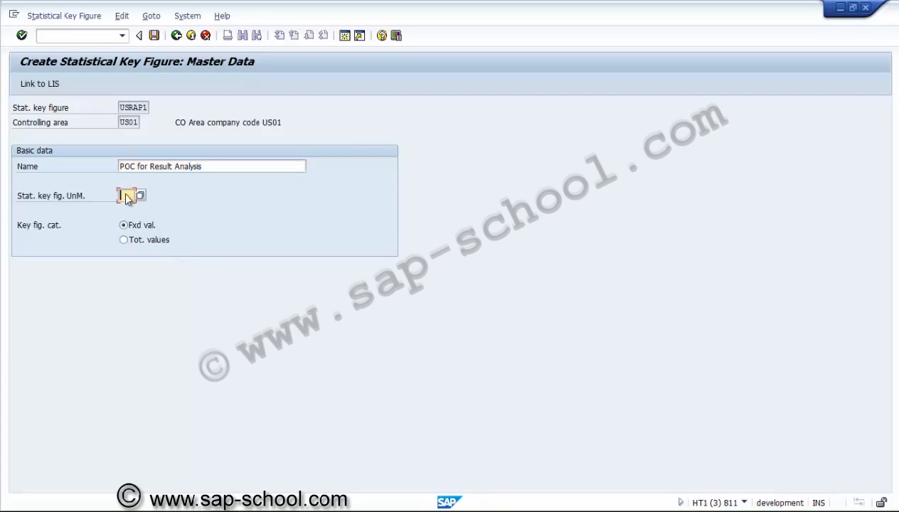
{"action": "type", "text": "%"}
{"action": "left_click", "coordinate": [125, 240]}
{"action": "left_click", "coordinate": [127, 240]}
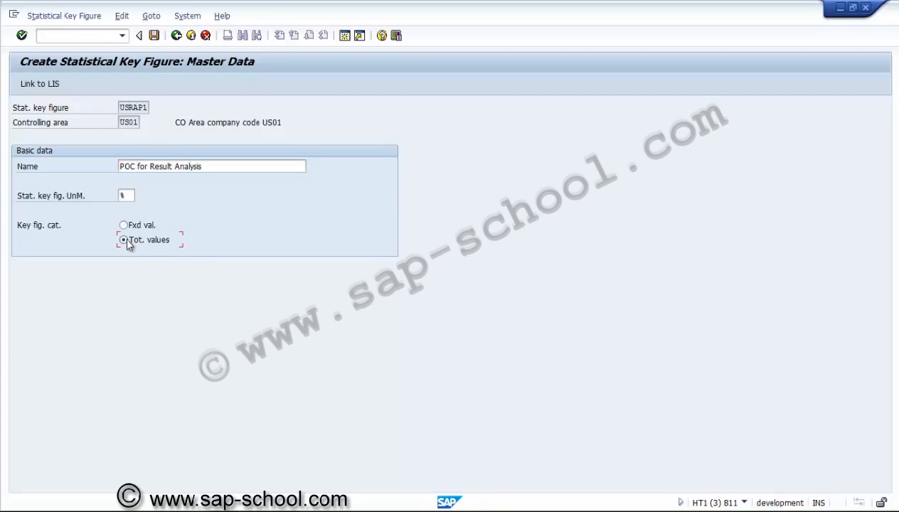
{"action": "left_click", "coordinate": [154, 36]}
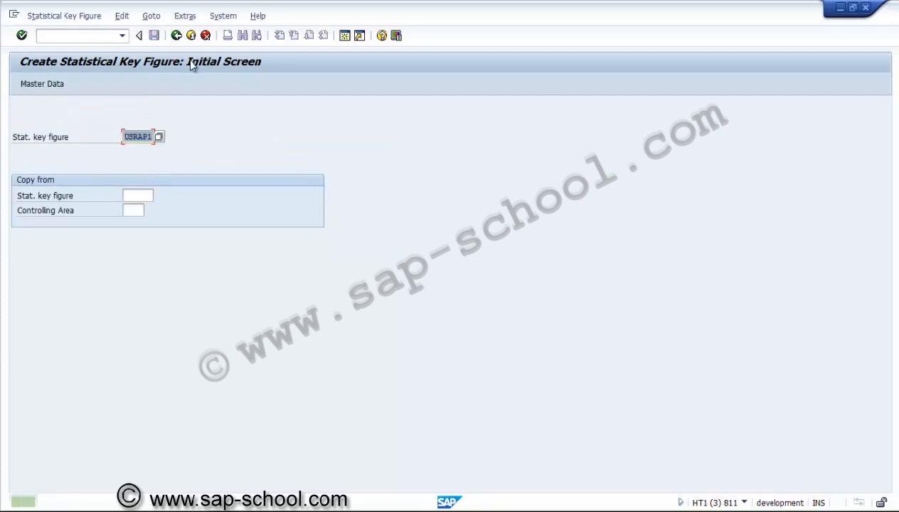
Step: Return to the new percentage of completion entry and assign statistical key figure USNAP1 to the Non-Aggregated POC usage
{"action": "key", "text": "alt+t"}
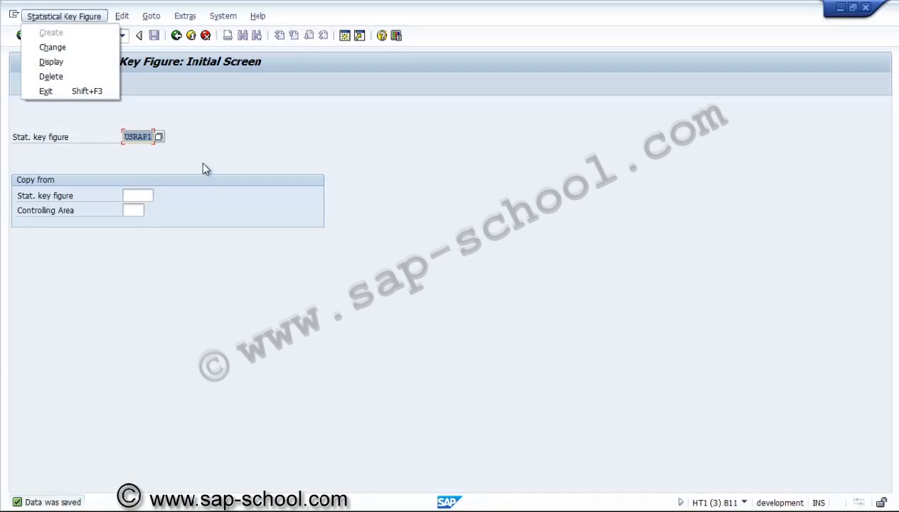
{"action": "key", "text": "alt+Tab"}
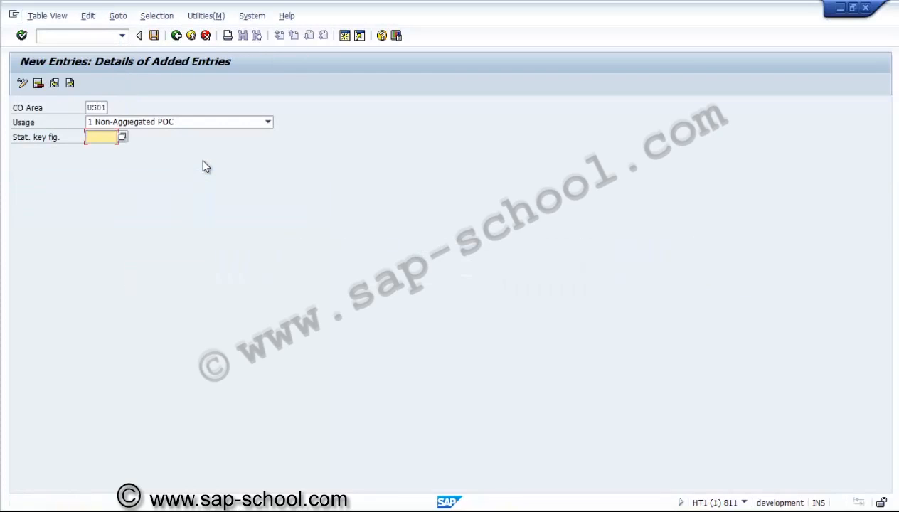
{"action": "left_click", "coordinate": [123, 138]}
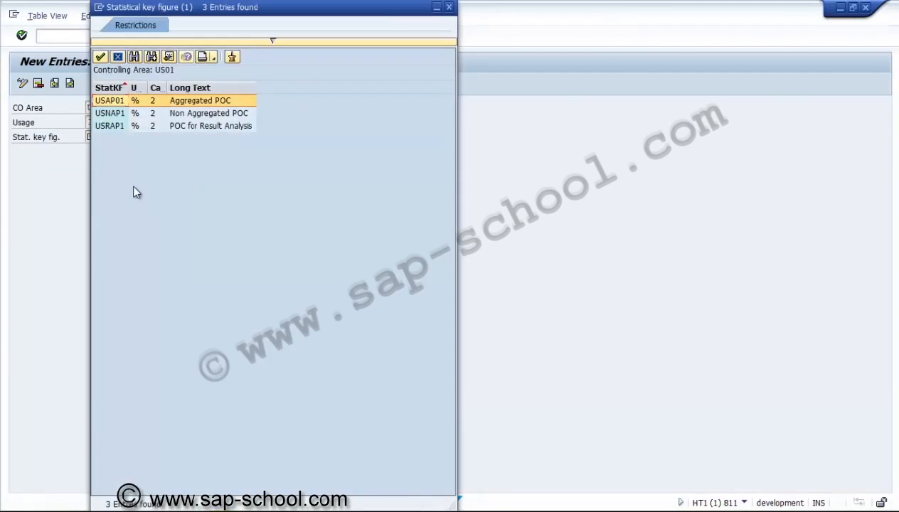
{"action": "double_click", "coordinate": [178, 114]}
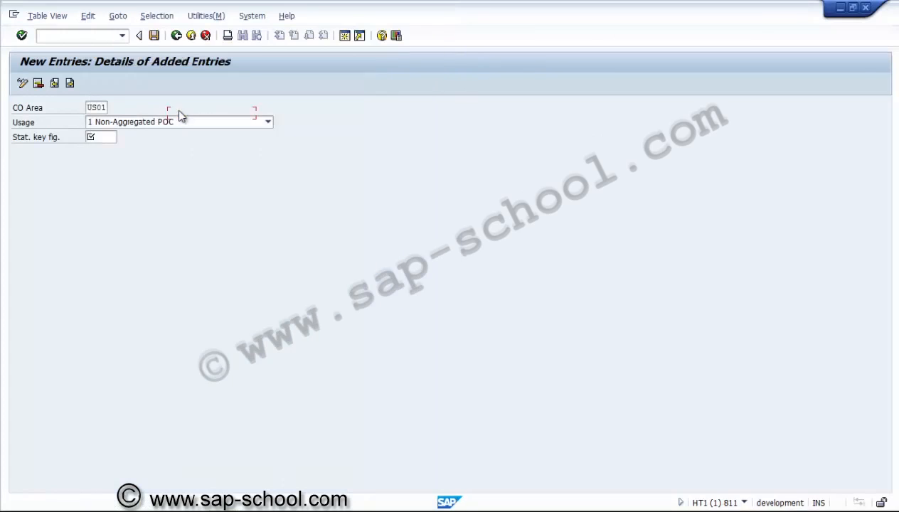
Step: Save the Non-Aggregated POC entry in a new customizing request described as "PS - SKFs for Progress"
{"action": "left_click", "coordinate": [154, 35]}
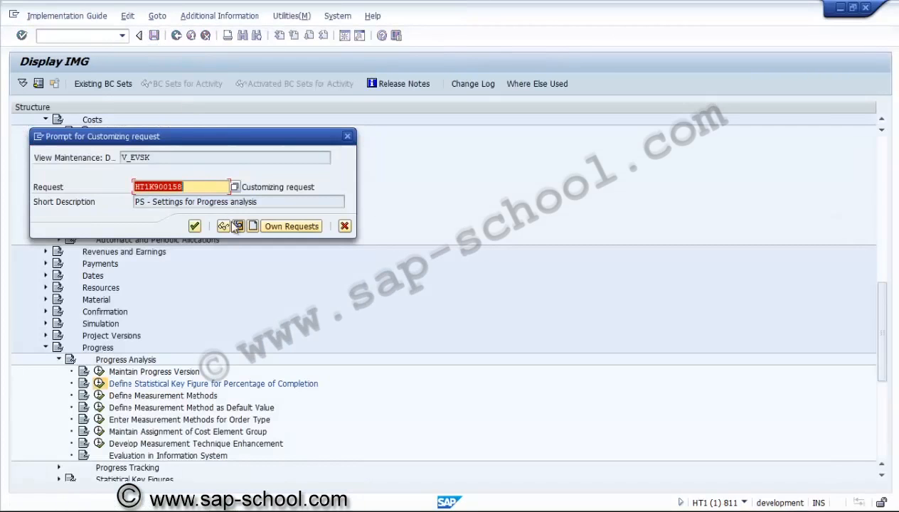
{"action": "left_click", "coordinate": [237, 226]}
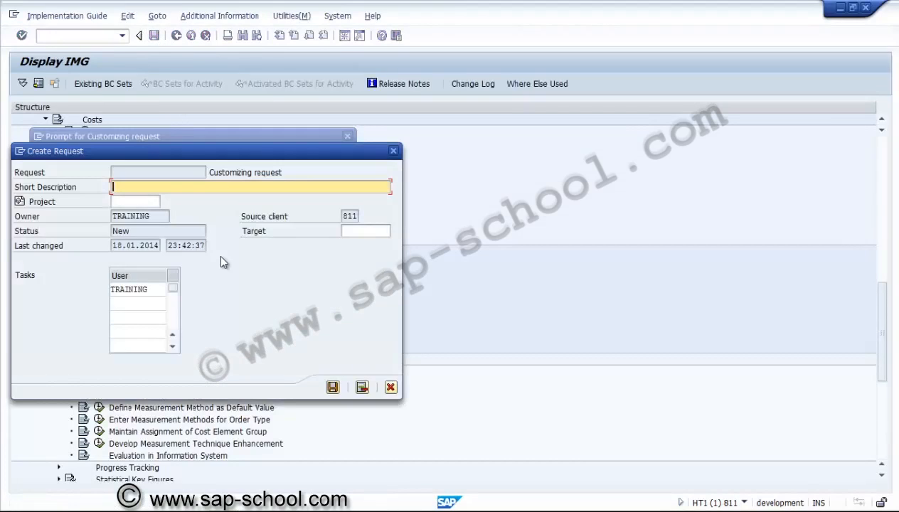
{"action": "type", "text": "PS - SKFs for Progress"}
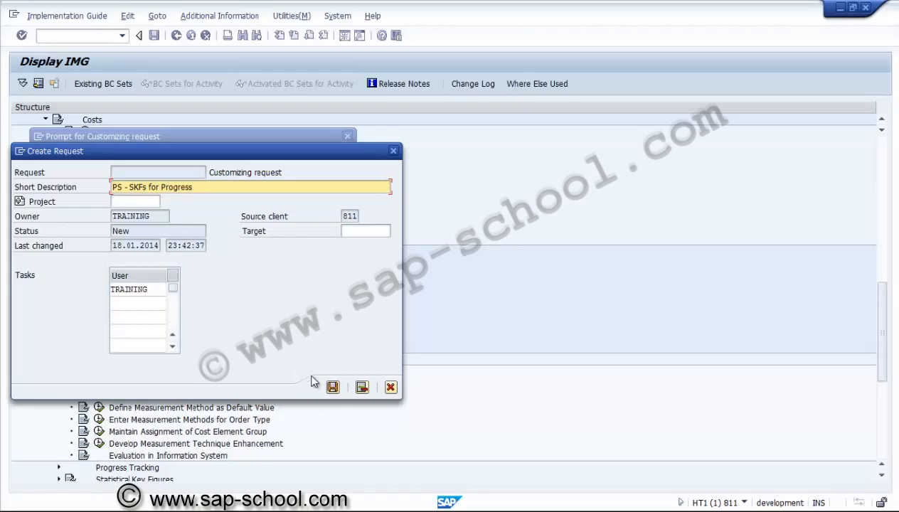
{"action": "left_click", "coordinate": [332, 387]}
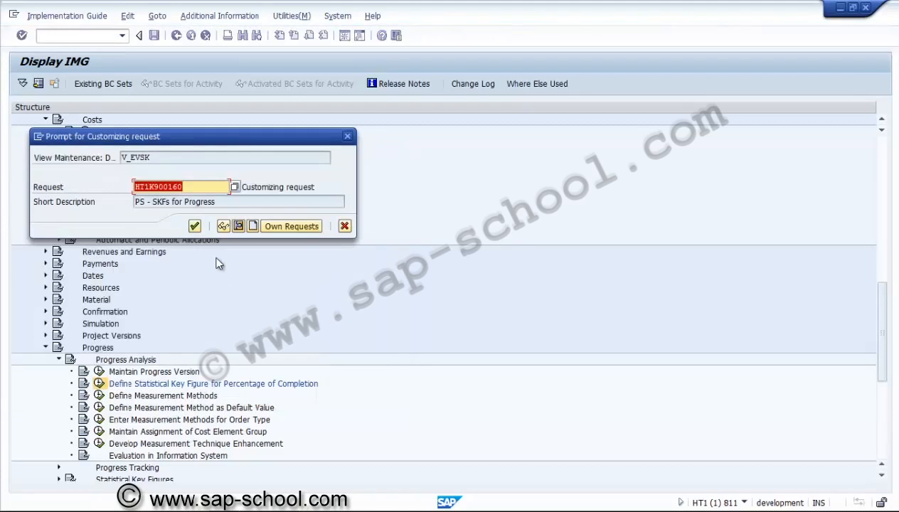
{"action": "left_click", "coordinate": [194, 226]}
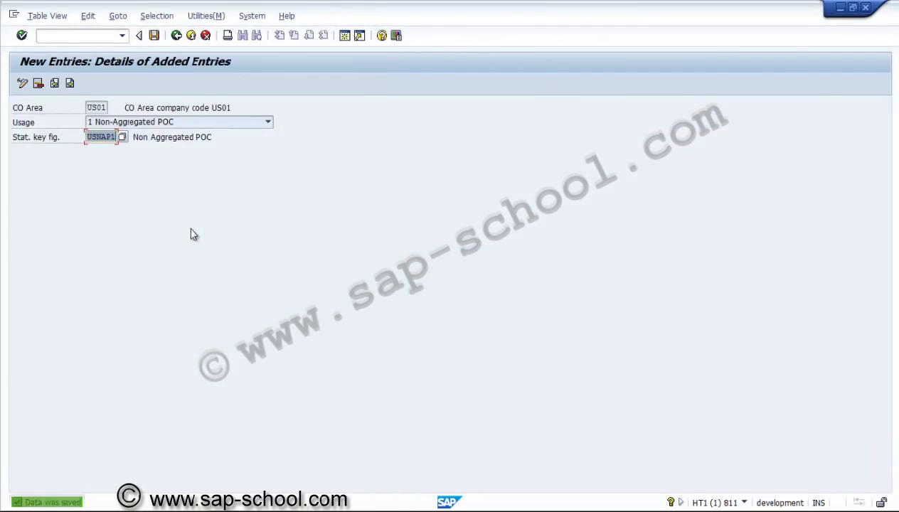
Step: Copy the Non-Aggregated POC entry into one for usage 2 Aggregated POC with statistical key figure USAP01, and save it
{"action": "left_click", "coordinate": [176, 35]}
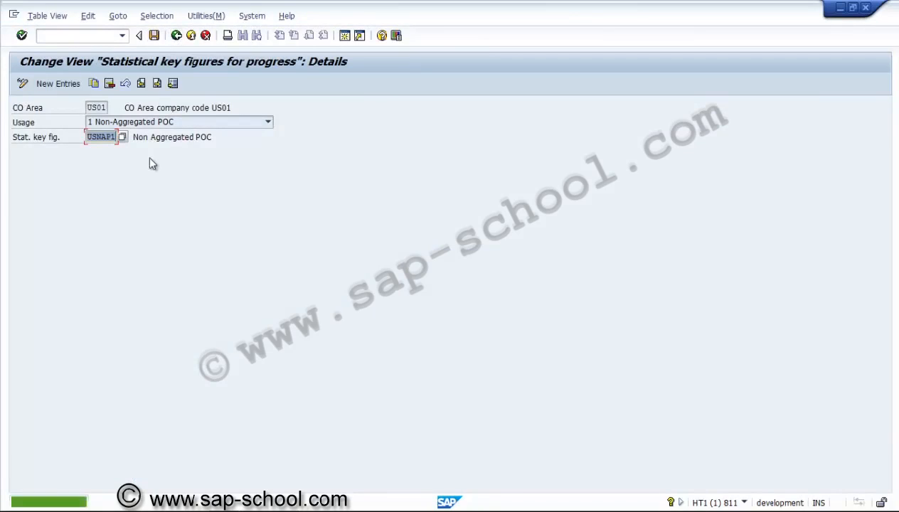
{"action": "left_click", "coordinate": [94, 84]}
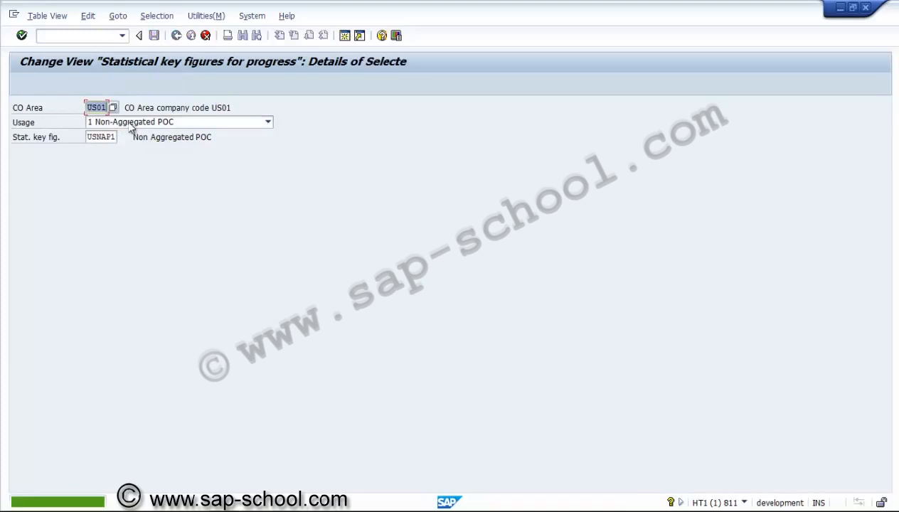
{"action": "left_click", "coordinate": [130, 124]}
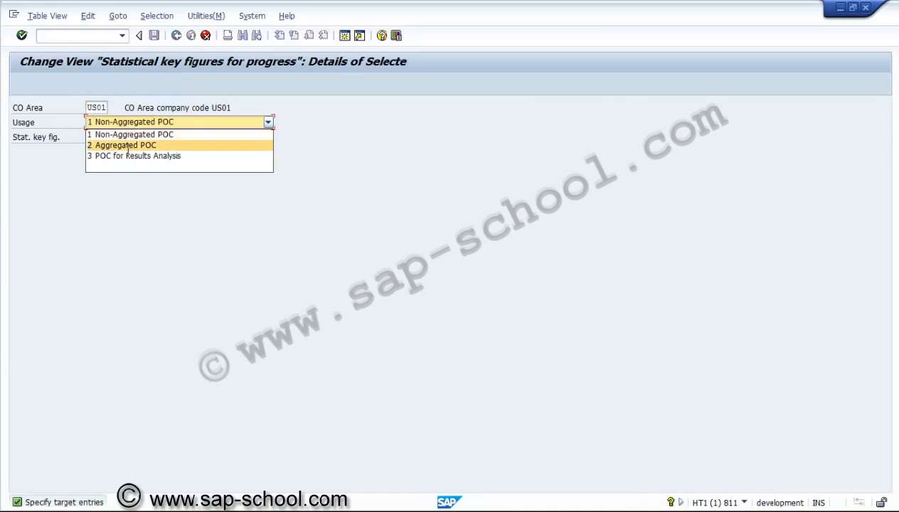
{"action": "left_click", "coordinate": [124, 144]}
{"action": "left_click", "coordinate": [110, 138]}
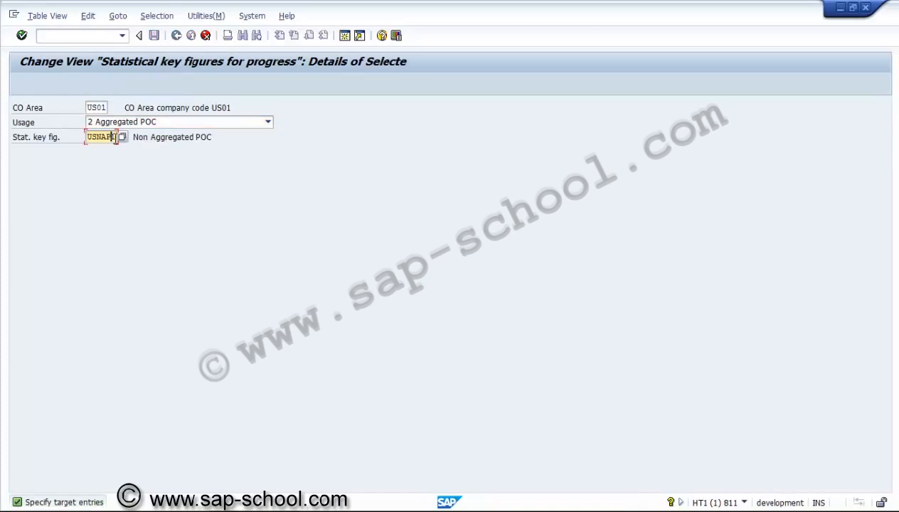
{"action": "left_click", "coordinate": [120, 138]}
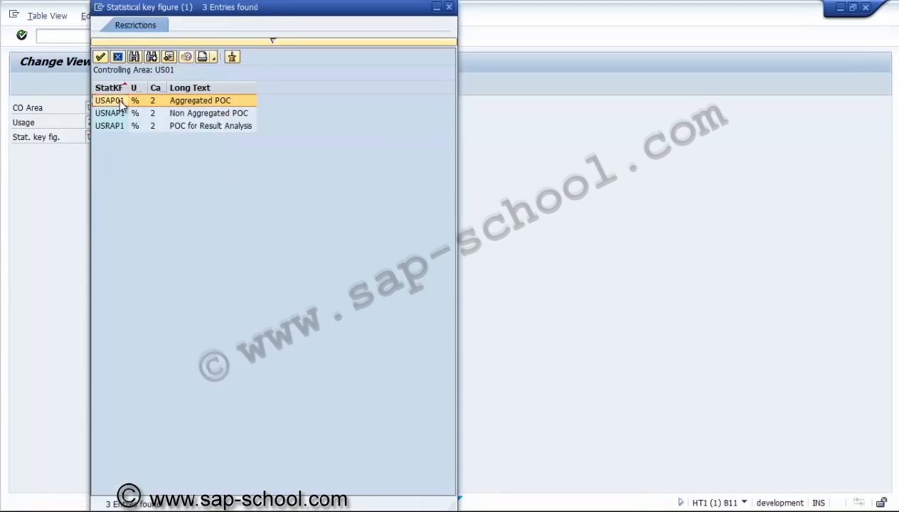
{"action": "double_click", "coordinate": [120, 101]}
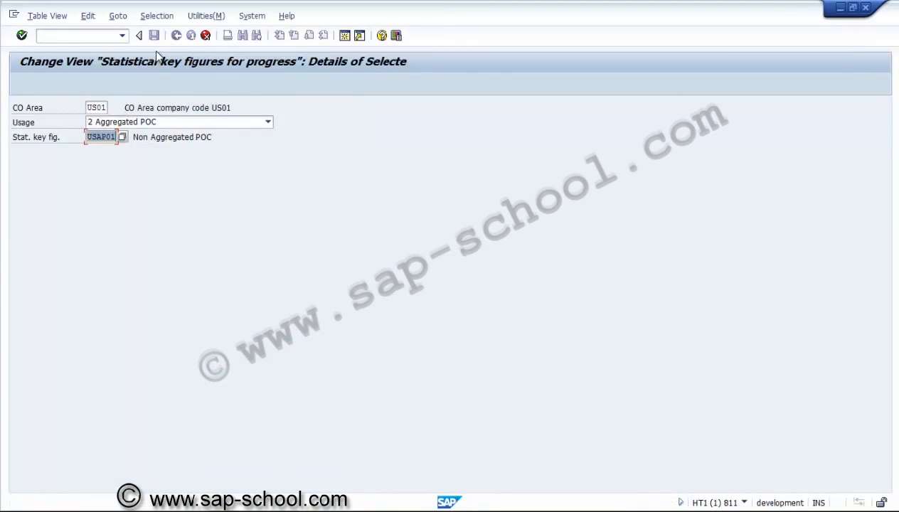
{"action": "key", "text": "Return"}
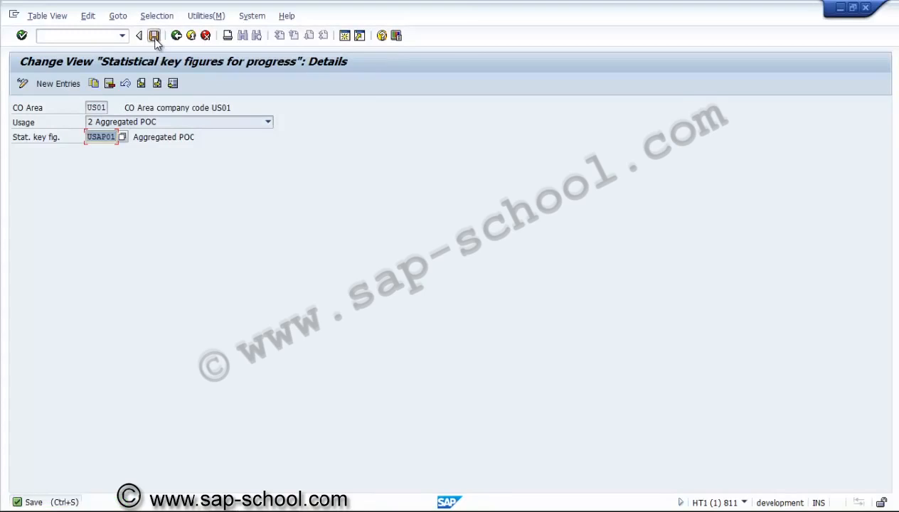
{"action": "left_click", "coordinate": [155, 36]}
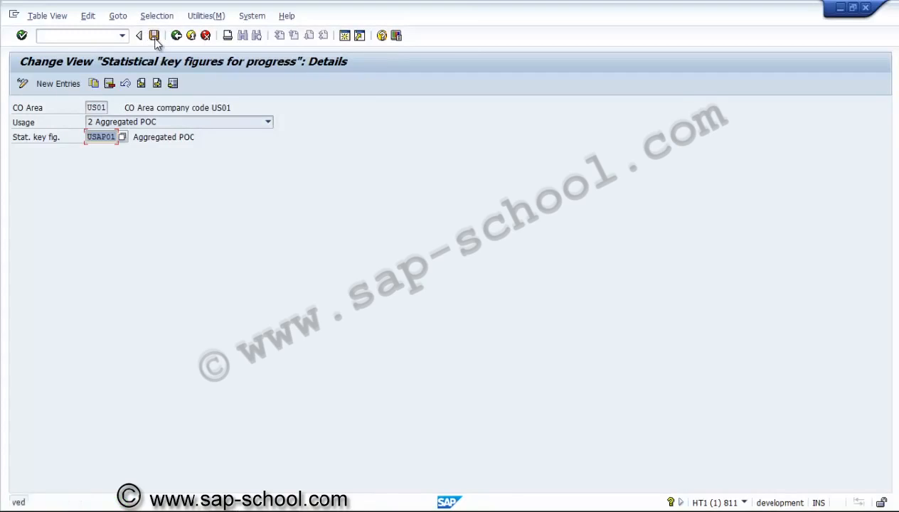
Step: Copy the Aggregated POC entry into one for usage 3 POC for Results Analysis with statistical key figure USRAP1, and save it
{"action": "left_click", "coordinate": [94, 83]}
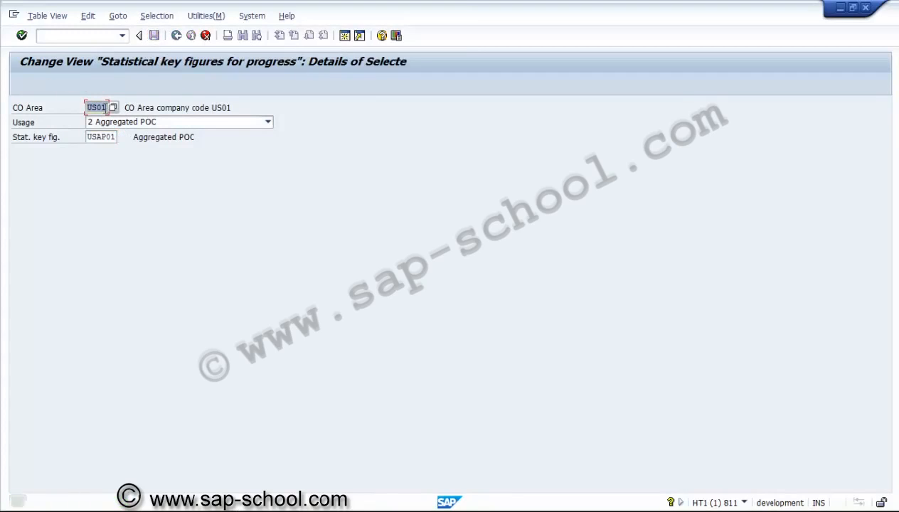
{"action": "left_click", "coordinate": [107, 124]}
{"action": "left_click", "coordinate": [108, 152]}
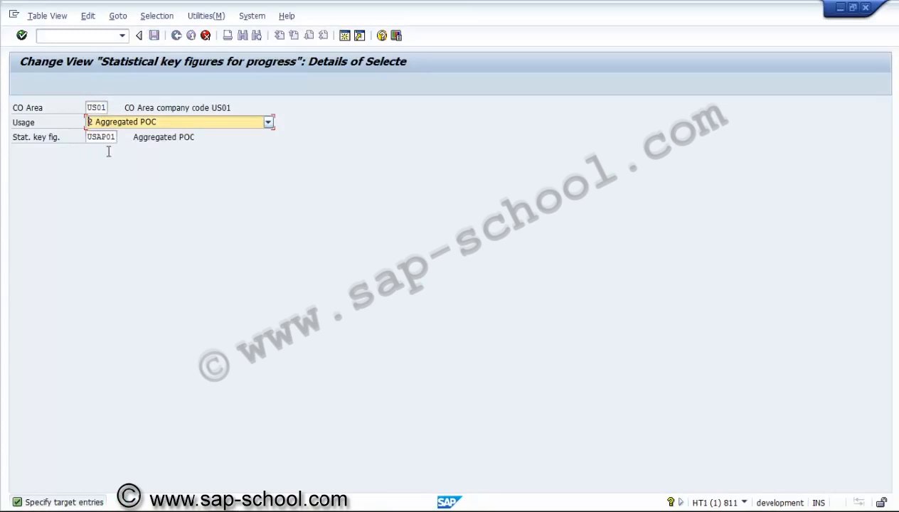
{"action": "left_click", "coordinate": [105, 138]}
{"action": "left_click", "coordinate": [121, 141]}
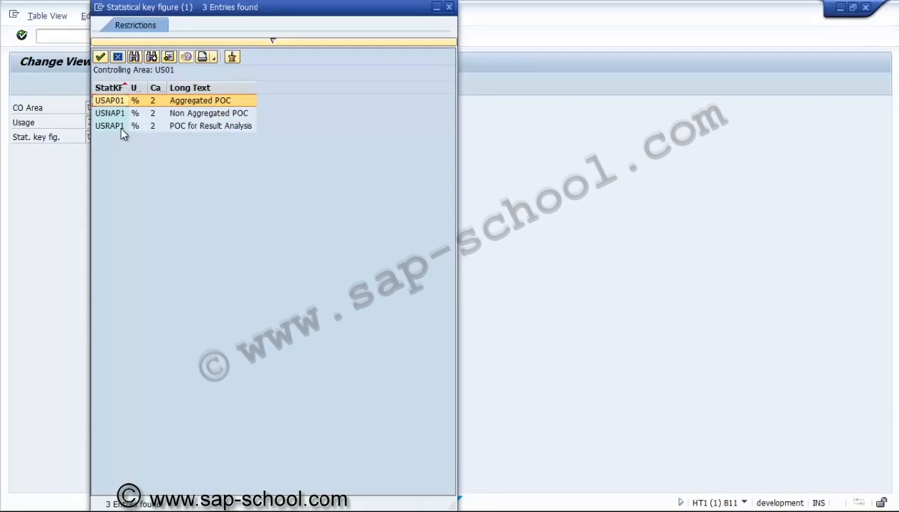
{"action": "double_click", "coordinate": [122, 135]}
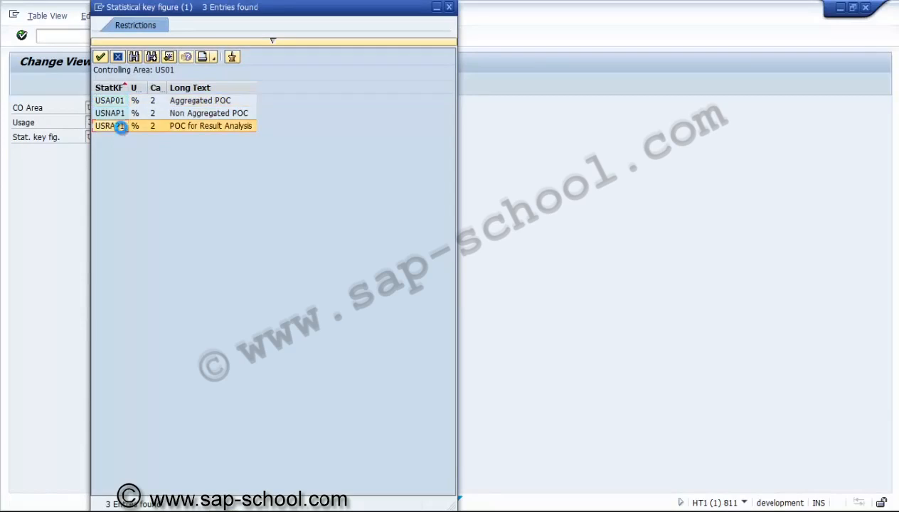
{"action": "key", "text": "Return"}
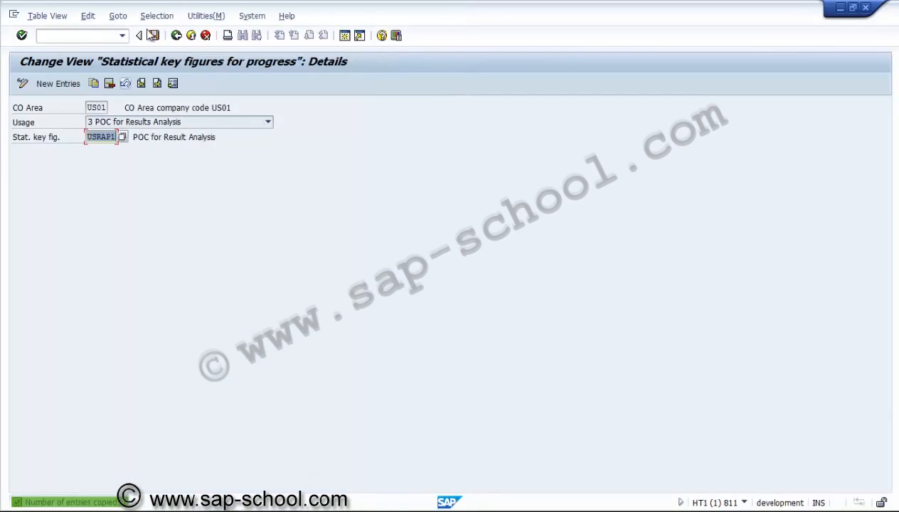
{"action": "left_click", "coordinate": [154, 35]}
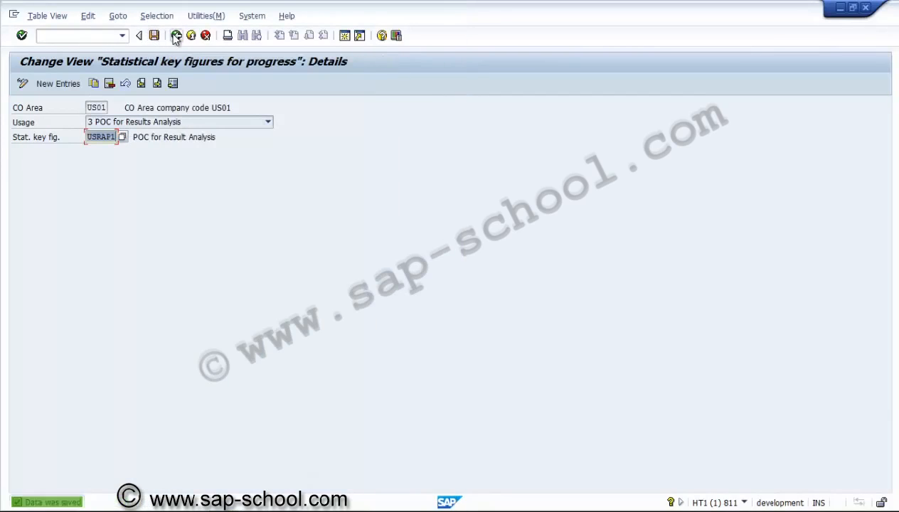
Step: Leave the statistical key figure assignments and open the Define Measurement Methods customizing activity under Progress Analysis
{"action": "left_click", "coordinate": [176, 35]}
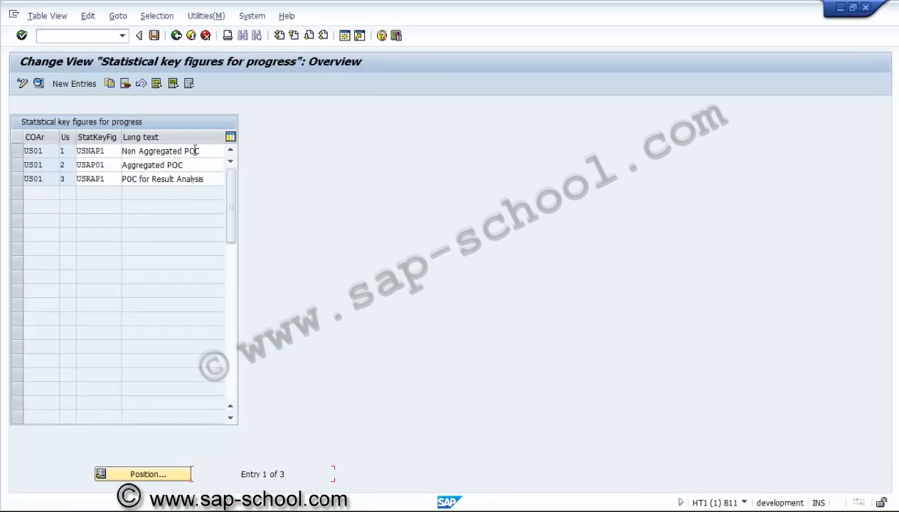
{"action": "left_click", "coordinate": [176, 37]}
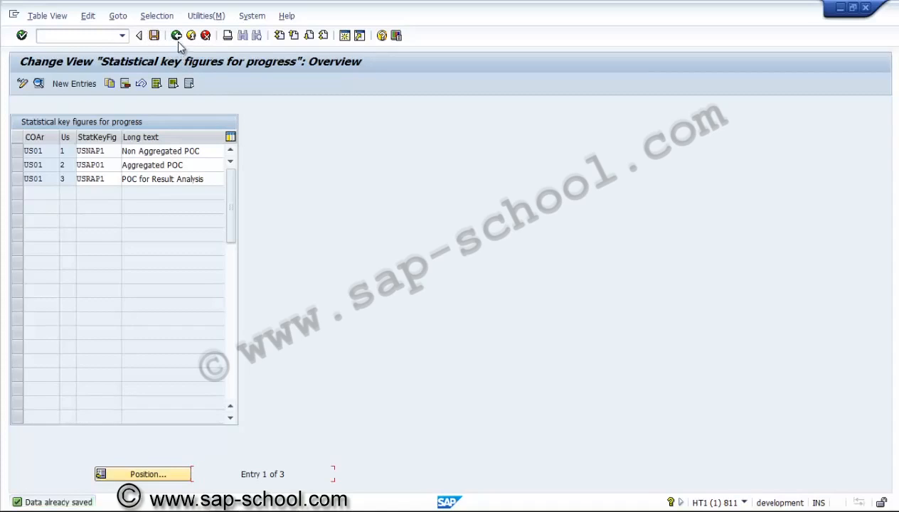
{"action": "left_click", "coordinate": [176, 36]}
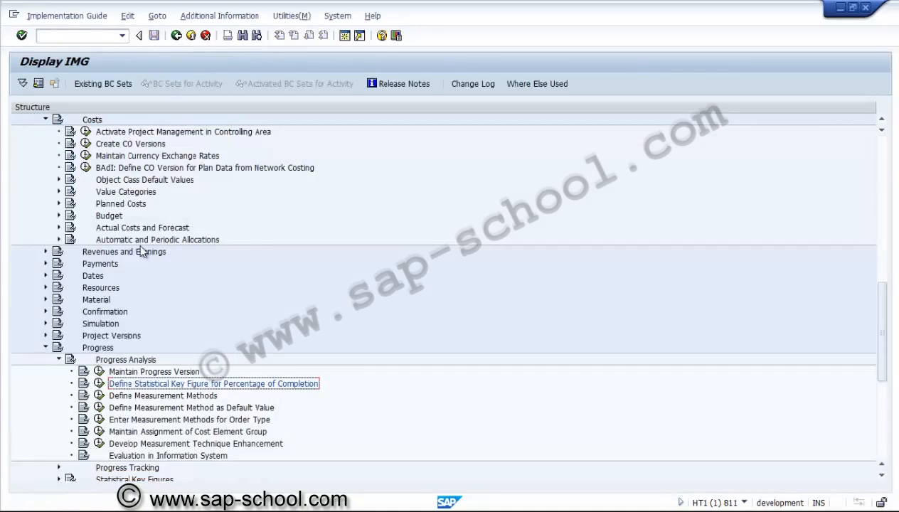
{"action": "left_click", "coordinate": [100, 395]}
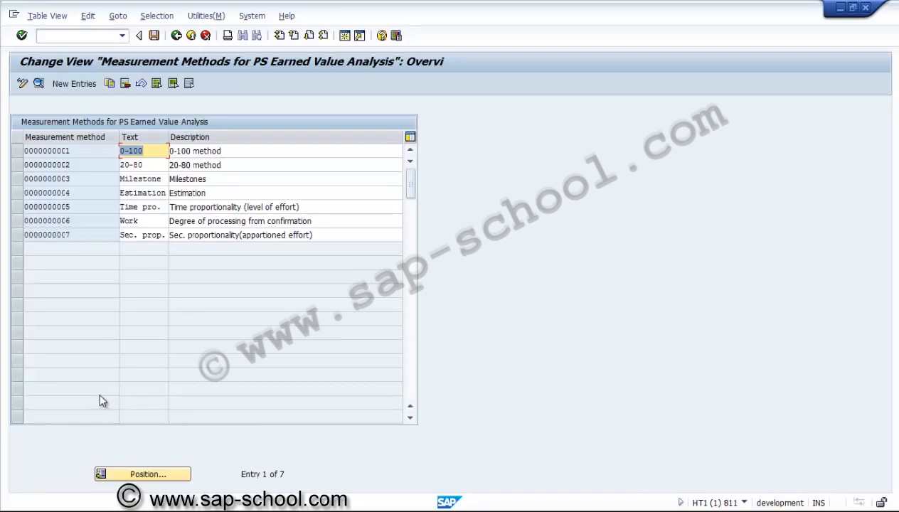
Step: Examine the details of the existing 0-100 and Work measurement methods, returning to the overview after each
{"action": "left_click", "coordinate": [232, 234]}
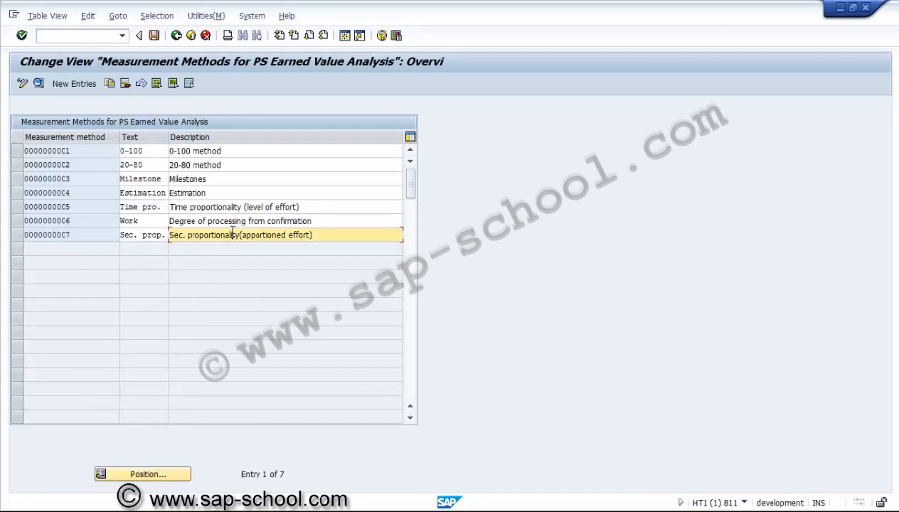
{"action": "left_click", "coordinate": [16, 154]}
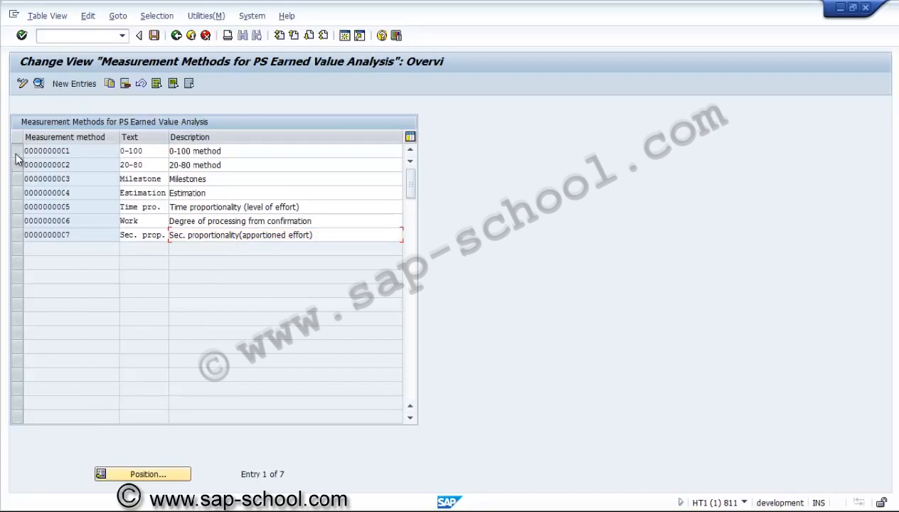
{"action": "left_click", "coordinate": [38, 83]}
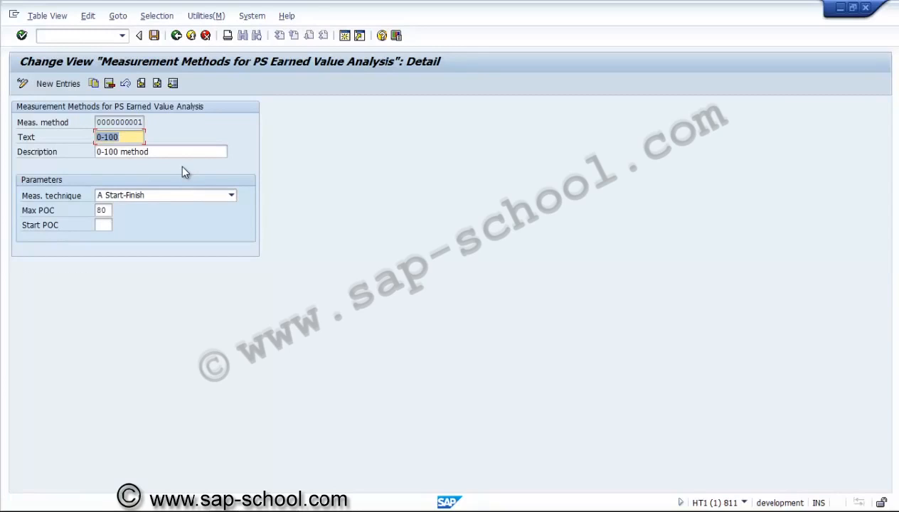
{"action": "left_click", "coordinate": [177, 35]}
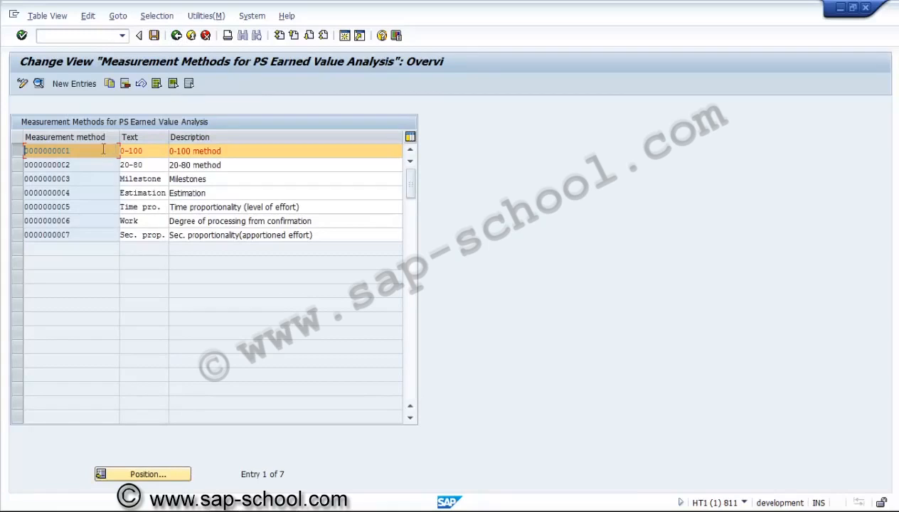
{"action": "left_click", "coordinate": [16, 152]}
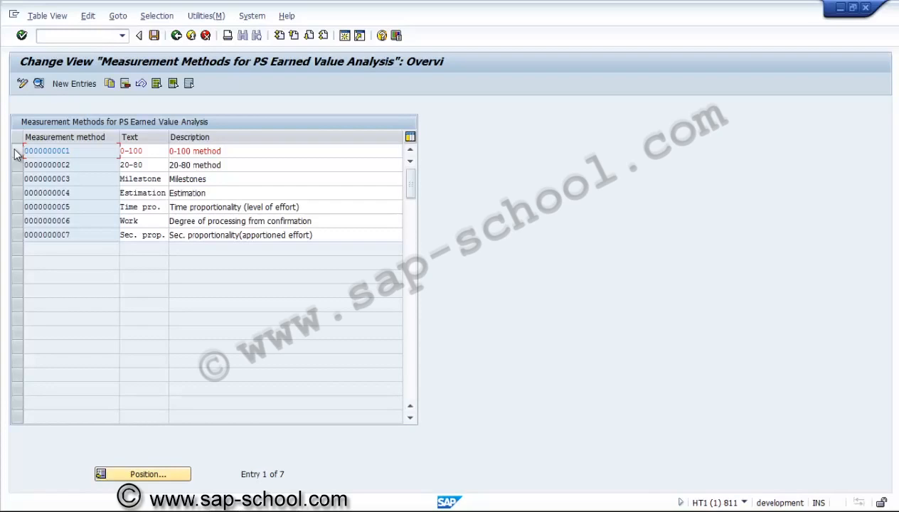
{"action": "left_click", "coordinate": [18, 220]}
{"action": "left_click", "coordinate": [39, 84]}
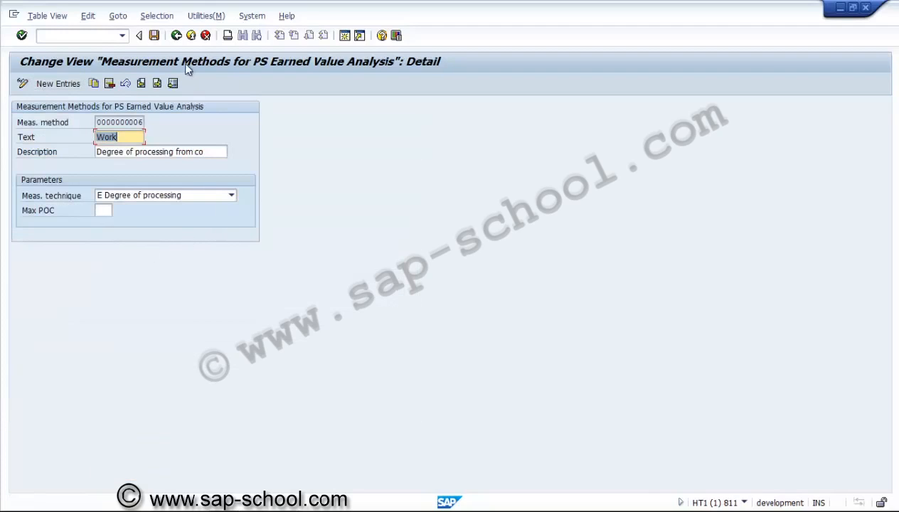
{"action": "left_click", "coordinate": [175, 36]}
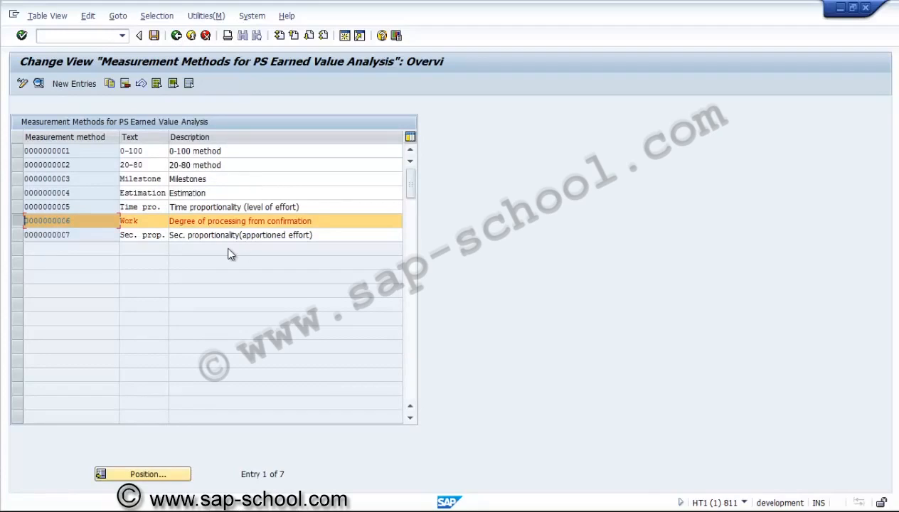
{"action": "left_click", "coordinate": [24, 223]}
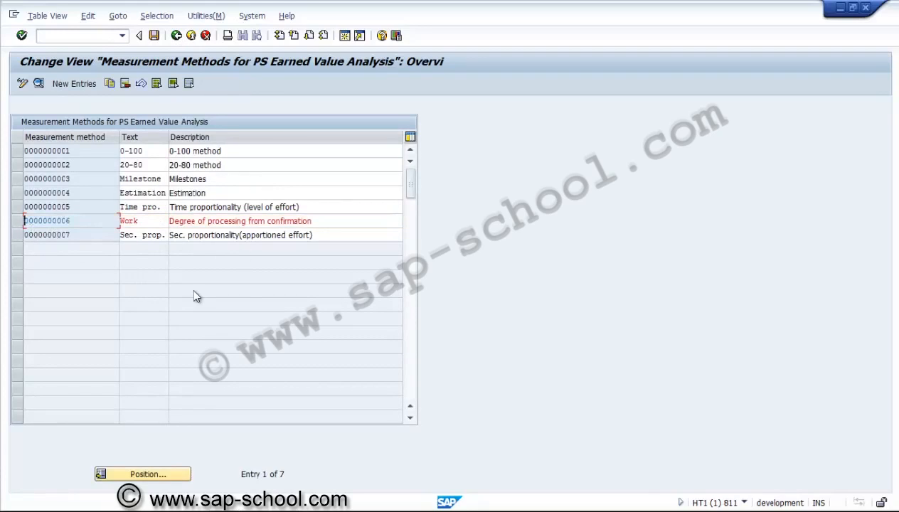
Step: Create a new measurement method entry with the key ZUSEVA0001
{"action": "left_click", "coordinate": [71, 84]}
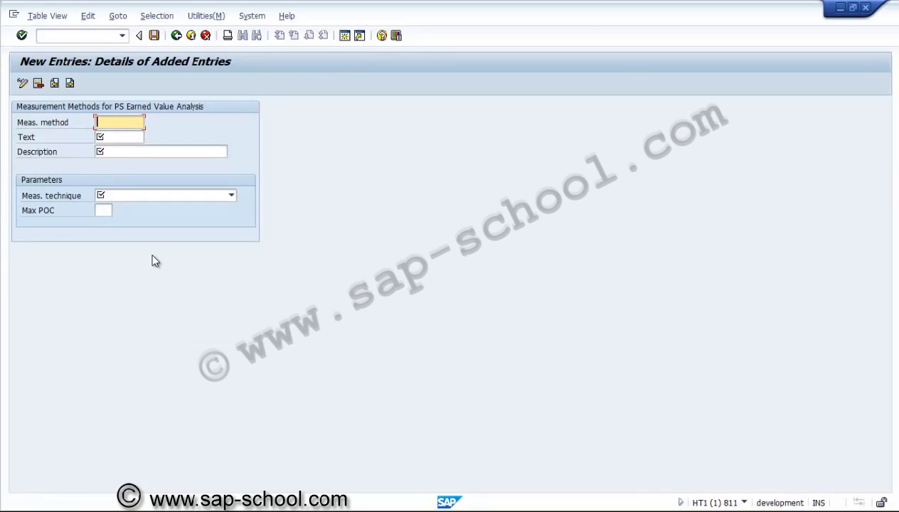
{"action": "type", "text": "ZUS"}
{"action": "type", "text": "EVA0001"}
Step: Give measurement method ZUSEVA0001 the text "Quantity" and the description "Quantutative method"
{"action": "left_click", "coordinate": [133, 140]}
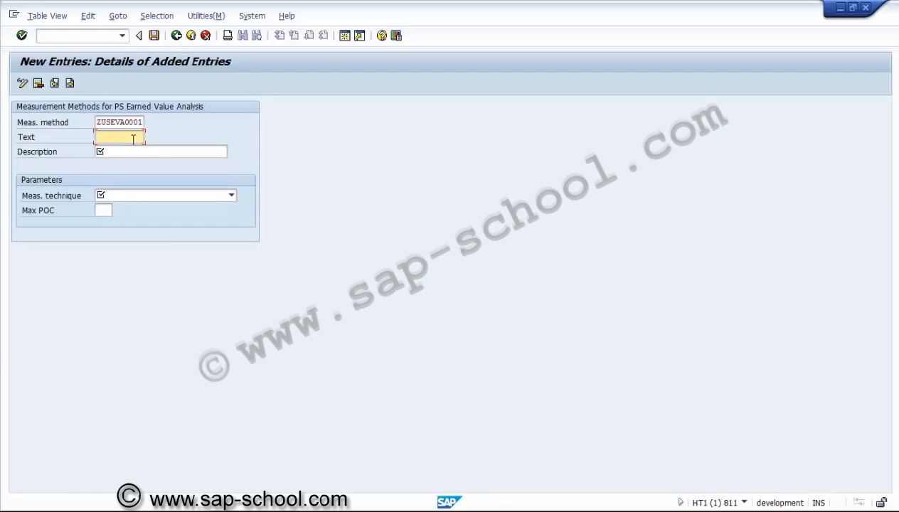
{"action": "type", "text": "c"}
{"action": "key", "text": "BackSpace"}
{"action": "key", "text": "Tab"}
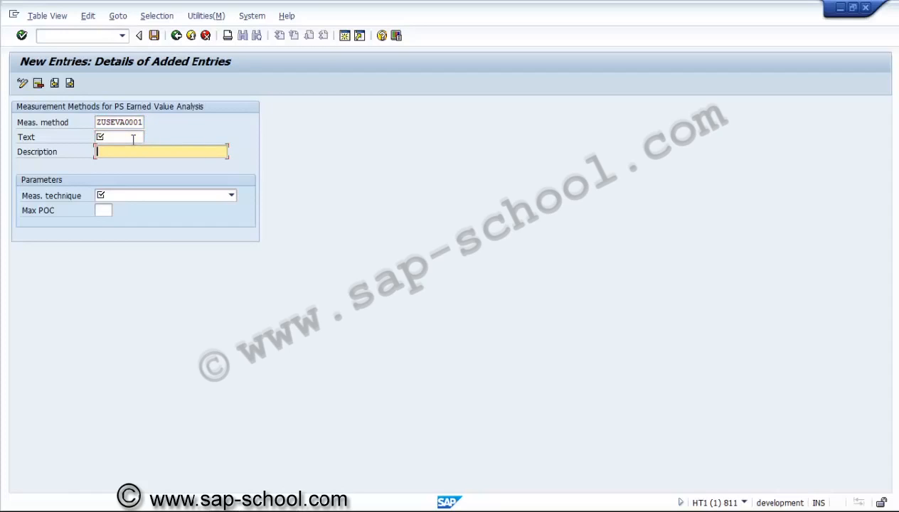
{"action": "type", "text": "Qua"}
{"action": "key", "text": "BackSpace"}
{"action": "key", "text": "BackSpace"}
{"action": "key", "text": "BackSpace"}
{"action": "left_click", "coordinate": [130, 138]}
{"action": "type", "text": "Quan"}
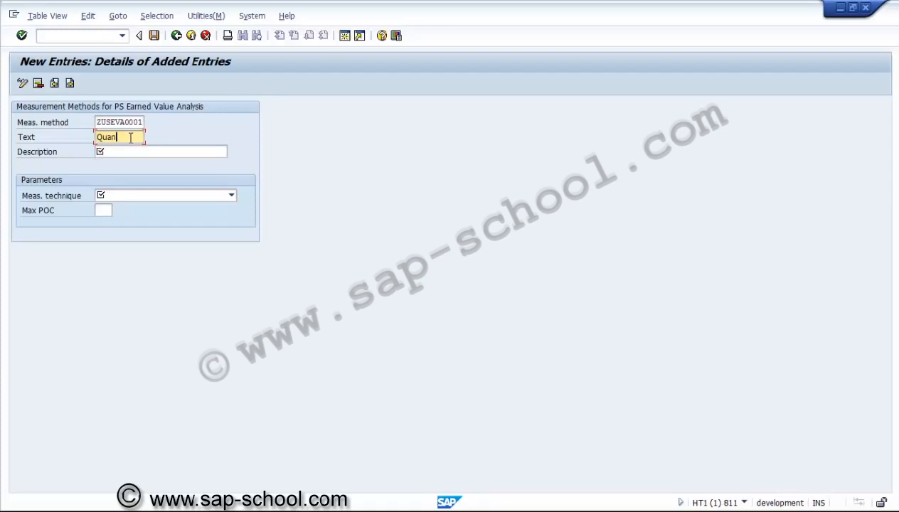
{"action": "type", "text": "tity"}
{"action": "key", "text": "Tab"}
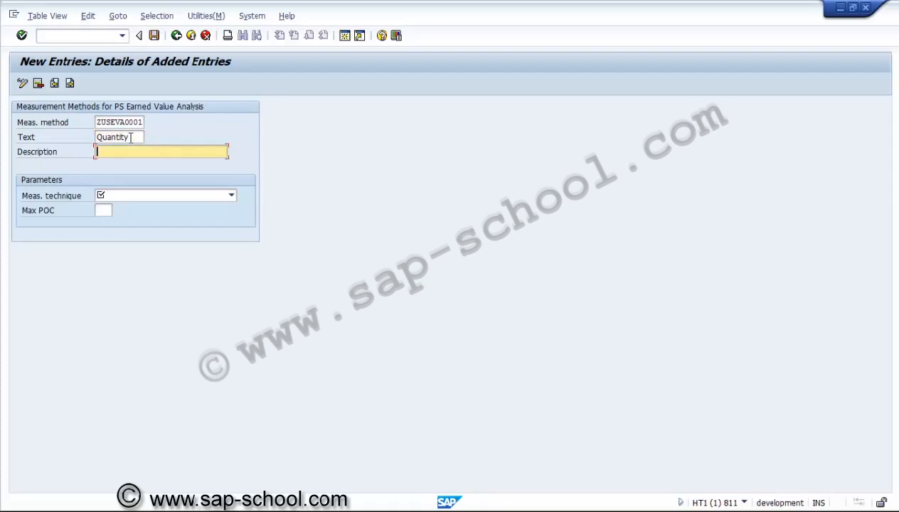
{"action": "type", "text": "Quantutative method"}
Step: Set the measurement technique to F Quantity proportional with a maximum POC of 100
{"action": "left_click", "coordinate": [129, 194]}
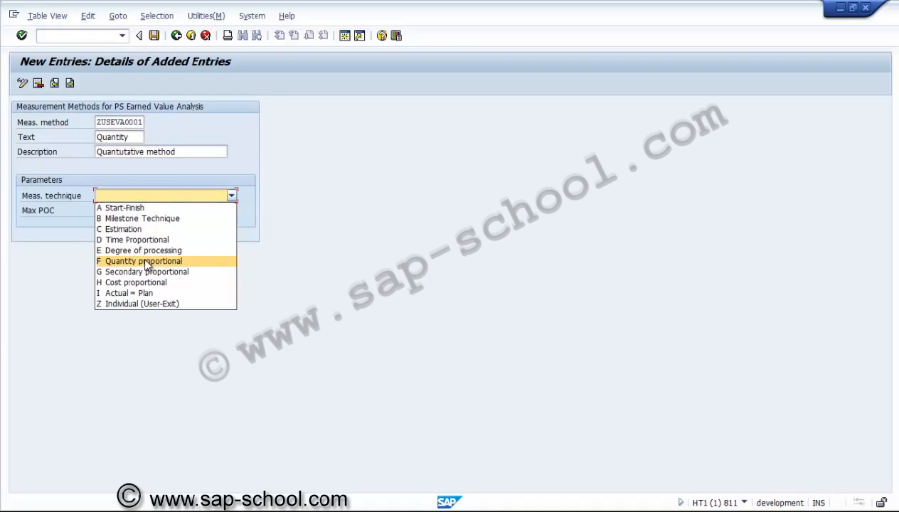
{"action": "left_click", "coordinate": [145, 262]}
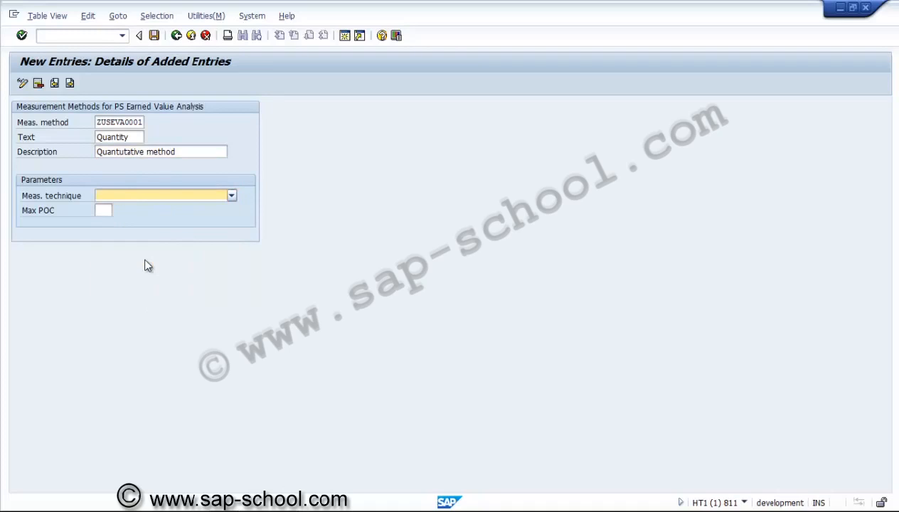
{"action": "left_click", "coordinate": [107, 211]}
{"action": "type", "text": "100"}
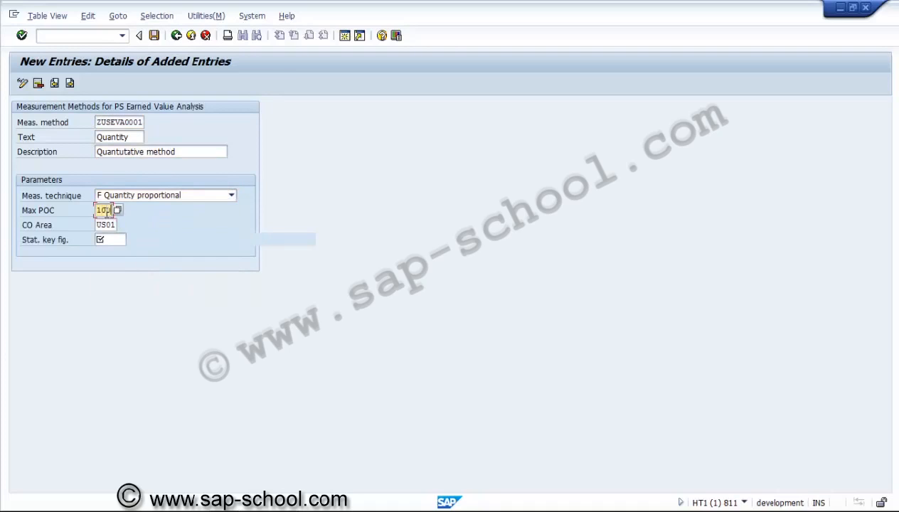
{"action": "left_click", "coordinate": [110, 240]}
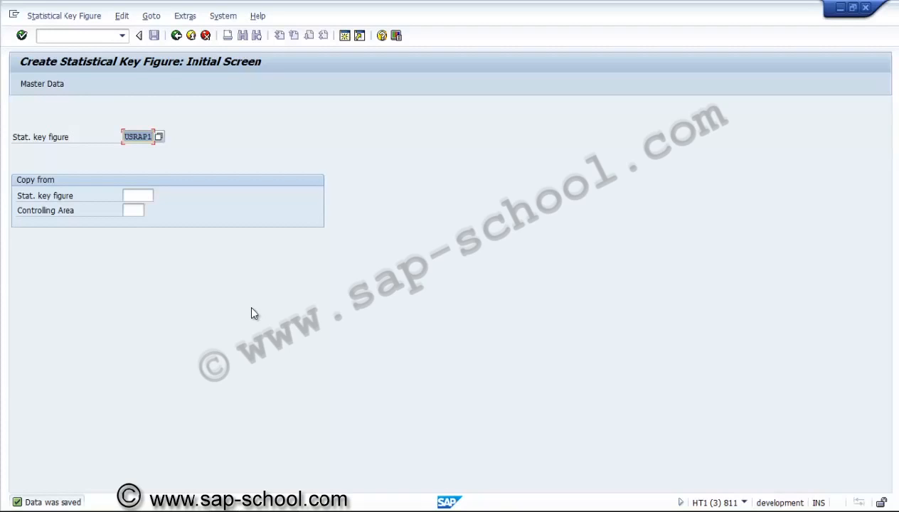
Step: Start creating a statistical key figure with the key USPAP1
{"action": "left_click", "coordinate": [135, 138]}
{"action": "key", "text": "Delete"}
{"action": "key", "text": "Delete"}
{"action": "key", "text": "Delete"}
{"action": "key", "text": "Delete"}
{"action": "type", "text": "PAP1"}
{"action": "key", "text": "Return"}
Step: Name the statistical key figure "SKF for Planned and Actual values"
{"action": "type", "text": "SKF fo"}
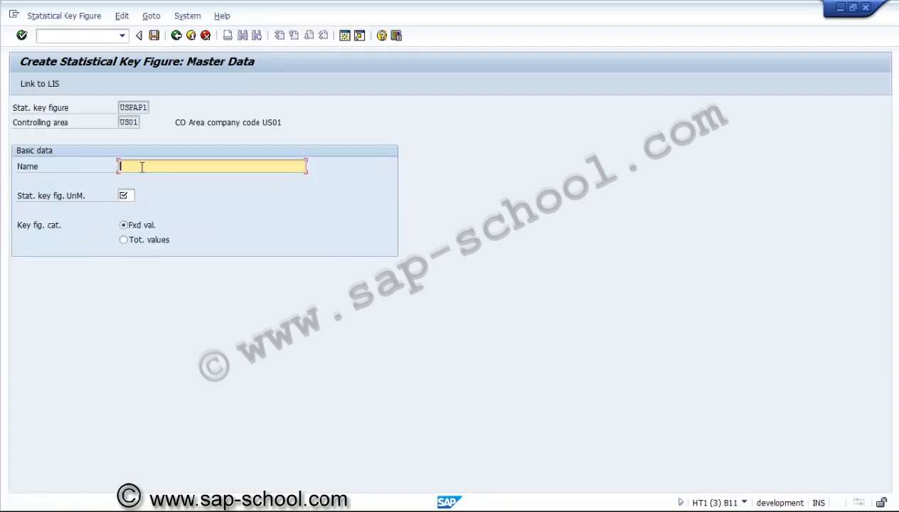
{"action": "type", "text": "r Planned and Actual values"}
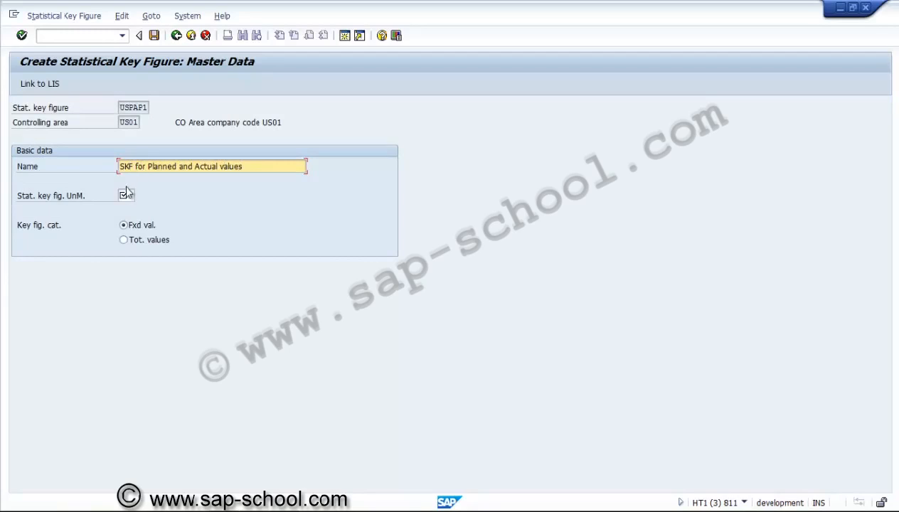
Step: Set the key figure's unit to ea and its category to total values, and save it
{"action": "left_click", "coordinate": [126, 194]}
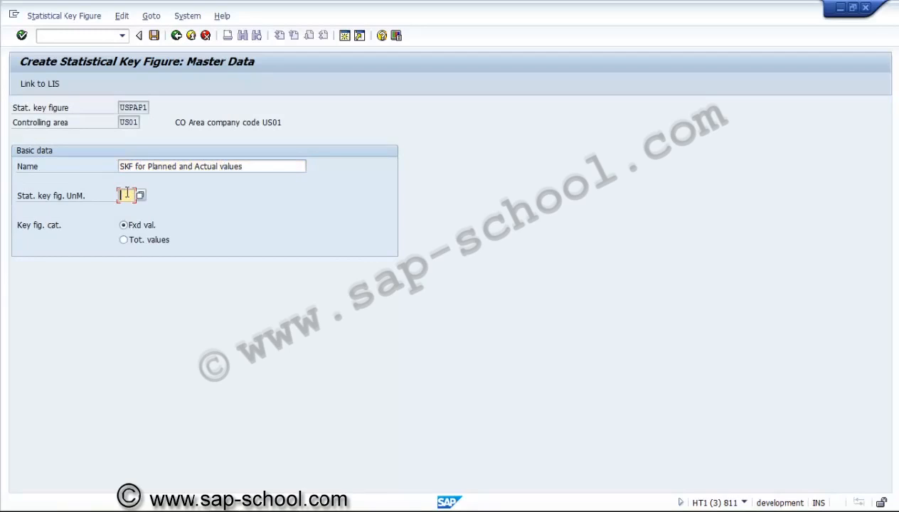
{"action": "type", "text": "ea"}
{"action": "left_click", "coordinate": [123, 240]}
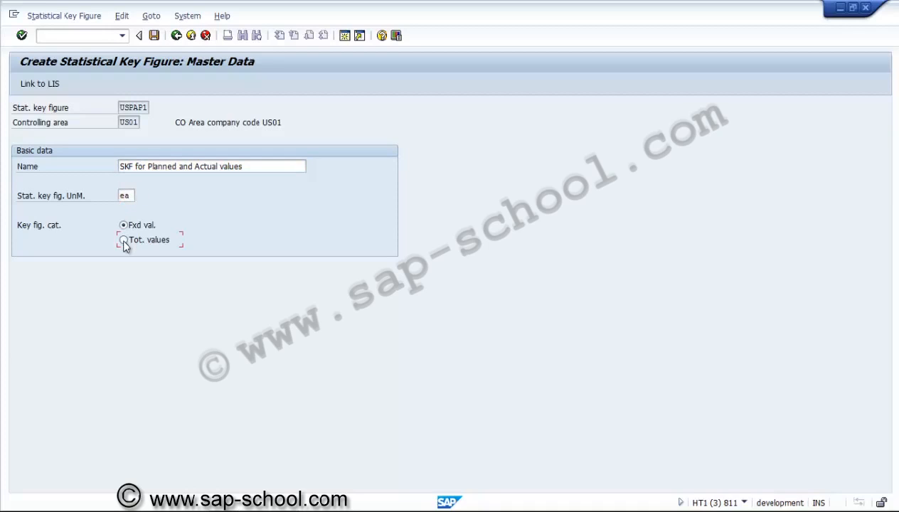
{"action": "left_click", "coordinate": [156, 38]}
Step: Switch back to the measurement method entry and assign statistical key figure USPAP1 to ZUSEVA0001
{"action": "key", "text": "alt+Tab"}
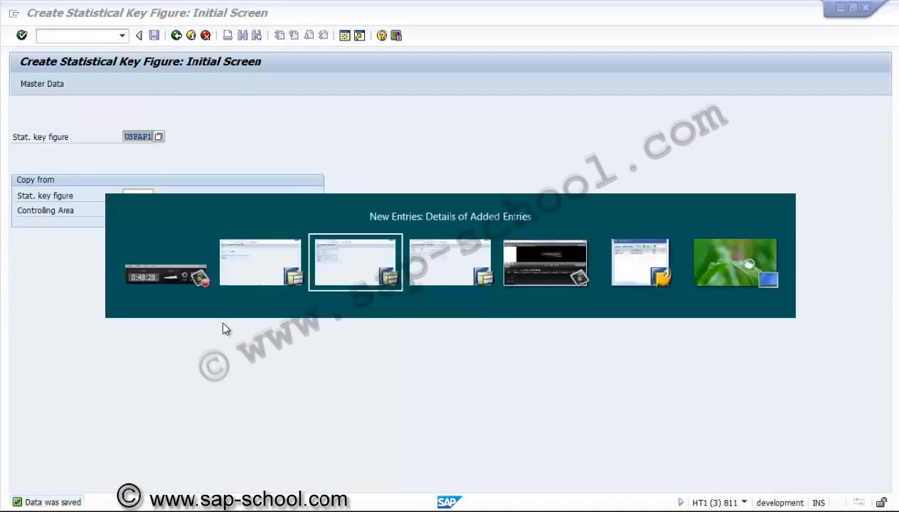
{"action": "left_click", "coordinate": [130, 240]}
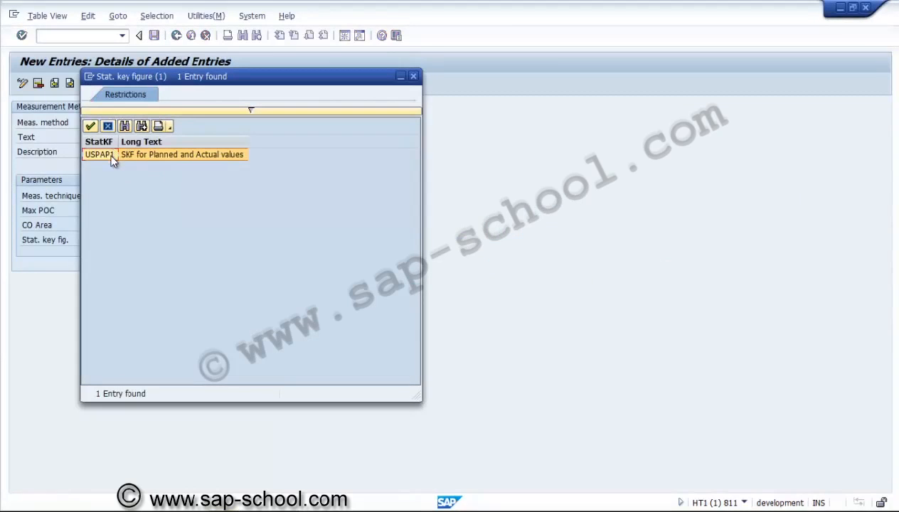
{"action": "double_click", "coordinate": [109, 155]}
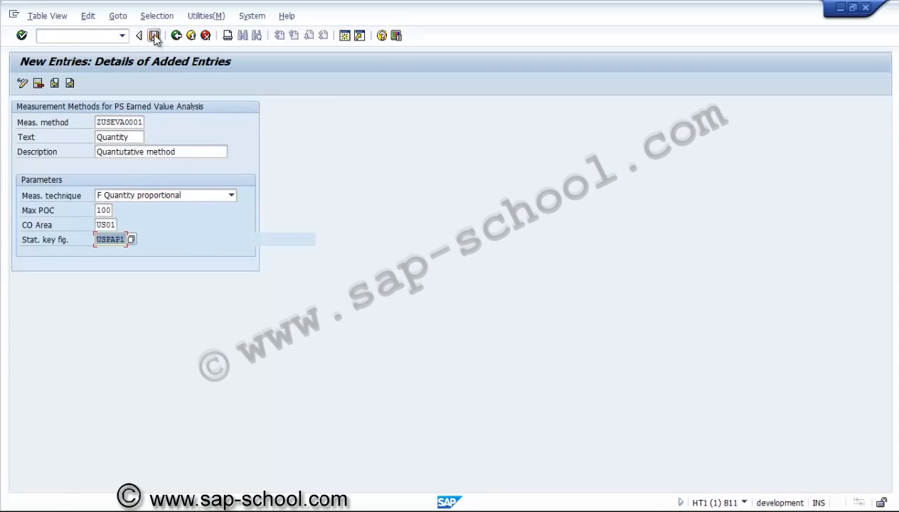
Step: Save the measurement method under a new customizing request described as "PS - Measurement method"
{"action": "left_click", "coordinate": [154, 36]}
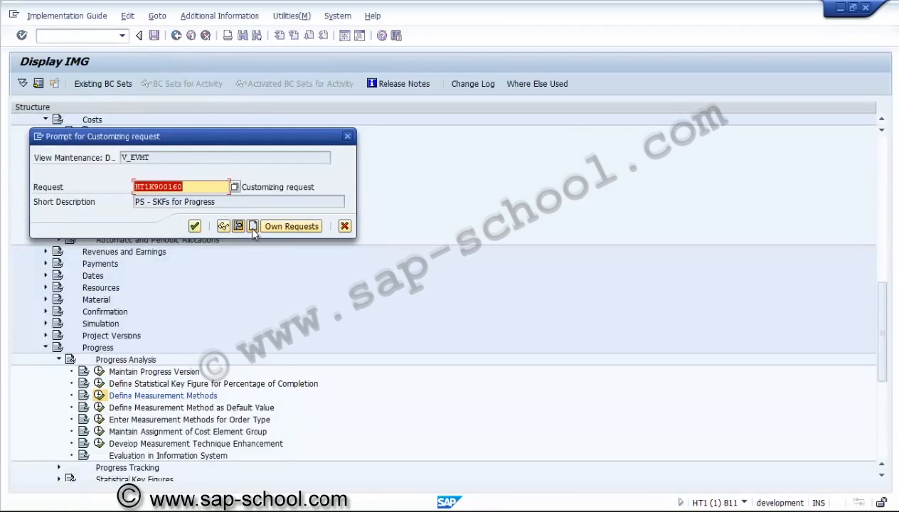
{"action": "left_click", "coordinate": [252, 227]}
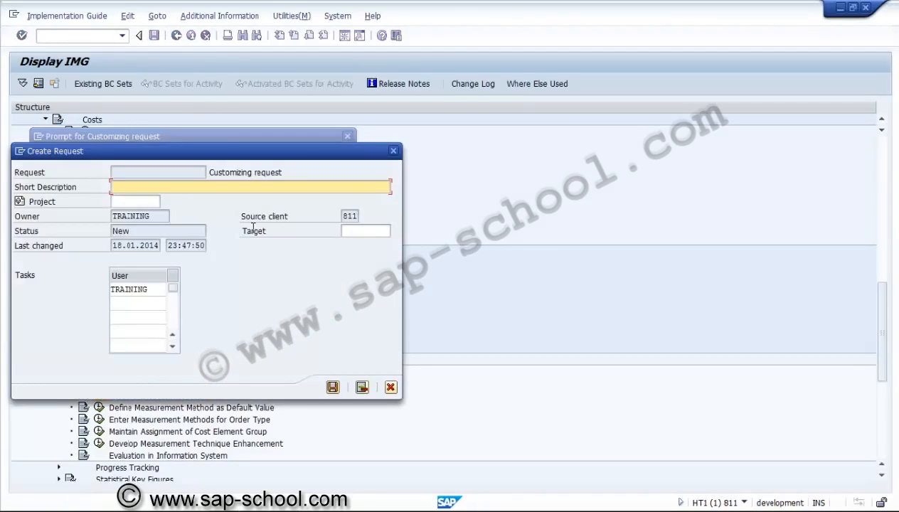
{"action": "type", "text": "PS - Measurement metho"}
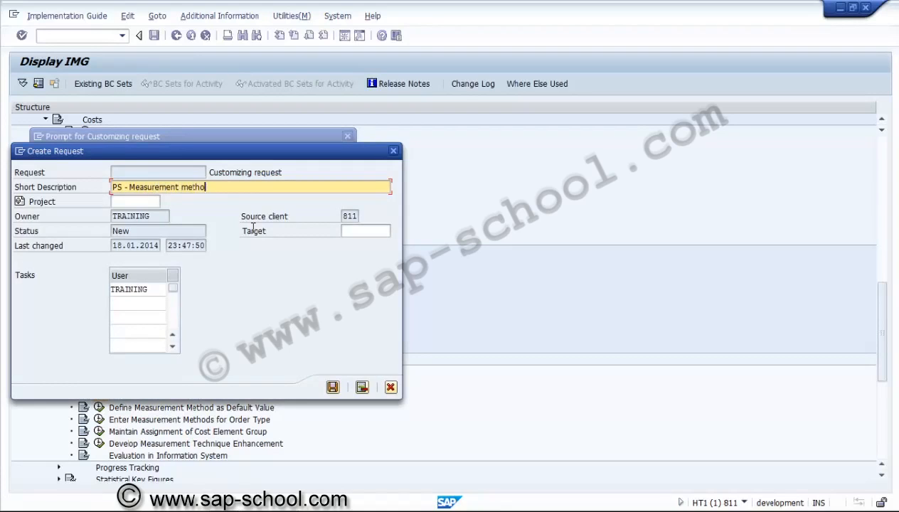
{"action": "type", "text": "d"}
{"action": "left_click", "coordinate": [333, 386]}
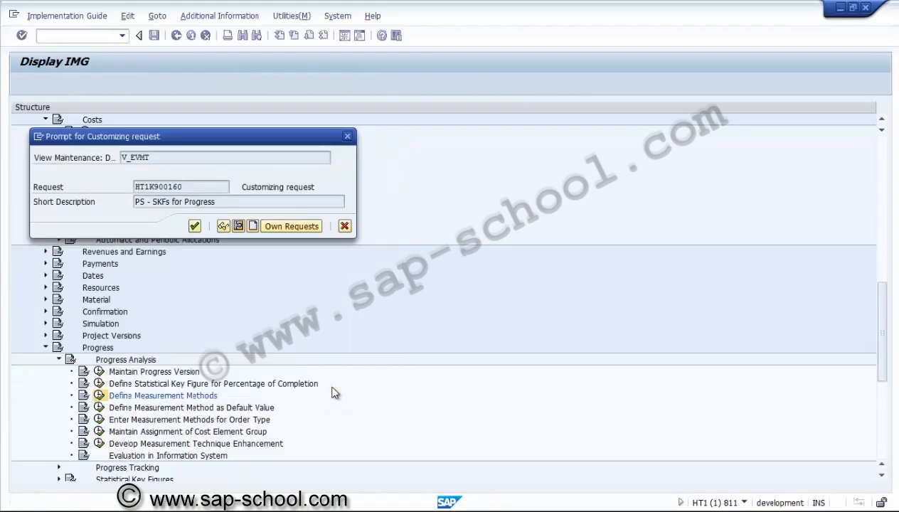
{"action": "left_click", "coordinate": [195, 226]}
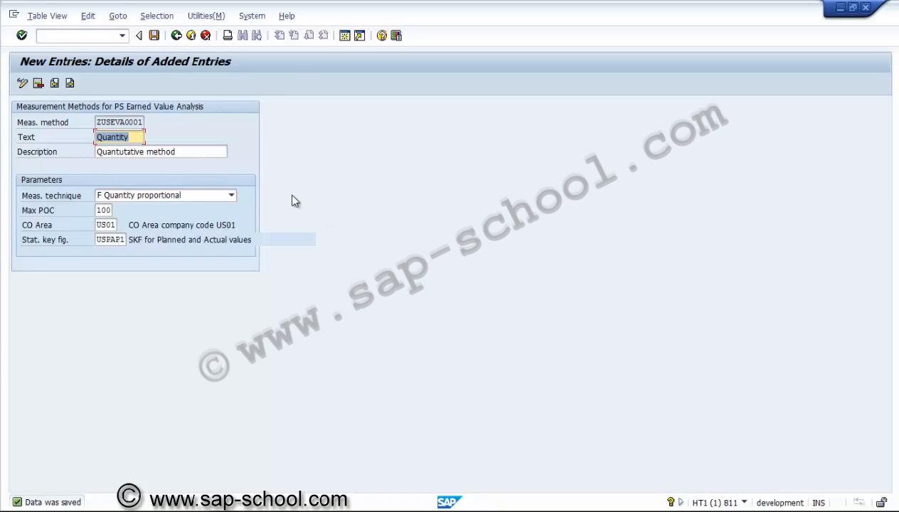
Step: Return to the IMG and start a new entry in Define Measurement Method as Default Value for controlling area US01
{"action": "left_click", "coordinate": [176, 36]}
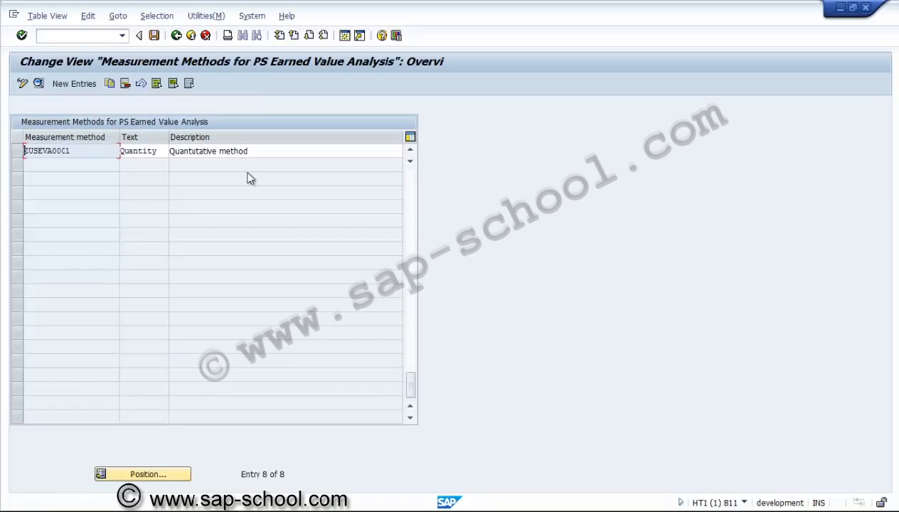
{"action": "left_click", "coordinate": [176, 37]}
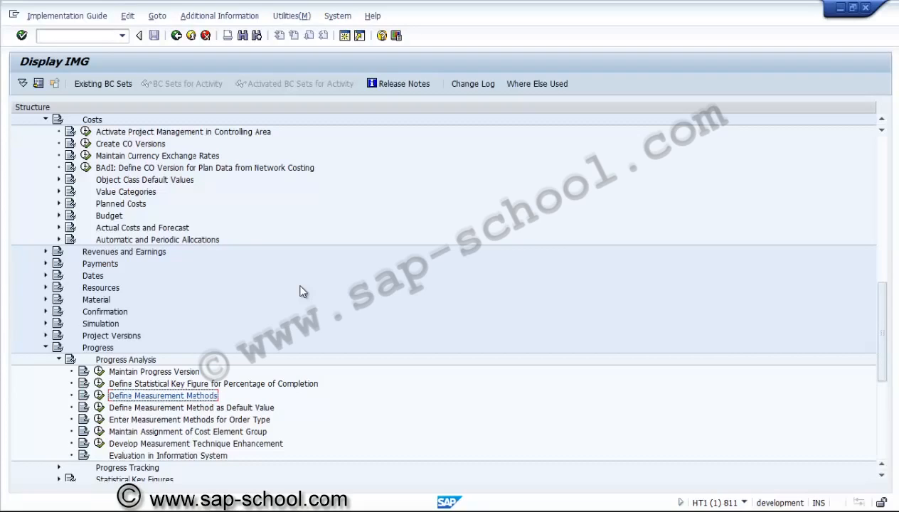
{"action": "left_click", "coordinate": [99, 409]}
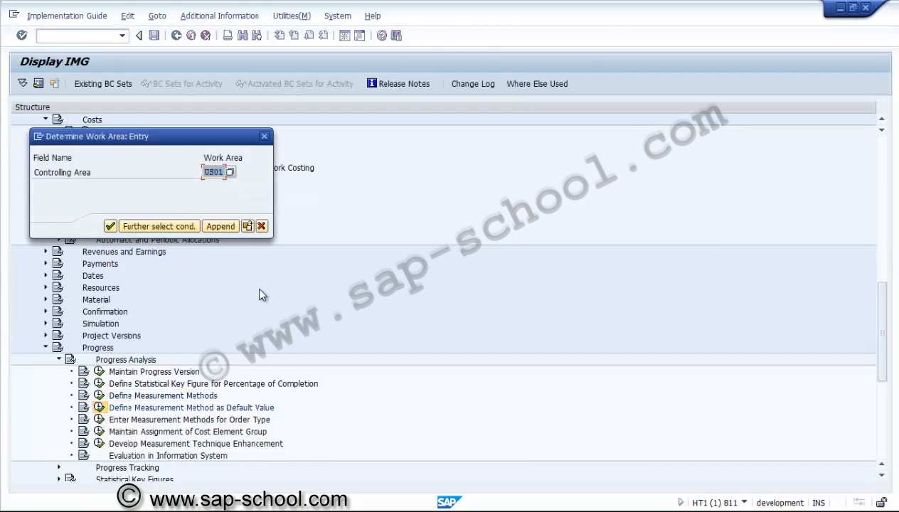
{"action": "left_click", "coordinate": [111, 227]}
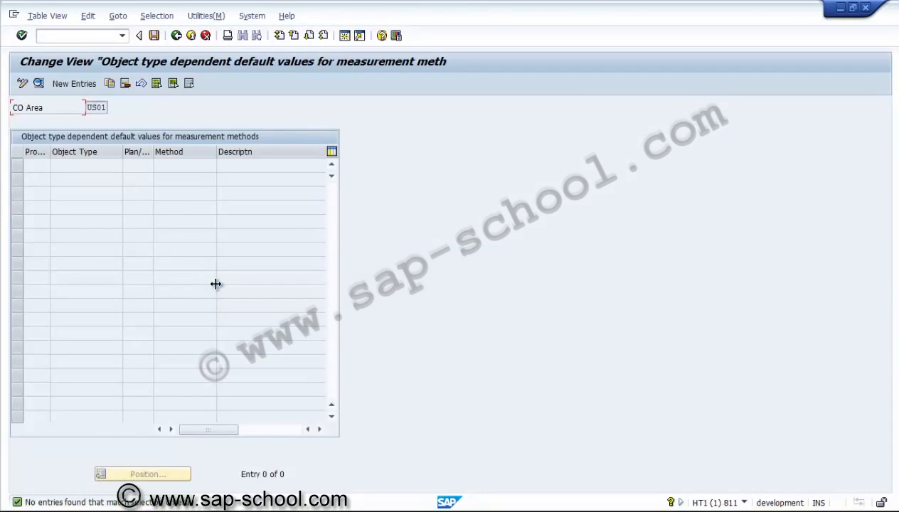
{"action": "left_click", "coordinate": [87, 83]}
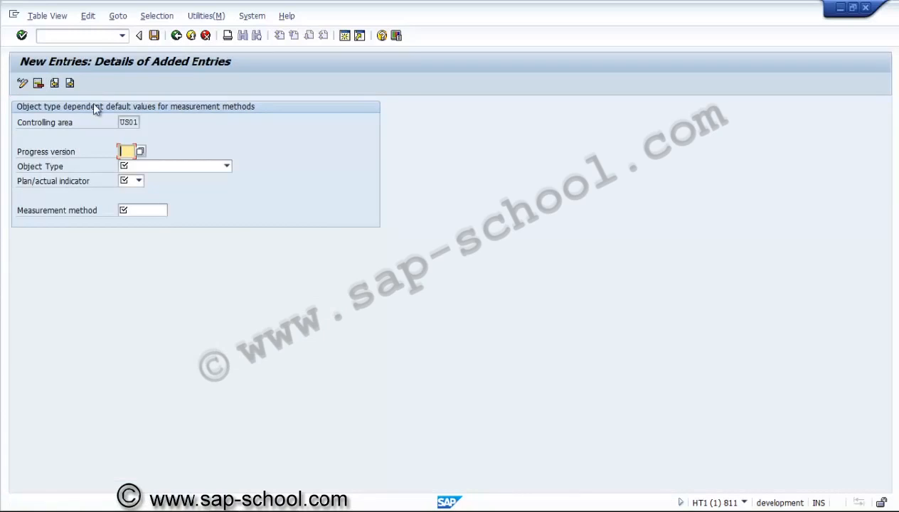
Step: Set the default entry's progress version to NPA and its object type to 2 Activity, internal processing
{"action": "left_click", "coordinate": [139, 151]}
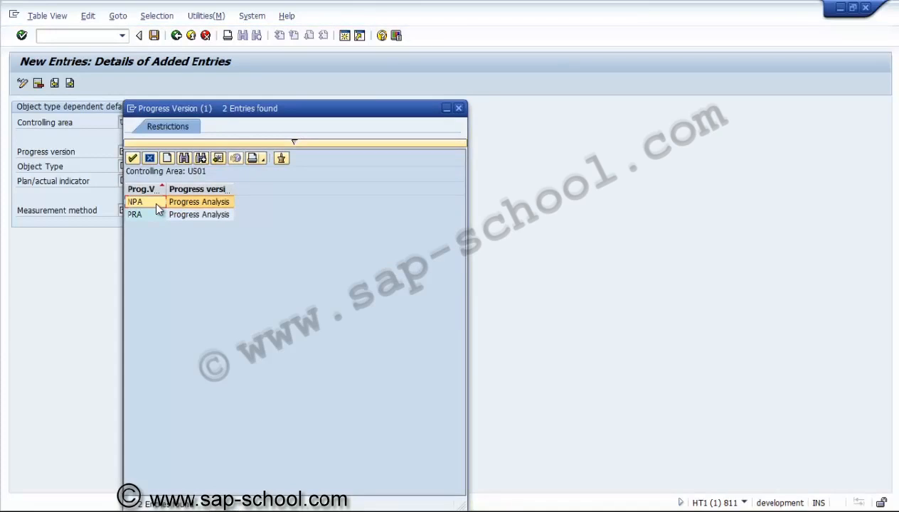
{"action": "left_click", "coordinate": [153, 214]}
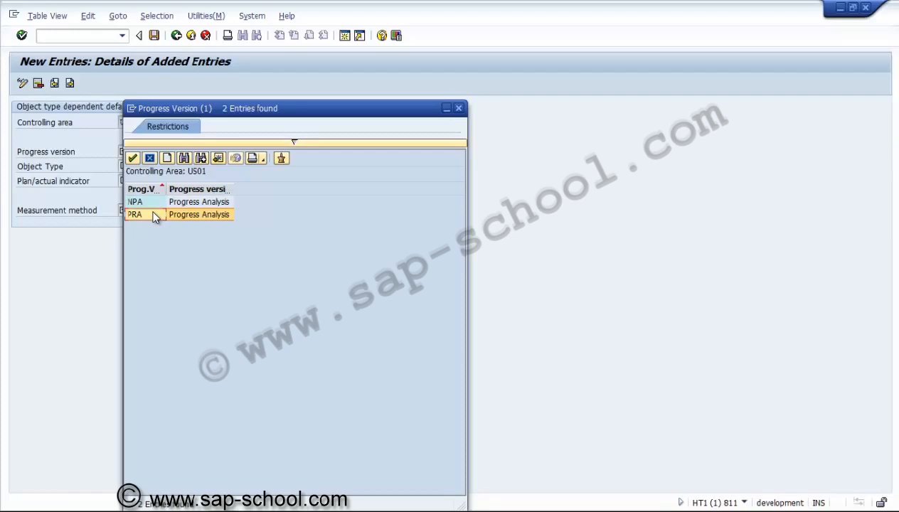
{"action": "double_click", "coordinate": [152, 203]}
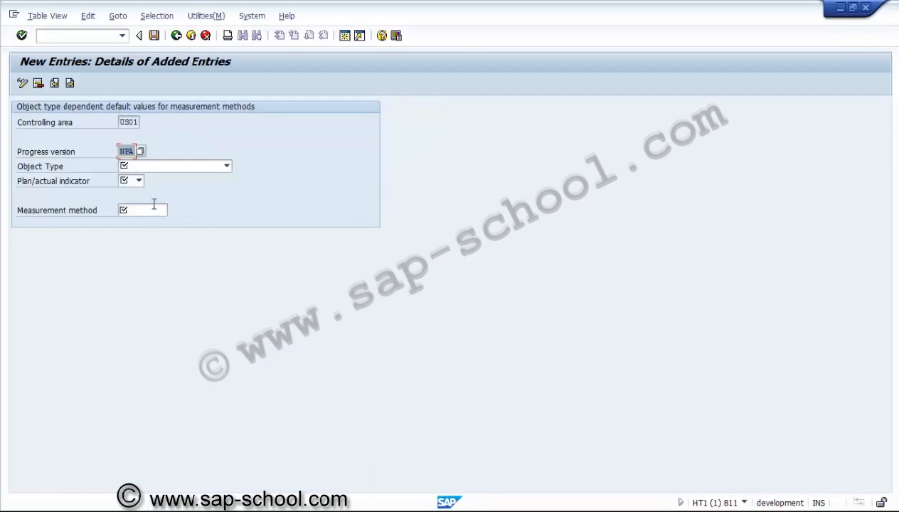
{"action": "left_click", "coordinate": [155, 169]}
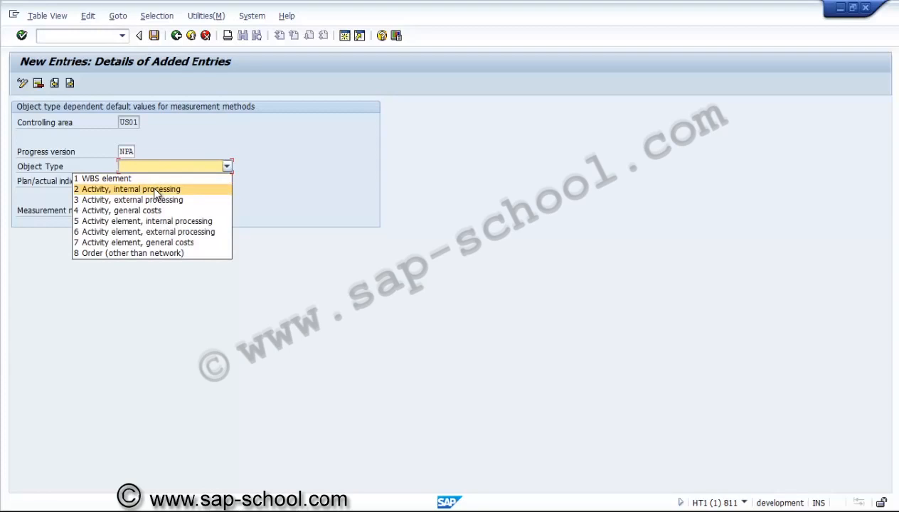
{"action": "left_click", "coordinate": [156, 190]}
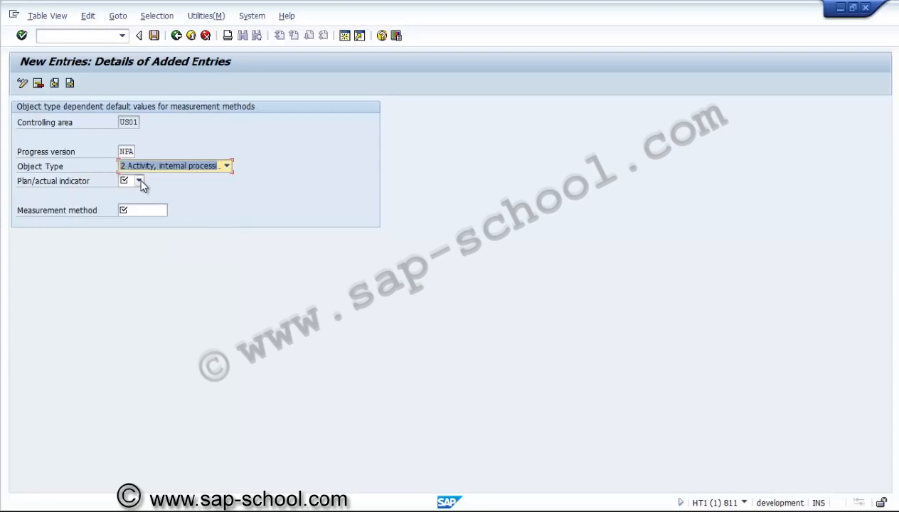
{"action": "left_click", "coordinate": [141, 182]}
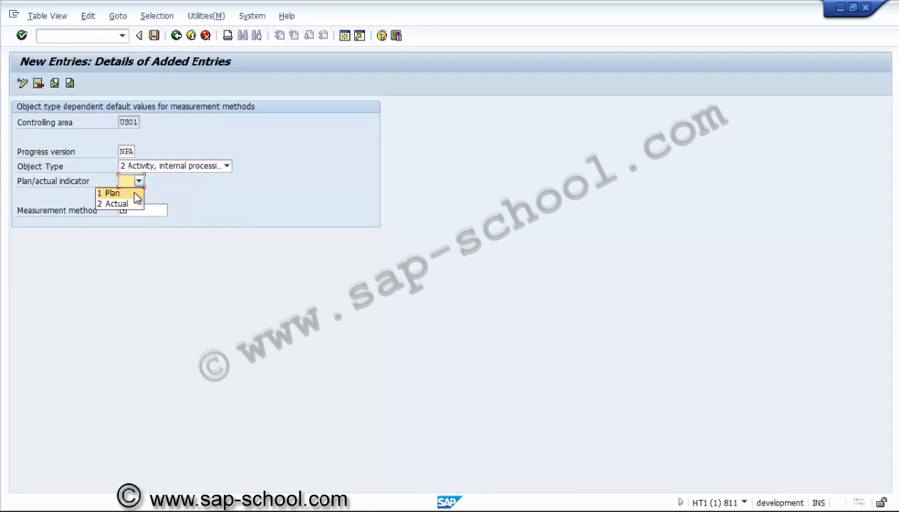
{"action": "left_click", "coordinate": [135, 193]}
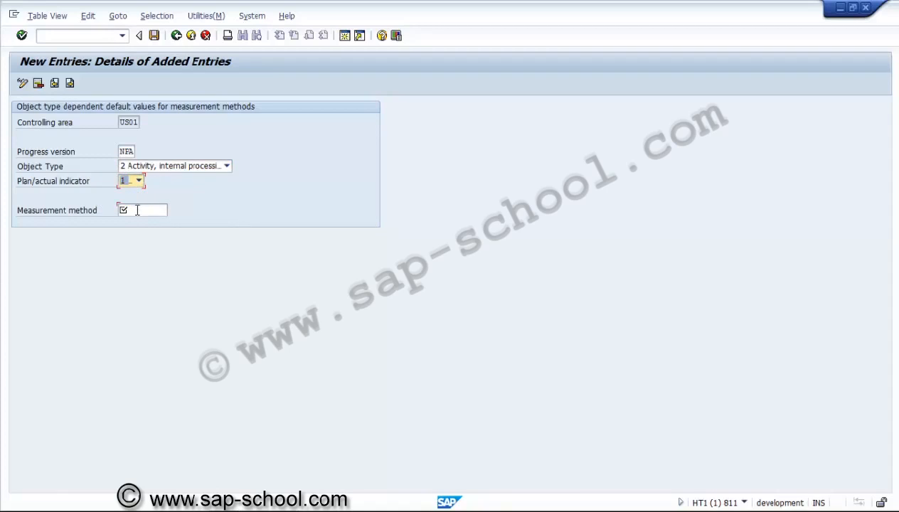
{"action": "left_click", "coordinate": [138, 210]}
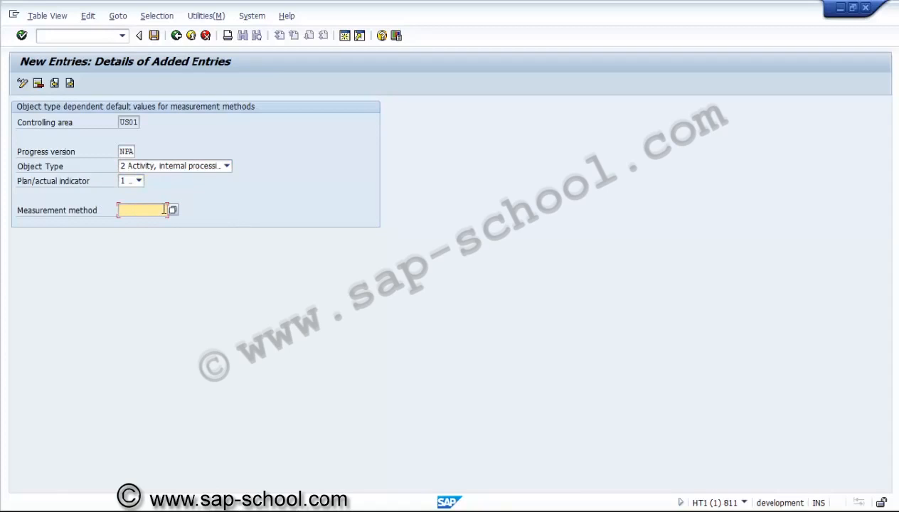
{"action": "left_click", "coordinate": [173, 210]}
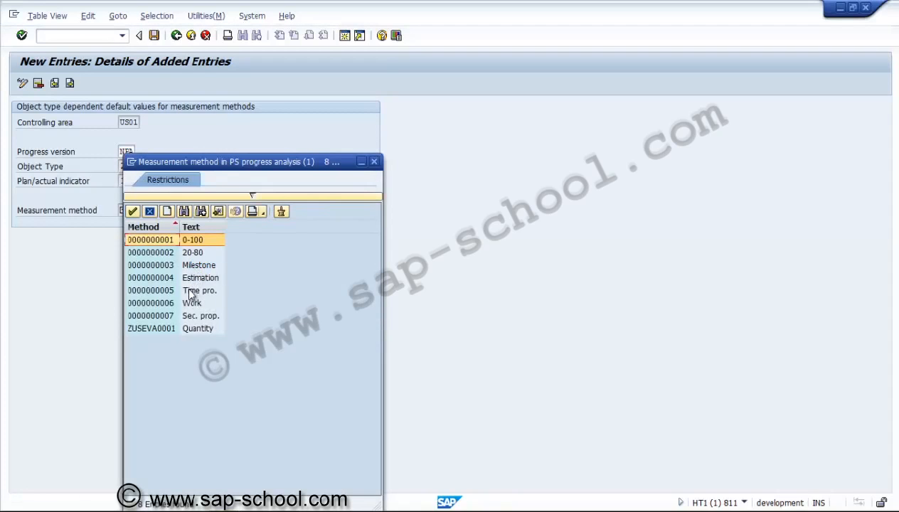
{"action": "left_click", "coordinate": [191, 293]}
{"action": "double_click", "coordinate": [190, 292]}
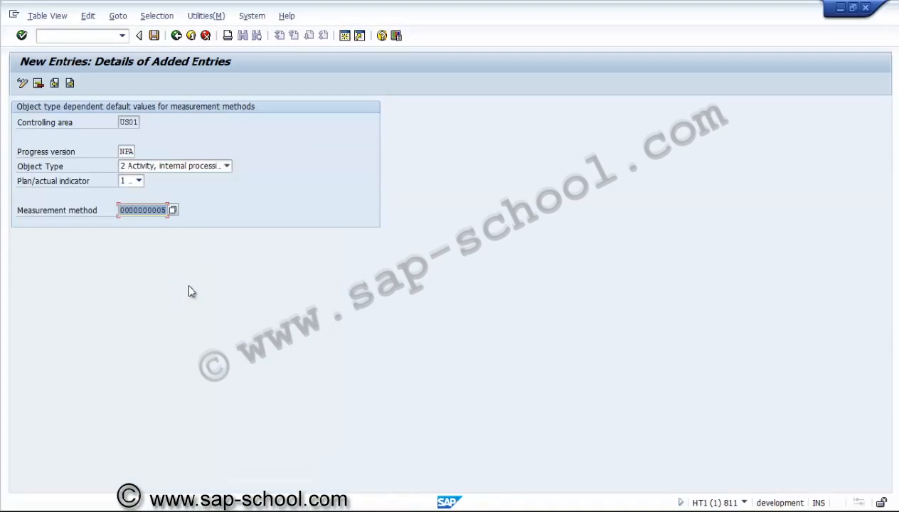
Step: Save the default entry under a new customizing request described as "PS - Measurement method defaults"
{"action": "left_click", "coordinate": [154, 36]}
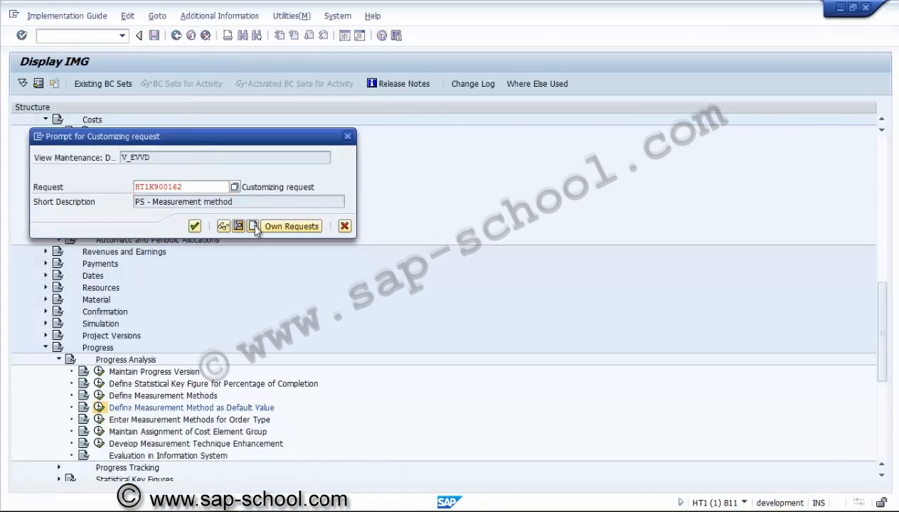
{"action": "left_click", "coordinate": [253, 226]}
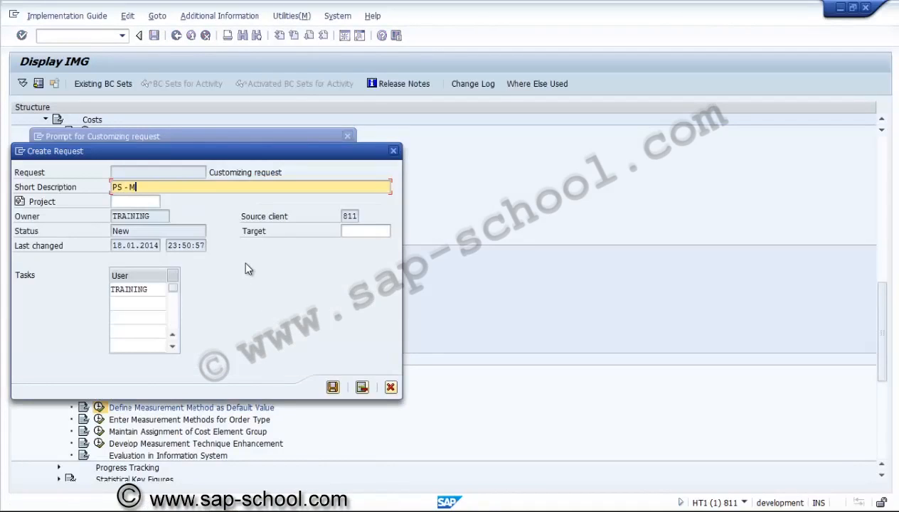
{"action": "type", "text": "PS - Measurement method"}
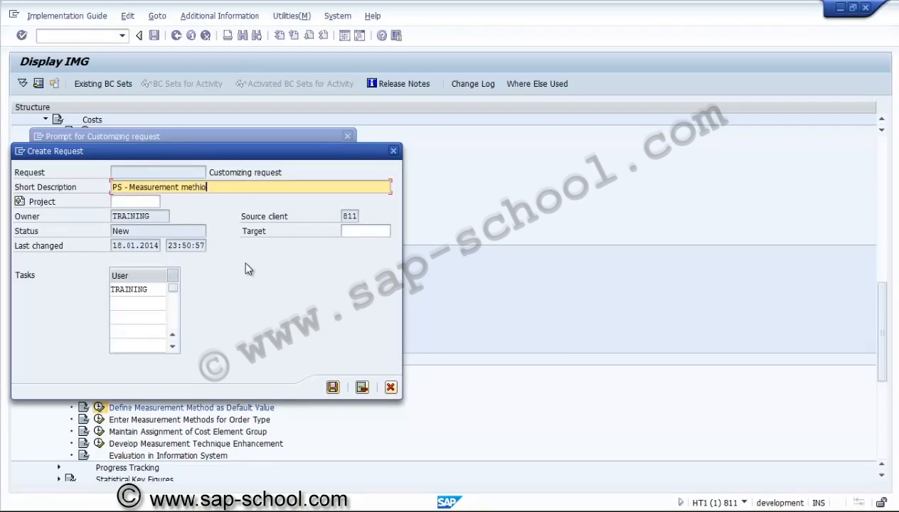
{"action": "key", "text": "BackSpace"}
{"action": "key", "text": "BackSpace"}
{"action": "type", "text": "od defaults"}
{"action": "left_click", "coordinate": [332, 388]}
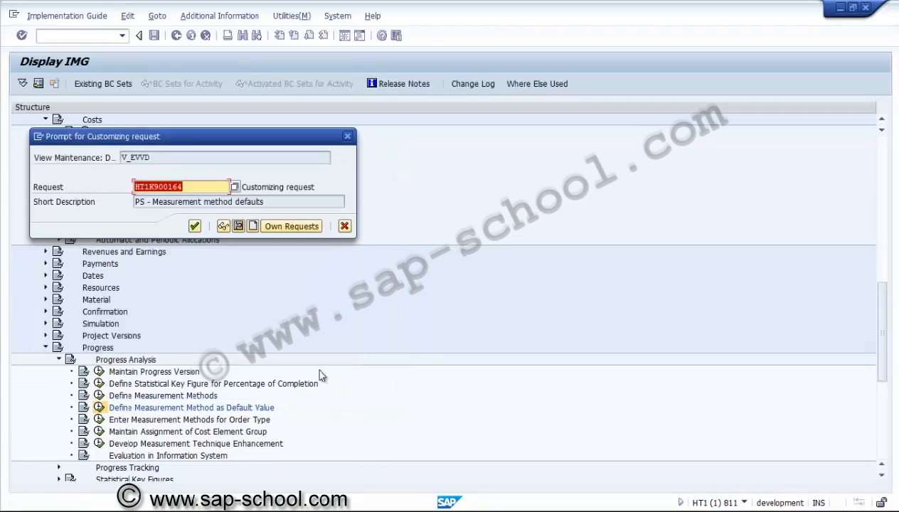
{"action": "left_click", "coordinate": [195, 226]}
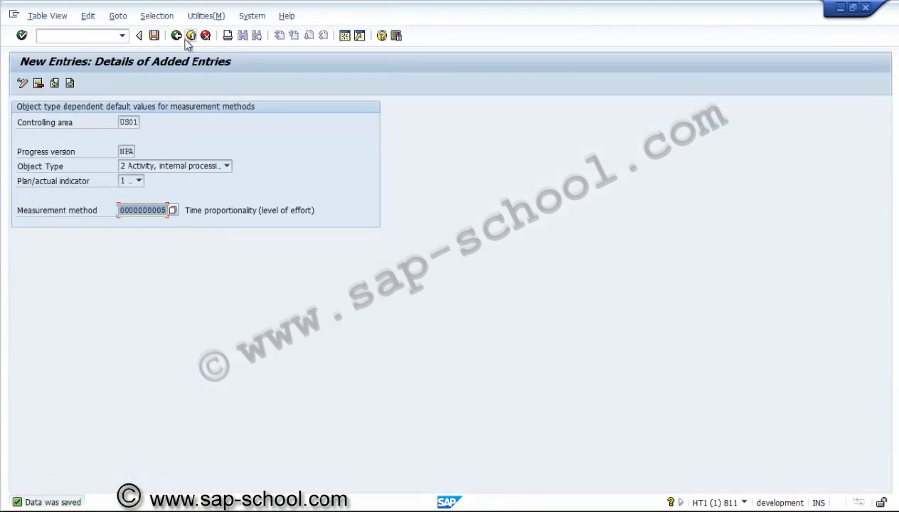
{"action": "left_click", "coordinate": [155, 36]}
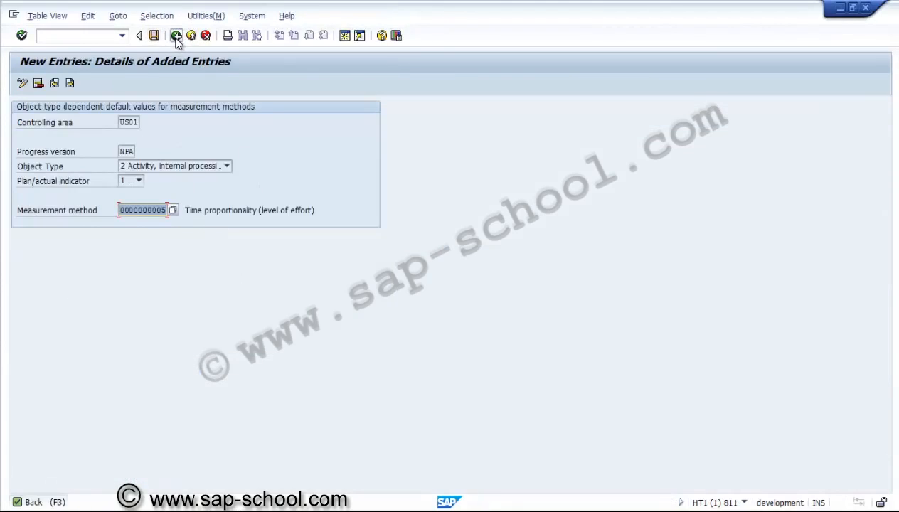
Step: Copy the saved internal-processing default entry and set the copy's plan/actual indicator to 2 Actual
{"action": "left_click", "coordinate": [176, 35]}
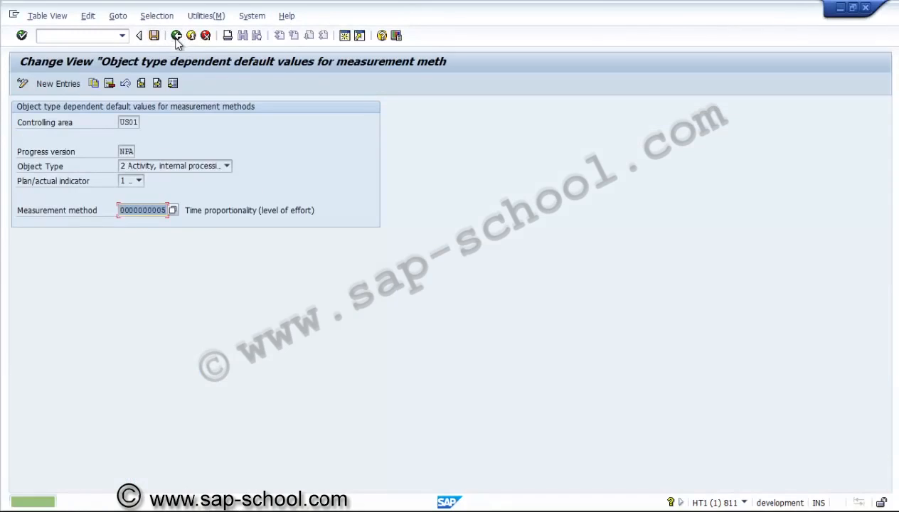
{"action": "left_click", "coordinate": [95, 84]}
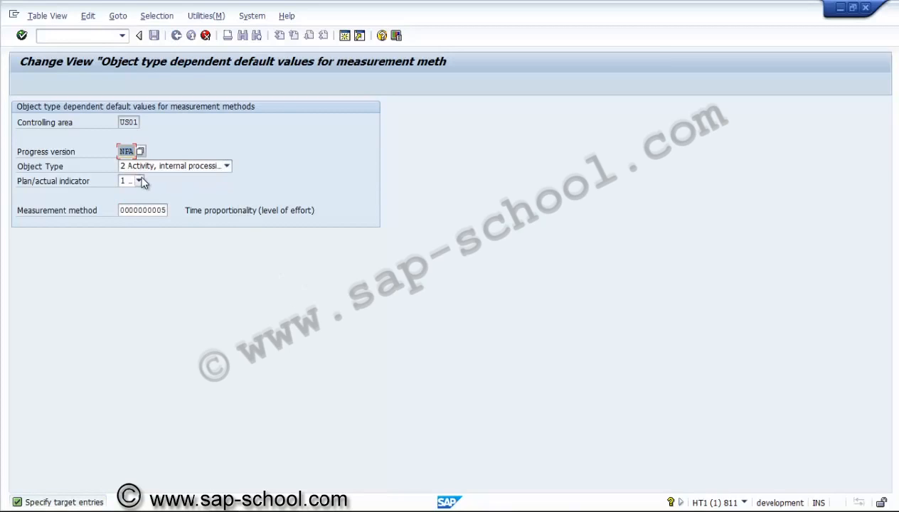
{"action": "left_click", "coordinate": [139, 181]}
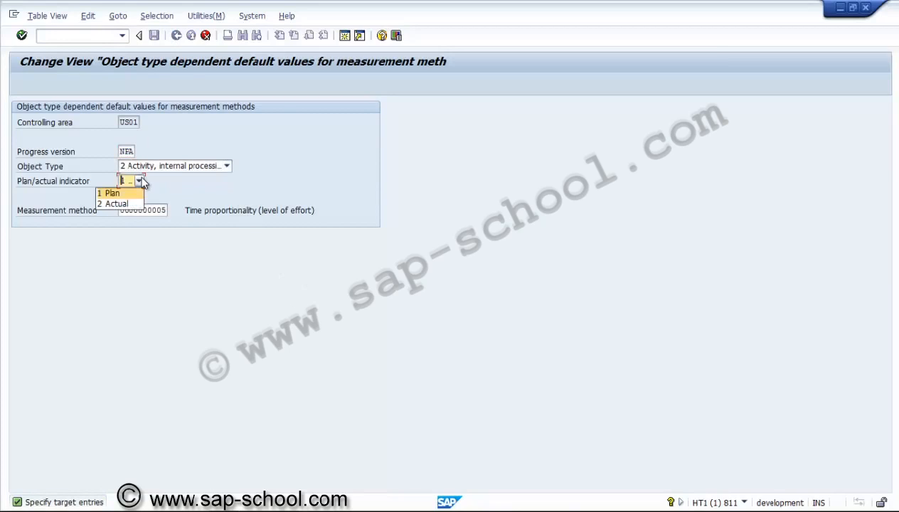
{"action": "left_click", "coordinate": [118, 203]}
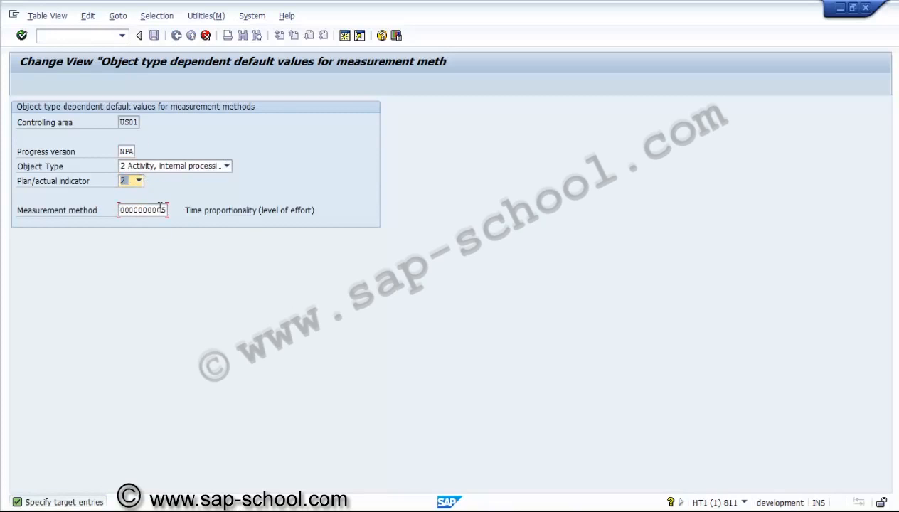
{"action": "left_click", "coordinate": [160, 208]}
{"action": "left_click", "coordinate": [173, 211]}
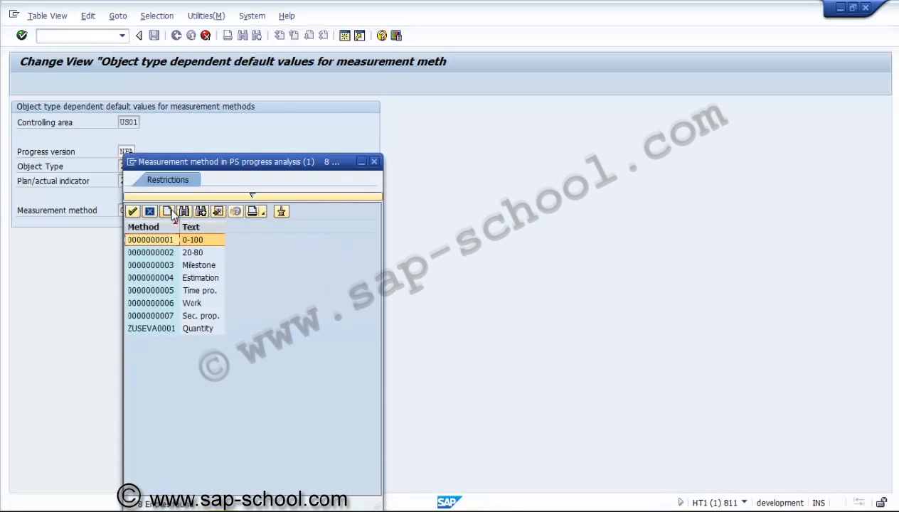
{"action": "double_click", "coordinate": [179, 302]}
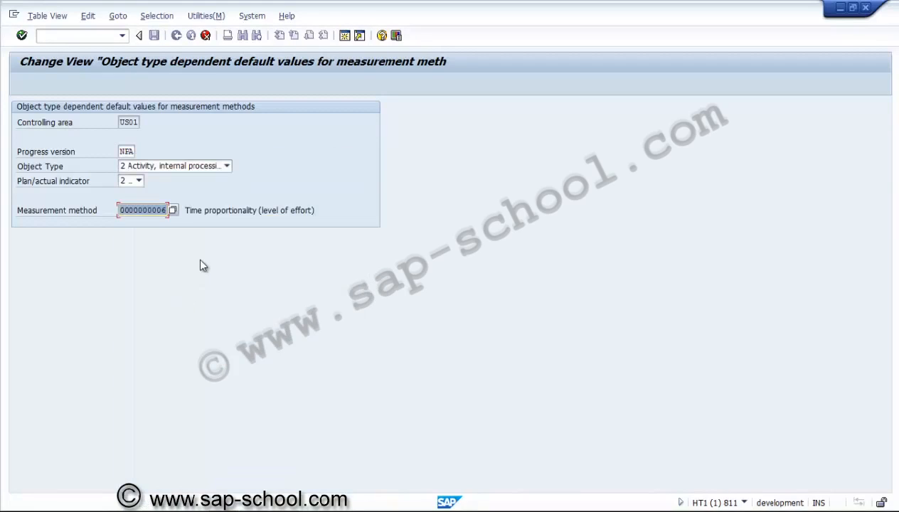
{"action": "key", "text": "Return"}
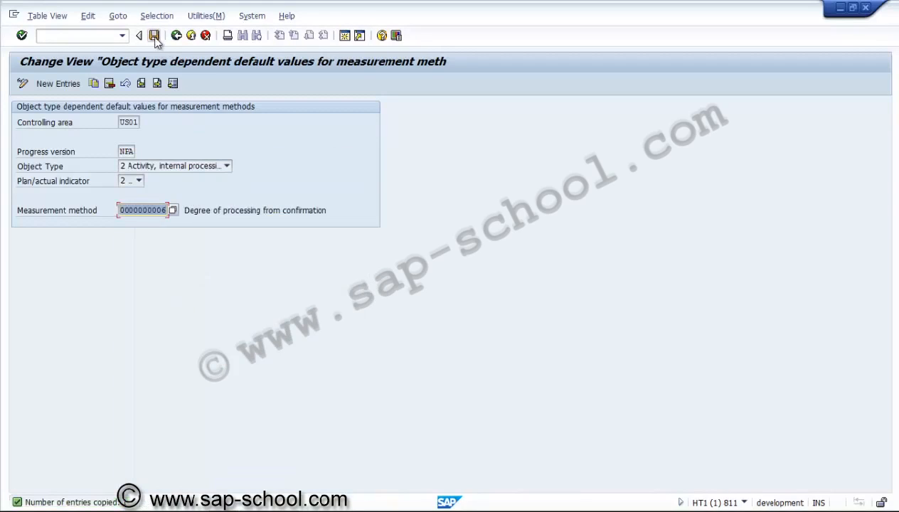
{"action": "left_click", "coordinate": [155, 37]}
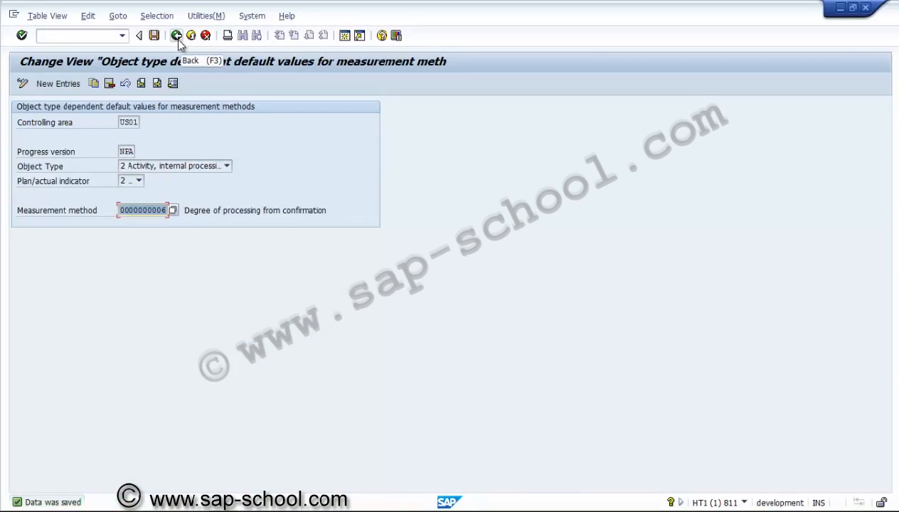
Step: Copy the entry with object type 3 Activity, external processing and plan/actual indicator 1 Plan
{"action": "left_click", "coordinate": [93, 83]}
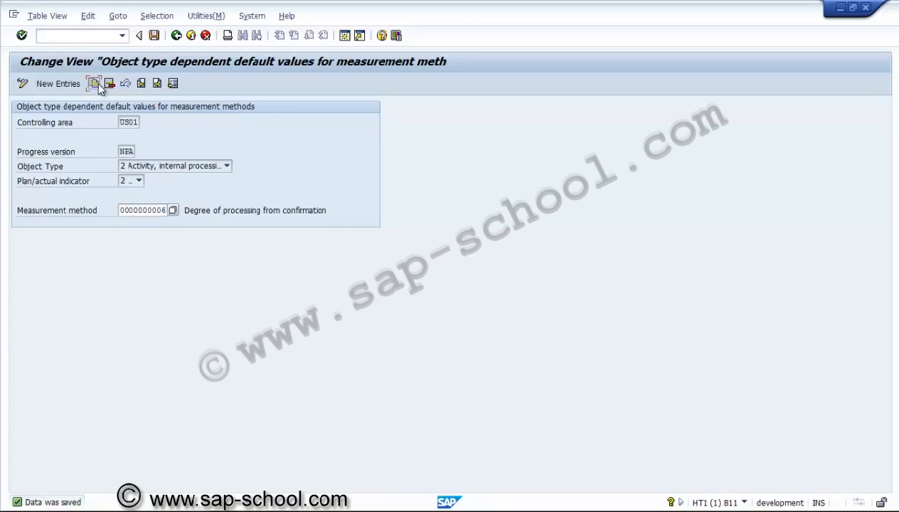
{"action": "left_click", "coordinate": [160, 165]}
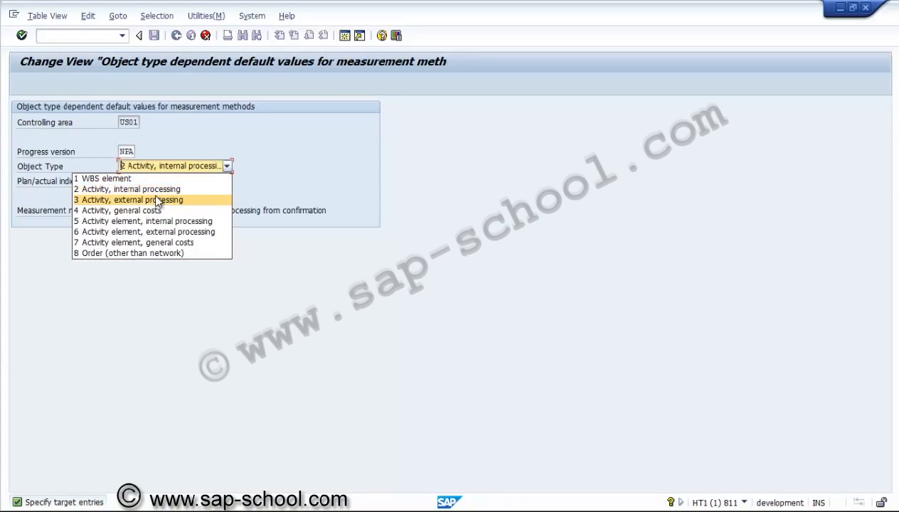
{"action": "left_click", "coordinate": [156, 200]}
{"action": "left_click", "coordinate": [140, 181]}
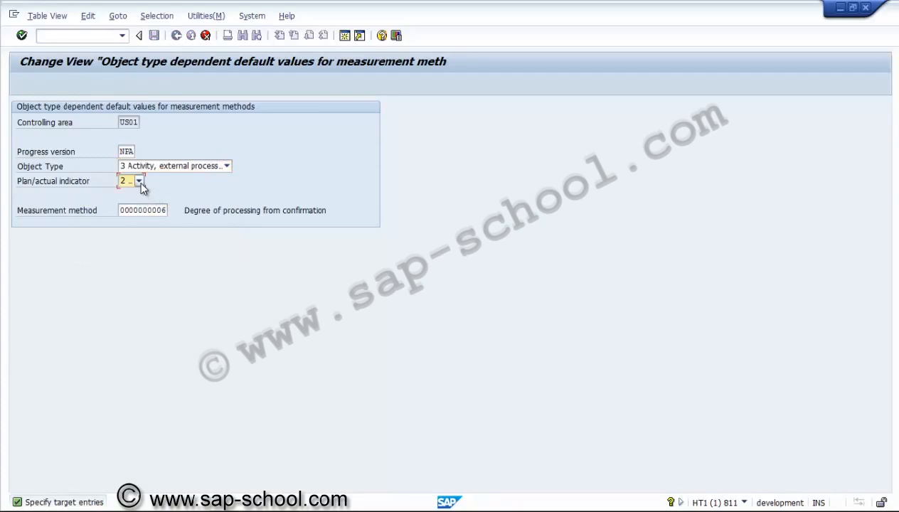
{"action": "left_click", "coordinate": [122, 191]}
{"action": "left_click", "coordinate": [155, 212]}
{"action": "left_click", "coordinate": [169, 210]}
{"action": "double_click", "coordinate": [158, 292]}
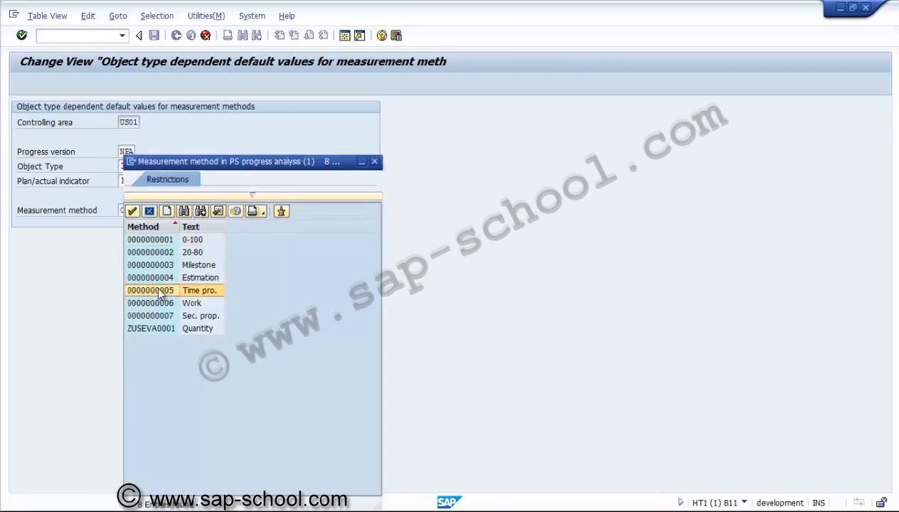
{"action": "key", "text": "Return"}
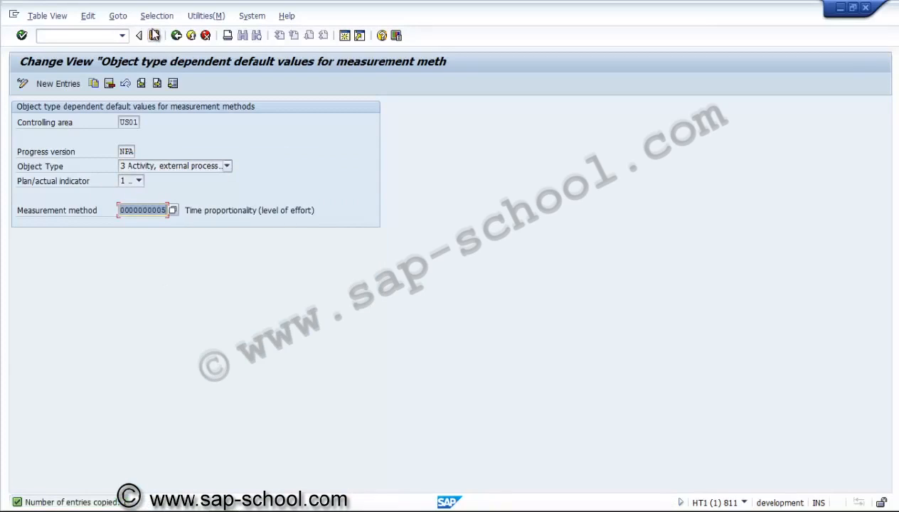
{"action": "left_click", "coordinate": [155, 35]}
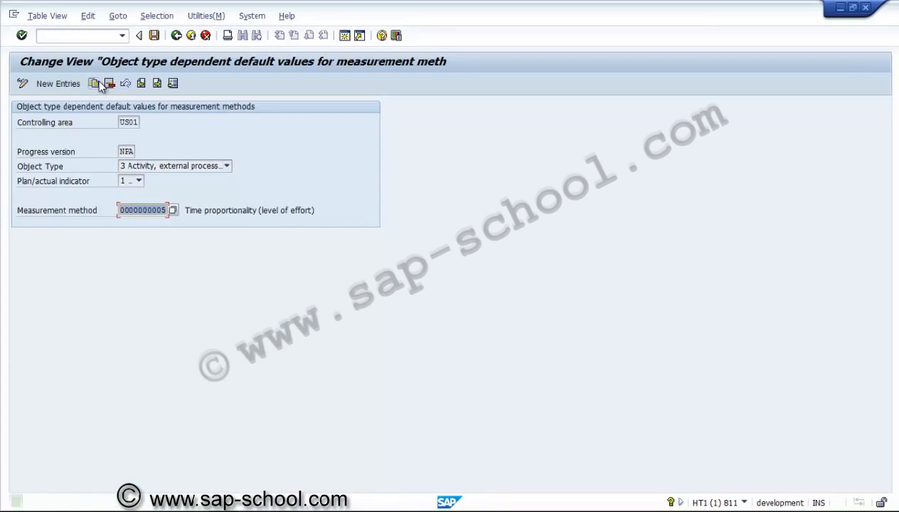
Step: Copy the external-processing plan entry and set the copy's plan/actual indicator to 2 Actual
{"action": "left_click", "coordinate": [97, 84]}
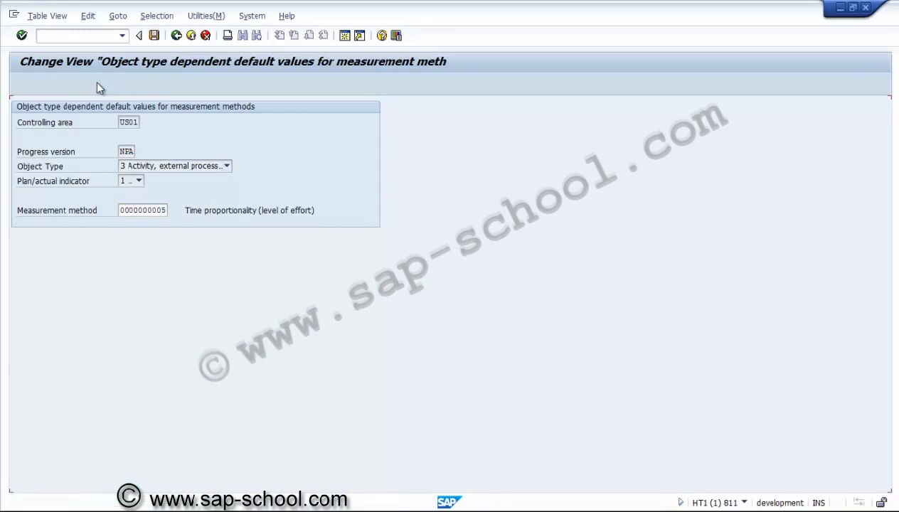
{"action": "left_click", "coordinate": [125, 167]}
{"action": "left_click", "coordinate": [128, 200]}
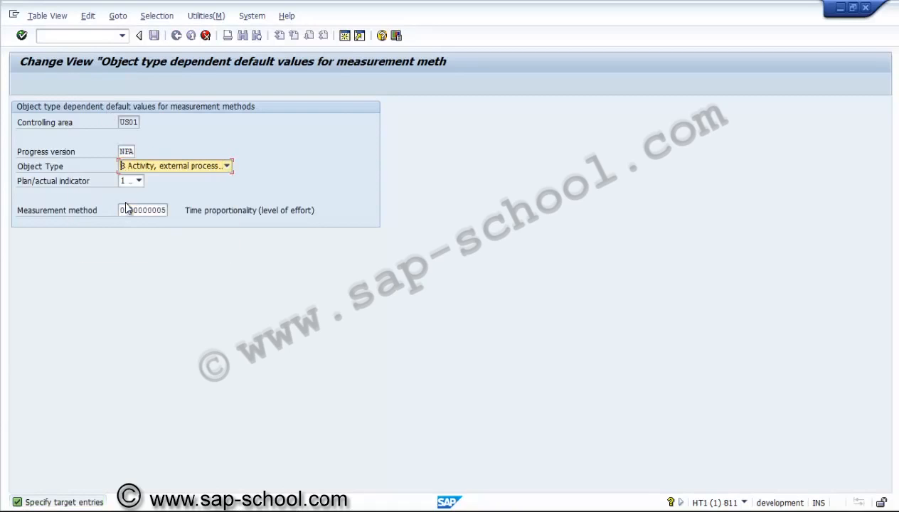
{"action": "left_click", "coordinate": [133, 184]}
{"action": "left_click", "coordinate": [130, 203]}
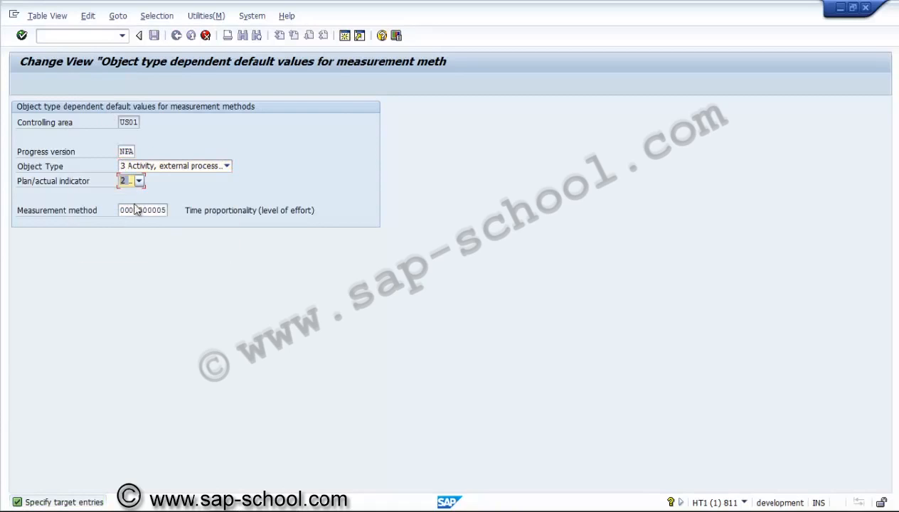
{"action": "left_click", "coordinate": [145, 209]}
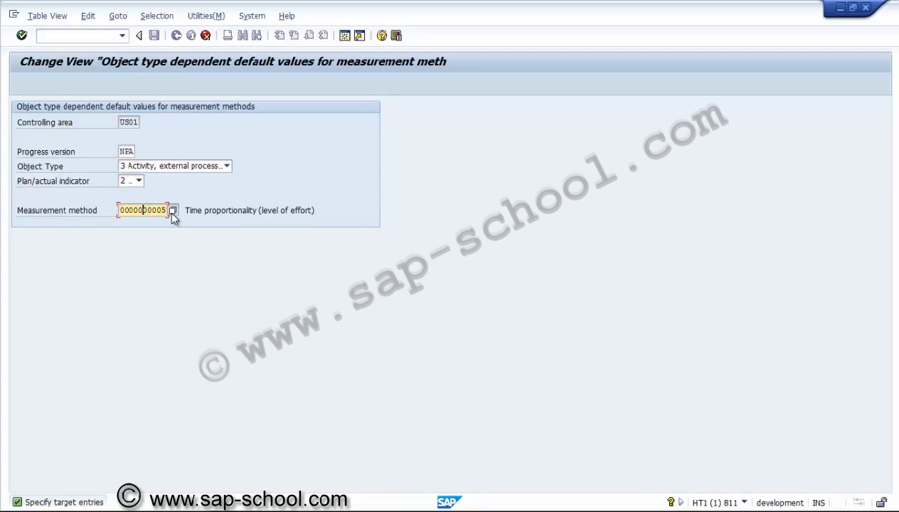
{"action": "left_click", "coordinate": [173, 211]}
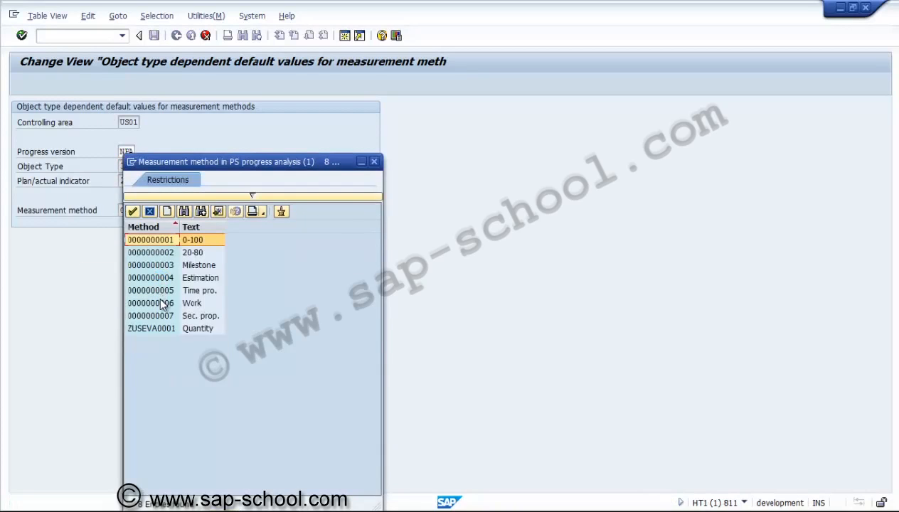
{"action": "double_click", "coordinate": [161, 302]}
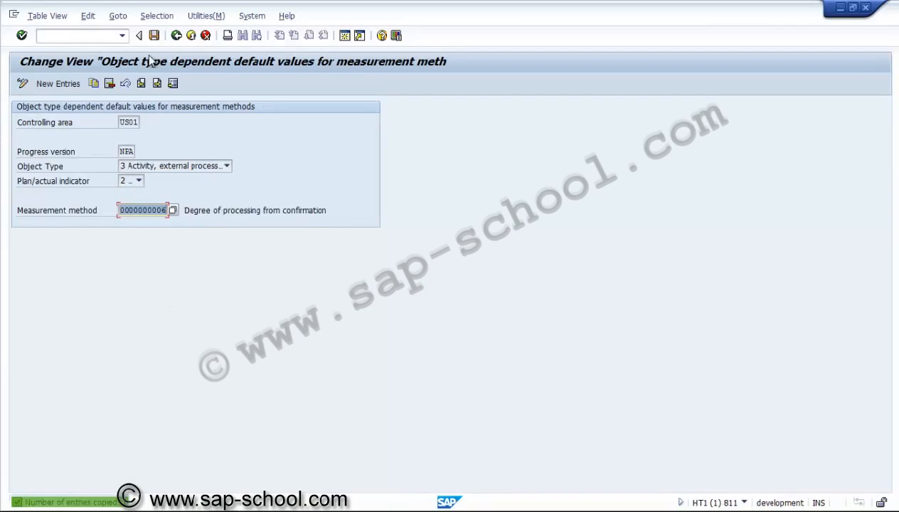
{"action": "left_click", "coordinate": [154, 35]}
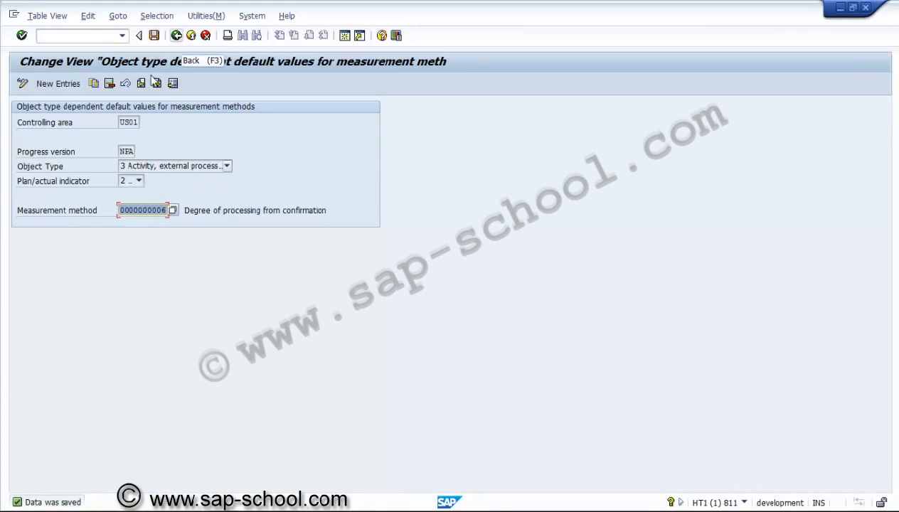
Step: Copy the external-processing actual entry to progress version PRA with object type 1 WBS element
{"action": "left_click", "coordinate": [93, 84]}
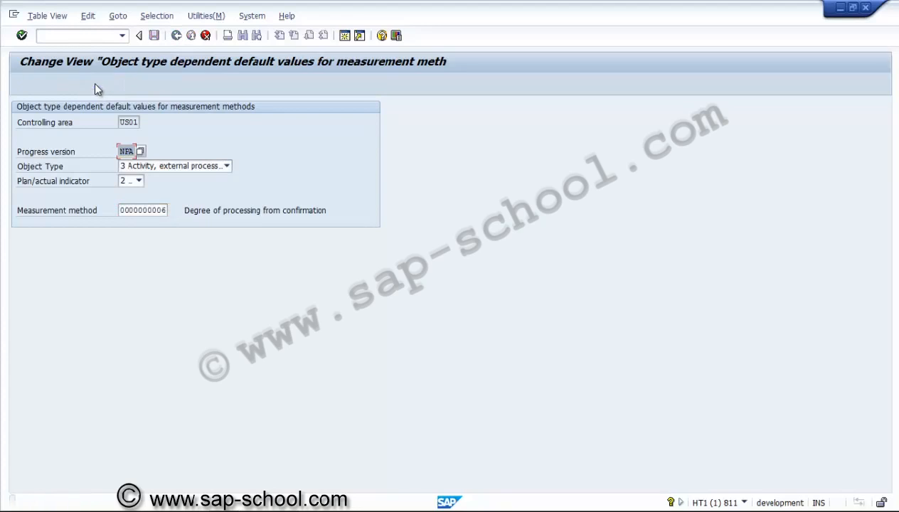
{"action": "left_click", "coordinate": [140, 151]}
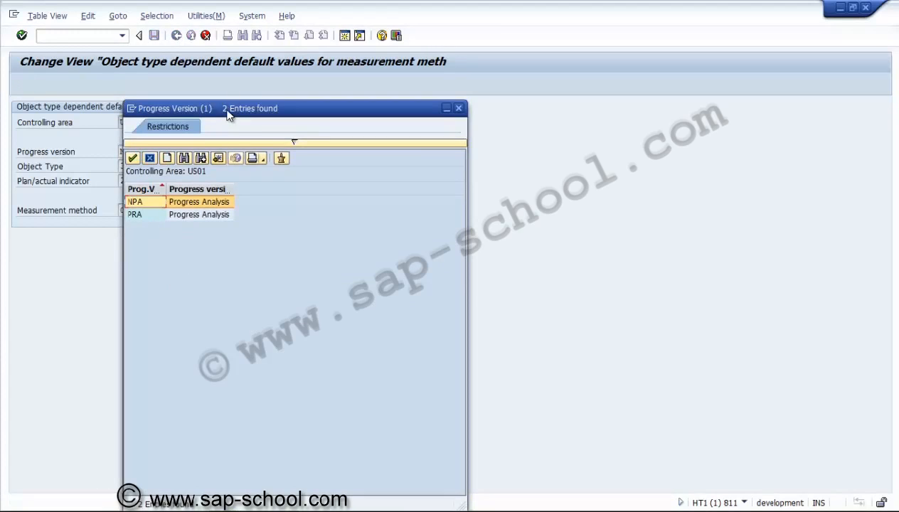
{"action": "left_click_drag", "start_coordinate": [227, 115], "coordinate": [408, 35]}
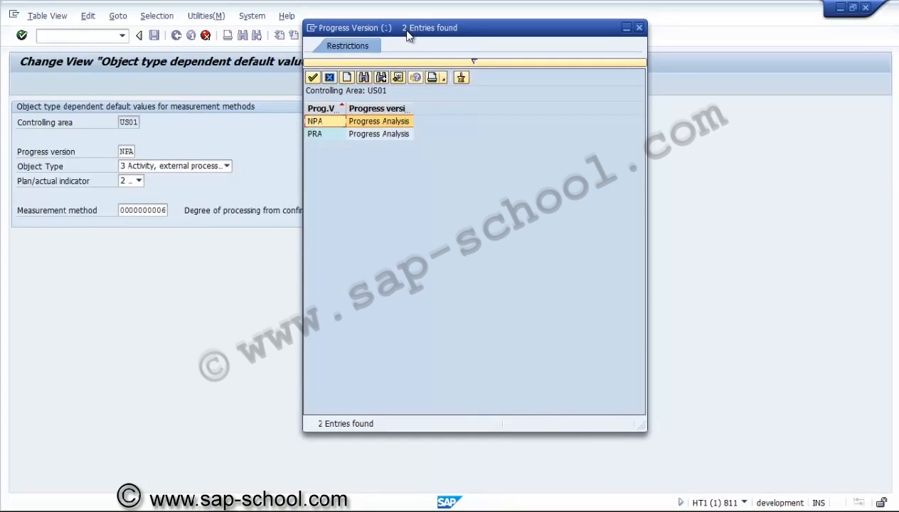
{"action": "left_click", "coordinate": [339, 136]}
{"action": "double_click", "coordinate": [340, 136]}
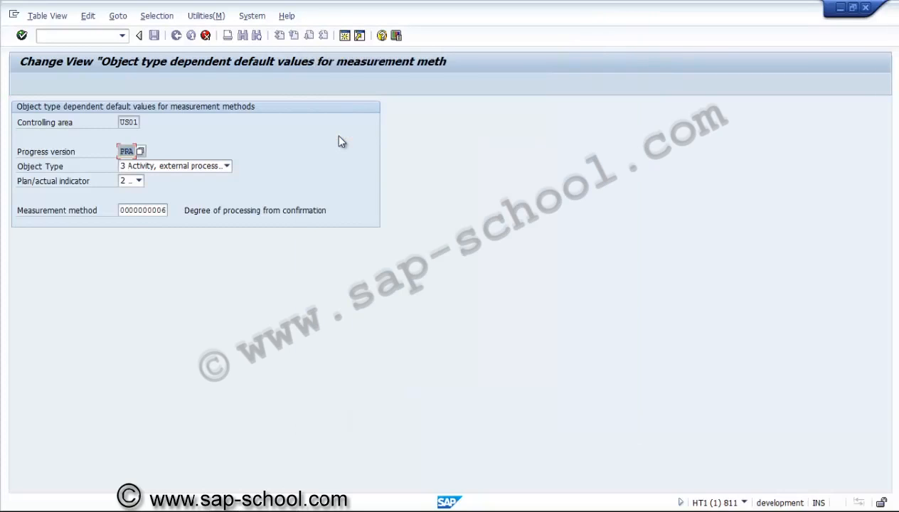
{"action": "left_click", "coordinate": [210, 168]}
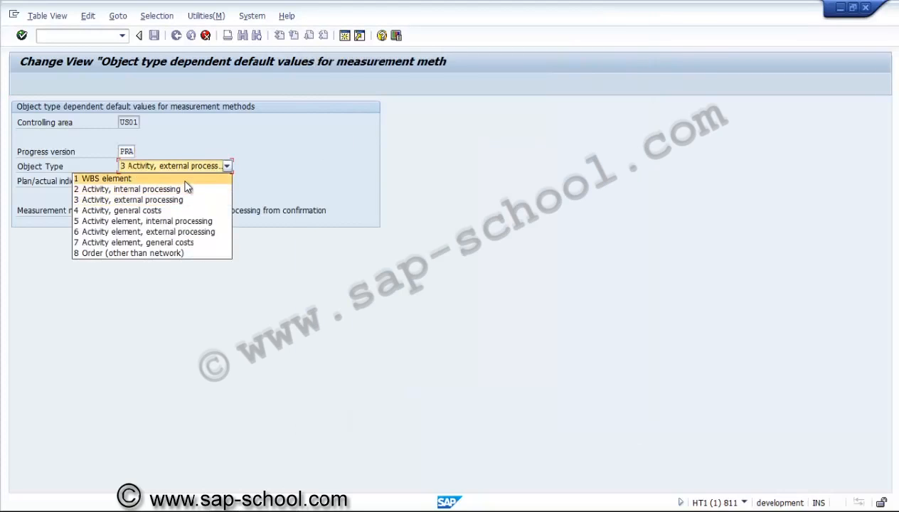
{"action": "left_click", "coordinate": [185, 181]}
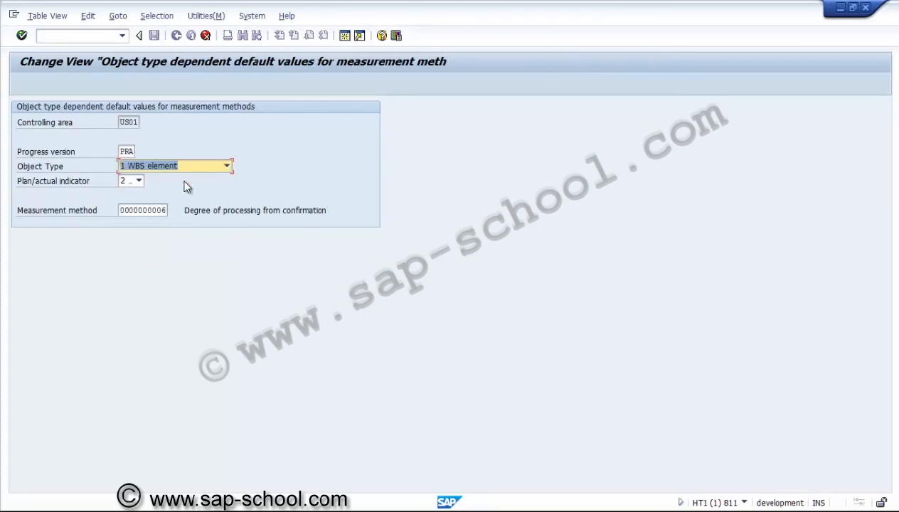
Step: Set the WBS element entry to 1 Plan with the quantity measurement method ZUSEVA0001 and save it
{"action": "left_click", "coordinate": [140, 182]}
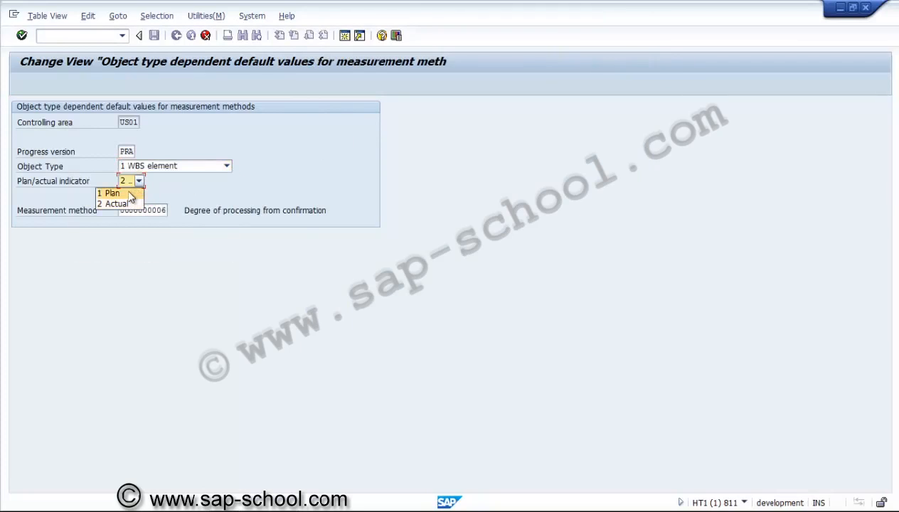
{"action": "left_click", "coordinate": [135, 192]}
{"action": "left_click", "coordinate": [146, 210]}
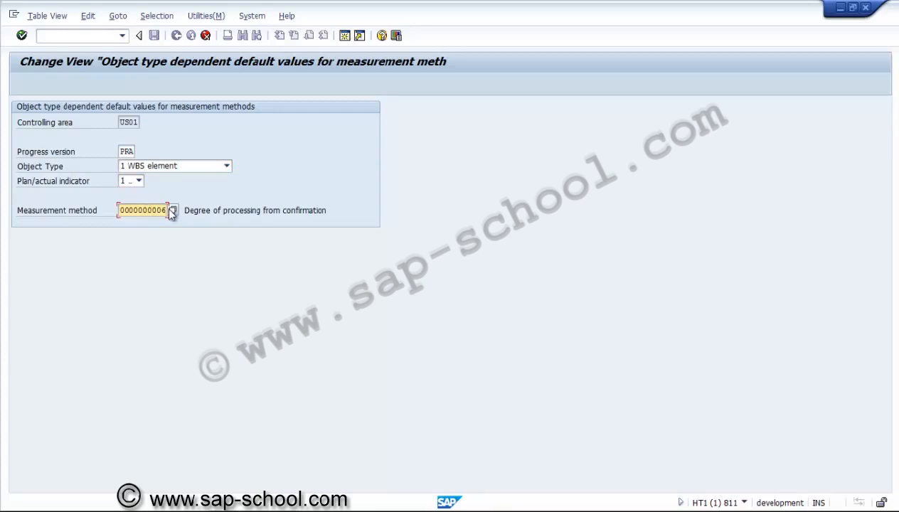
{"action": "left_click", "coordinate": [172, 212]}
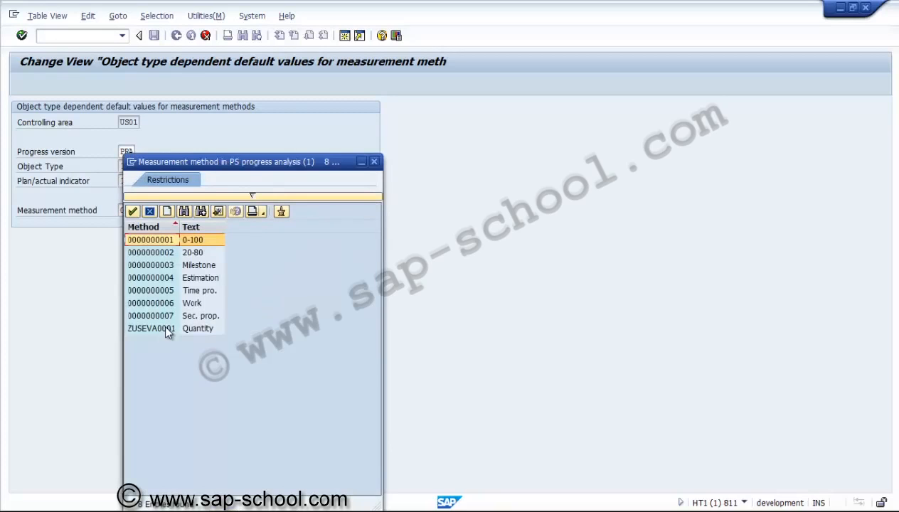
{"action": "double_click", "coordinate": [166, 329]}
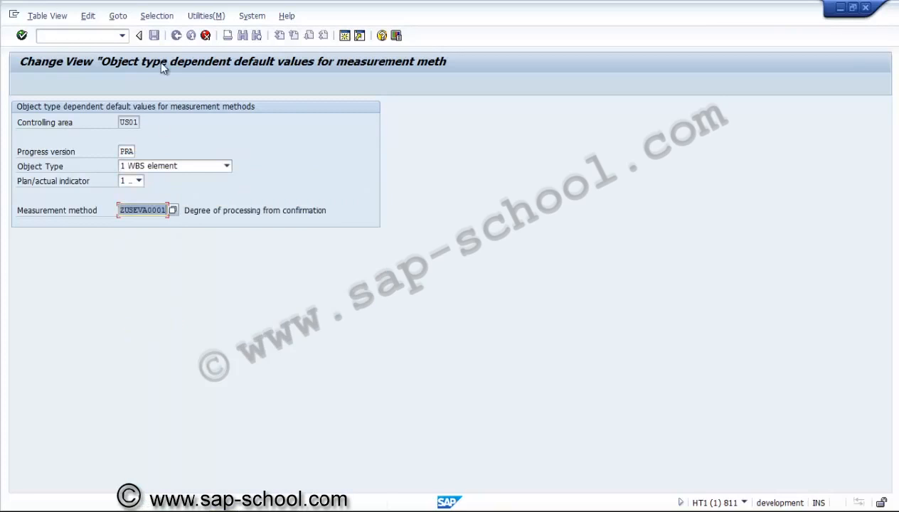
{"action": "key", "text": "Return"}
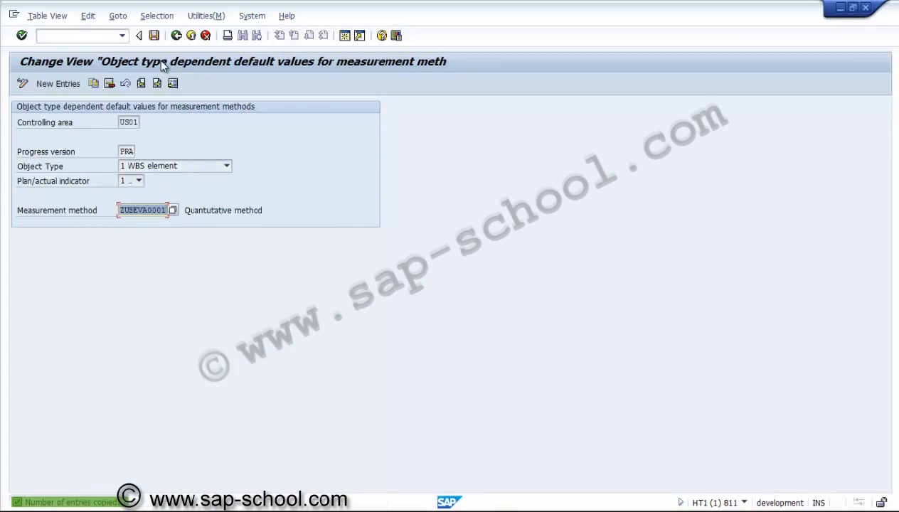
{"action": "left_click", "coordinate": [155, 35]}
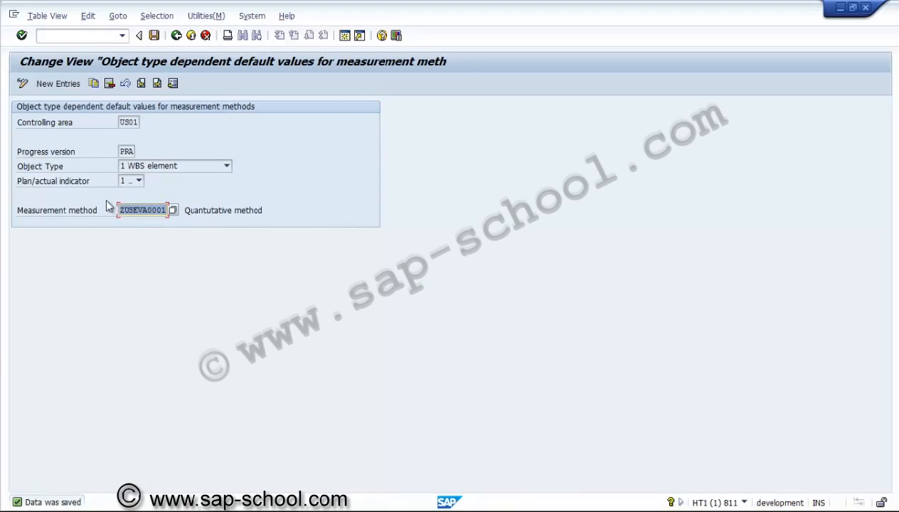
Step: Copy the PRA WBS element plan entry as 2 Actual, keeping measurement method ZUSEVA0001, and save it
{"action": "left_click", "coordinate": [93, 83]}
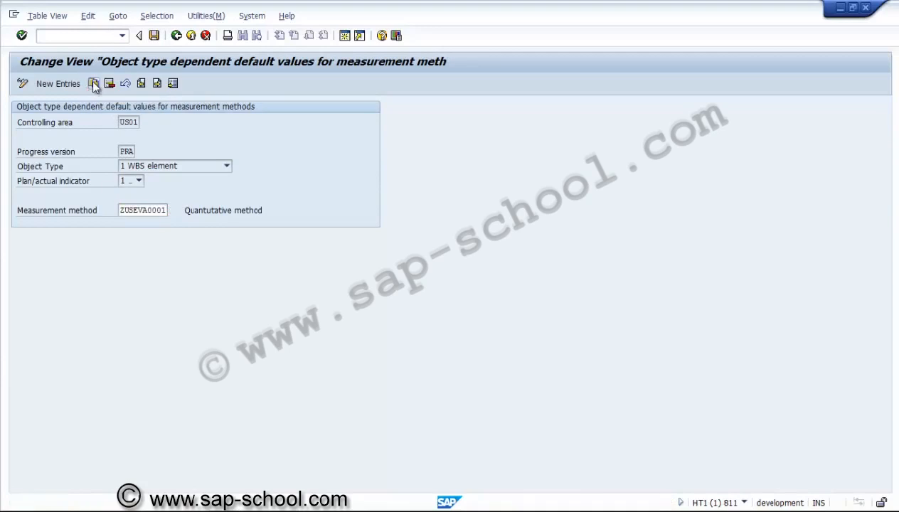
{"action": "left_click", "coordinate": [139, 182]}
{"action": "left_click", "coordinate": [133, 203]}
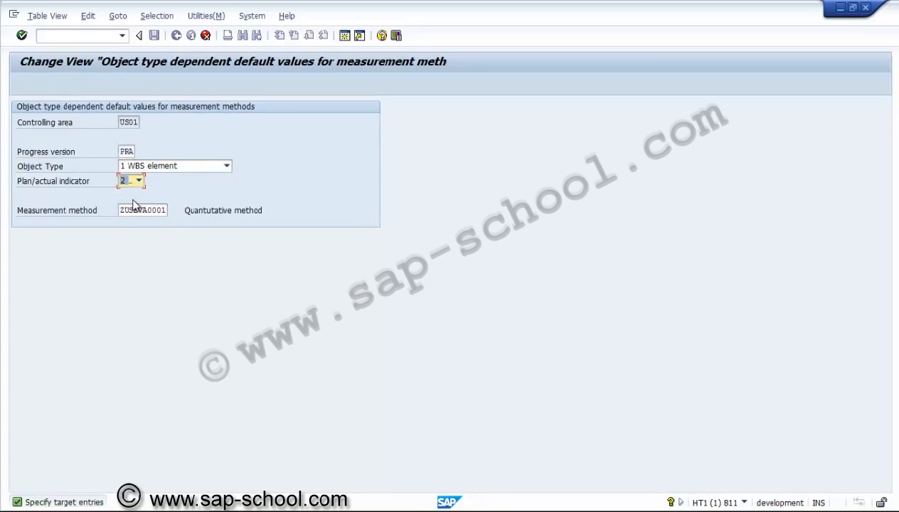
{"action": "key", "text": "Return"}
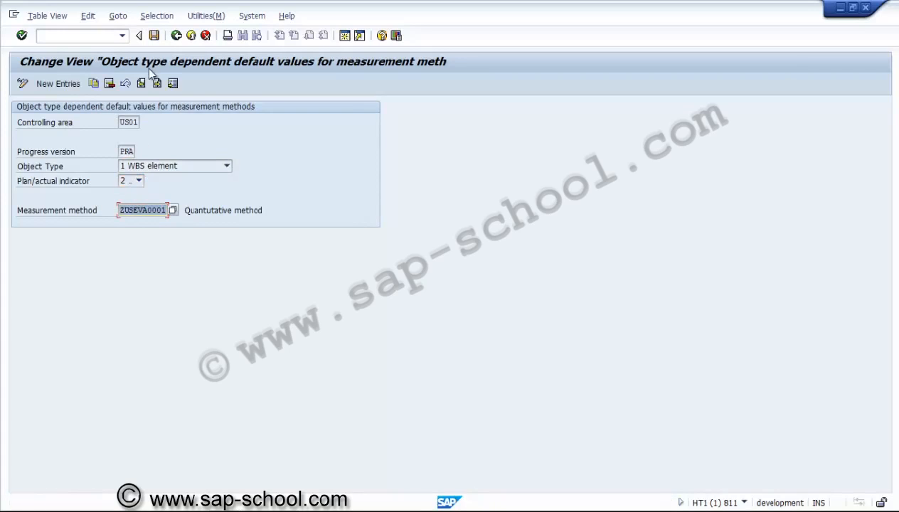
{"action": "left_click", "coordinate": [155, 36]}
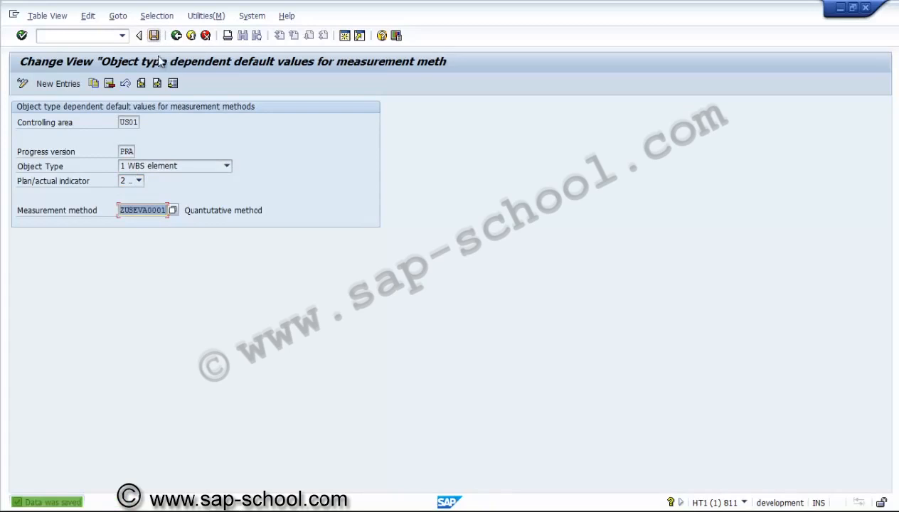
Step: Copy the WBS element actual entry to object type 2 Activity, internal processing with indicator 1 Plan, and save it
{"action": "left_click", "coordinate": [94, 84]}
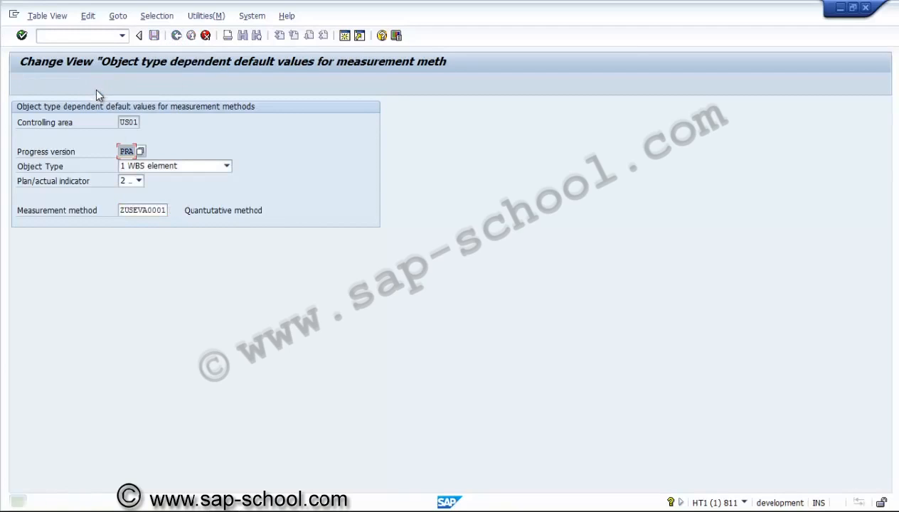
{"action": "left_click", "coordinate": [146, 169]}
{"action": "left_click", "coordinate": [146, 173]}
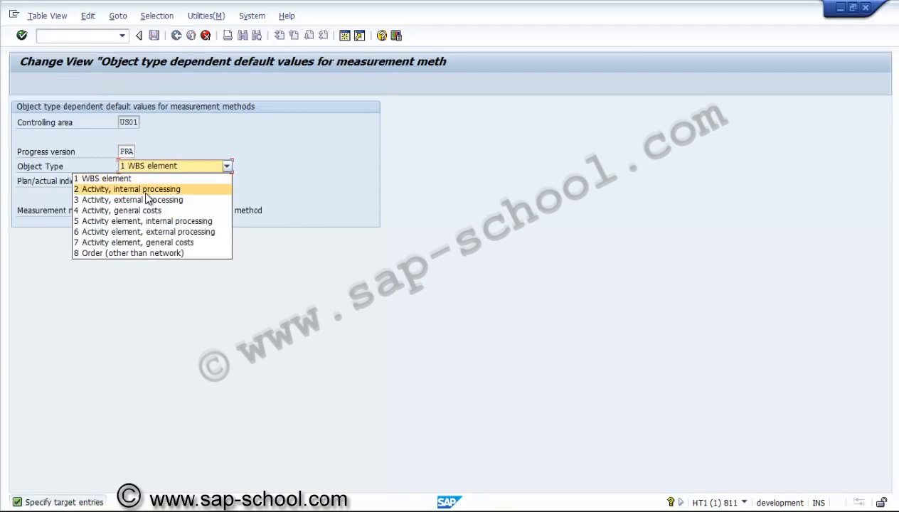
{"action": "left_click", "coordinate": [143, 188]}
{"action": "left_click", "coordinate": [140, 182]}
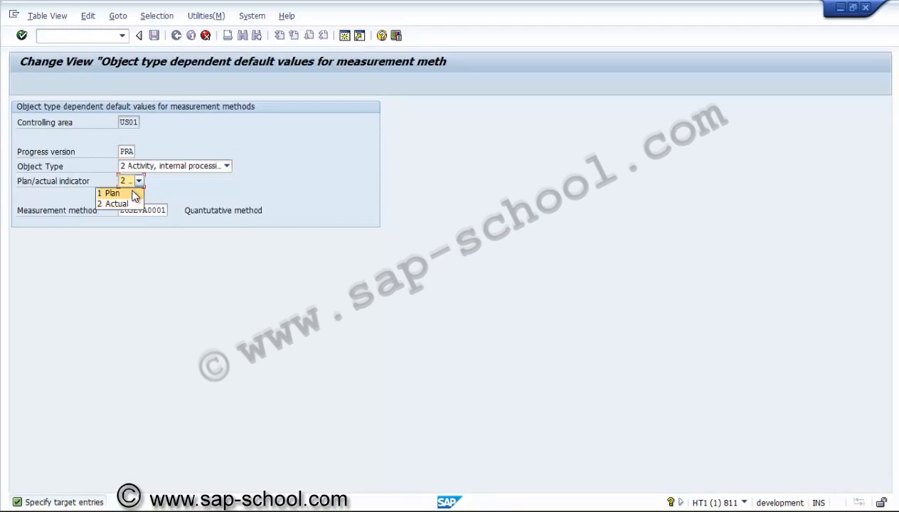
{"action": "left_click", "coordinate": [134, 194]}
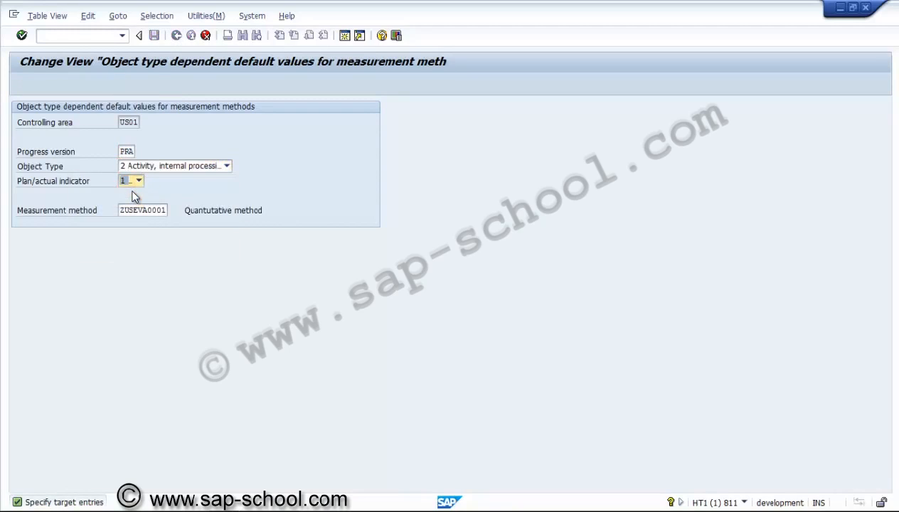
{"action": "left_click", "coordinate": [154, 37]}
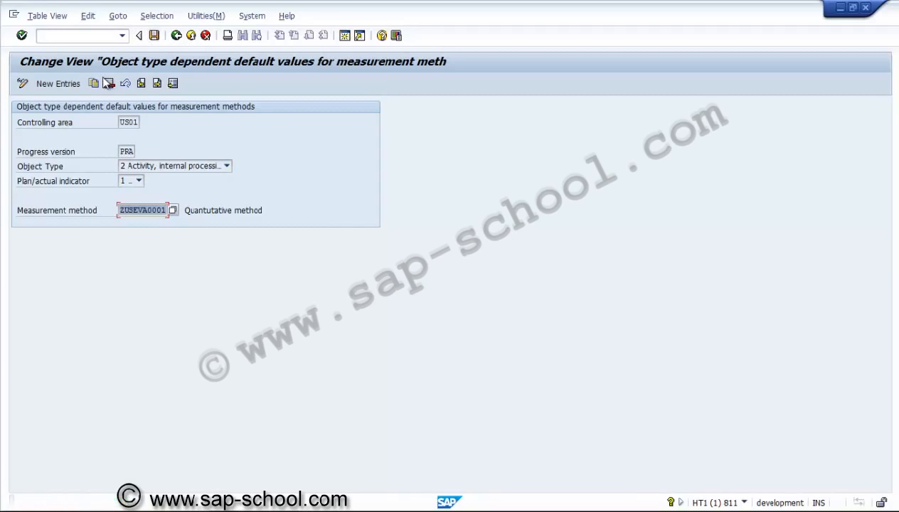
Step: Copy the PRA internal-processing plan entry with the plan/actual indicator set to 2 Actual, and save it
{"action": "left_click", "coordinate": [147, 166]}
{"action": "left_click", "coordinate": [144, 172]}
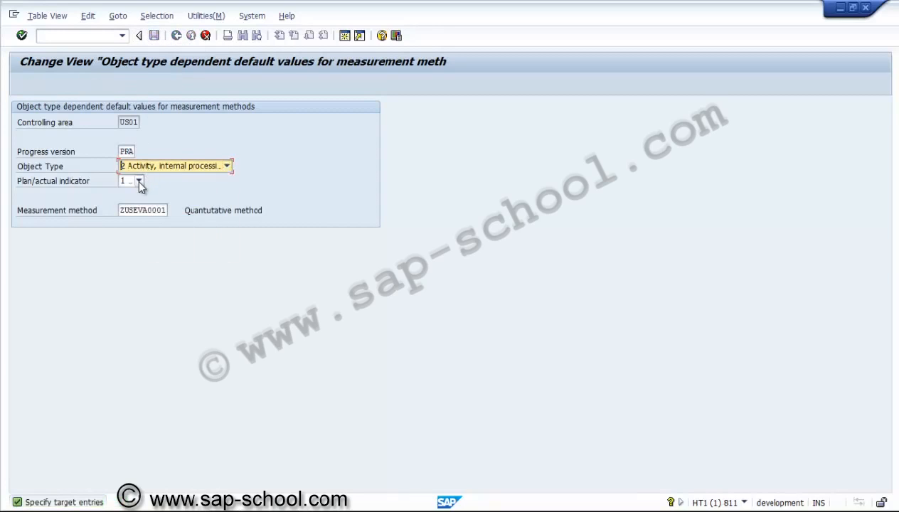
{"action": "left_click", "coordinate": [139, 182]}
{"action": "left_click", "coordinate": [132, 204]}
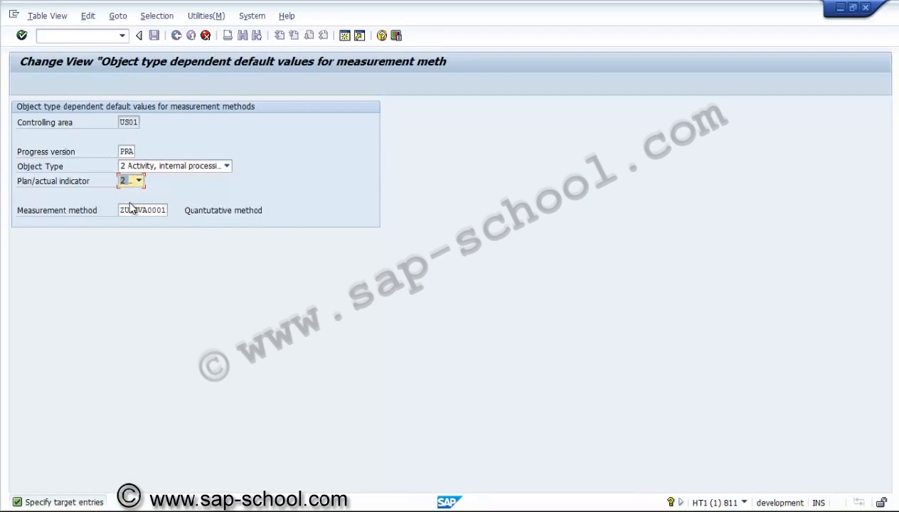
{"action": "key", "text": "Return"}
{"action": "left_click", "coordinate": [155, 39]}
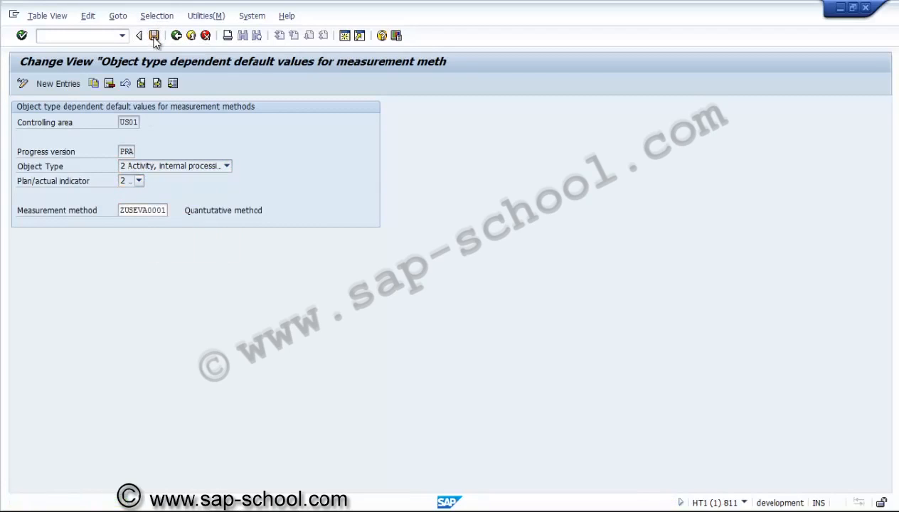
Step: Copy the internal-processing actual entry to object type 3 Activity, external processing with indicator 1 Plan, and save it
{"action": "left_click", "coordinate": [150, 169]}
{"action": "left_click", "coordinate": [149, 197]}
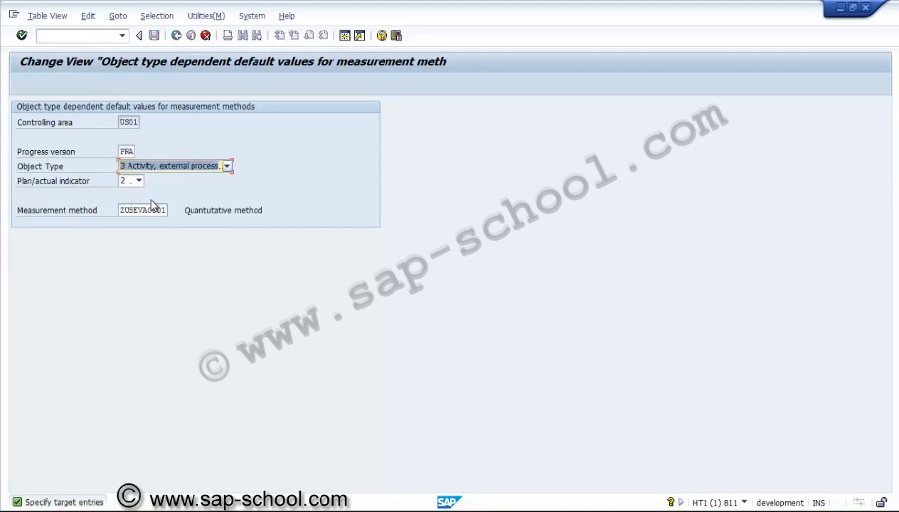
{"action": "left_click", "coordinate": [138, 181]}
{"action": "left_click", "coordinate": [135, 194]}
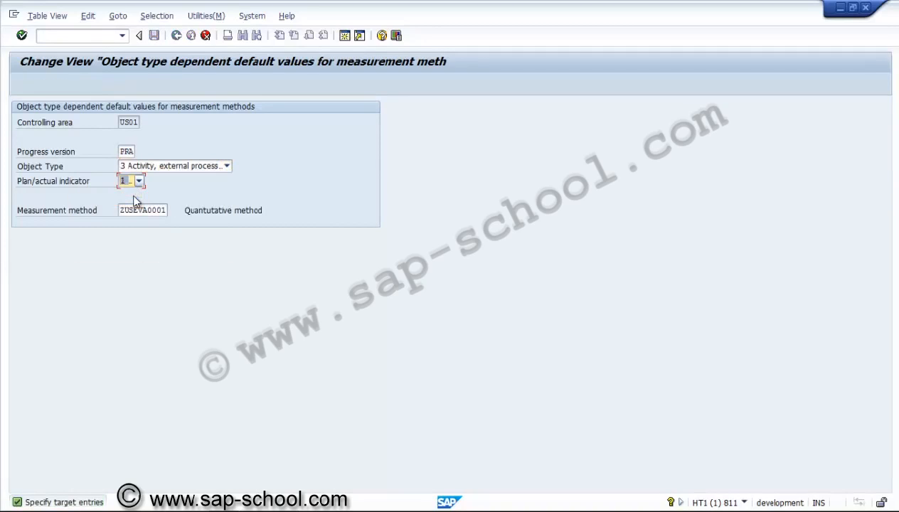
{"action": "key", "text": "Return"}
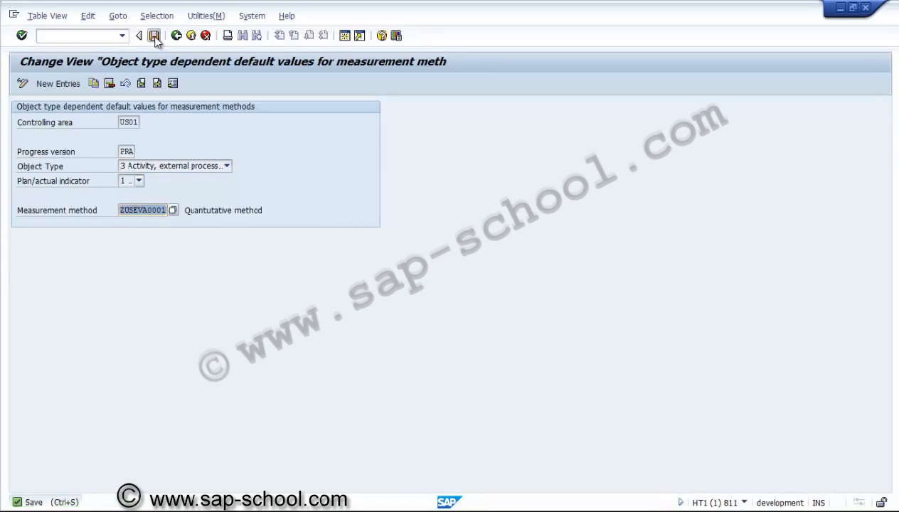
{"action": "left_click", "coordinate": [155, 37]}
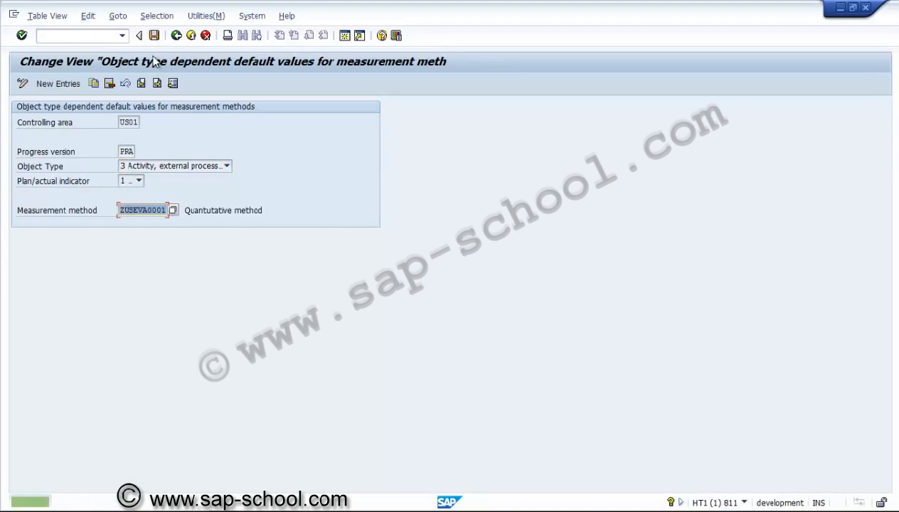
Step: Copy the PRA external-processing plan entry with the plan/actual indicator set to 2 Actual, and save it
{"action": "left_click", "coordinate": [93, 84]}
{"action": "left_click", "coordinate": [139, 182]}
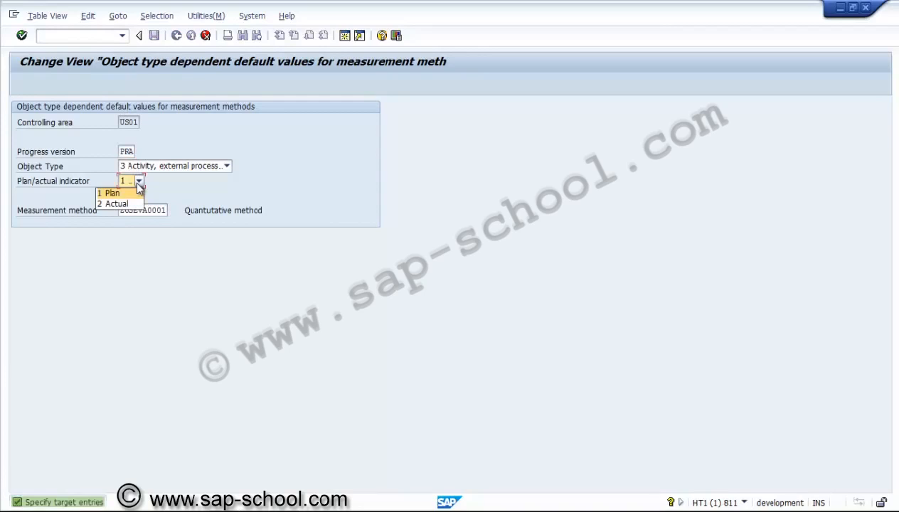
{"action": "left_click", "coordinate": [114, 203]}
{"action": "key", "text": "Return"}
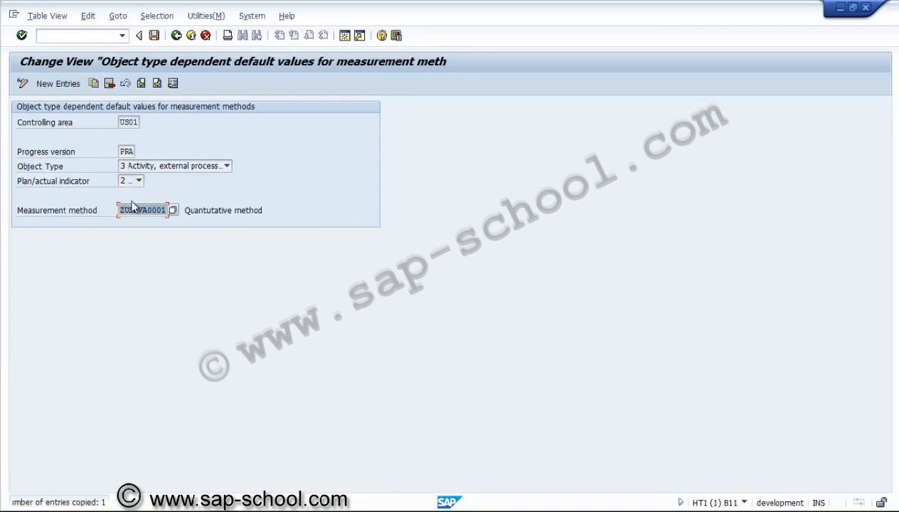
{"action": "left_click", "coordinate": [155, 37]}
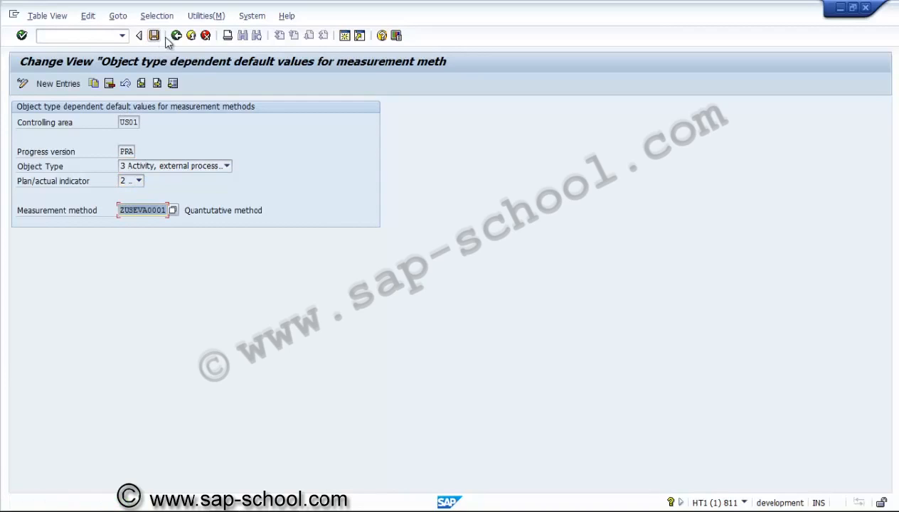
Step: Return to the overview of default measurement methods, save it and go back to the implementation guide
{"action": "left_click", "coordinate": [175, 36]}
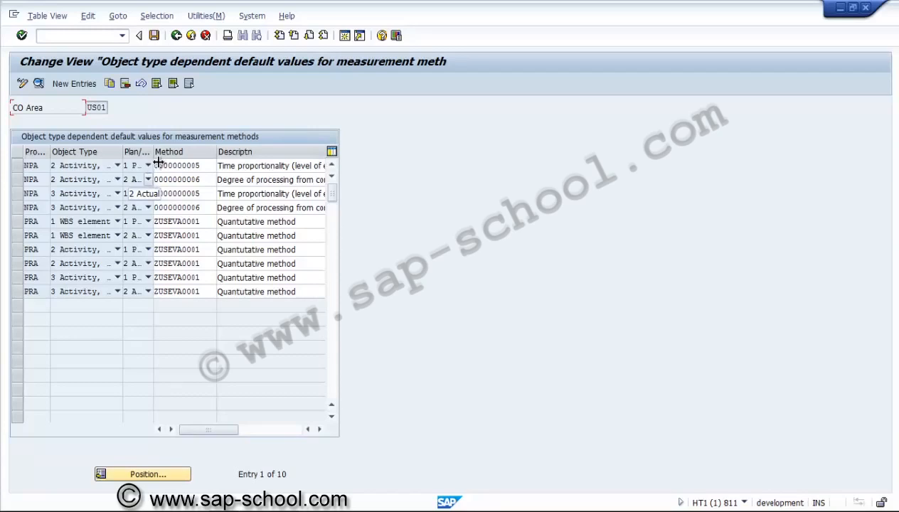
{"action": "left_click", "coordinate": [154, 36]}
{"action": "left_click", "coordinate": [175, 36]}
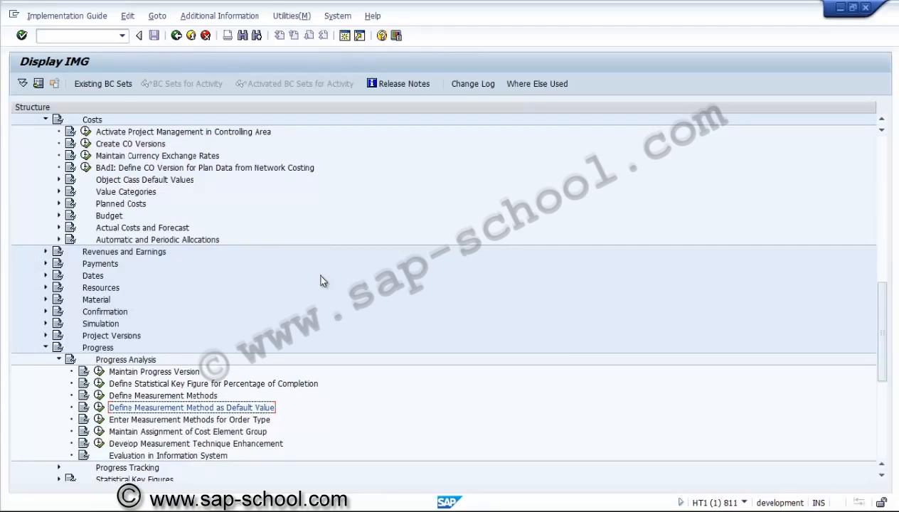
{"action": "left_click", "coordinate": [251, 420]}
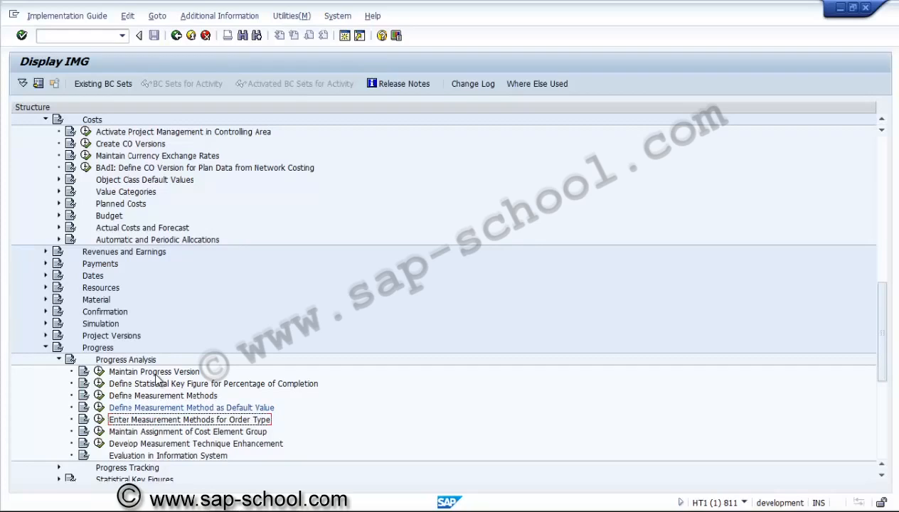
Step: Expand Statistical Key Figures under Progress and open the Display Statistical Key Figure Group activity from Maintain Statistical Key Figure Groups
{"action": "left_click", "coordinate": [106, 348]}
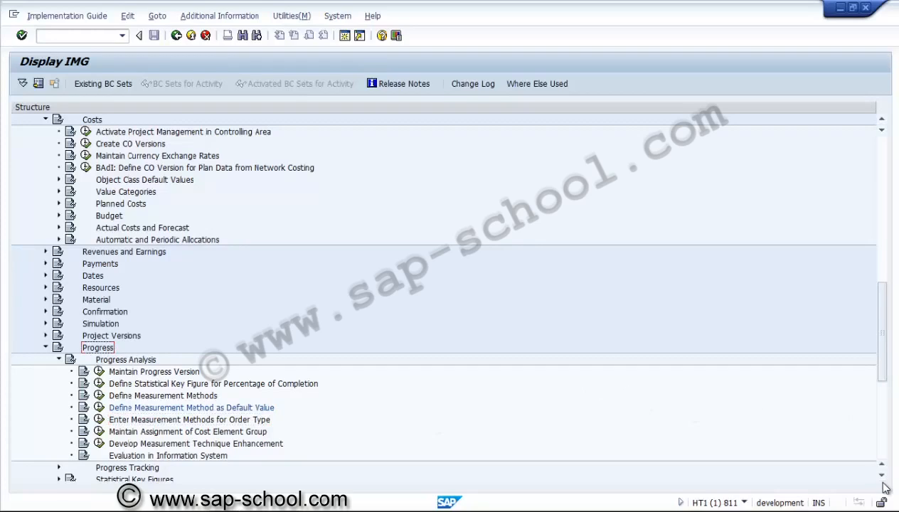
{"action": "left_click_drag", "start_coordinate": [883, 478], "coordinate": [885, 483]}
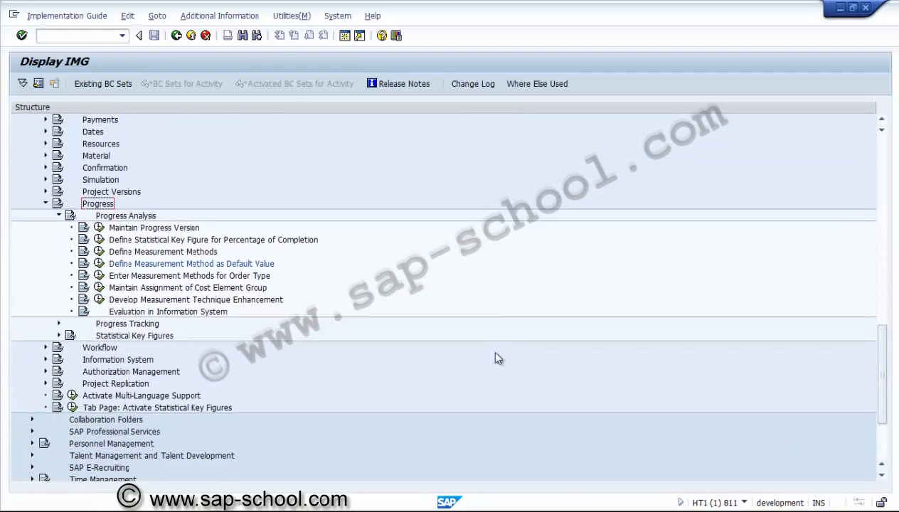
{"action": "left_click", "coordinate": [126, 335]}
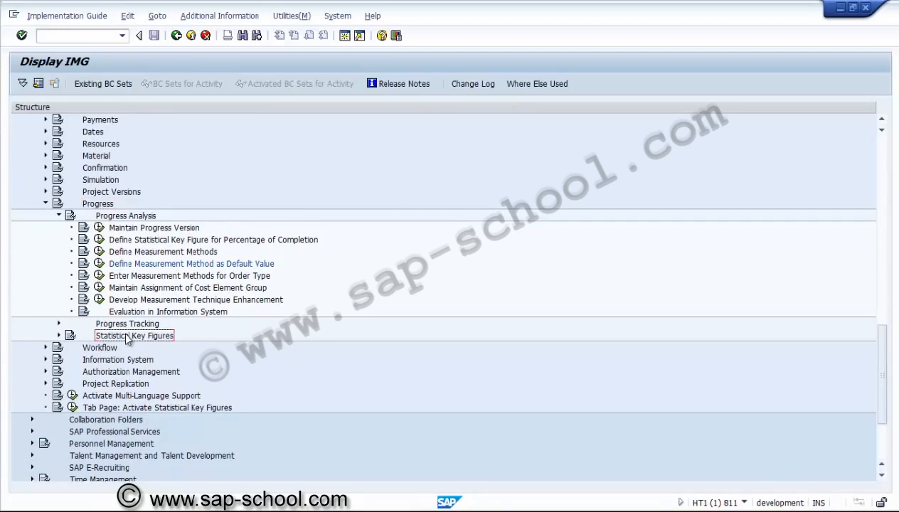
{"action": "left_click", "coordinate": [60, 337]}
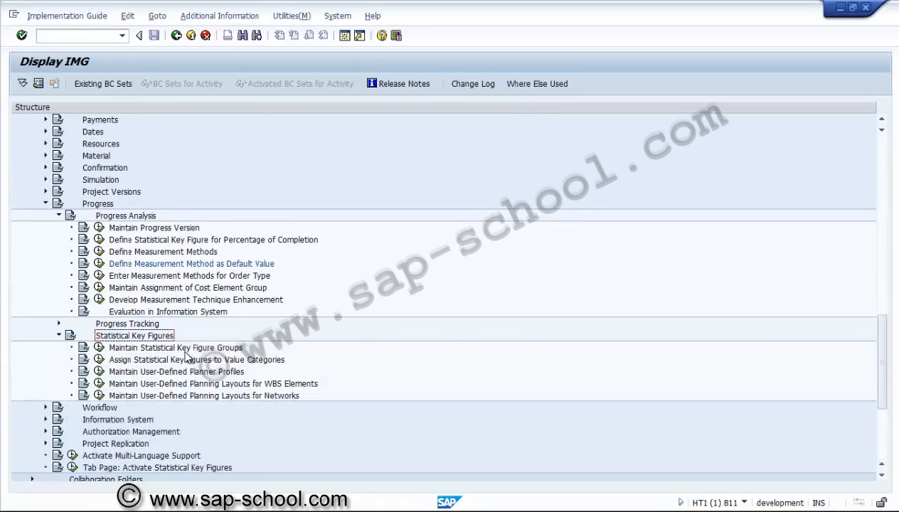
{"action": "left_click", "coordinate": [185, 351]}
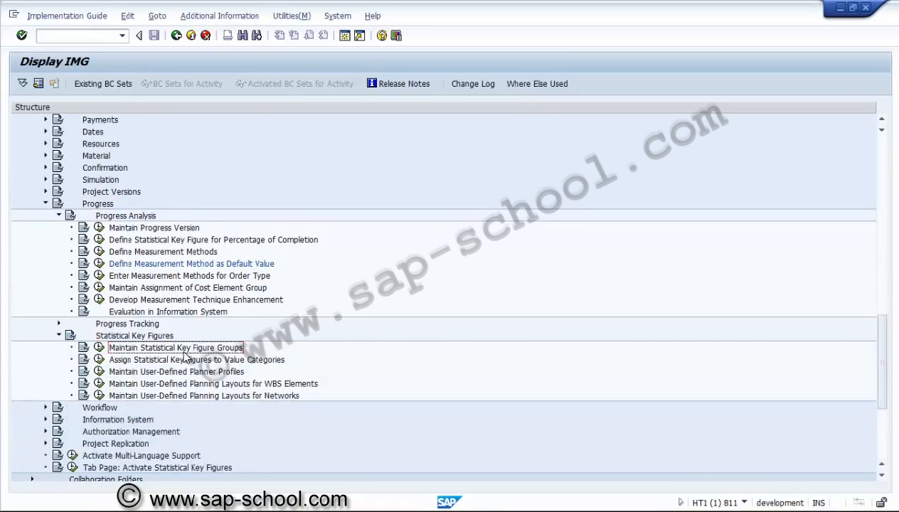
{"action": "left_click", "coordinate": [99, 347]}
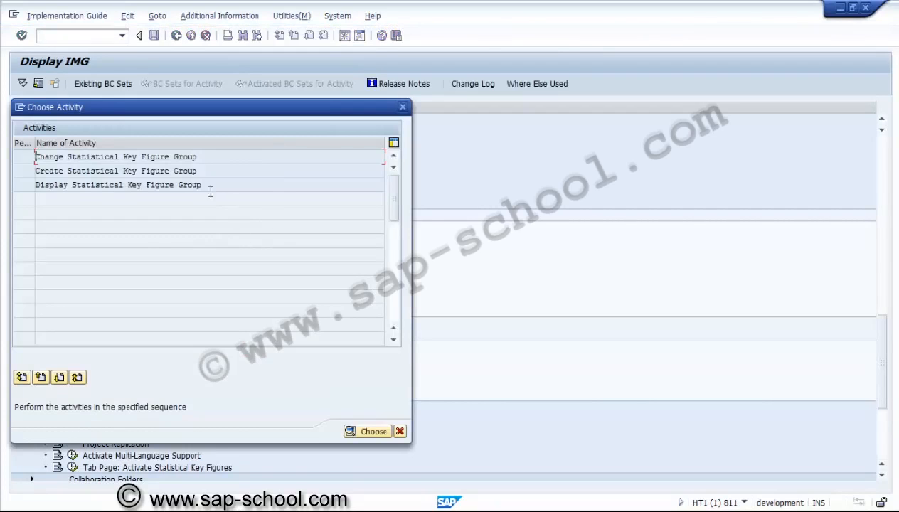
{"action": "double_click", "coordinate": [120, 186]}
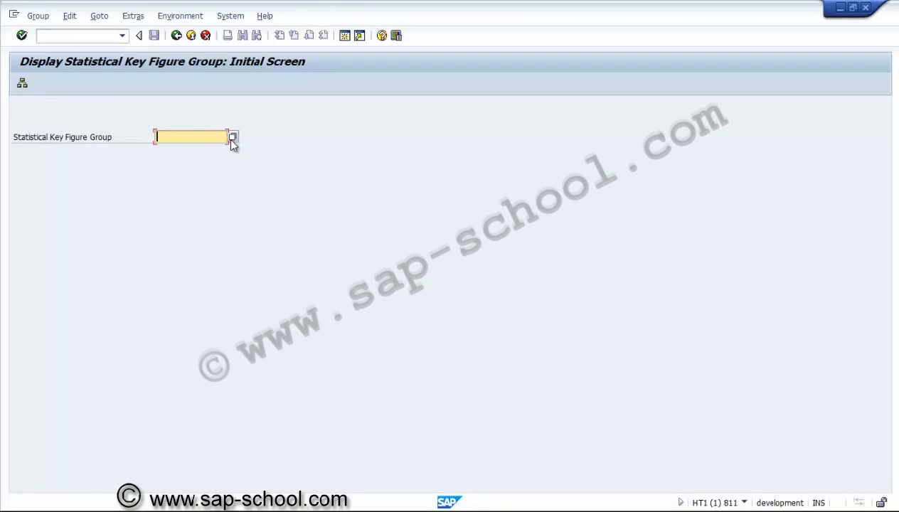
Step: Search all nodes for statistical key figure groups in controlling area US01, and leave the display activity
{"action": "left_click", "coordinate": [22, 84]}
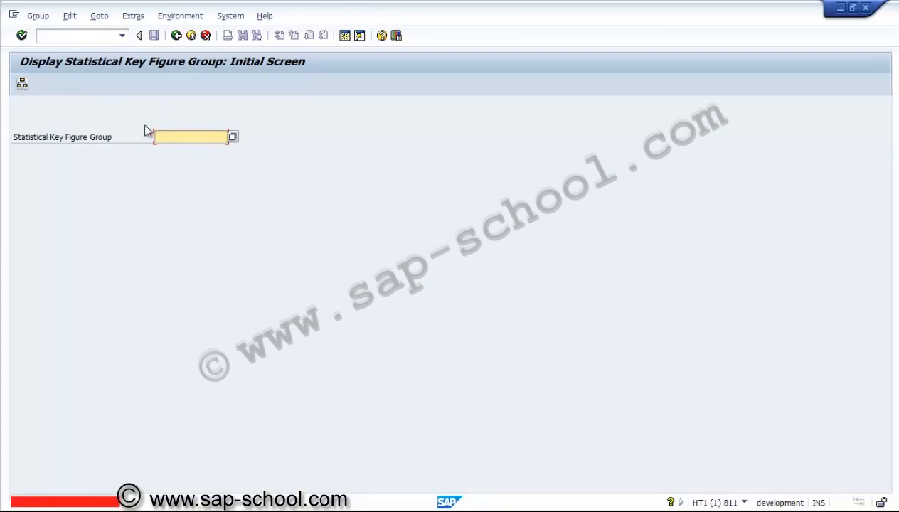
{"action": "left_click", "coordinate": [233, 137]}
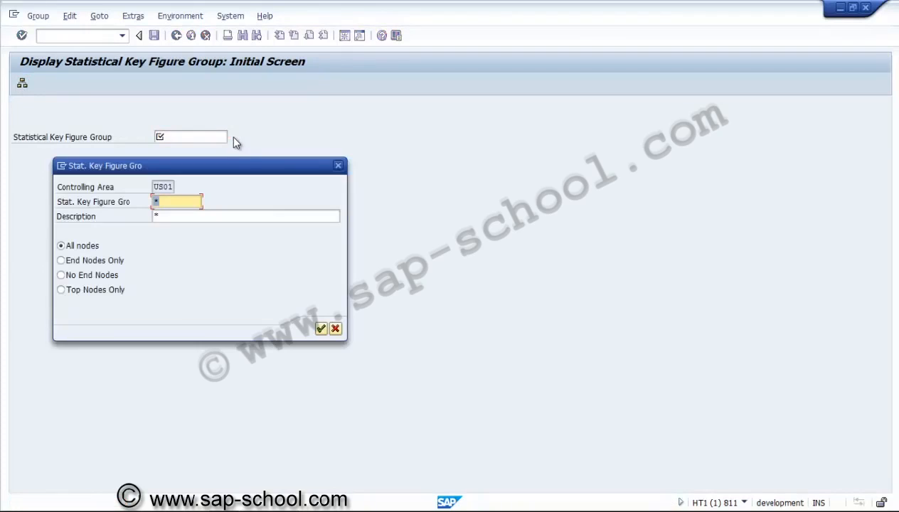
{"action": "left_click", "coordinate": [320, 328]}
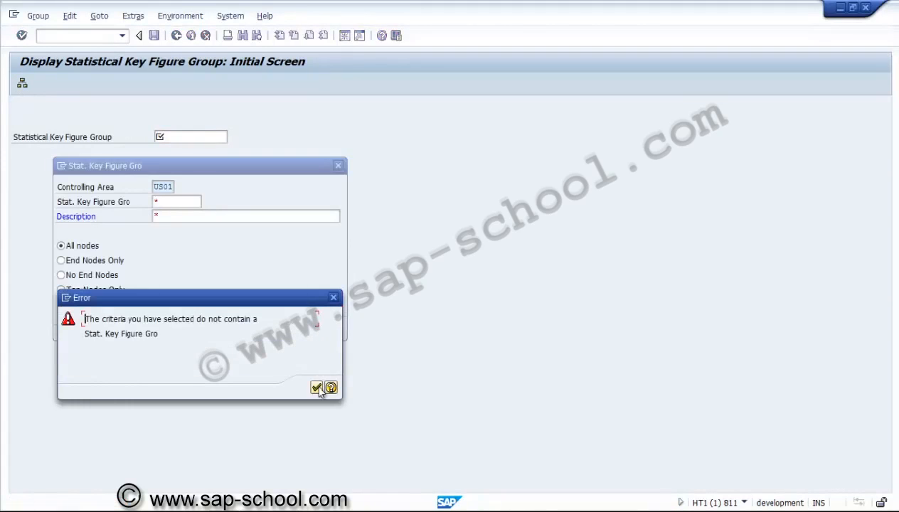
{"action": "left_click", "coordinate": [318, 388]}
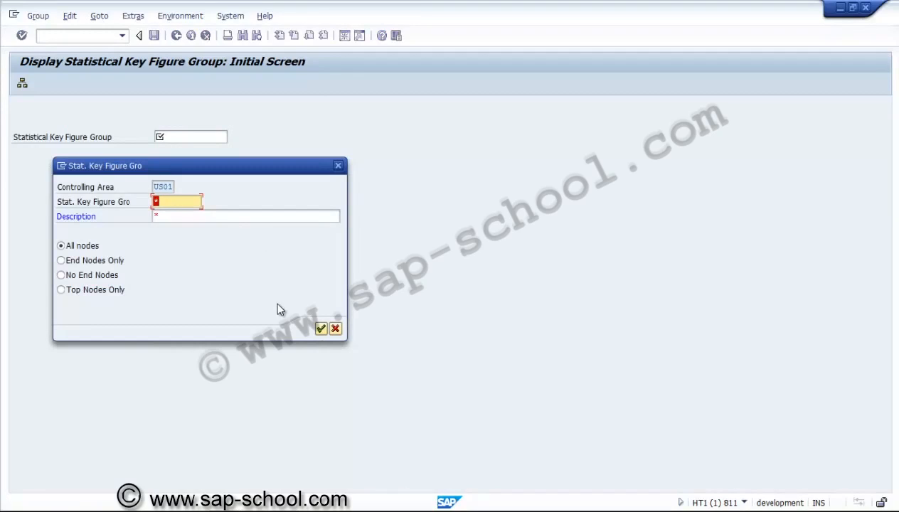
{"action": "left_click", "coordinate": [336, 329]}
{"action": "left_click", "coordinate": [176, 36]}
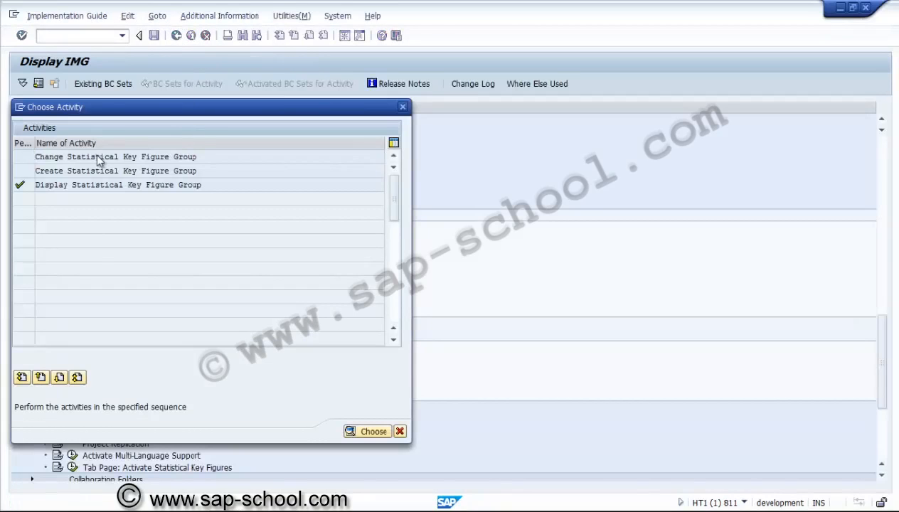
Step: Open the Change Statistical Key Figure Group activity to view its initial screen, and return to the activity selection
{"action": "double_click", "coordinate": [100, 158]}
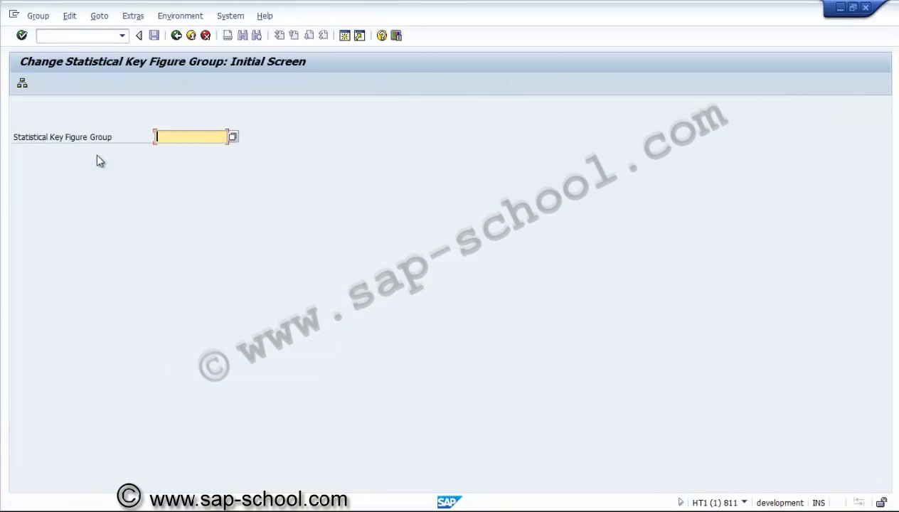
{"action": "left_click", "coordinate": [176, 36]}
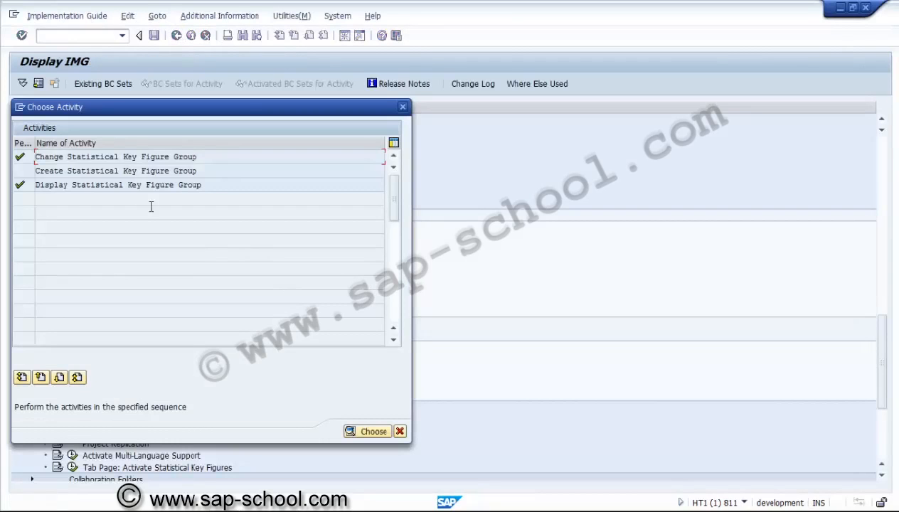
Step: Open the Create Statistical Key Figure Group activity to view its initial screen, and return to the implementation guide
{"action": "double_click", "coordinate": [116, 171]}
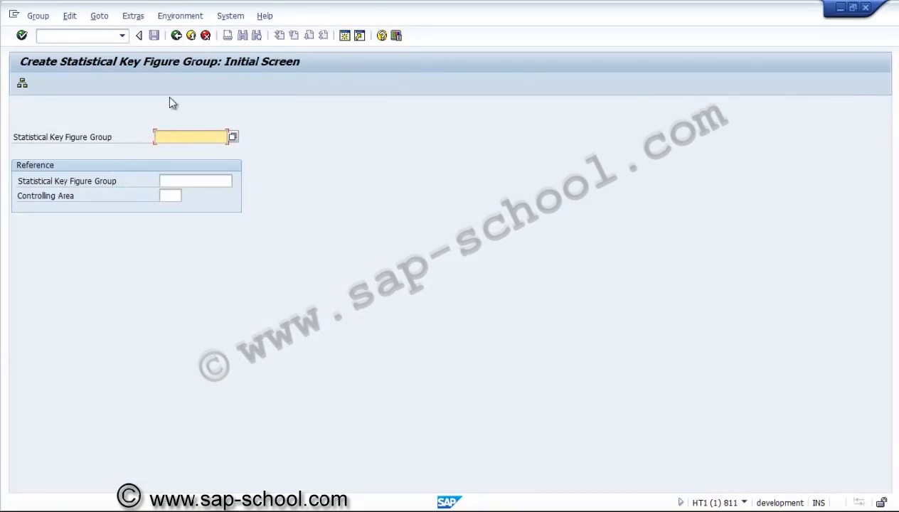
{"action": "left_click", "coordinate": [178, 37]}
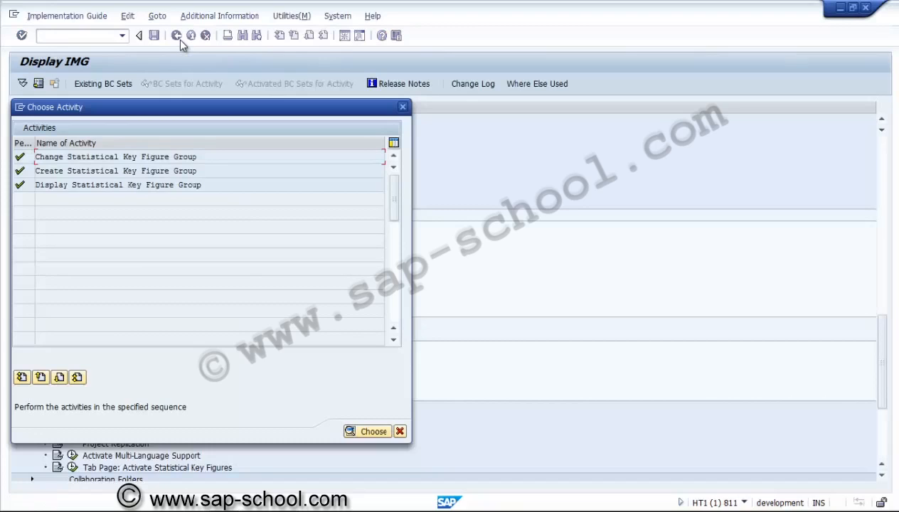
{"action": "left_click", "coordinate": [400, 431]}
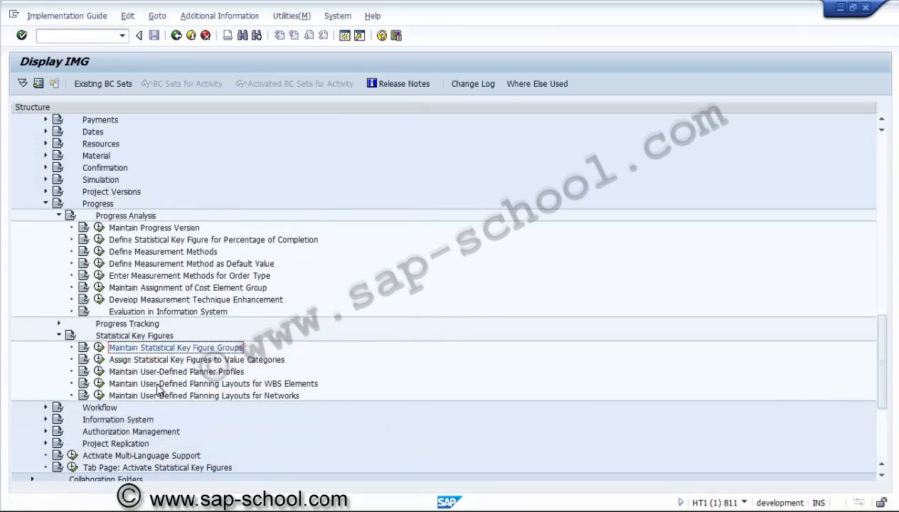
Step: Open Assign Statistical Key Figures to Value Categories for component PS in controlling area US01 and start a new entry with value category PS01
{"action": "left_click", "coordinate": [100, 362]}
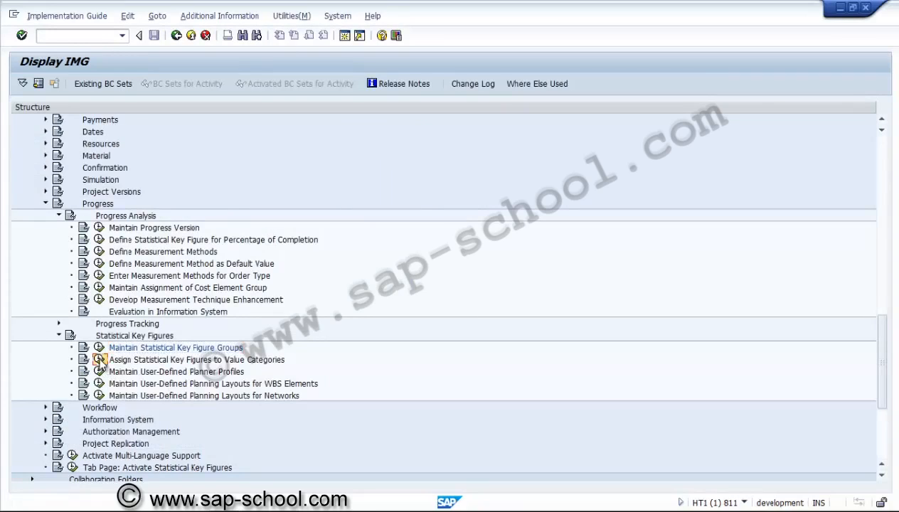
{"action": "left_click", "coordinate": [297, 256]}
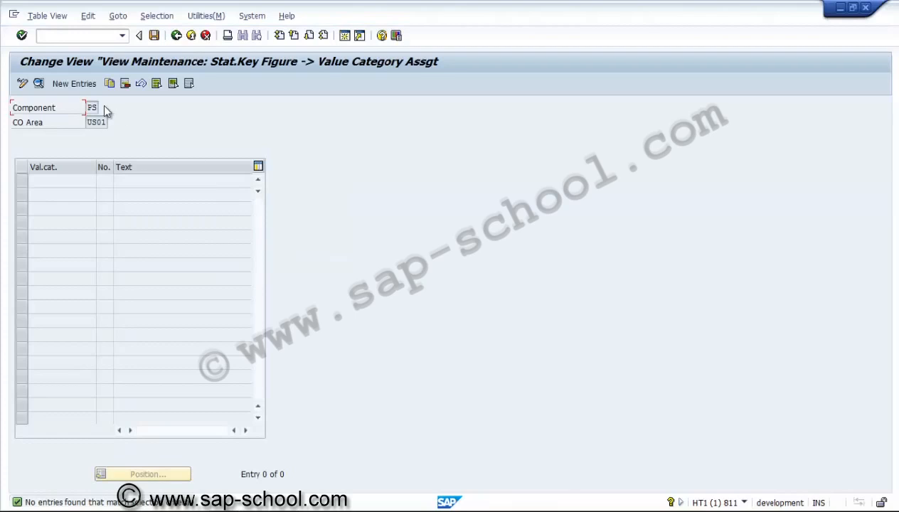
{"action": "left_click", "coordinate": [84, 84]}
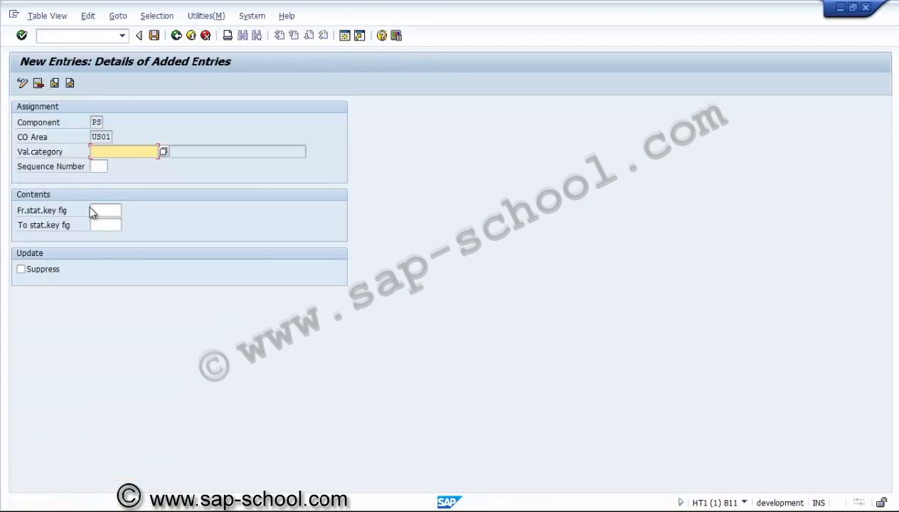
{"action": "left_click", "coordinate": [163, 153]}
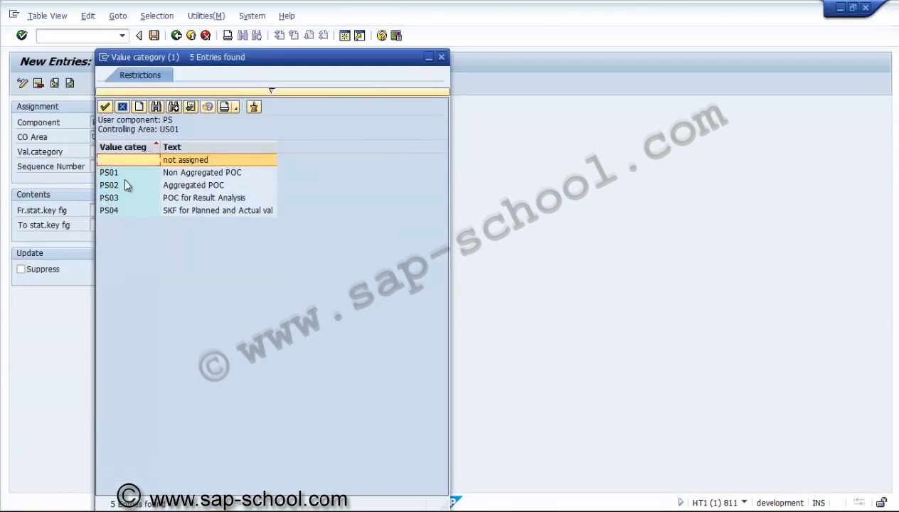
{"action": "double_click", "coordinate": [124, 172]}
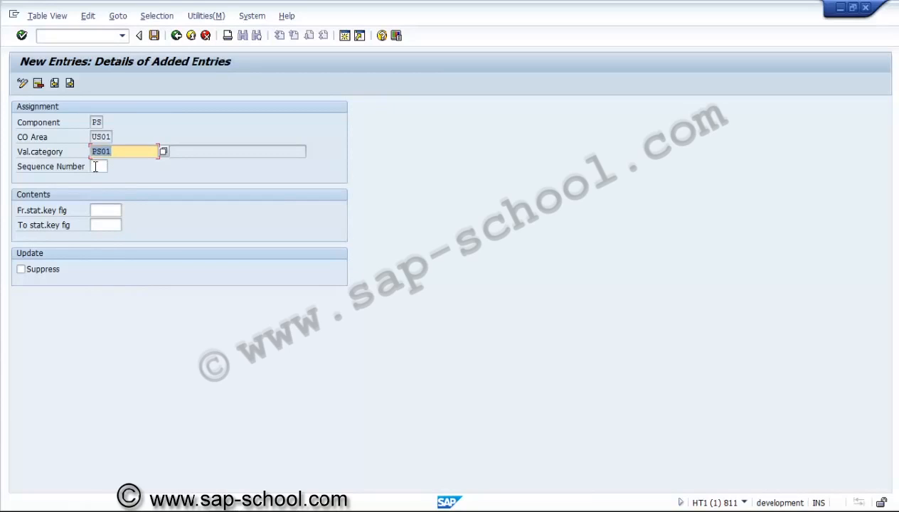
Step: Assign USNAP1 as the from statistical key figure for value category PS01 and validate the entry
{"action": "left_click", "coordinate": [109, 210]}
{"action": "left_click", "coordinate": [126, 208]}
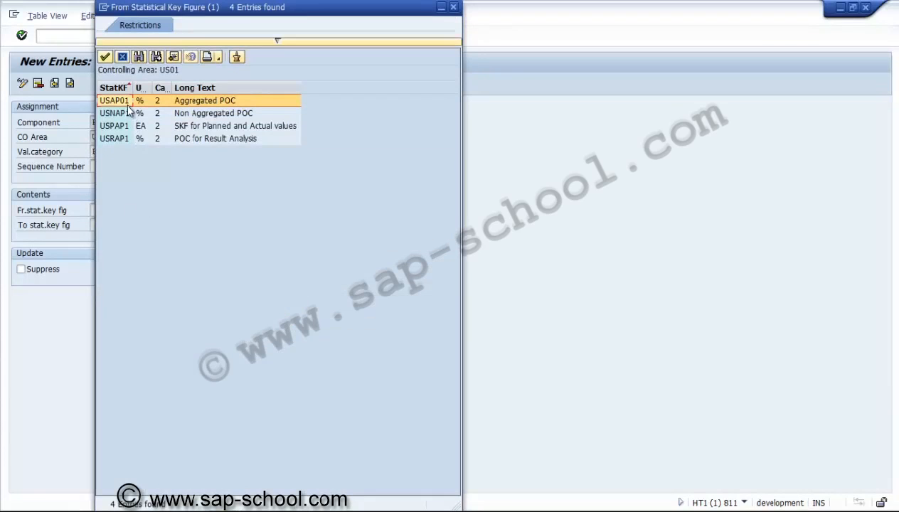
{"action": "double_click", "coordinate": [140, 114]}
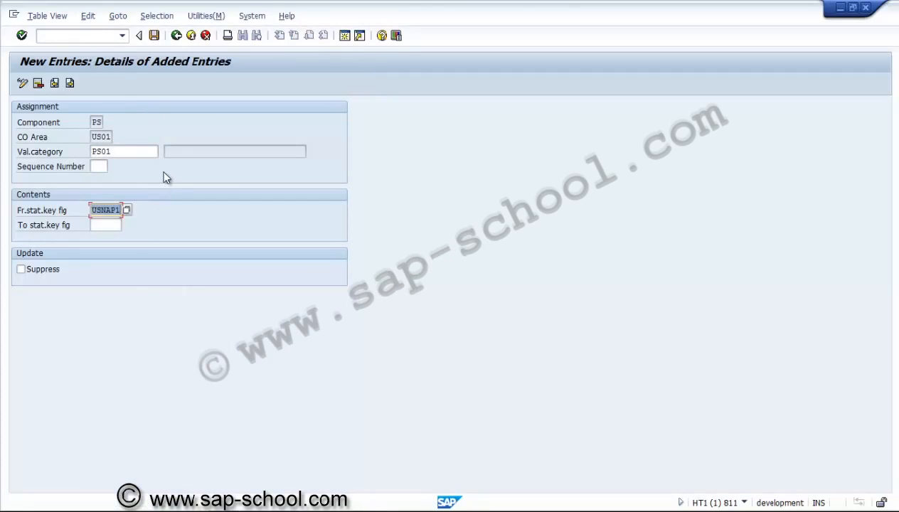
{"action": "key", "text": "Return"}
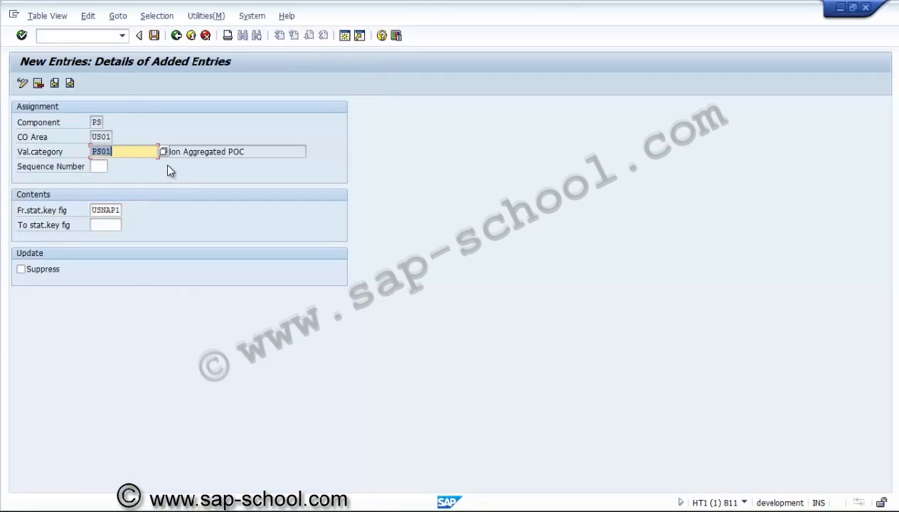
{"action": "left_click", "coordinate": [227, 152]}
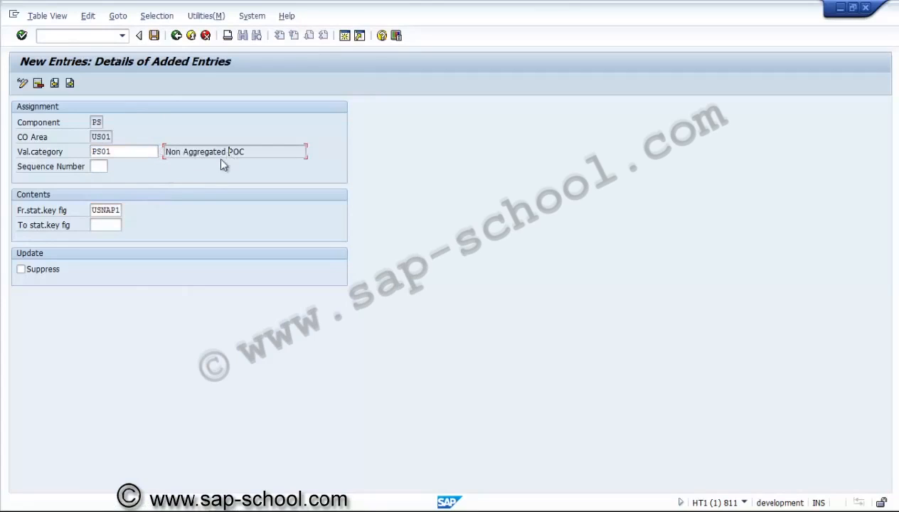
{"action": "left_click", "coordinate": [107, 210]}
Step: Save the PS01 assignment in a new customizing request described as "PS - Assignement of SKFs to Value categories"
{"action": "left_click", "coordinate": [154, 35]}
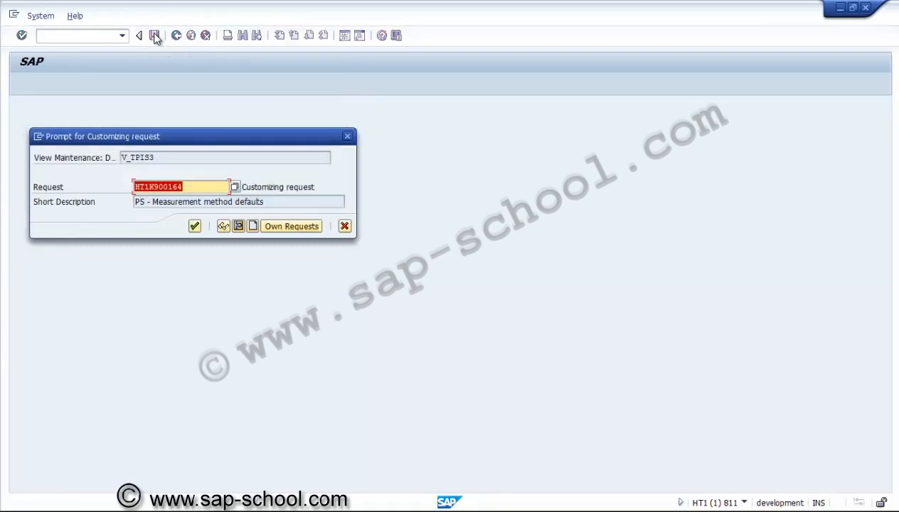
{"action": "left_click", "coordinate": [252, 226]}
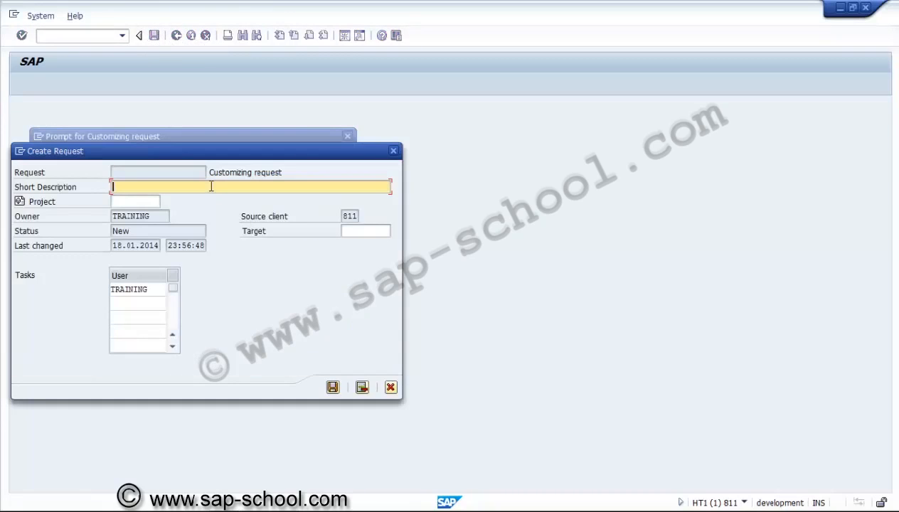
{"action": "type", "text": "PS - Assignement of S"}
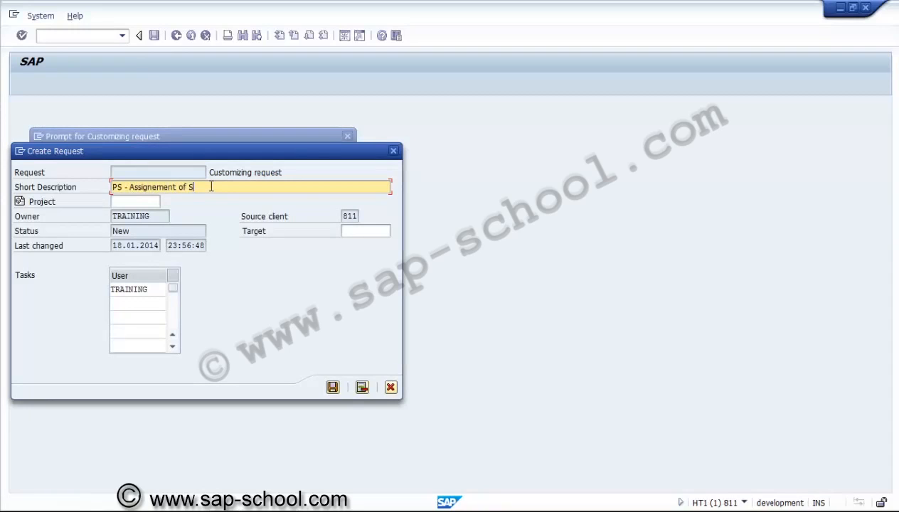
{"action": "type", "text": "KFs to Value categor"}
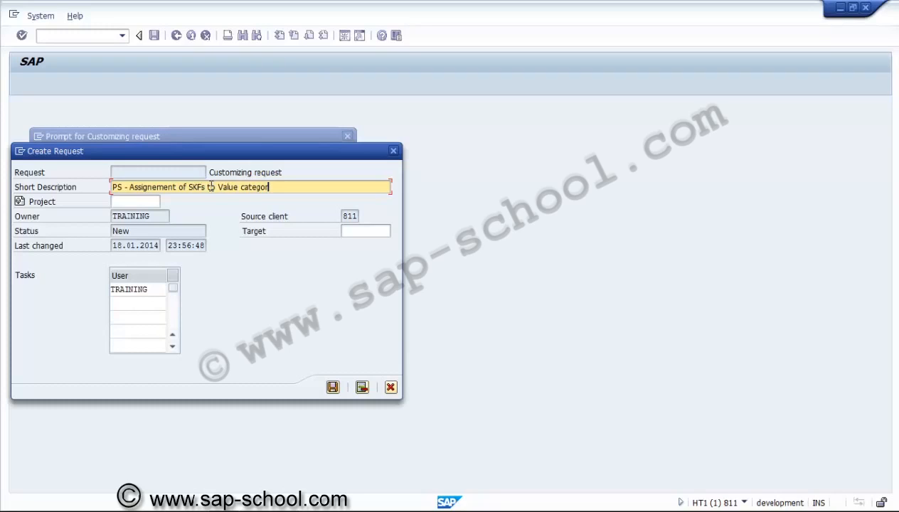
{"action": "type", "text": "ies"}
{"action": "left_click", "coordinate": [332, 388]}
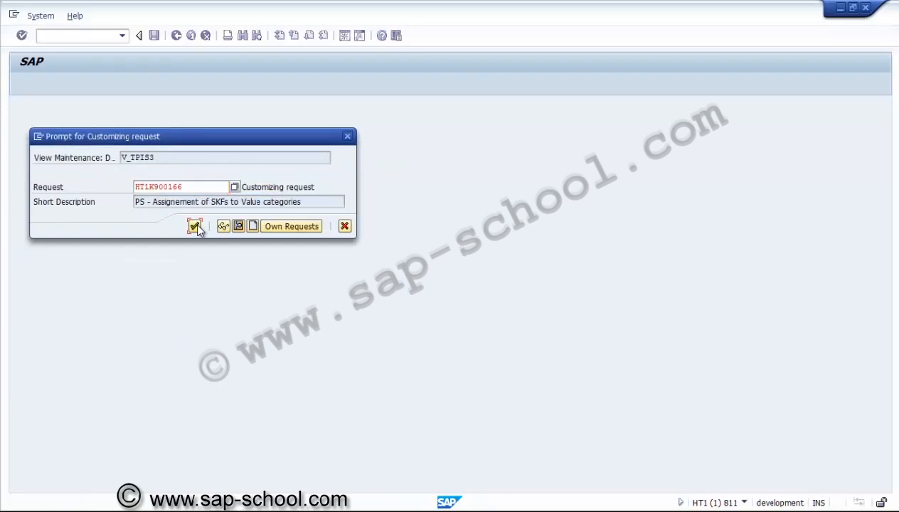
{"action": "left_click", "coordinate": [195, 226]}
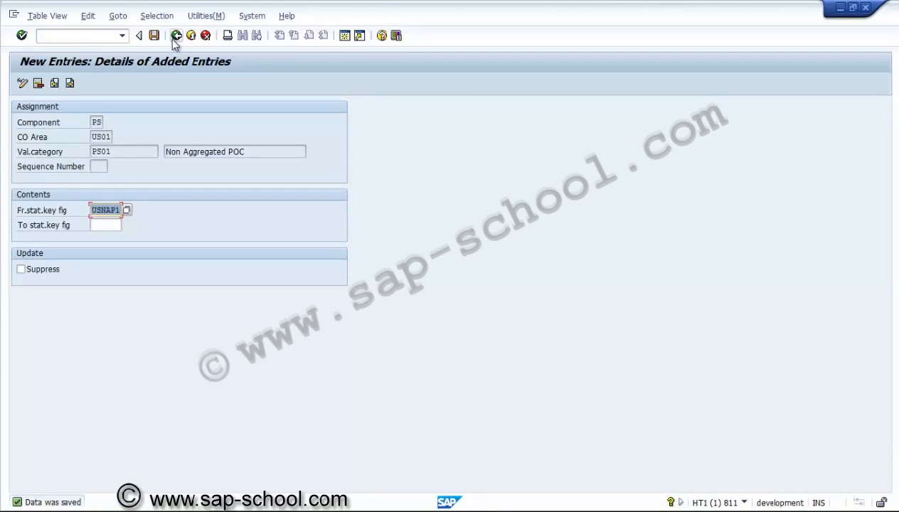
Step: Copy the PS01 assignment to value category PS02 with from statistical key figure USAP01, and save it
{"action": "left_click", "coordinate": [175, 37]}
{"action": "left_click", "coordinate": [123, 151]}
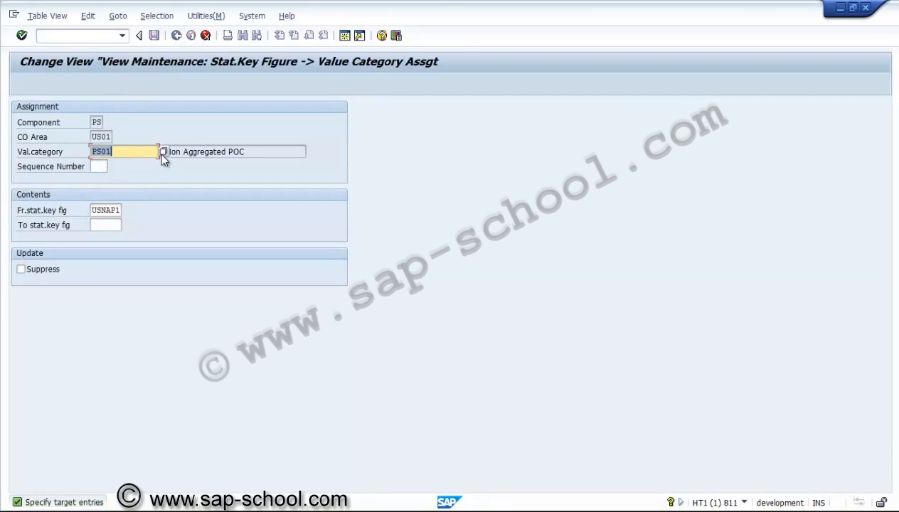
{"action": "left_click", "coordinate": [163, 152]}
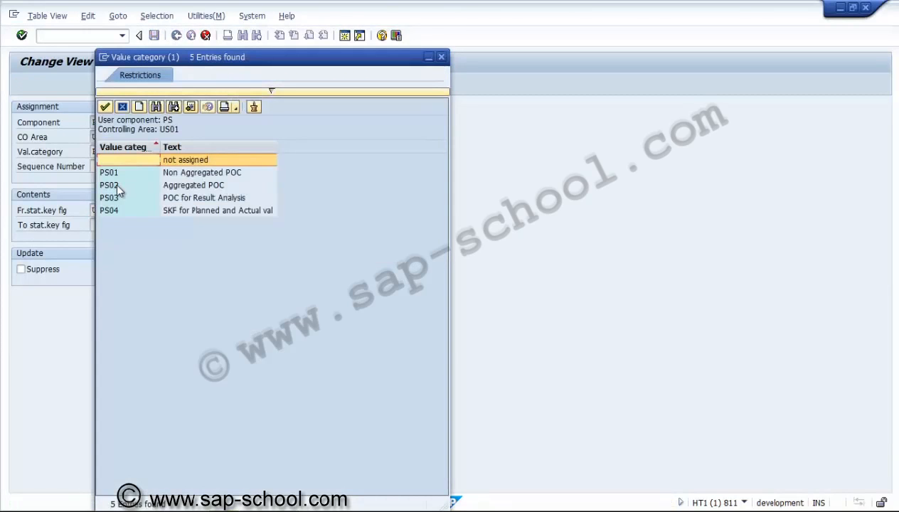
{"action": "double_click", "coordinate": [110, 185]}
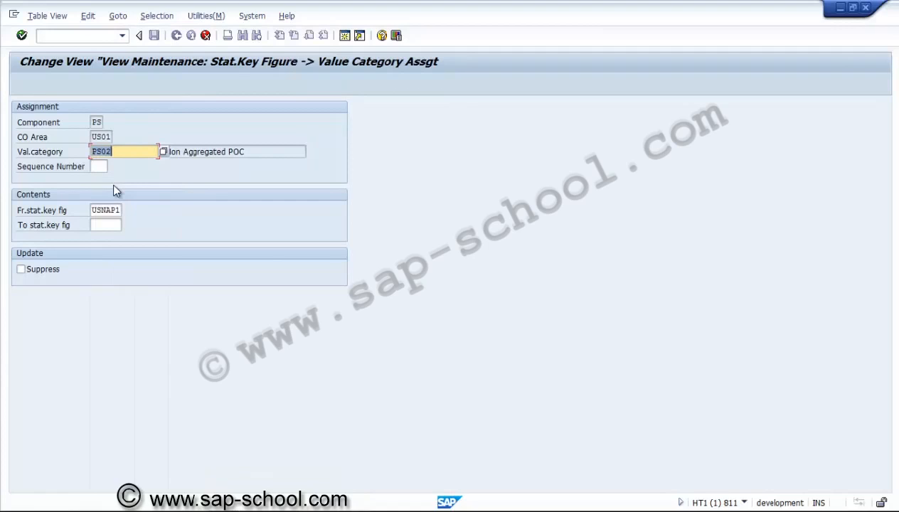
{"action": "left_click", "coordinate": [112, 210]}
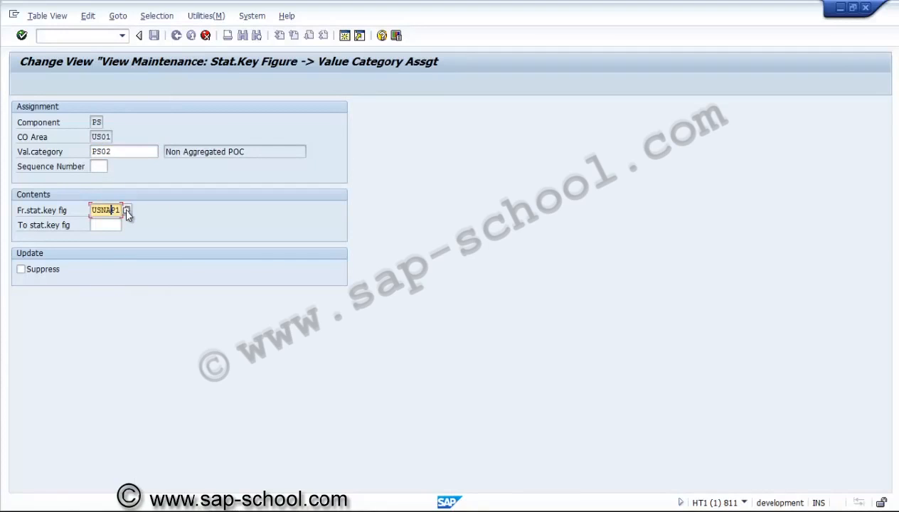
{"action": "left_click", "coordinate": [127, 210]}
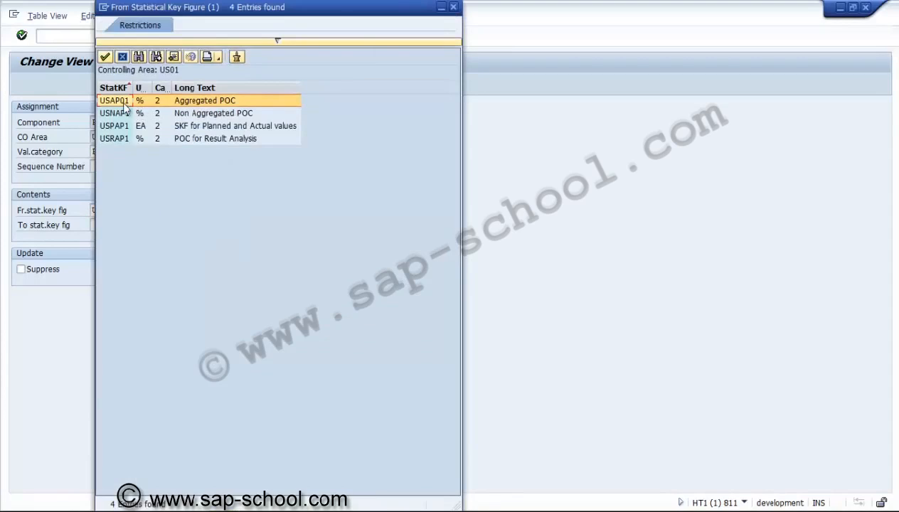
{"action": "double_click", "coordinate": [124, 102]}
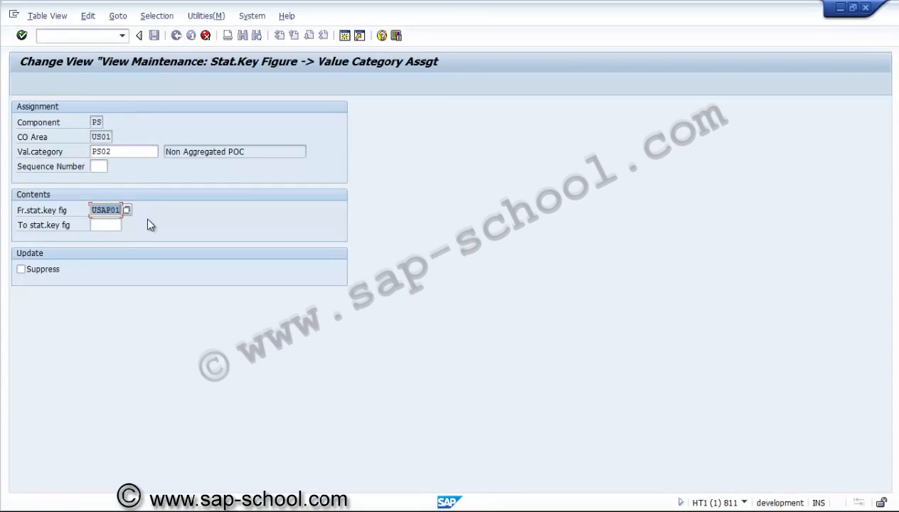
{"action": "key", "text": "Return"}
{"action": "left_click", "coordinate": [155, 37]}
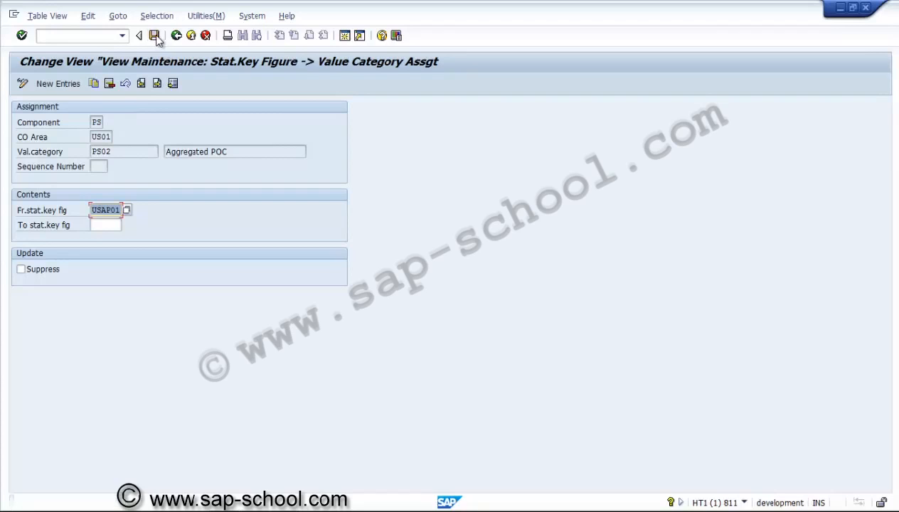
Step: Copy the PS02 assignment to value category PS03 with from statistical key figure USRAP1, and save it
{"action": "left_click", "coordinate": [93, 84]}
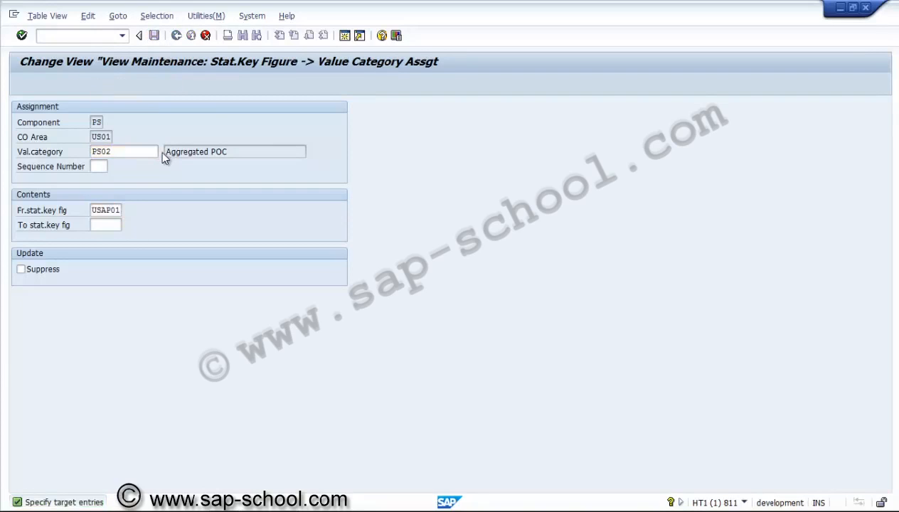
{"action": "left_click", "coordinate": [162, 154]}
{"action": "left_click", "coordinate": [124, 194]}
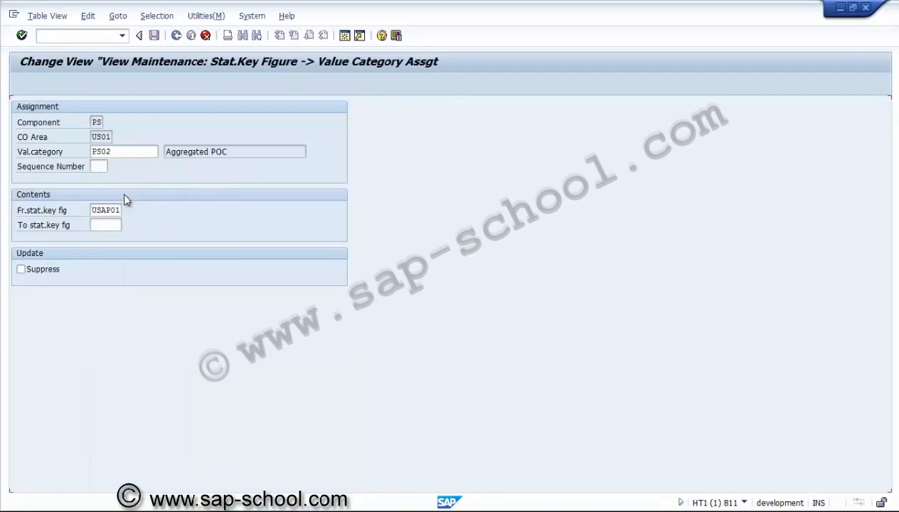
{"action": "left_click", "coordinate": [119, 210]}
{"action": "left_click", "coordinate": [126, 211]}
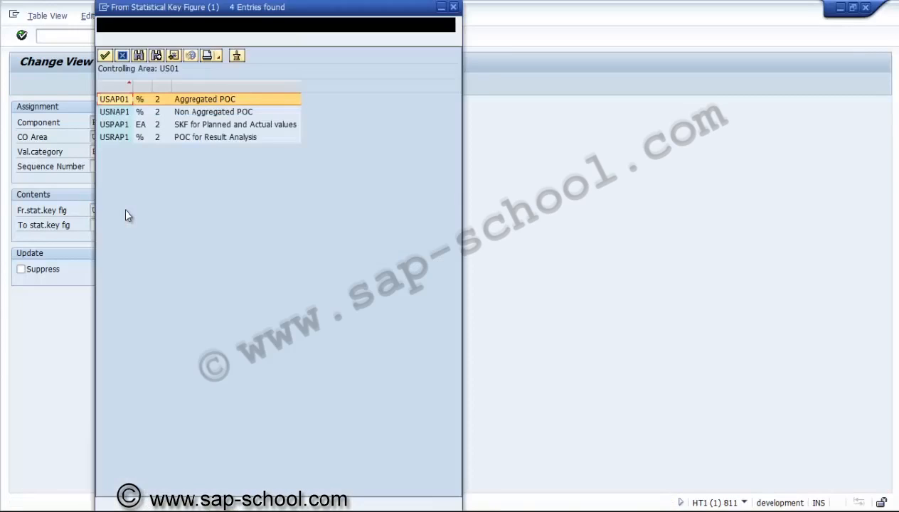
{"action": "double_click", "coordinate": [197, 139]}
{"action": "key", "text": "Return"}
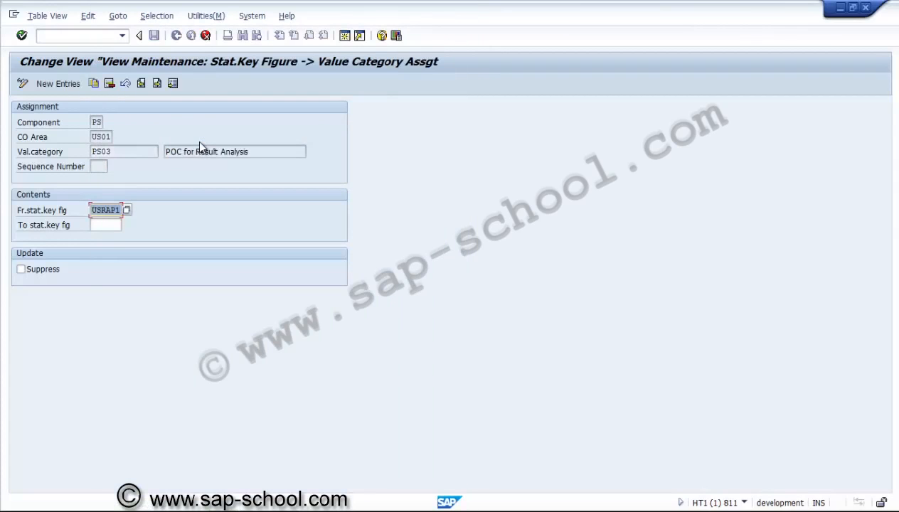
{"action": "left_click", "coordinate": [155, 37]}
Step: Copy the PS03 assignment to value category PS04 with from statistical key figure USPAP1, and save it
{"action": "left_click", "coordinate": [91, 83]}
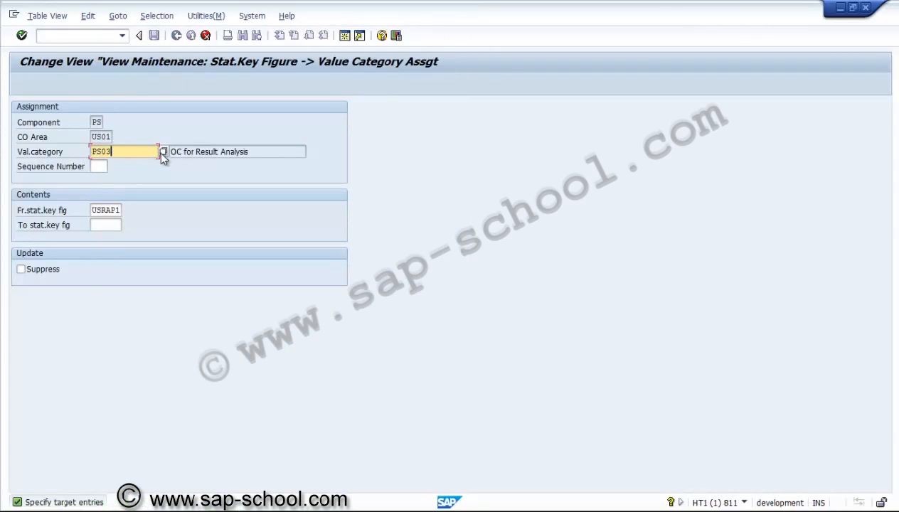
{"action": "left_click", "coordinate": [163, 151]}
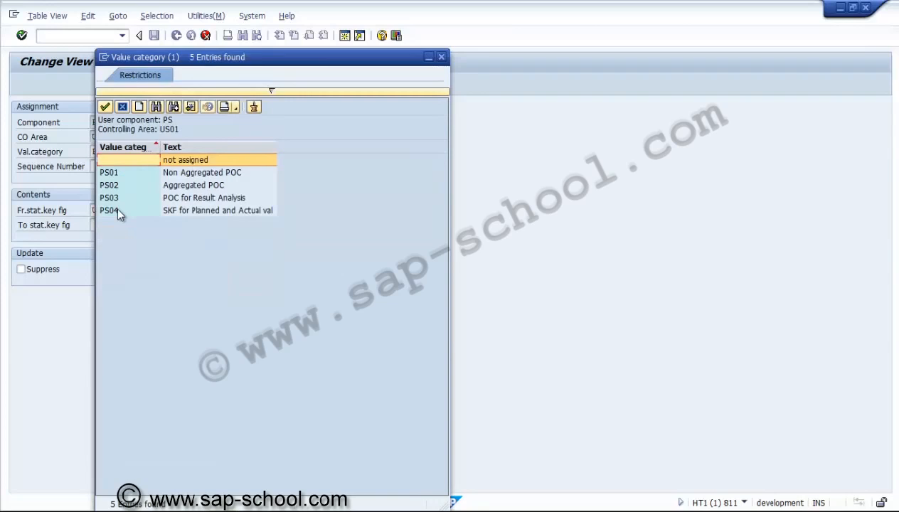
{"action": "double_click", "coordinate": [118, 211]}
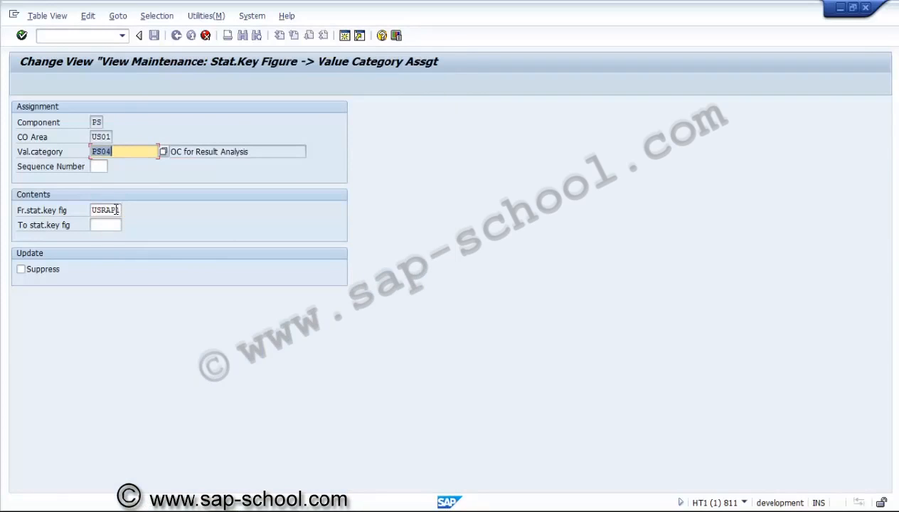
{"action": "left_click", "coordinate": [118, 209]}
{"action": "left_click", "coordinate": [125, 210]}
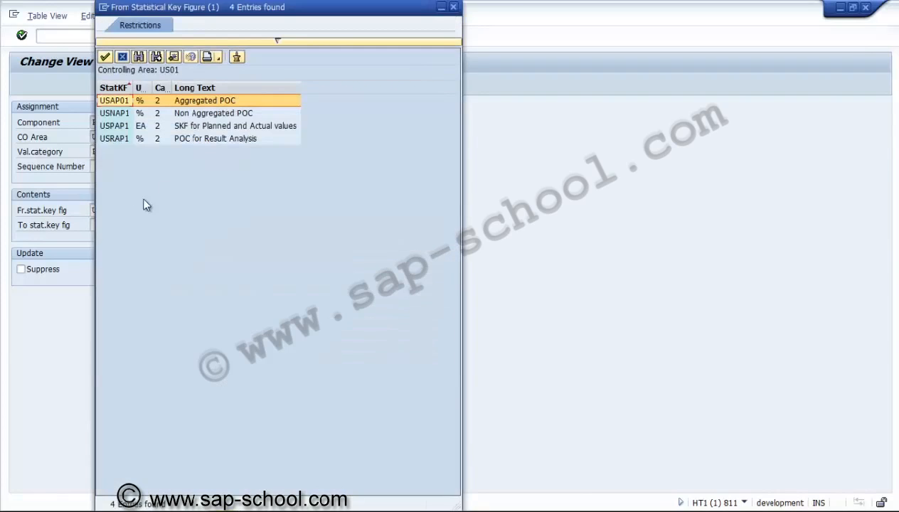
{"action": "double_click", "coordinate": [202, 127]}
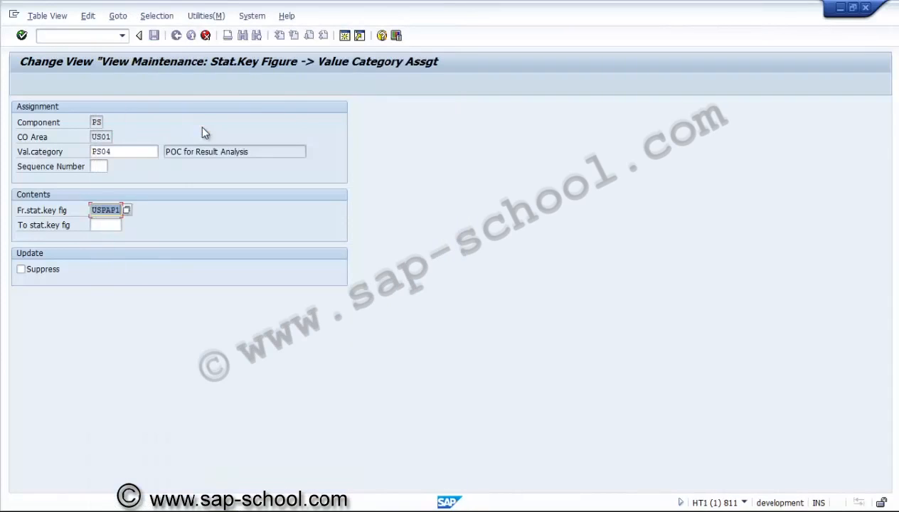
{"action": "key", "text": "Return"}
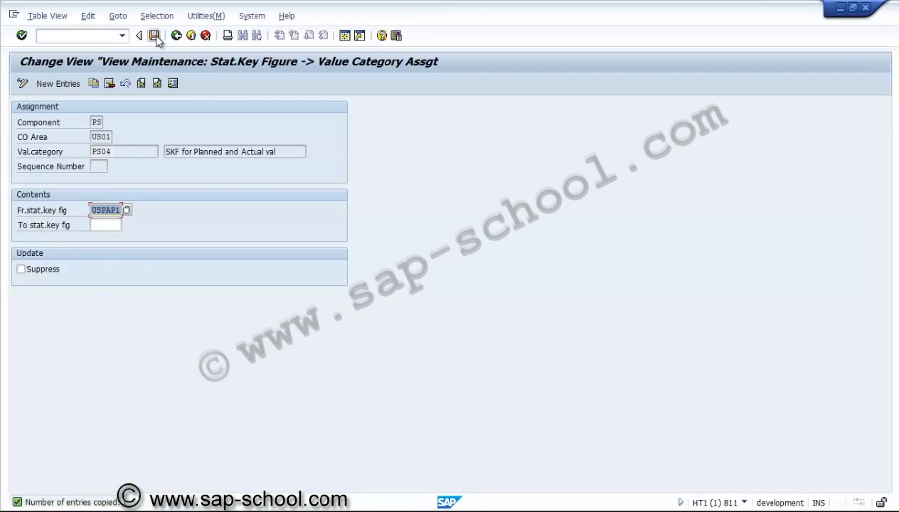
{"action": "left_click", "coordinate": [153, 35]}
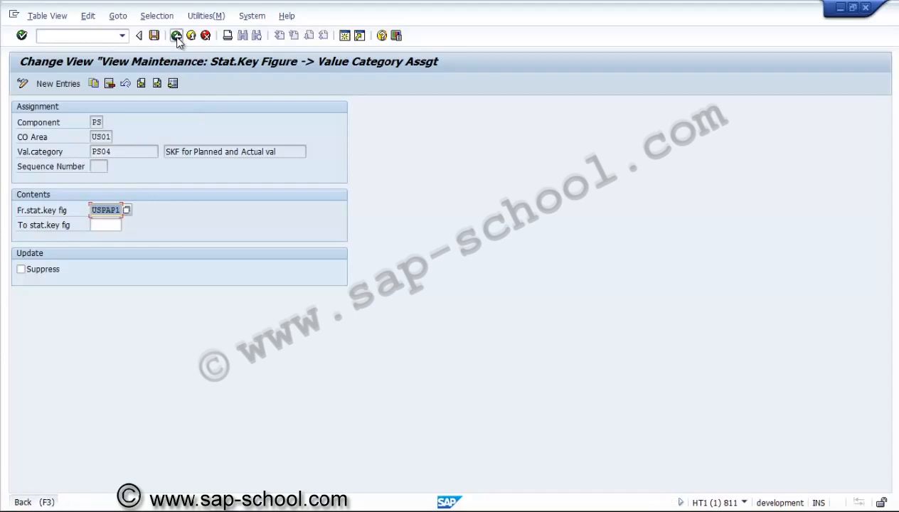
Step: Return to the implementation guide and open the Create User-Defined Planner Profiles activity from Maintain User-Defined Planner Profiles
{"action": "left_click", "coordinate": [177, 36]}
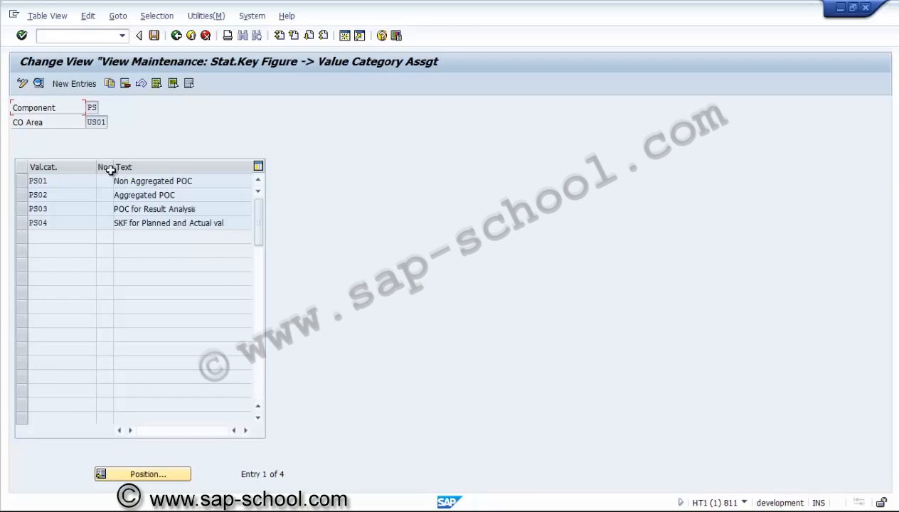
{"action": "left_click", "coordinate": [176, 36]}
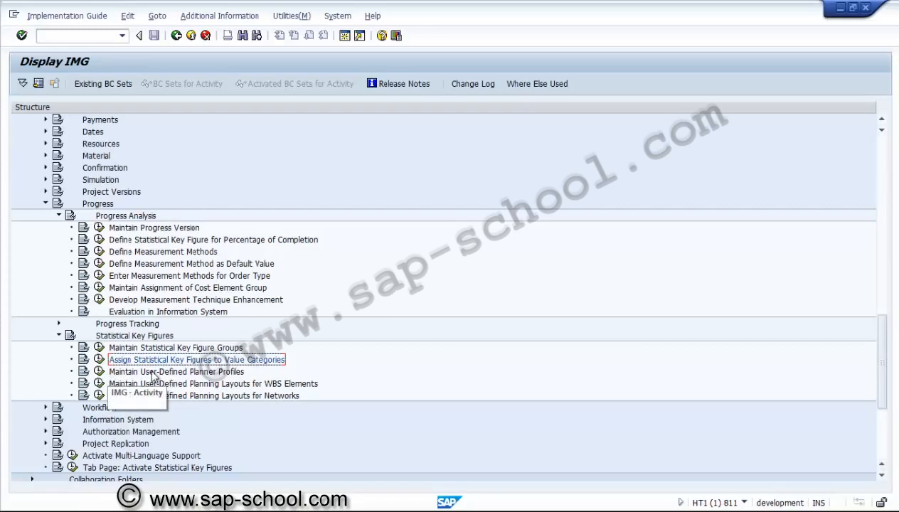
{"action": "left_click", "coordinate": [99, 371]}
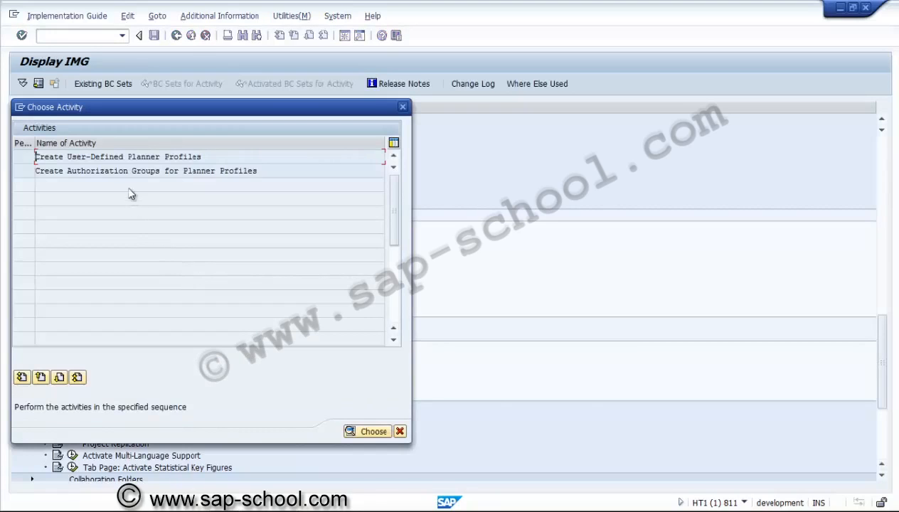
{"action": "double_click", "coordinate": [135, 157]}
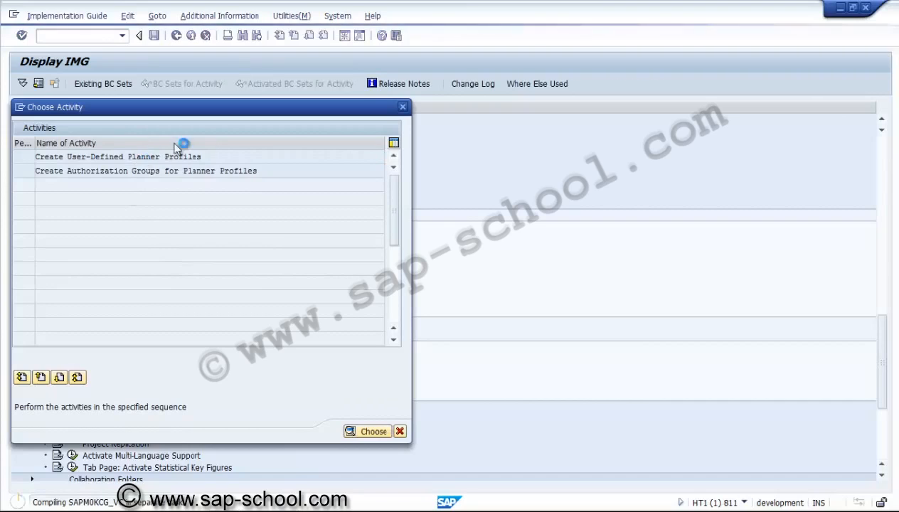
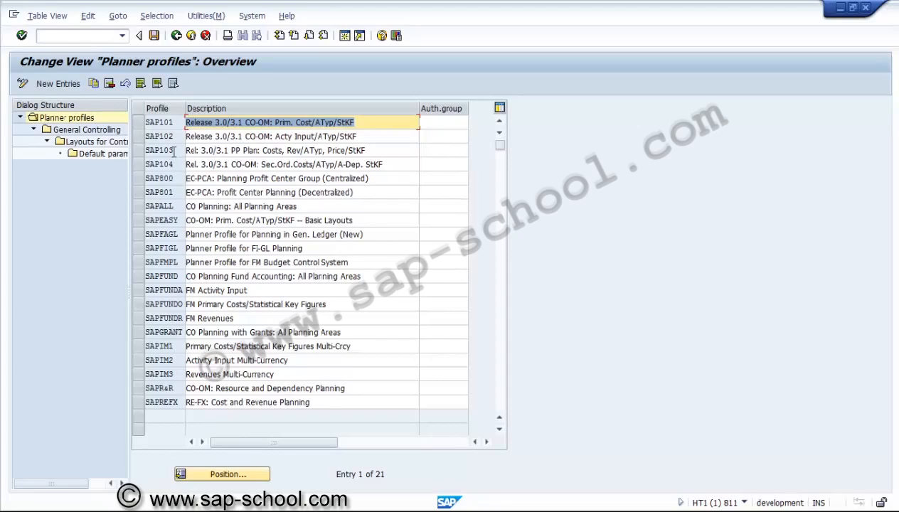
Step: Examine the General Controlling planning areas of planner profile SAPALL, and return to the implementation guide
{"action": "left_click", "coordinate": [138, 206]}
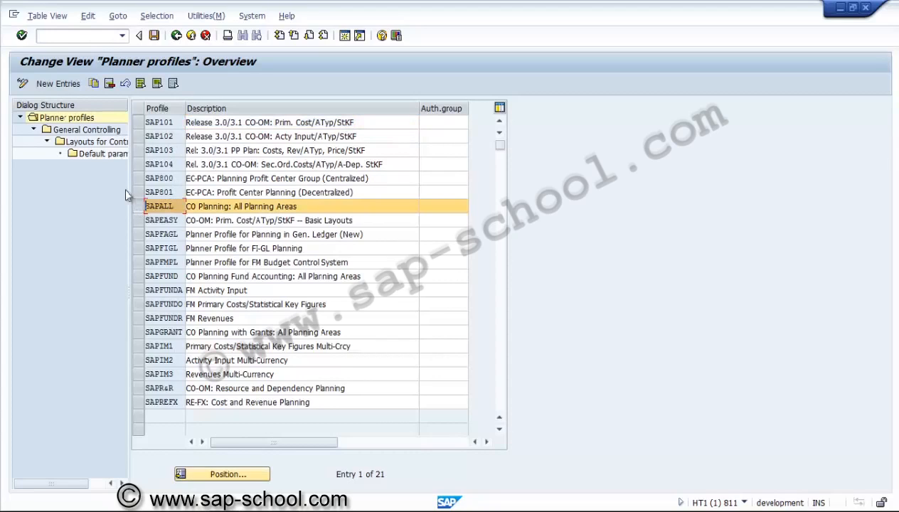
{"action": "left_click", "coordinate": [74, 133]}
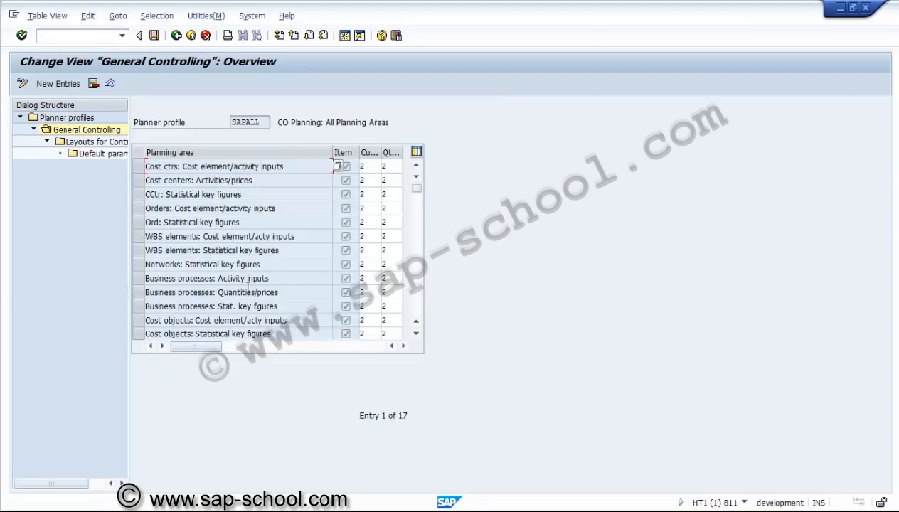
{"action": "double_click", "coordinate": [121, 142]}
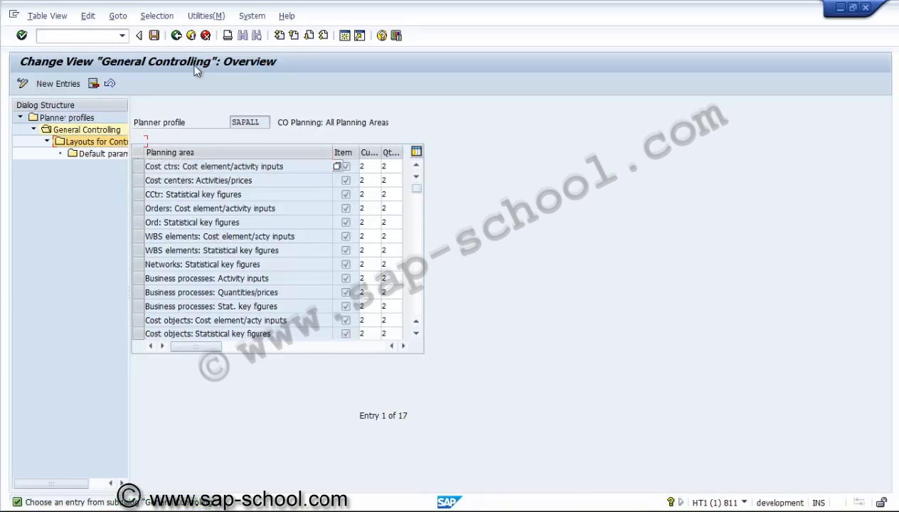
{"action": "left_click", "coordinate": [177, 37]}
{"action": "left_click", "coordinate": [177, 37]}
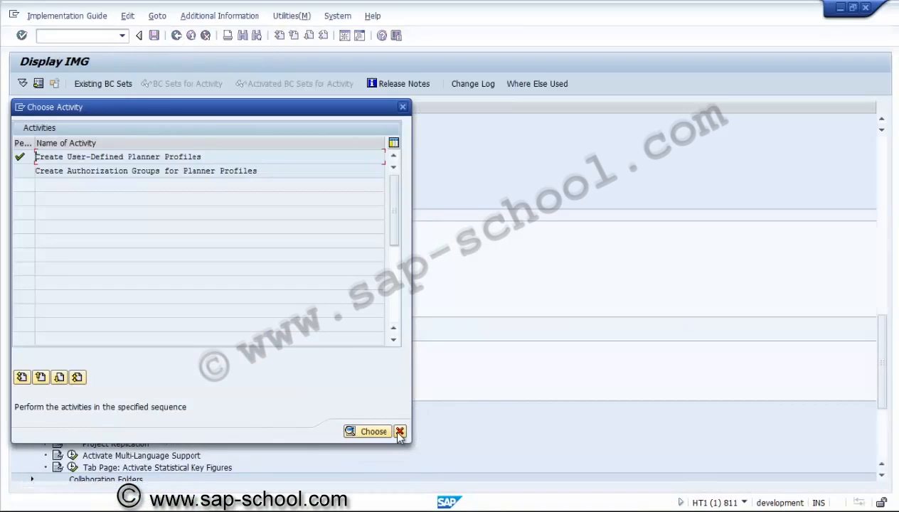
{"action": "left_click", "coordinate": [400, 431]}
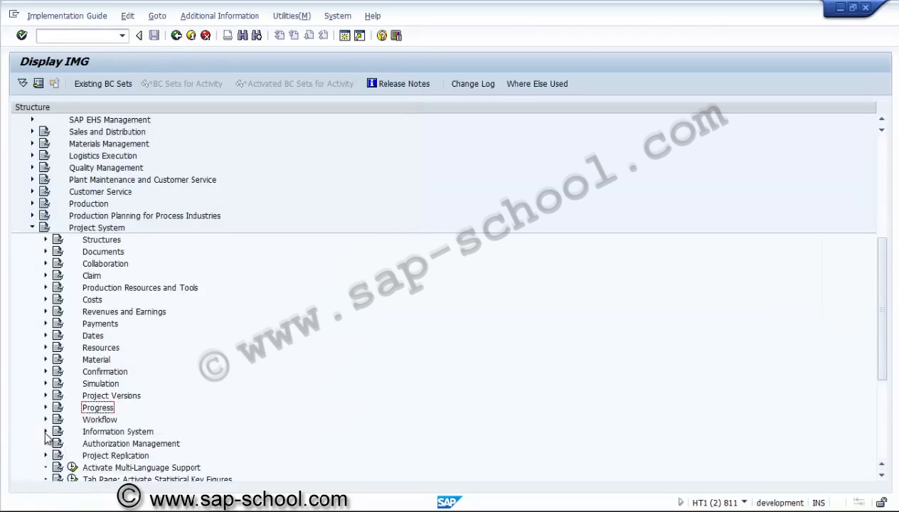
Step: Open Define Database Selection Profiles under the Project System's Information System, Selection section
{"action": "left_click", "coordinate": [47, 431]}
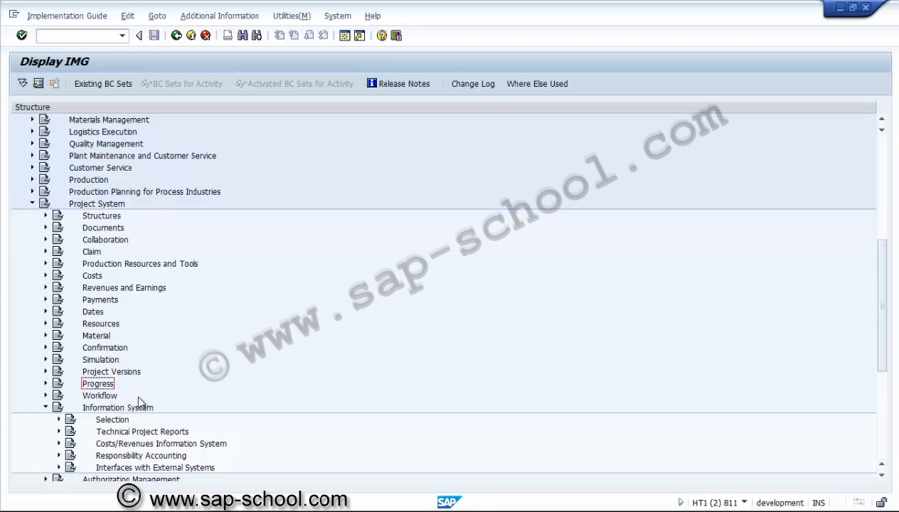
{"action": "left_click", "coordinate": [59, 420]}
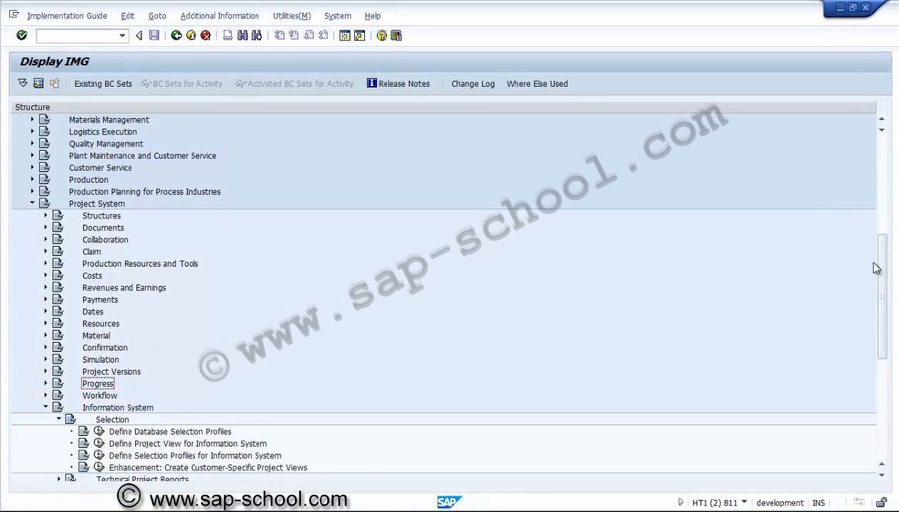
{"action": "left_click_drag", "start_coordinate": [881, 263], "coordinate": [880, 317]}
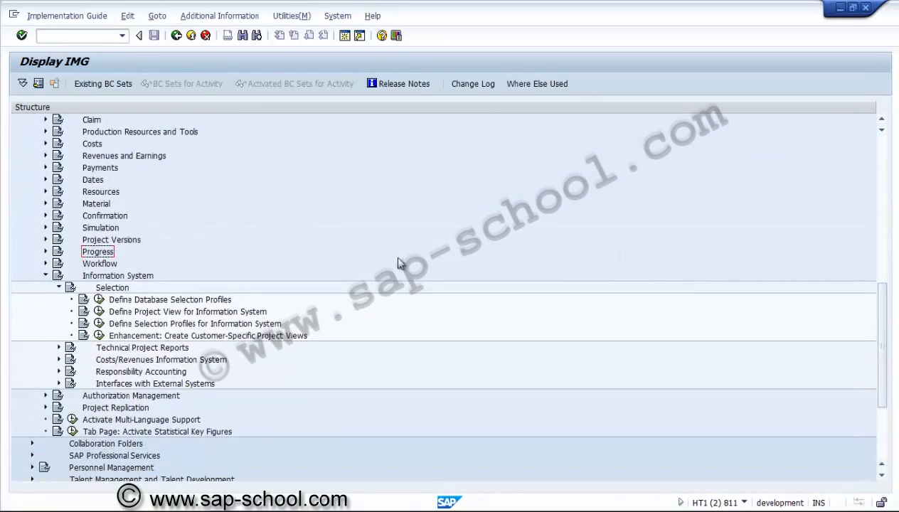
{"action": "left_click", "coordinate": [100, 300]}
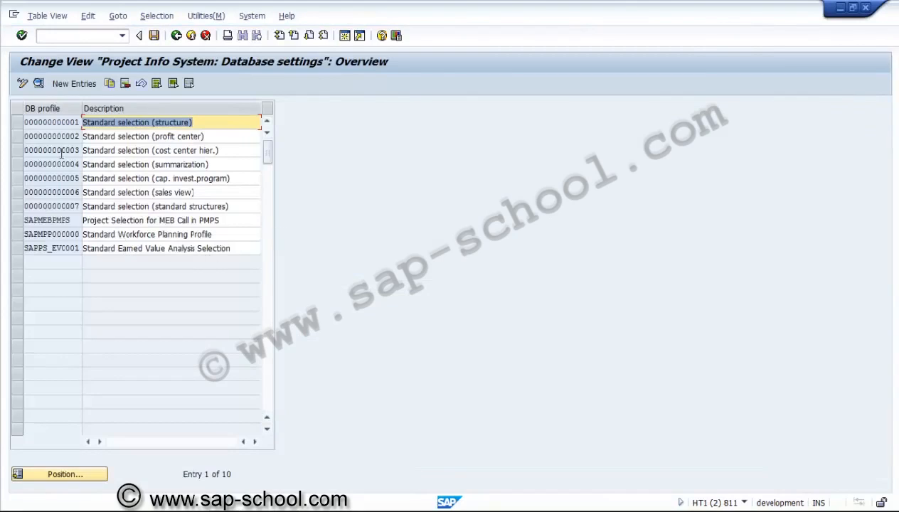
{"action": "left_click", "coordinate": [18, 123]}
{"action": "left_click", "coordinate": [38, 83]}
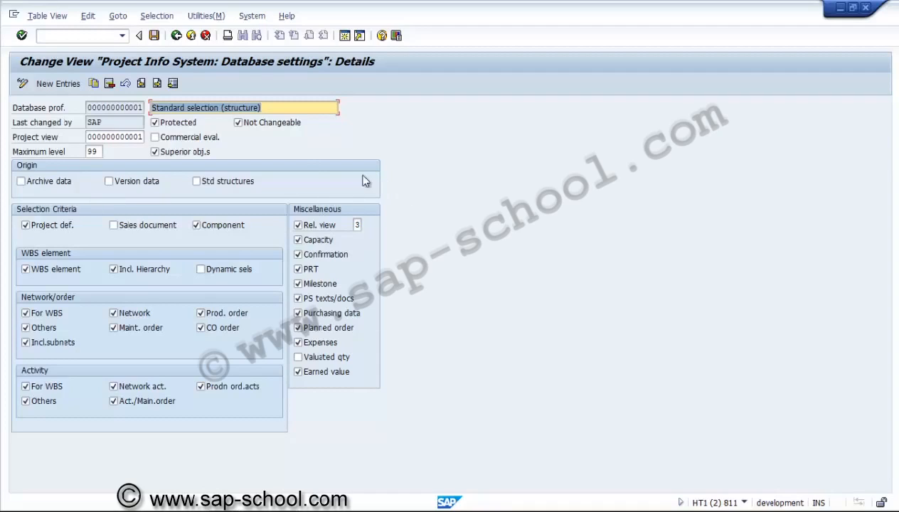
{"action": "left_click", "coordinate": [177, 37]}
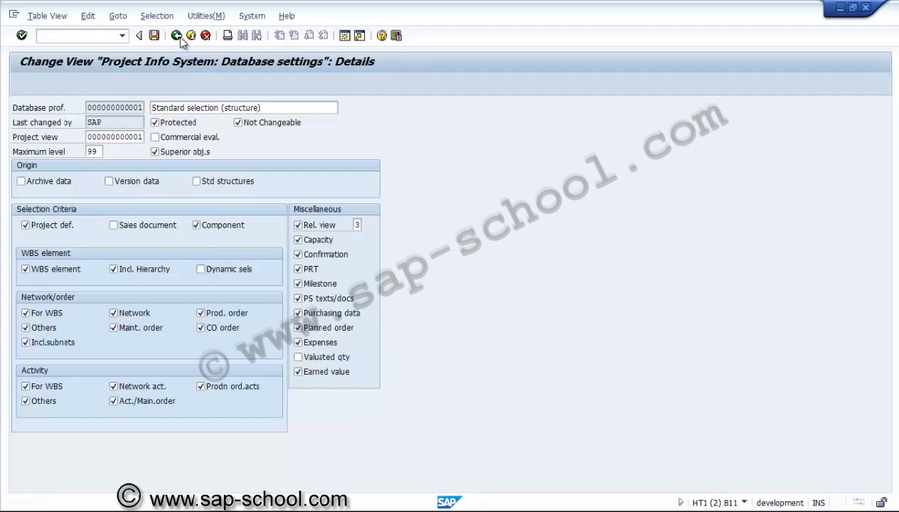
{"action": "left_click", "coordinate": [181, 41]}
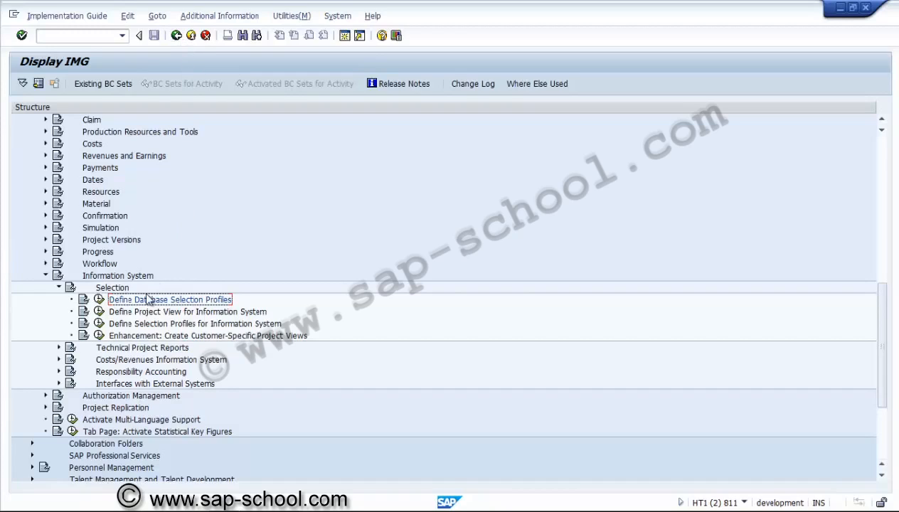
Step: Open Define Overall Profiles for Information System under Technical Project Reports
{"action": "left_click", "coordinate": [193, 316]}
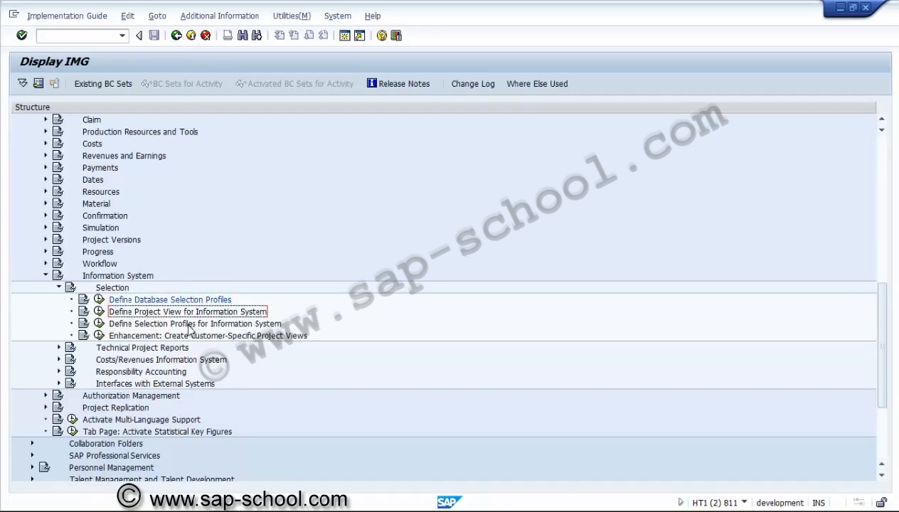
{"action": "left_click", "coordinate": [59, 348]}
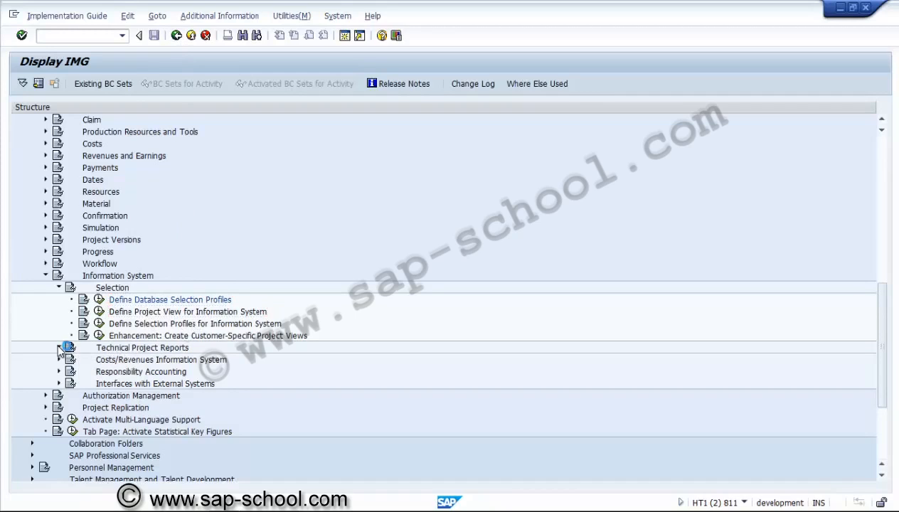
{"action": "left_click", "coordinate": [152, 363]}
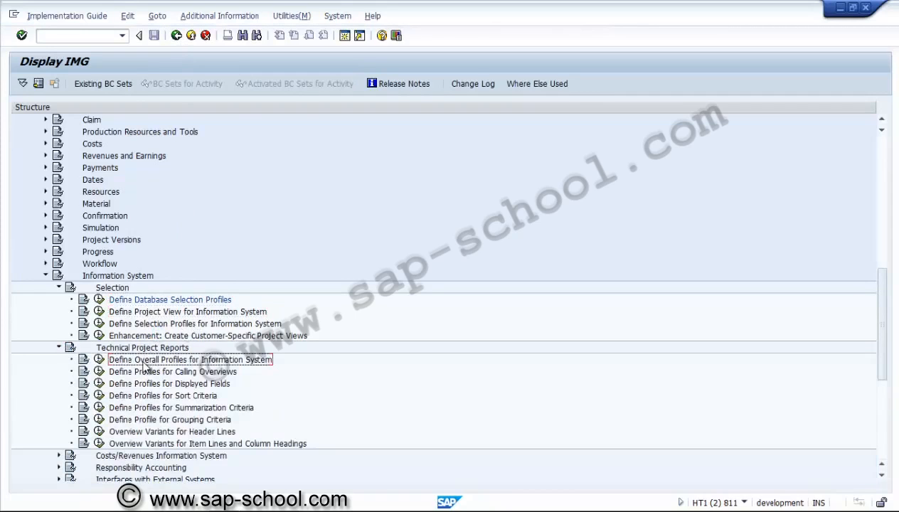
{"action": "left_click", "coordinate": [100, 359]}
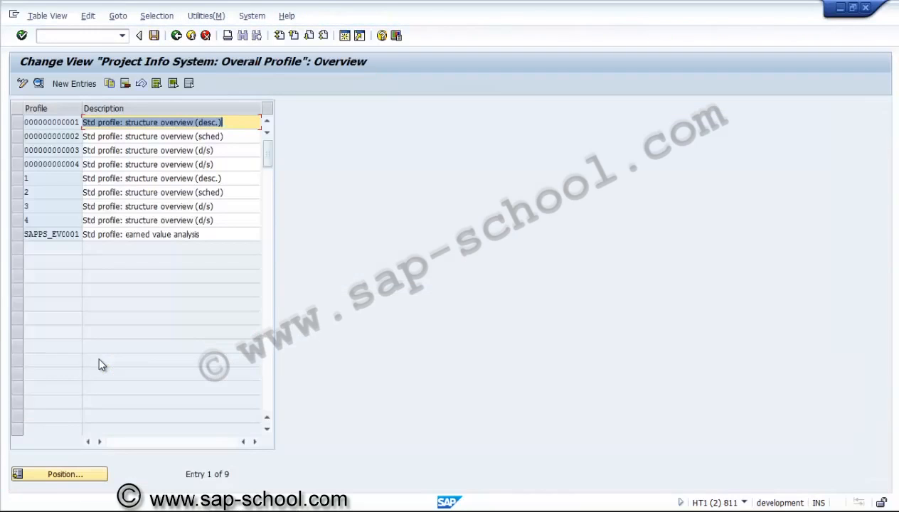
{"action": "left_click", "coordinate": [17, 123]}
{"action": "left_click", "coordinate": [38, 83]}
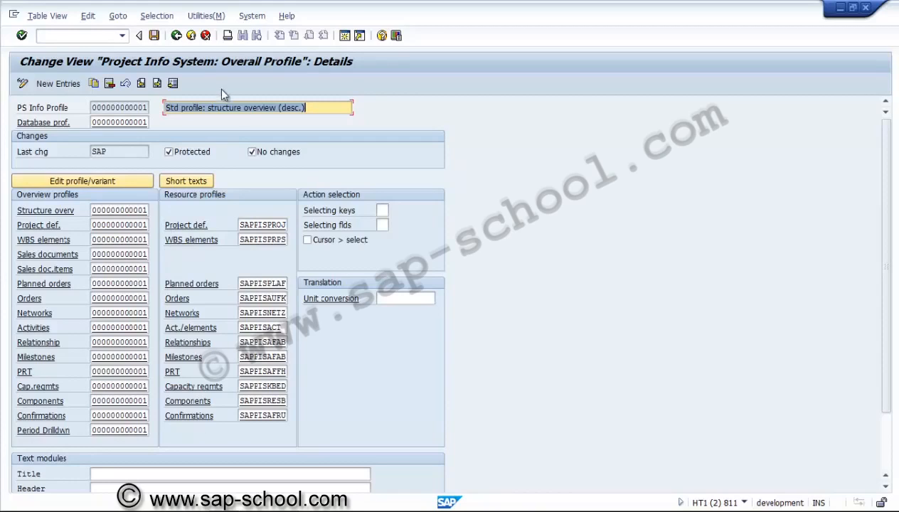
{"action": "left_click", "coordinate": [176, 36]}
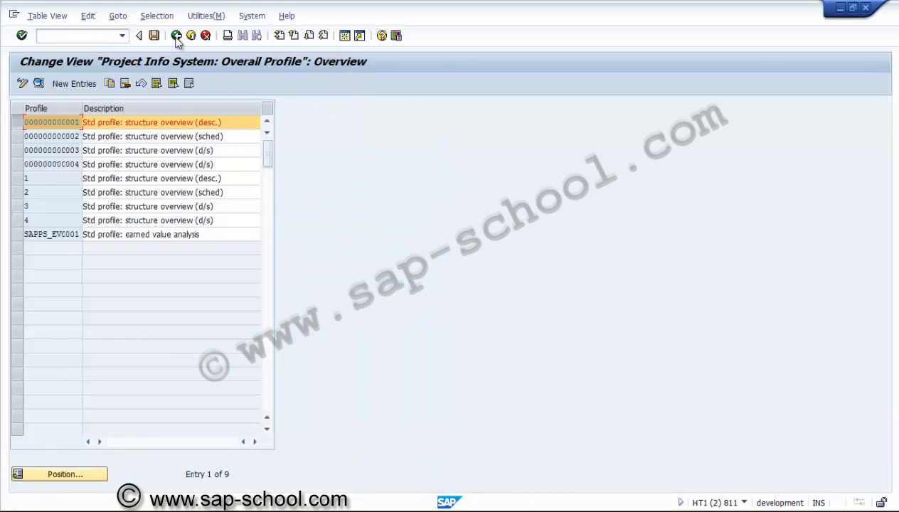
{"action": "left_click", "coordinate": [176, 37]}
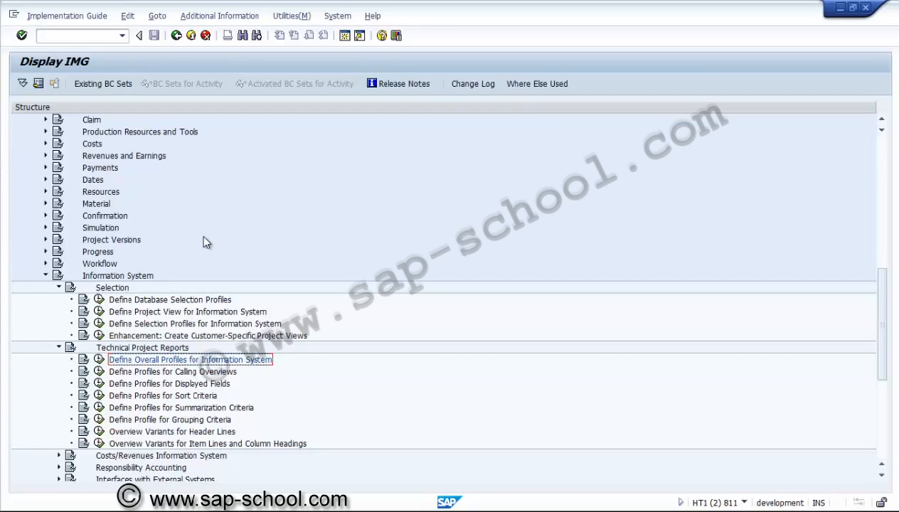
Step: Collapse the Technical Project Reports, Selection and Information System nodes in the implementation guide
{"action": "left_click", "coordinate": [59, 348]}
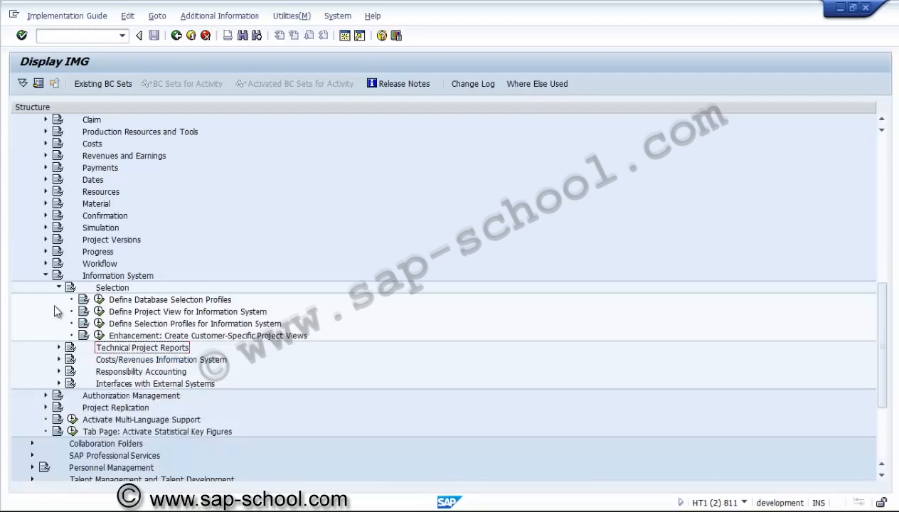
{"action": "left_click", "coordinate": [60, 288]}
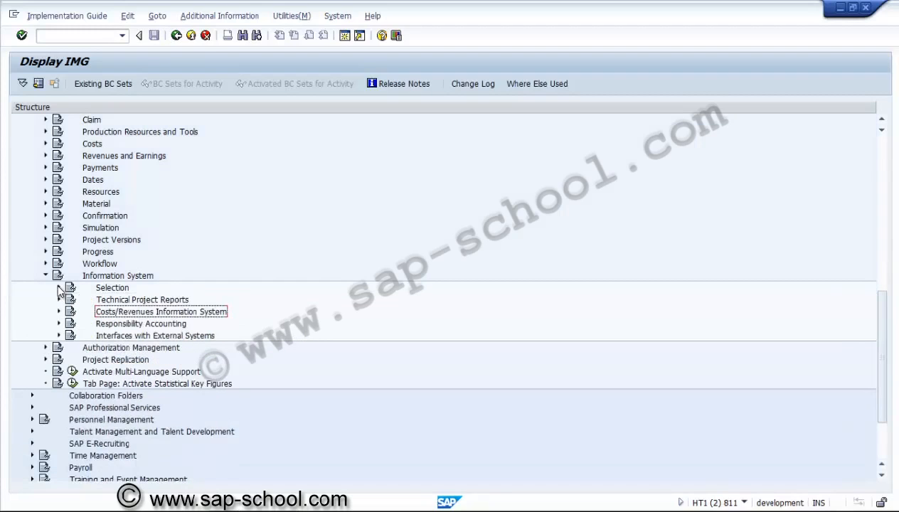
{"action": "left_click", "coordinate": [46, 276]}
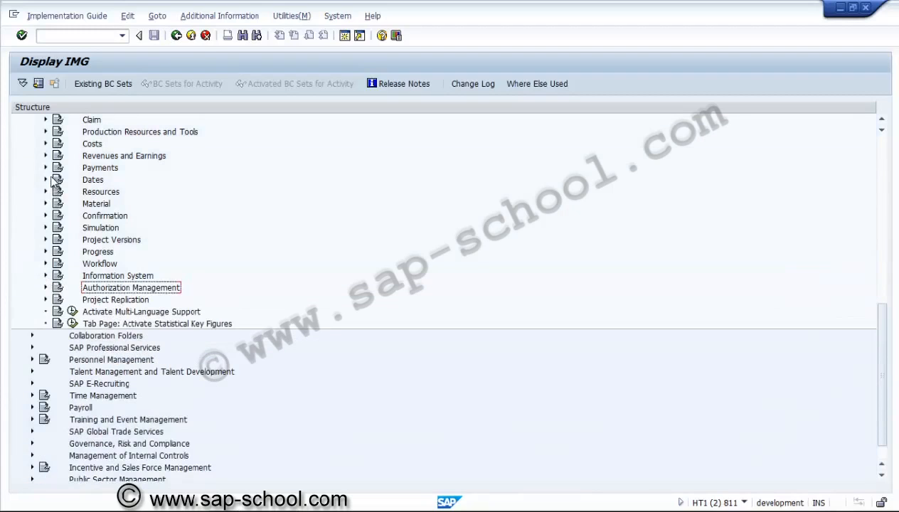
Step: Look through the Planned Costs activities under Costs, including Automatic Costing in Networks/Activities, and collapse the Costs node
{"action": "left_click", "coordinate": [45, 144]}
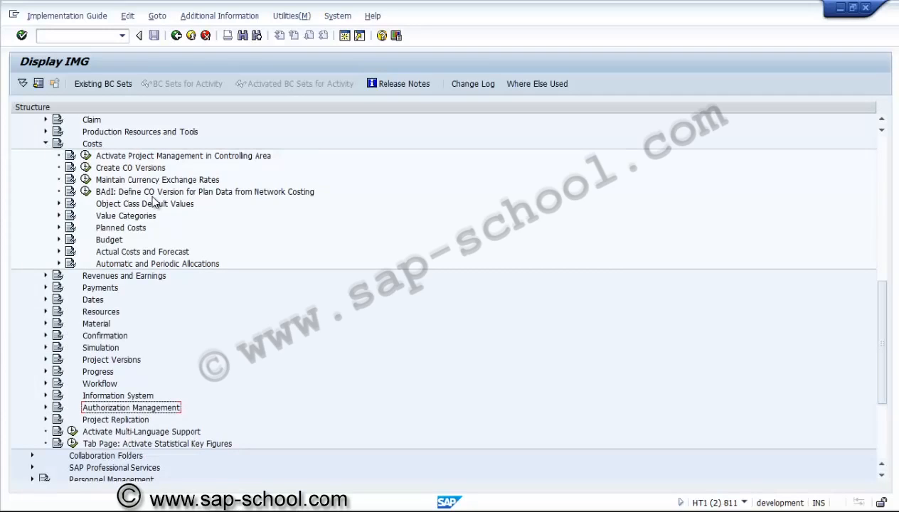
{"action": "left_click", "coordinate": [59, 228]}
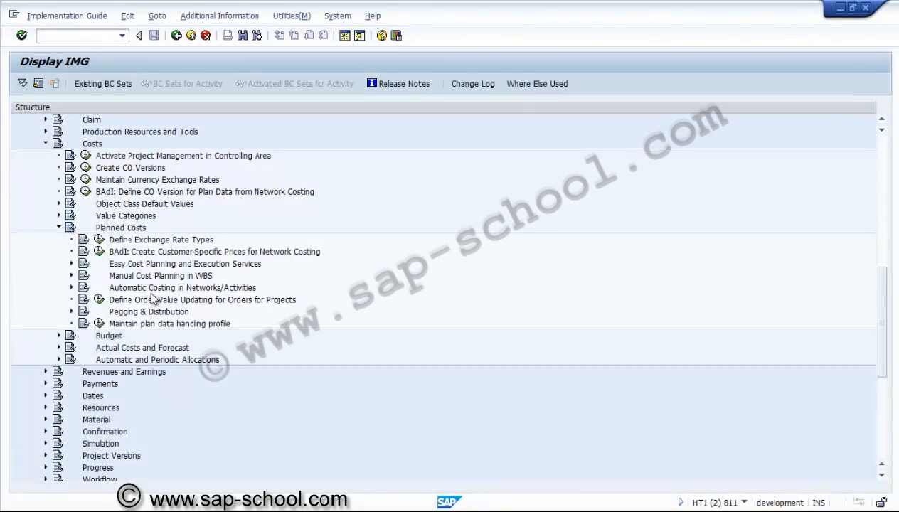
{"action": "left_click", "coordinate": [152, 291]}
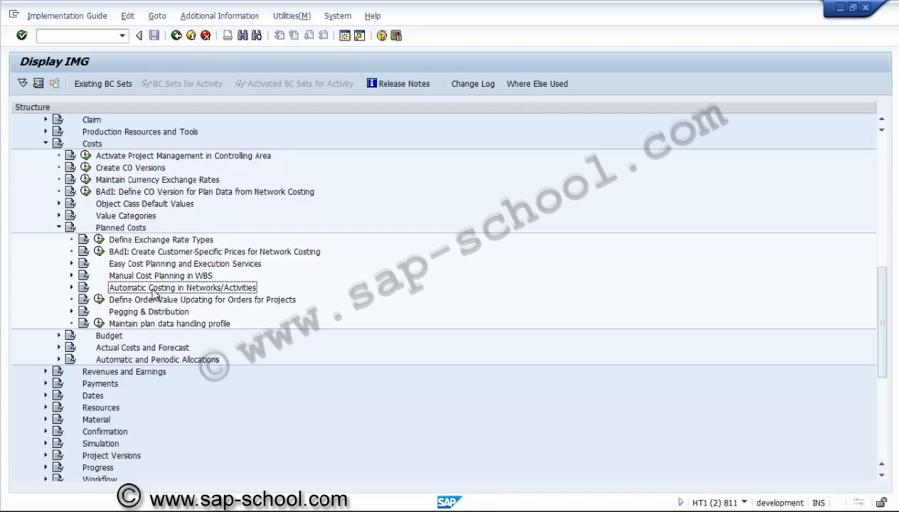
{"action": "left_click", "coordinate": [46, 143]}
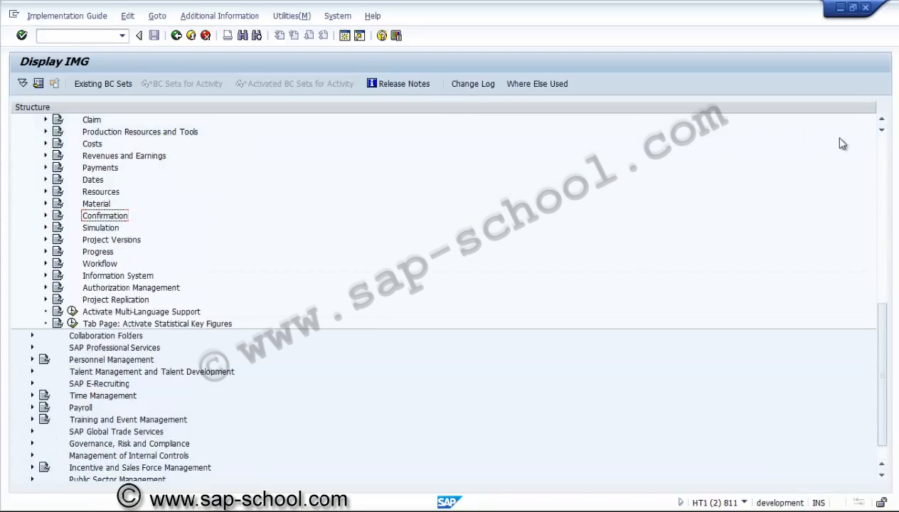
Step: Open the Maintain Controlling Area activity under Controlling, General Controlling, Organization
{"action": "left_click", "coordinate": [883, 147]}
{"action": "left_click", "coordinate": [883, 148]}
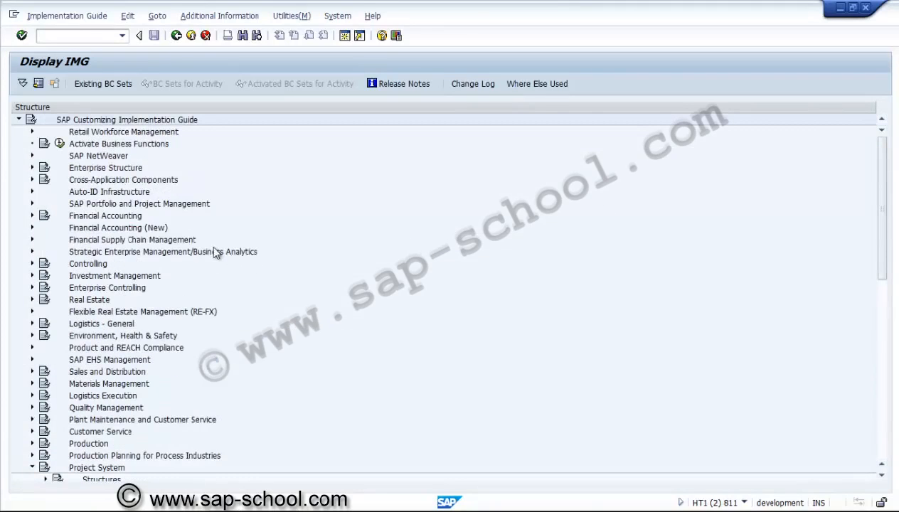
{"action": "left_click", "coordinate": [31, 263]}
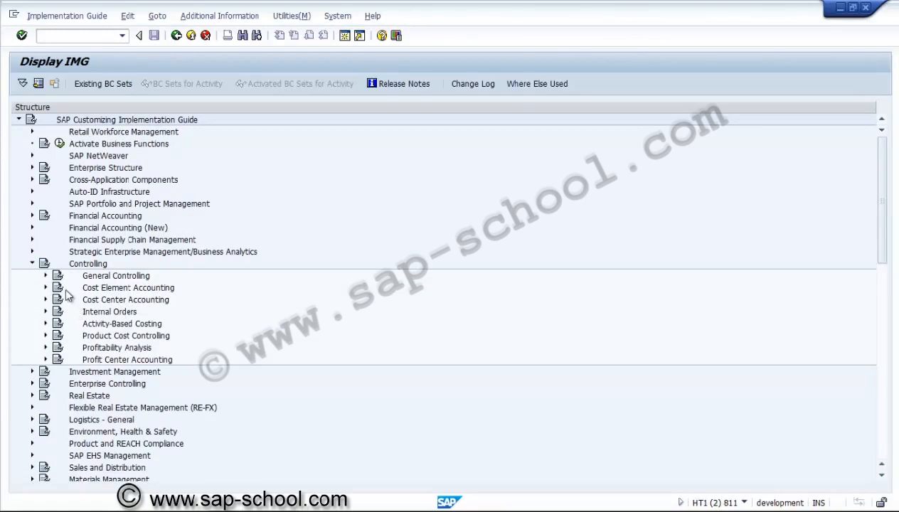
{"action": "left_click", "coordinate": [46, 276]}
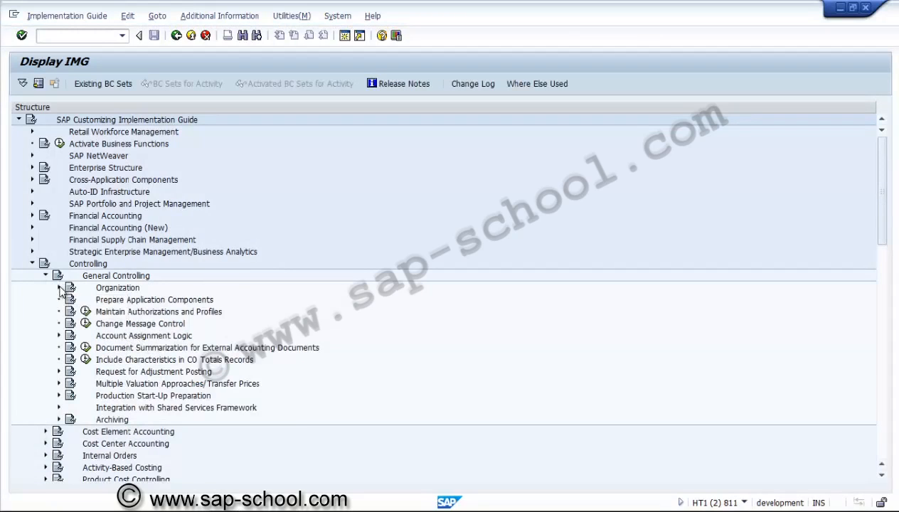
{"action": "left_click", "coordinate": [59, 287]}
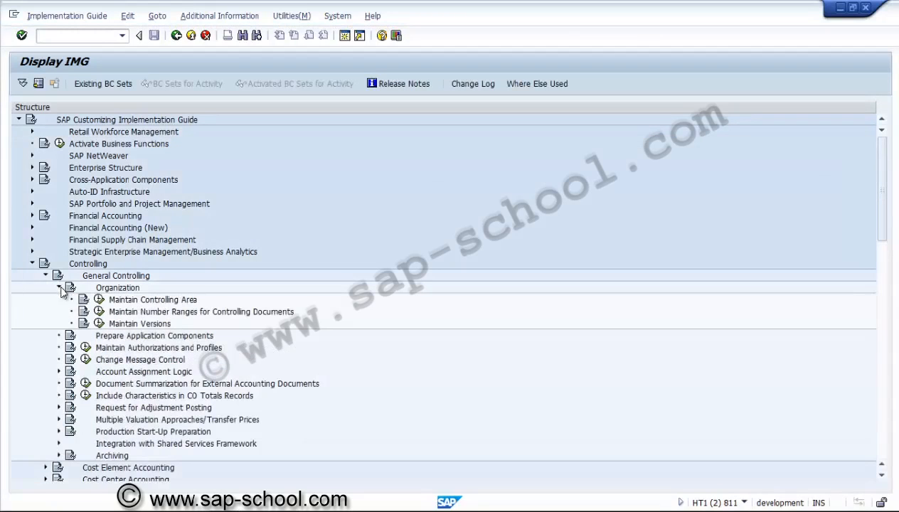
{"action": "left_click", "coordinate": [99, 300]}
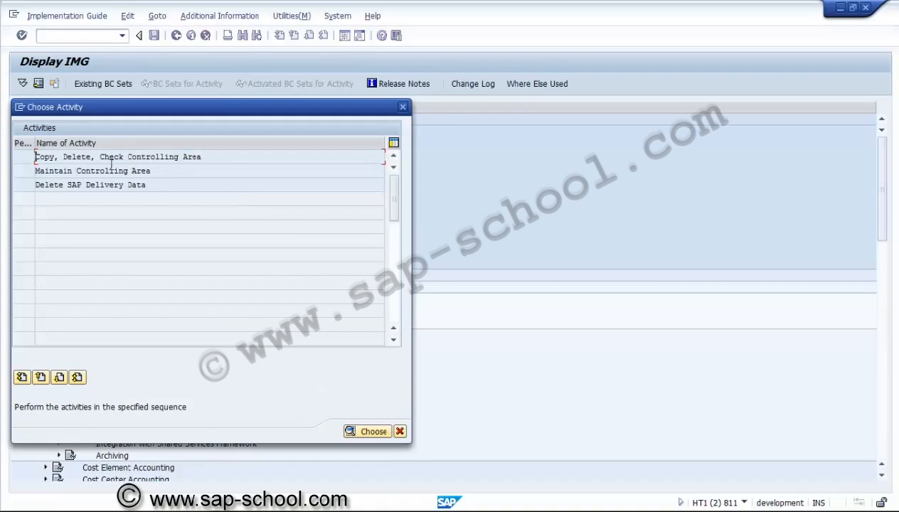
{"action": "left_click", "coordinate": [68, 171]}
{"action": "double_click", "coordinate": [68, 172]}
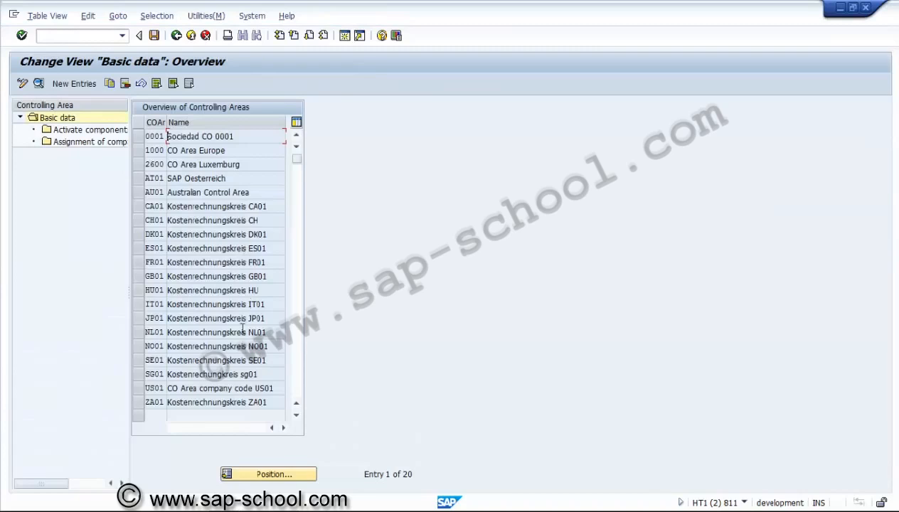
Step: Open the basic data details of controlling area US01 and review its currency, other and authorization hierarchy settings
{"action": "left_click", "coordinate": [141, 387]}
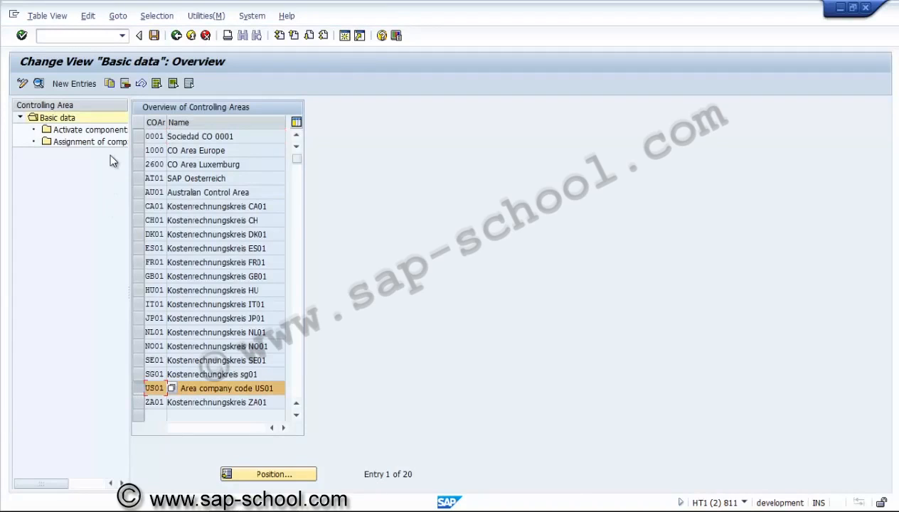
{"action": "left_click", "coordinate": [39, 83]}
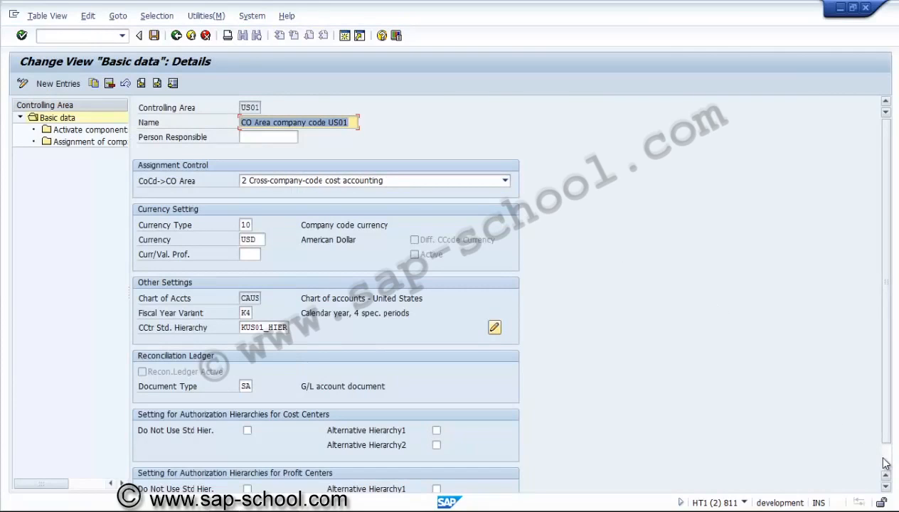
{"action": "scroll", "coordinate": [876, 426], "scroll_direction": "down", "scroll_amount": 1}
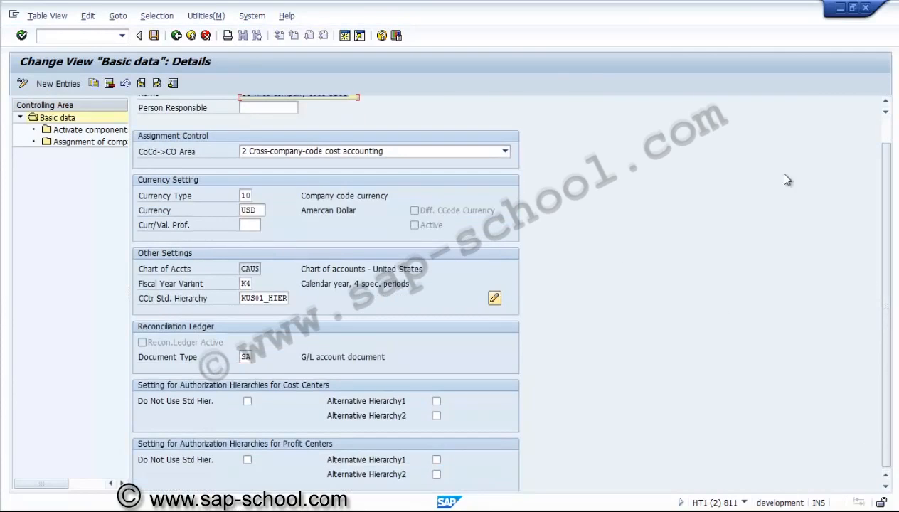
Step: Open the Activate components/control indicators details of controlling area US01 and check the Projects indicator
{"action": "left_click", "coordinate": [85, 131]}
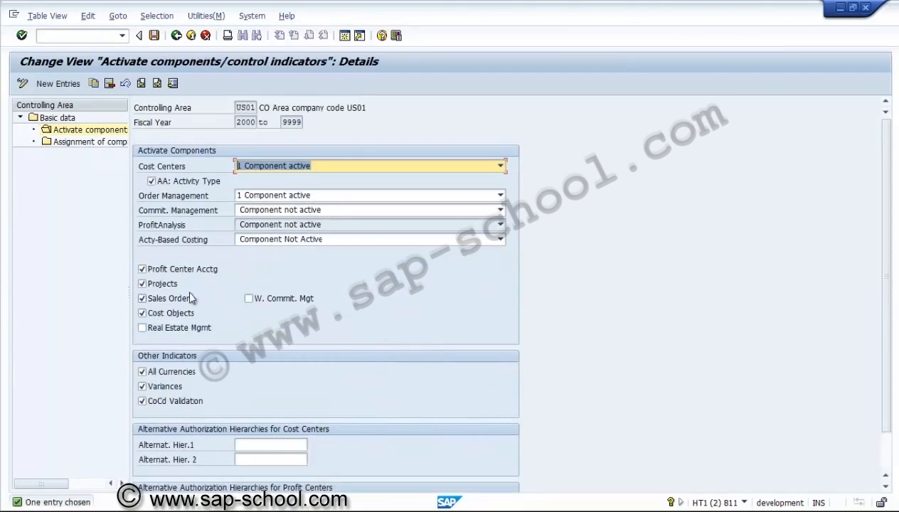
{"action": "left_click", "coordinate": [181, 286]}
{"action": "left_click", "coordinate": [179, 283]}
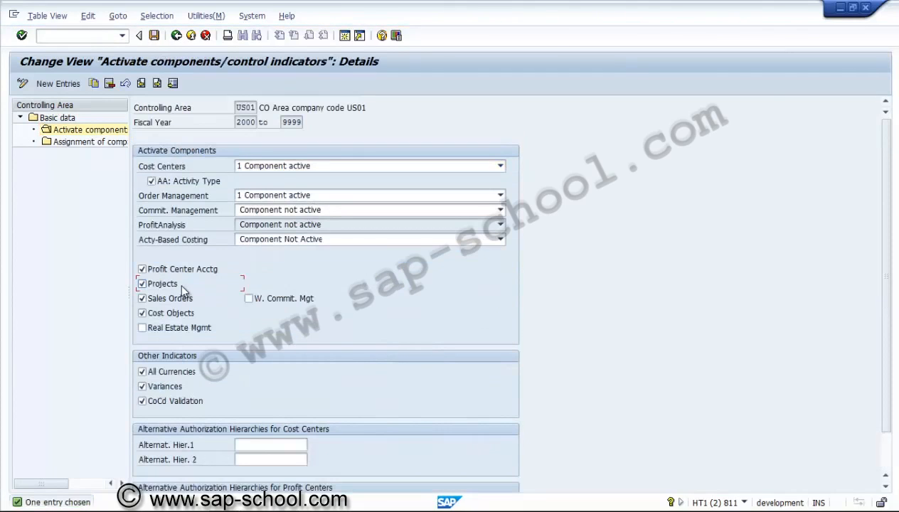
Step: Leave the Maintain Controlling Area activity and collapse the Controlling node in the implementation guide
{"action": "left_click", "coordinate": [176, 35]}
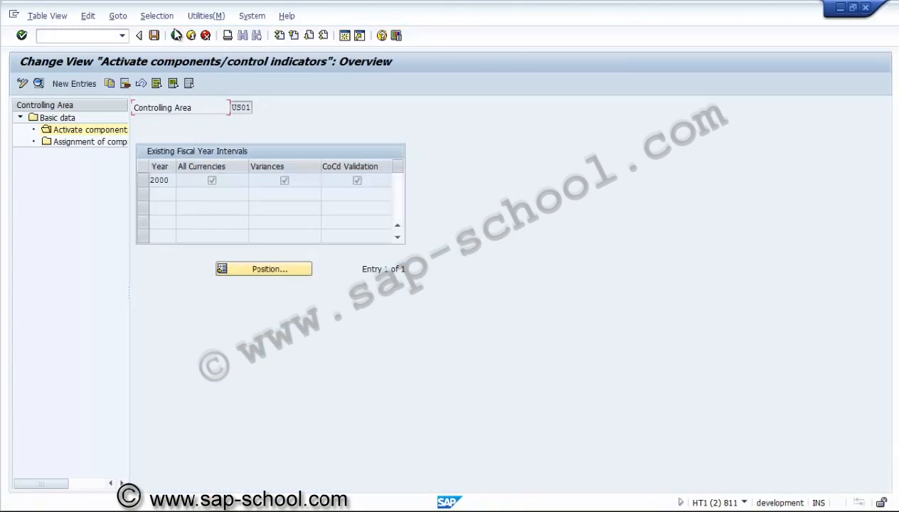
{"action": "left_click", "coordinate": [177, 36]}
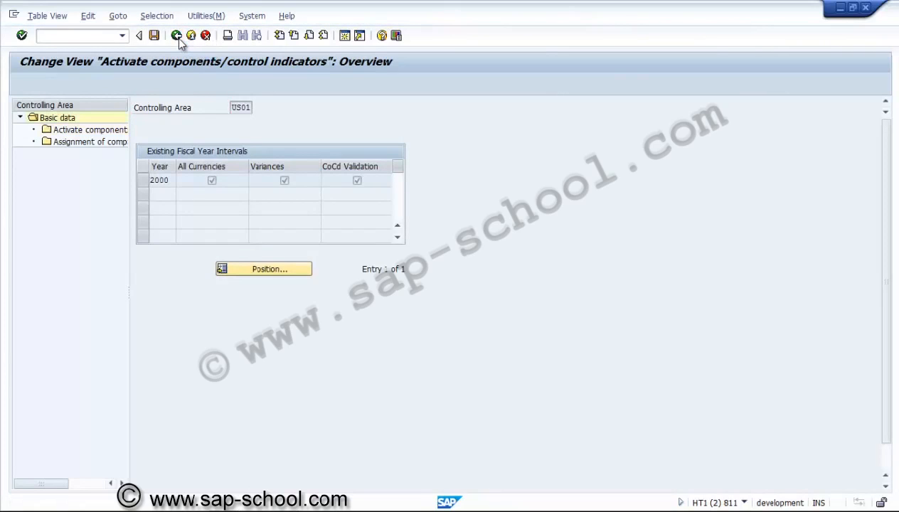
{"action": "left_click", "coordinate": [177, 36]}
{"action": "left_click", "coordinate": [176, 36]}
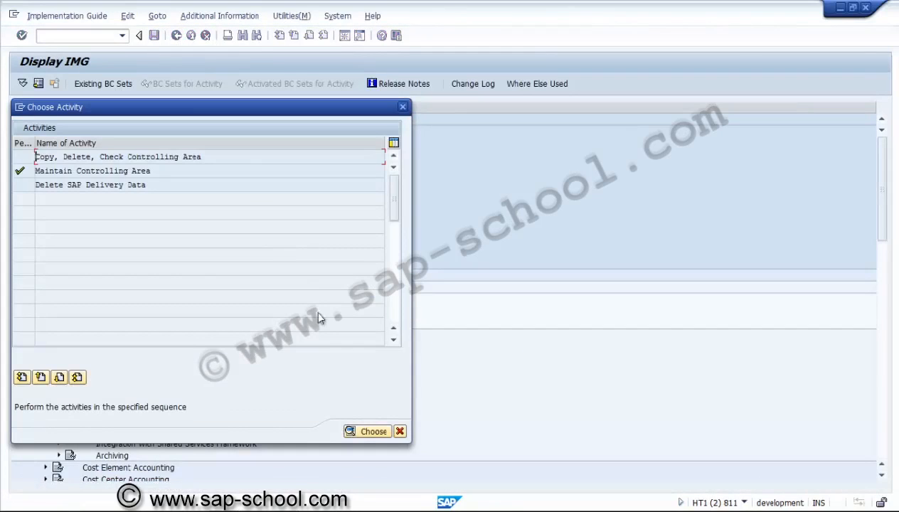
{"action": "left_click", "coordinate": [400, 431]}
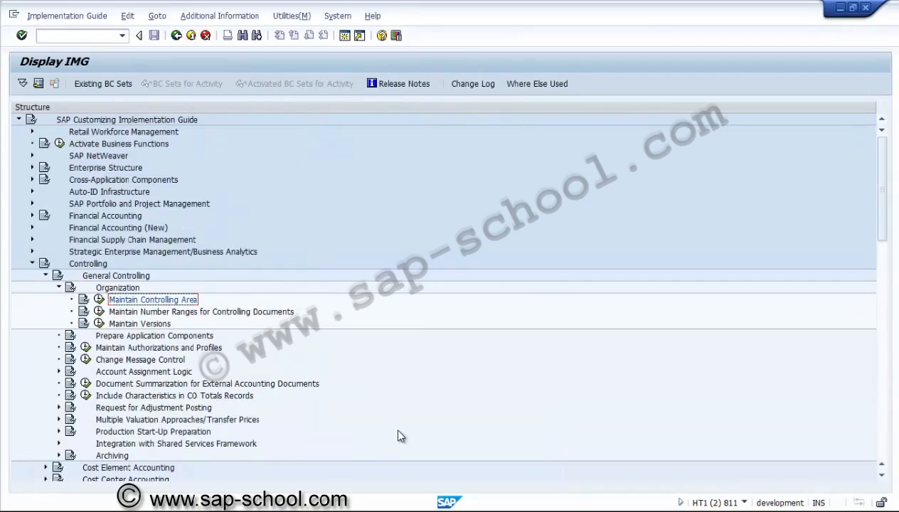
{"action": "left_click", "coordinate": [32, 264]}
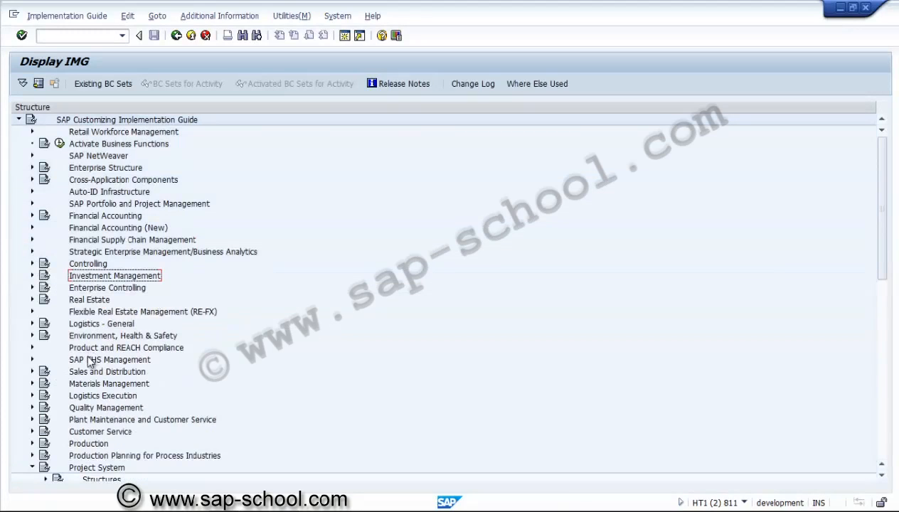
Step: Open the Define Valuation Classes activity under Materials Management, Valuation and Account Assignment, Account Determination, Account Determination Without Wizard
{"action": "left_click", "coordinate": [32, 384]}
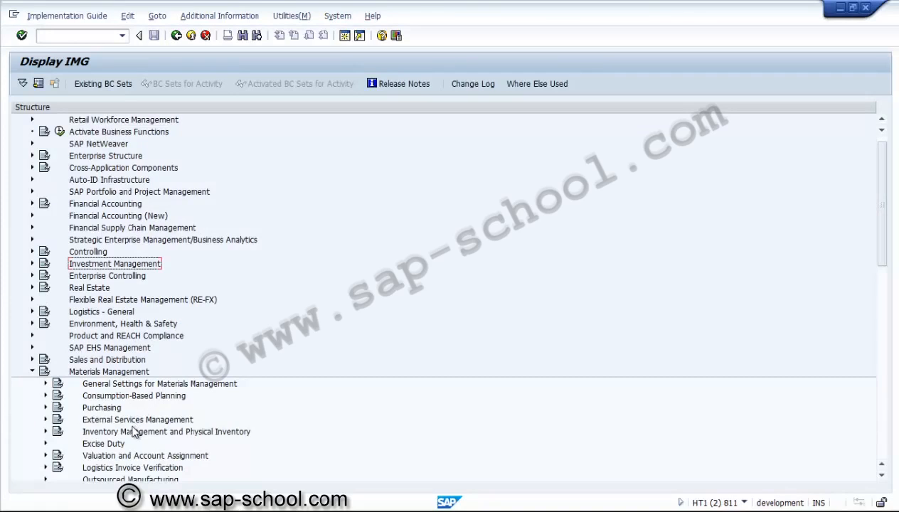
{"action": "left_click", "coordinate": [118, 456]}
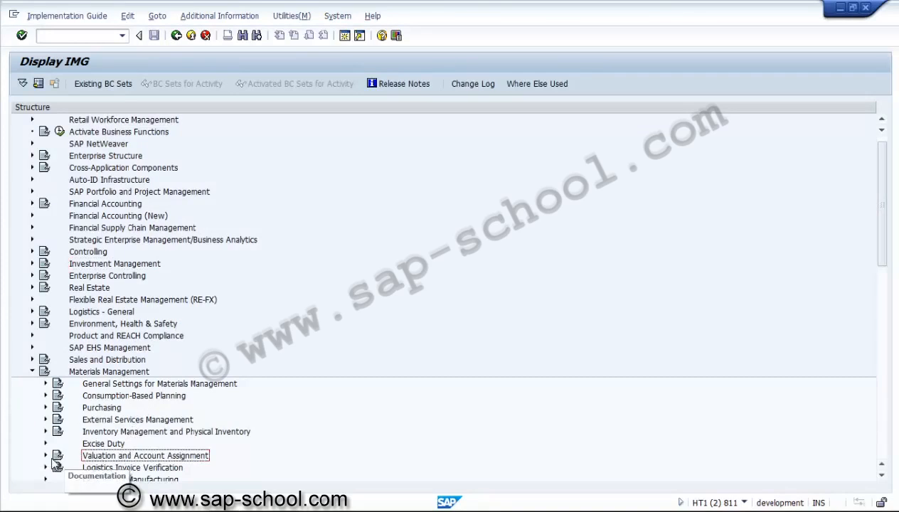
{"action": "left_click", "coordinate": [45, 455]}
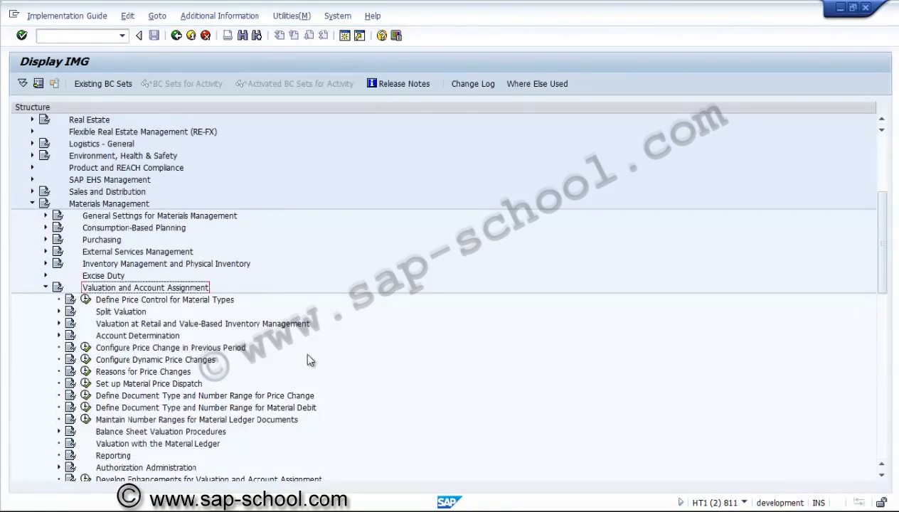
{"action": "left_click", "coordinate": [156, 325]}
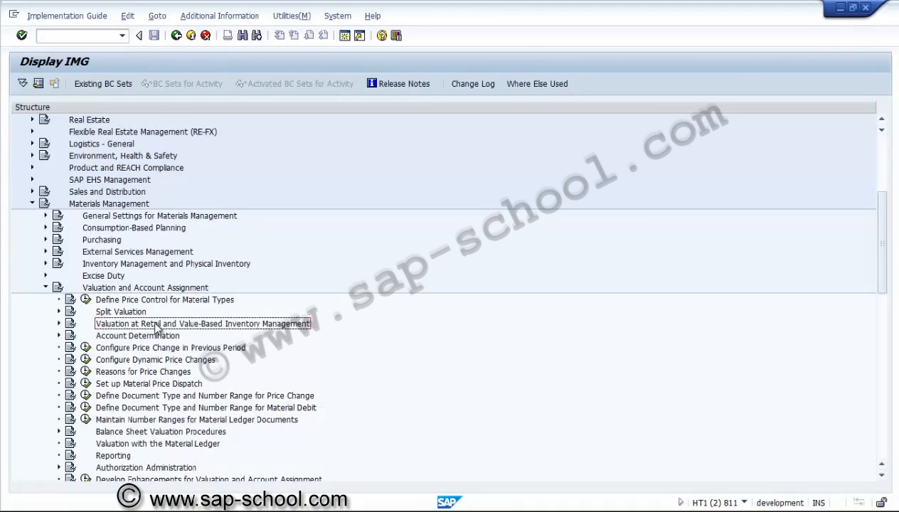
{"action": "left_click", "coordinate": [59, 336]}
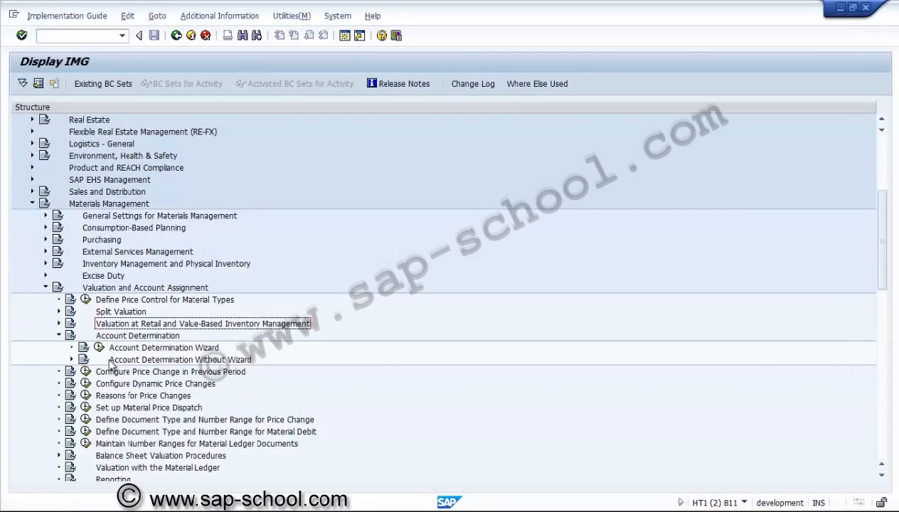
{"action": "left_click", "coordinate": [72, 360]}
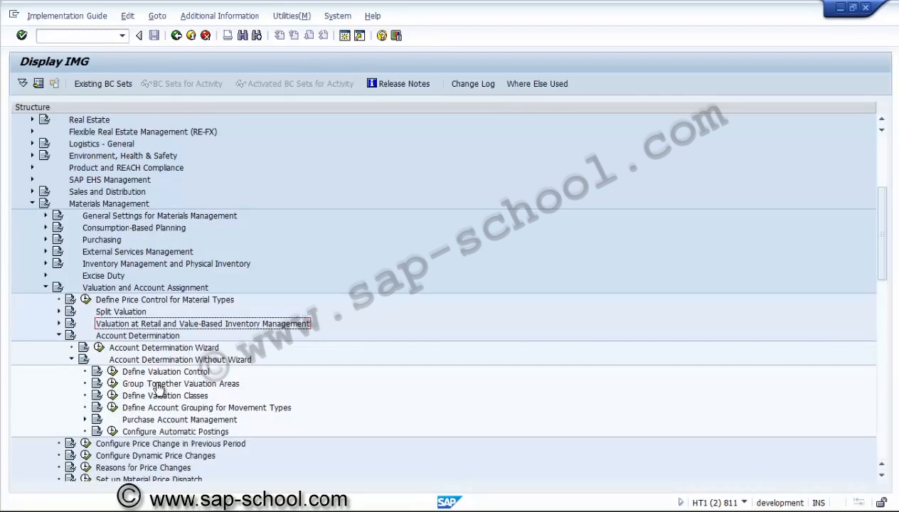
{"action": "left_click", "coordinate": [112, 396]}
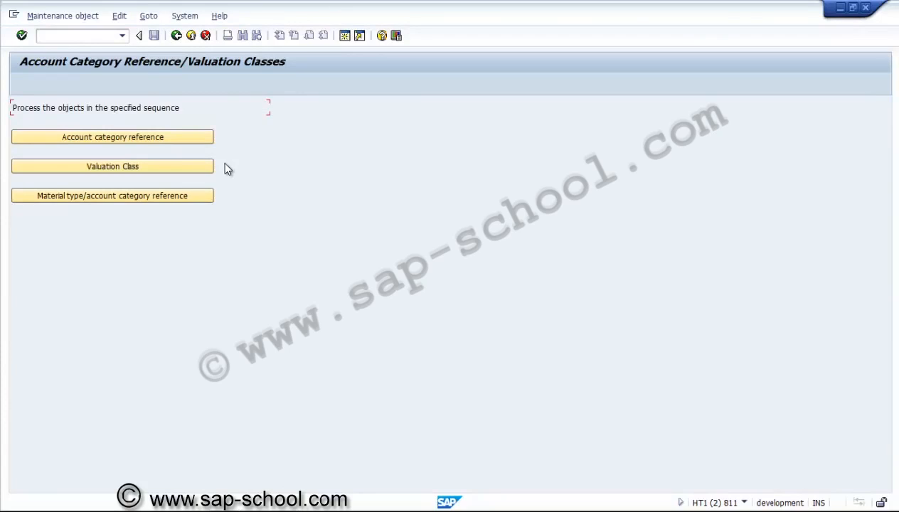
Step: Review the valuation classes and their account category references, including Services and Spare parts, and return to the activity's object selection
{"action": "left_click", "coordinate": [206, 166]}
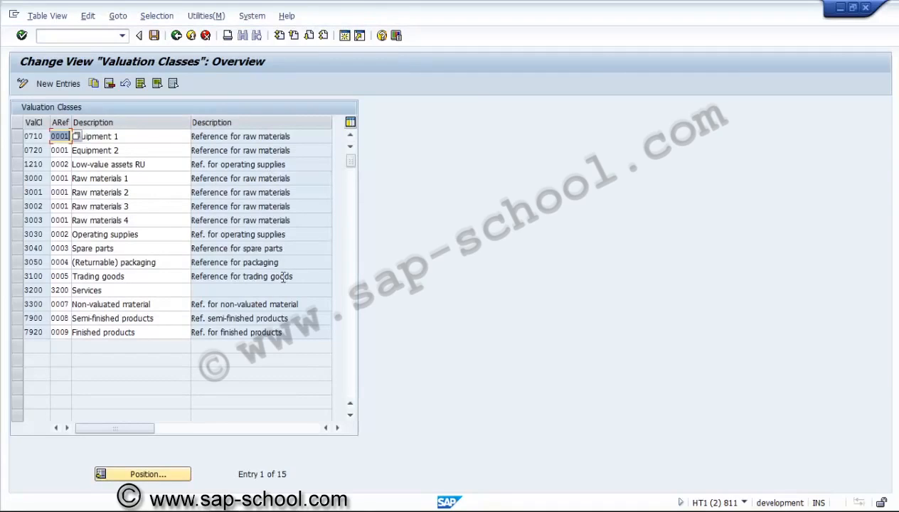
{"action": "left_click", "coordinate": [145, 290]}
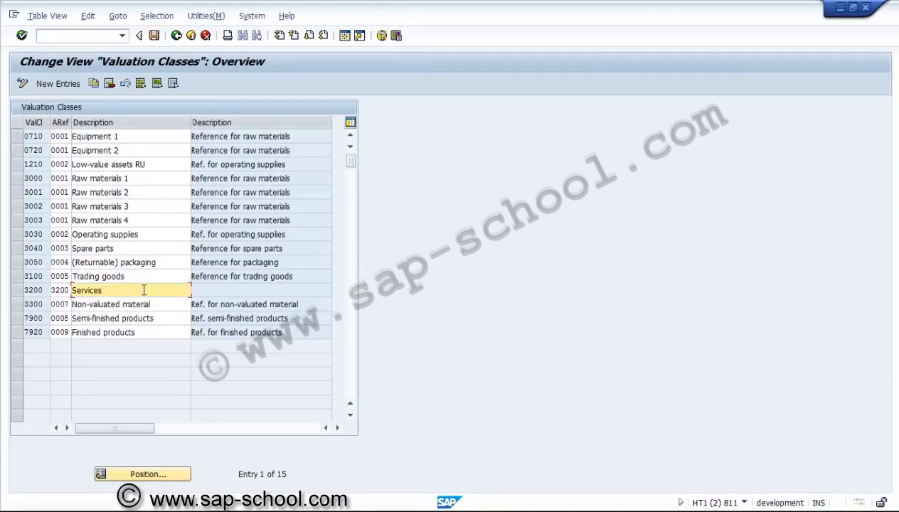
{"action": "left_click", "coordinate": [122, 249]}
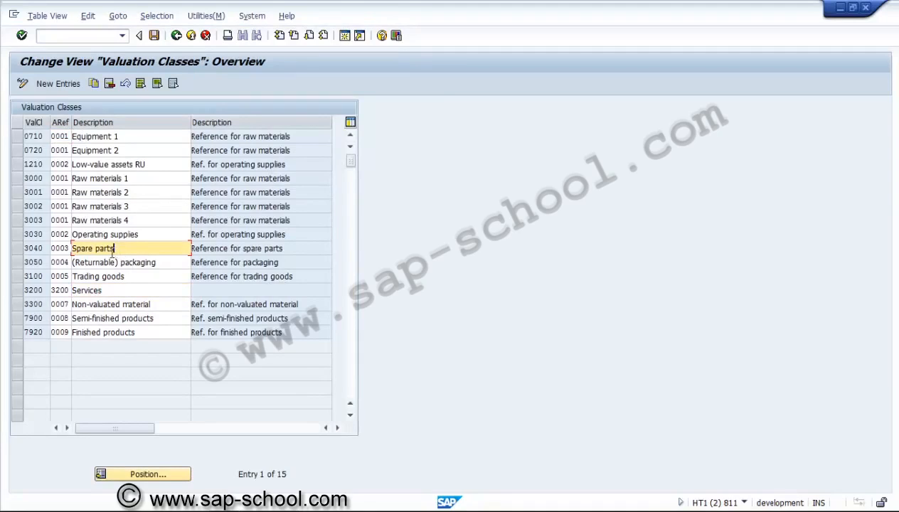
{"action": "left_click", "coordinate": [38, 247]}
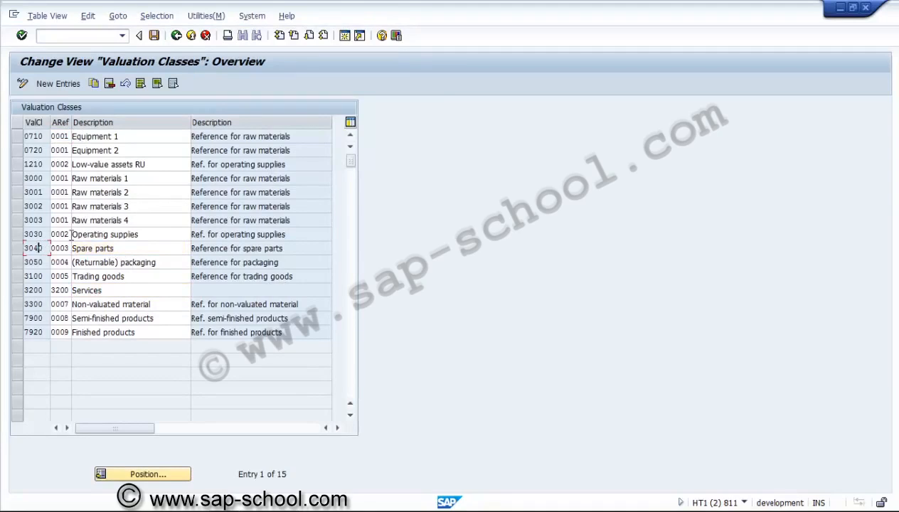
{"action": "left_click", "coordinate": [140, 251]}
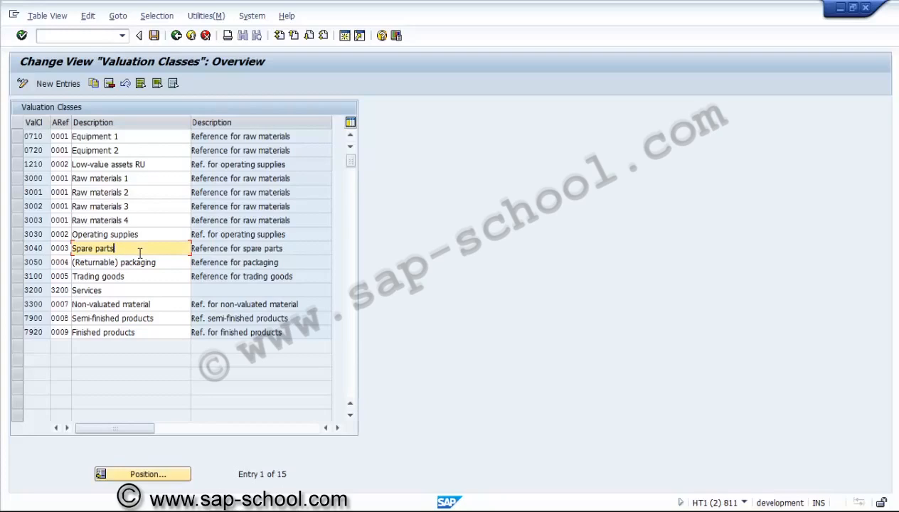
{"action": "left_click", "coordinate": [177, 35]}
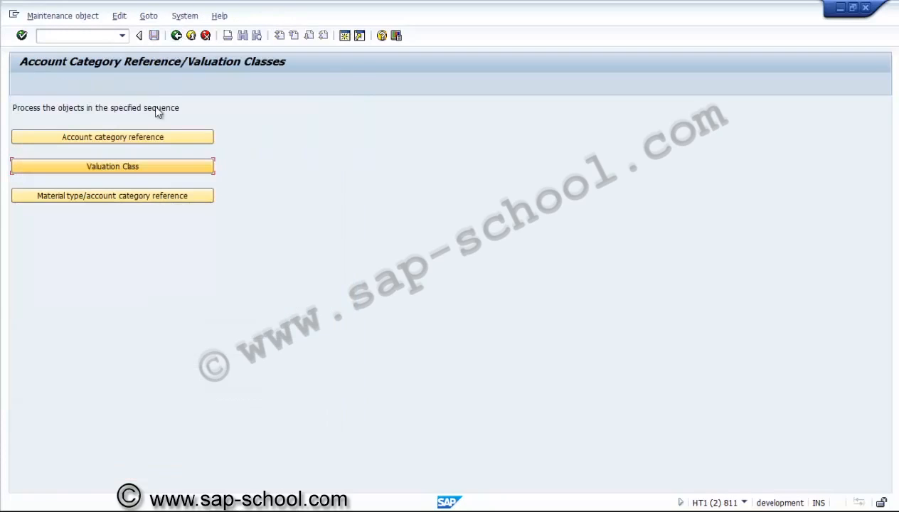
Step: Look through the account category references assigned to the material types, such as Material Planning Object and Operating supplies, and leave the overview
{"action": "left_click", "coordinate": [116, 201]}
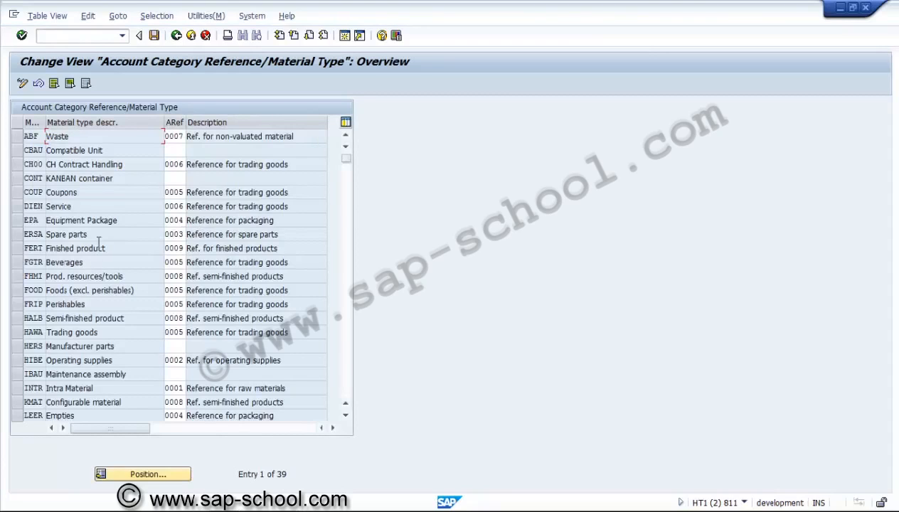
{"action": "left_click", "coordinate": [348, 388]}
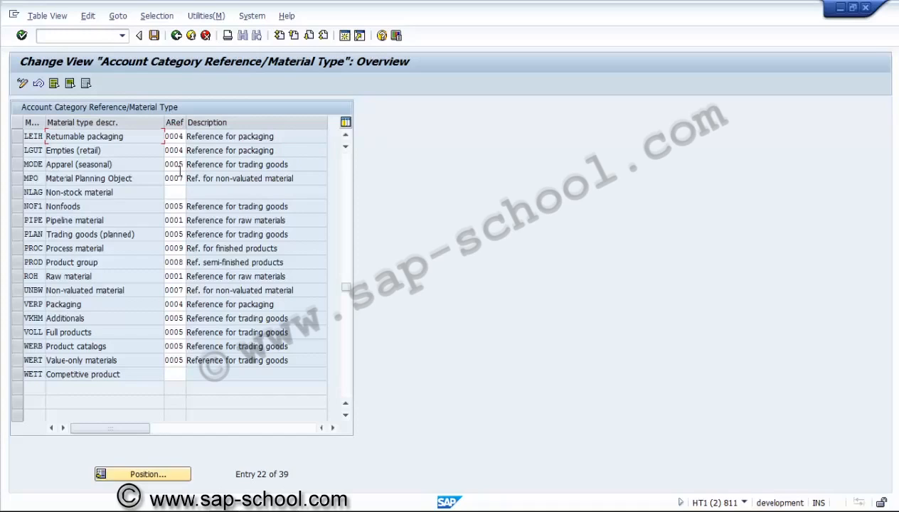
{"action": "left_click", "coordinate": [180, 177]}
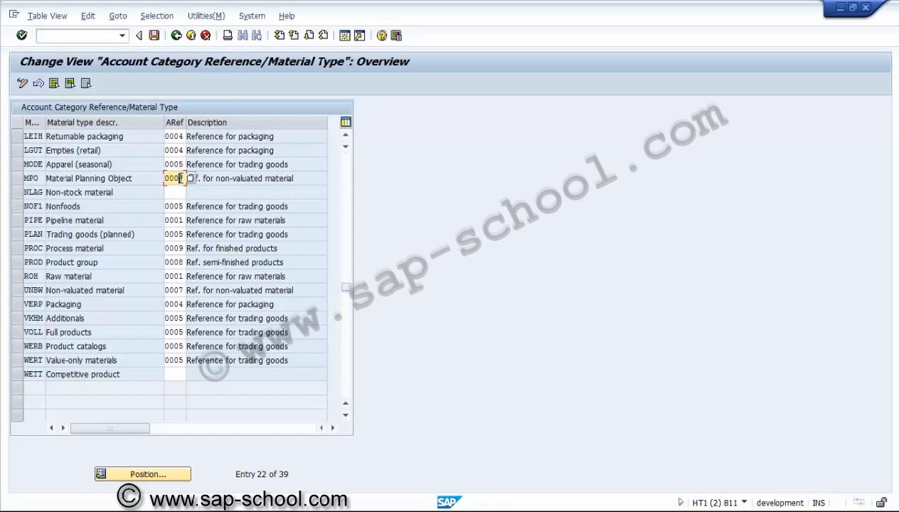
{"action": "double_click", "coordinate": [347, 136]}
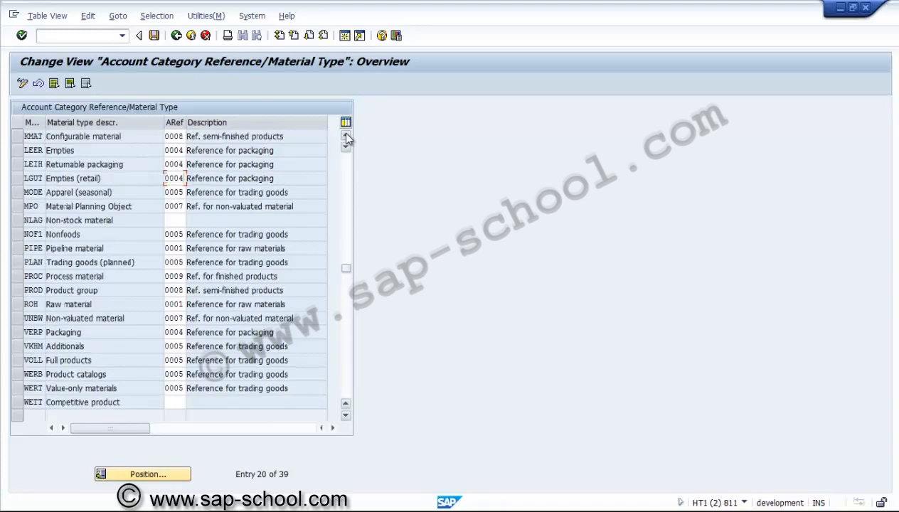
{"action": "double_click", "coordinate": [347, 137]}
{"action": "double_click", "coordinate": [346, 136]}
{"action": "left_click", "coordinate": [346, 136]}
{"action": "double_click", "coordinate": [346, 135]}
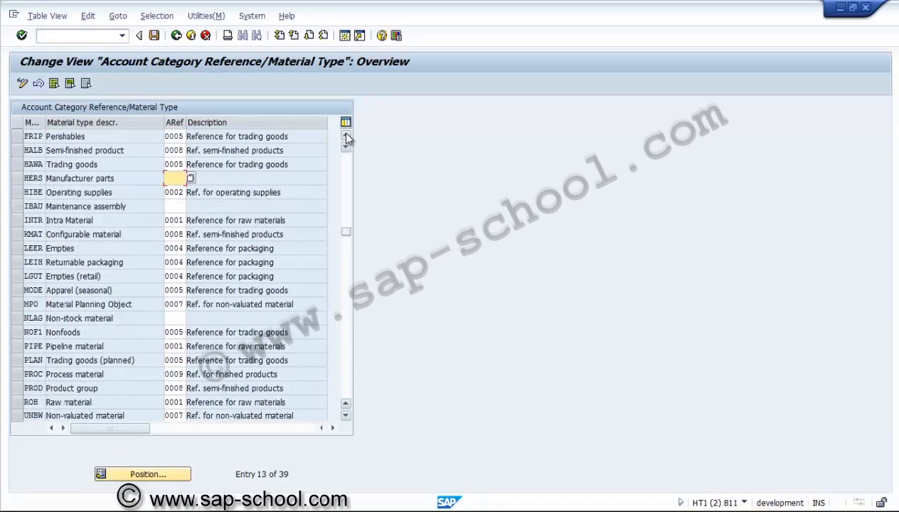
{"action": "double_click", "coordinate": [346, 136]}
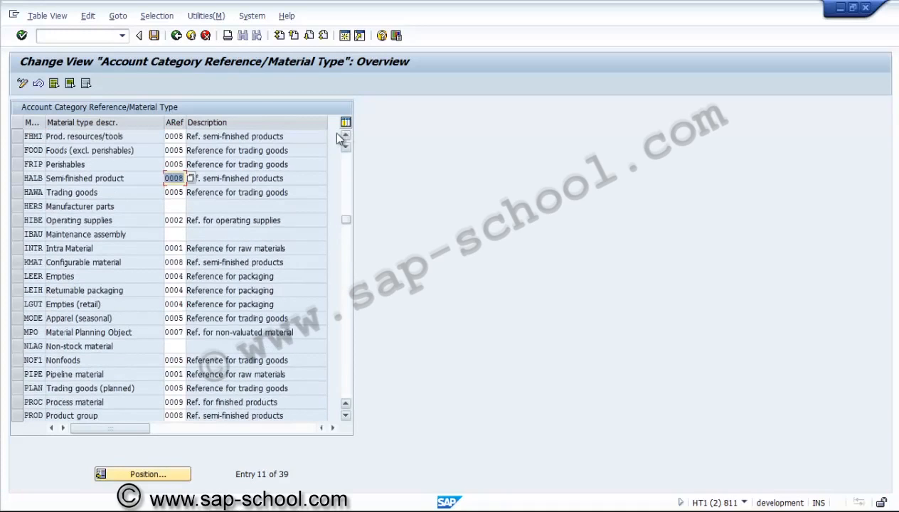
{"action": "left_click", "coordinate": [37, 206]}
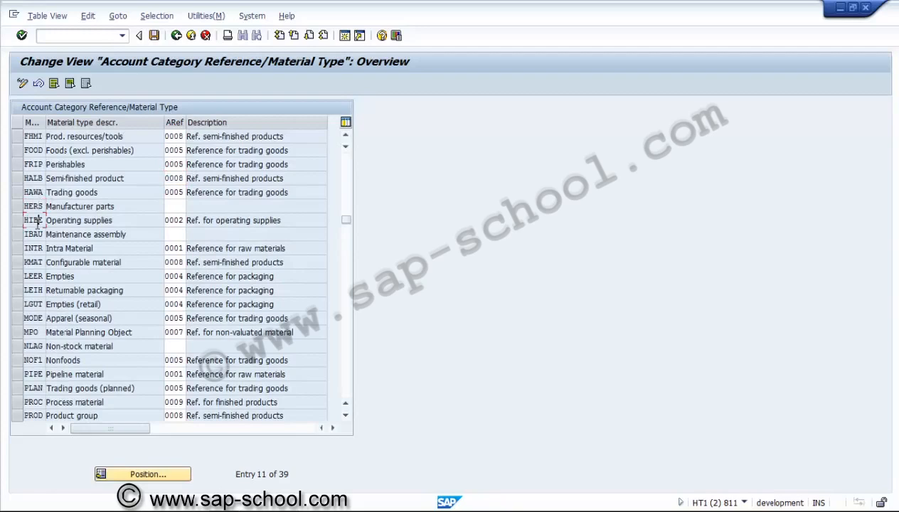
{"action": "left_click", "coordinate": [175, 35]}
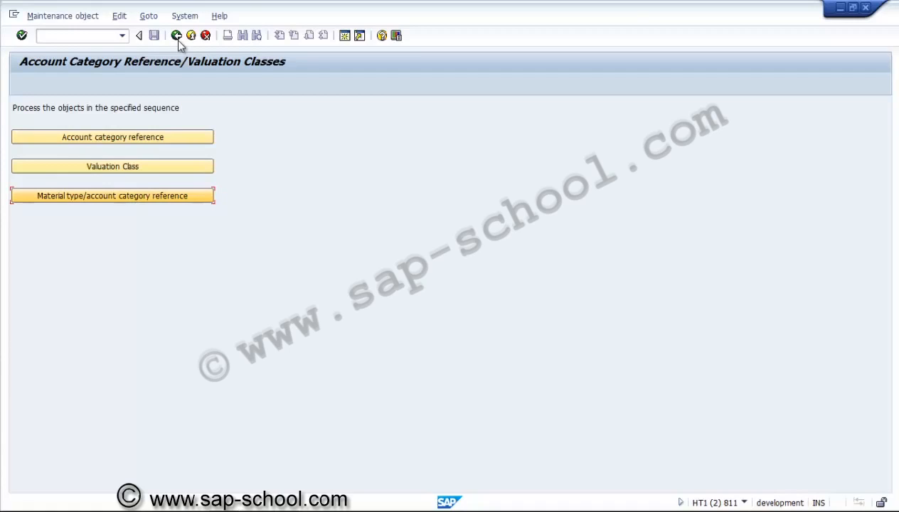
Step: Return to the implementation guide and collapse the Valuation and Account Assignment, Materials Management and Project System nodes
{"action": "left_click", "coordinate": [178, 38]}
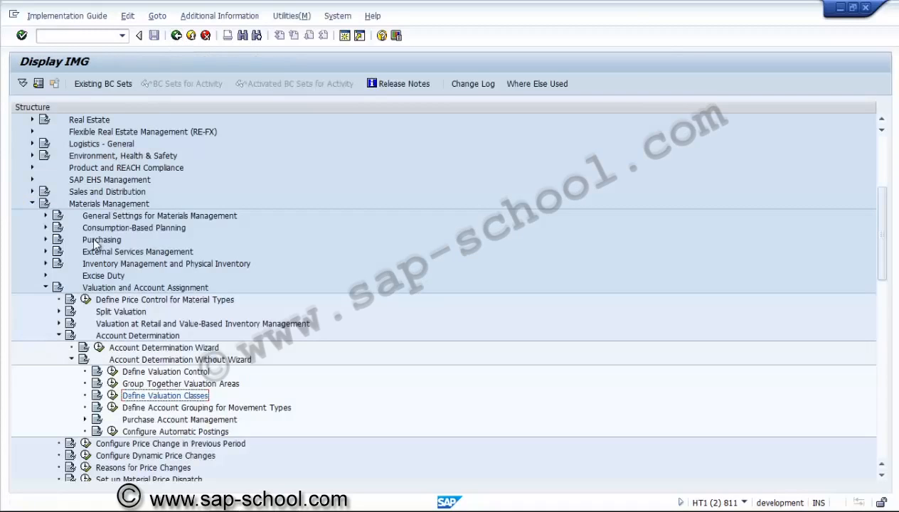
{"action": "left_click", "coordinate": [45, 287]}
{"action": "left_click", "coordinate": [32, 203]}
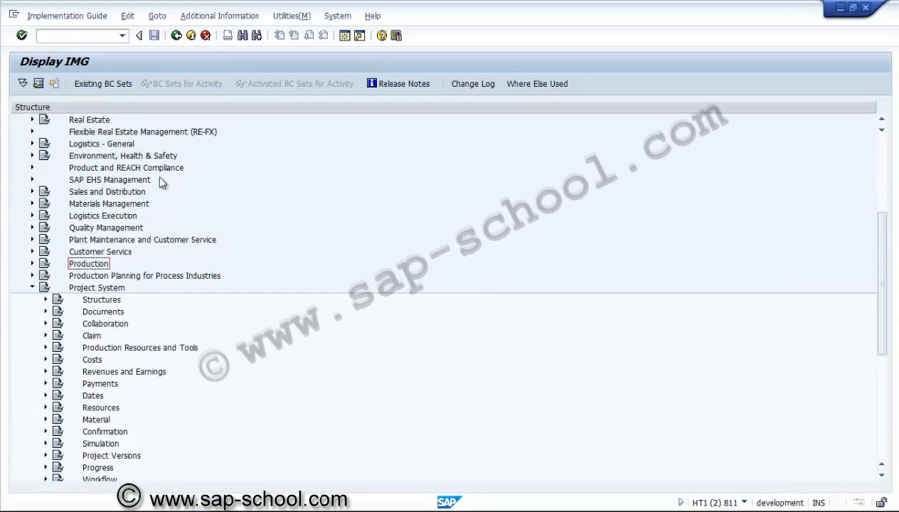
{"action": "left_click", "coordinate": [32, 287]}
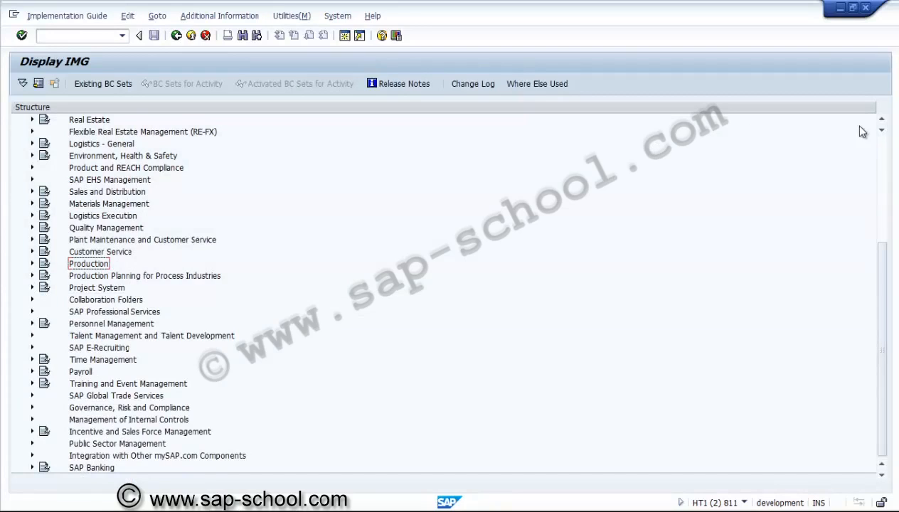
Step: Expand Financial Accounting and its Financial Accounting Global Settings node in the implementation guide
{"action": "left_click", "coordinate": [882, 121]}
{"action": "left_click", "coordinate": [882, 120]}
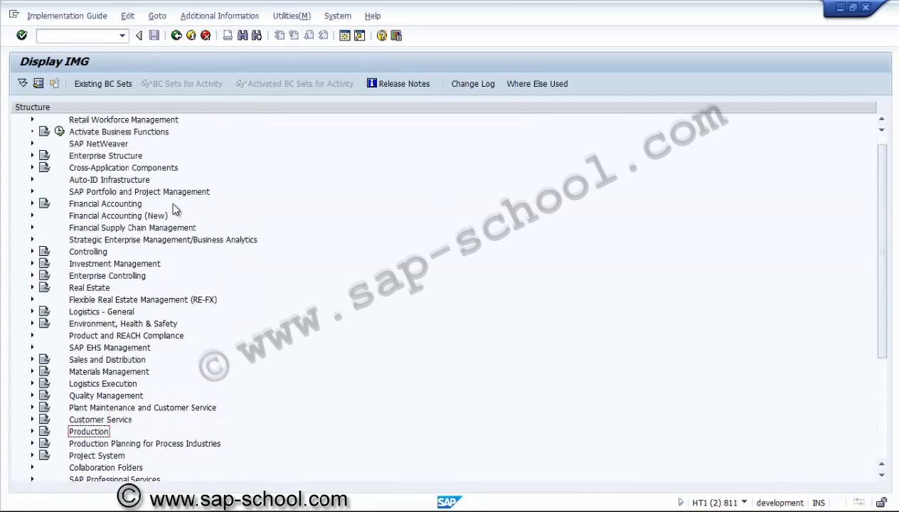
{"action": "left_click", "coordinate": [32, 204]}
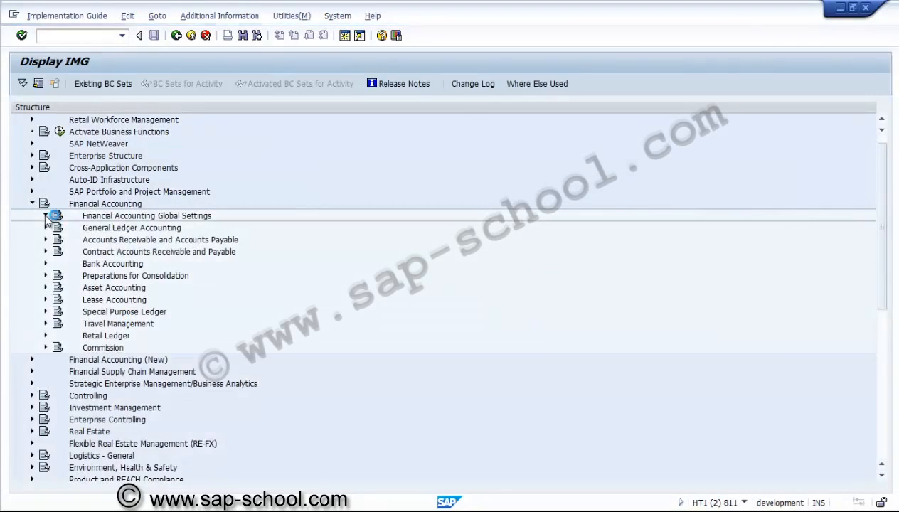
{"action": "left_click", "coordinate": [46, 217]}
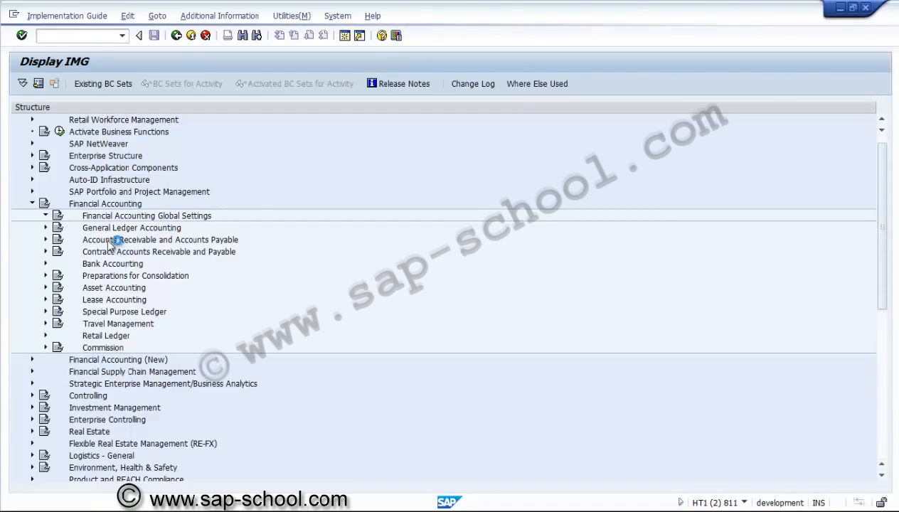
{"action": "double_click", "coordinate": [101, 217]}
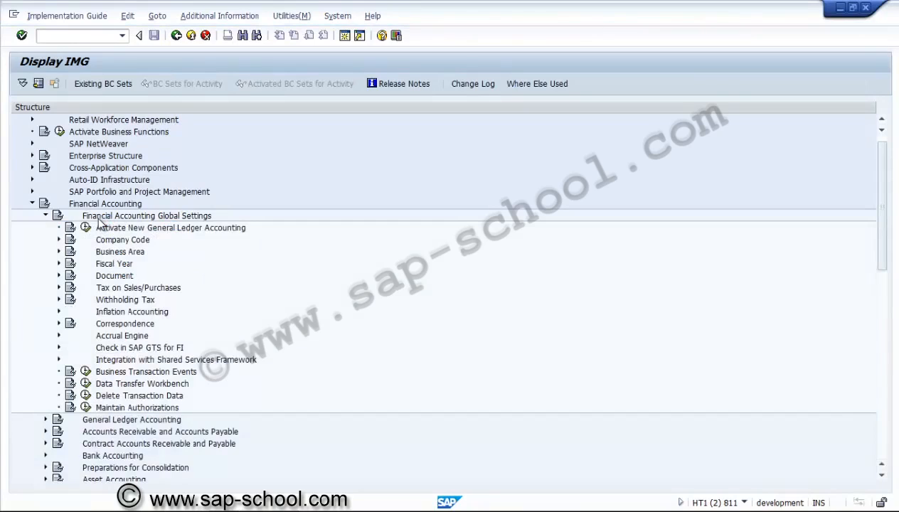
Step: Expand Document and its Document Header node under Financial Accounting Global Settings and open the Define Document Types activity
{"action": "left_click", "coordinate": [59, 276]}
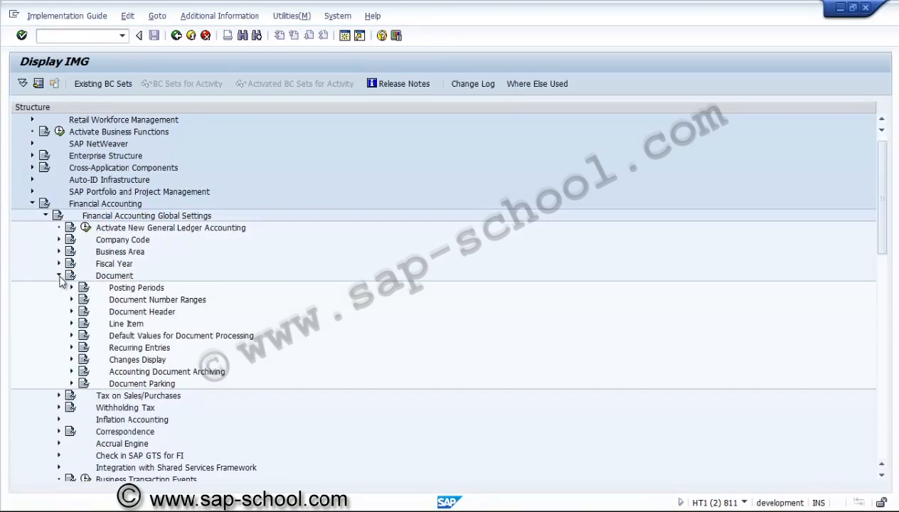
{"action": "left_click", "coordinate": [72, 313]}
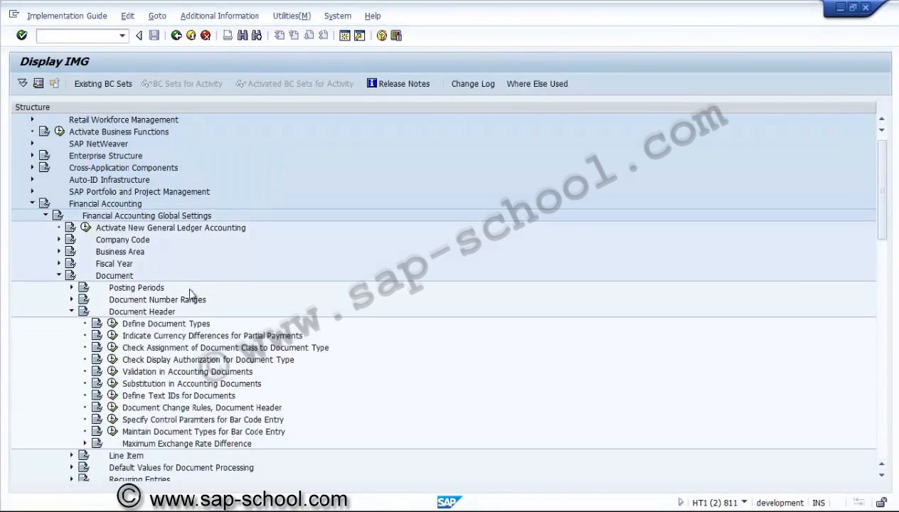
{"action": "left_click", "coordinate": [112, 324]}
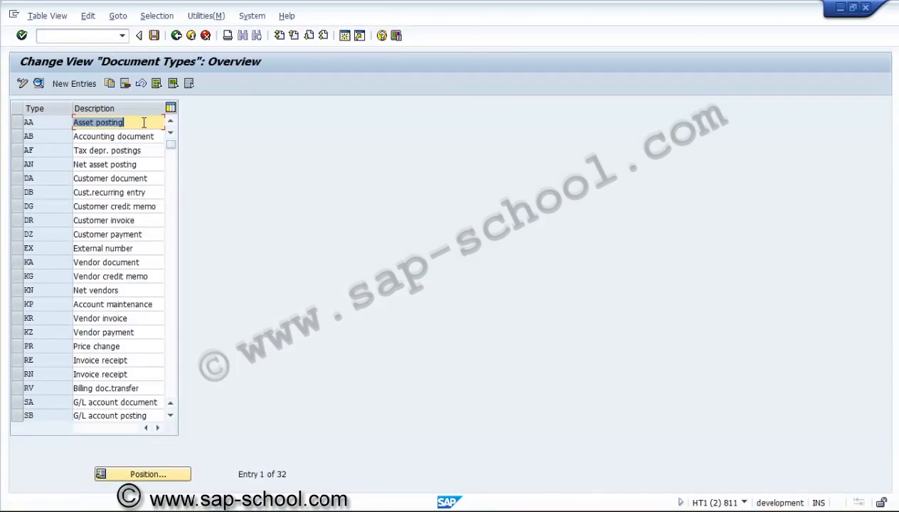
Step: Review the detail settings of document type AA (Asset posting) and return to the implementation guide
{"action": "left_click", "coordinate": [144, 123]}
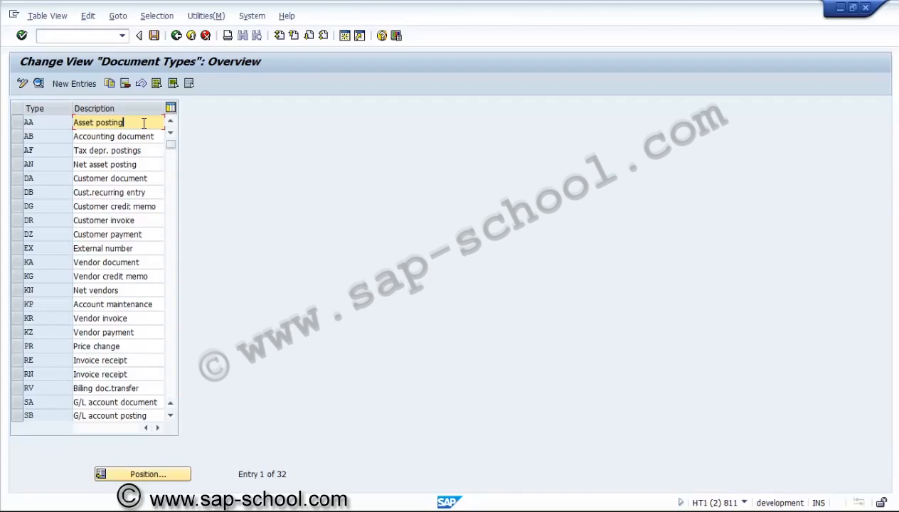
{"action": "left_click", "coordinate": [113, 123]}
{"action": "left_click", "coordinate": [18, 122]}
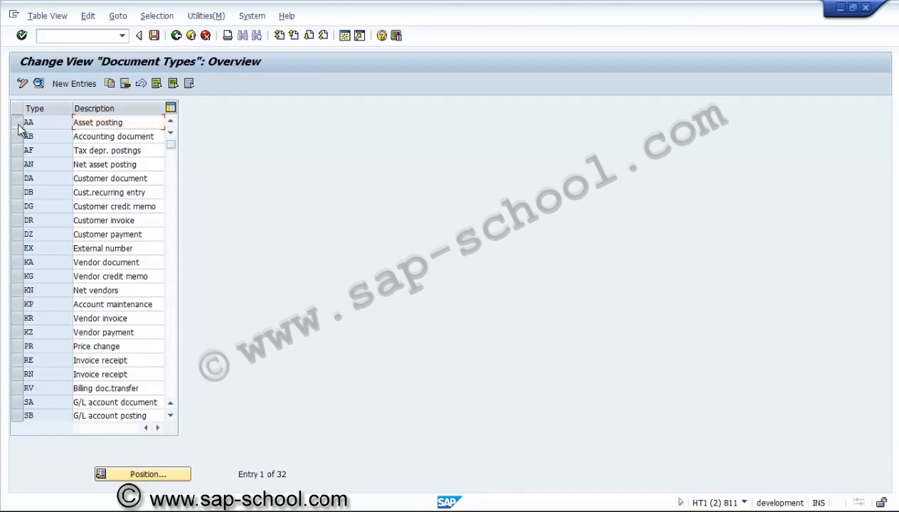
{"action": "left_click", "coordinate": [39, 84]}
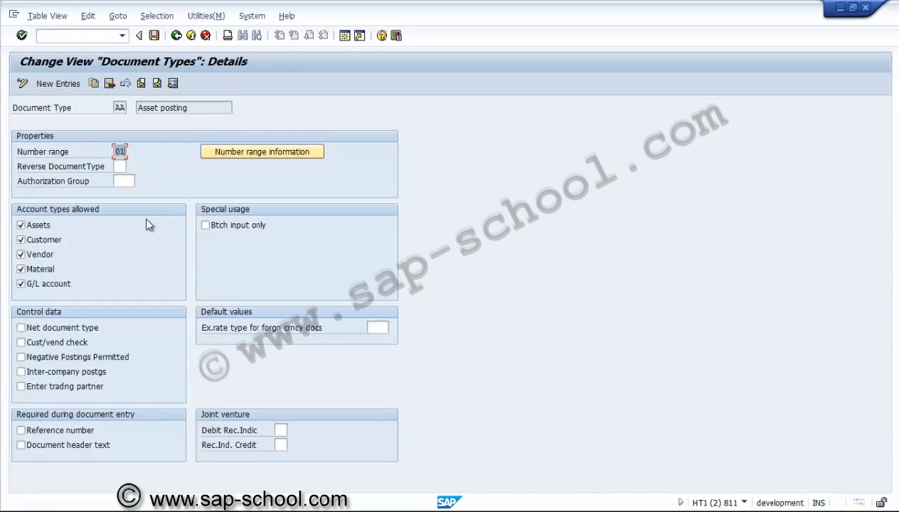
{"action": "left_click", "coordinate": [176, 35]}
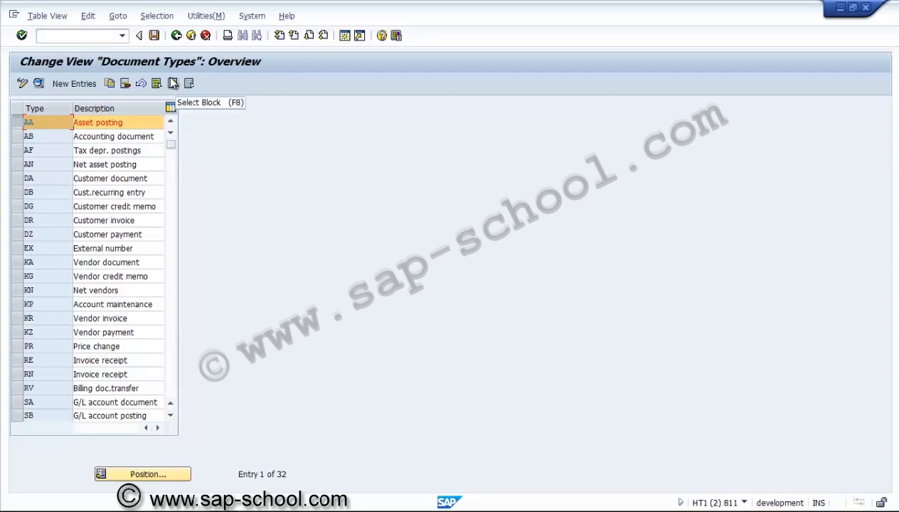
{"action": "left_click", "coordinate": [177, 35]}
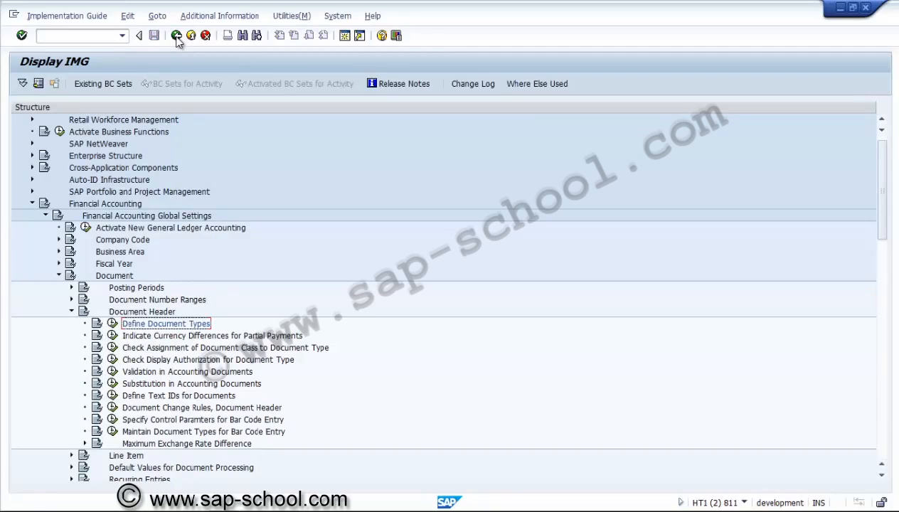
Step: Collapse the Document Header, Document, Financial Accounting Global Settings and Financial Accounting nodes
{"action": "left_click", "coordinate": [71, 311]}
{"action": "left_click", "coordinate": [59, 275]}
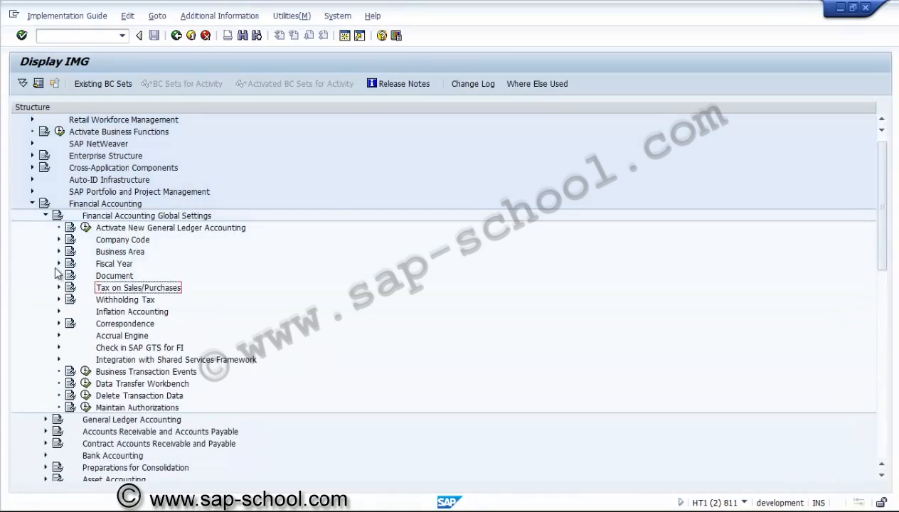
{"action": "left_click", "coordinate": [45, 216]}
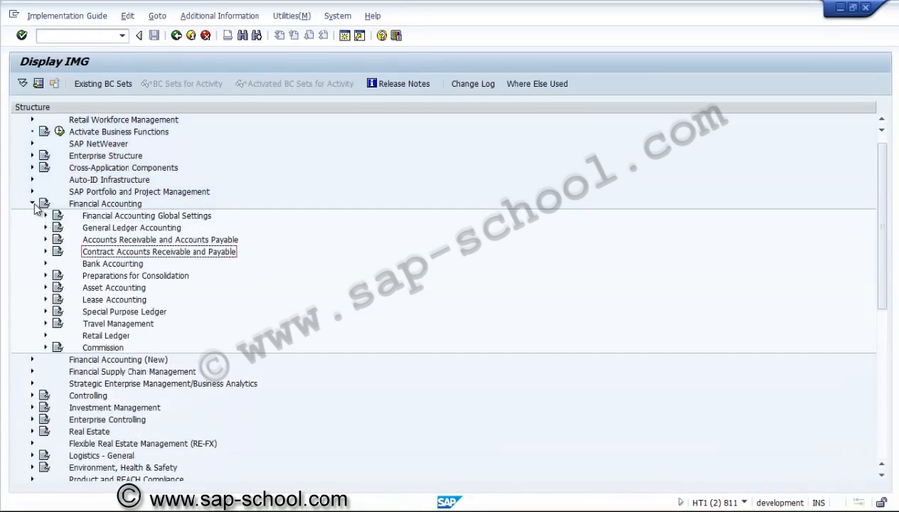
{"action": "left_click", "coordinate": [32, 204]}
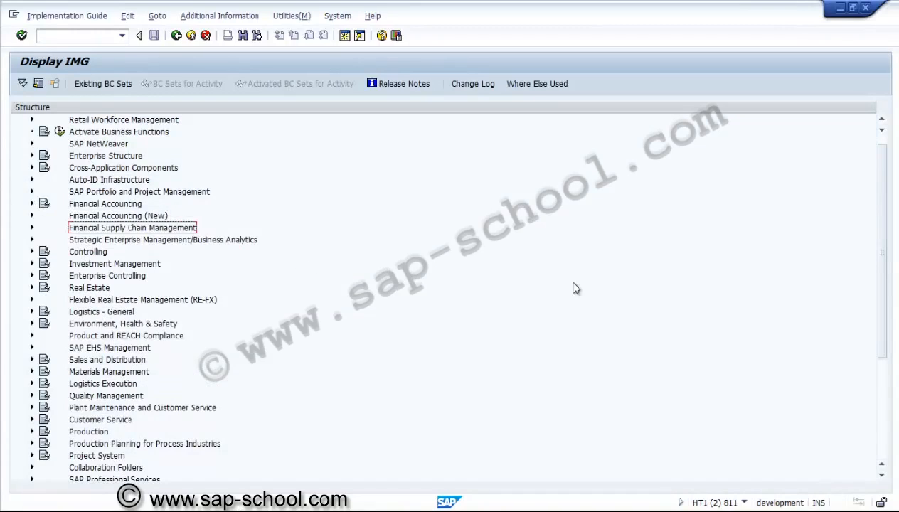
Step: Expand Costs under Project System, collapse its Planned Costs node and open the Create CO Versions activity
{"action": "left_click", "coordinate": [32, 455]}
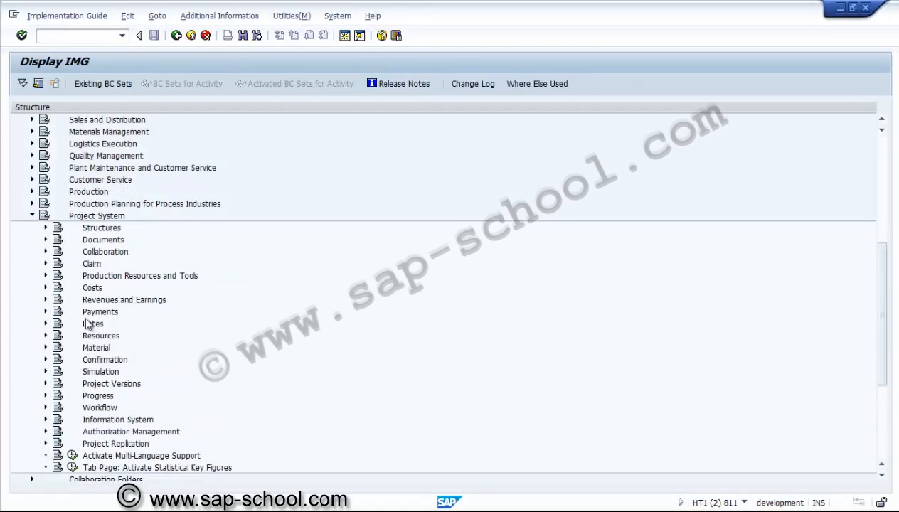
{"action": "left_click", "coordinate": [46, 288]}
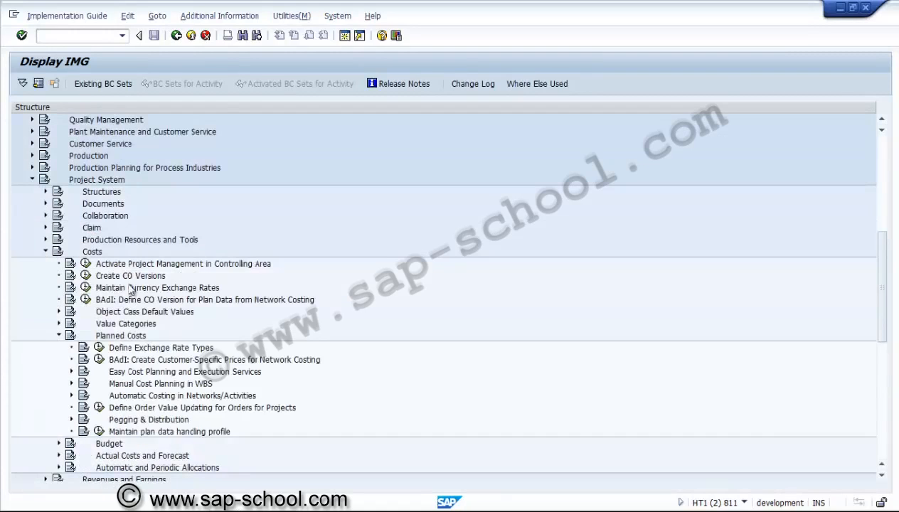
{"action": "left_click", "coordinate": [59, 335]}
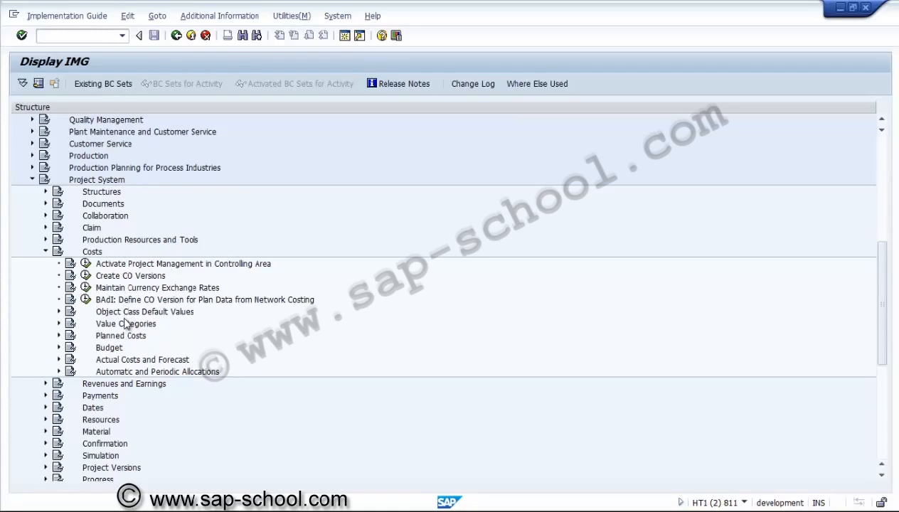
{"action": "left_click", "coordinate": [110, 278]}
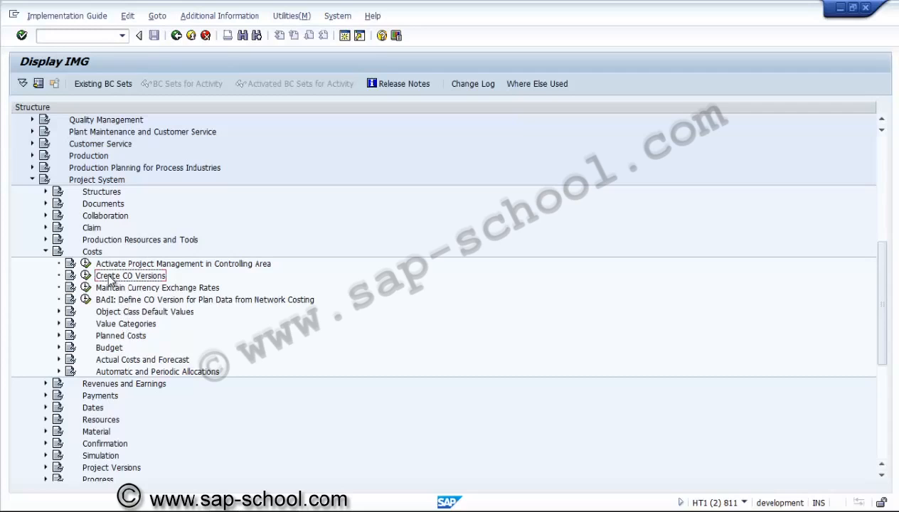
{"action": "left_click", "coordinate": [85, 275]}
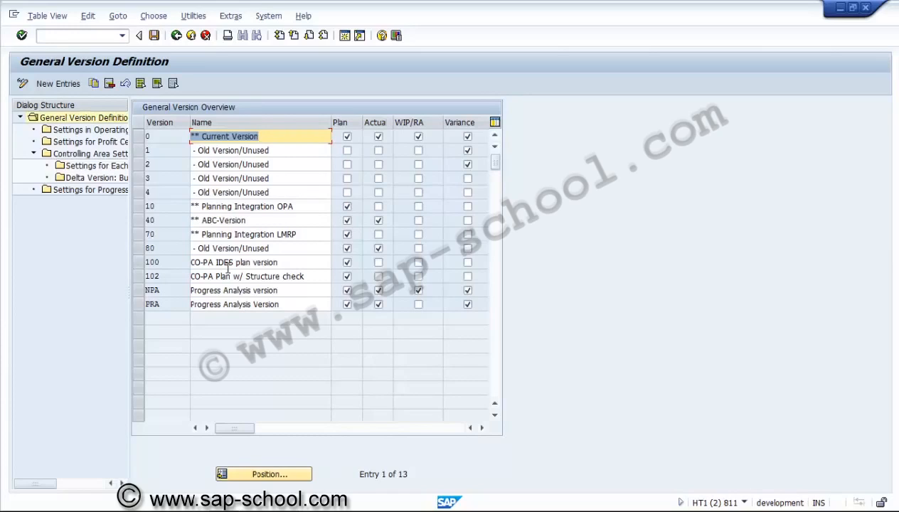
Step: Clear the Plan indicator of version NPA (Progress Analysis version) and save the change to one of the user's own customizing requests
{"action": "left_click", "coordinate": [347, 290]}
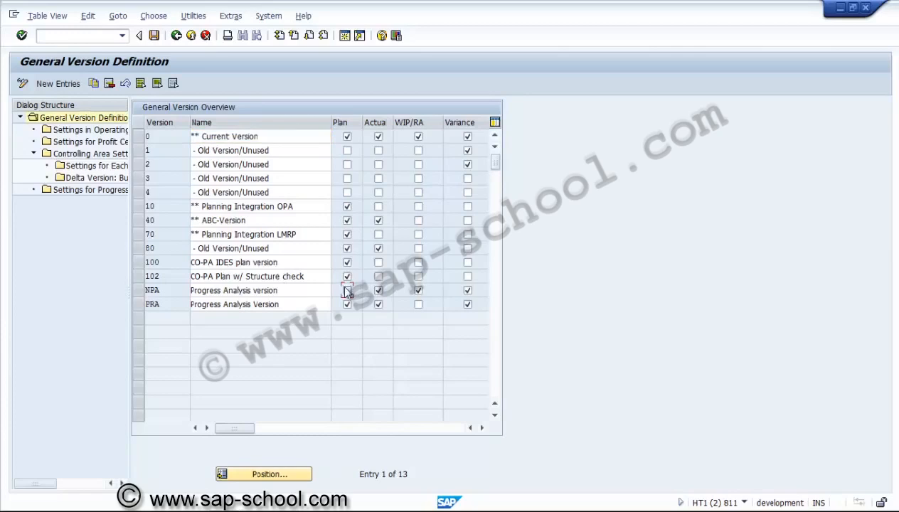
{"action": "left_click", "coordinate": [156, 37]}
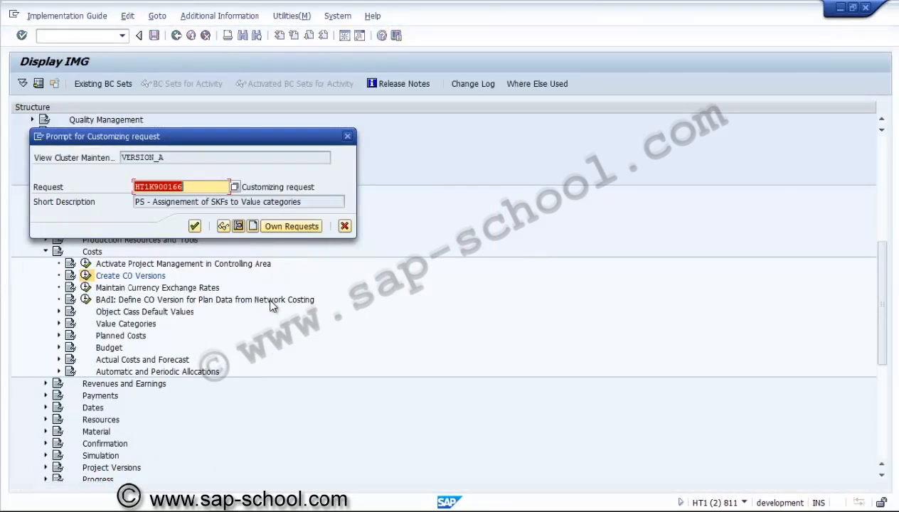
{"action": "left_click", "coordinate": [277, 227]}
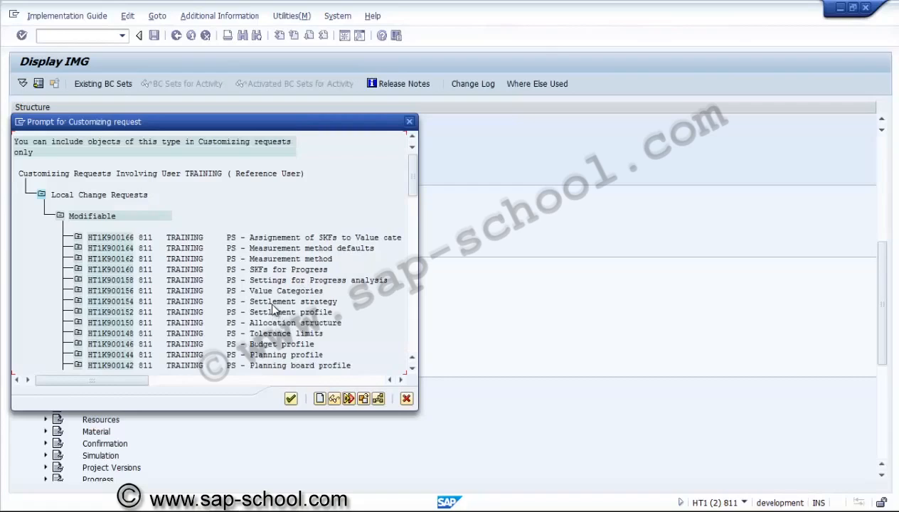
{"action": "left_click", "coordinate": [272, 303]}
{"action": "left_click", "coordinate": [412, 370]}
{"action": "left_click", "coordinate": [412, 369]}
{"action": "left_click", "coordinate": [413, 369]}
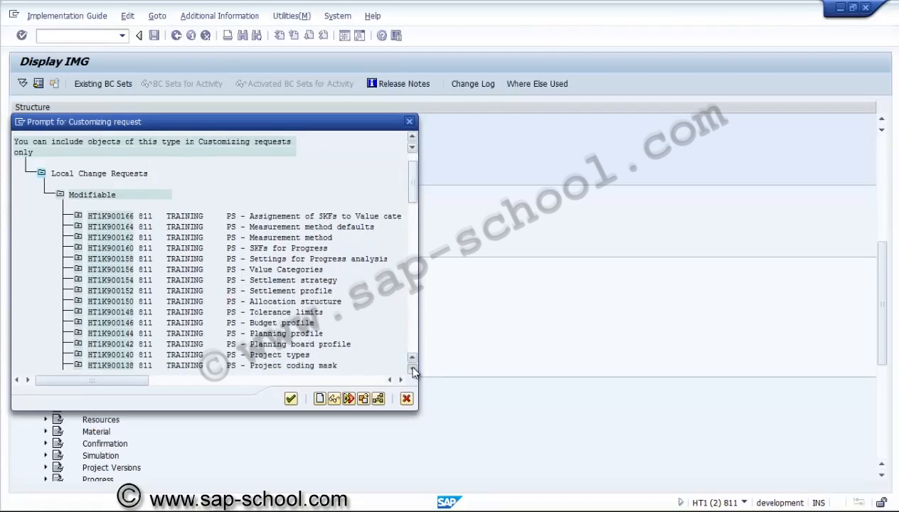
{"action": "left_click", "coordinate": [413, 369]}
{"action": "left_click", "coordinate": [413, 369]}
{"action": "left_click", "coordinate": [413, 369]}
{"action": "left_click", "coordinate": [413, 369]}
{"action": "left_click", "coordinate": [413, 369]}
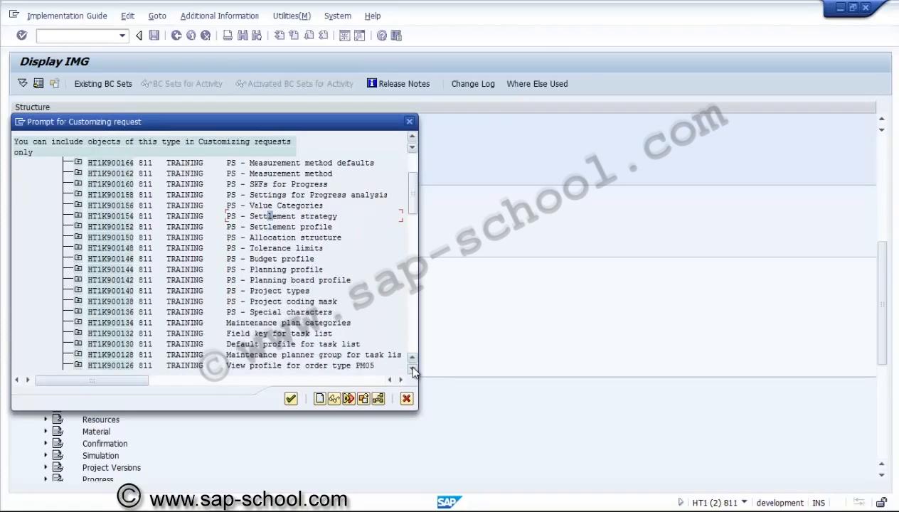
{"action": "left_click", "coordinate": [311, 282]}
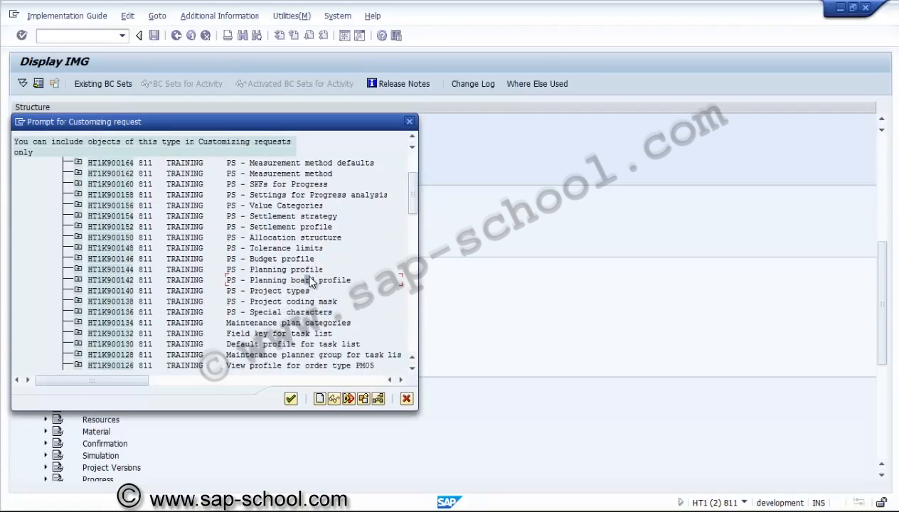
{"action": "left_click", "coordinate": [299, 197]}
{"action": "double_click", "coordinate": [295, 184]}
{"action": "left_click", "coordinate": [194, 227]}
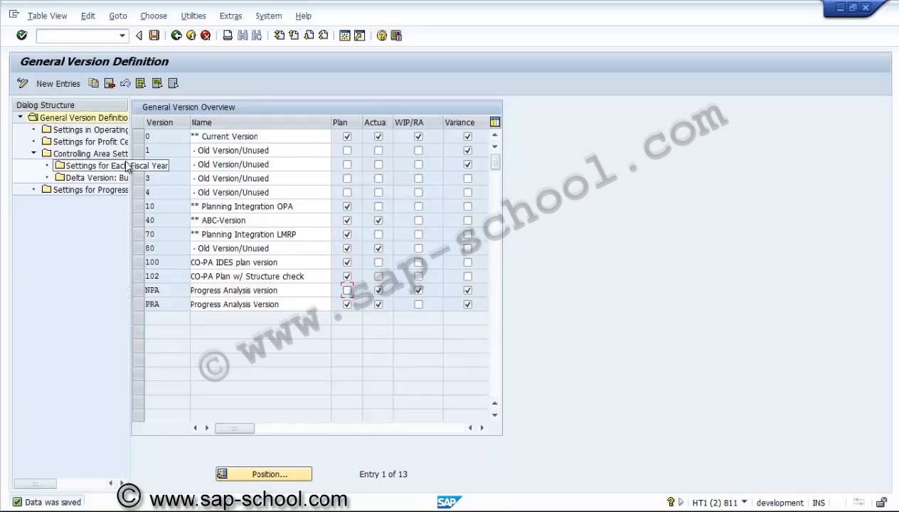
Step: Add a new CO version NBD named Budget Version with the Plan indicator enabled
{"action": "left_click", "coordinate": [73, 84]}
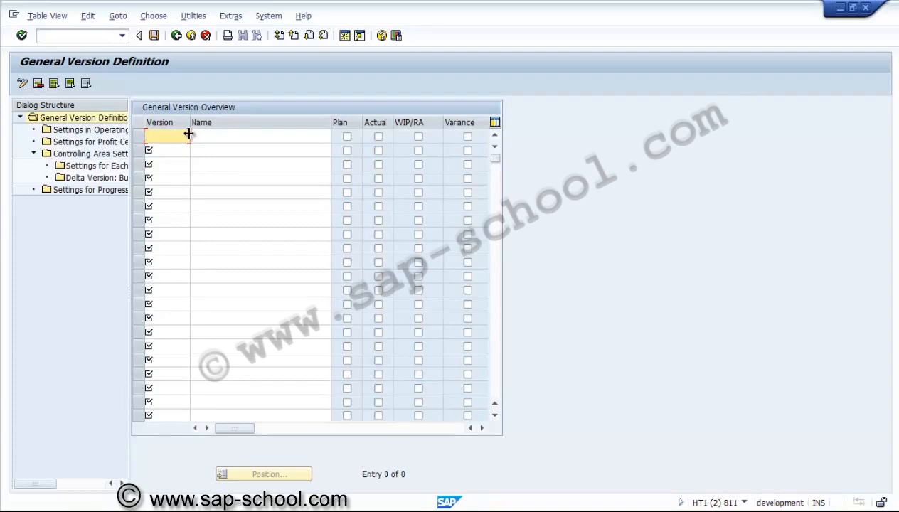
{"action": "type", "text": "NBD"}
{"action": "key", "text": "Tab"}
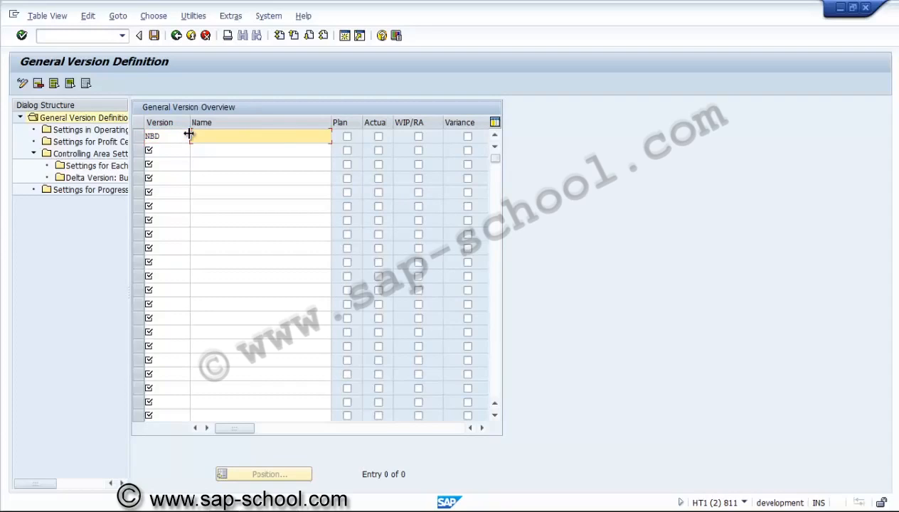
{"action": "type", "text": "Budget Version"}
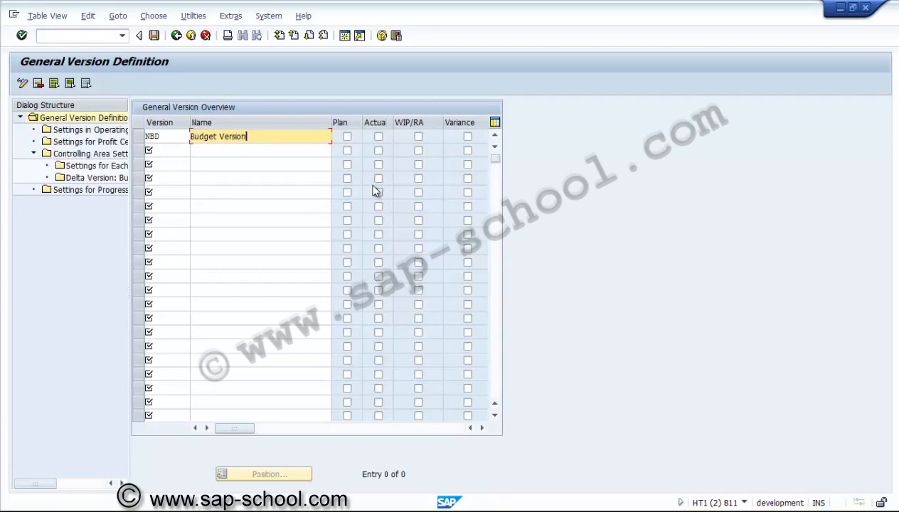
{"action": "left_click", "coordinate": [348, 137]}
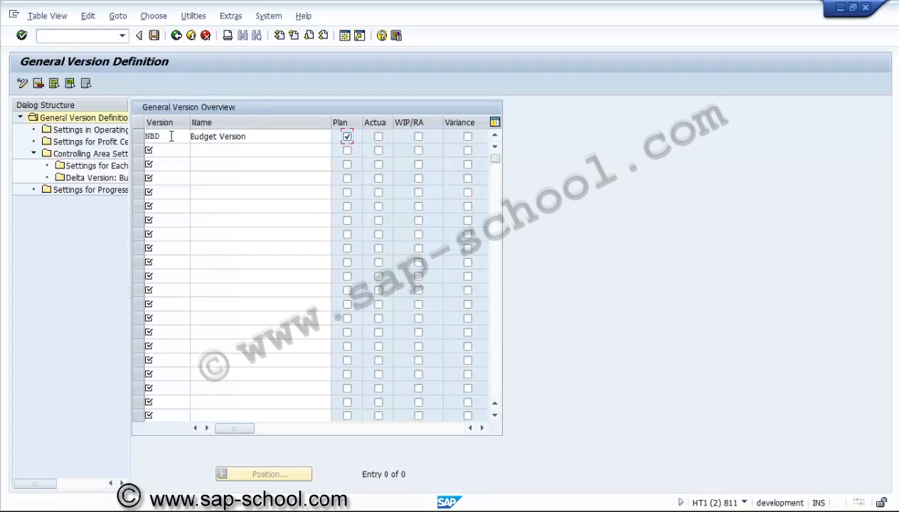
Step: Try to open the fiscal year settings of version NBD for controlling area US01, and open the version's controlling area settings
{"action": "left_click", "coordinate": [138, 136]}
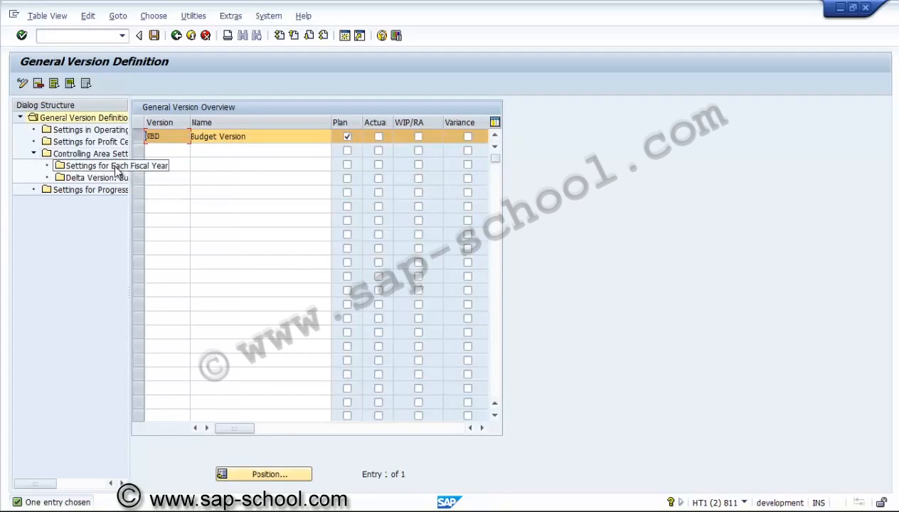
{"action": "double_click", "coordinate": [113, 164]}
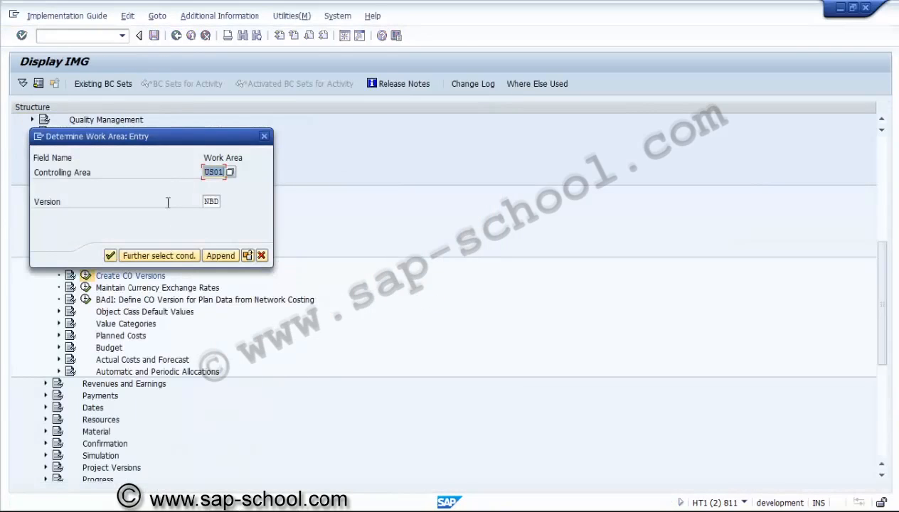
{"action": "left_click", "coordinate": [111, 255]}
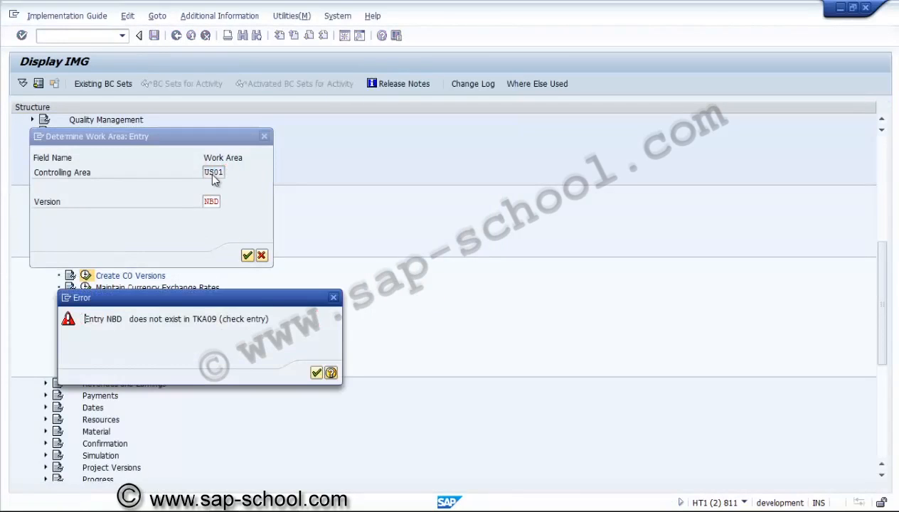
{"action": "key", "text": "Return"}
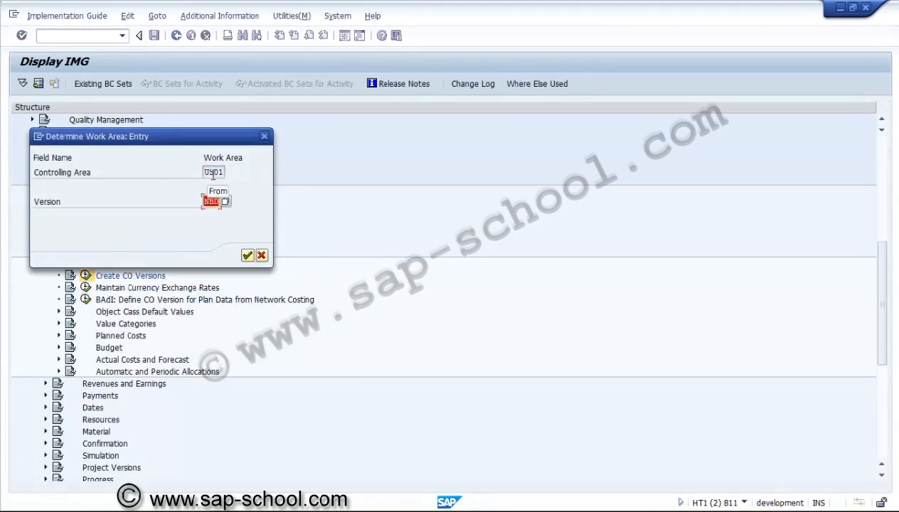
{"action": "left_click", "coordinate": [248, 256]}
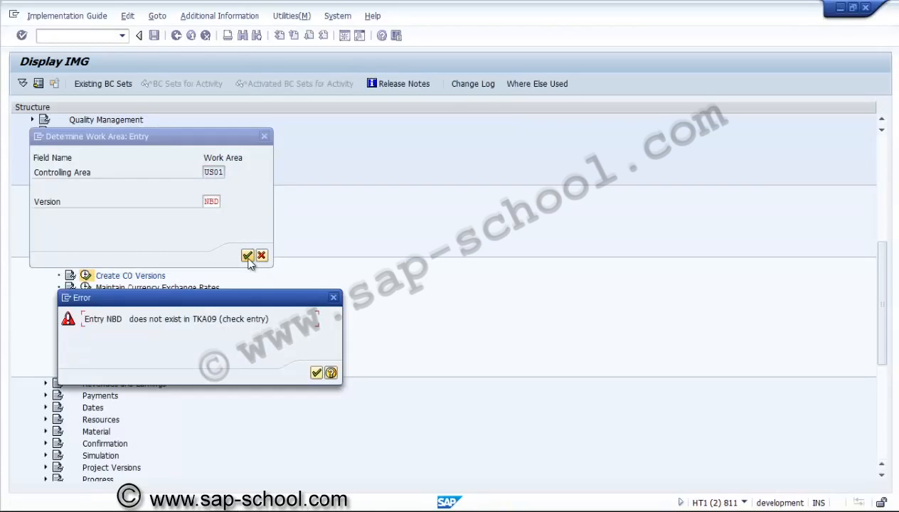
{"action": "left_click", "coordinate": [317, 373]}
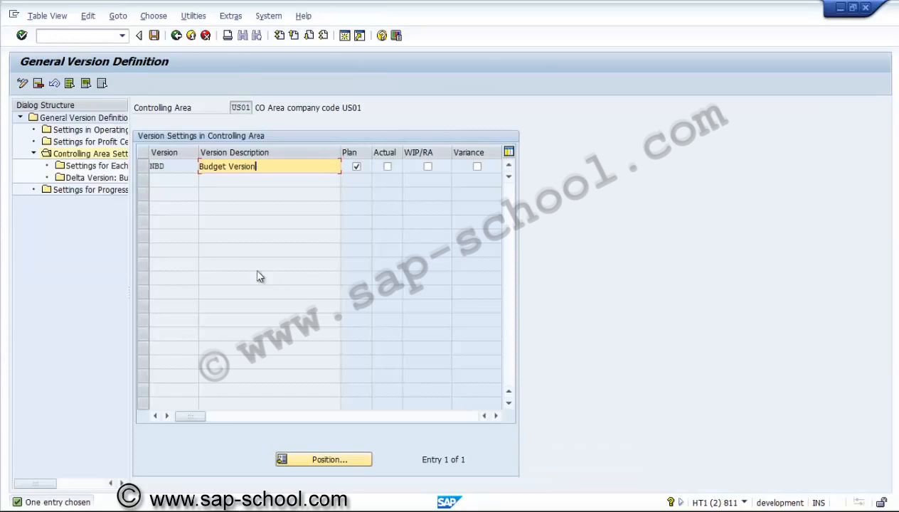
Step: Add a fiscal year 2014 entry to the settings of version NBD, with Integrated Planning and Copying Allowed enabled
{"action": "left_click", "coordinate": [144, 167]}
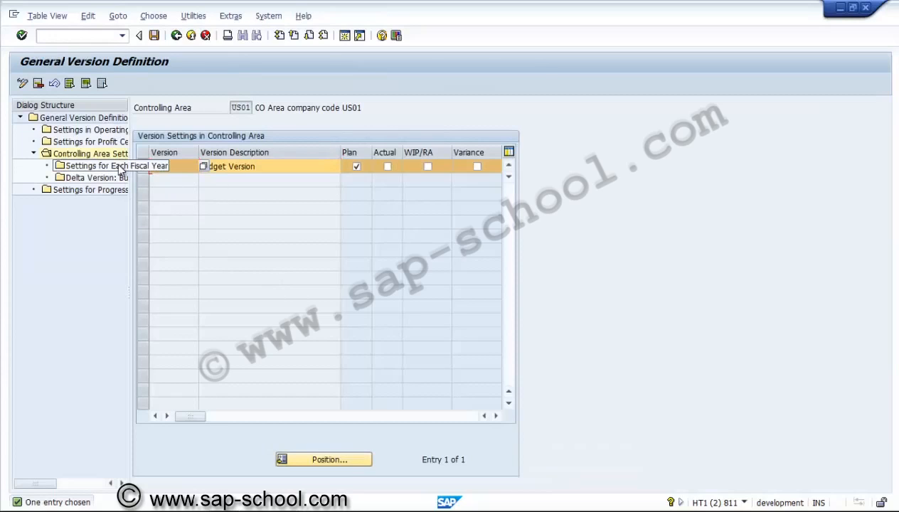
{"action": "double_click", "coordinate": [117, 164]}
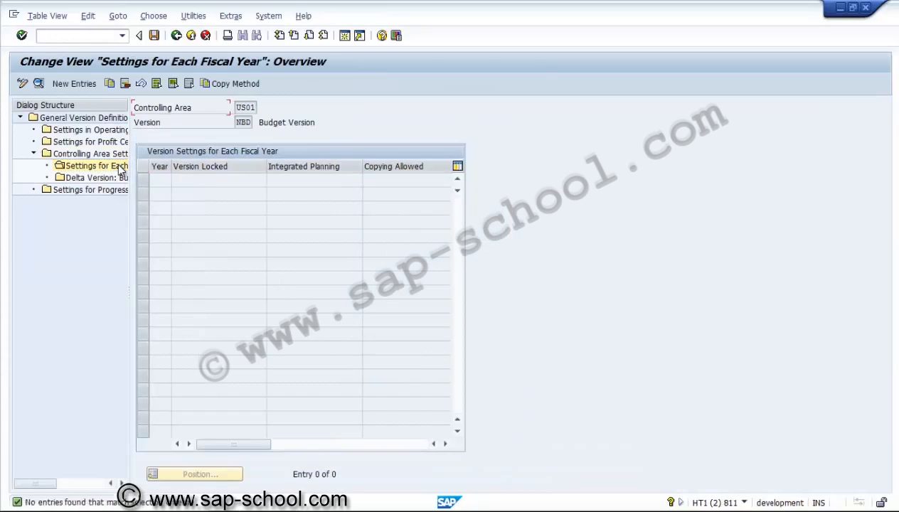
{"action": "left_click", "coordinate": [90, 86]}
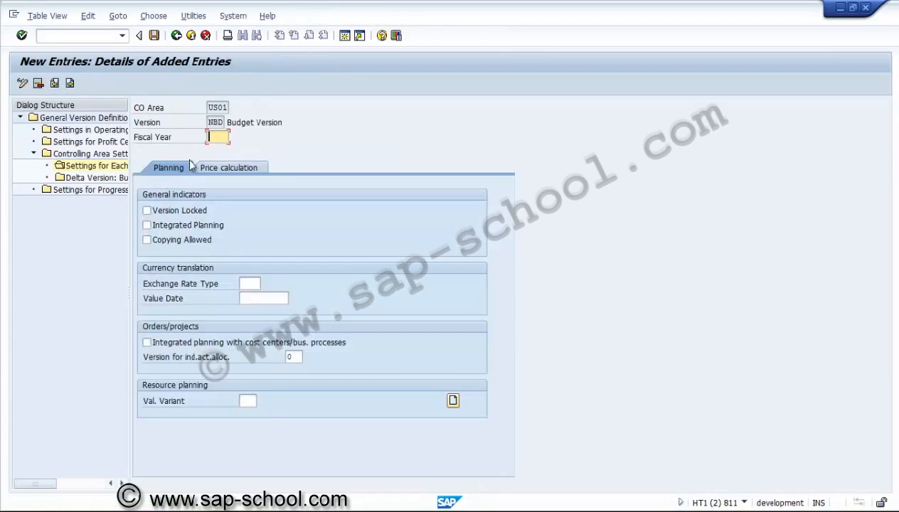
{"action": "type", "text": "2014"}
{"action": "left_click", "coordinate": [183, 230]}
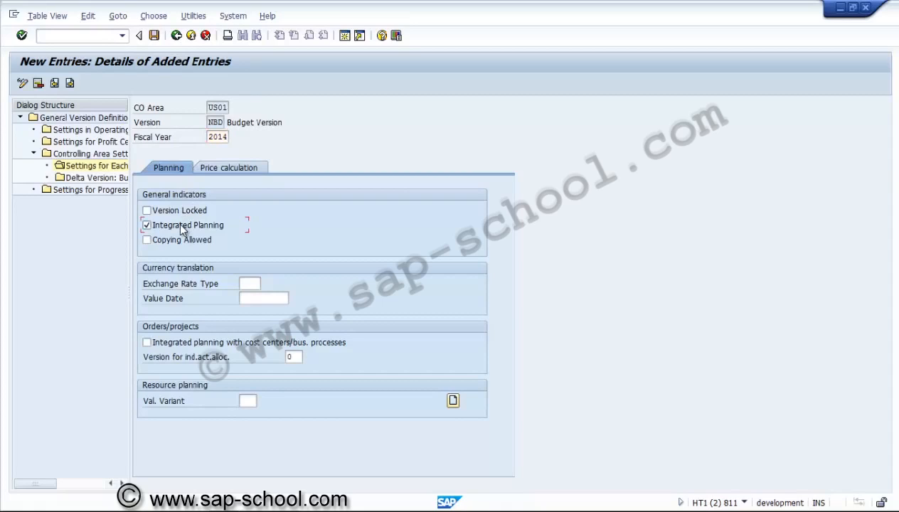
{"action": "left_click", "coordinate": [176, 240]}
Step: Set exchange rate type M, value date 01.01.2014 and valuation variant 100 for the 2014 entry
{"action": "left_click", "coordinate": [243, 283]}
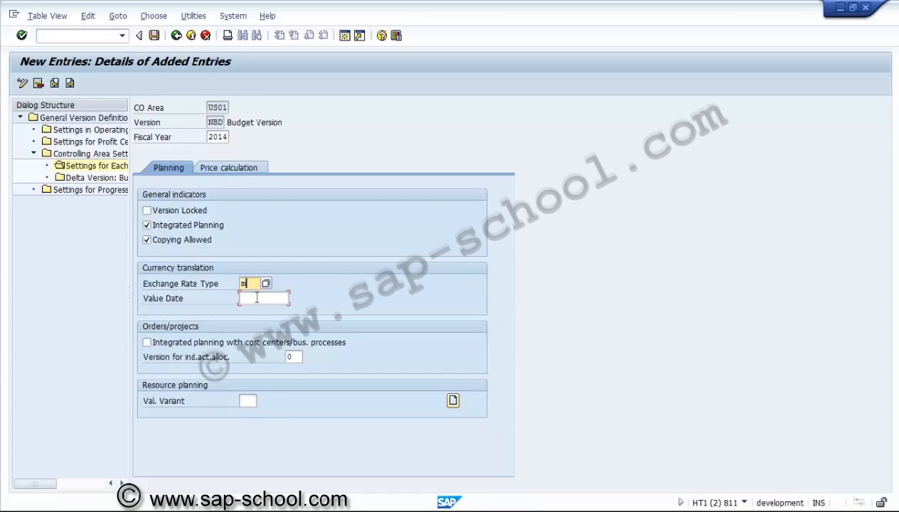
{"action": "left_click", "coordinate": [256, 298]}
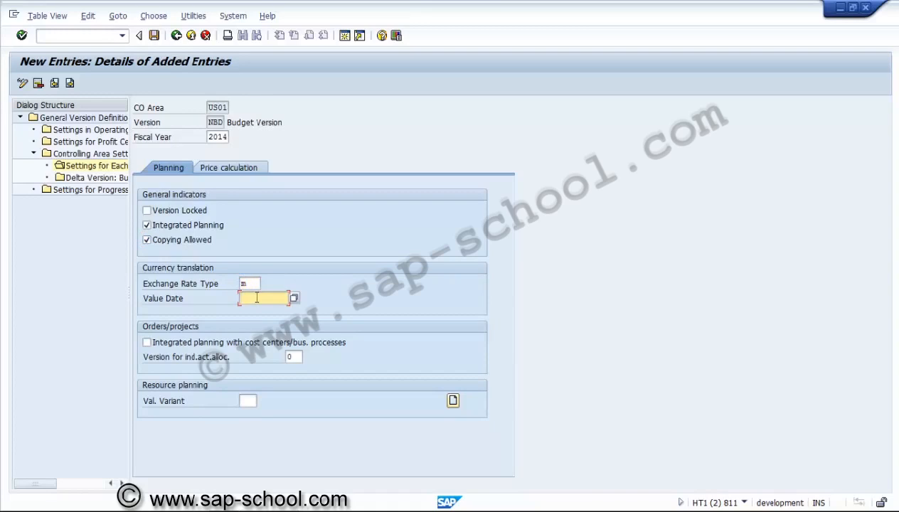
{"action": "type", "text": "01.01.2014"}
{"action": "left_click", "coordinate": [251, 403]}
{"action": "type", "text": "100"}
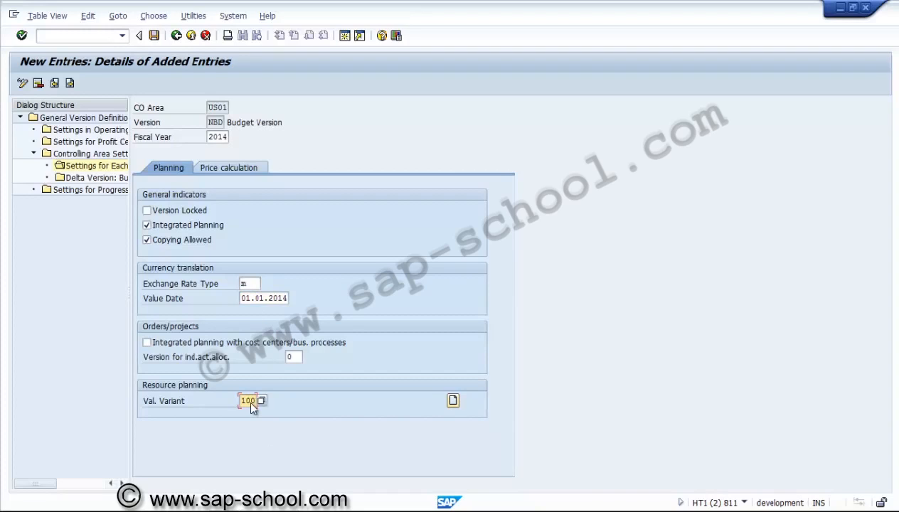
{"action": "key", "text": "Return"}
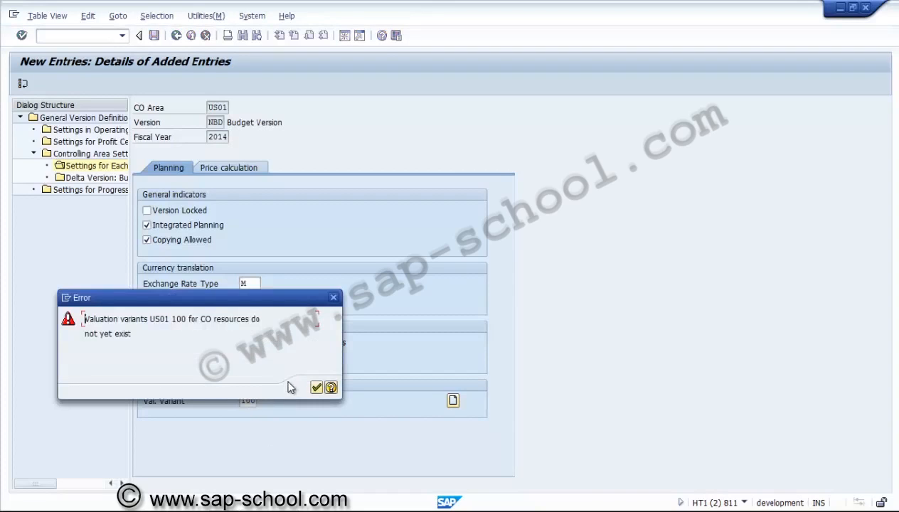
{"action": "left_click", "coordinate": [317, 387]}
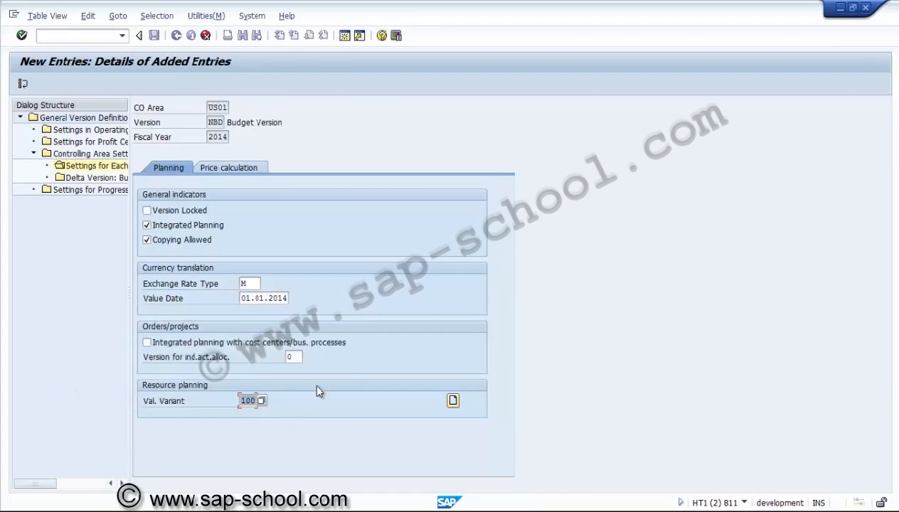
Step: Create valuation variant 100 for CO resources in controlling area US01 with the description Resource planning
{"action": "left_click", "coordinate": [453, 400]}
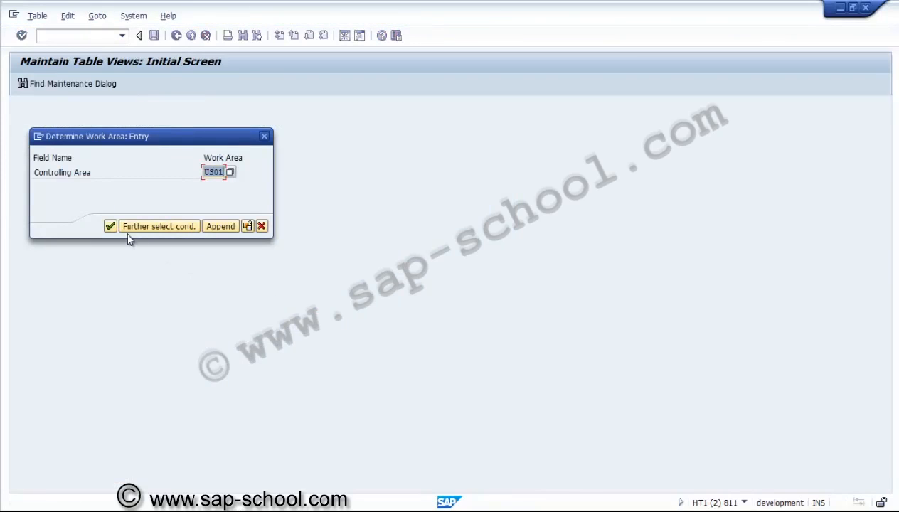
{"action": "left_click", "coordinate": [111, 225]}
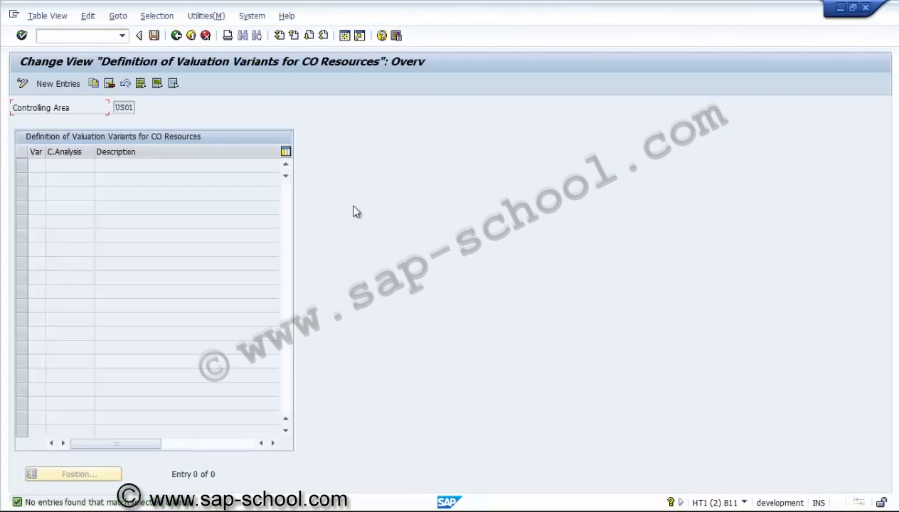
{"action": "left_click", "coordinate": [62, 84]}
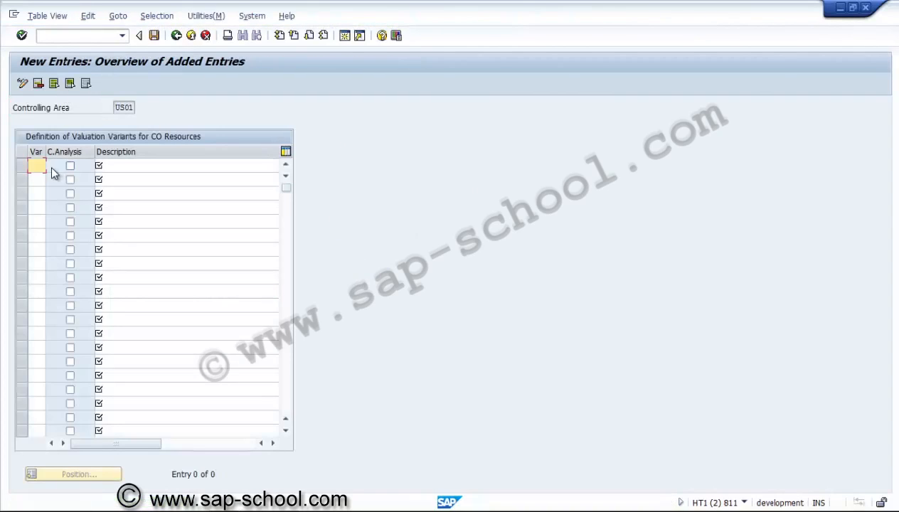
{"action": "type", "text": "100"}
{"action": "left_click", "coordinate": [129, 163]}
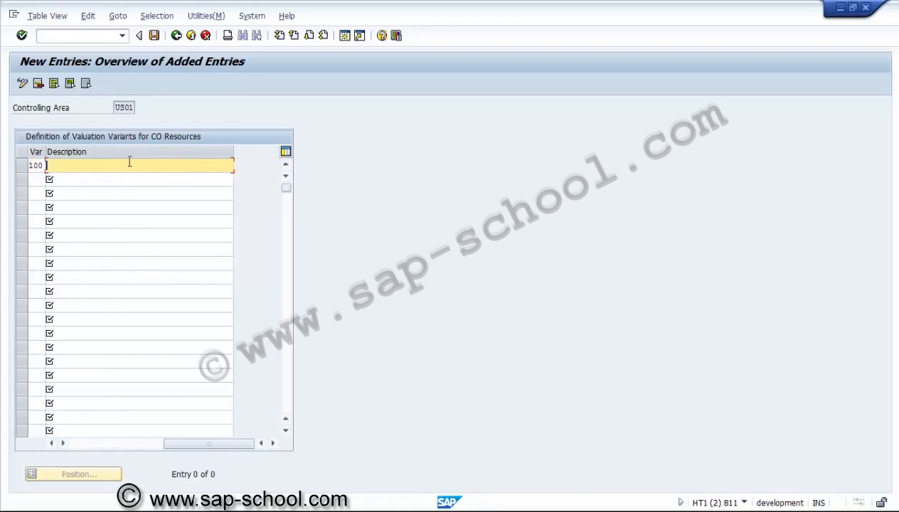
{"action": "type", "text": "Resource planning"}
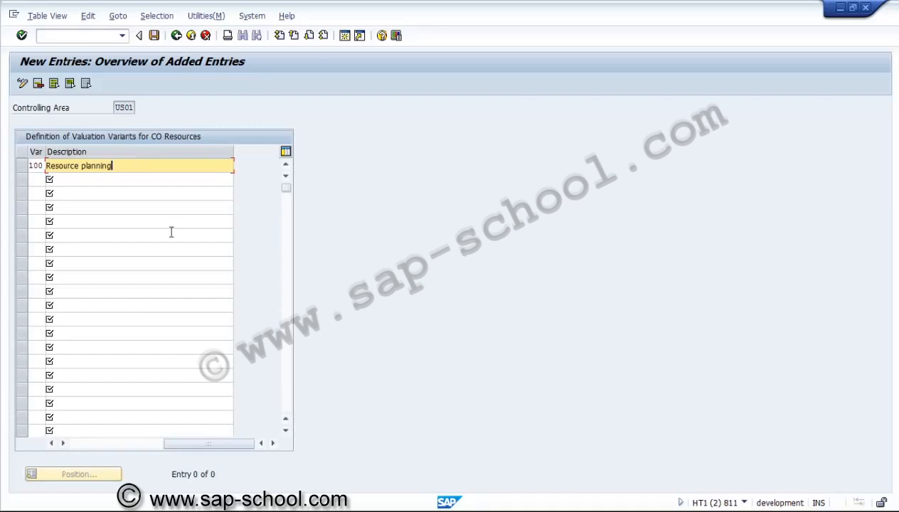
Step: Save the valuation variant to the proposed customizing request PS - SKFs for Progress and return to the fiscal year settings
{"action": "left_click", "coordinate": [100, 444]}
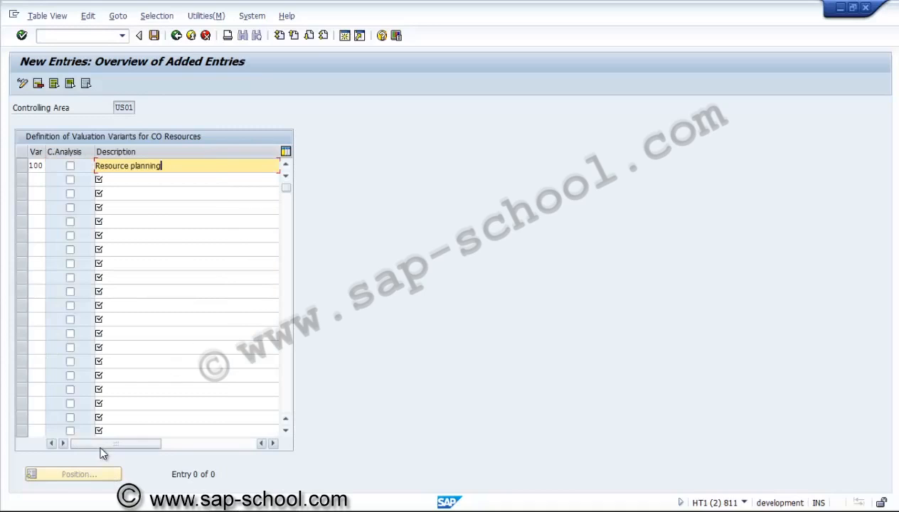
{"action": "left_click", "coordinate": [154, 35]}
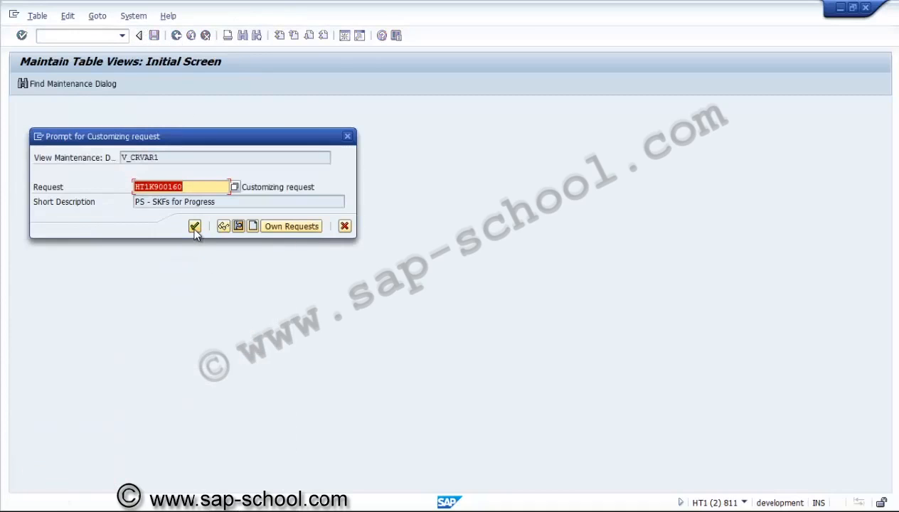
{"action": "left_click", "coordinate": [194, 226]}
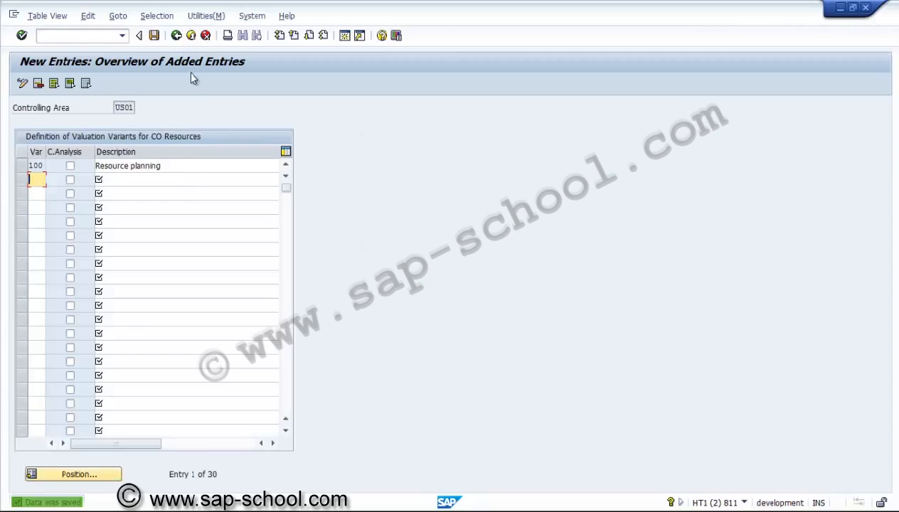
{"action": "left_click", "coordinate": [176, 36]}
{"action": "left_click", "coordinate": [176, 36]}
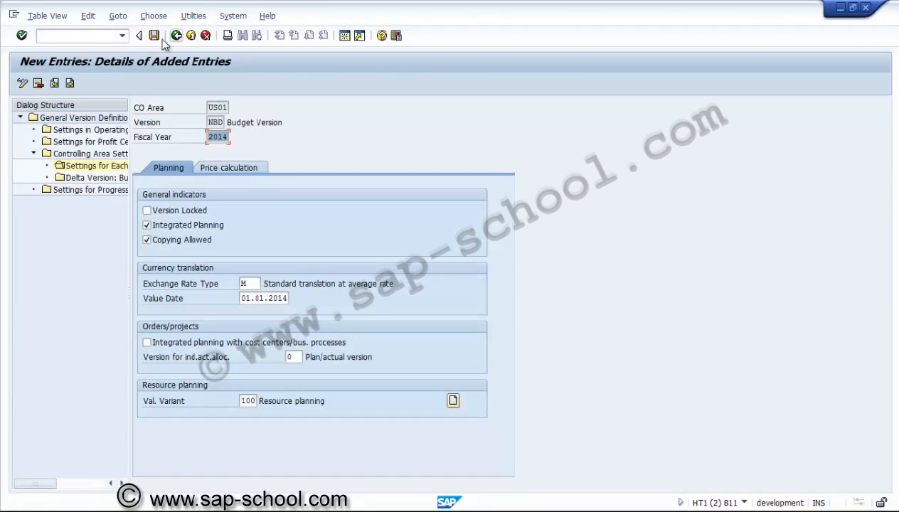
Step: Save the 2014 fiscal year settings of version NBD and return to the general overview of all CO versions
{"action": "left_click", "coordinate": [155, 36]}
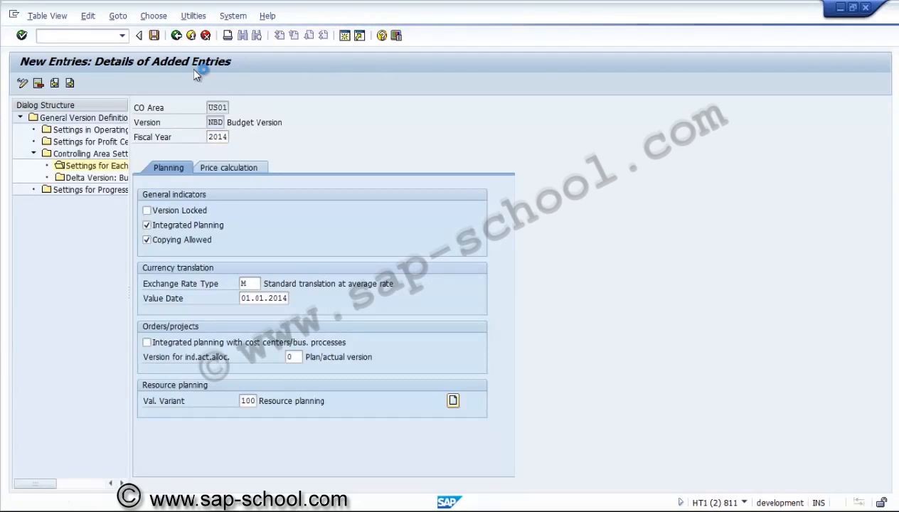
{"action": "left_click", "coordinate": [176, 35]}
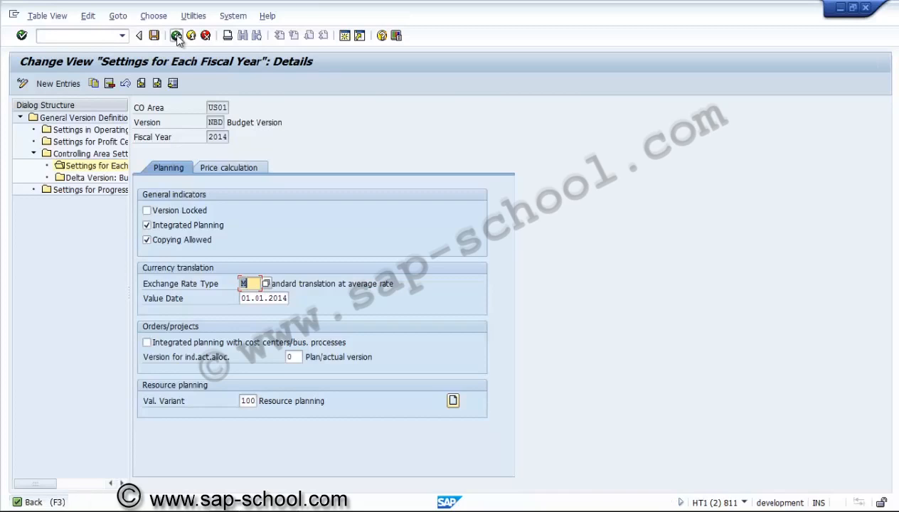
{"action": "left_click", "coordinate": [177, 36]}
{"action": "left_click", "coordinate": [176, 35]}
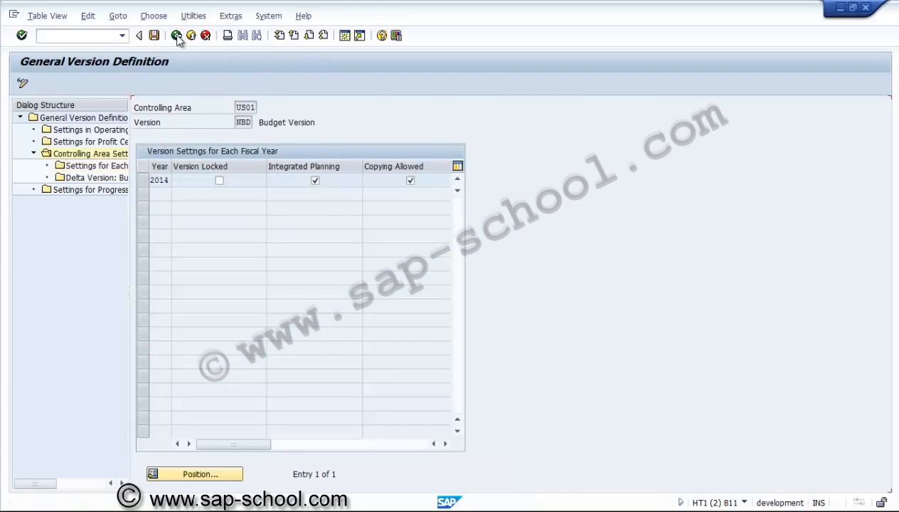
{"action": "left_click", "coordinate": [176, 35]}
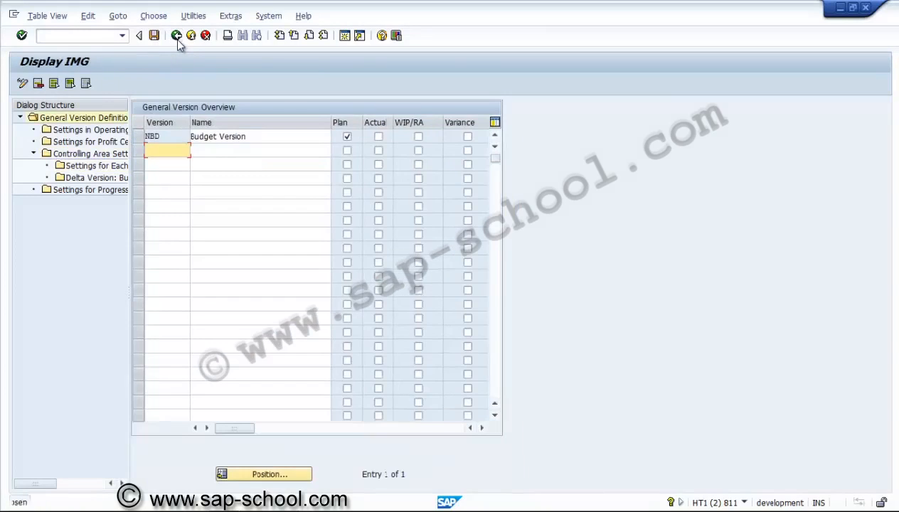
{"action": "double_click", "coordinate": [112, 117]}
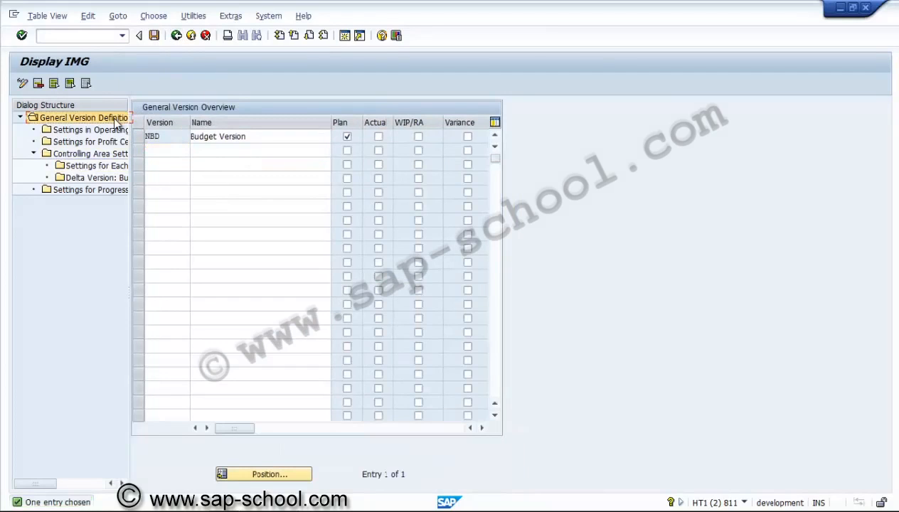
{"action": "left_click", "coordinate": [177, 37]}
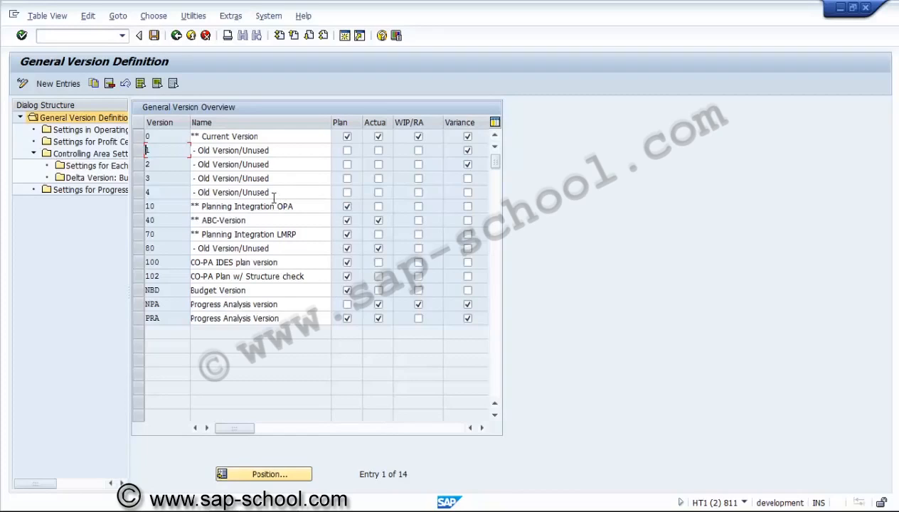
Step: Review the fiscal year settings of version 0 in controlling area US01 and return to the version overview
{"action": "left_click", "coordinate": [140, 136]}
{"action": "left_click", "coordinate": [112, 168]}
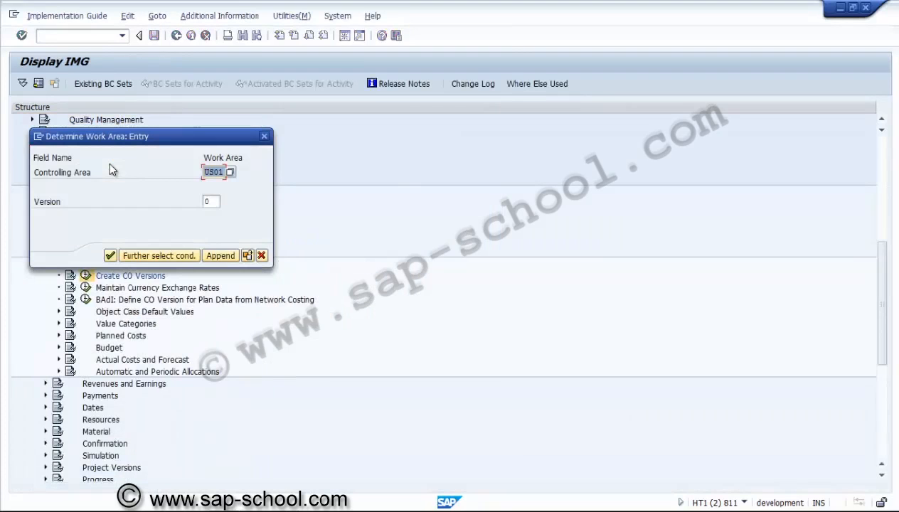
{"action": "left_click", "coordinate": [110, 256]}
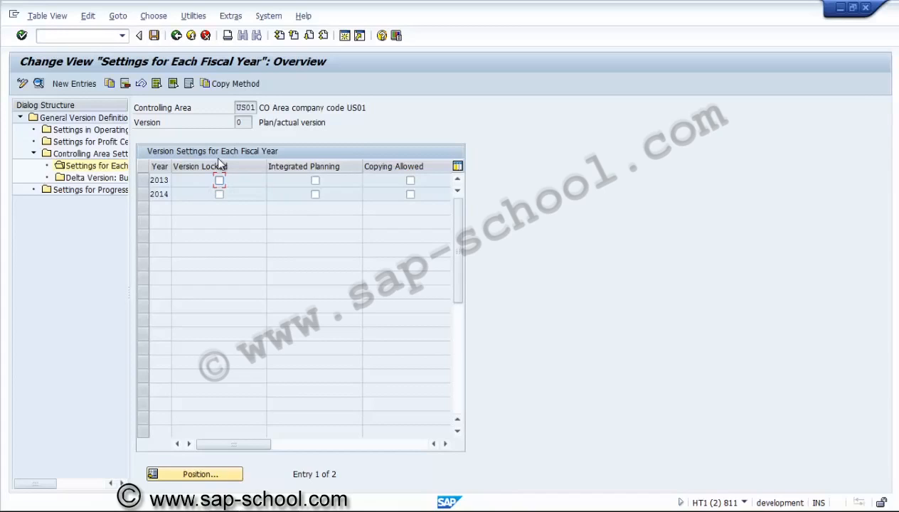
{"action": "left_click", "coordinate": [177, 36]}
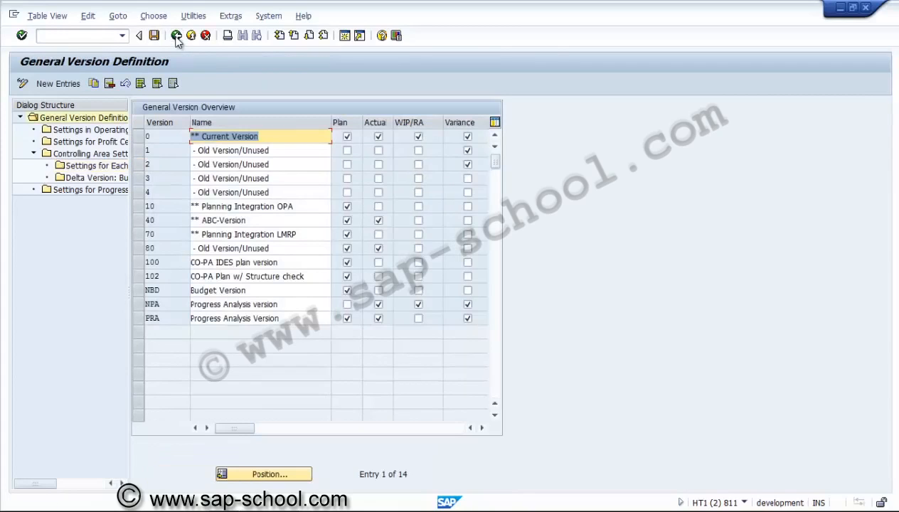
Step: Try to open the fiscal year settings for versions 1, 2, 10, 40, 70, 80, 100, 102, NPA and PRA together
{"action": "left_click", "coordinate": [141, 150]}
{"action": "left_click", "coordinate": [141, 164]}
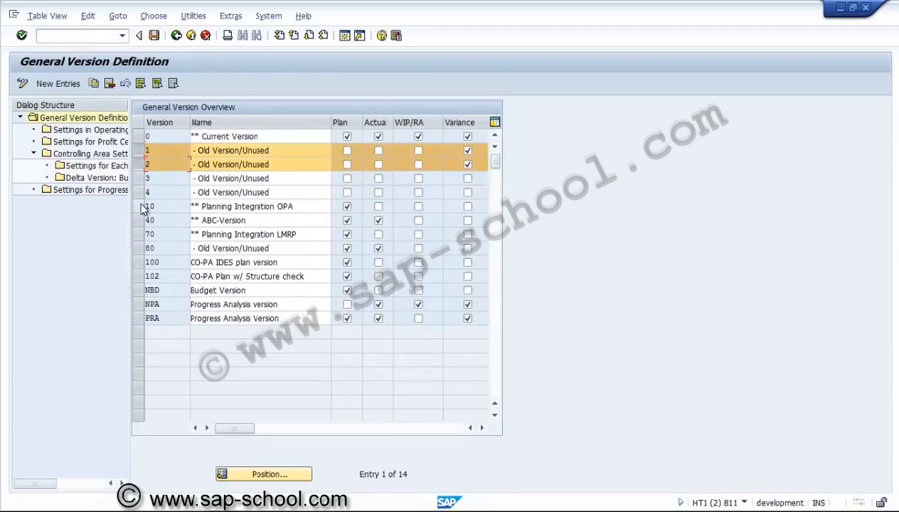
{"action": "left_click", "coordinate": [142, 206]}
{"action": "left_click", "coordinate": [141, 221]}
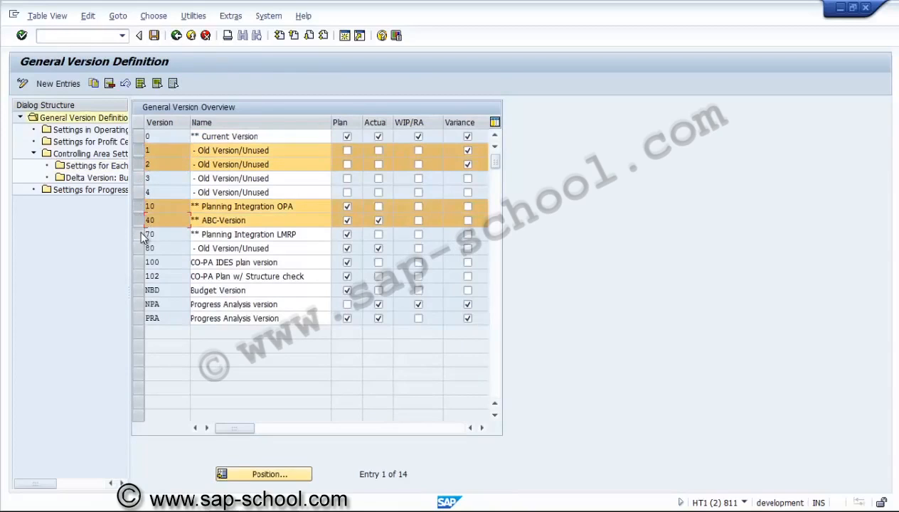
{"action": "left_click", "coordinate": [141, 234]}
{"action": "left_click", "coordinate": [142, 248]}
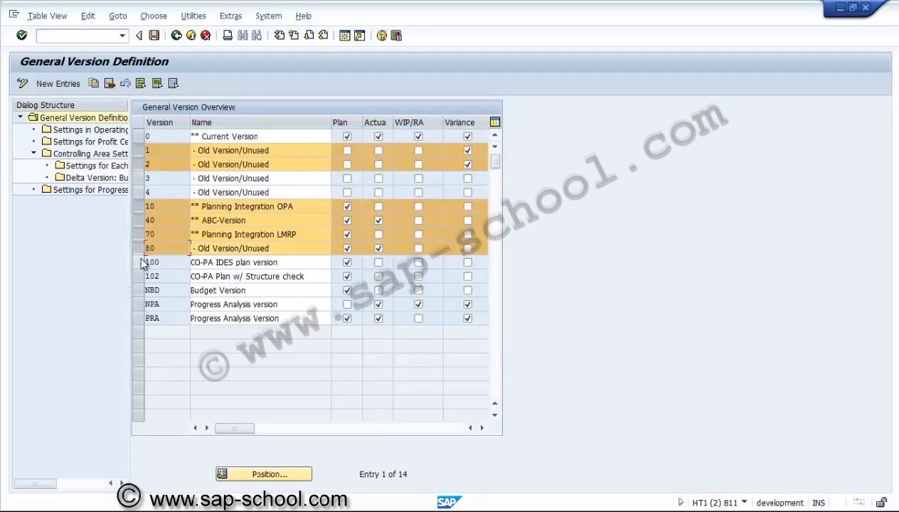
{"action": "left_click", "coordinate": [142, 262]}
{"action": "left_click", "coordinate": [141, 276]}
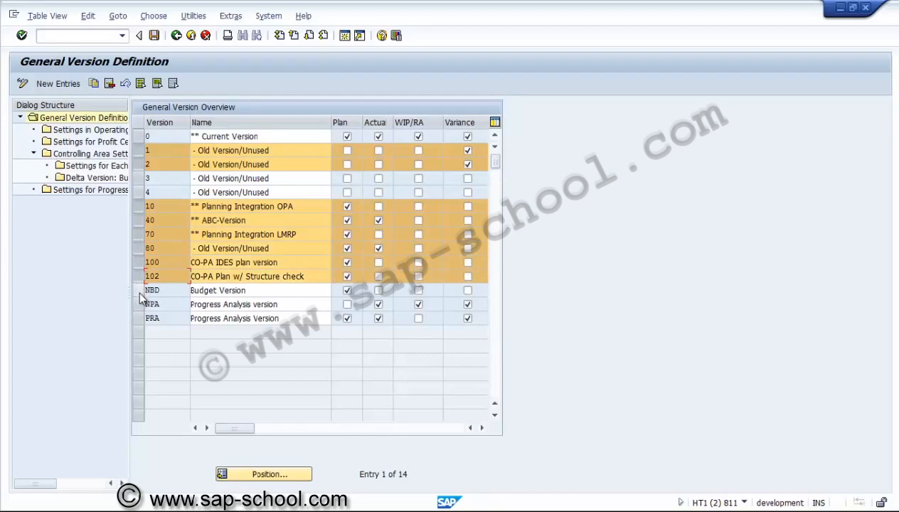
{"action": "left_click", "coordinate": [141, 304]}
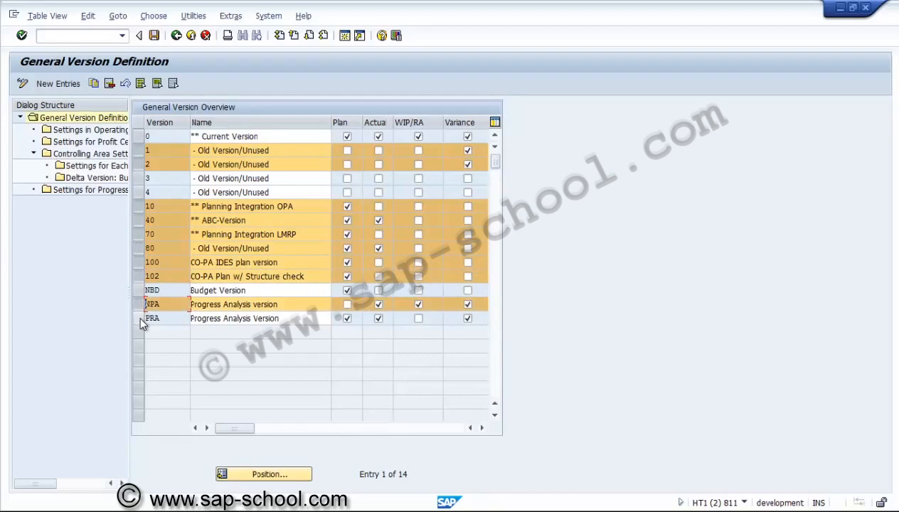
{"action": "left_click", "coordinate": [142, 318]}
{"action": "double_click", "coordinate": [112, 167]}
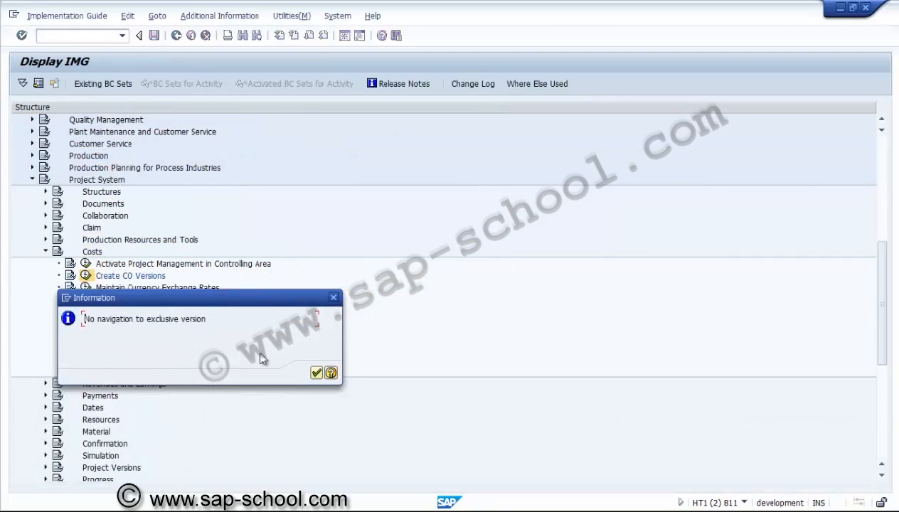
{"action": "left_click", "coordinate": [317, 373]}
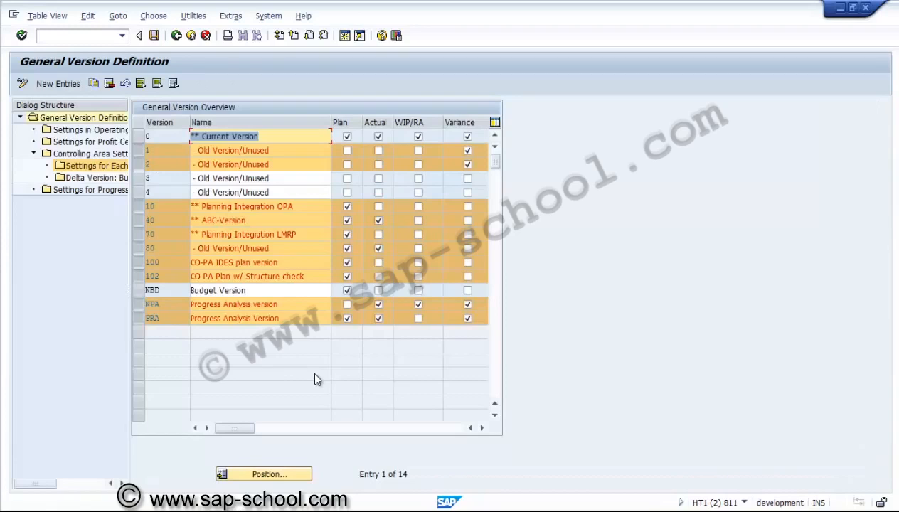
Step: Deselect versions 1, 2, 10, 40, 70, 80, 100, 102, NPA and PRA in the general version overview and save the version definition
{"action": "left_click", "coordinate": [138, 150]}
{"action": "left_click", "coordinate": [138, 165]}
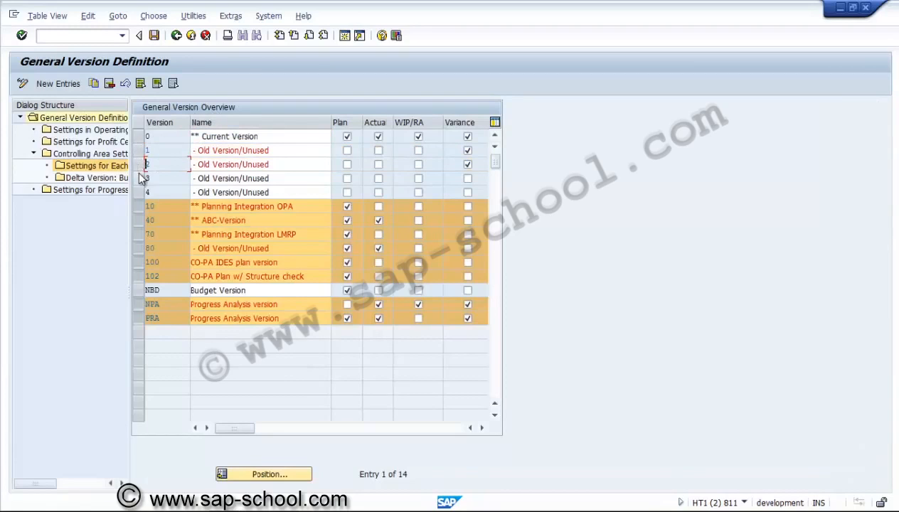
{"action": "left_click", "coordinate": [138, 207]}
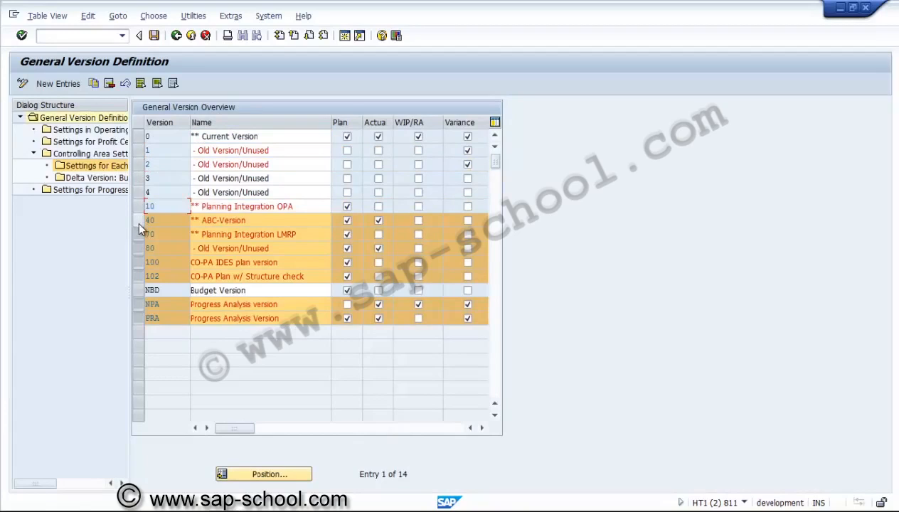
{"action": "left_click", "coordinate": [137, 220]}
{"action": "left_click", "coordinate": [138, 235]}
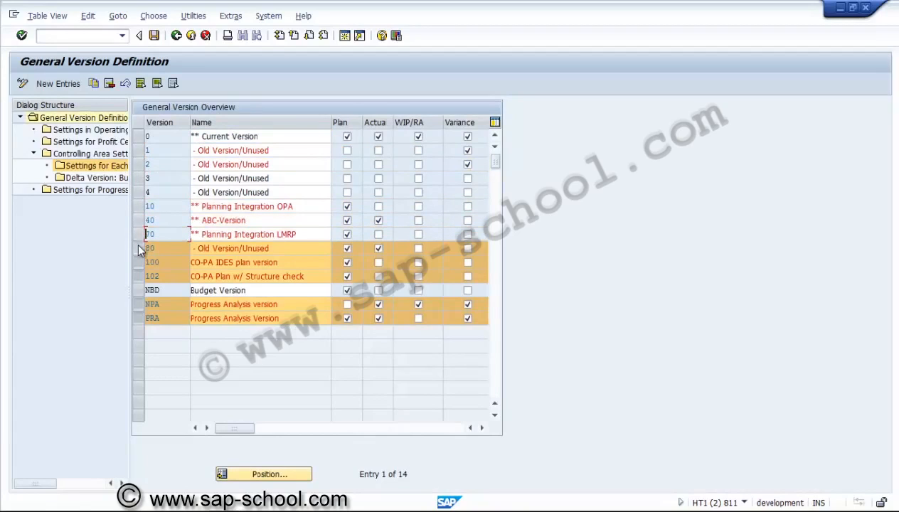
{"action": "left_click", "coordinate": [139, 249]}
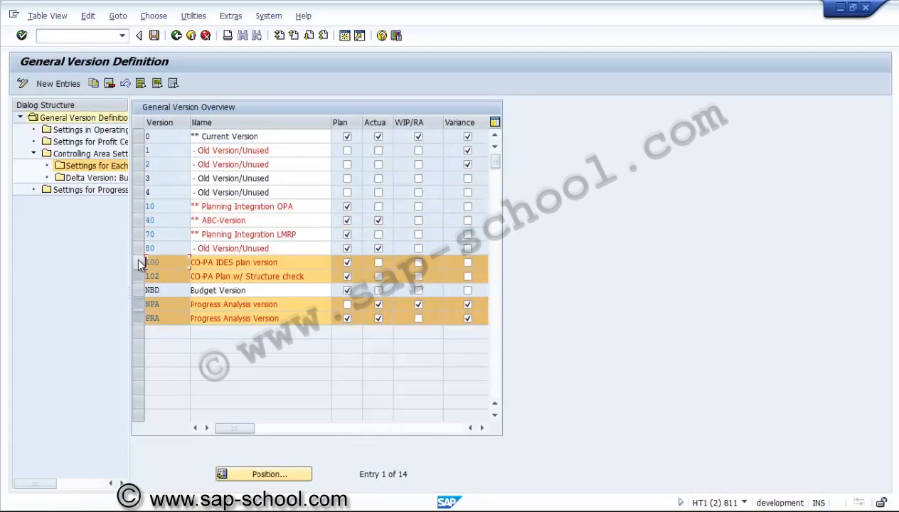
{"action": "left_click", "coordinate": [138, 263]}
{"action": "left_click", "coordinate": [138, 276]}
{"action": "left_click", "coordinate": [139, 308]}
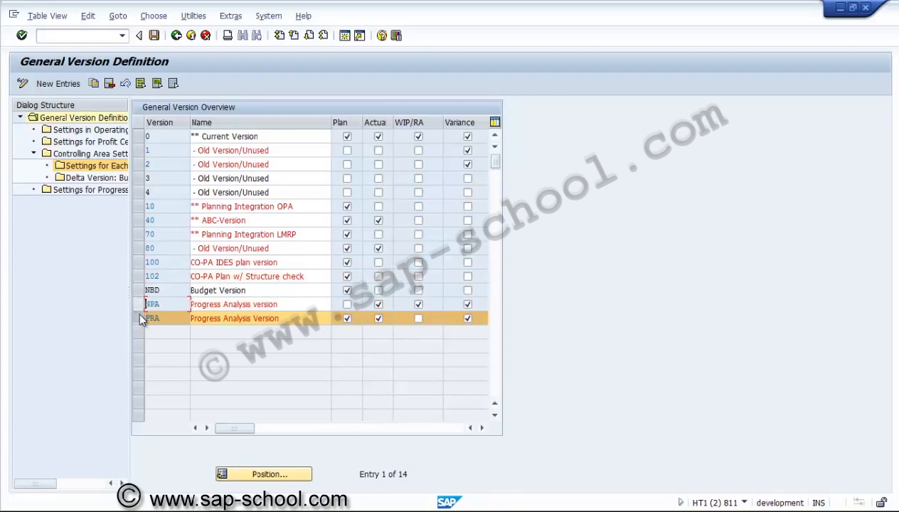
{"action": "left_click", "coordinate": [139, 317]}
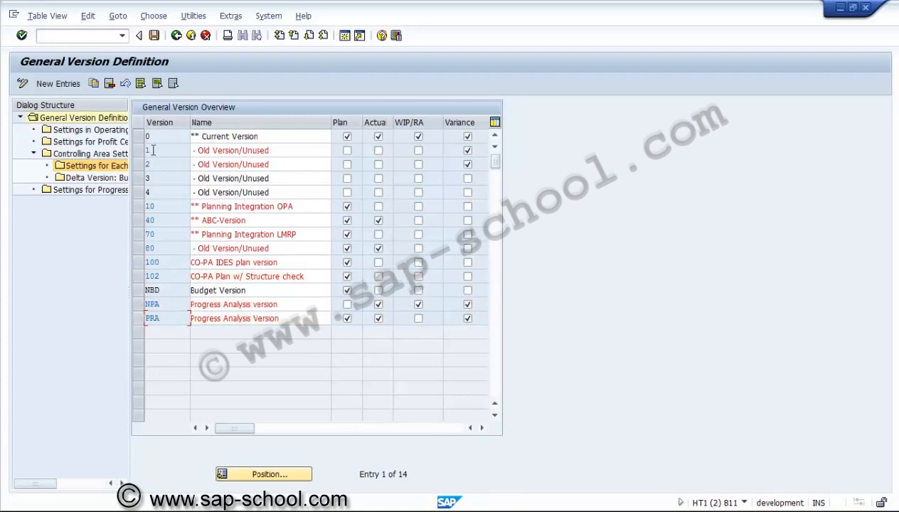
{"action": "left_click", "coordinate": [154, 37]}
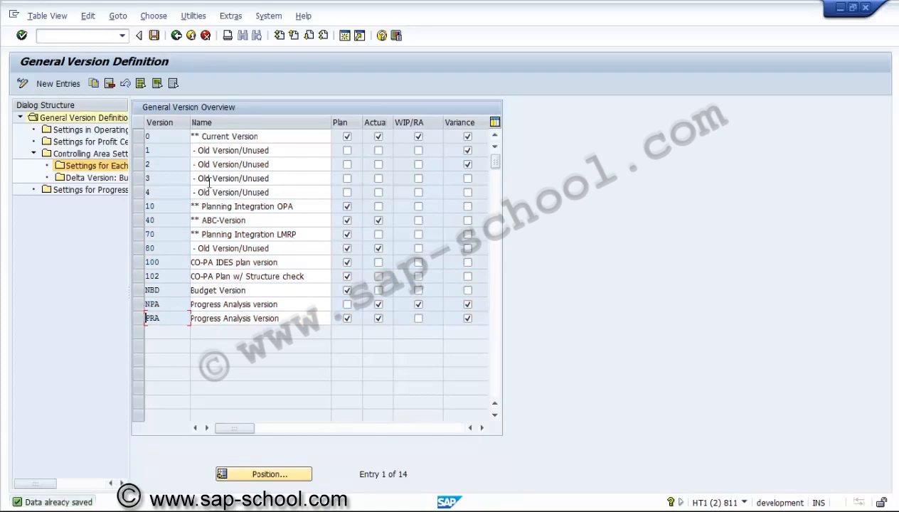
Step: Return from the version definition to the IMG structure and collapse the Costs and Project System nodes
{"action": "left_click", "coordinate": [347, 305]}
{"action": "left_click", "coordinate": [379, 305]}
{"action": "left_click", "coordinate": [178, 37]}
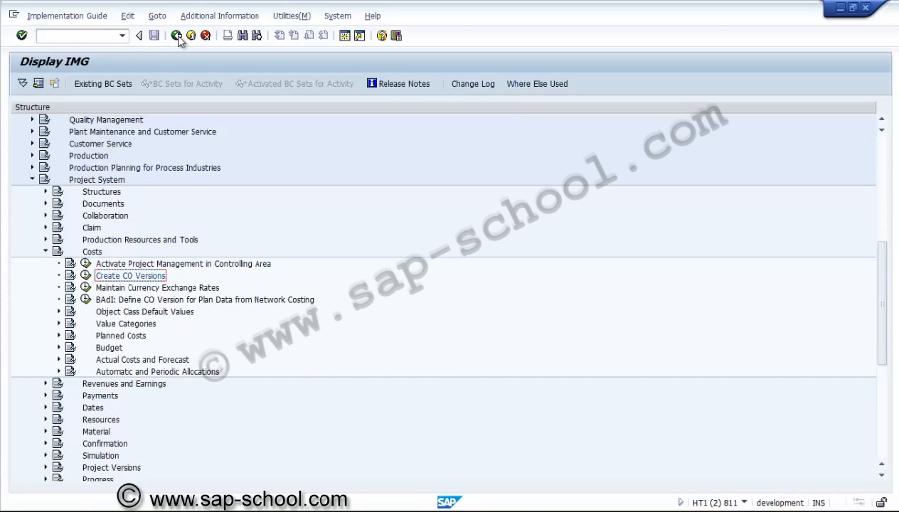
{"action": "left_click", "coordinate": [45, 252]}
{"action": "left_click", "coordinate": [32, 179]}
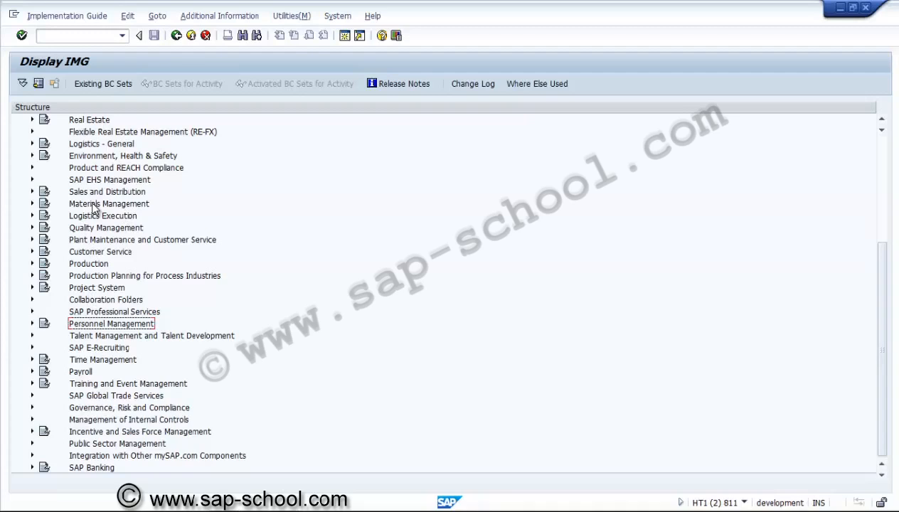
Step: Expand Investment Management and its Projects as Investment Measures node in the IMG structure
{"action": "left_click", "coordinate": [92, 168]}
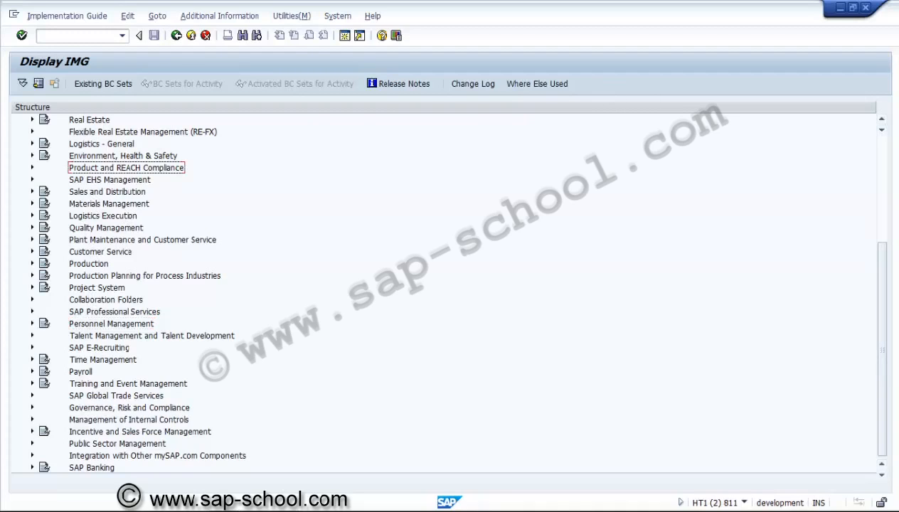
{"action": "left_click", "coordinate": [882, 120]}
{"action": "left_click", "coordinate": [882, 119]}
{"action": "left_click", "coordinate": [882, 120]}
{"action": "left_click", "coordinate": [882, 121]}
{"action": "left_click", "coordinate": [882, 121]}
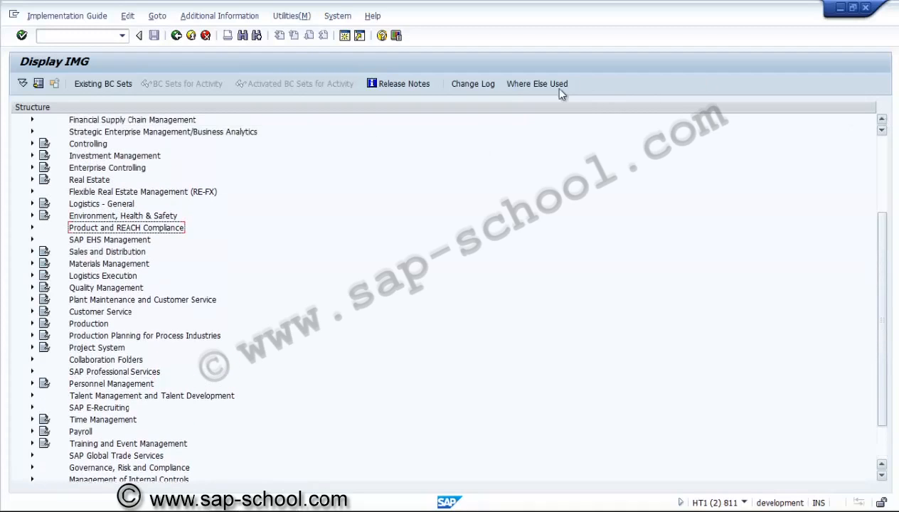
{"action": "left_click", "coordinate": [31, 155]}
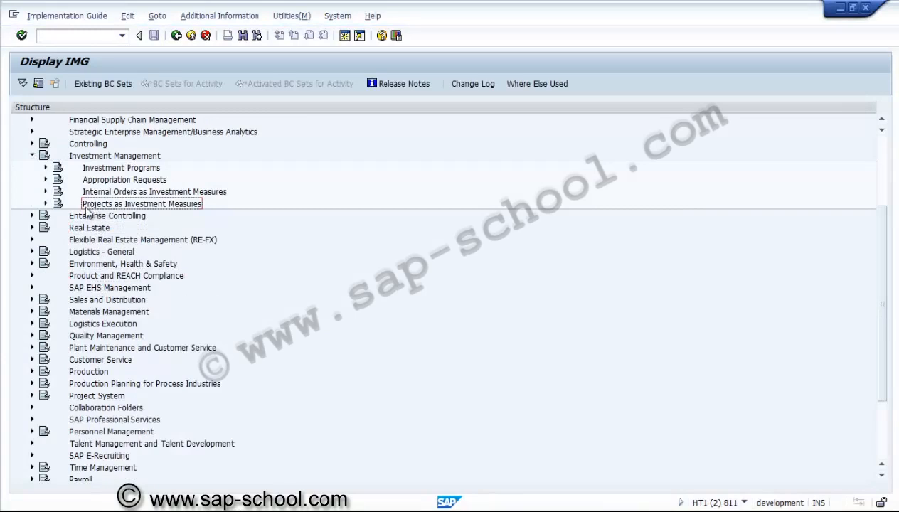
{"action": "left_click", "coordinate": [46, 204]}
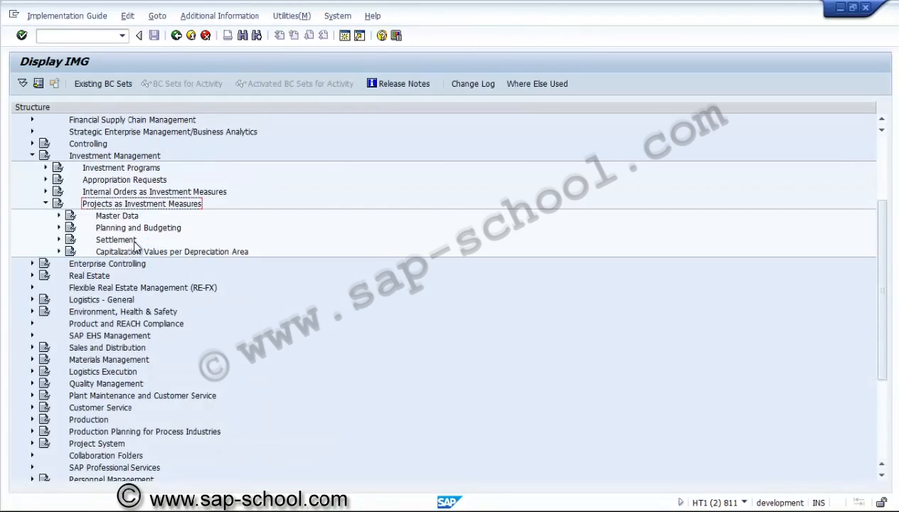
Step: Open the Define Asset Classes activity under Master Data, Assets under Construction, for projects as investment measures
{"action": "left_click", "coordinate": [60, 216]}
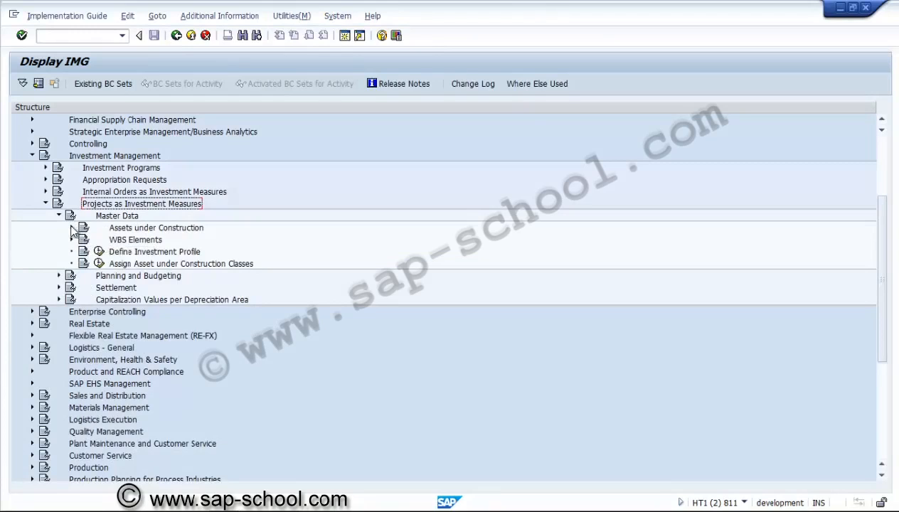
{"action": "left_click", "coordinate": [71, 228]}
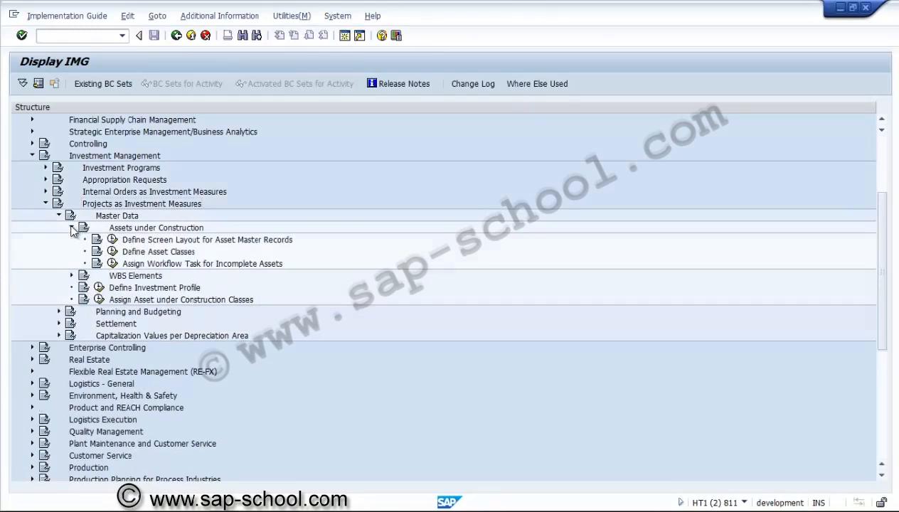
{"action": "left_click", "coordinate": [113, 252]}
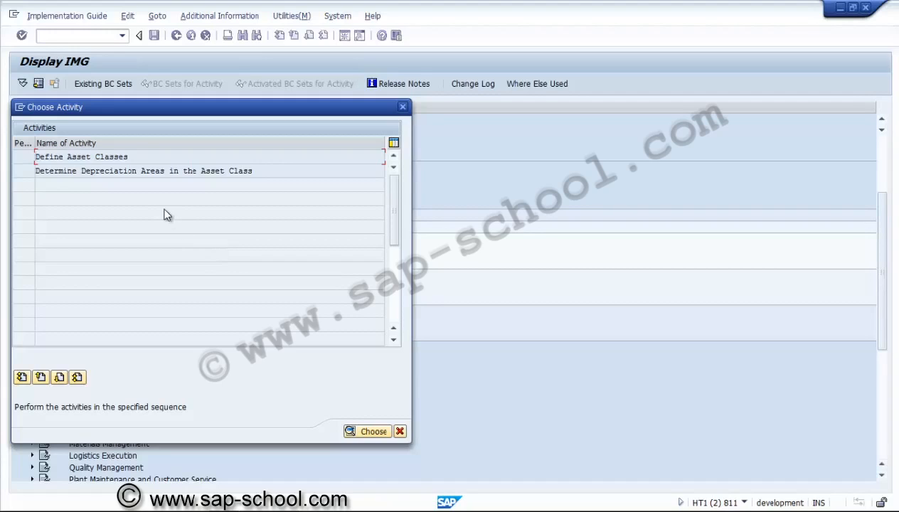
{"action": "left_click", "coordinate": [114, 157]}
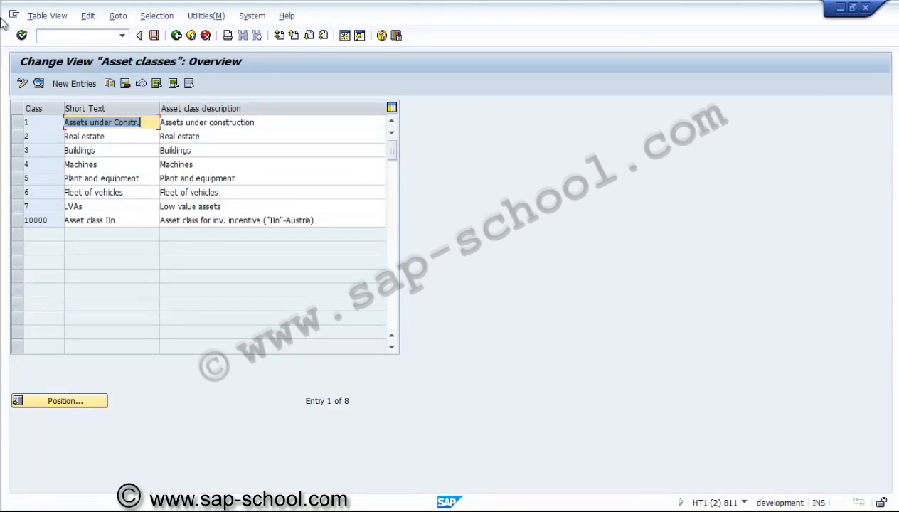
Step: Review the details of asset class 1, including account determination, screen layout rule, number range and AuC status, and return to the overview
{"action": "left_click", "coordinate": [20, 123]}
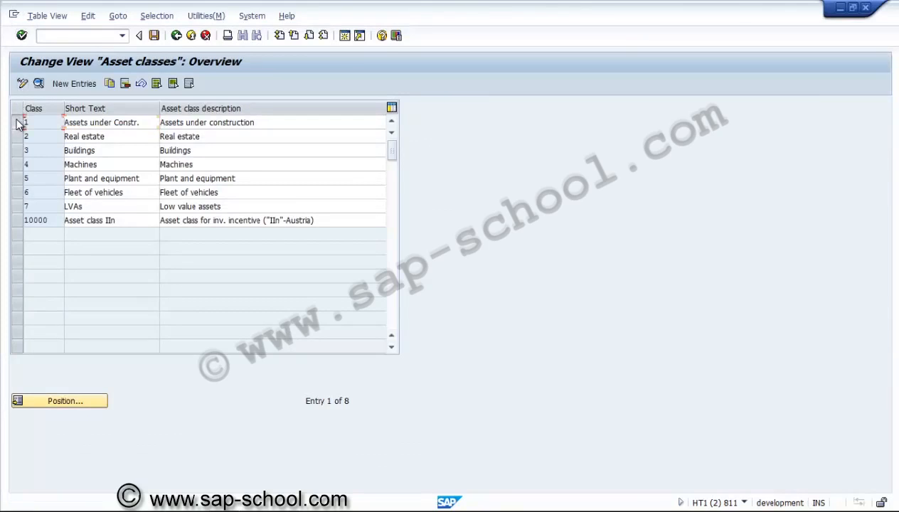
{"action": "left_click", "coordinate": [38, 82]}
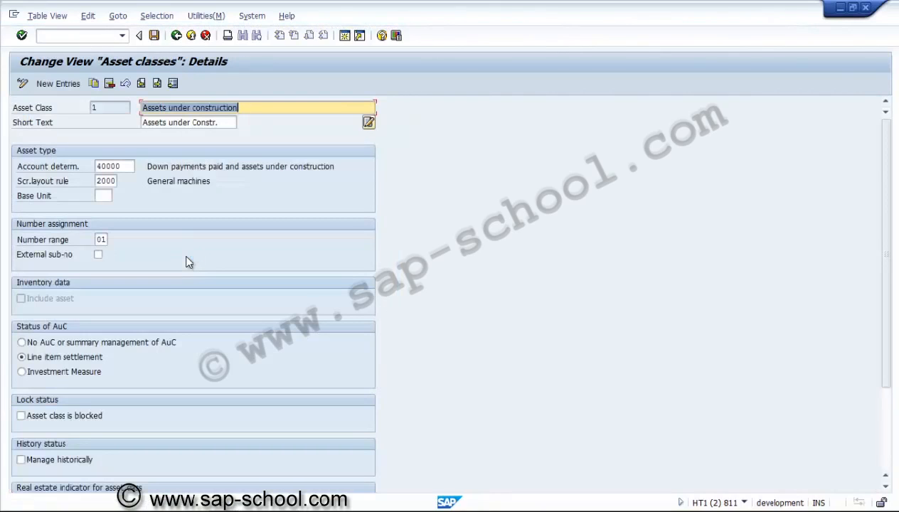
{"action": "left_click", "coordinate": [114, 167]}
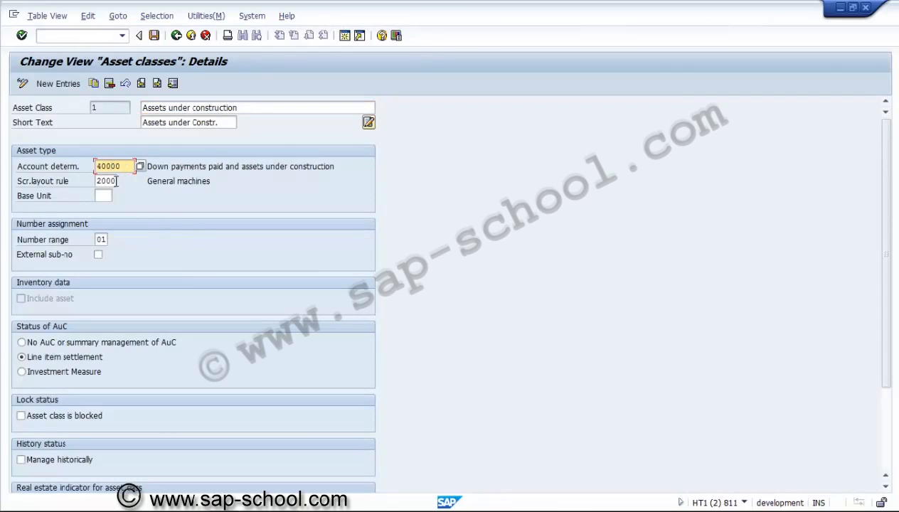
{"action": "left_click", "coordinate": [114, 180]}
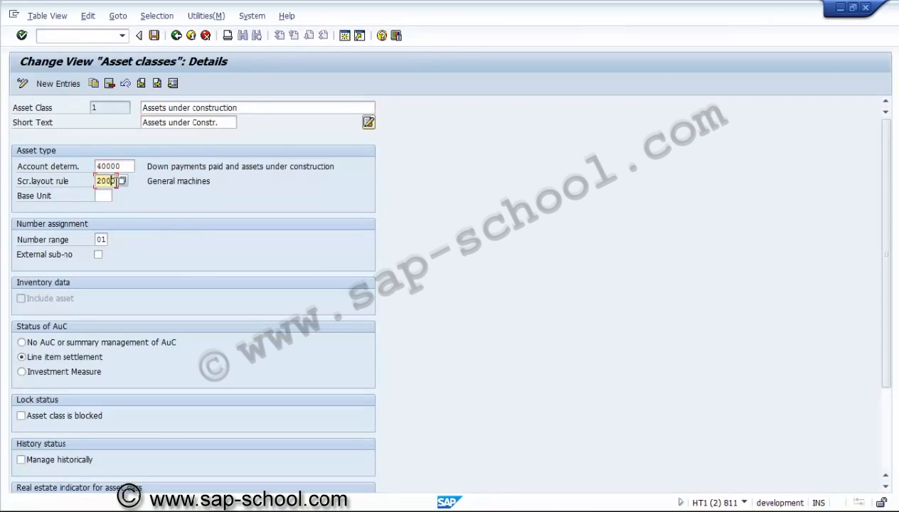
{"action": "left_click", "coordinate": [103, 239]}
{"action": "double_click", "coordinate": [101, 239]}
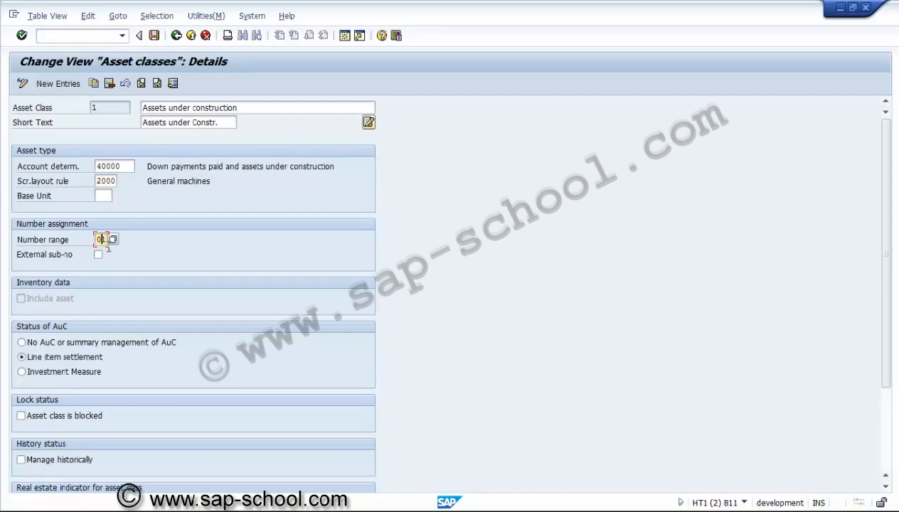
{"action": "left_click", "coordinate": [100, 362]}
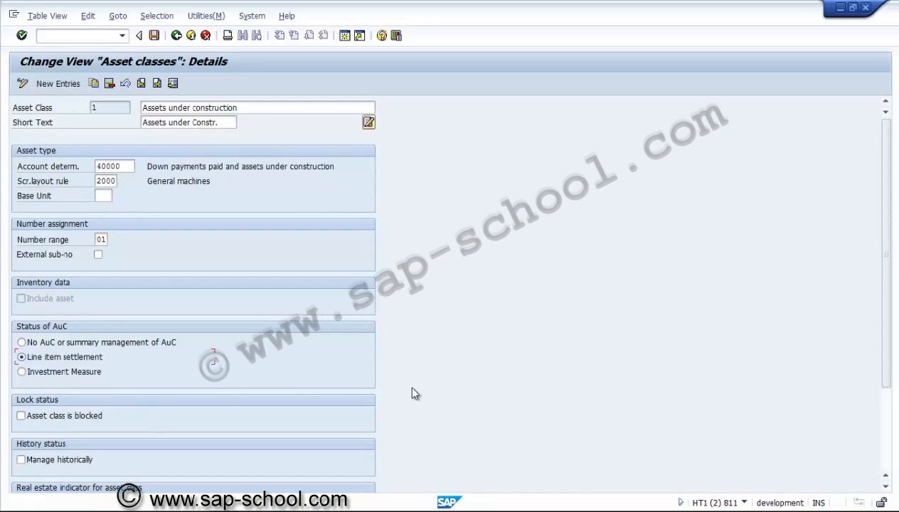
{"action": "scroll", "coordinate": [890, 431], "scroll_direction": "down", "scroll_amount": 3}
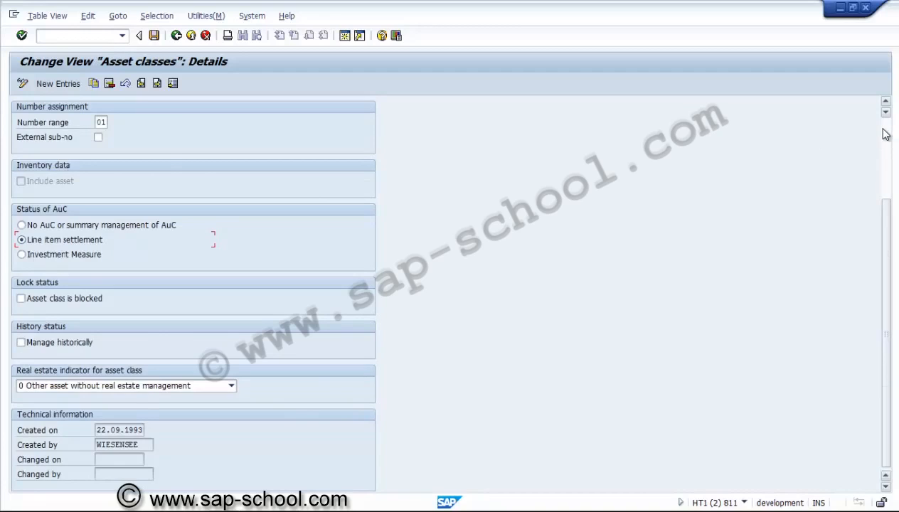
{"action": "scroll", "coordinate": [886, 133], "scroll_direction": "up", "scroll_amount": 3}
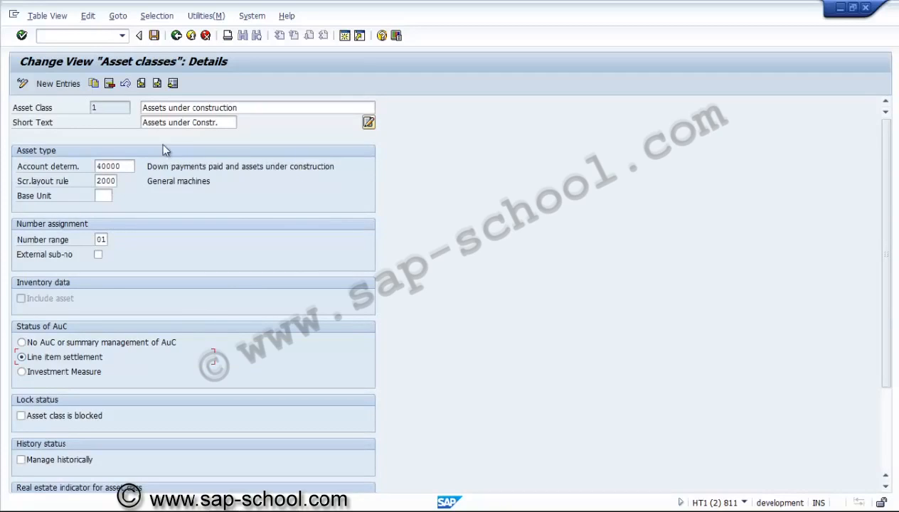
{"action": "left_click", "coordinate": [177, 40]}
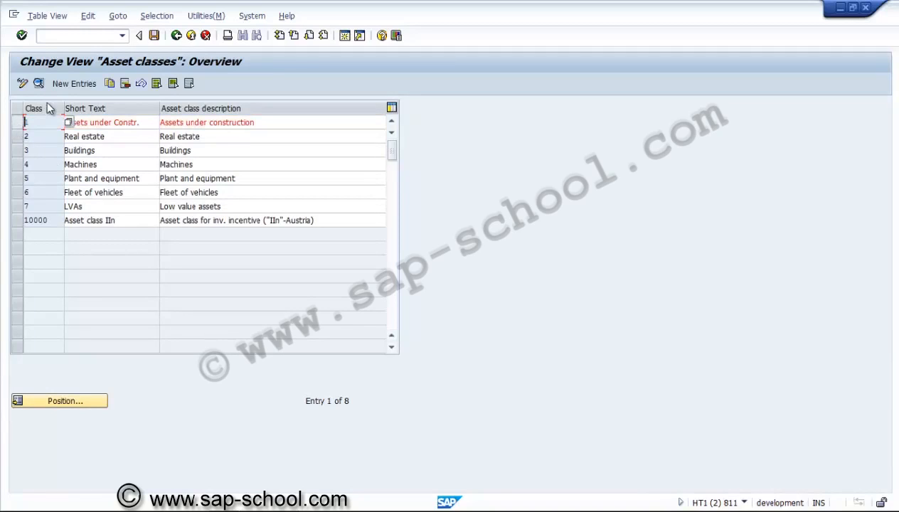
Step: Copy asset class 1 (Assets under construction) and name the new class ZUSAC
{"action": "left_click", "coordinate": [109, 83]}
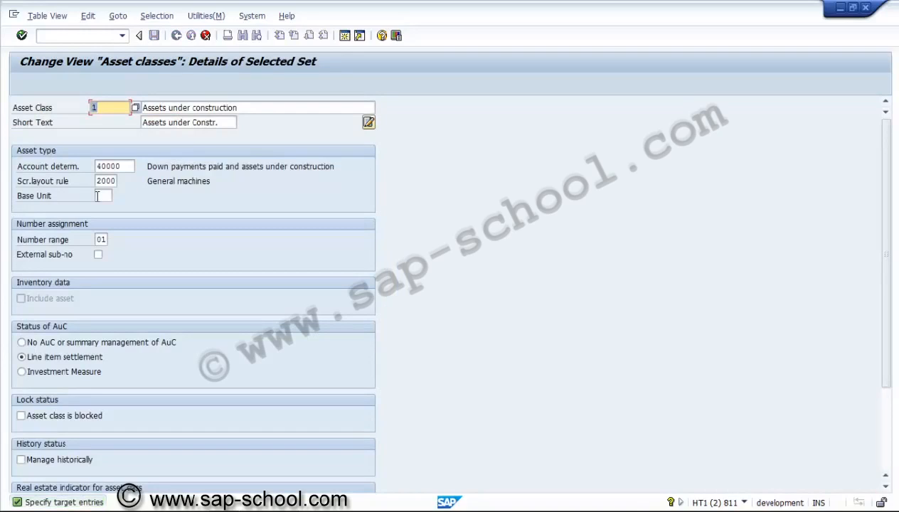
{"action": "type", "text": "auc"}
{"action": "key", "text": "BackSpace"}
{"action": "key", "text": "BackSpace"}
{"action": "key", "text": "BackSpace"}
{"action": "type", "text": "ZUSA"}
Step: Describe the copied class as "Assets under construction for US01", set its AuC status to Investment Measure and confirm the copy
{"action": "left_click", "coordinate": [255, 108]}
{"action": "type", "text": "F"}
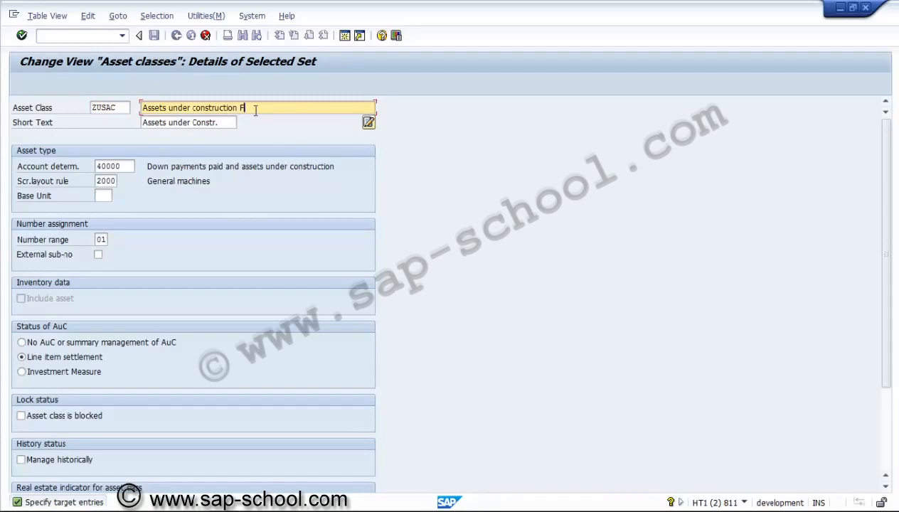
{"action": "type", "text": "OR"}
{"action": "key", "text": "BackSpace"}
{"action": "key", "text": "BackSpace"}
{"action": "key", "text": "BackSpace"}
{"action": "type", "text": "for US01"}
{"action": "left_click", "coordinate": [52, 368]}
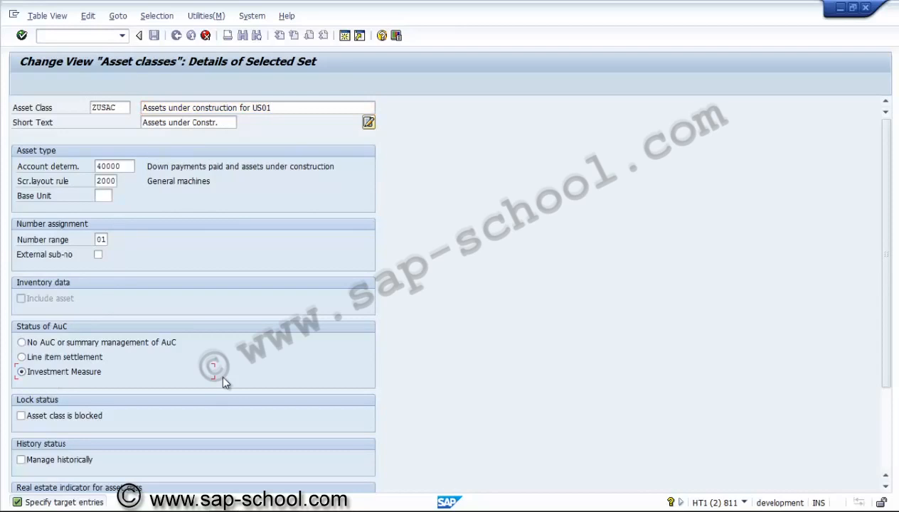
{"action": "key", "text": "Return"}
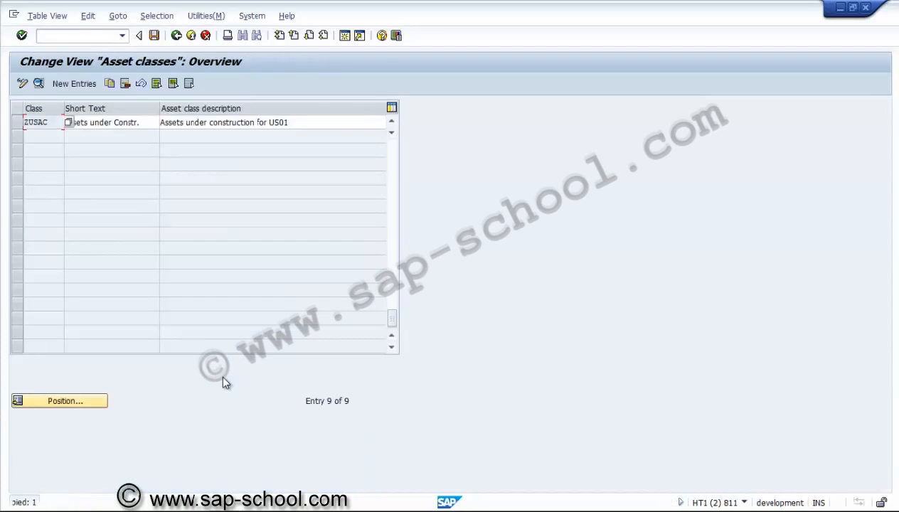
Step: Save asset class ZUSAC by creating a new customizing request with the short description "PS - Asset class for AUC"
{"action": "left_click", "coordinate": [154, 42]}
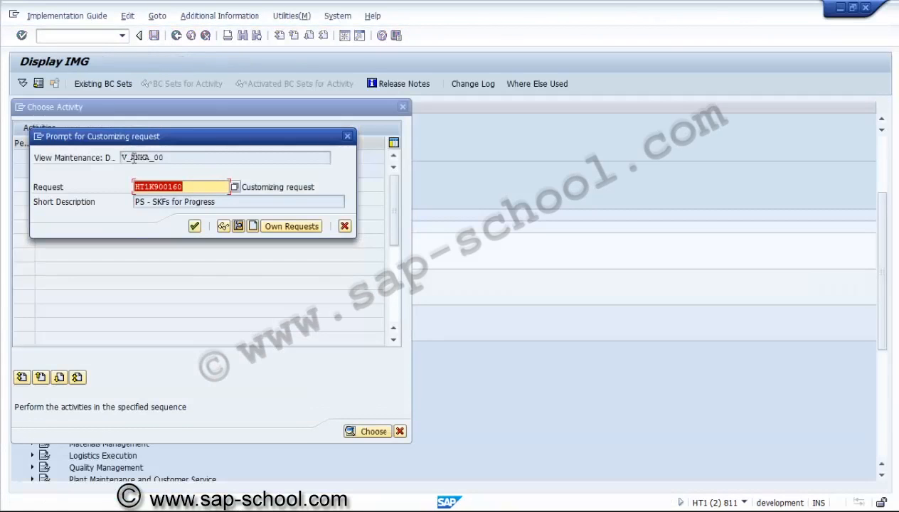
{"action": "left_click", "coordinate": [252, 226]}
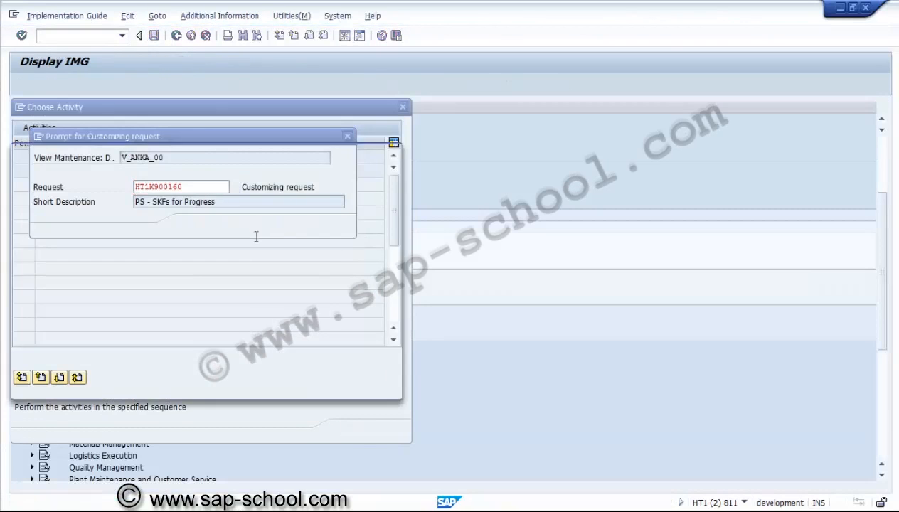
{"action": "type", "text": "A"}
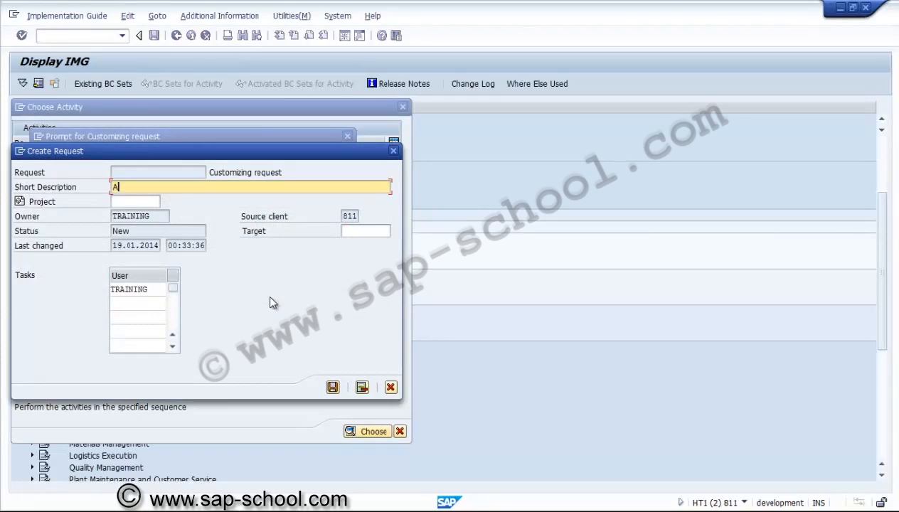
{"action": "type", "text": "PS "}
{"action": "type", "text": "- Asse"}
{"action": "type", "text": "t"}
{"action": "type", "text": " classes"}
{"action": "key", "text": "BackSpace"}
{"action": "key", "text": "BackSpace"}
{"action": "type", "text": "for AUC"}
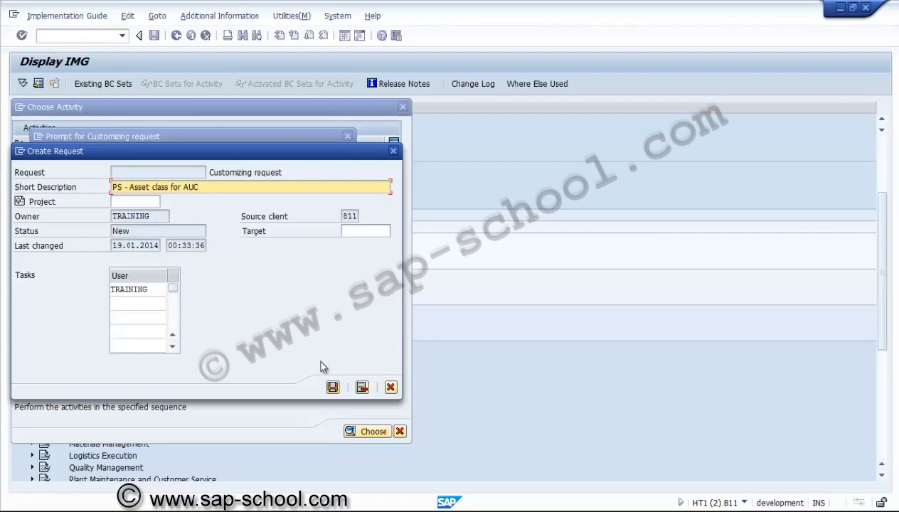
{"action": "left_click", "coordinate": [333, 387]}
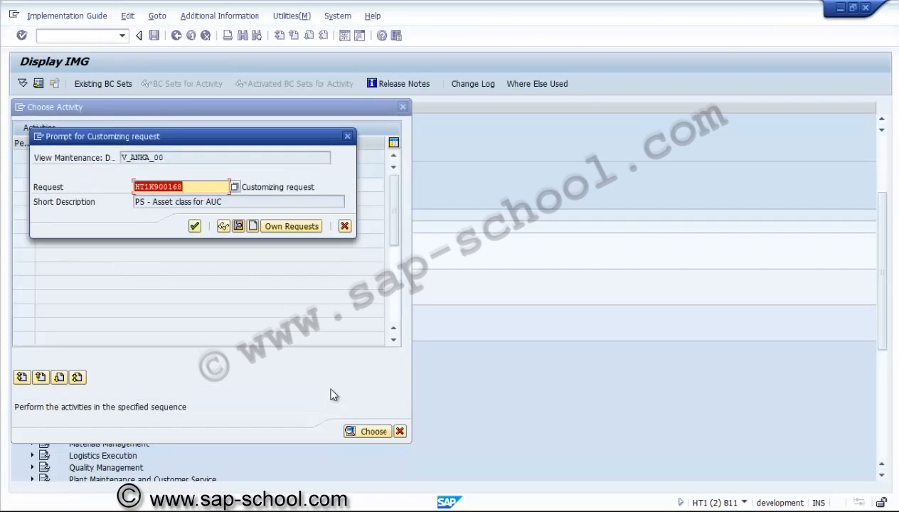
Step: Confirm the customizing request for asset class ZUSAC, check the list of asset classes and return to the activity selection
{"action": "left_click", "coordinate": [195, 225]}
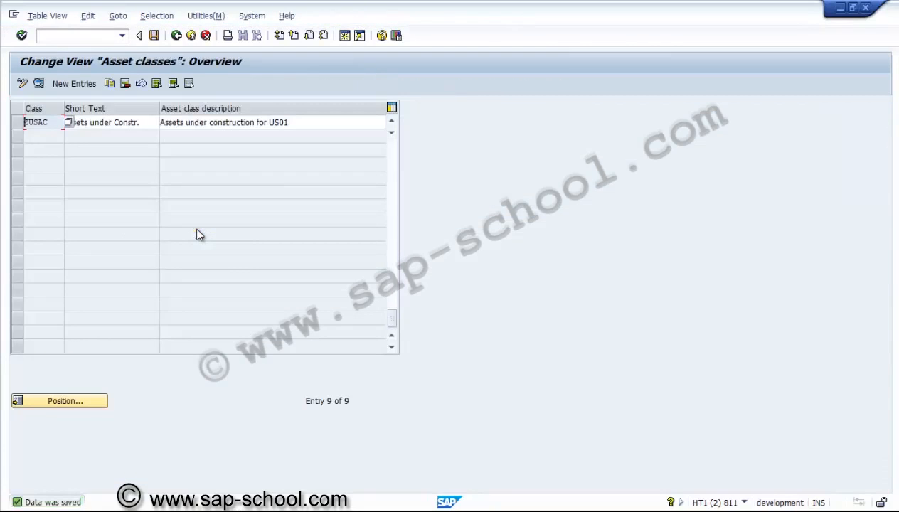
{"action": "scroll", "coordinate": [197, 230], "scroll_direction": "up", "scroll_amount": 3}
{"action": "left_click", "coordinate": [120, 191]}
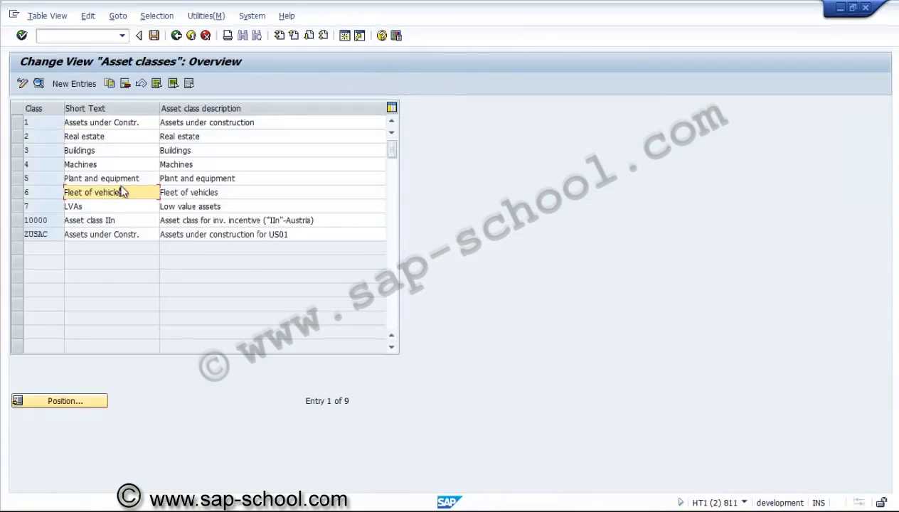
{"action": "left_click", "coordinate": [176, 35]}
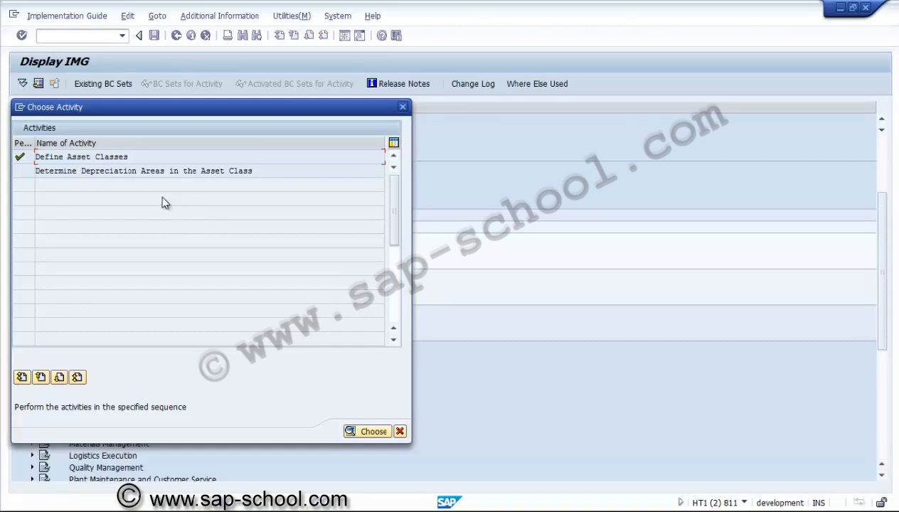
Step: Open Determine Depreciation Areas in the Asset Class for the USA sample chart of depreciation, 1US
{"action": "double_click", "coordinate": [150, 170]}
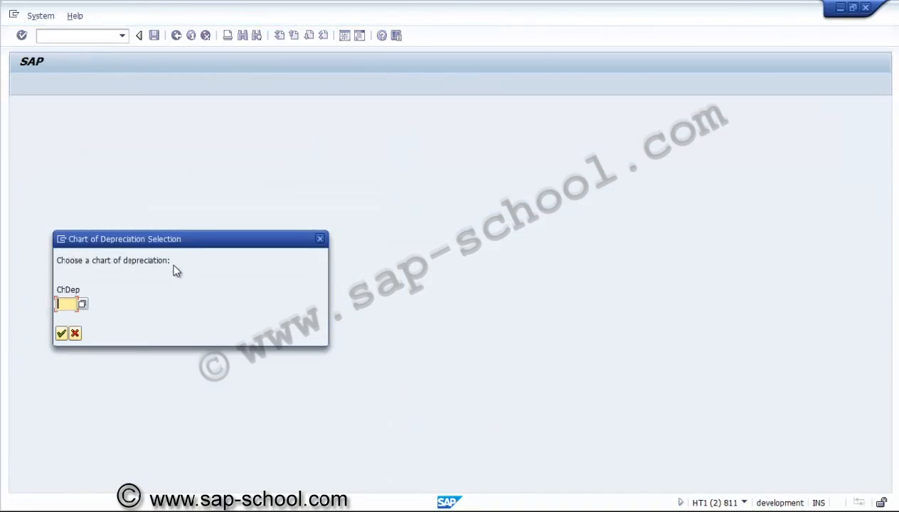
{"action": "left_click", "coordinate": [83, 304]}
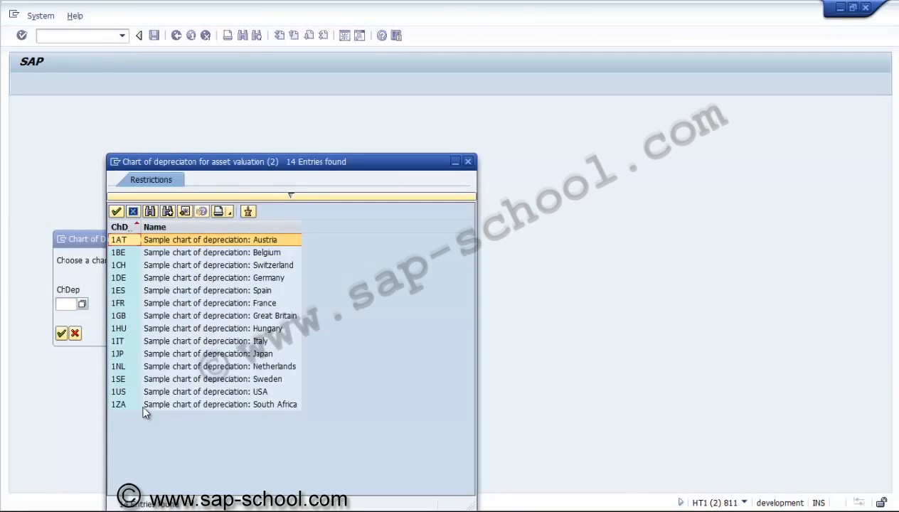
{"action": "double_click", "coordinate": [184, 392]}
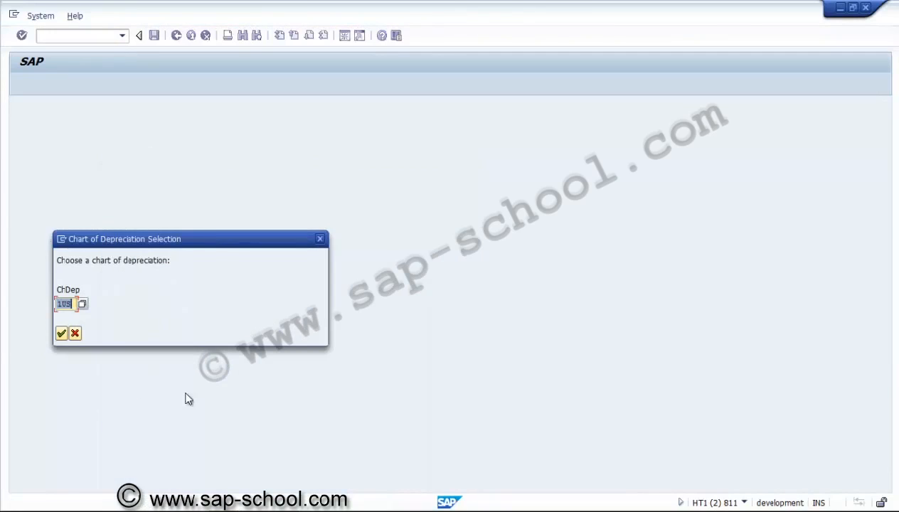
{"action": "key", "text": "Return"}
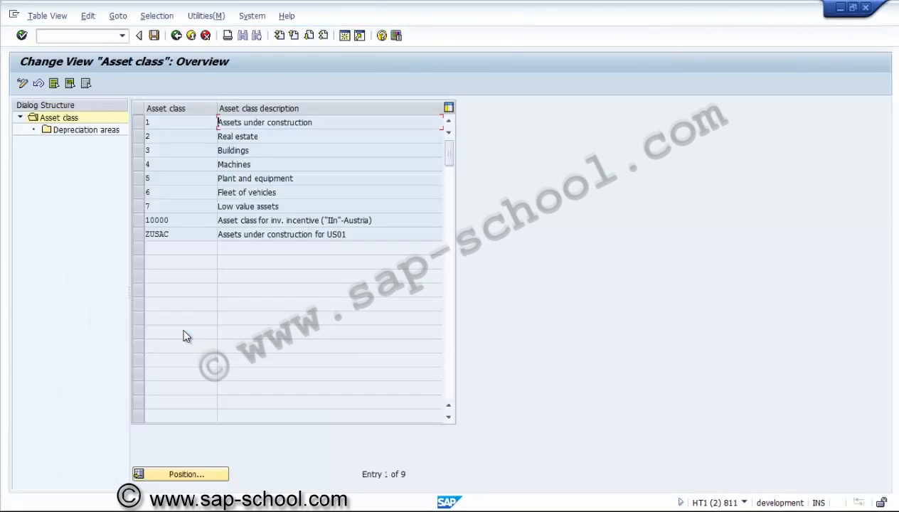
Step: Review the depreciation areas of asset class 1 (Assets under construction) and return to the asset class overview
{"action": "left_click", "coordinate": [138, 122]}
{"action": "double_click", "coordinate": [104, 134]}
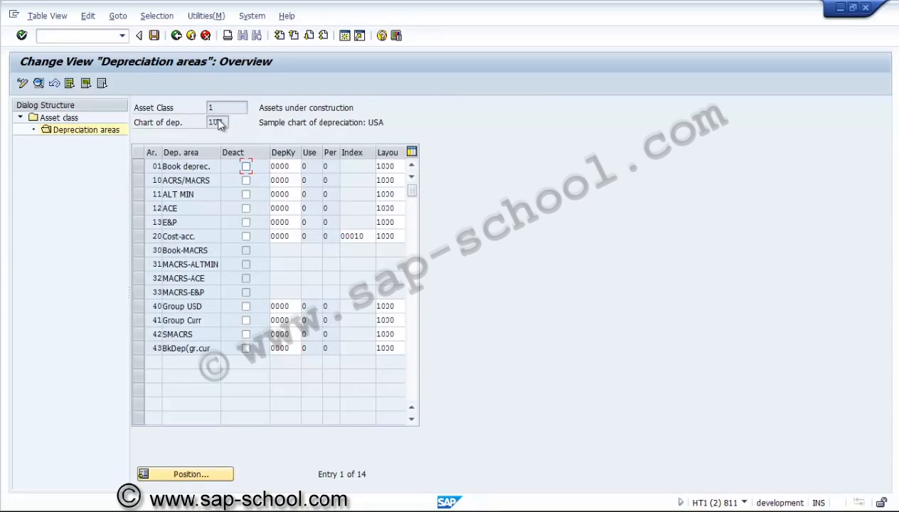
{"action": "left_click", "coordinate": [177, 36]}
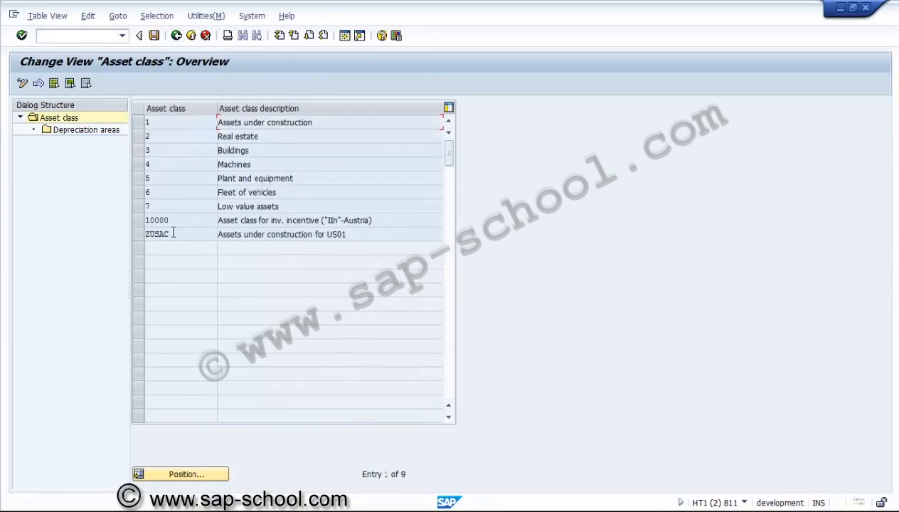
Step: Review the depreciation areas of asset class ZUSAC, leave the activity and close the activity selection
{"action": "left_click", "coordinate": [137, 234]}
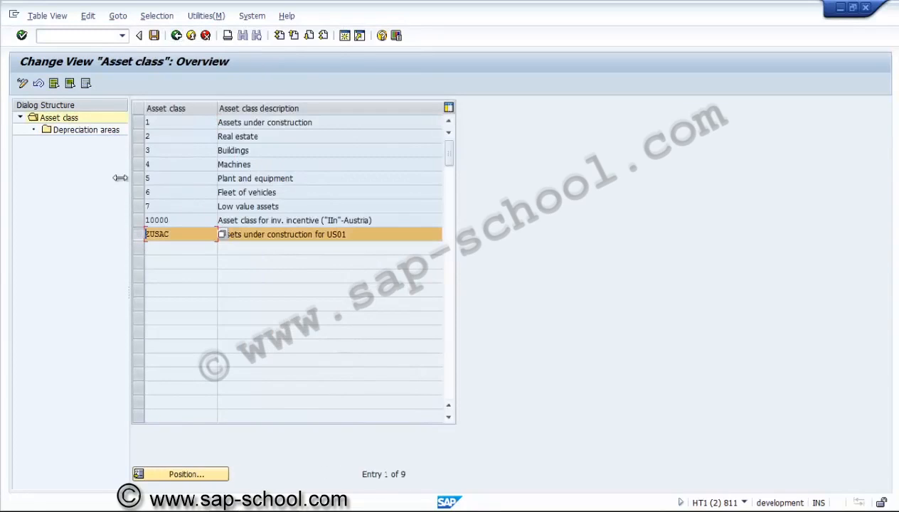
{"action": "double_click", "coordinate": [108, 132]}
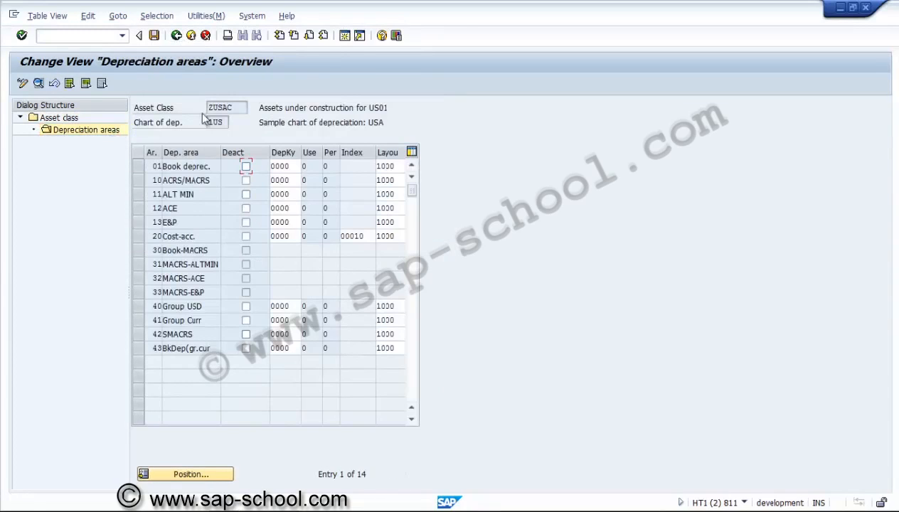
{"action": "left_click", "coordinate": [176, 38]}
{"action": "left_click", "coordinate": [176, 38]}
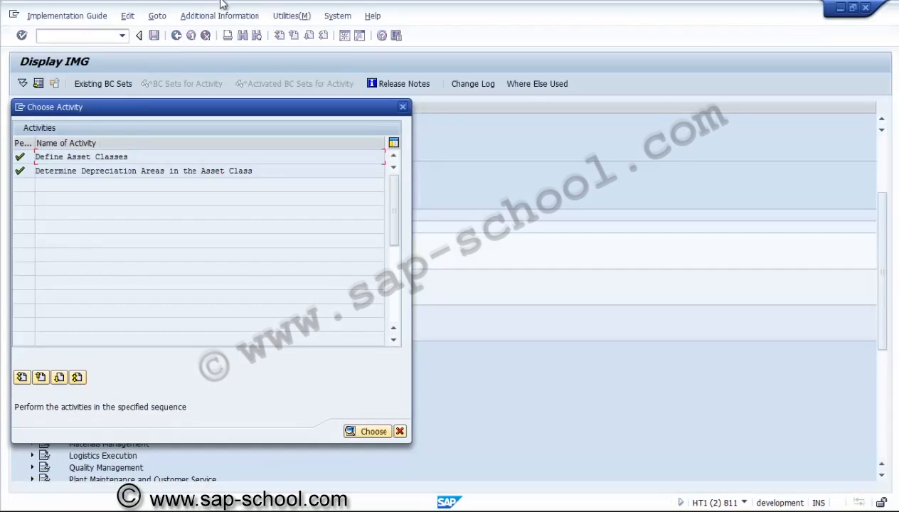
{"action": "left_click", "coordinate": [399, 431]}
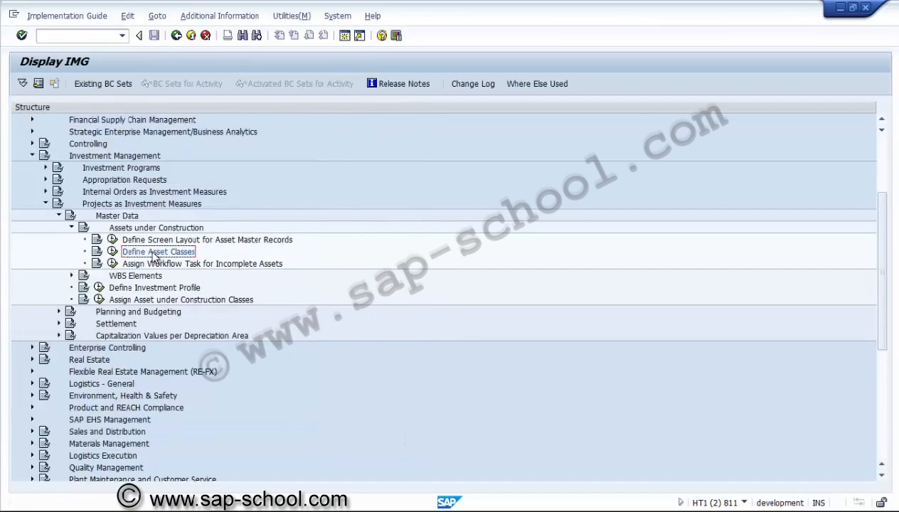
Step: Open Specify Chart-of-Dep.-Dependent Screen Layout/Acct Assignment for asset classes in the organizational structures of Asset Accounting under Financial Accounting
{"action": "left_click", "coordinate": [60, 217]}
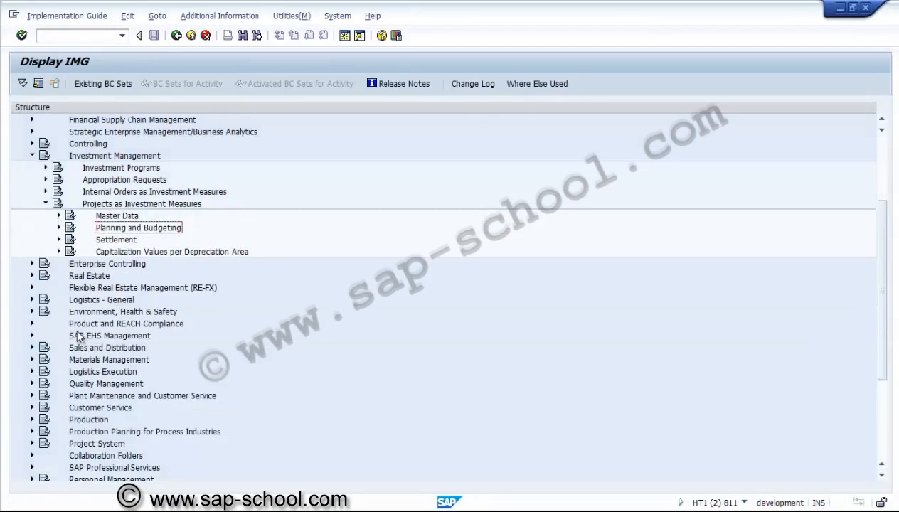
{"action": "left_click", "coordinate": [883, 151]}
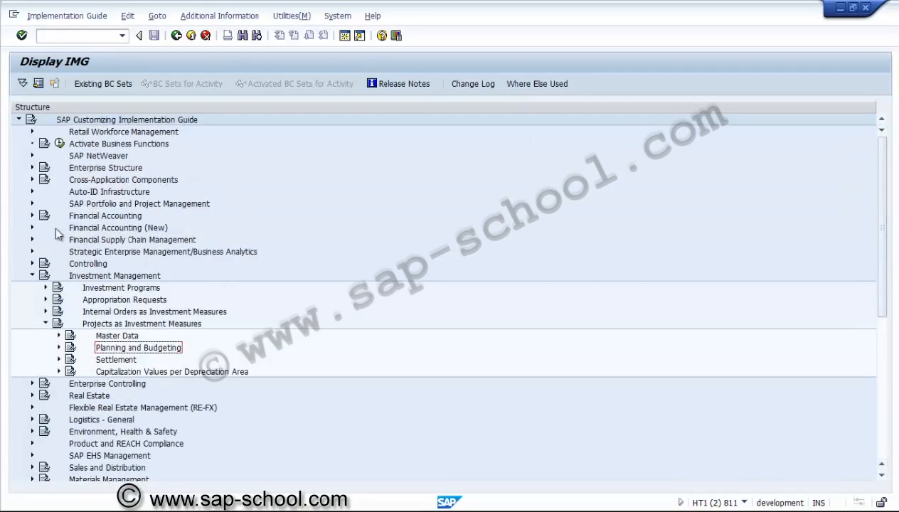
{"action": "left_click", "coordinate": [31, 216]}
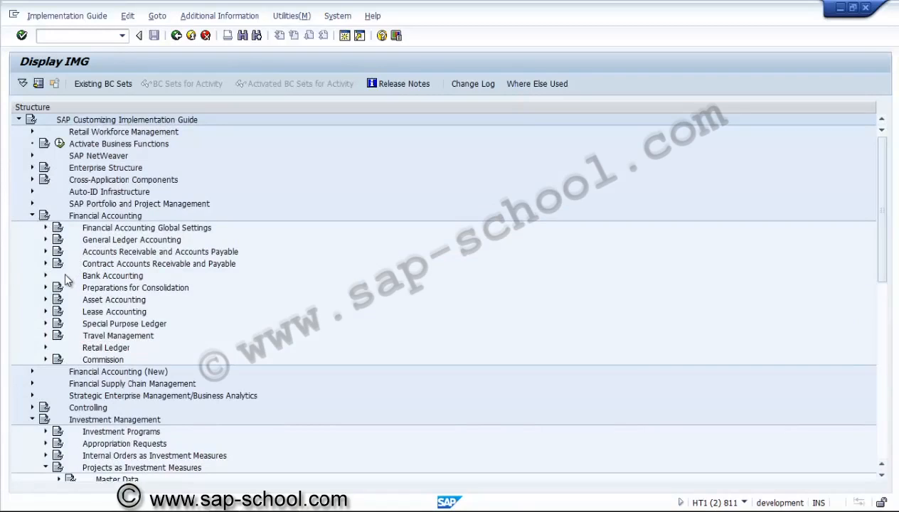
{"action": "left_click", "coordinate": [45, 300]}
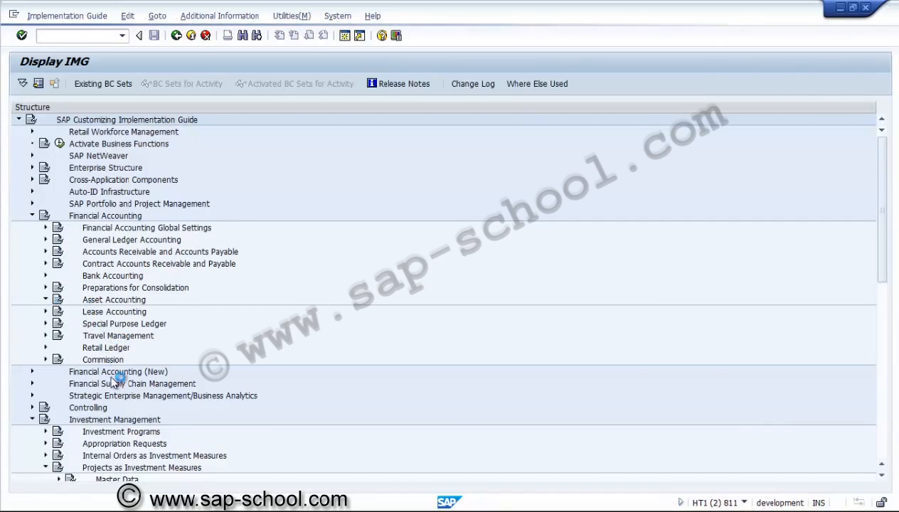
{"action": "left_click", "coordinate": [100, 325]}
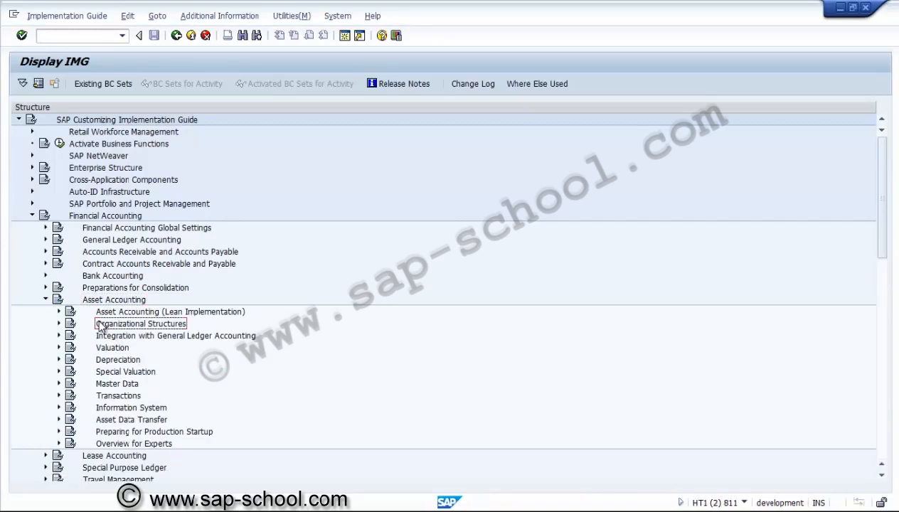
{"action": "left_click", "coordinate": [59, 324]}
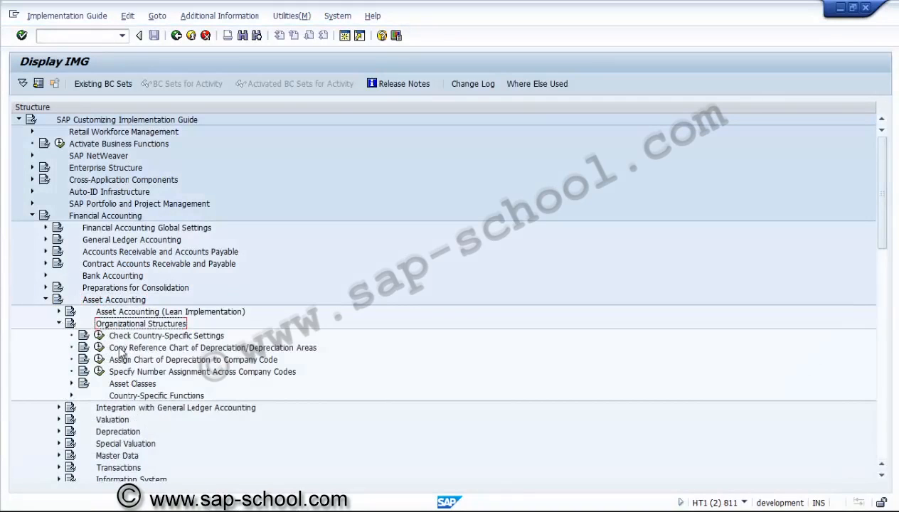
{"action": "left_click", "coordinate": [72, 384]}
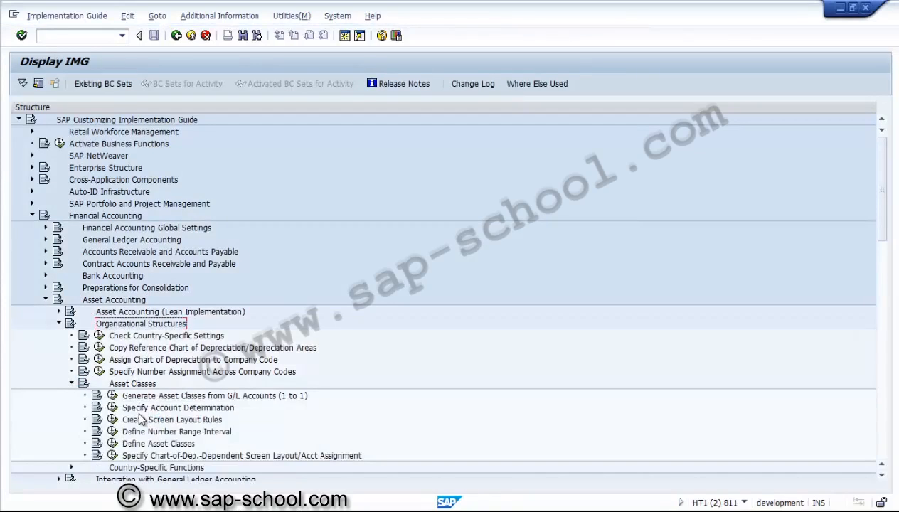
{"action": "left_click", "coordinate": [145, 457]}
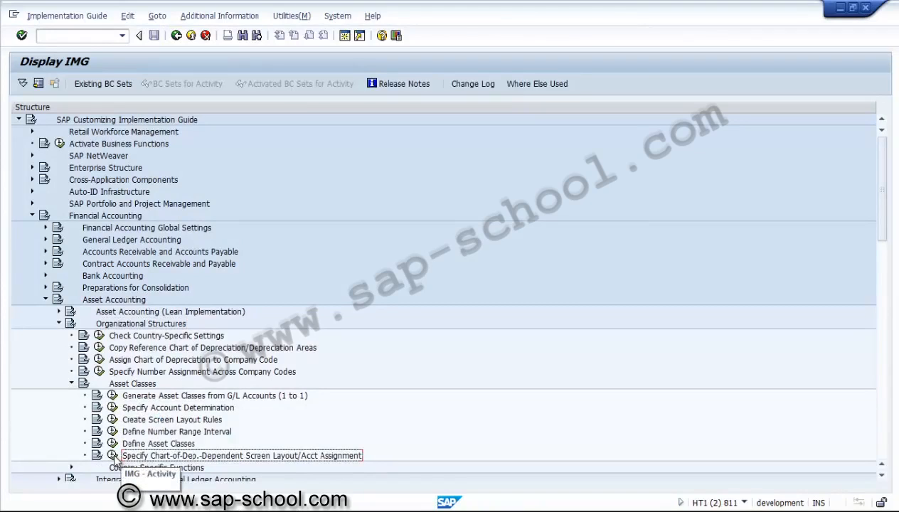
{"action": "left_click", "coordinate": [113, 456]}
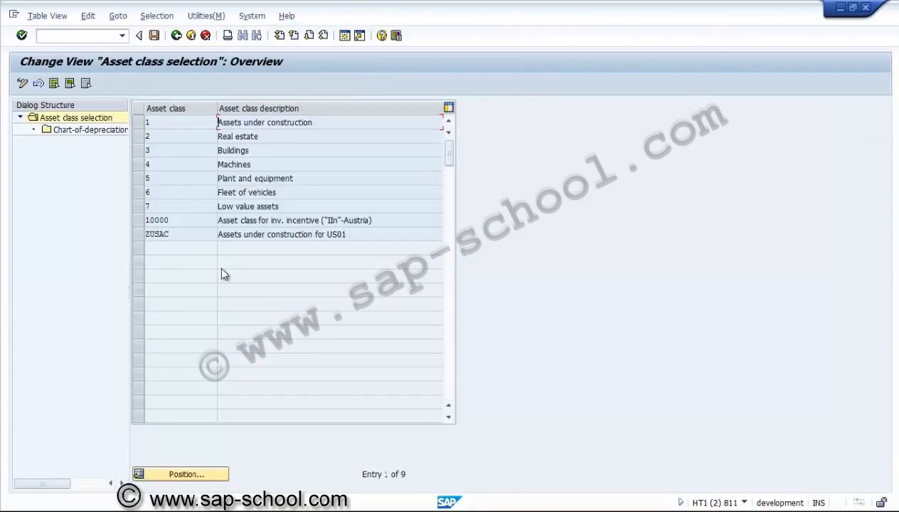
Step: Add a chart-of-depreciation-dependent entry for asset class ZUSAC with chart of depreciation 1US
{"action": "left_click", "coordinate": [178, 233]}
{"action": "left_click", "coordinate": [139, 233]}
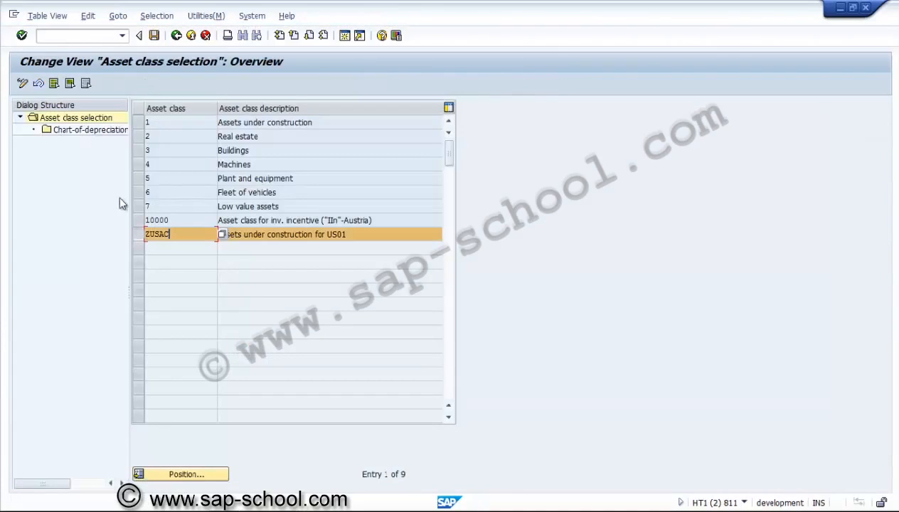
{"action": "double_click", "coordinate": [92, 132]}
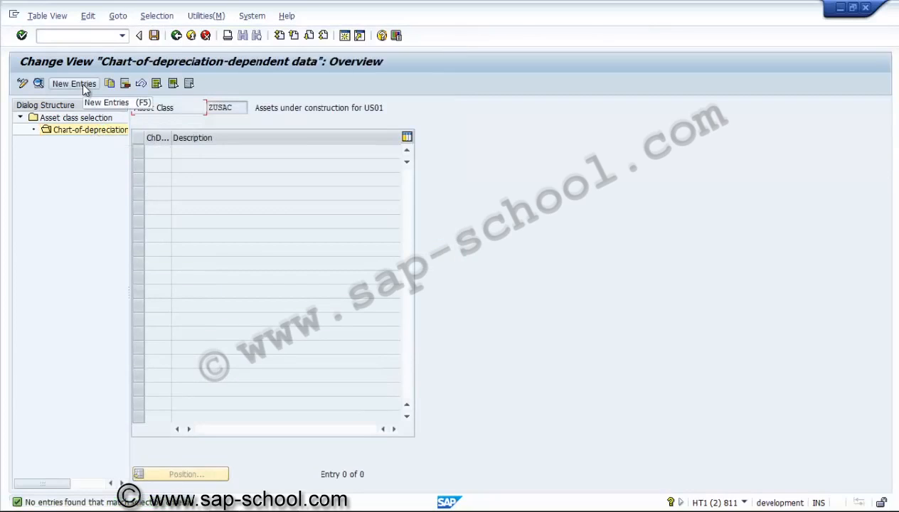
{"action": "left_click", "coordinate": [74, 83]}
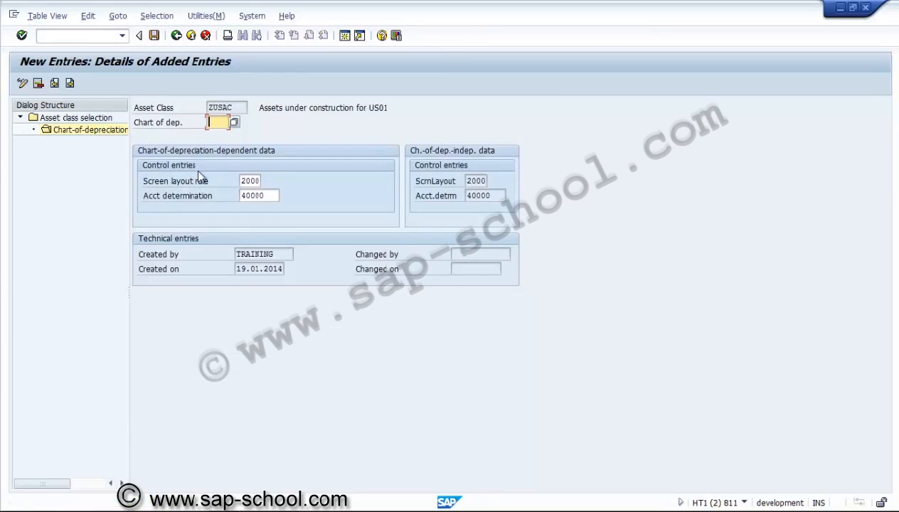
{"action": "left_click", "coordinate": [234, 124]}
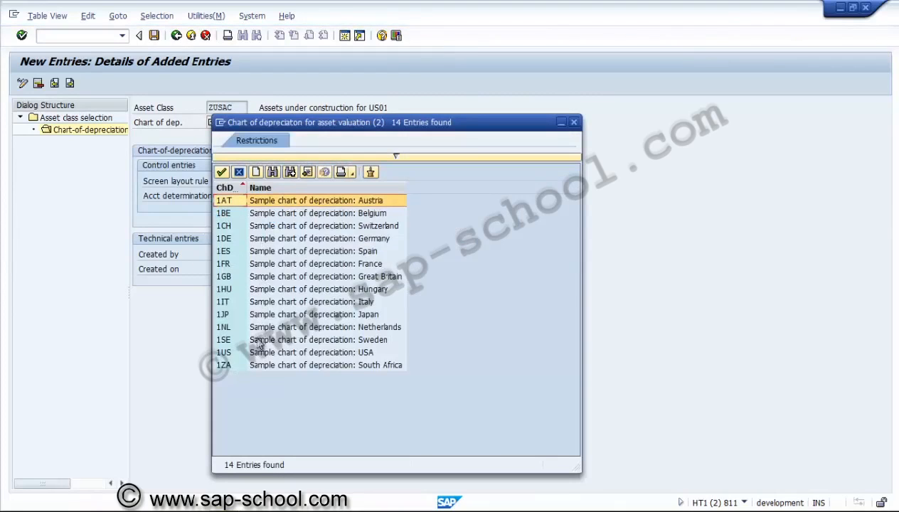
{"action": "double_click", "coordinate": [228, 351]}
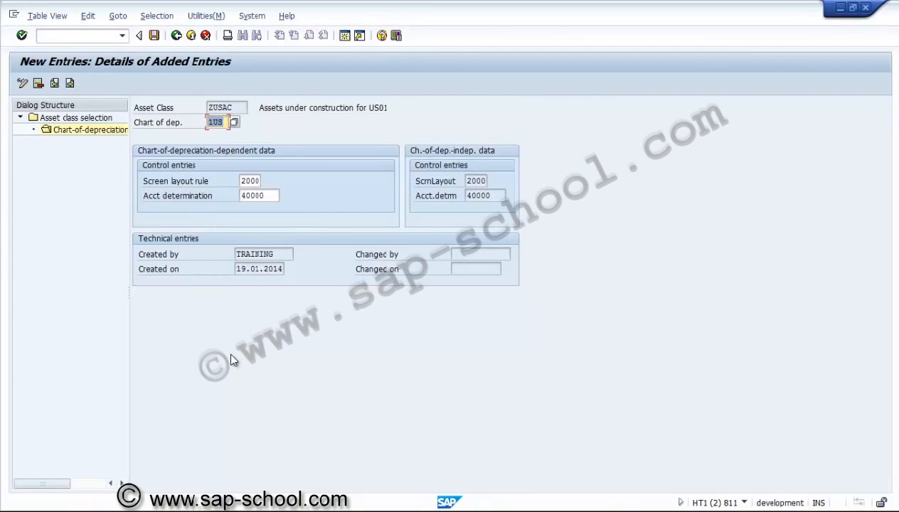
{"action": "key", "text": "Return"}
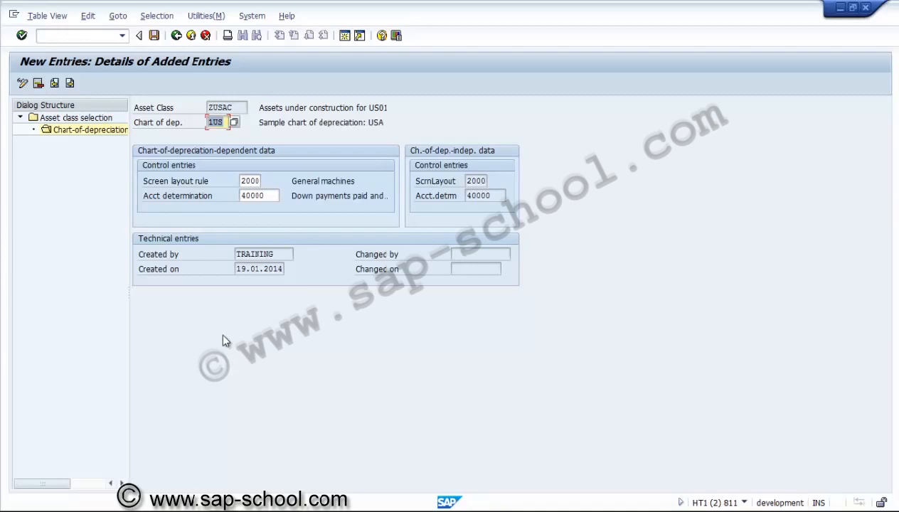
Step: Save the ZUSAC entry in a new customizing request with the short description "PS - Assign thedeprecation type to Asset class"
{"action": "left_click", "coordinate": [154, 36]}
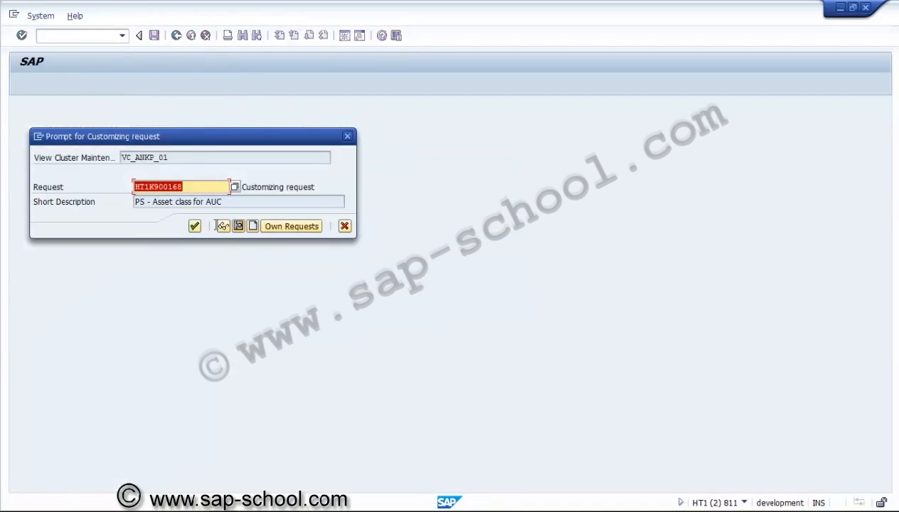
{"action": "left_click", "coordinate": [252, 226]}
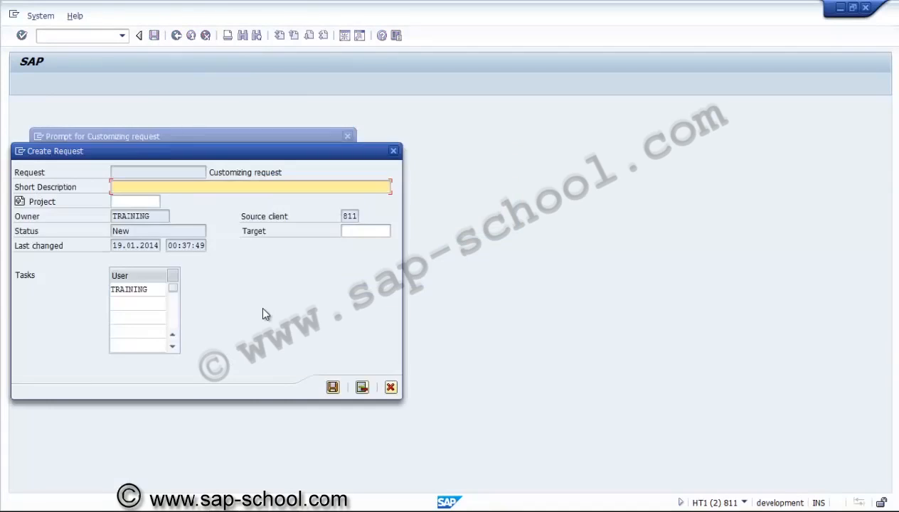
{"action": "type", "text": "PS - Assign thedepre"}
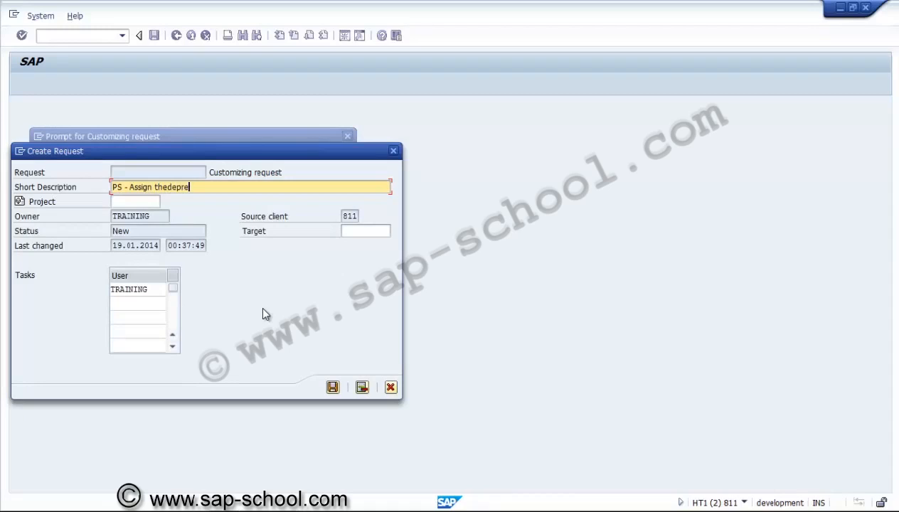
{"action": "type", "text": "cation type to Asset class"}
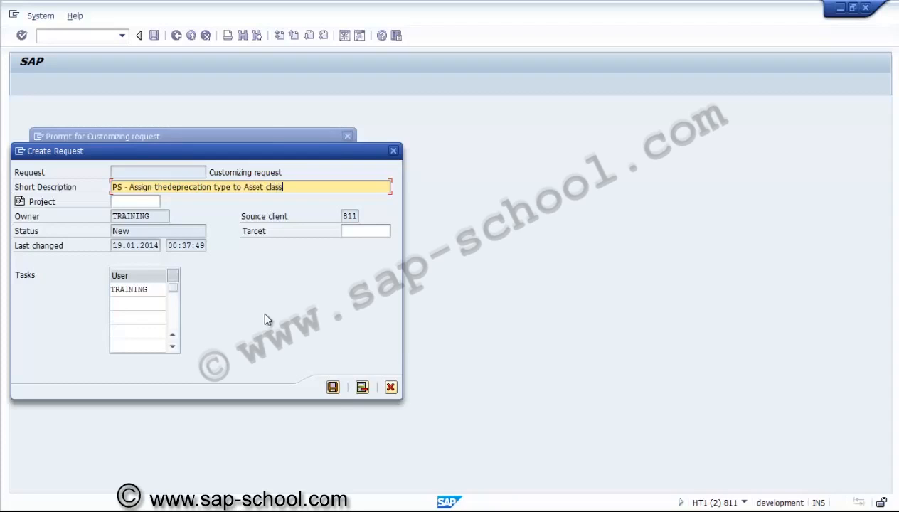
{"action": "left_click", "coordinate": [332, 388]}
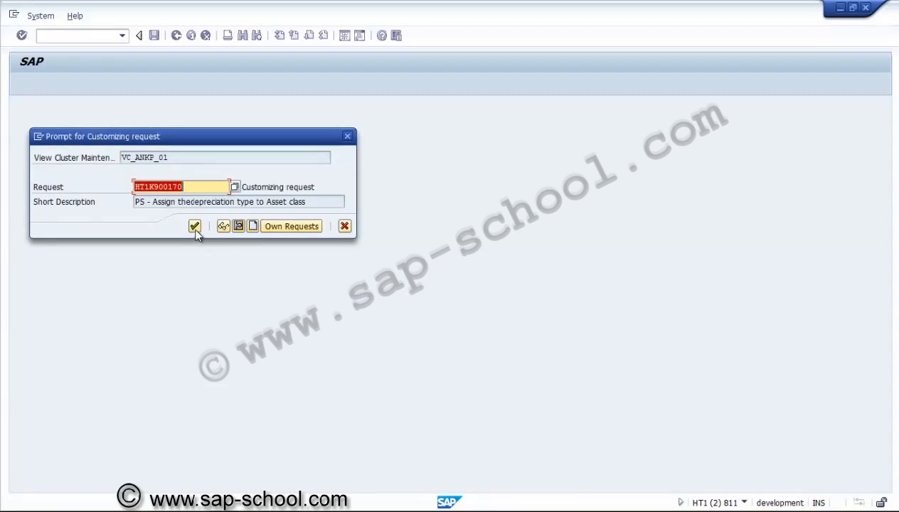
{"action": "left_click", "coordinate": [195, 227]}
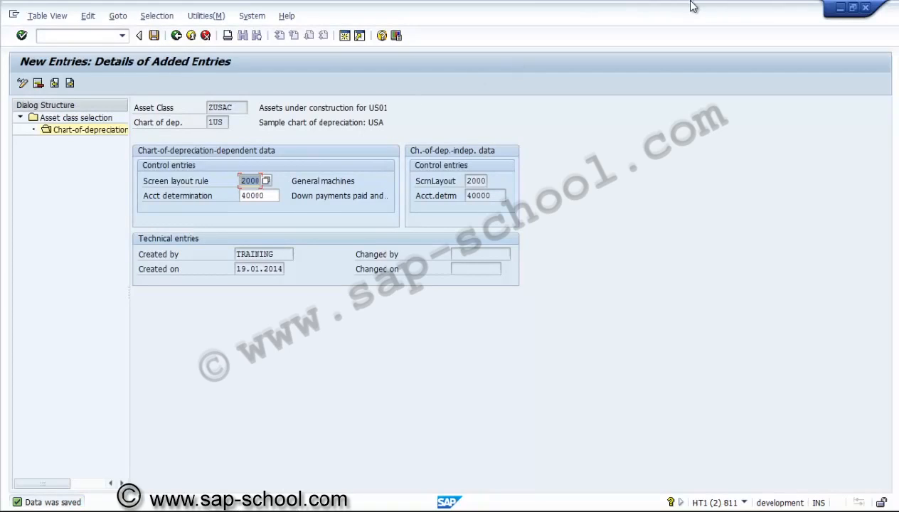
{"action": "left_click", "coordinate": [865, 6]}
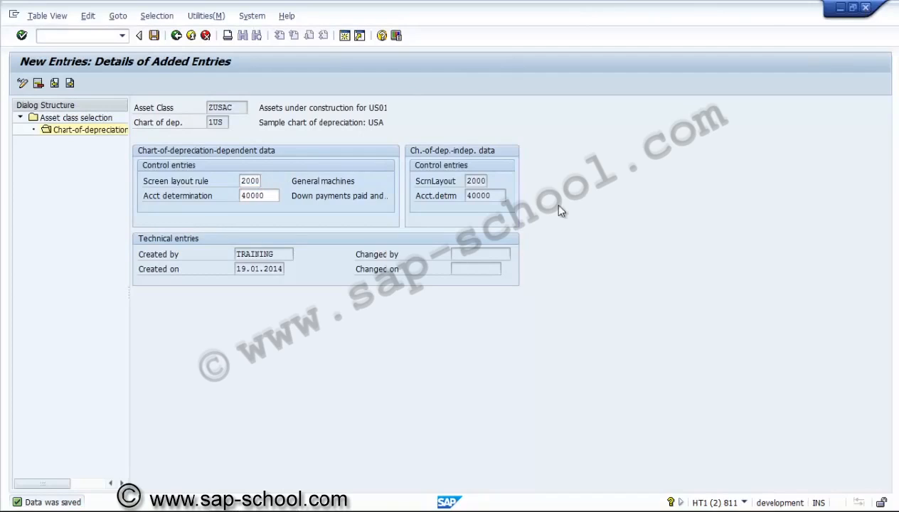
Step: Switch to the other SAP Easy Access session and open the SAP Reference IMG with transaction SPRO
{"action": "mouse_move", "coordinate": [246, 507]}
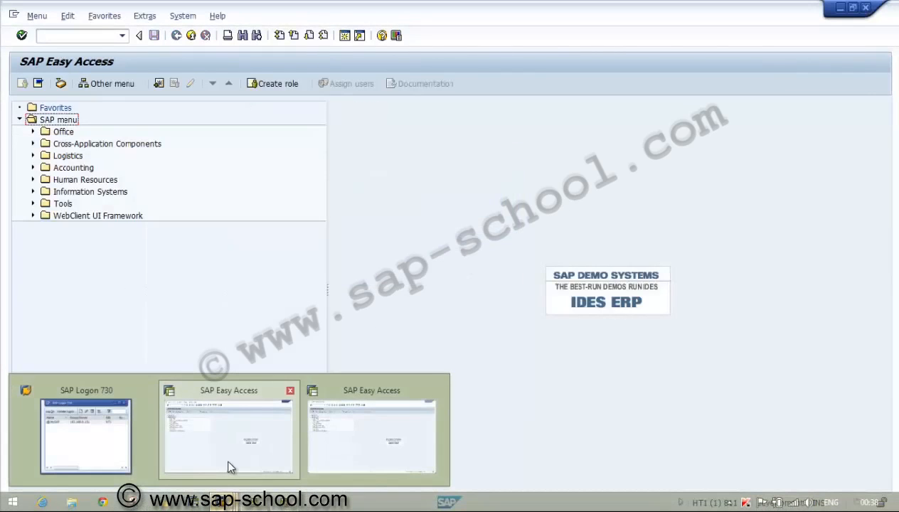
{"action": "left_click", "coordinate": [229, 468]}
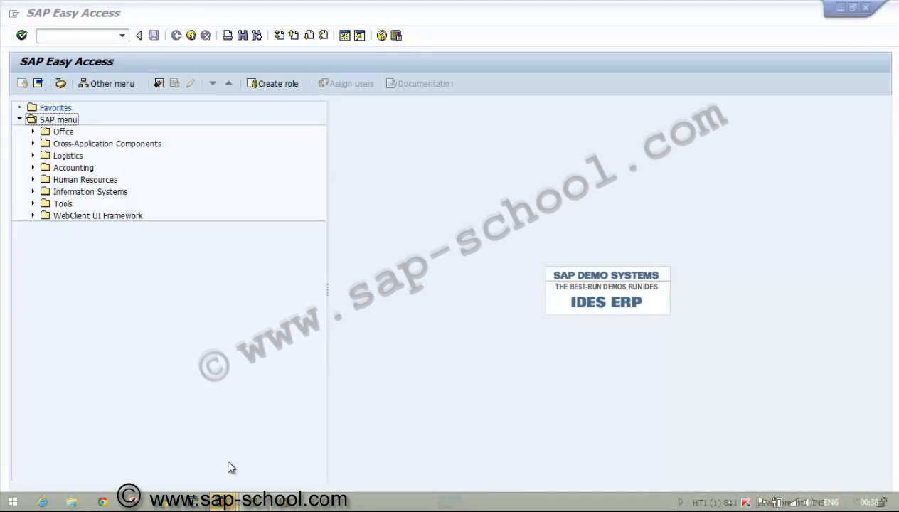
{"action": "left_click", "coordinate": [80, 36]}
{"action": "type", "text": "spro"}
{"action": "key", "text": "Return"}
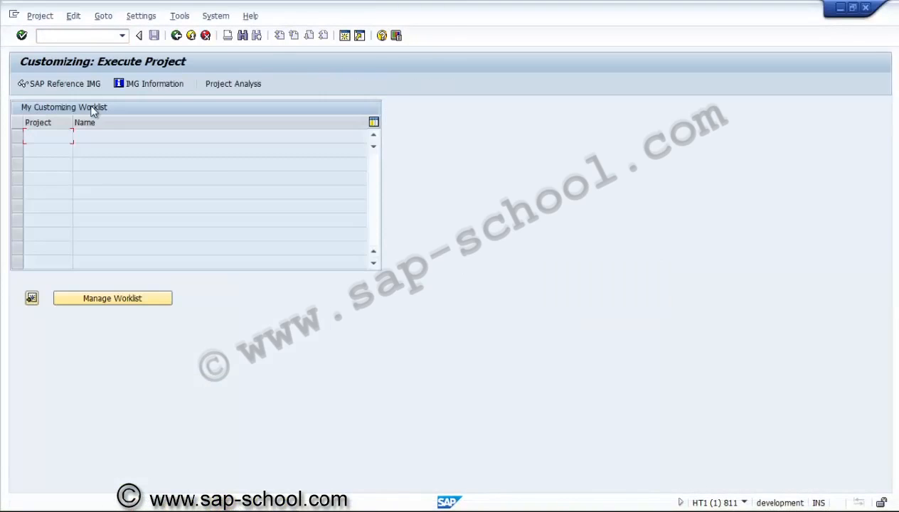
{"action": "left_click", "coordinate": [63, 84]}
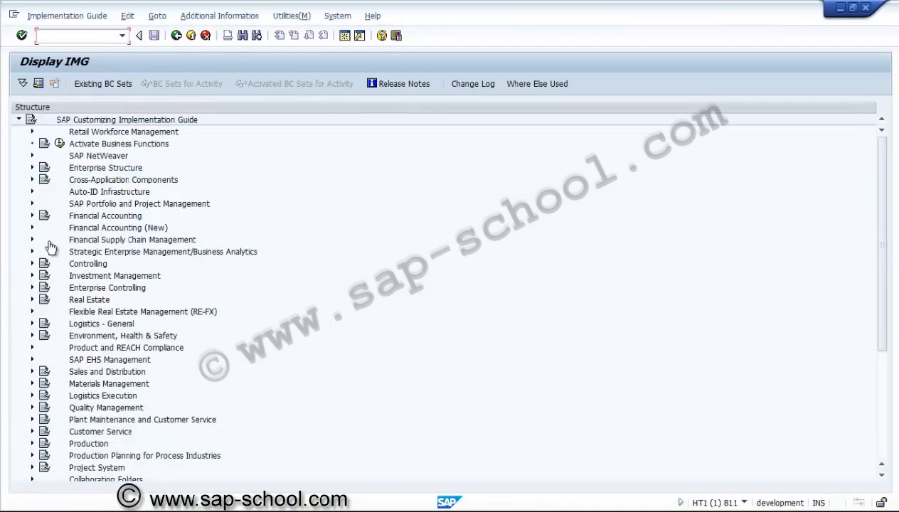
Step: Open the Define Investment Profile activity in the master data of Projects as Investment Measures under Investment Management
{"action": "left_click", "coordinate": [32, 275]}
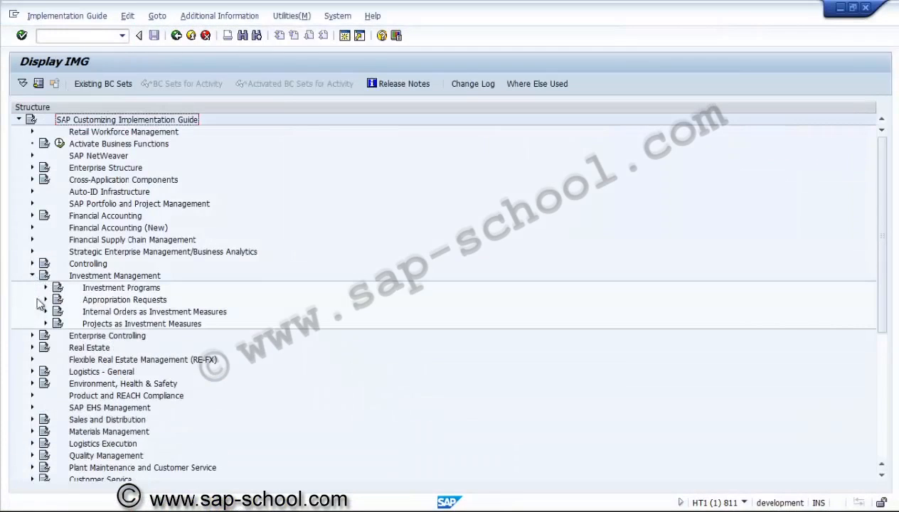
{"action": "left_click", "coordinate": [46, 324]}
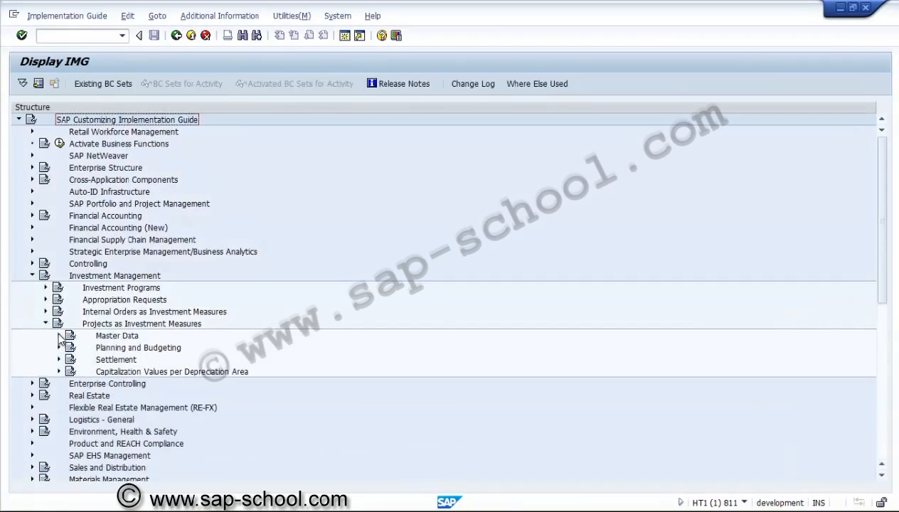
{"action": "left_click", "coordinate": [59, 336]}
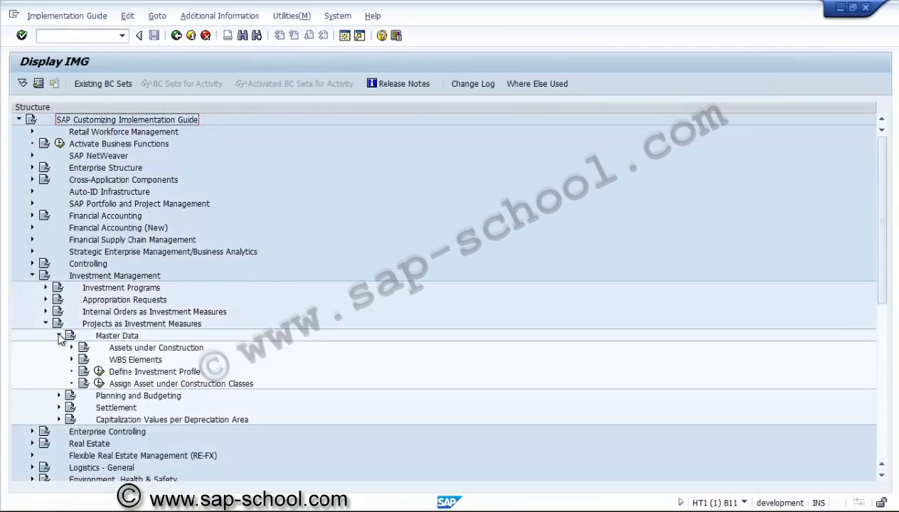
{"action": "left_click", "coordinate": [99, 371]}
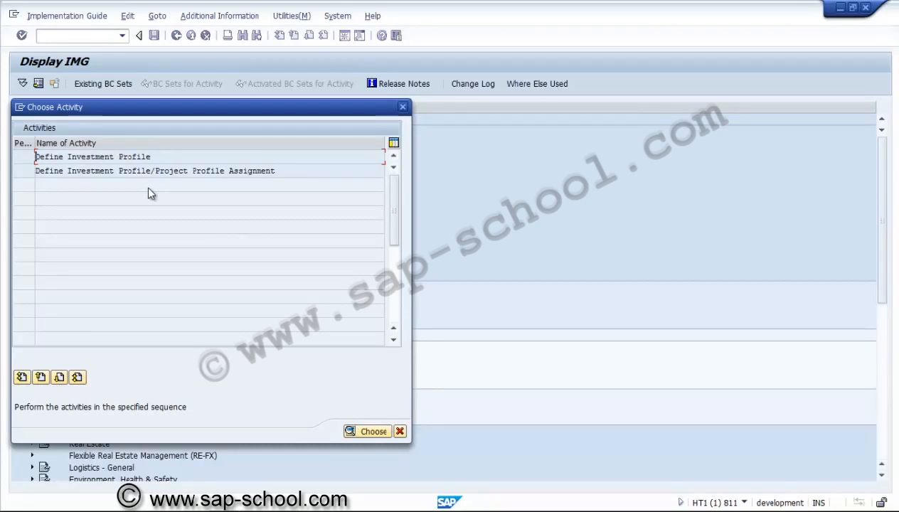
{"action": "double_click", "coordinate": [107, 157]}
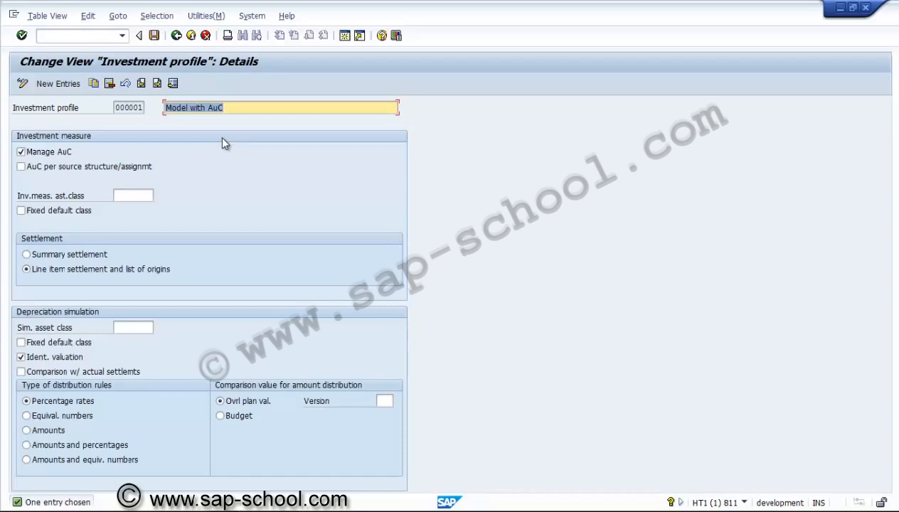
Step: Copy investment profile 000001 (Model with AuC) and name the copy ZUSI01
{"action": "left_click", "coordinate": [95, 84]}
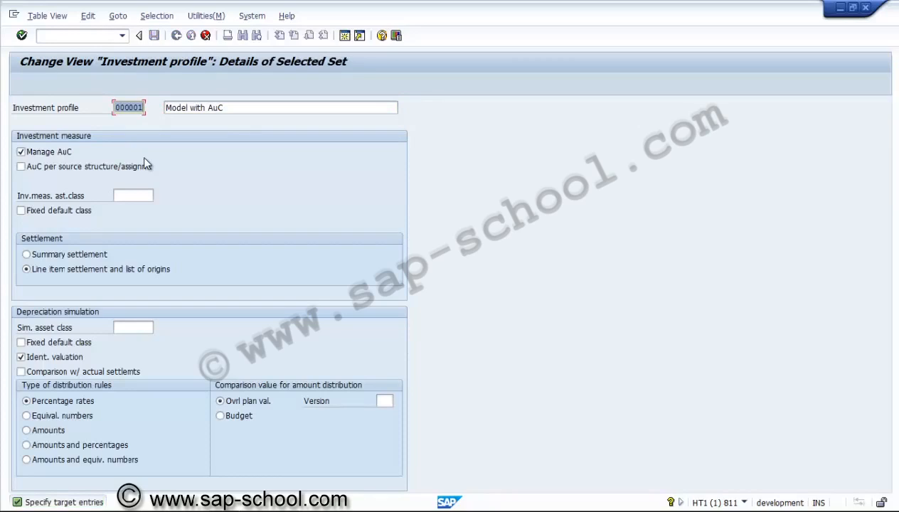
{"action": "type", "text": "Z0"}
{"action": "type", "text": "S"}
{"action": "type", "text": "I"}
{"action": "type", "text": "O"}
{"action": "type", "text": "1"}
Step: Change the description of profile ZUSI01 to "Investment profile for AuC"
{"action": "left_click", "coordinate": [208, 107]}
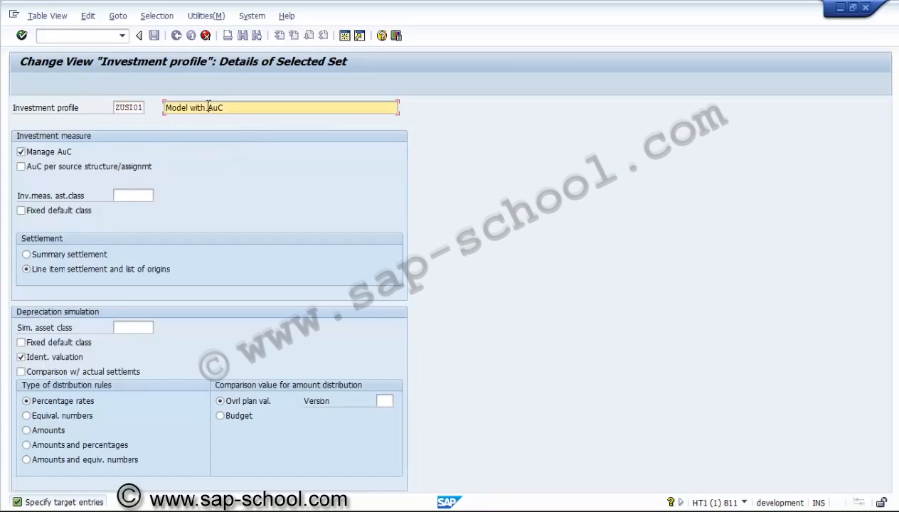
{"action": "key", "text": "BackSpace"}
{"action": "key", "text": "BackSpace"}
{"action": "key", "text": "BackSpace"}
{"action": "key", "text": "BackSpace"}
{"action": "key", "text": "BackSpace"}
{"action": "key", "text": "BackSpace"}
{"action": "key", "text": "BackSpace"}
{"action": "key", "text": "BackSpace"}
{"action": "key", "text": "BackSpace"}
{"action": "key", "text": "BackSpace"}
{"action": "key", "text": "BackSpace"}
{"action": "type", "text": "in"}
{"action": "key", "text": "BackSpace"}
{"action": "key", "text": "BackSpace"}
{"action": "type", "text": "iN"}
{"action": "key", "text": "BackSpace"}
{"action": "key", "text": "BackSpace"}
{"action": "key", "text": "Tab"}
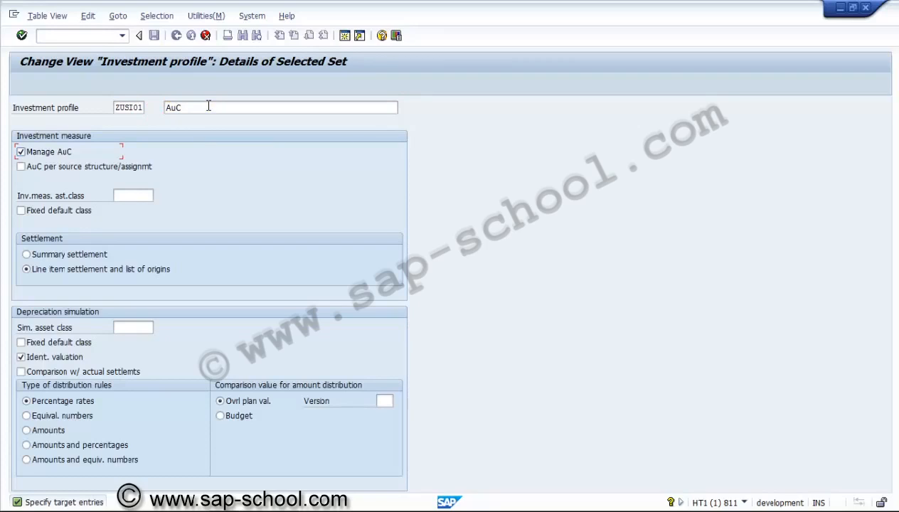
{"action": "left_click", "coordinate": [166, 107]}
{"action": "type", "text": "Inv"}
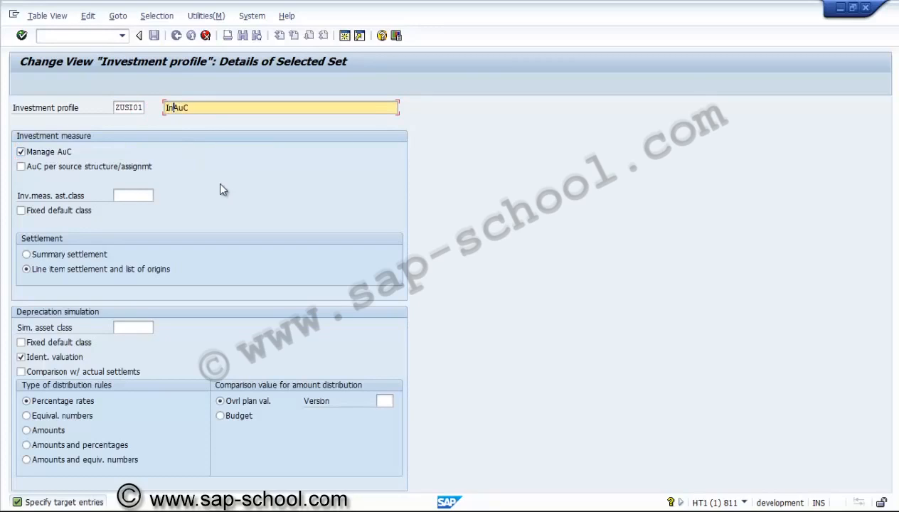
{"action": "type", "text": "estment profile "}
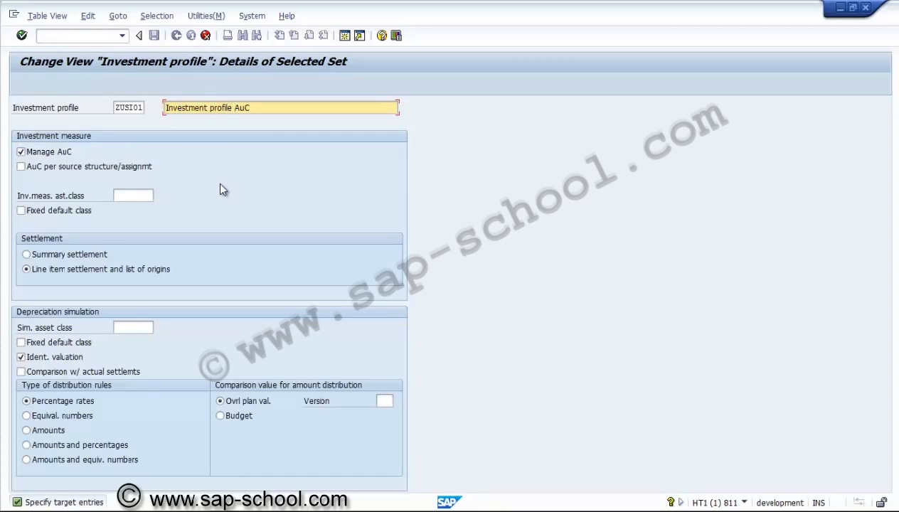
{"action": "type", "text": "for"}
Step: Assign ZUSAC as the investment measure asset class of profile ZUSI01 and confirm the copied entry
{"action": "left_click", "coordinate": [132, 195]}
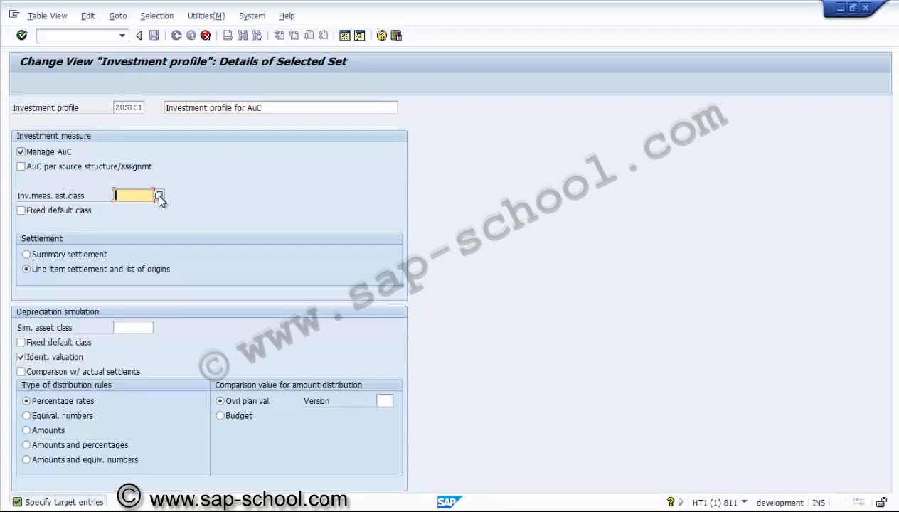
{"action": "left_click", "coordinate": [159, 195]}
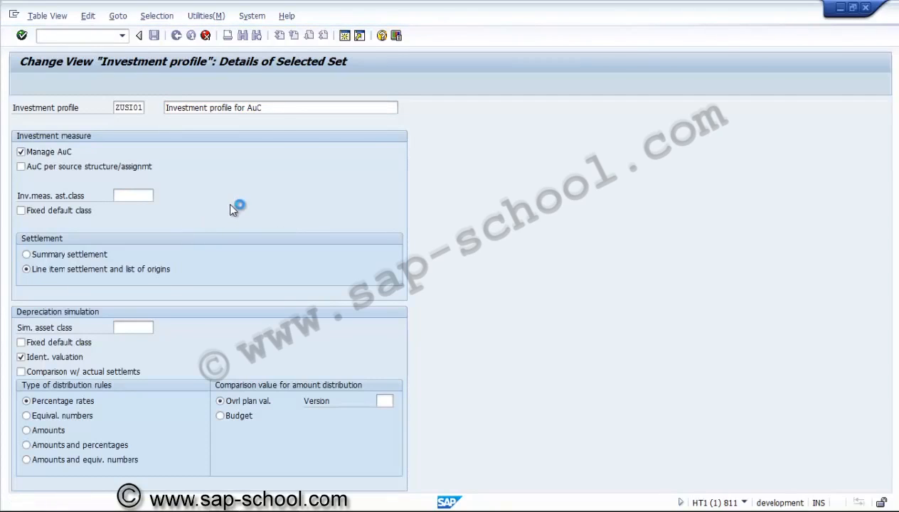
{"action": "double_click", "coordinate": [34, 138]}
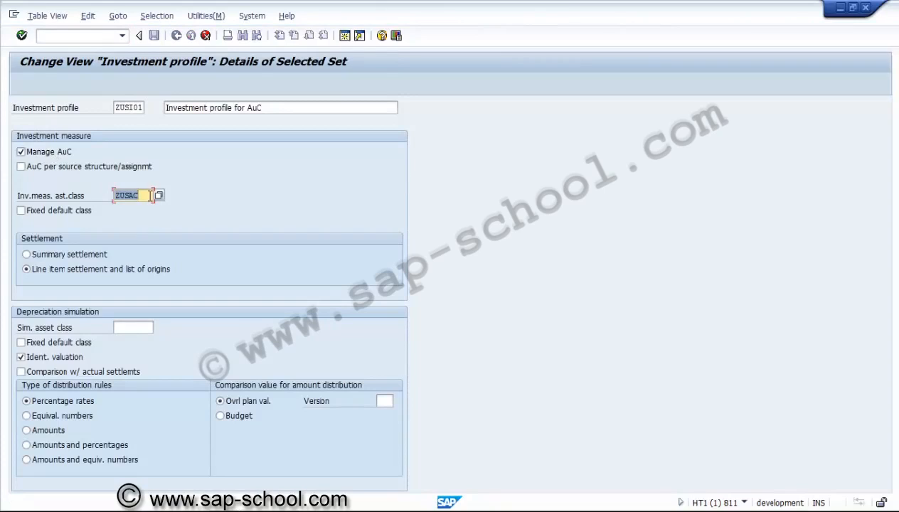
{"action": "left_click", "coordinate": [151, 195]}
{"action": "key", "text": "Return"}
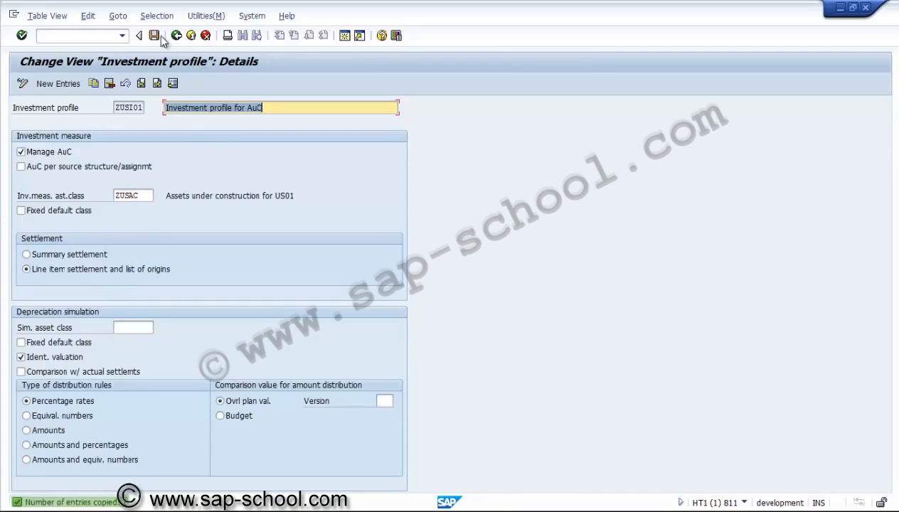
Step: Save the investment profile in a new customizing request described as "PS - Investment profile" and return to the IMG structure
{"action": "left_click", "coordinate": [155, 35]}
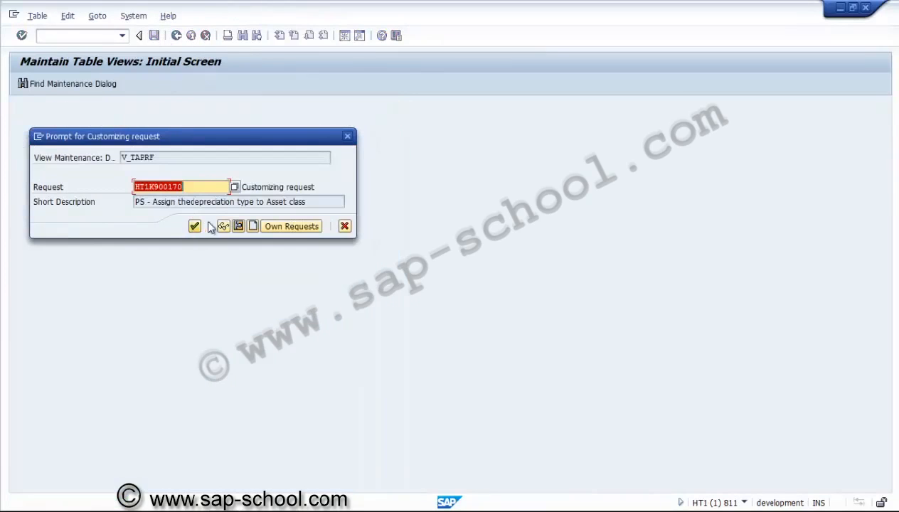
{"action": "left_click", "coordinate": [253, 226]}
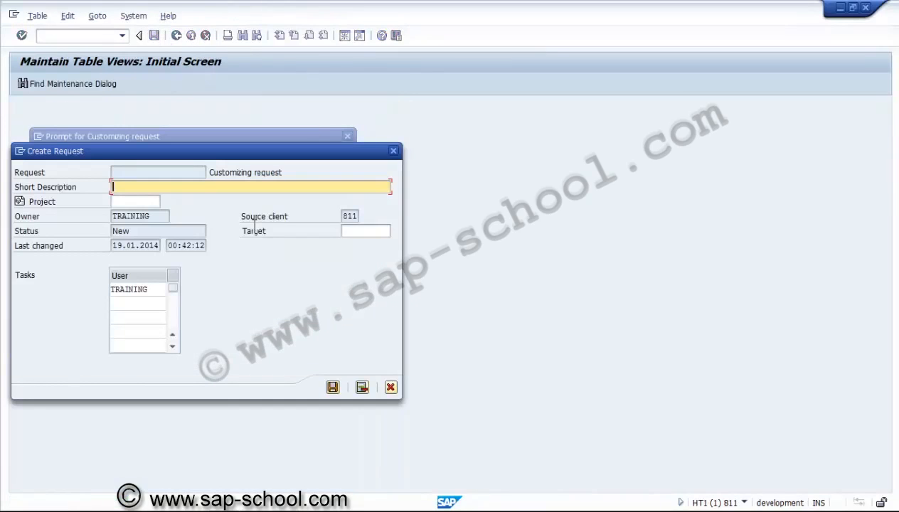
{"action": "type", "text": "PS - Investment profile"}
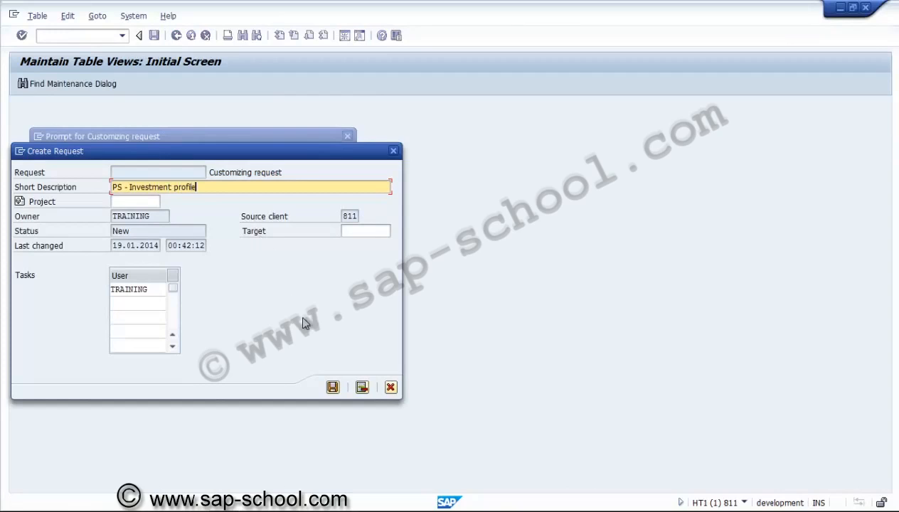
{"action": "left_click", "coordinate": [332, 387]}
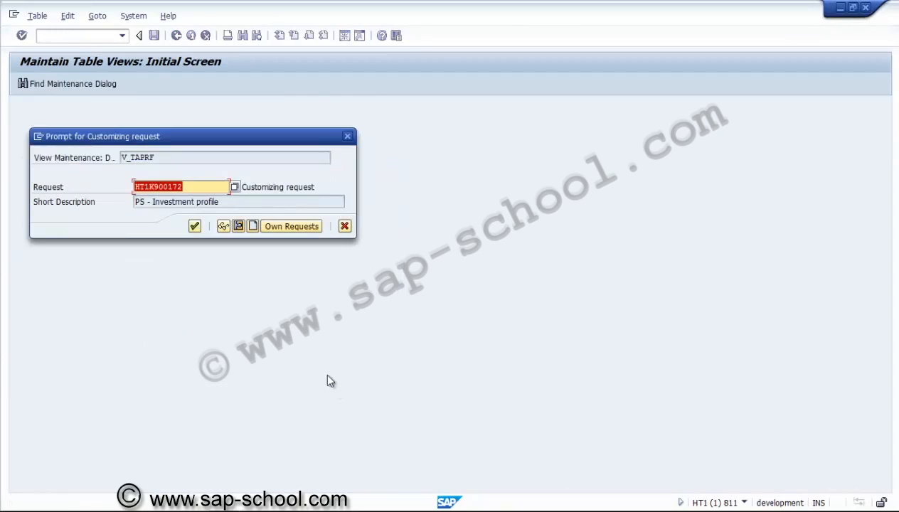
{"action": "left_click", "coordinate": [193, 231]}
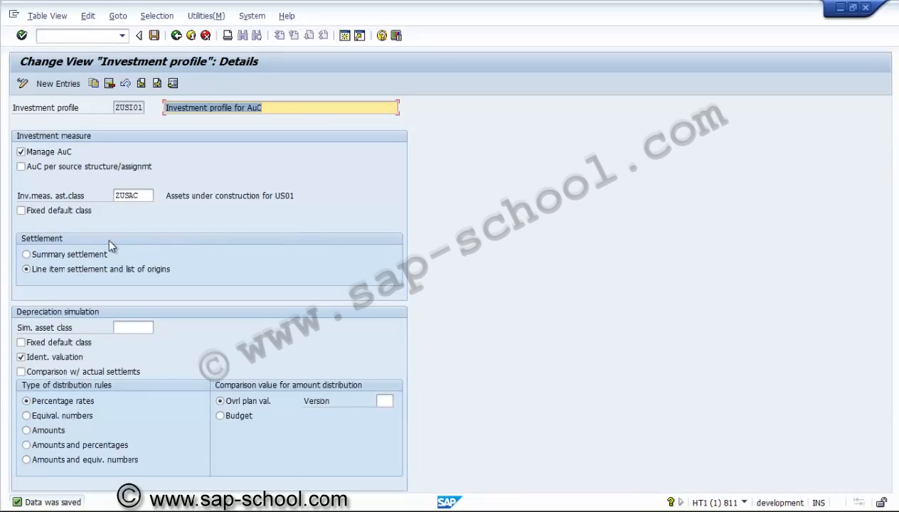
{"action": "left_click", "coordinate": [177, 35]}
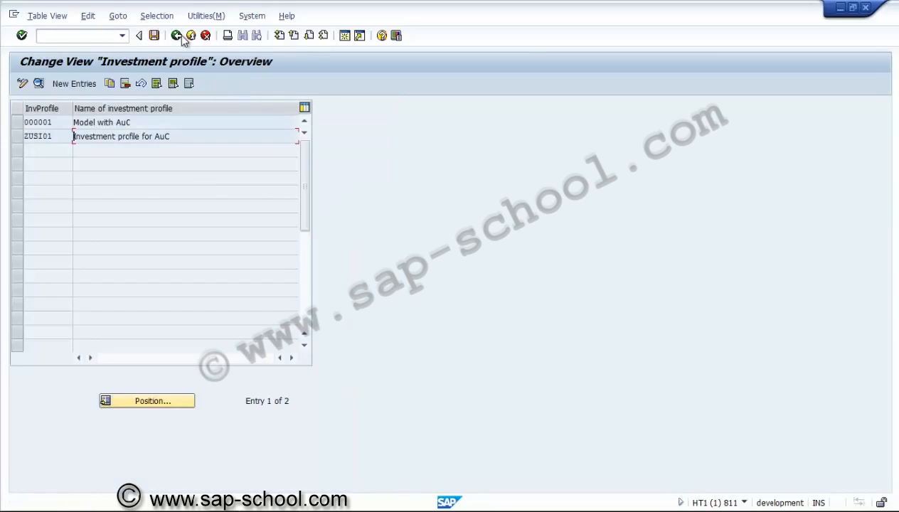
{"action": "left_click", "coordinate": [177, 35]}
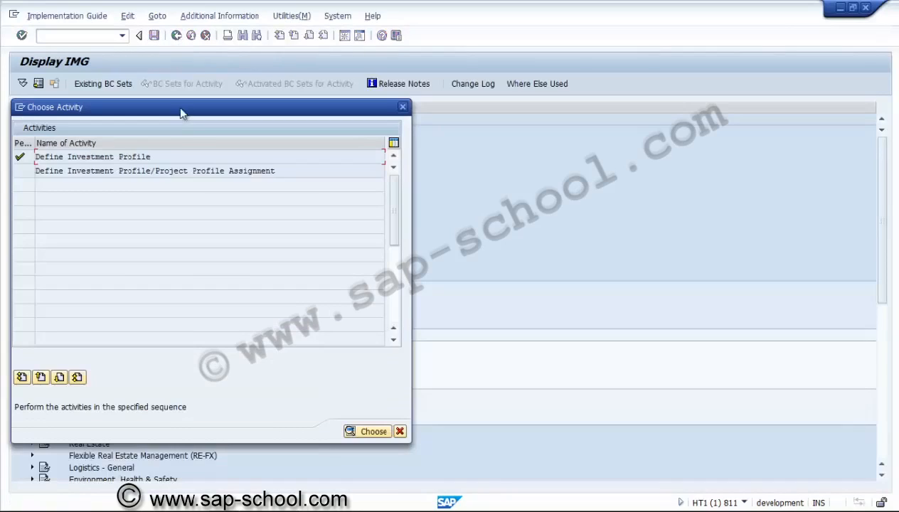
{"action": "left_click", "coordinate": [400, 431]}
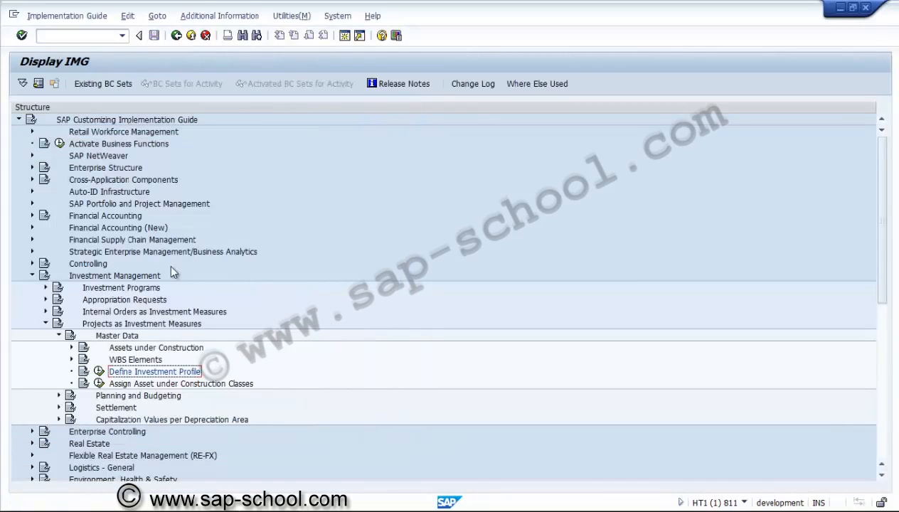
Step: Open Allow Transfer Transaction Types for Asset Classes in the capitalization of assets under construction settings of Asset Accounting transactions under Financial Accounting
{"action": "left_click", "coordinate": [32, 215]}
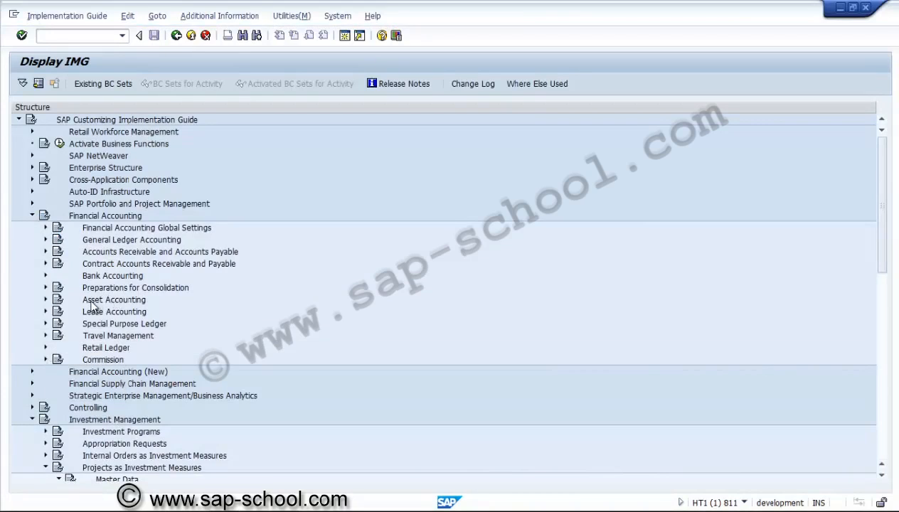
{"action": "left_click", "coordinate": [46, 299]}
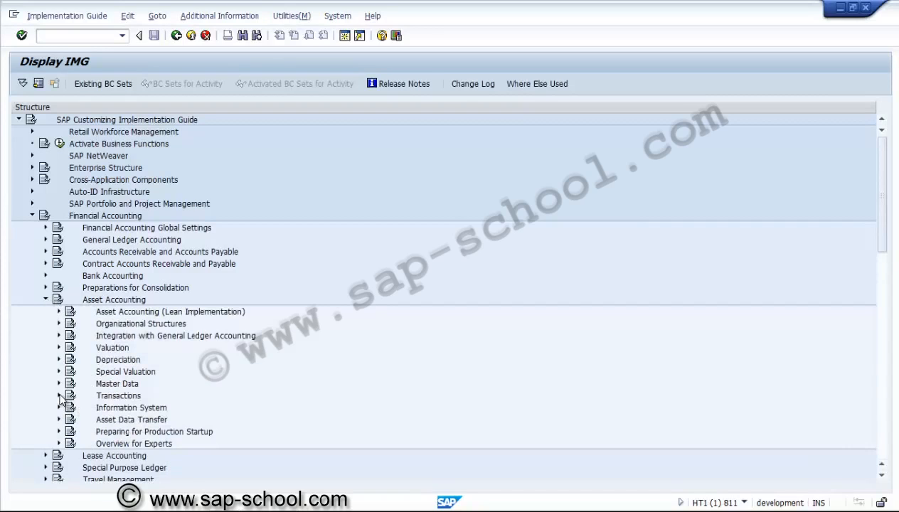
{"action": "left_click", "coordinate": [59, 396]}
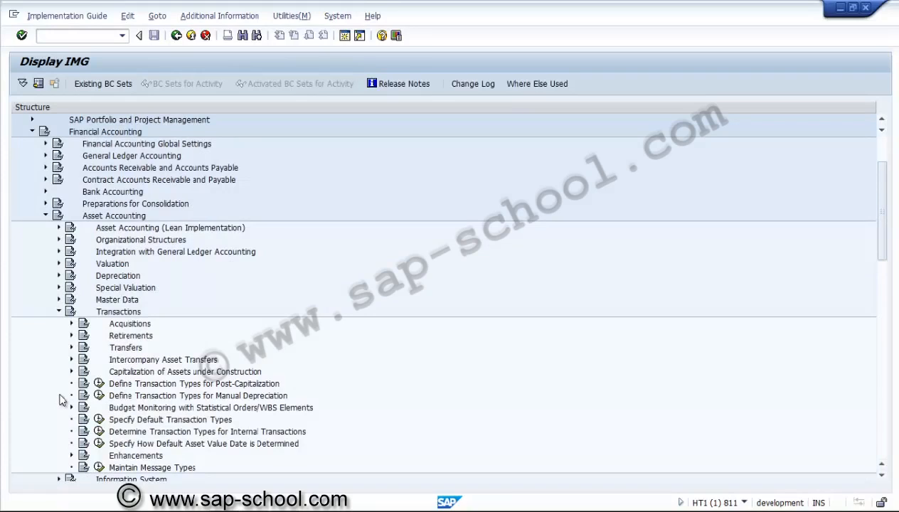
{"action": "left_click", "coordinate": [135, 372]}
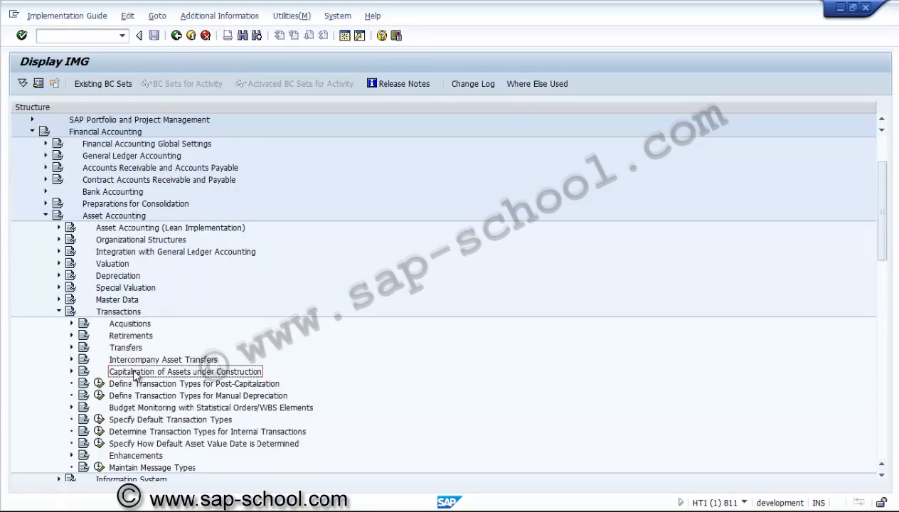
{"action": "left_click", "coordinate": [72, 371]}
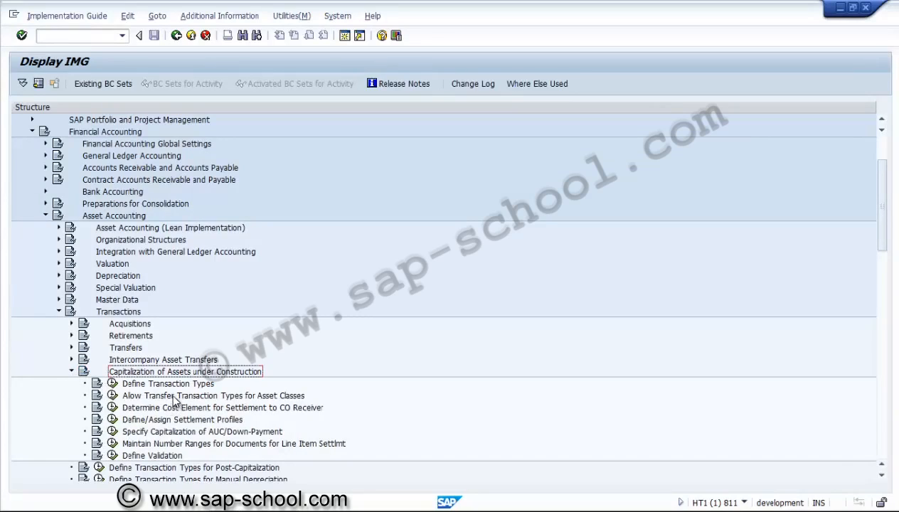
{"action": "left_click", "coordinate": [113, 396]}
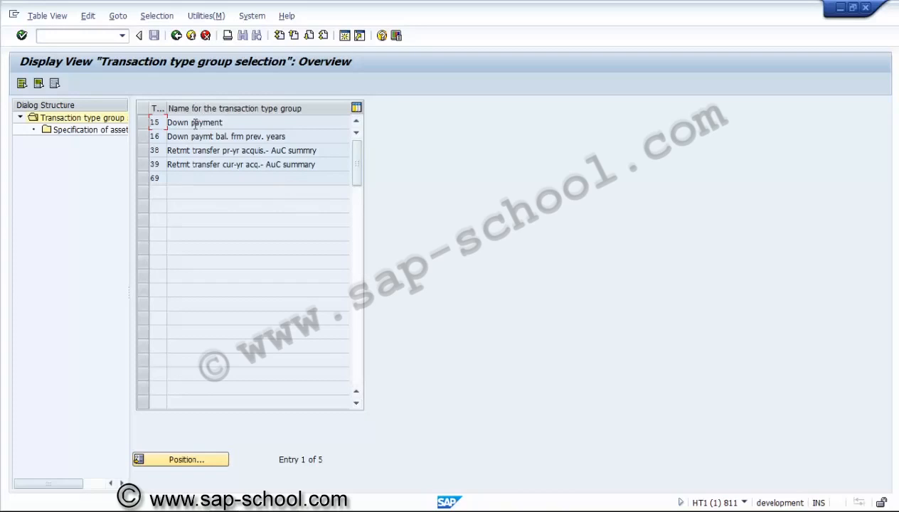
Step: Add asset class ZUSAC to the asset class specification of transaction type group 15 (Down payment) and go back
{"action": "left_click", "coordinate": [144, 124]}
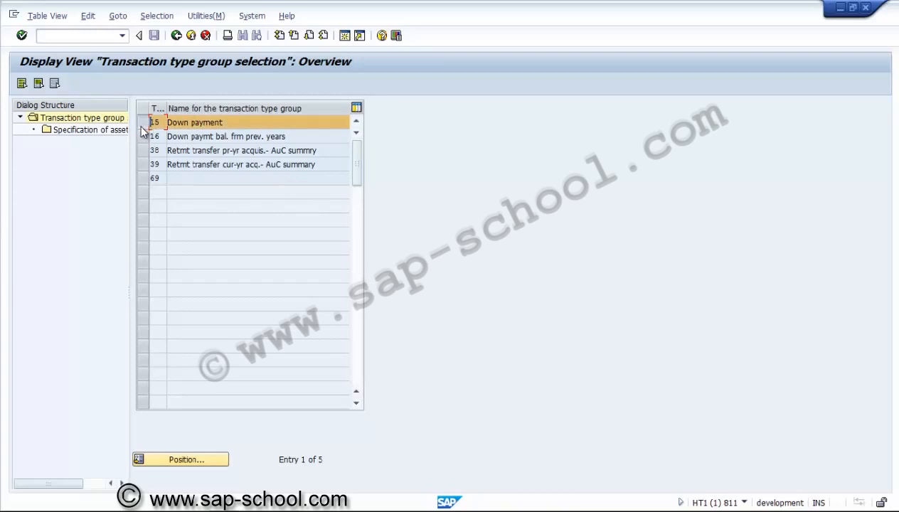
{"action": "left_click", "coordinate": [103, 130]}
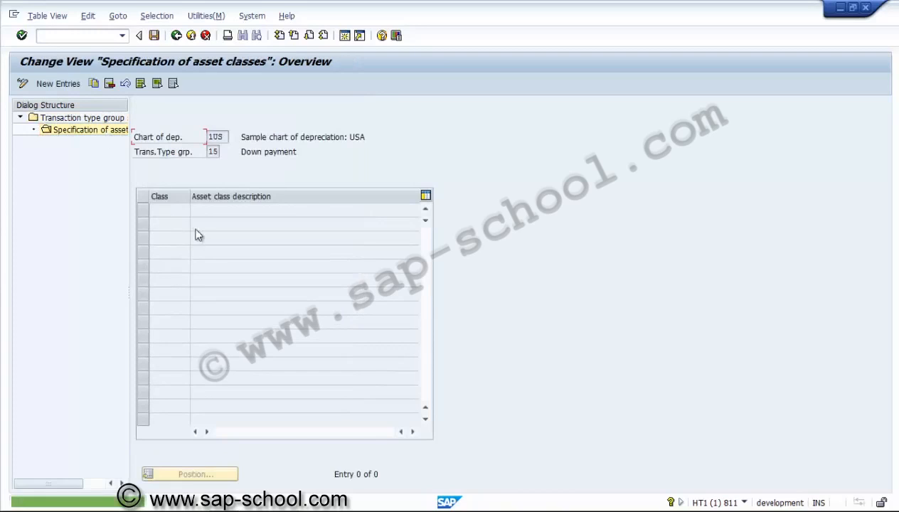
{"action": "left_click", "coordinate": [72, 88]}
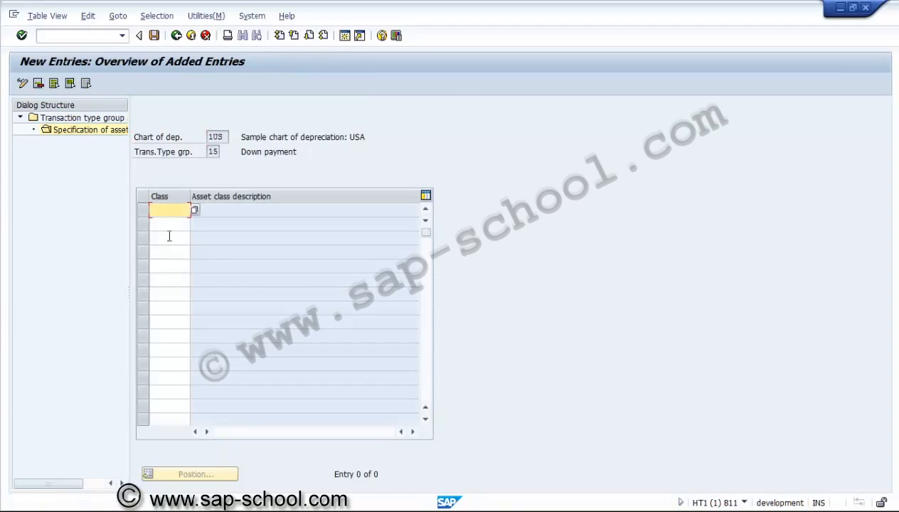
{"action": "left_click", "coordinate": [195, 211]}
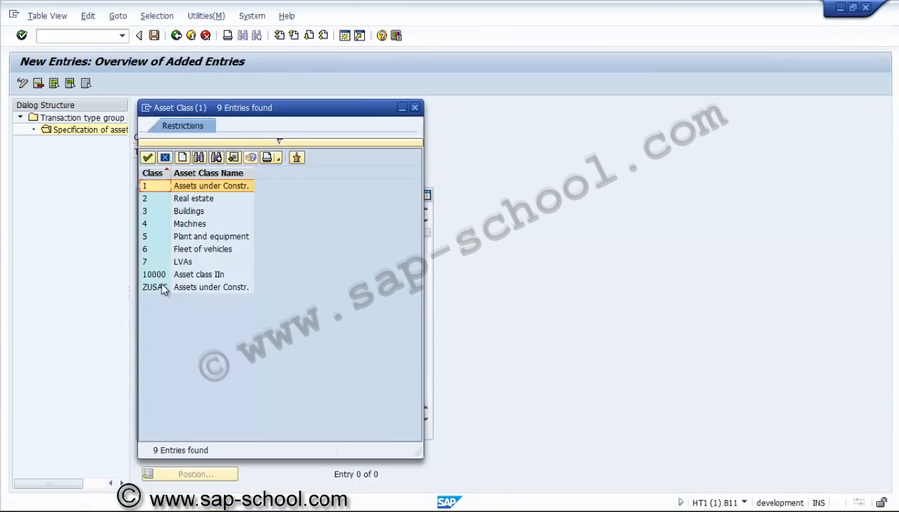
{"action": "double_click", "coordinate": [161, 288]}
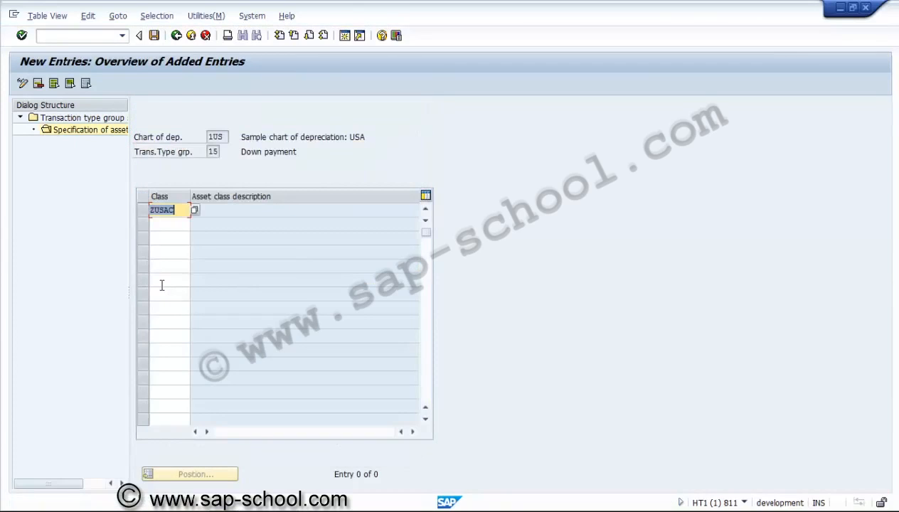
{"action": "key", "text": "Return"}
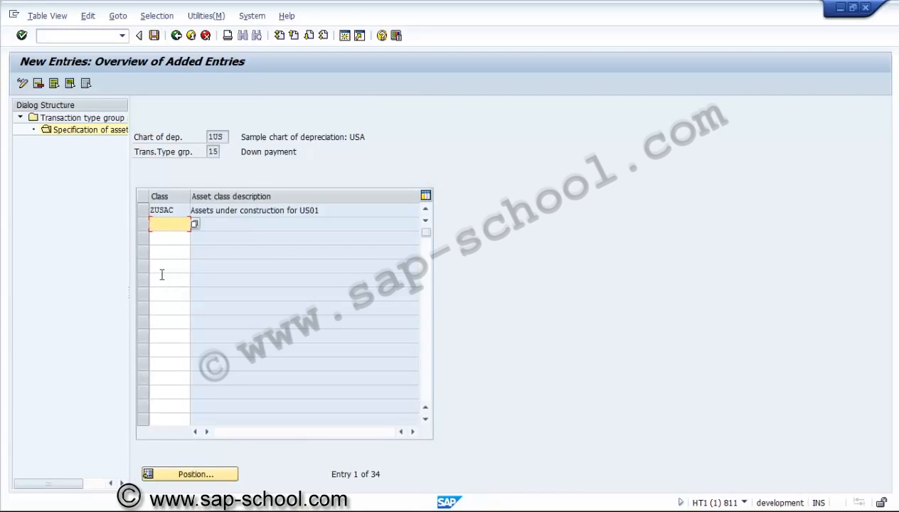
{"action": "left_click", "coordinate": [176, 35]}
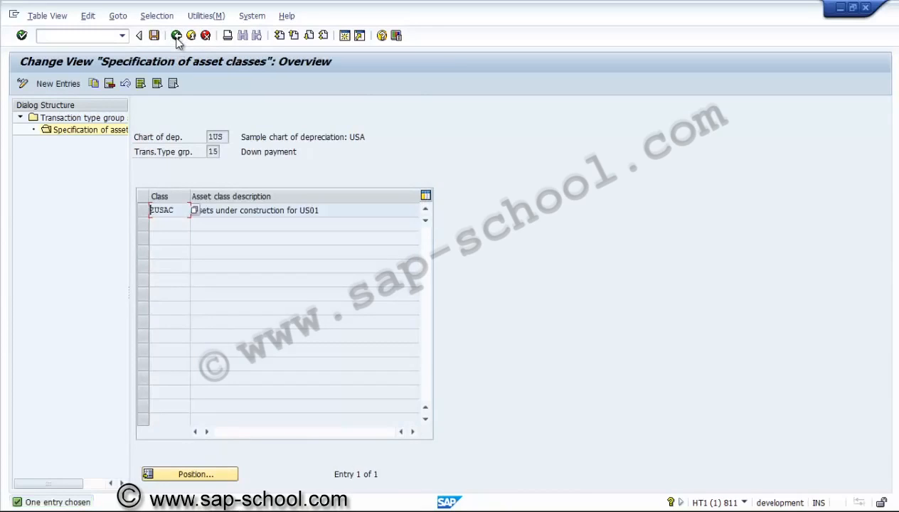
{"action": "left_click", "coordinate": [176, 36]}
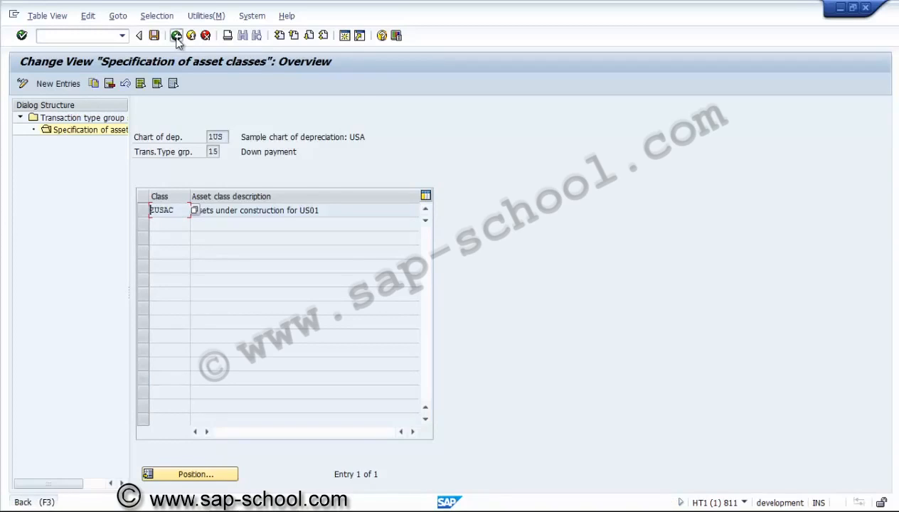
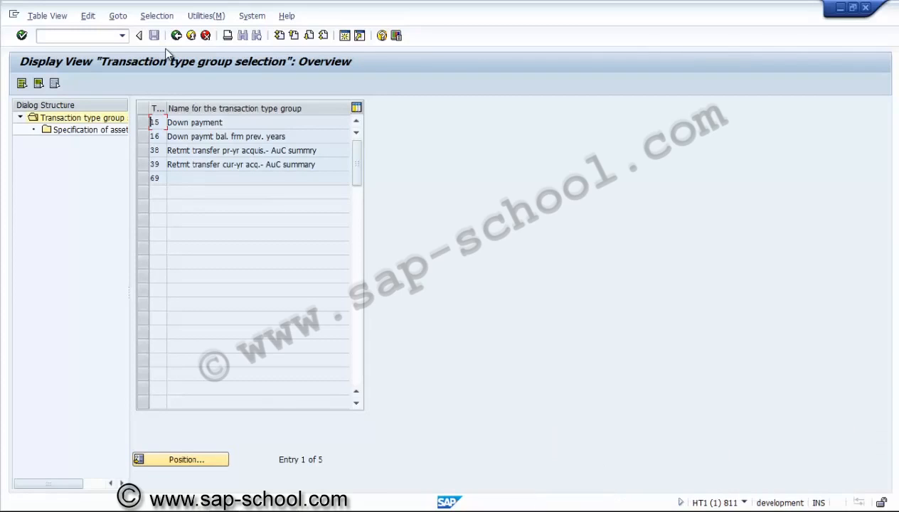
Step: Exit the transaction type group view, saving the changes to a new customizing request described "PS - Transaction types allowed for AUC captilisation"
{"action": "left_click", "coordinate": [177, 35]}
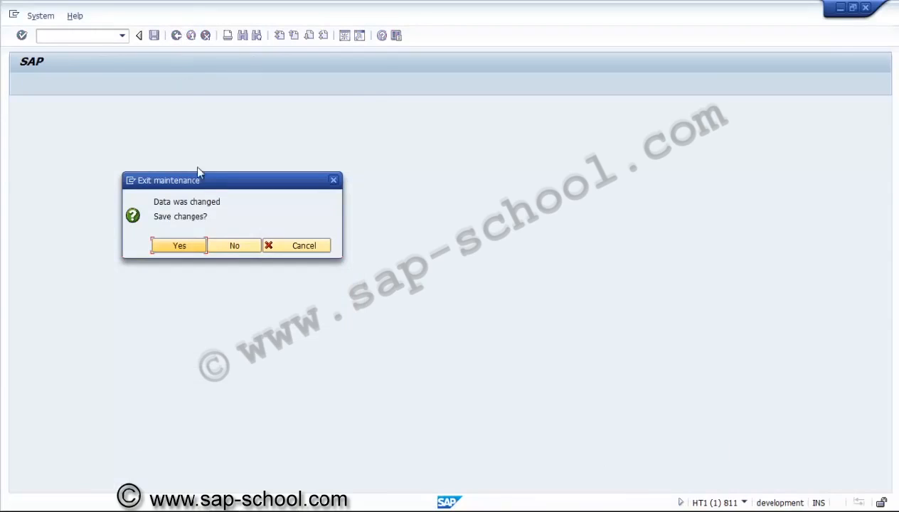
{"action": "left_click", "coordinate": [197, 247]}
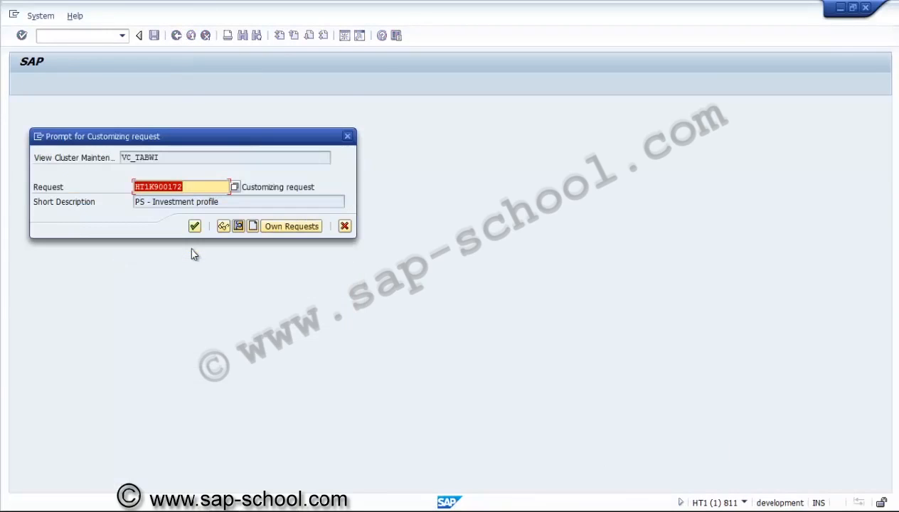
{"action": "left_click", "coordinate": [251, 227]}
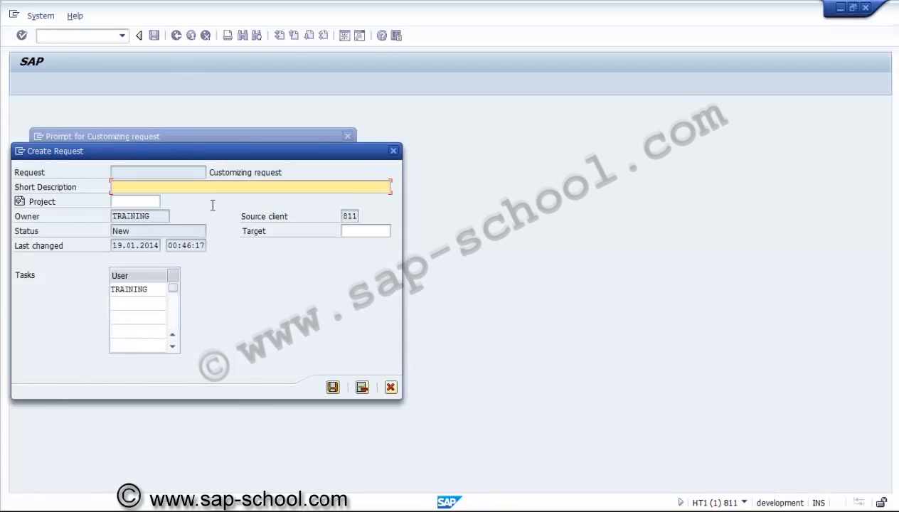
{"action": "type", "text": "PS-"}
{"action": "key", "text": "BackSpace"}
{"action": "type", "text": "-"}
{"action": "type", "text": " Trans"}
{"action": "type", "text": "action typ"}
{"action": "type", "text": "ews"}
{"action": "key", "text": "BackSpace"}
{"action": "key", "text": "BackSpace"}
{"action": "type", "text": "s all"}
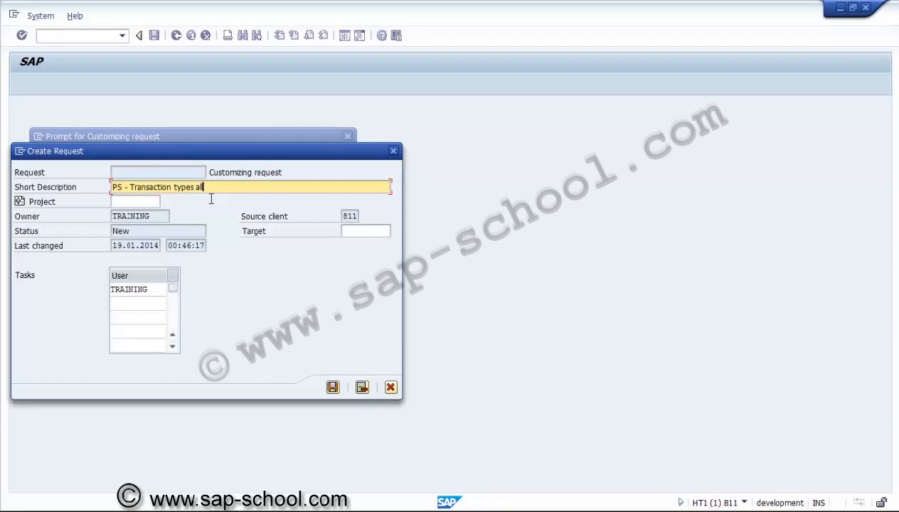
{"action": "type", "text": "owed for AUC captilisation"}
{"action": "left_click", "coordinate": [332, 387]}
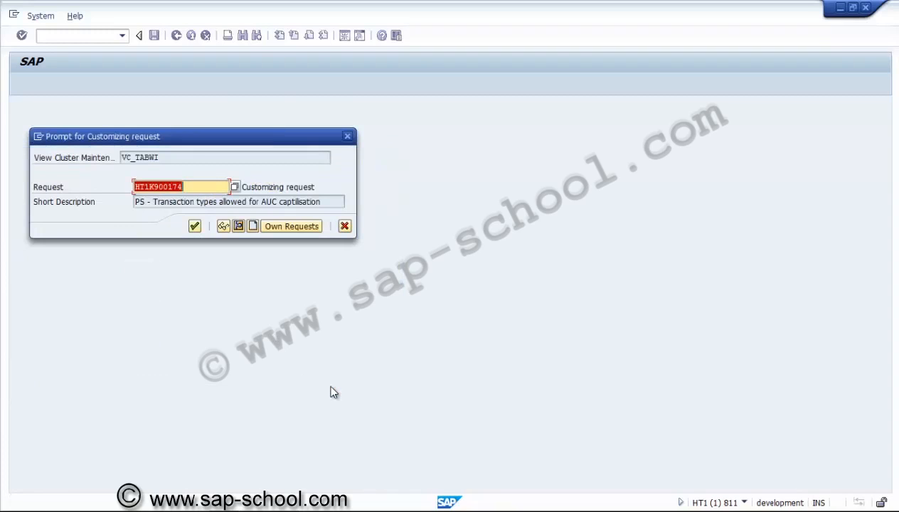
{"action": "left_click", "coordinate": [195, 226]}
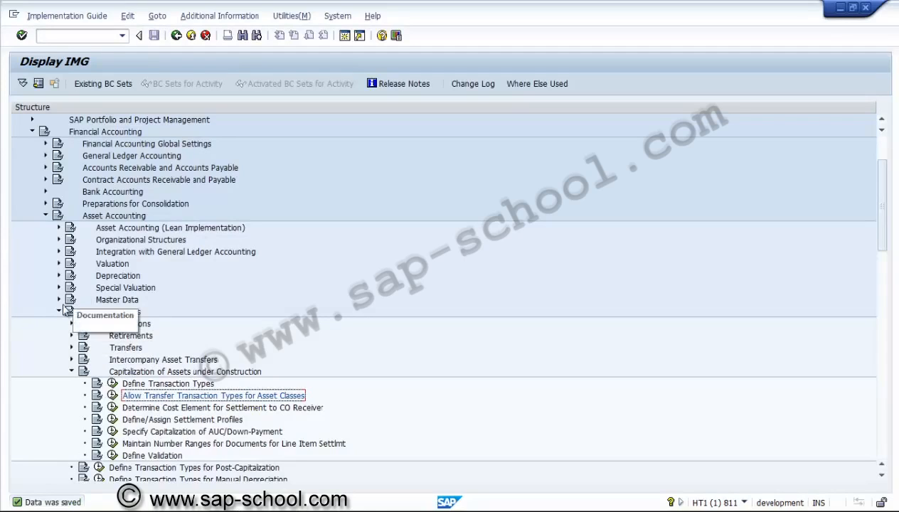
Step: Review the details of sort version 0001 under the Asset Accounting information system, and return to the implementation guide
{"action": "left_click", "coordinate": [59, 312]}
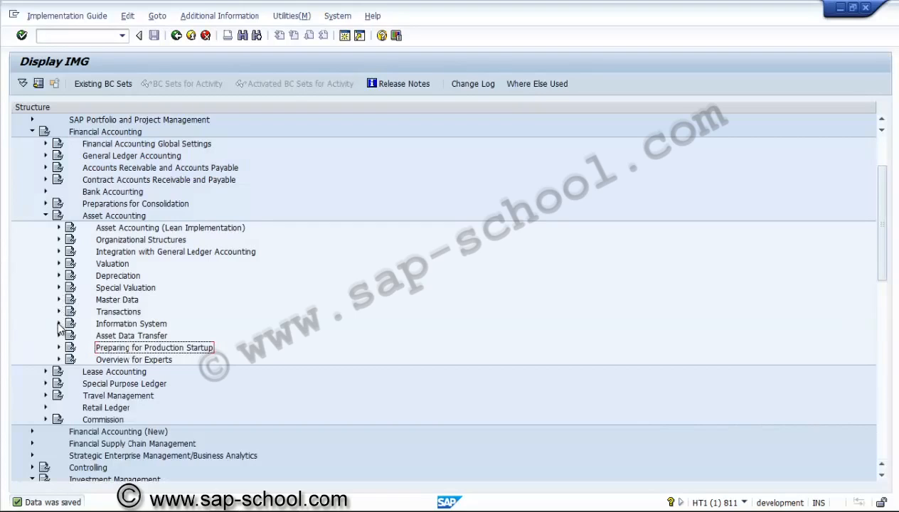
{"action": "left_click", "coordinate": [60, 323]}
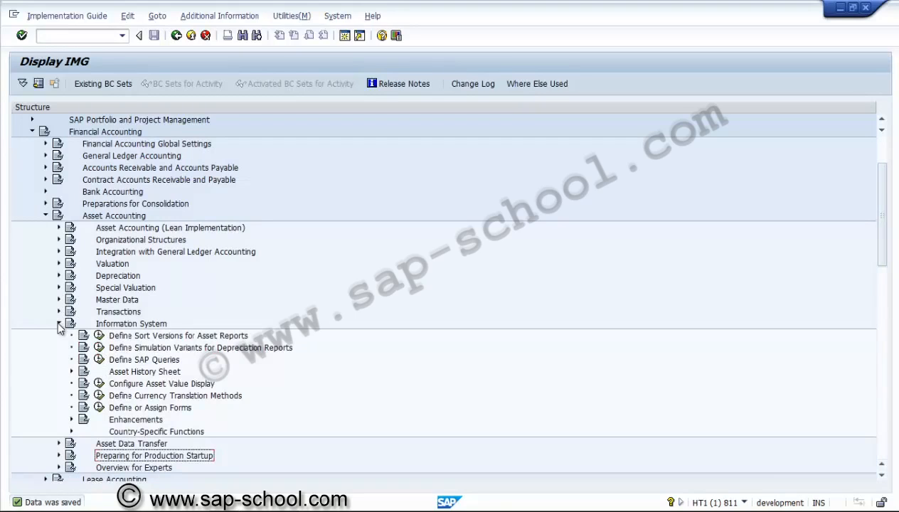
{"action": "left_click", "coordinate": [100, 336]}
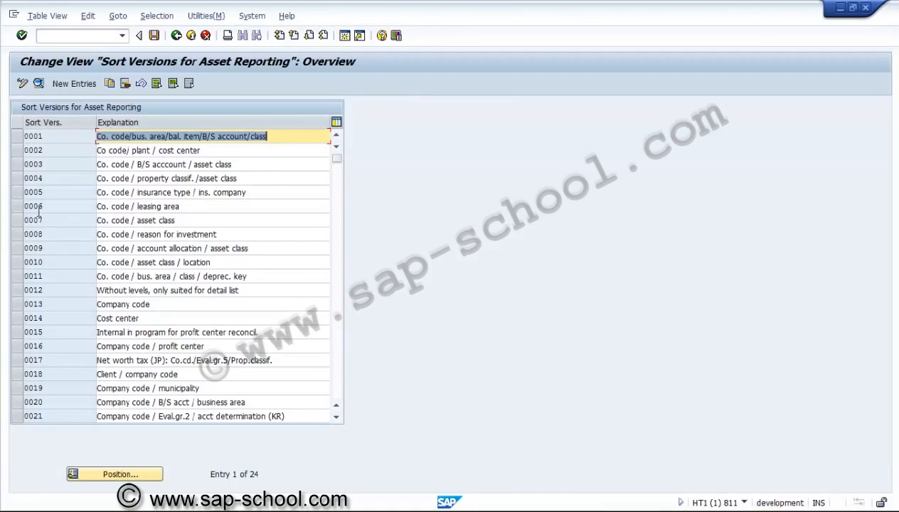
{"action": "left_click", "coordinate": [16, 136]}
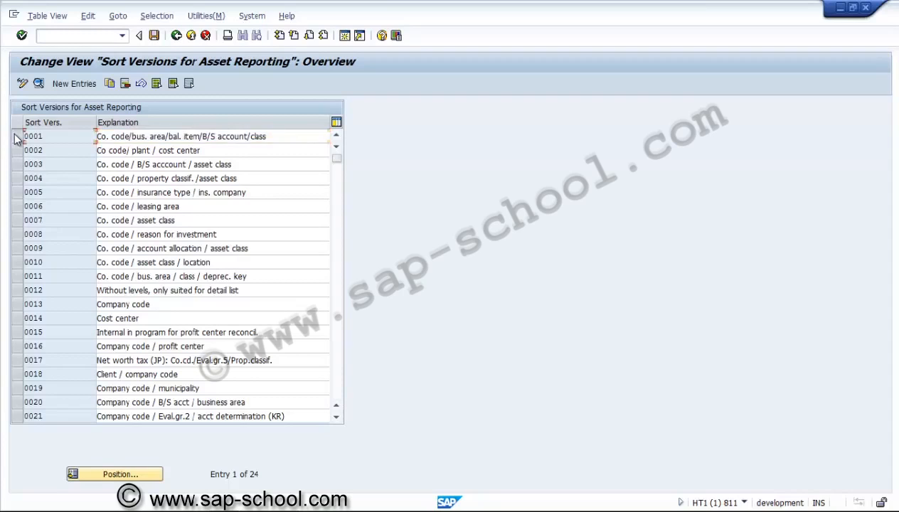
{"action": "left_click", "coordinate": [39, 83]}
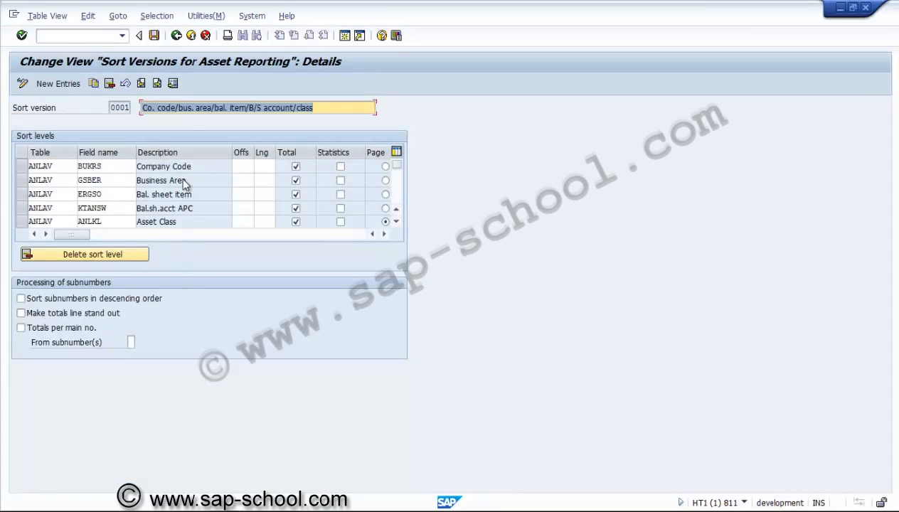
{"action": "left_click", "coordinate": [176, 35]}
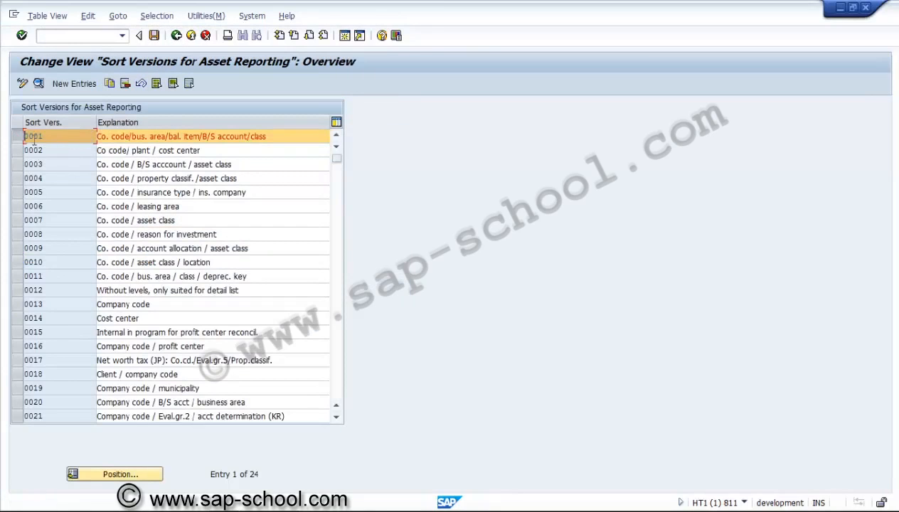
{"action": "left_click", "coordinate": [176, 36]}
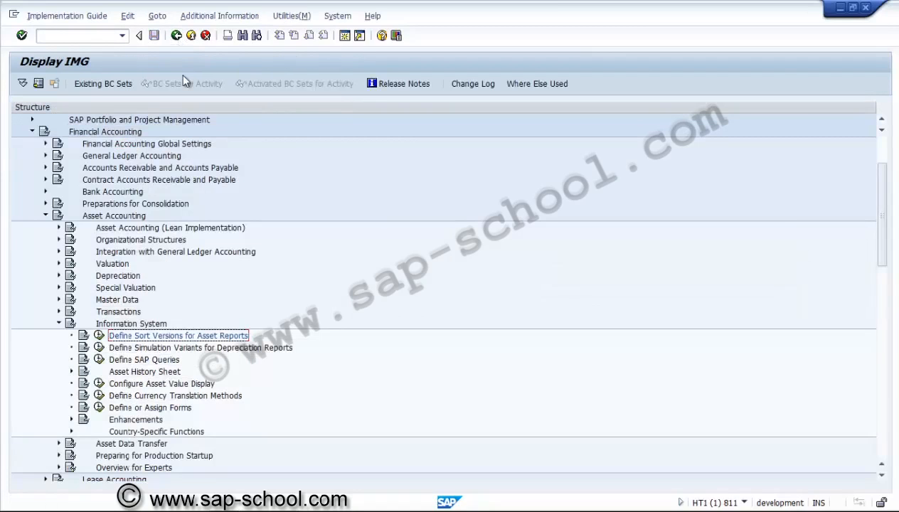
Step: Collapse Asset Accounting and Investment Management, and open the Stipulate Simulation Profiles activity under Project System, Simulation
{"action": "left_click", "coordinate": [46, 215]}
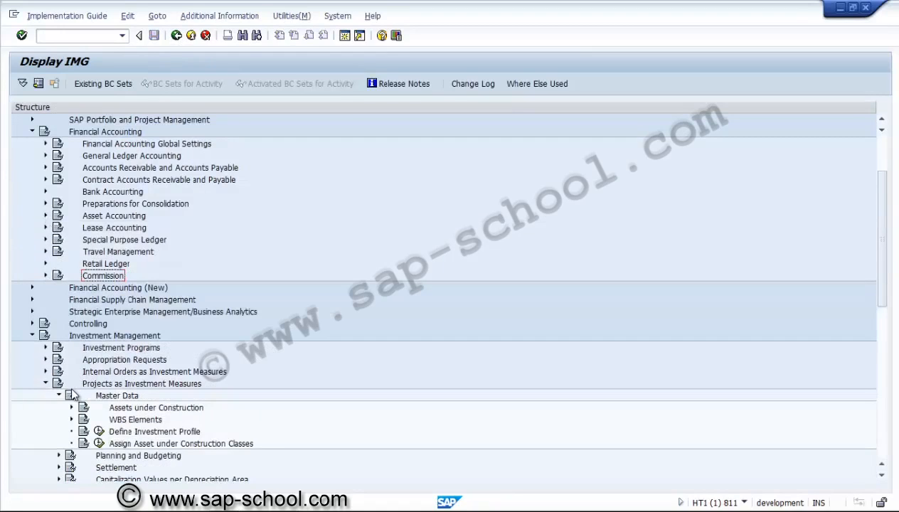
{"action": "left_click", "coordinate": [33, 335]}
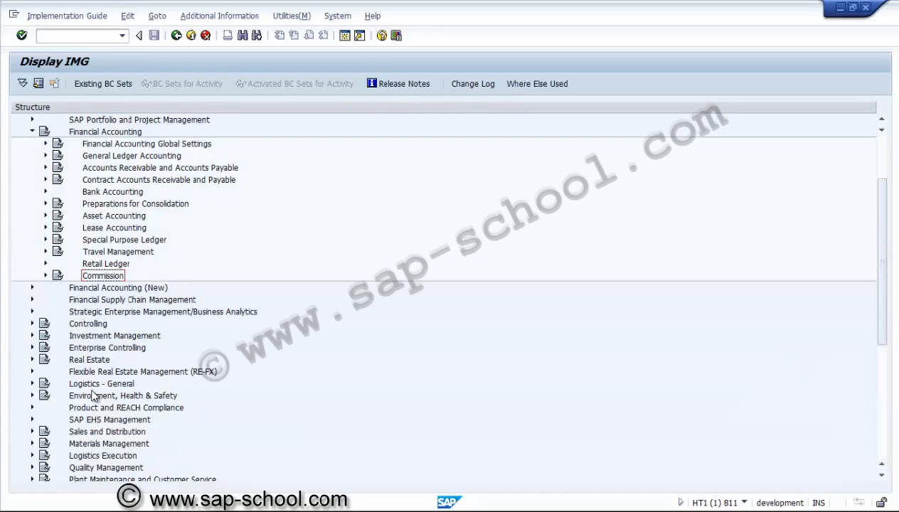
{"action": "left_click", "coordinate": [90, 432]}
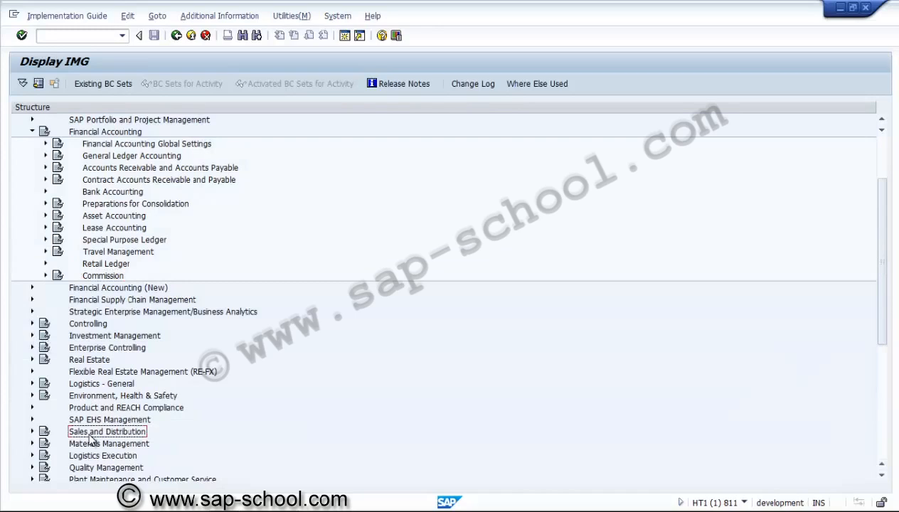
{"action": "key", "text": "Down"}
{"action": "key", "text": "Down"}
{"action": "key", "text": "Down"}
{"action": "key", "text": "Down"}
{"action": "key", "text": "Down"}
{"action": "key", "text": "Down"}
{"action": "key", "text": "Down"}
{"action": "key", "text": "Down"}
{"action": "key", "text": "Down"}
{"action": "key", "text": "Down"}
{"action": "key", "text": "Down"}
{"action": "key", "text": "Down"}
{"action": "key", "text": "Down"}
{"action": "key", "text": "Down"}
{"action": "key", "text": "Down"}
{"action": "key", "text": "Down"}
{"action": "key", "text": "Down"}
{"action": "key", "text": "Down"}
{"action": "key", "text": "Down"}
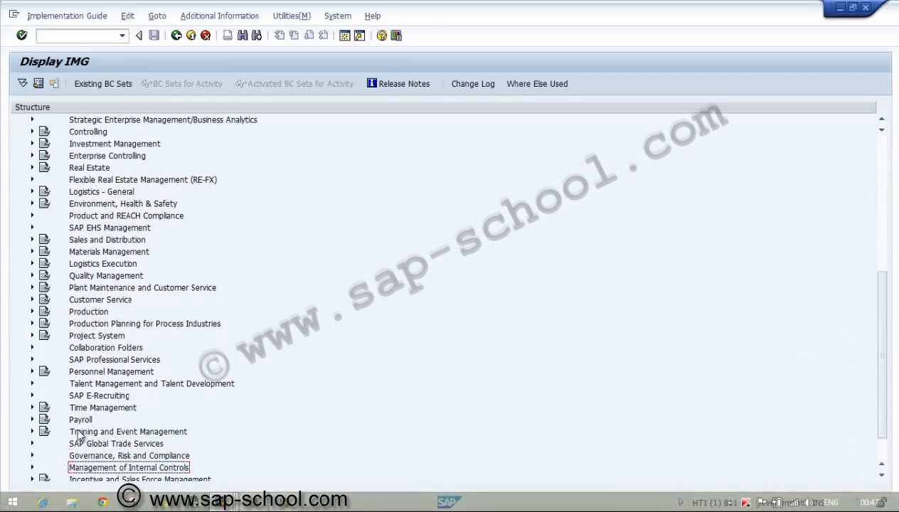
{"action": "left_click", "coordinate": [32, 335]}
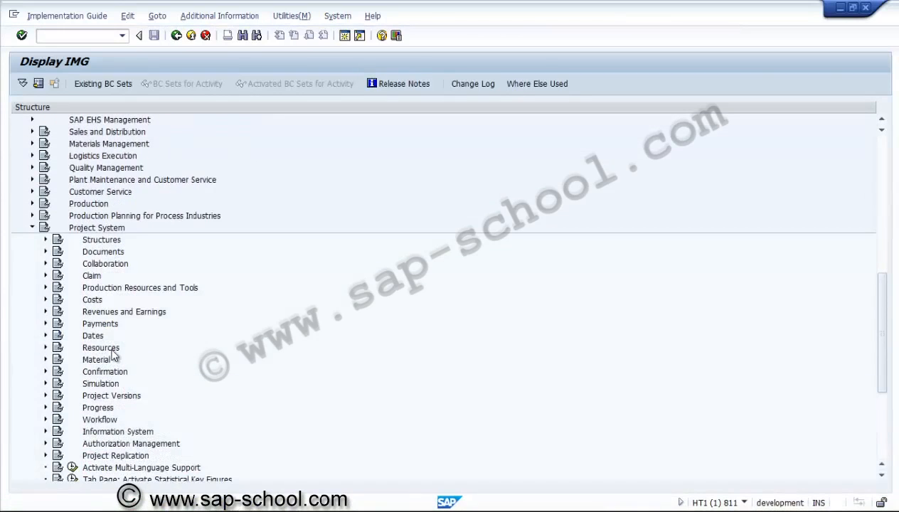
{"action": "left_click", "coordinate": [102, 385]}
{"action": "left_click", "coordinate": [45, 384]}
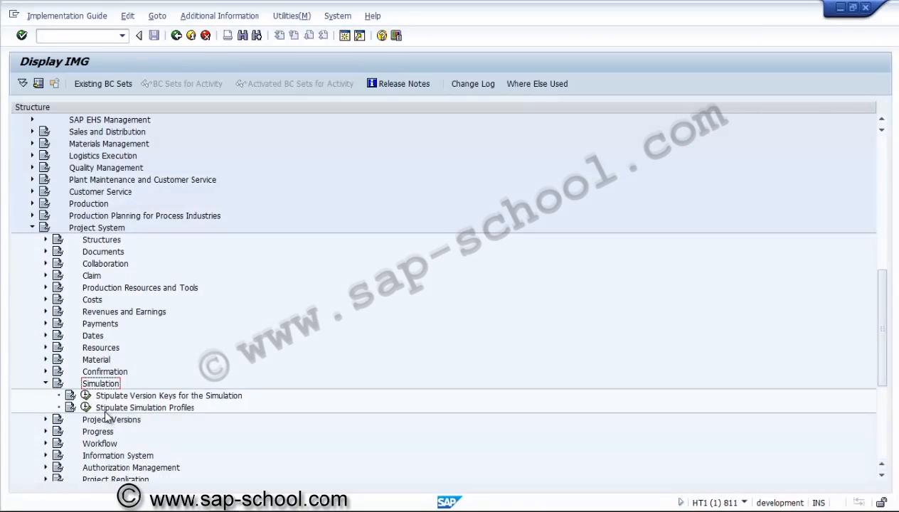
{"action": "left_click", "coordinate": [85, 408]}
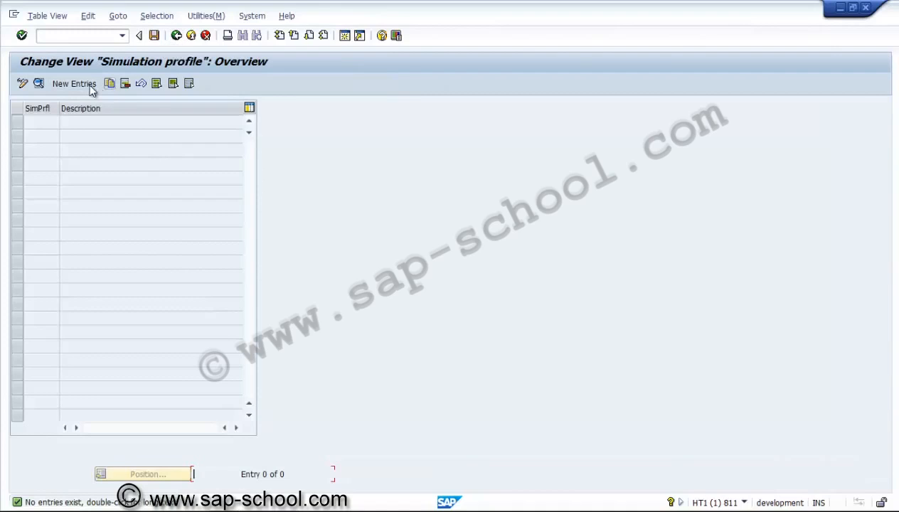
Step: Add a new simulation profile ZUSS001 with the description "Simulation version"
{"action": "left_click", "coordinate": [56, 83]}
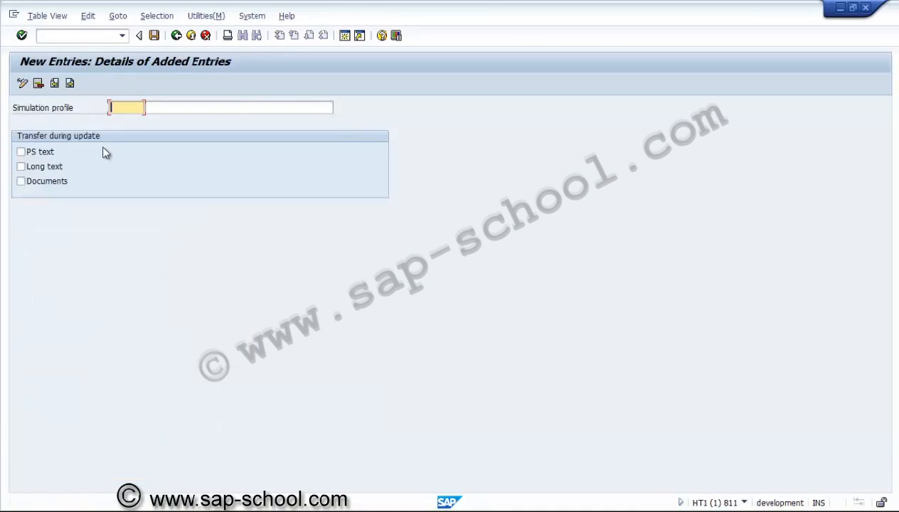
{"action": "type", "text": "z"}
{"action": "key", "text": "BackSpace"}
{"action": "type", "text": "ZUSS001"}
{"action": "key", "text": "Tab"}
{"action": "type", "text": "sIM"}
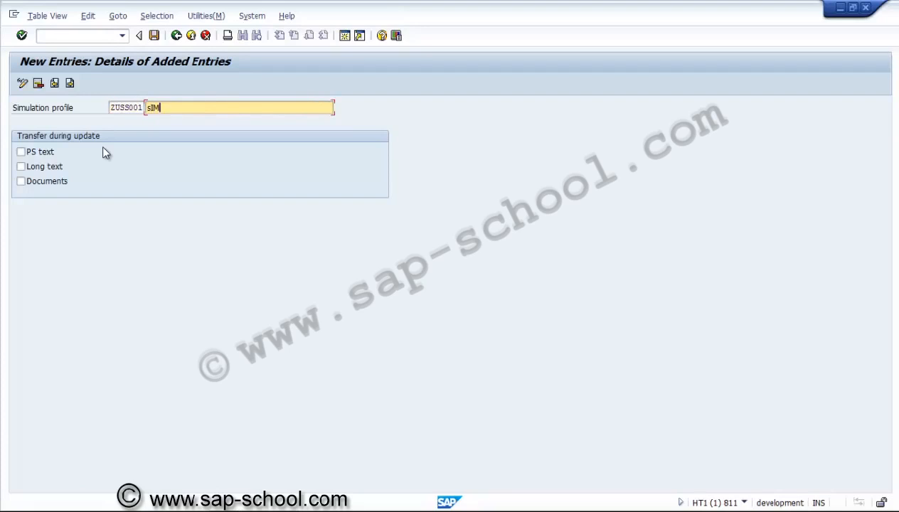
{"action": "type", "text": "ULA"}
{"action": "key", "text": "BackSpace"}
{"action": "key", "text": "BackSpace"}
{"action": "key", "text": "BackSpace"}
{"action": "key", "text": "BackSpace"}
{"action": "key", "text": "BackSpace"}
{"action": "key", "text": "BackSpace"}
{"action": "type", "text": "Simulation version"}
Step: Enable the transfer of PS text and long text during update for the simulation profile, leaving documents disabled
{"action": "left_click", "coordinate": [53, 153]}
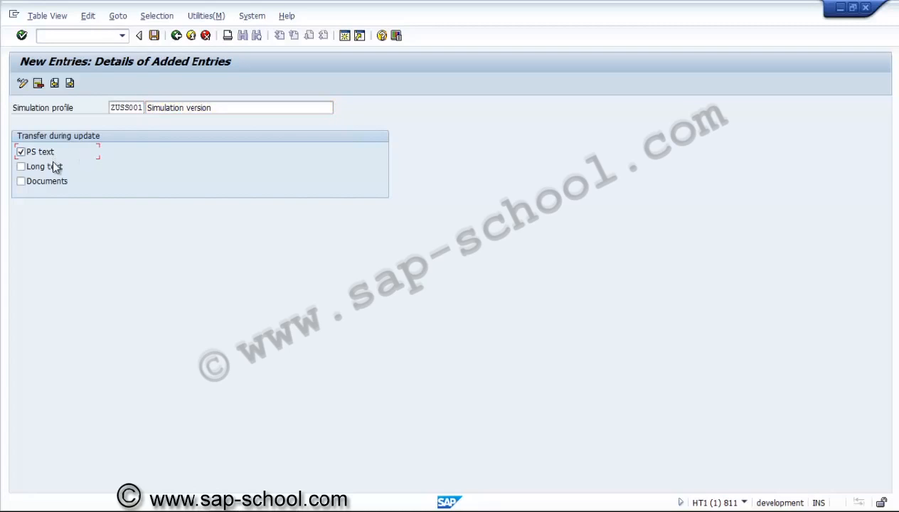
{"action": "left_click", "coordinate": [55, 168]}
{"action": "left_click", "coordinate": [54, 184]}
{"action": "left_click", "coordinate": [61, 182]}
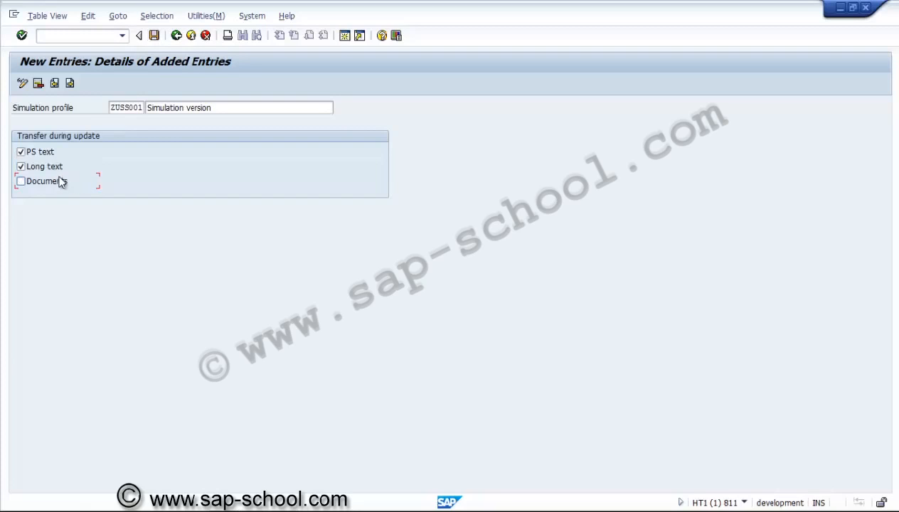
Step: Save the simulation profile to a new customizing request described "PS - Simulation version", and return to the implementation guide
{"action": "left_click", "coordinate": [155, 37]}
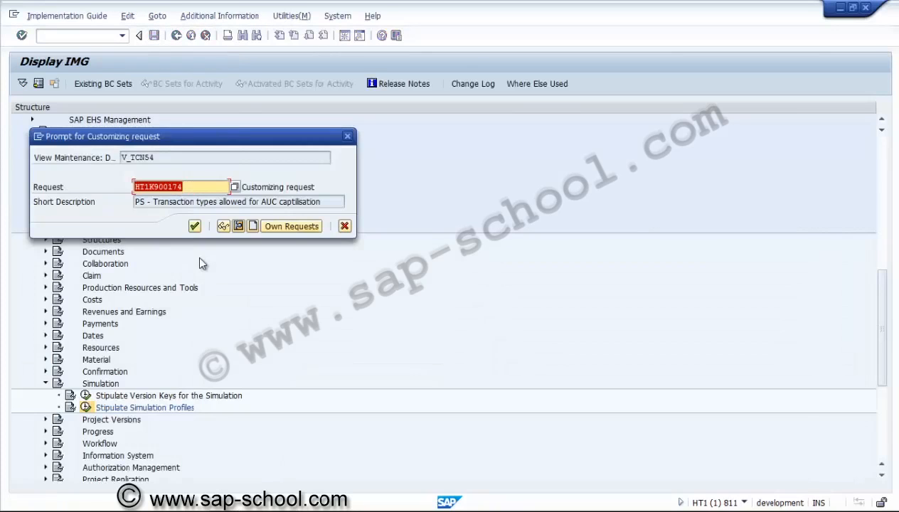
{"action": "left_click", "coordinate": [239, 226]}
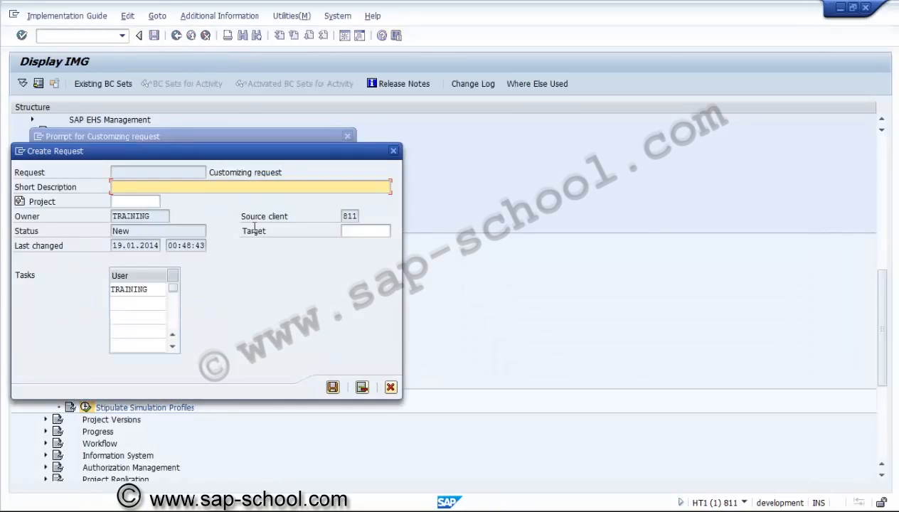
{"action": "type", "text": "PS - Simulation version"}
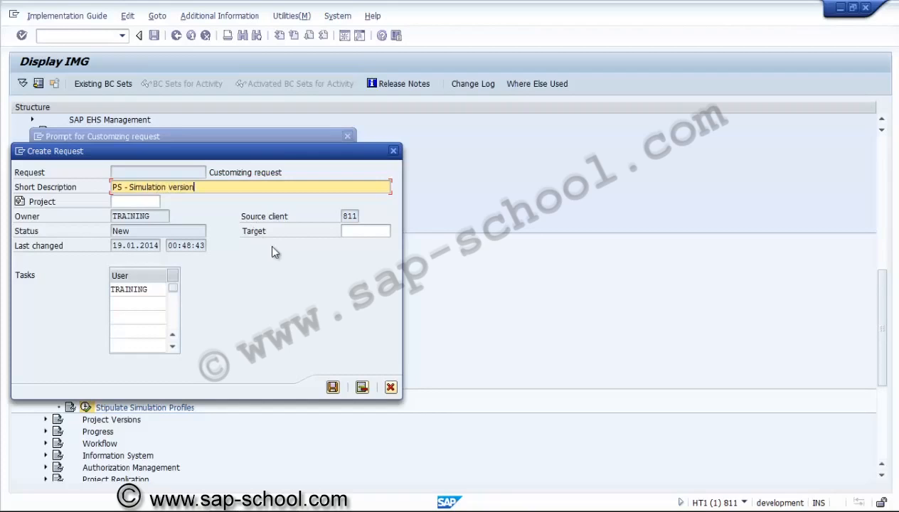
{"action": "left_click", "coordinate": [332, 387]}
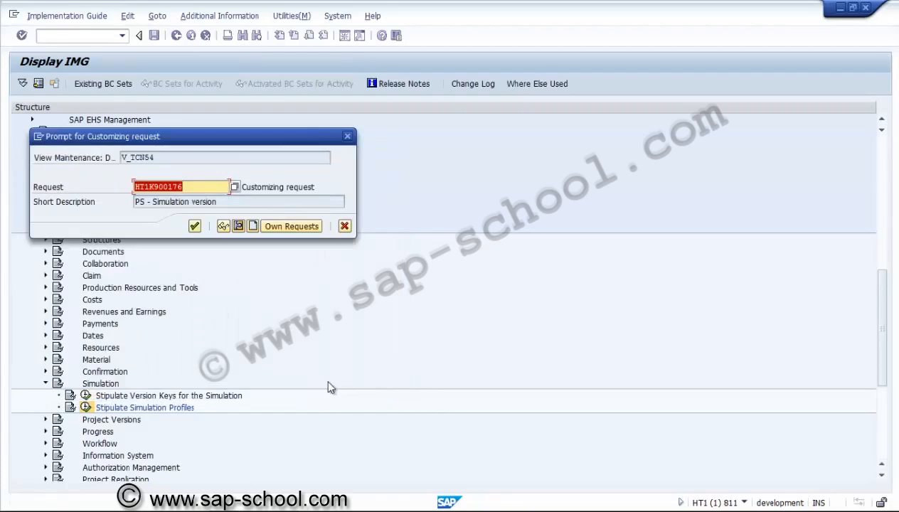
{"action": "left_click", "coordinate": [195, 226]}
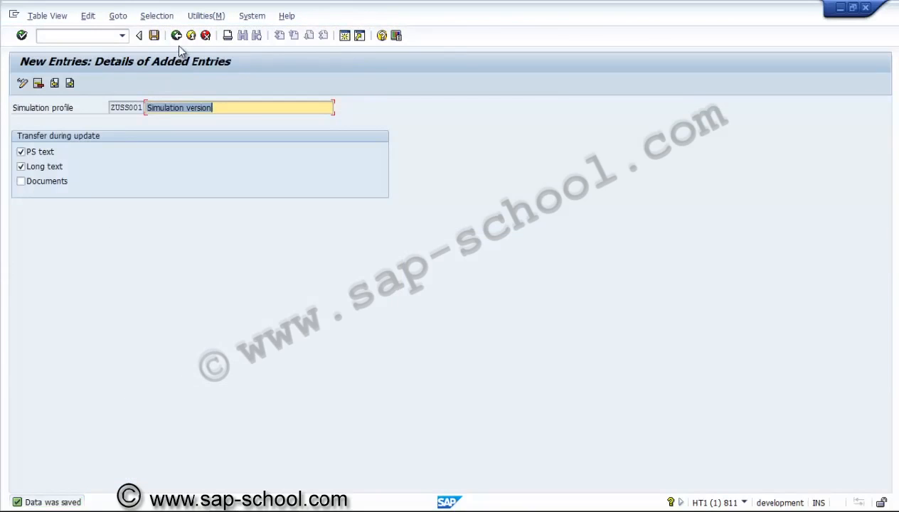
{"action": "left_click", "coordinate": [176, 35]}
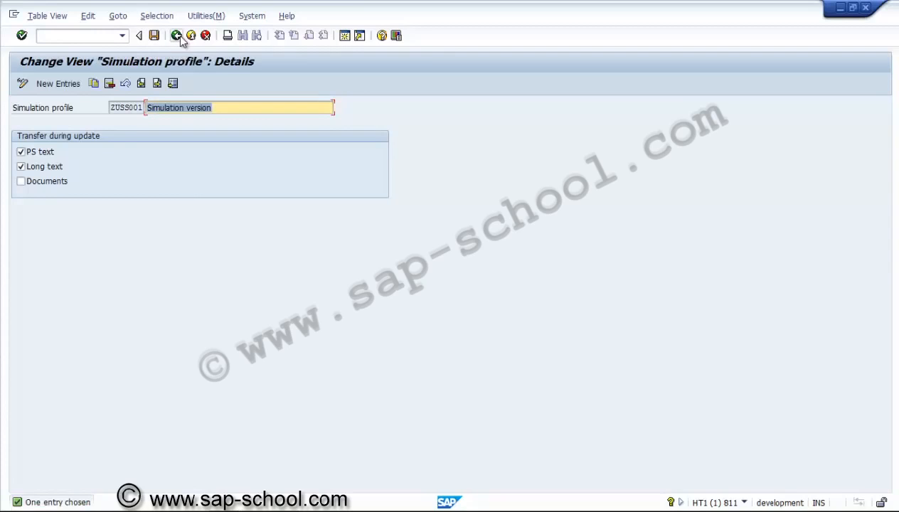
{"action": "left_click", "coordinate": [177, 37]}
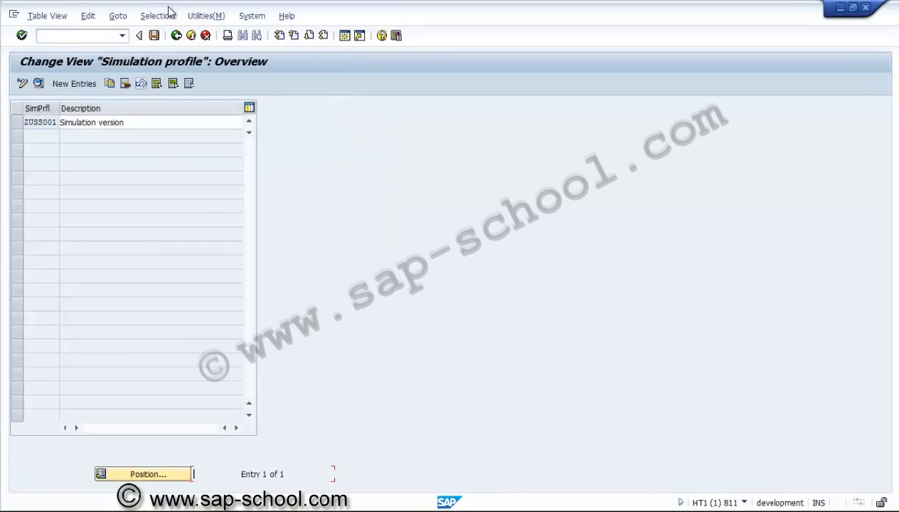
{"action": "left_click", "coordinate": [176, 35]}
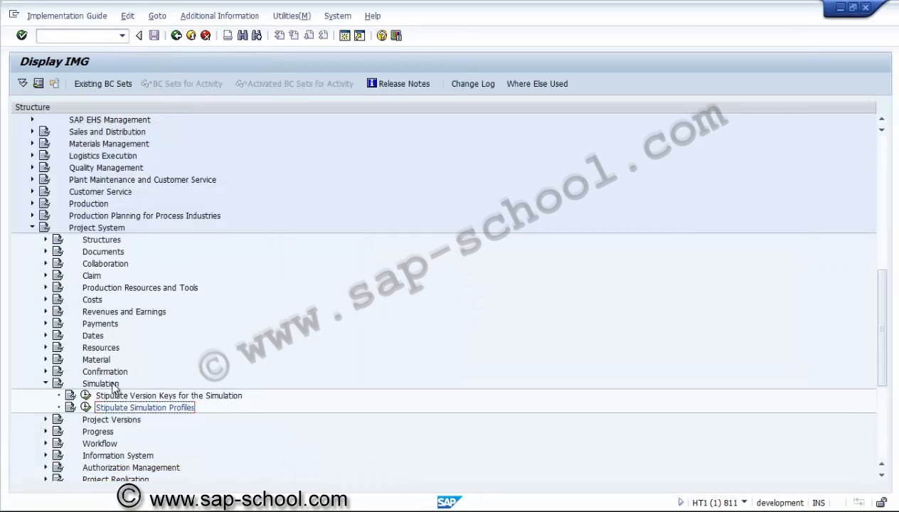
Step: Collapse Simulation and open the Create Profile for Project Version activity under Project Versions
{"action": "left_click", "coordinate": [45, 383]}
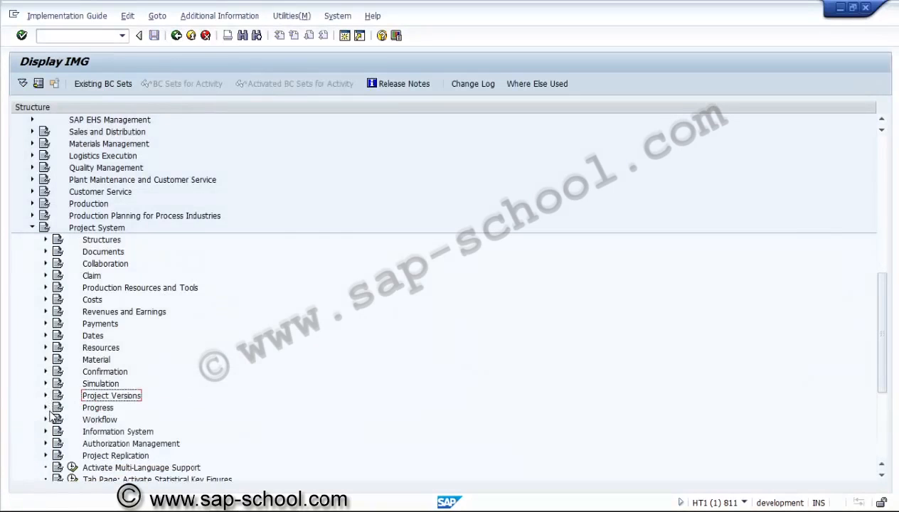
{"action": "left_click", "coordinate": [45, 396]}
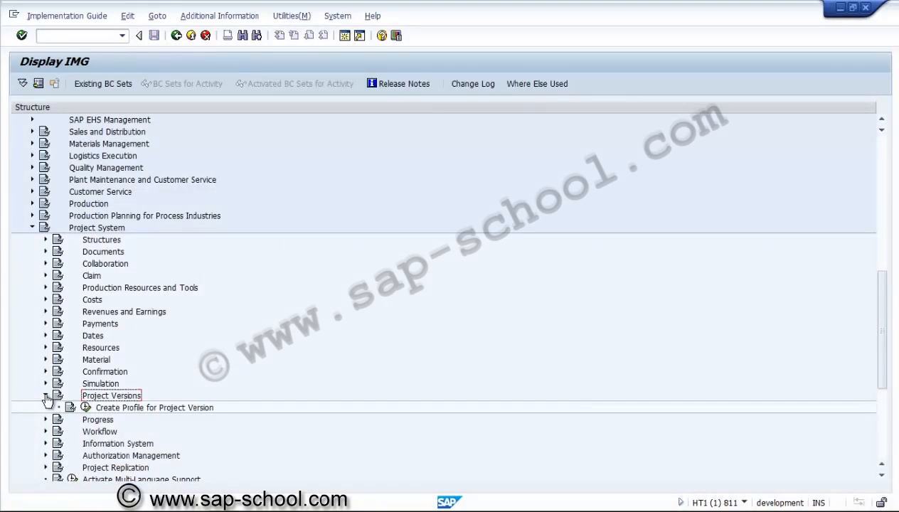
{"action": "left_click", "coordinate": [85, 408]}
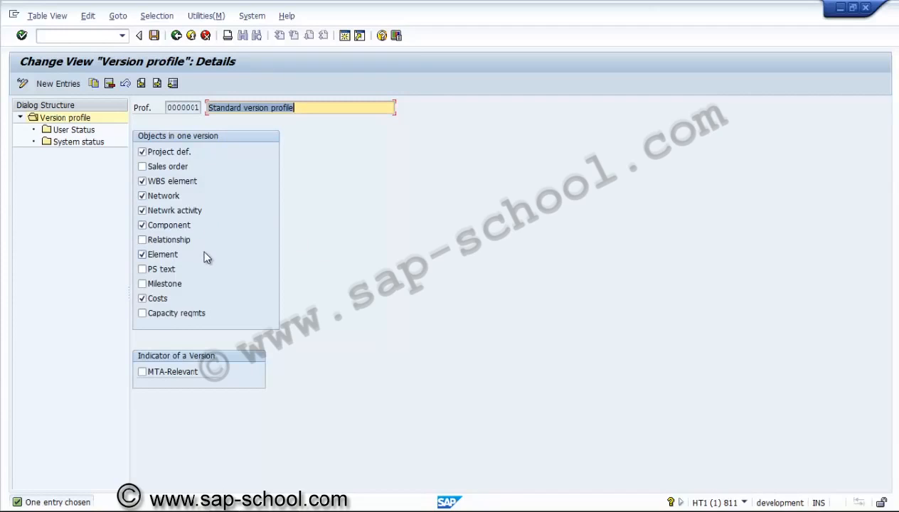
Step: Review the user status and system status settings of the standard version profile, and return to the implementation guide
{"action": "left_click", "coordinate": [80, 133]}
{"action": "double_click", "coordinate": [81, 133]}
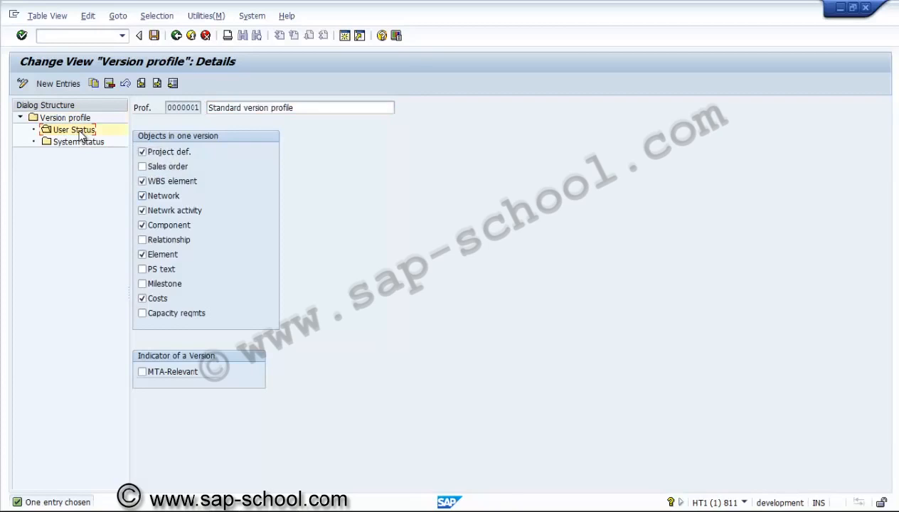
{"action": "double_click", "coordinate": [79, 142]}
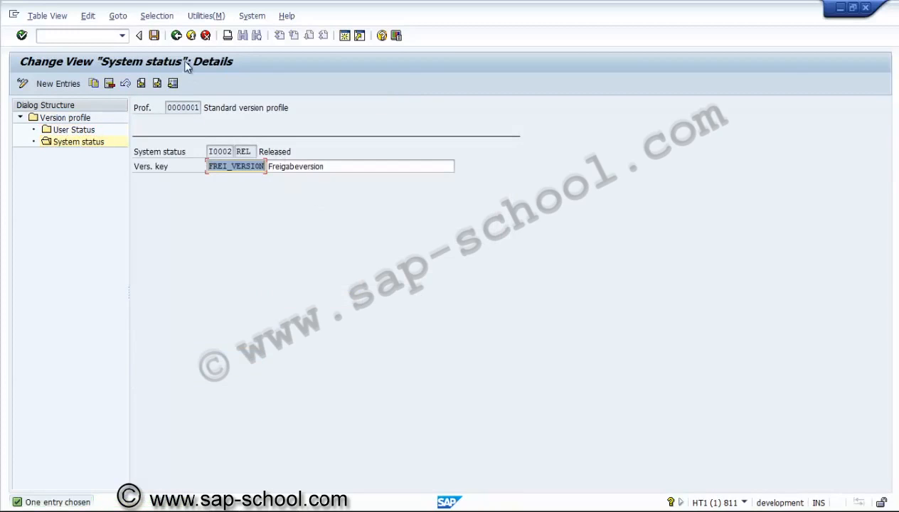
{"action": "left_click", "coordinate": [178, 36]}
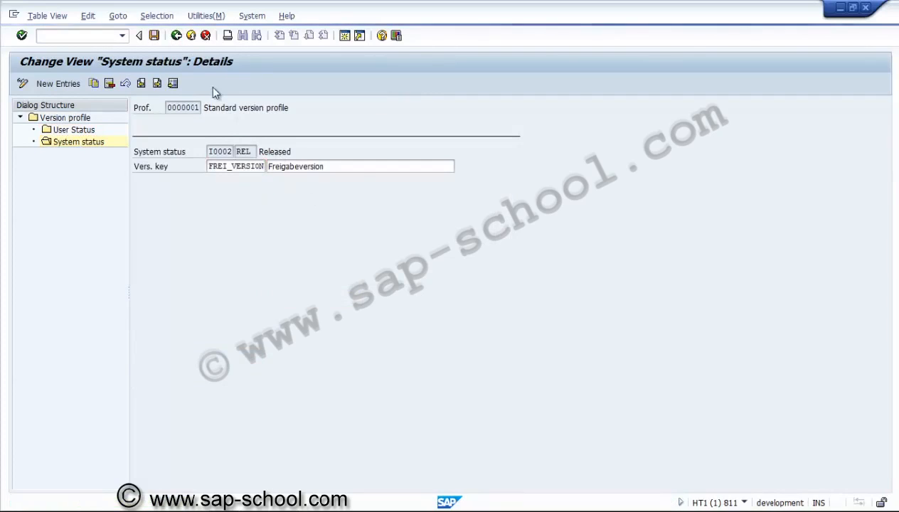
{"action": "left_click", "coordinate": [179, 40]}
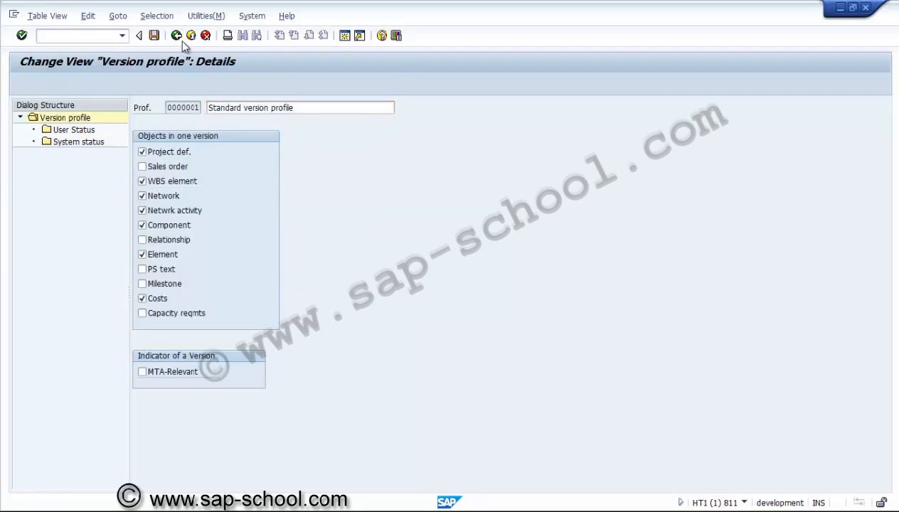
{"action": "left_click", "coordinate": [180, 40]}
{"action": "left_click", "coordinate": [180, 41]}
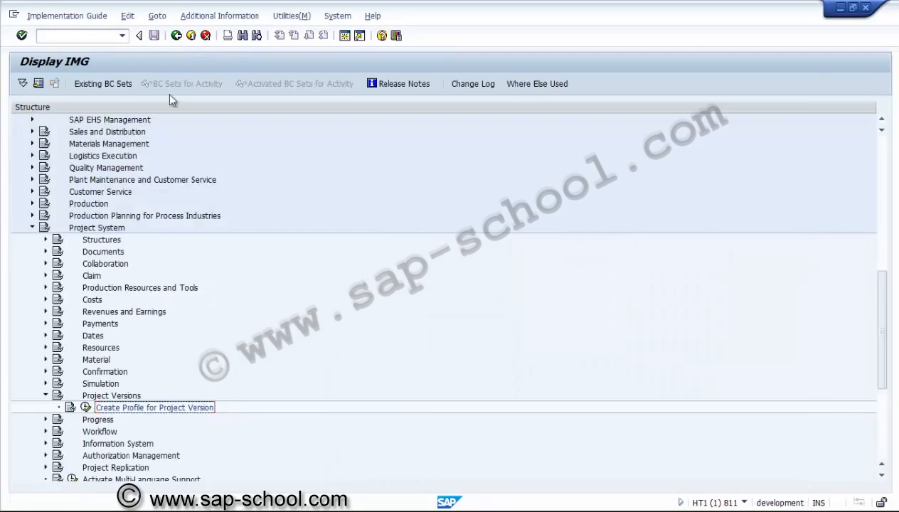
Step: Collapse Project Versions and open the Create Project Profile activity under Structures, Operative Structures, Work Breakdown Structure (WBS)
{"action": "left_click", "coordinate": [45, 396]}
{"action": "left_click", "coordinate": [46, 239]}
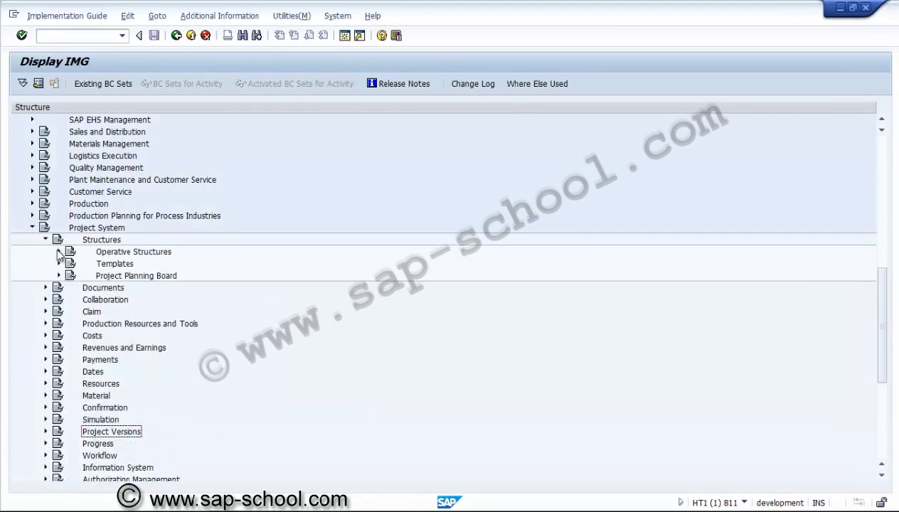
{"action": "left_click", "coordinate": [59, 252]}
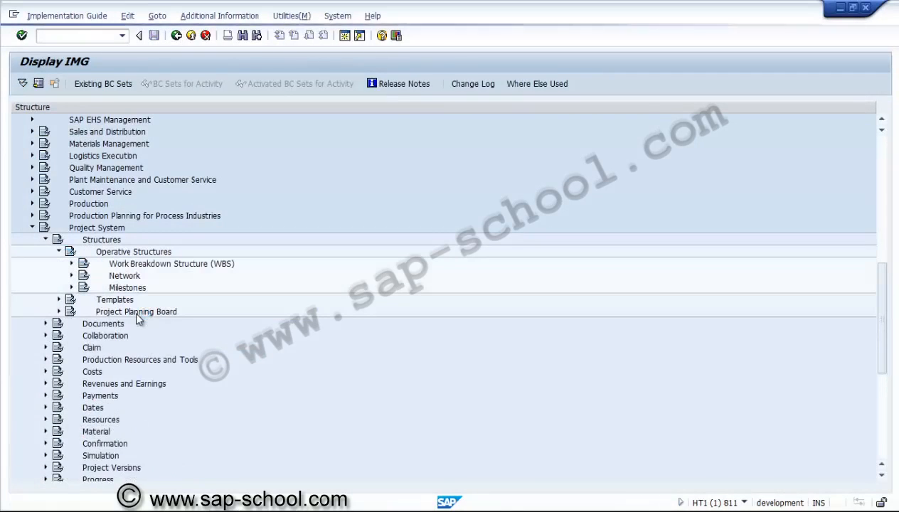
{"action": "left_click", "coordinate": [72, 263]}
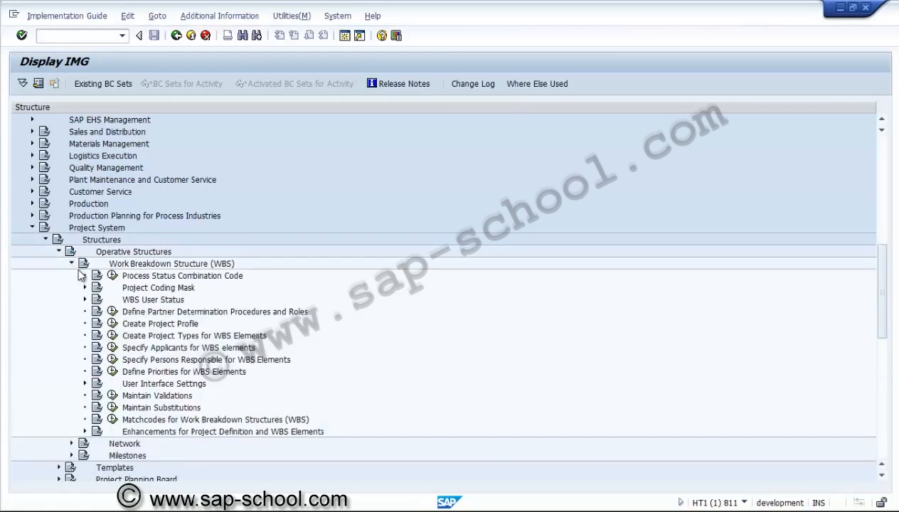
{"action": "left_click", "coordinate": [112, 325]}
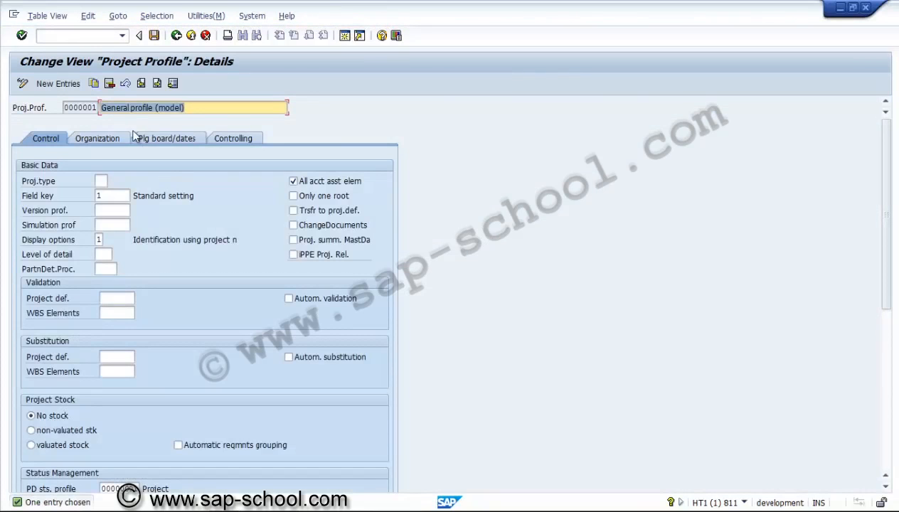
Step: Copy the General profile (model) from the project profile overview to a new project profile ZUS3000
{"action": "left_click", "coordinate": [93, 83]}
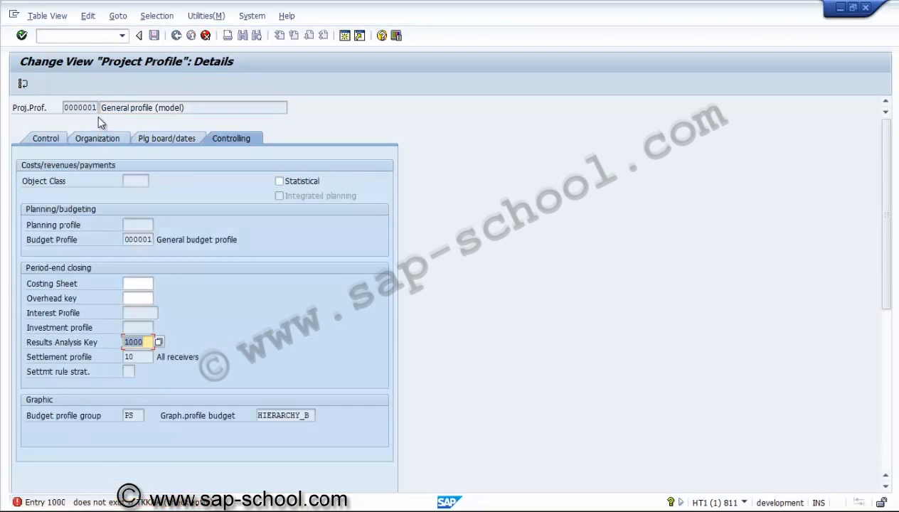
{"action": "left_click", "coordinate": [205, 35]}
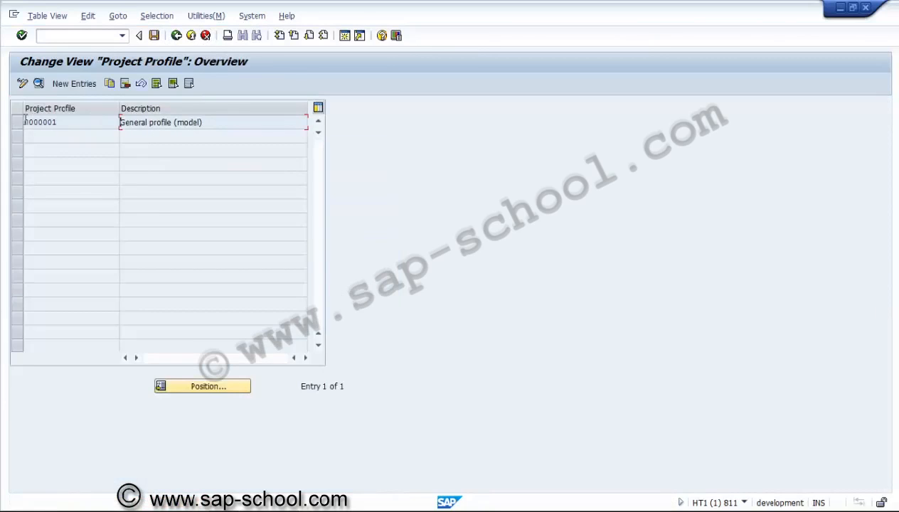
{"action": "left_click", "coordinate": [18, 122]}
{"action": "left_click", "coordinate": [109, 83]}
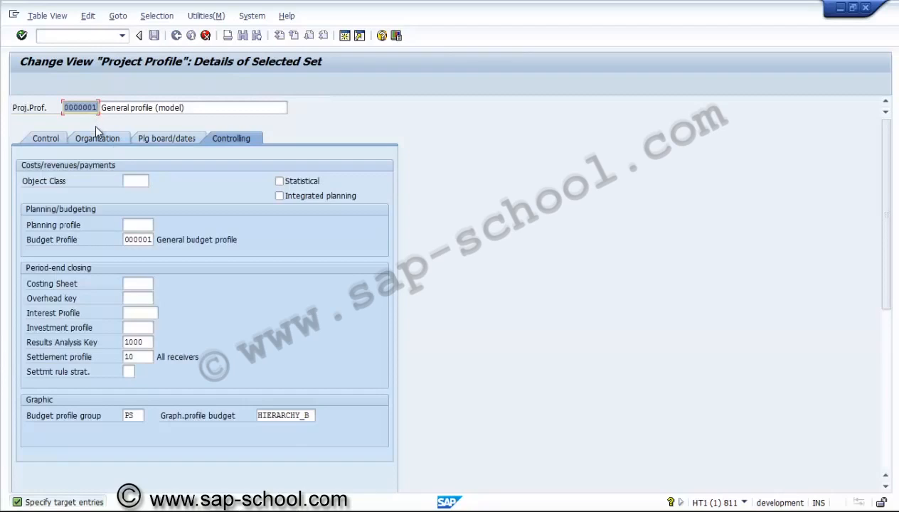
{"action": "type", "text": "z"}
{"action": "left_click", "coordinate": [186, 107]}
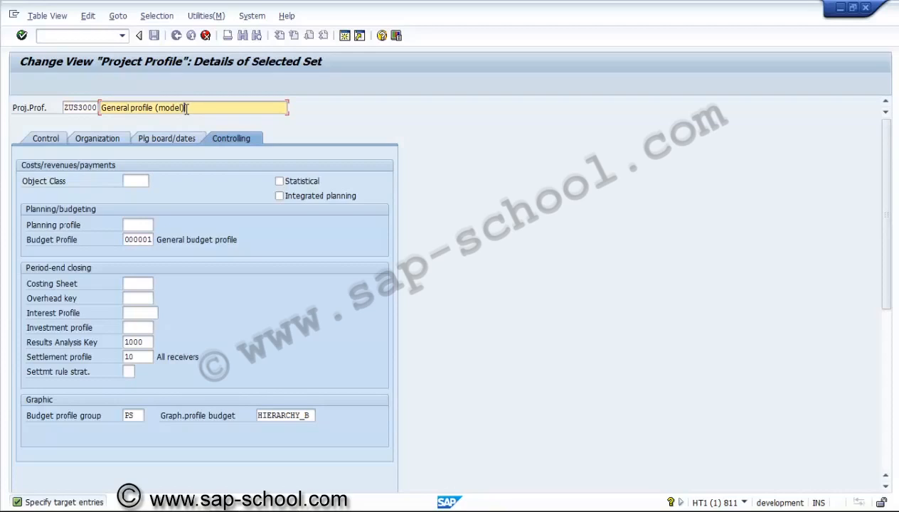
{"action": "key", "text": "shift+Left"}
{"action": "key", "text": "shift+Left"}
{"action": "key", "text": "shift+Left"}
{"action": "key", "text": "shift+Left"}
{"action": "key", "text": "shift+Left"}
{"action": "key", "text": "shift+Left"}
{"action": "key", "text": "shift+Left"}
{"action": "key", "text": "shift+Left"}
{"action": "key", "text": "shift+Left"}
{"action": "key", "text": "shift+Left"}
{"action": "key", "text": "shift+Left"}
{"action": "key", "text": "shift+Left"}
{"action": "key", "text": "shift+Left"}
{"action": "key", "text": "shift+Left"}
{"action": "key", "text": "shift+Left"}
{"action": "key", "text": "shift+Left"}
{"action": "key", "text": "shift+Left"}
{"action": "key", "text": "shift+Left"}
{"action": "key", "text": "shift+Left"}
{"action": "key", "text": "shift+Left"}
{"action": "type", "text": "pROJECT PROFILE"}
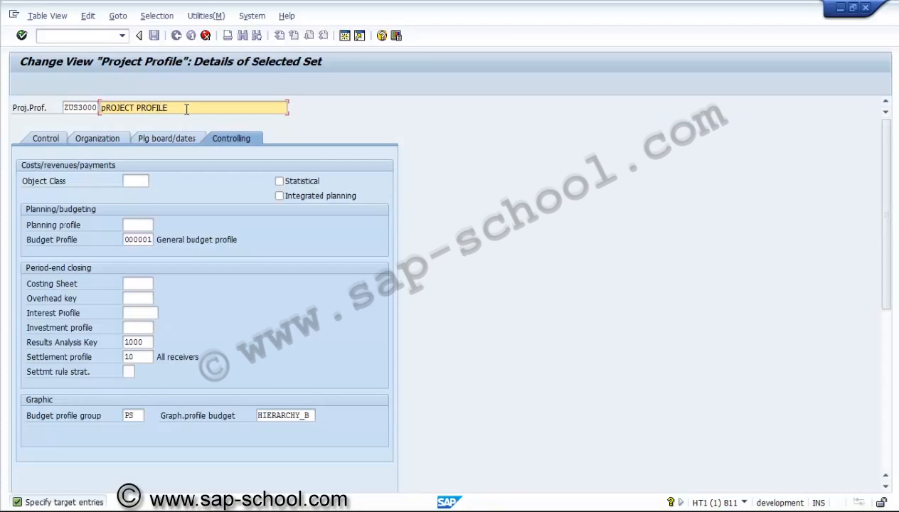
Step: Set the description of project profile ZUS3000 to "Project profile for US/3000"
{"action": "key", "text": "shift+Left"}
{"action": "key", "text": "shift+Left"}
{"action": "key", "text": "shift+Left"}
{"action": "key", "text": "shift+Left"}
{"action": "key", "text": "shift+Left"}
{"action": "key", "text": "shift+Left"}
{"action": "key", "text": "shift+Left"}
{"action": "key", "text": "shift+Left"}
{"action": "key", "text": "shift+Left"}
{"action": "key", "text": "shift+Left"}
{"action": "key", "text": "shift+Left"}
{"action": "key", "text": "shift+Left"}
{"action": "key", "text": "shift+Left"}
{"action": "key", "text": "shift+Left"}
{"action": "key", "text": "shift+Left"}
{"action": "key", "text": "shift+Left"}
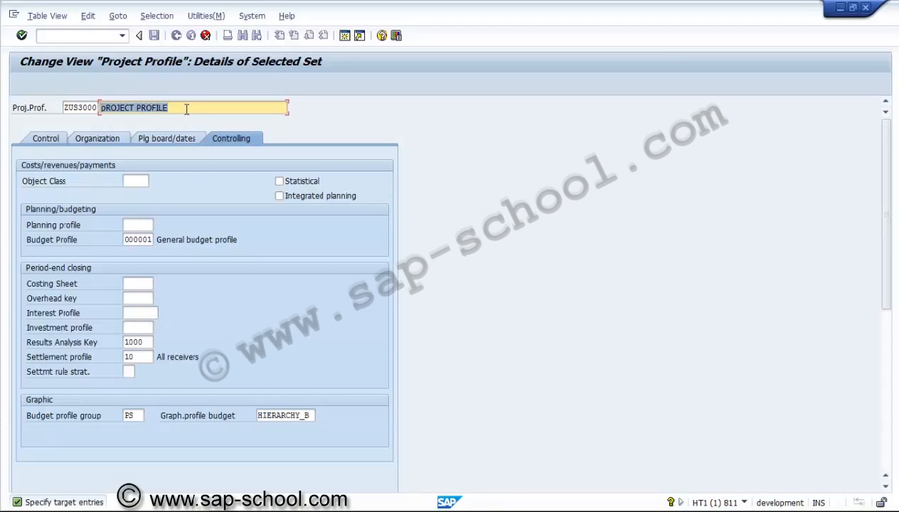
{"action": "type", "text": "Project"}
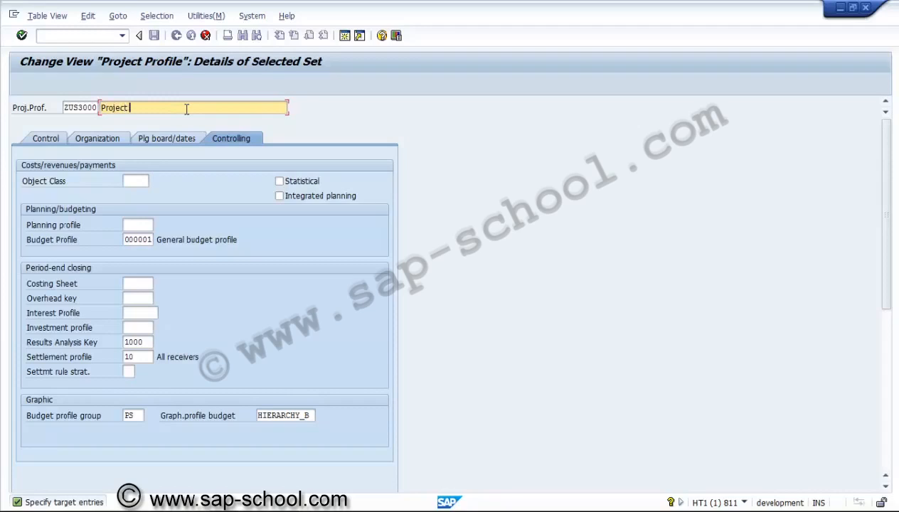
{"action": "type", "text": " profile for US/3000"}
Step: Set the project type in the profile's control data to 20, Expansion / diversification
{"action": "left_click", "coordinate": [63, 136]}
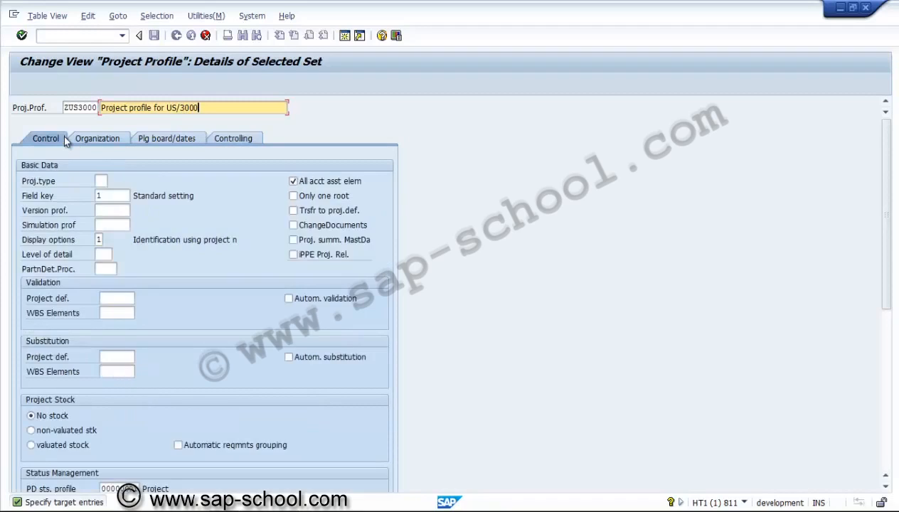
{"action": "left_click", "coordinate": [99, 181]}
{"action": "left_click", "coordinate": [113, 180]}
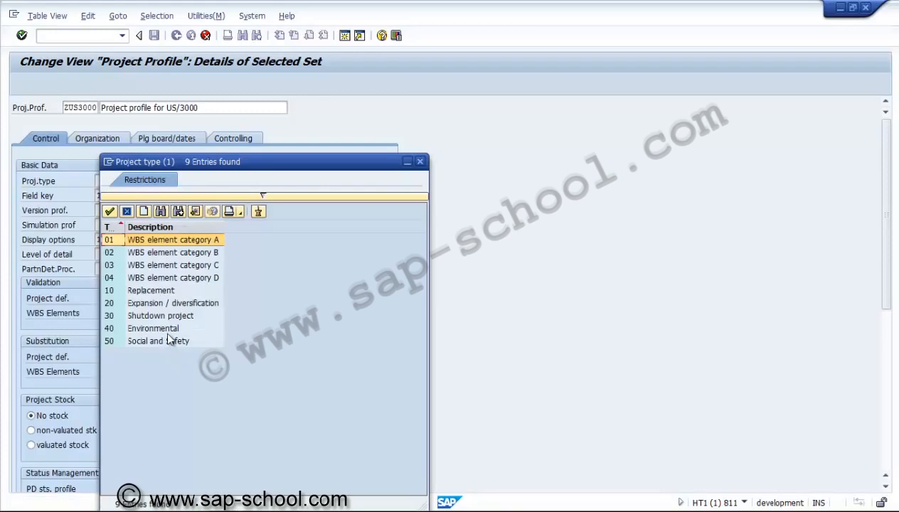
{"action": "double_click", "coordinate": [146, 304]}
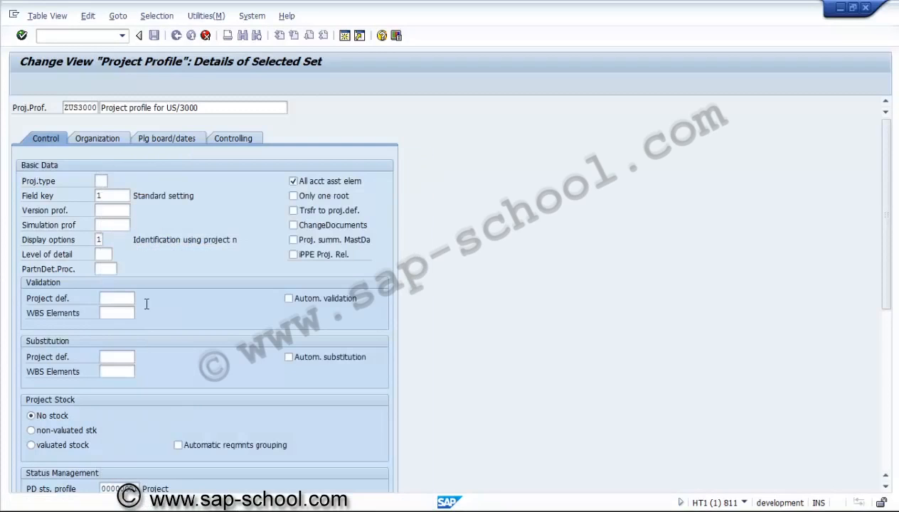
{"action": "left_click", "coordinate": [119, 197]}
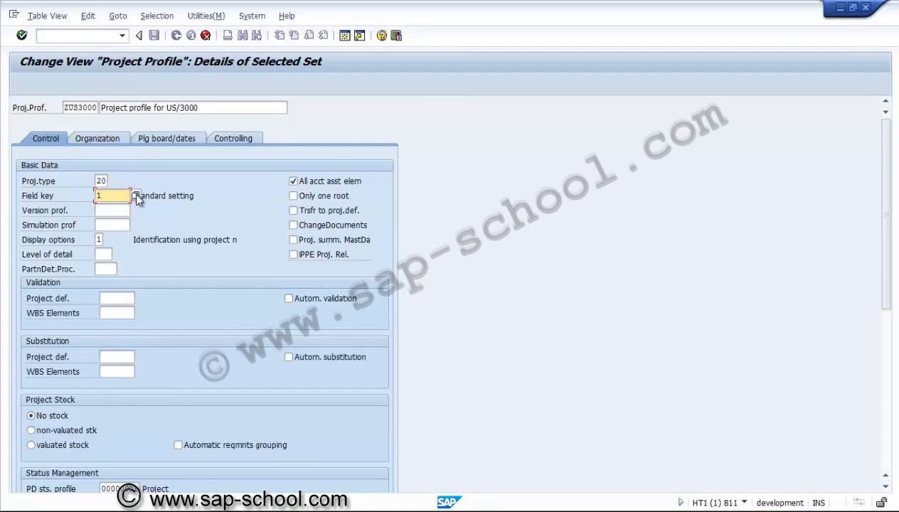
Step: Assign version profile 0000001 and simulation profile ZUSS001 to the project profile
{"action": "left_click", "coordinate": [121, 209]}
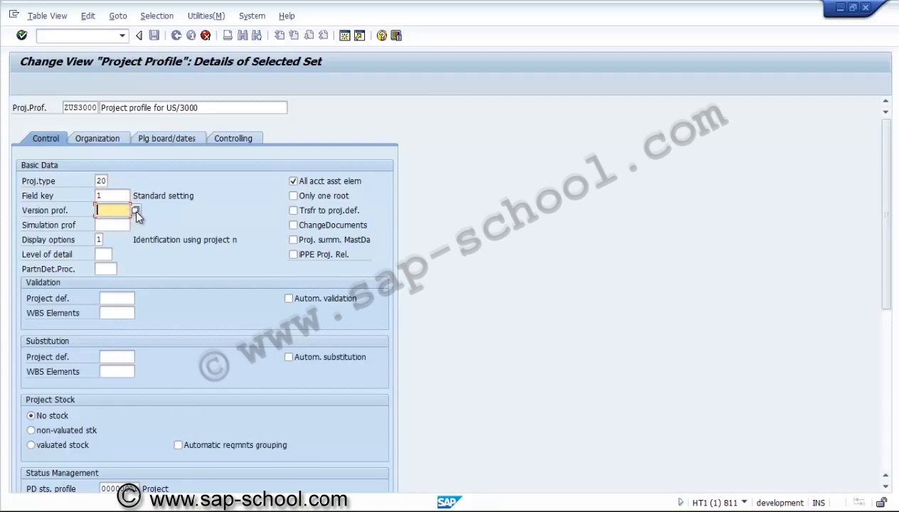
{"action": "key", "text": "Return"}
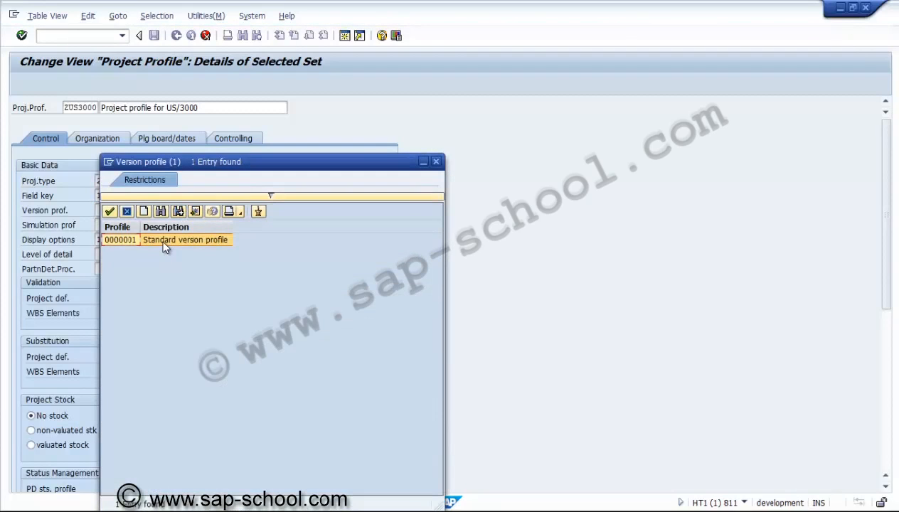
{"action": "double_click", "coordinate": [163, 242]}
{"action": "left_click", "coordinate": [132, 226]}
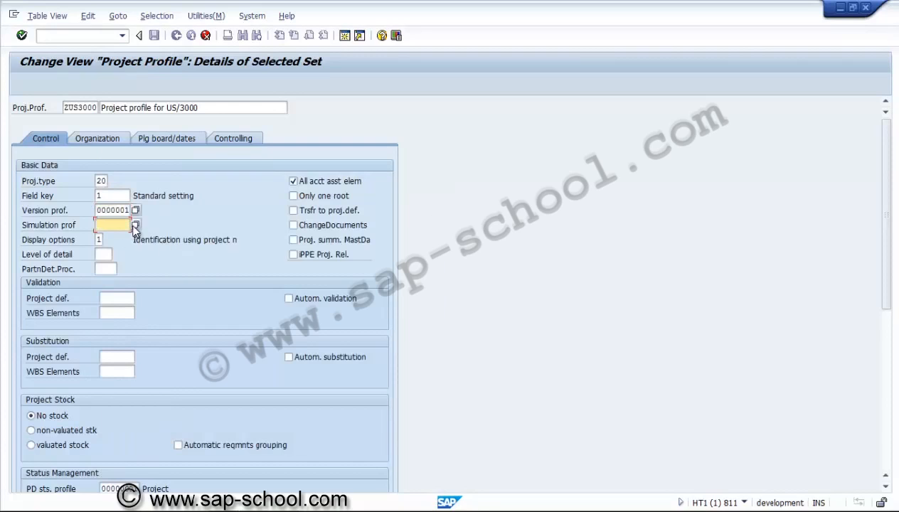
{"action": "left_click", "coordinate": [134, 225]}
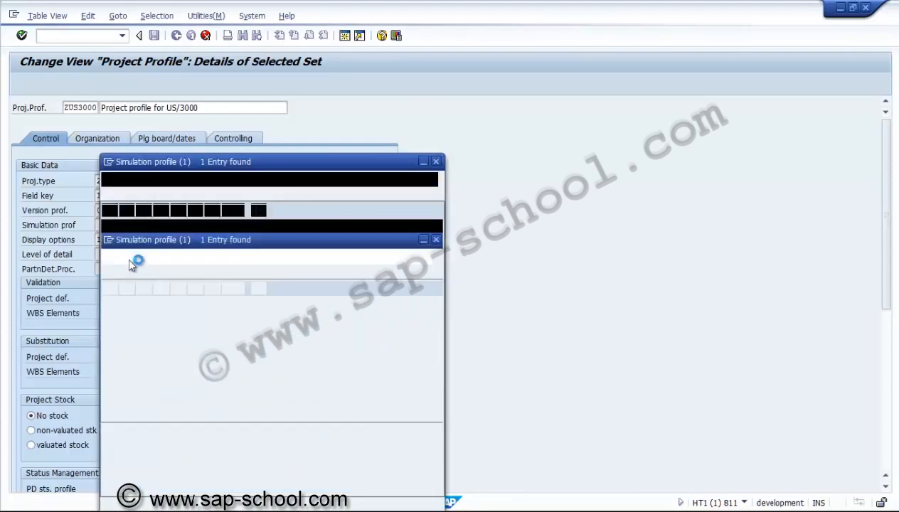
{"action": "double_click", "coordinate": [129, 237]}
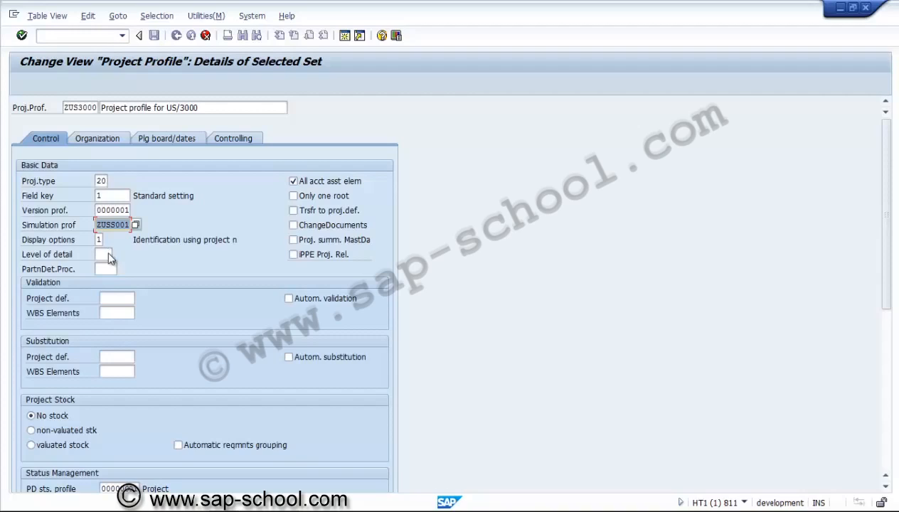
Step: Enable only one root, change documents and project summarization via master data, and disable all account assignment elements
{"action": "left_click", "coordinate": [293, 196]}
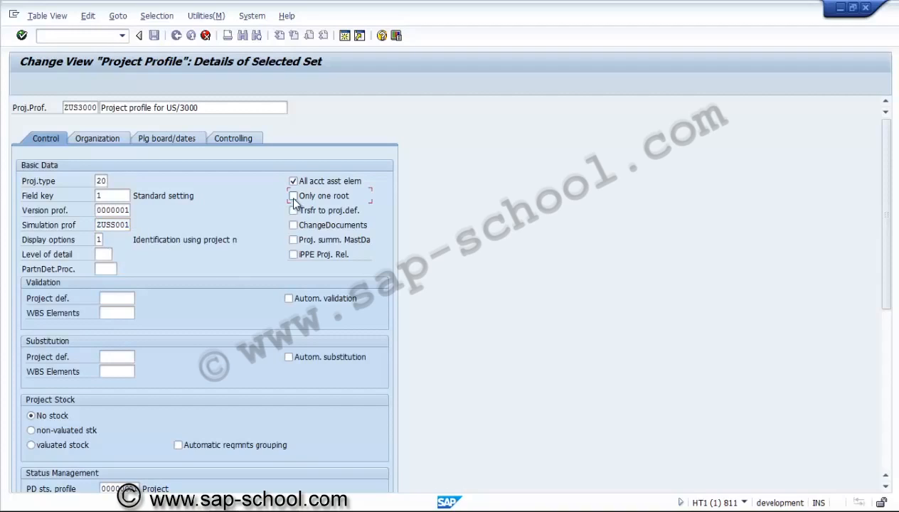
{"action": "left_click", "coordinate": [293, 182]}
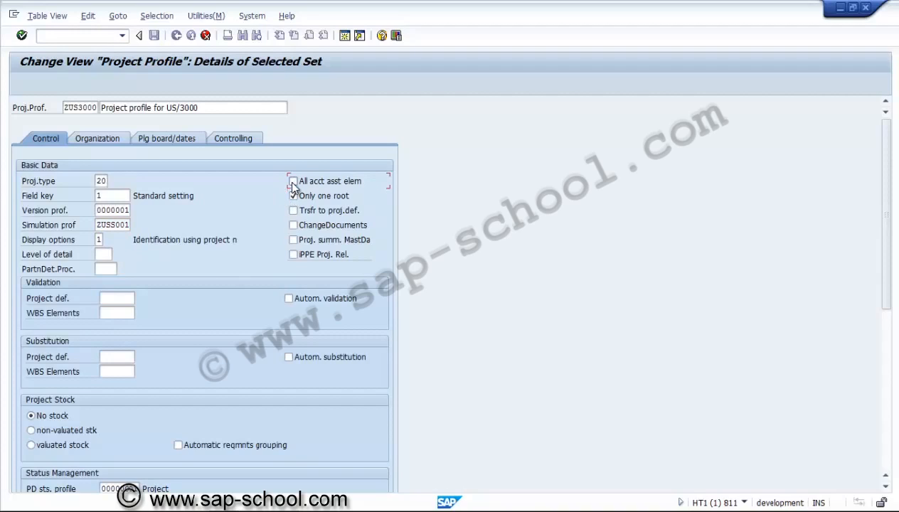
{"action": "left_click", "coordinate": [292, 225]}
{"action": "left_click", "coordinate": [294, 241]}
Step: Set the display option to 1, identification using project number, and the level of detail to 99, leaving validation and substitution empty
{"action": "left_click", "coordinate": [99, 240]}
{"action": "left_click", "coordinate": [109, 241]}
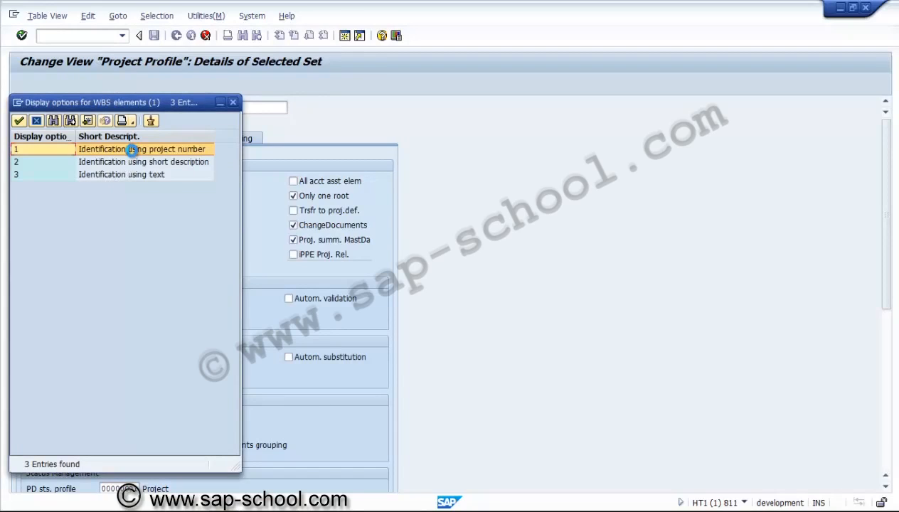
{"action": "double_click", "coordinate": [132, 149]}
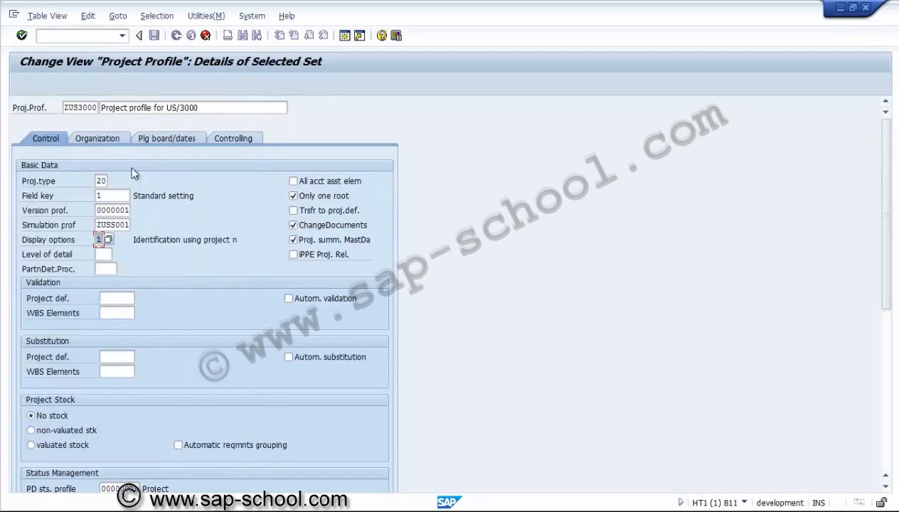
{"action": "left_click", "coordinate": [105, 254]}
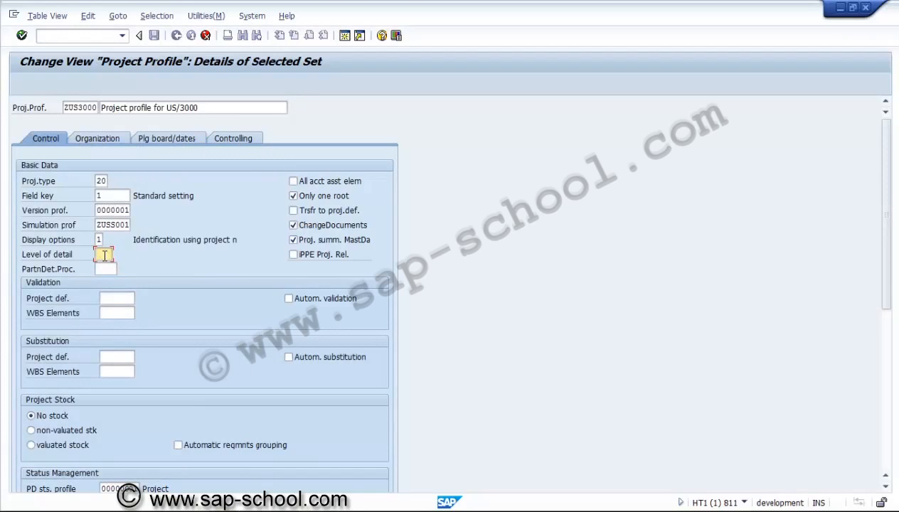
{"action": "type", "text": "99"}
{"action": "left_click", "coordinate": [121, 299]}
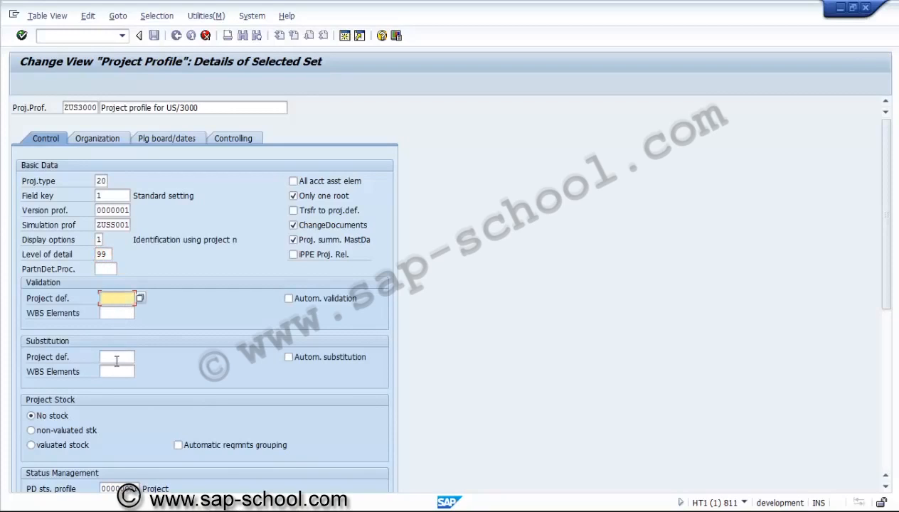
{"action": "left_click", "coordinate": [116, 358]}
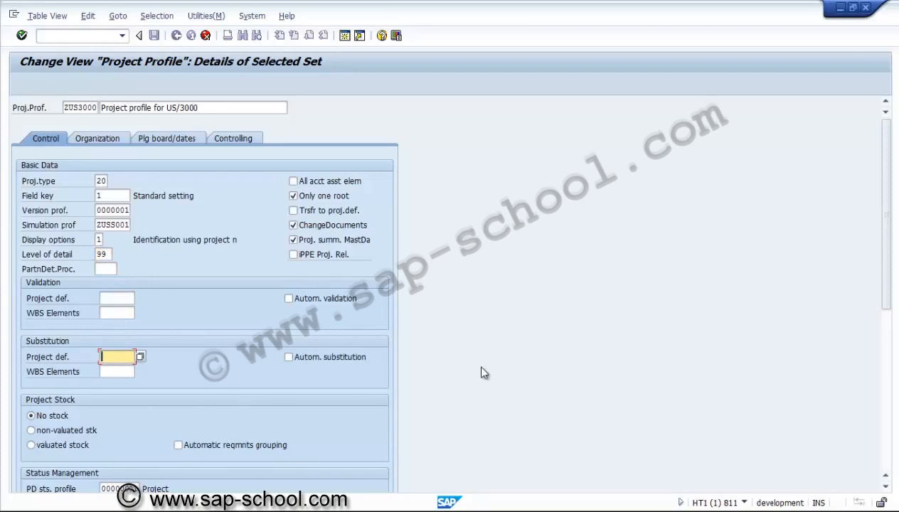
Step: Set the project stock in the profile's control data to valuated stock
{"action": "left_click", "coordinate": [41, 439]}
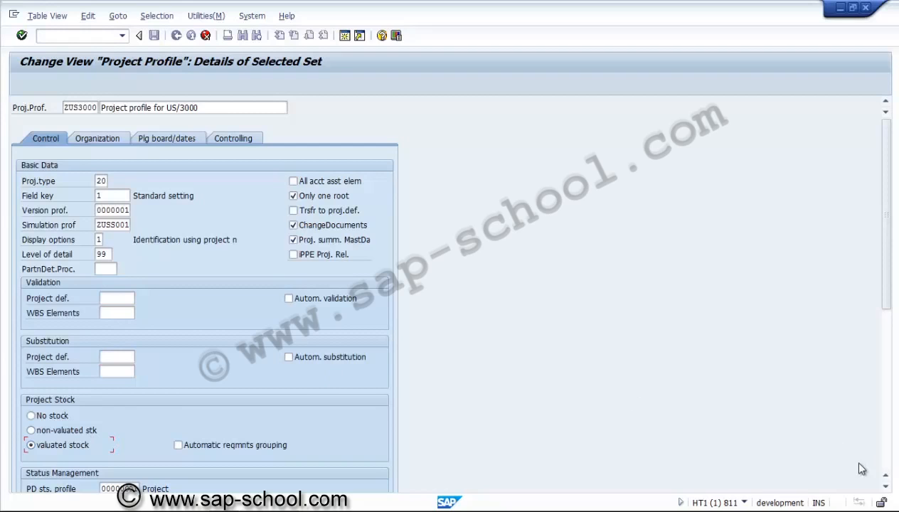
Step: Review the remaining control settings, including the status profiles for the project definition and WBS elements
{"action": "left_click", "coordinate": [886, 488]}
{"action": "left_click", "coordinate": [886, 489]}
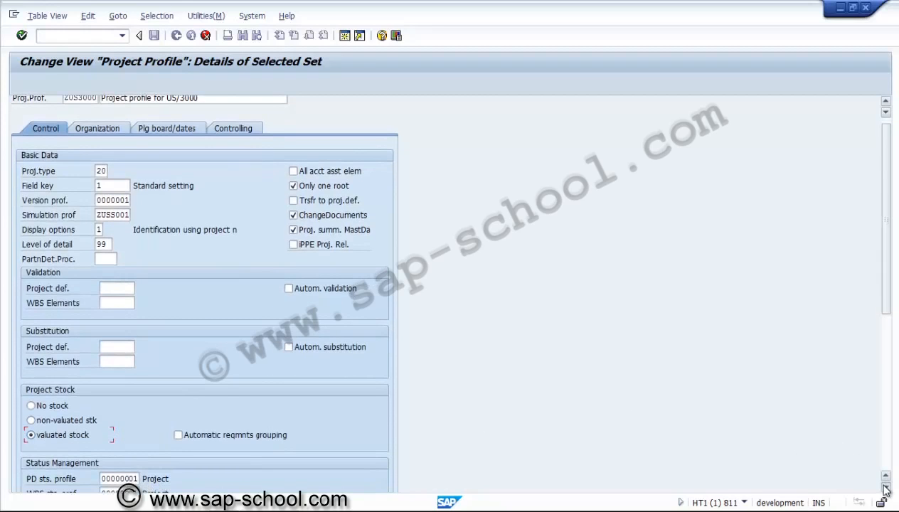
{"action": "left_click", "coordinate": [885, 488]}
{"action": "left_click", "coordinate": [885, 488]}
{"action": "left_click", "coordinate": [885, 488]}
{"action": "left_click", "coordinate": [886, 488]}
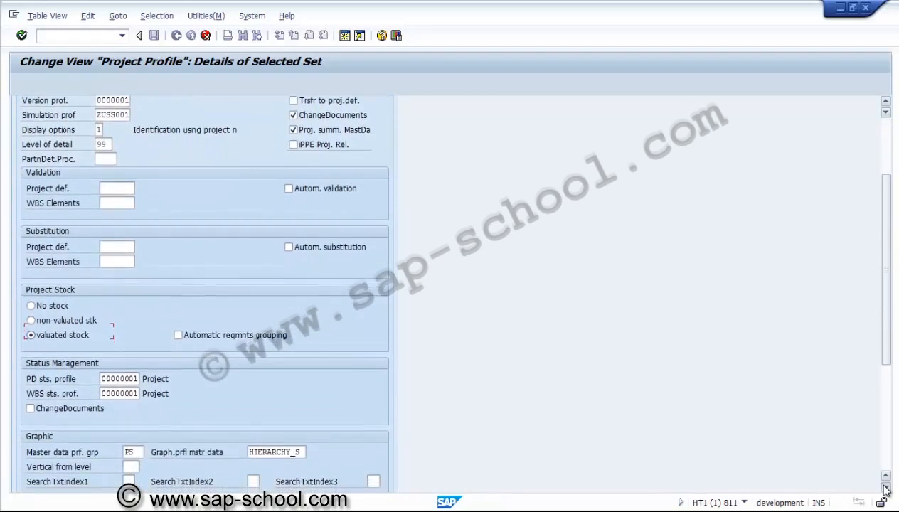
{"action": "left_click", "coordinate": [885, 488]}
{"action": "left_click", "coordinate": [886, 488]}
{"action": "left_click", "coordinate": [886, 488]}
{"action": "left_click", "coordinate": [886, 488]}
{"action": "left_click", "coordinate": [885, 488]}
{"action": "left_click", "coordinate": [886, 488]}
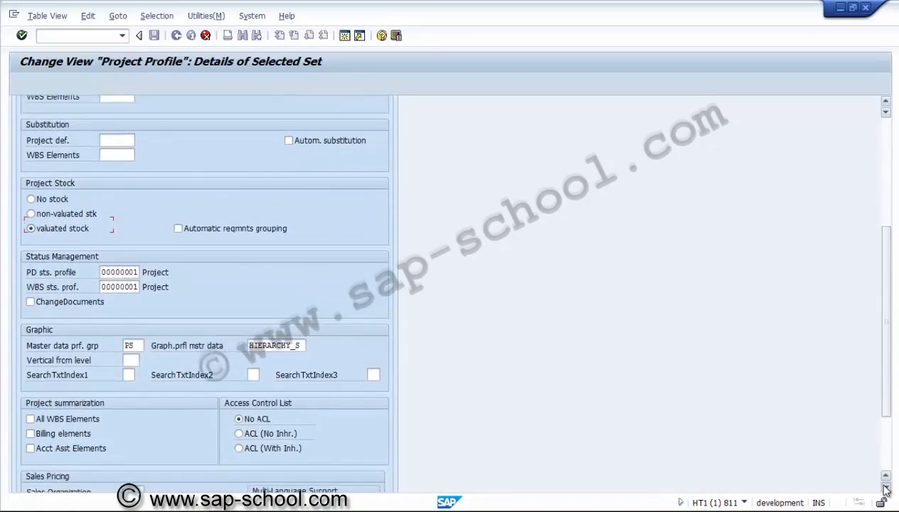
{"action": "left_click", "coordinate": [886, 488]}
{"action": "left_click", "coordinate": [885, 488]}
{"action": "left_click", "coordinate": [886, 488]}
{"action": "left_click", "coordinate": [886, 488]}
{"action": "left_click", "coordinate": [886, 488]}
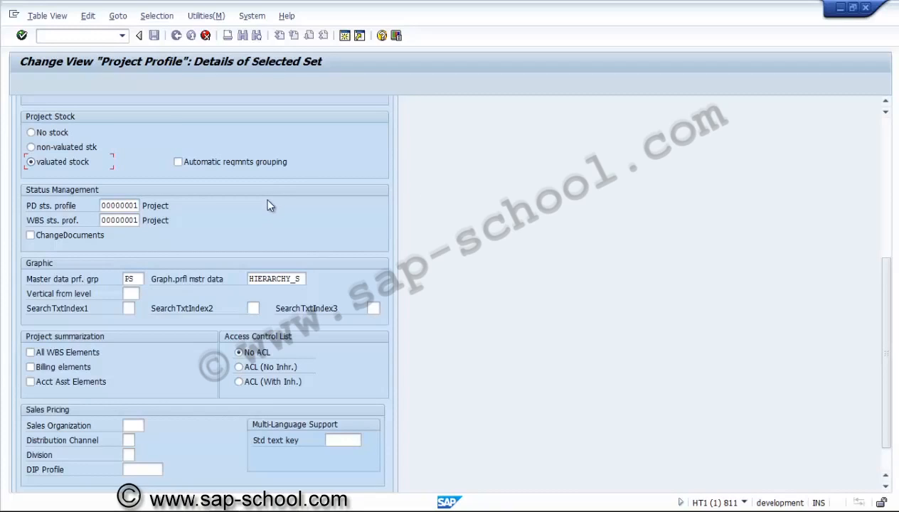
{"action": "left_click", "coordinate": [132, 206]}
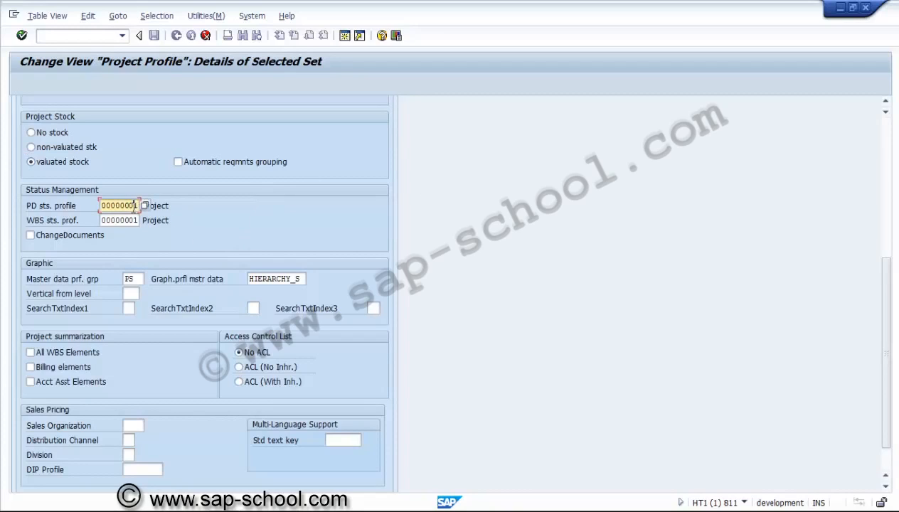
{"action": "left_click", "coordinate": [131, 221]}
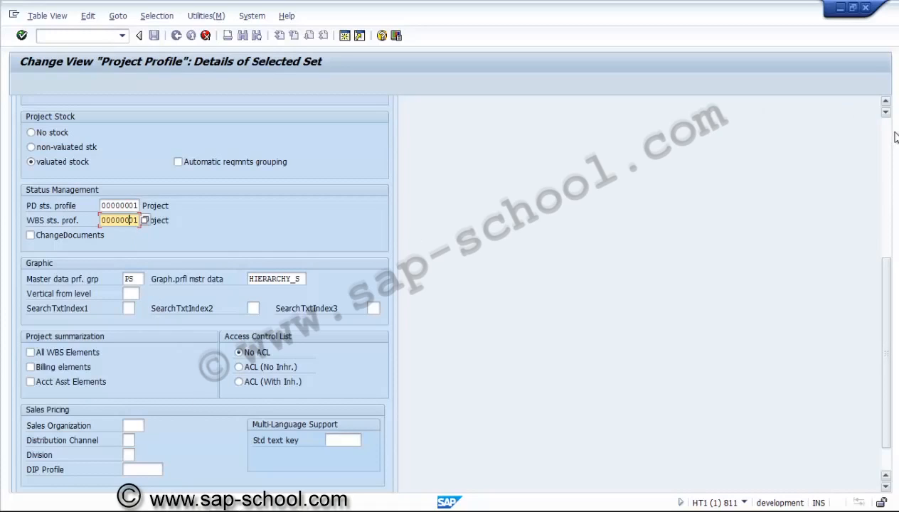
{"action": "scroll", "coordinate": [453, 164], "scroll_direction": "up", "scroll_amount": 5}
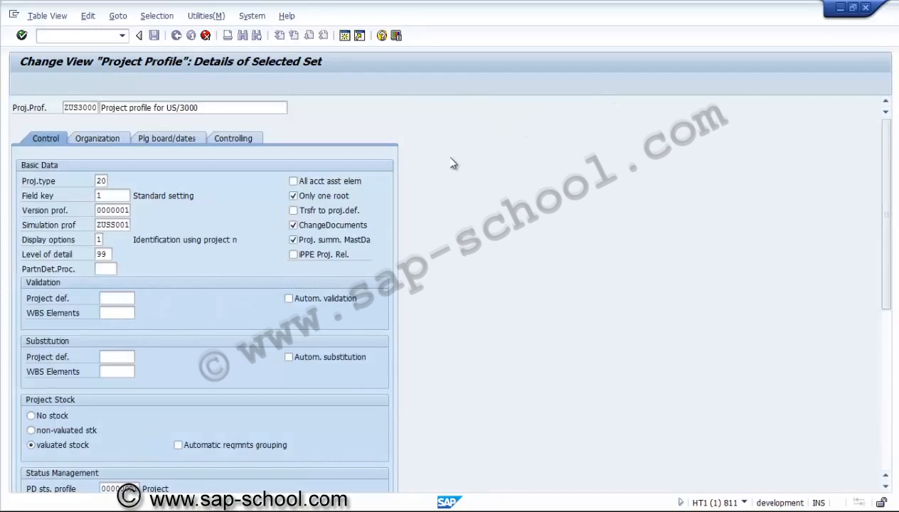
Step: Set the controlling area in the project profile's organization data to US01
{"action": "left_click", "coordinate": [125, 141]}
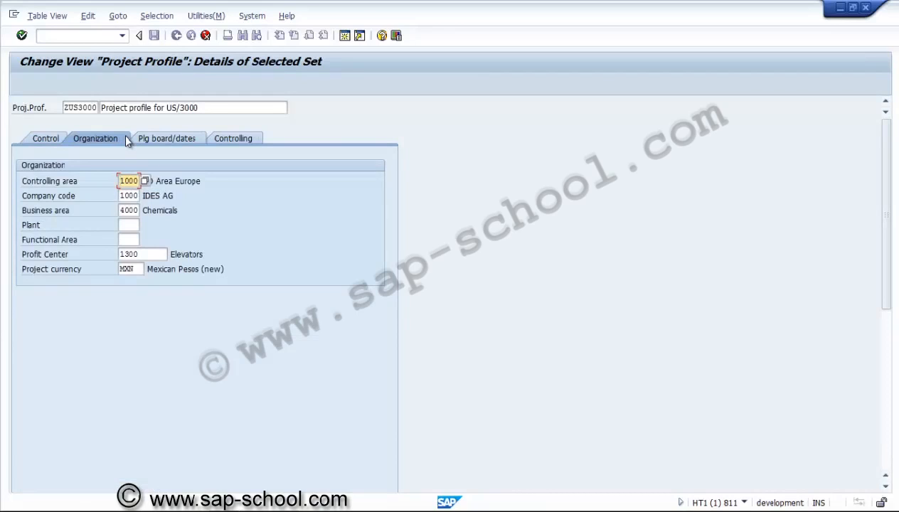
{"action": "key", "text": "Delete"}
{"action": "key", "text": "Delete"}
{"action": "key", "text": "Delete"}
{"action": "key", "text": "Delete"}
{"action": "type", "text": "us01"}
{"action": "key", "text": "Tab"}
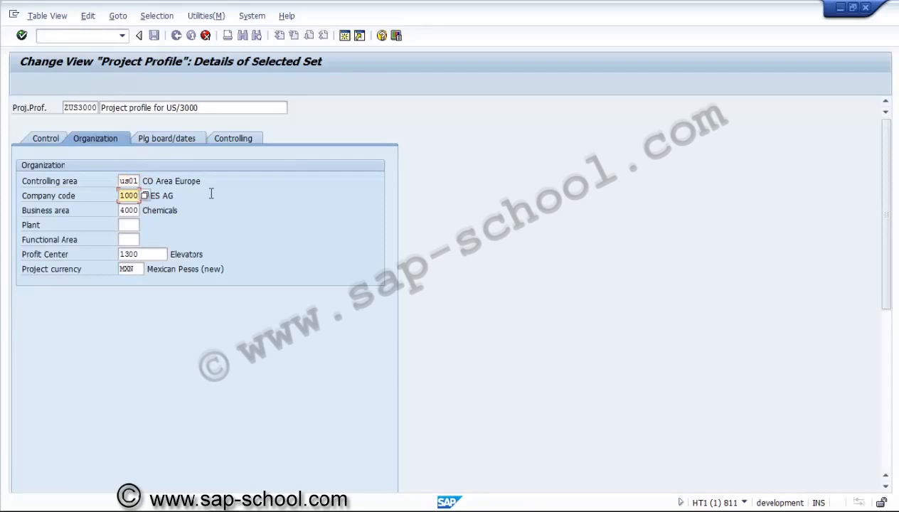
Step: Set the company code to 3000, IDES US INC, and the business area to 3000, Automotive
{"action": "key", "text": "Left"}
{"action": "key", "text": "Left"}
{"action": "key", "text": "Left"}
{"action": "key", "text": "Return"}
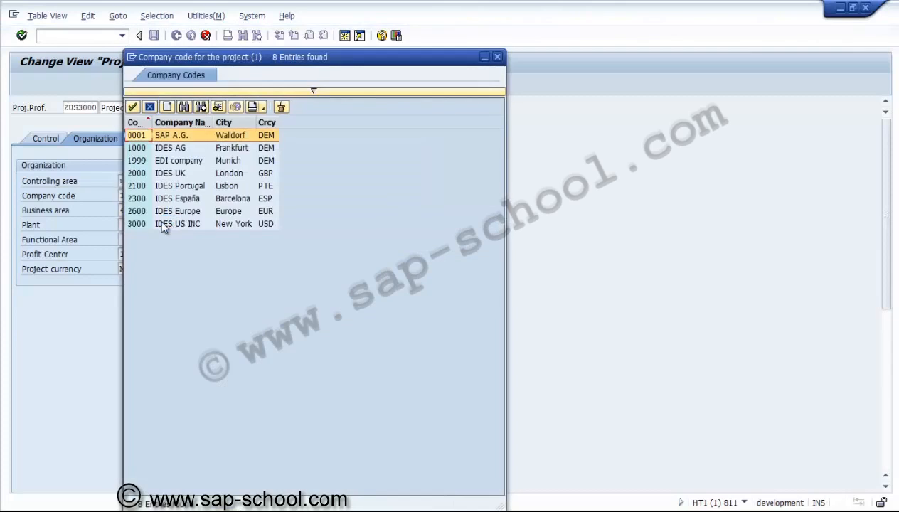
{"action": "double_click", "coordinate": [143, 225]}
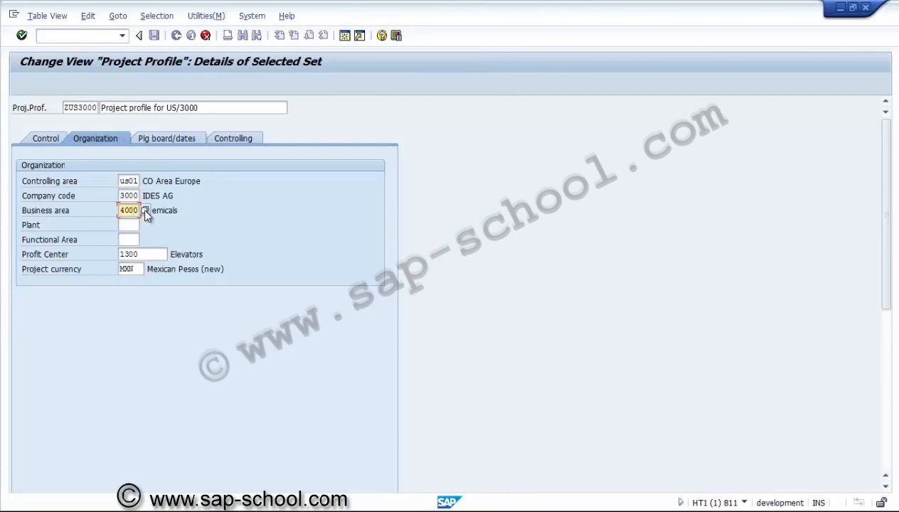
{"action": "left_click", "coordinate": [145, 210]}
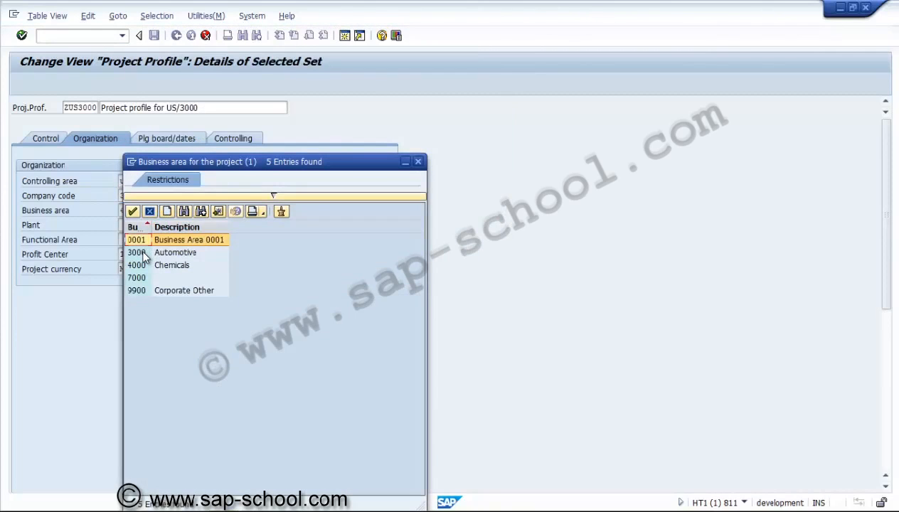
{"action": "left_click", "coordinate": [143, 253]}
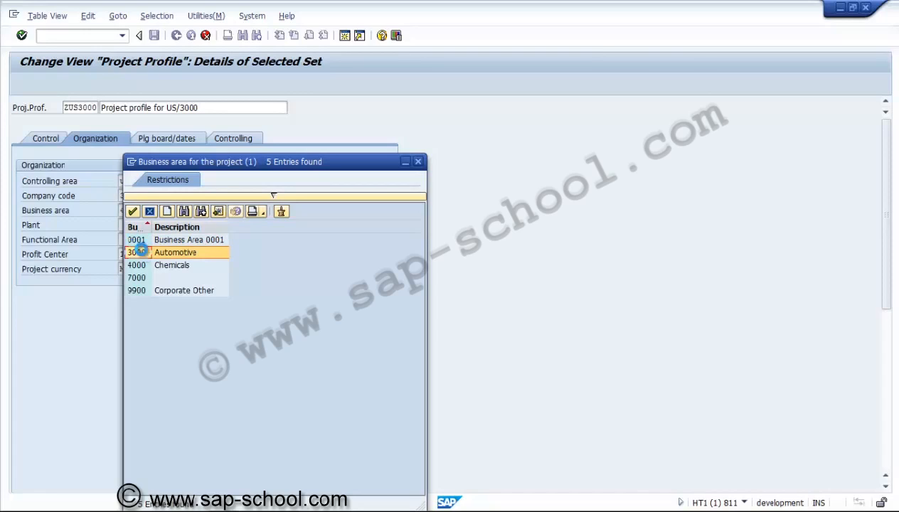
{"action": "double_click", "coordinate": [135, 252]}
Step: Set the plant in the organization data to 3000, New York
{"action": "left_click", "coordinate": [129, 225]}
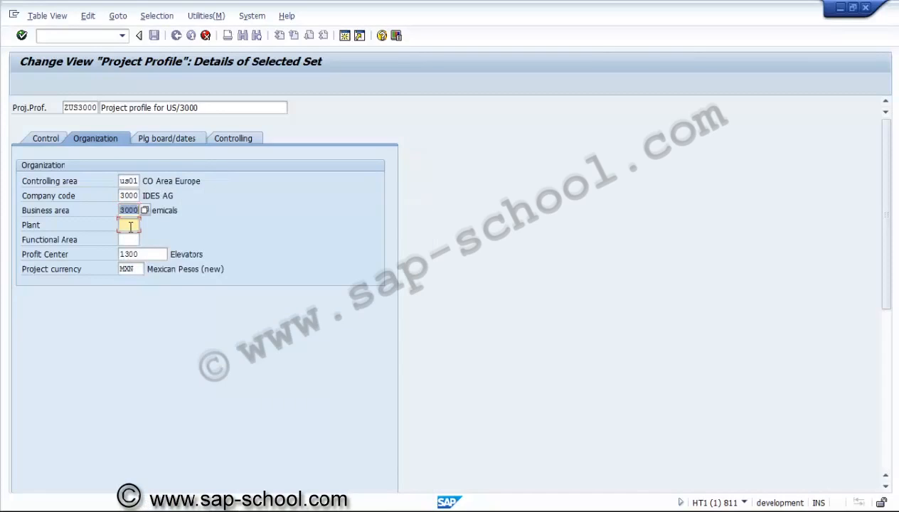
{"action": "type", "text": "3000"}
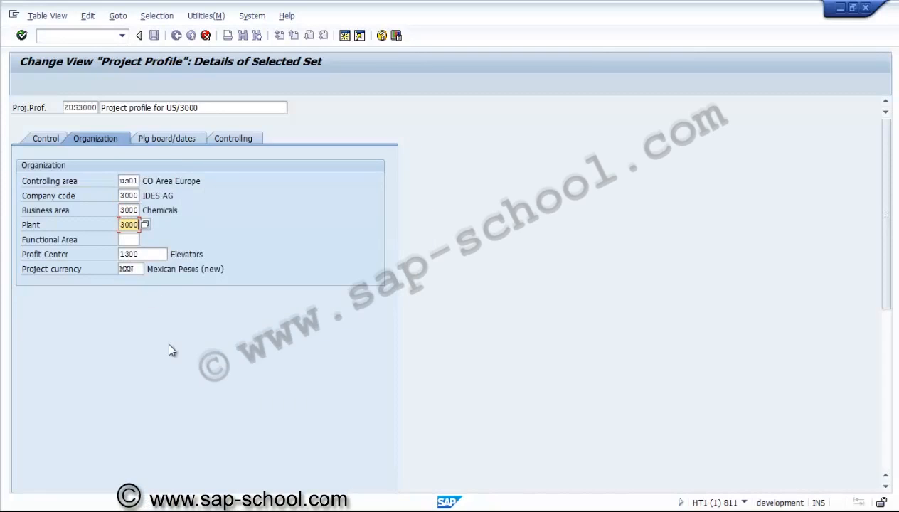
{"action": "key", "text": "Return"}
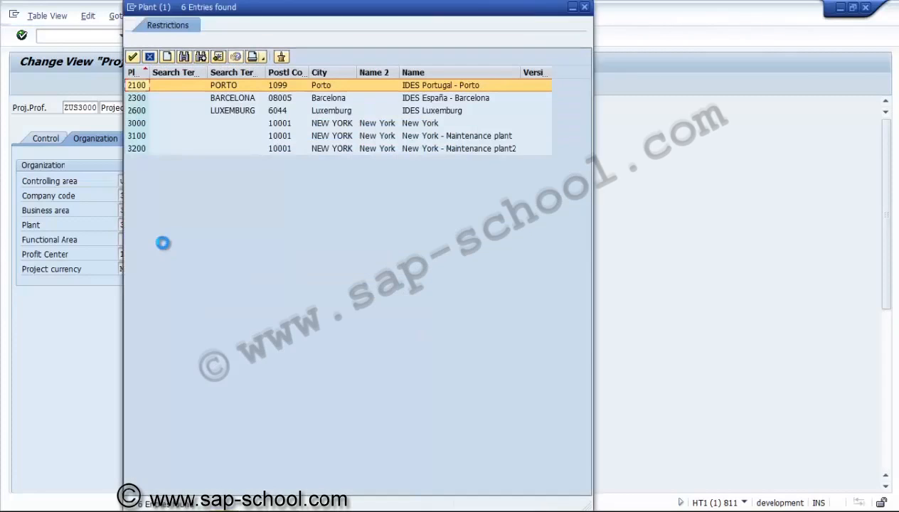
{"action": "left_click", "coordinate": [143, 124]}
{"action": "double_click", "coordinate": [142, 124]}
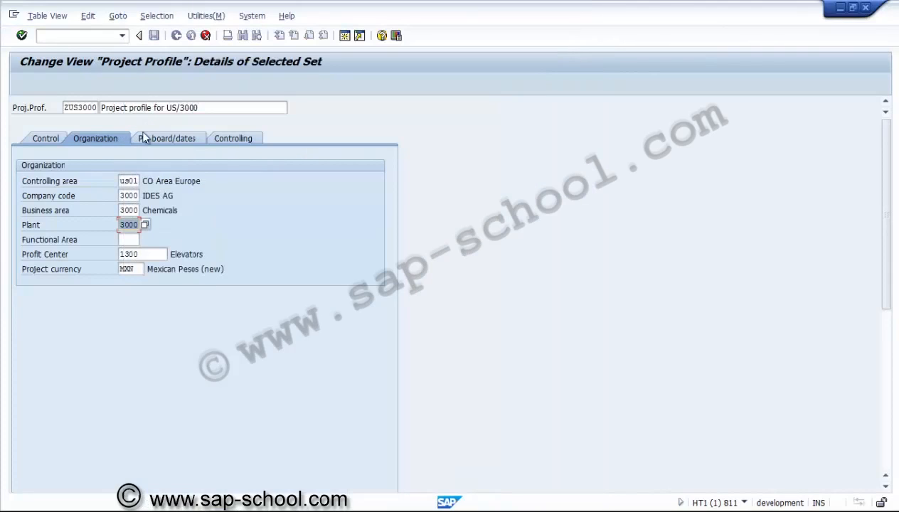
Step: Look up the profit centers and assign 1400, Internal Service, to the project profile
{"action": "left_click", "coordinate": [153, 253]}
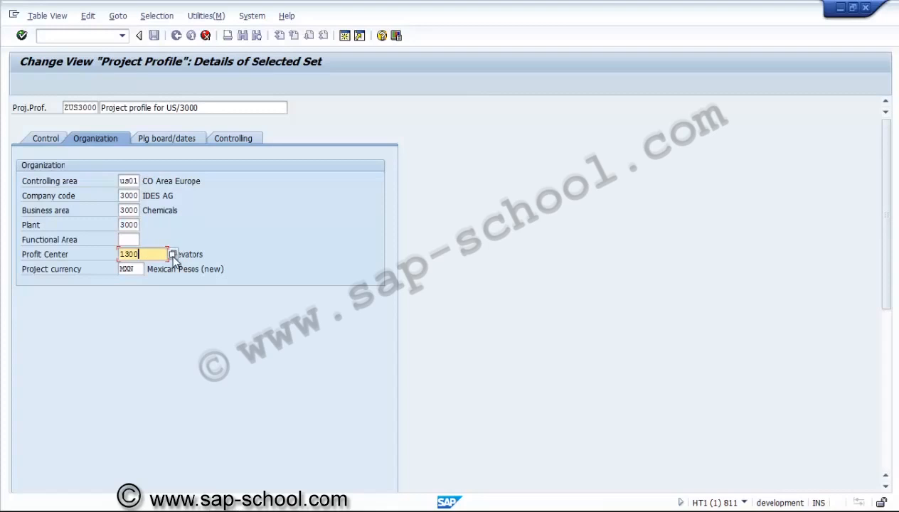
{"action": "left_click", "coordinate": [173, 254]}
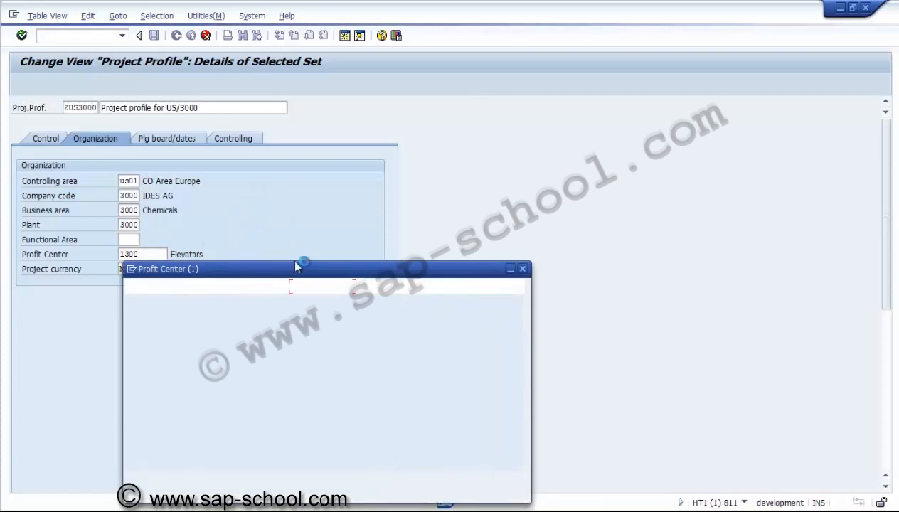
{"action": "key", "text": "Return"}
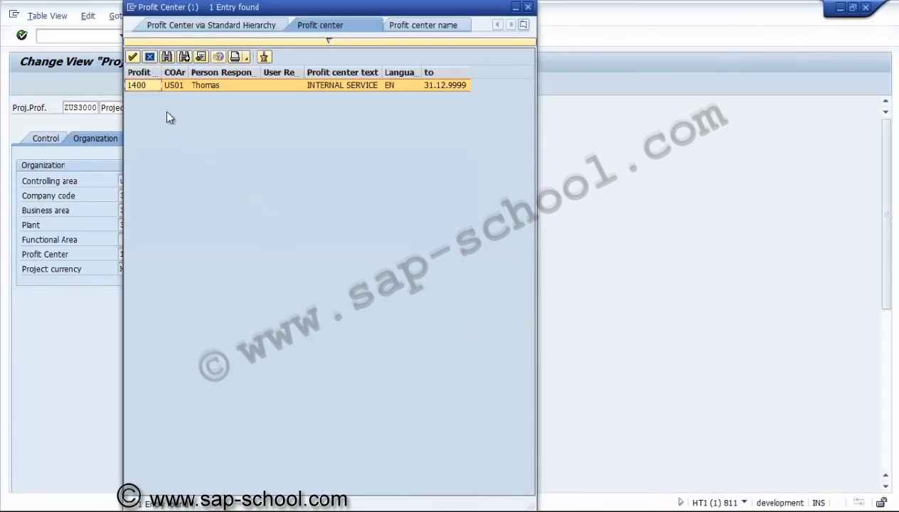
{"action": "double_click", "coordinate": [142, 85]}
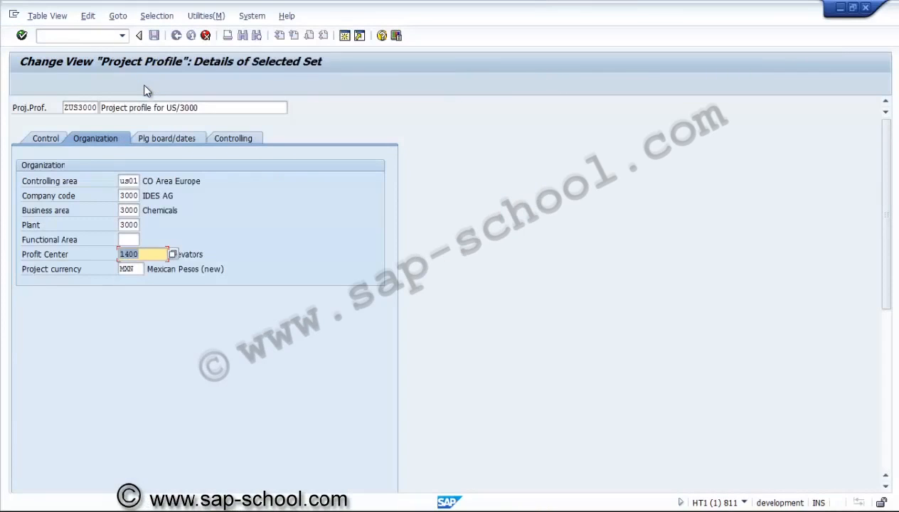
Step: Set the project currency to USD and confirm the organization data
{"action": "left_click", "coordinate": [142, 269]}
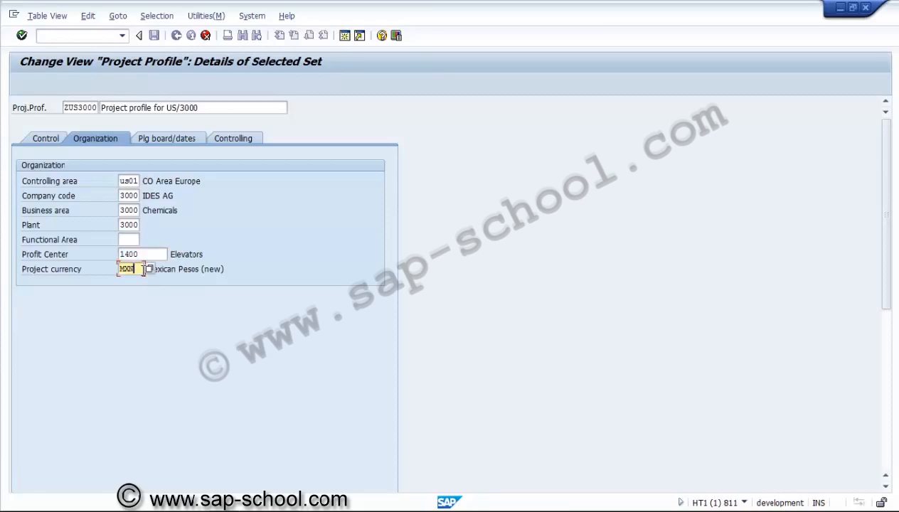
{"action": "key", "text": "Delete"}
{"action": "type", "text": "usd"}
{"action": "key", "text": "Return"}
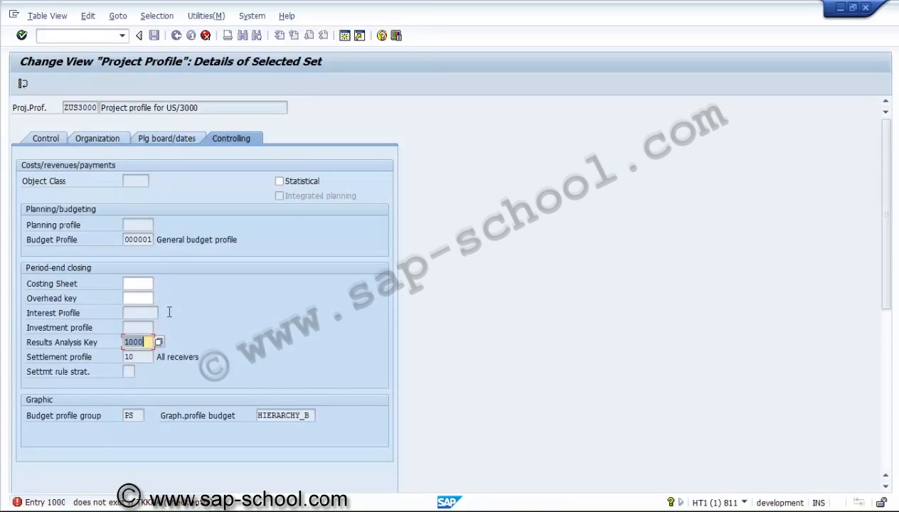
Step: Set the results analysis key in the controlling data to AUFT, Results analysis for project/order, and confirm the copied profile
{"action": "left_click", "coordinate": [164, 137]}
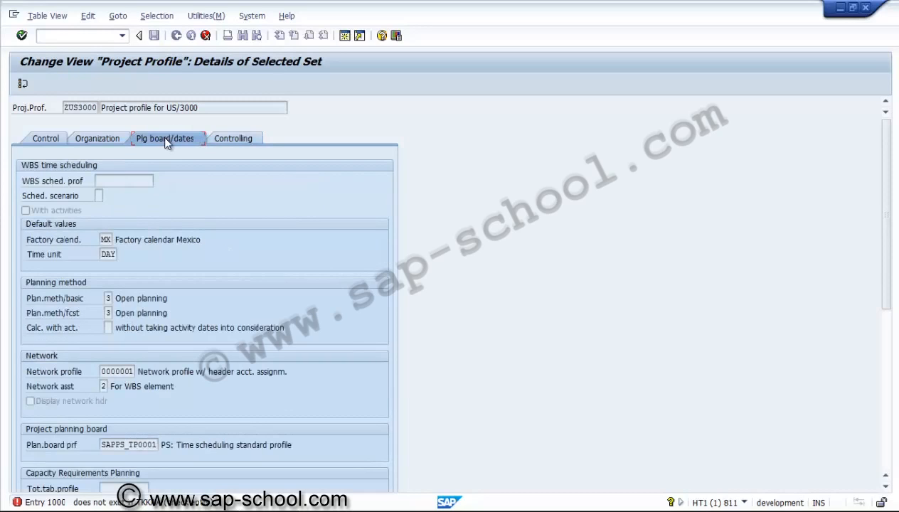
{"action": "left_click", "coordinate": [239, 140]}
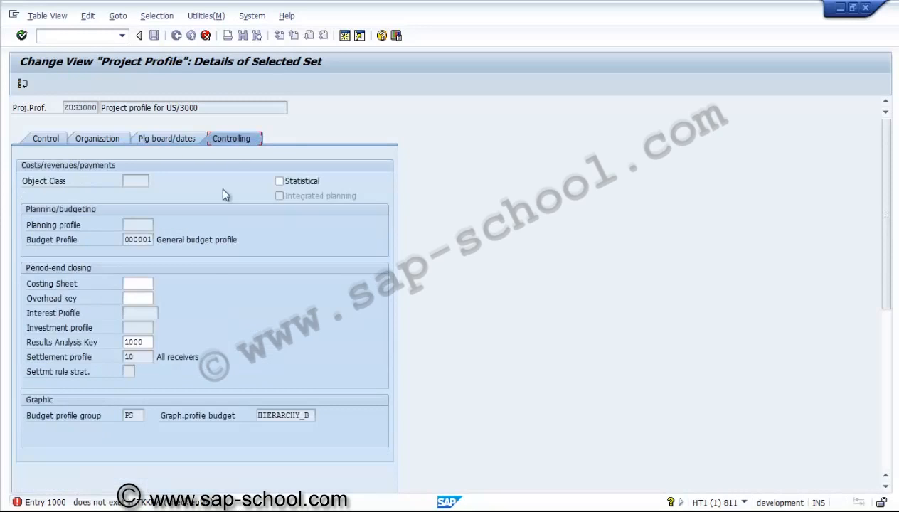
{"action": "left_click", "coordinate": [151, 342]}
{"action": "left_click", "coordinate": [159, 342]}
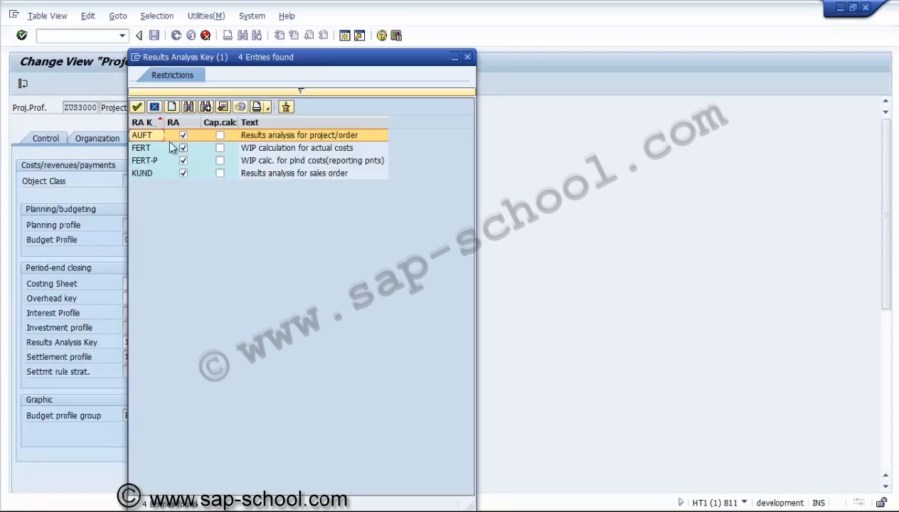
{"action": "double_click", "coordinate": [148, 137]}
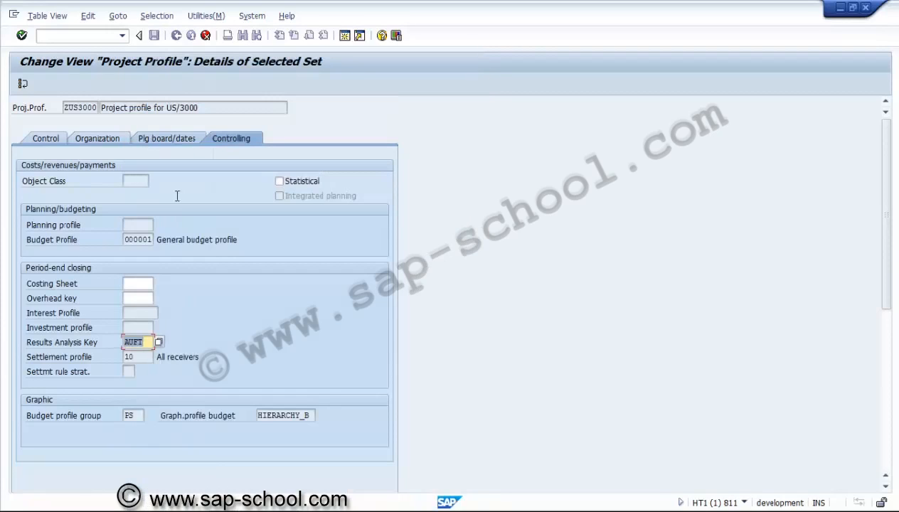
{"action": "key", "text": "Return"}
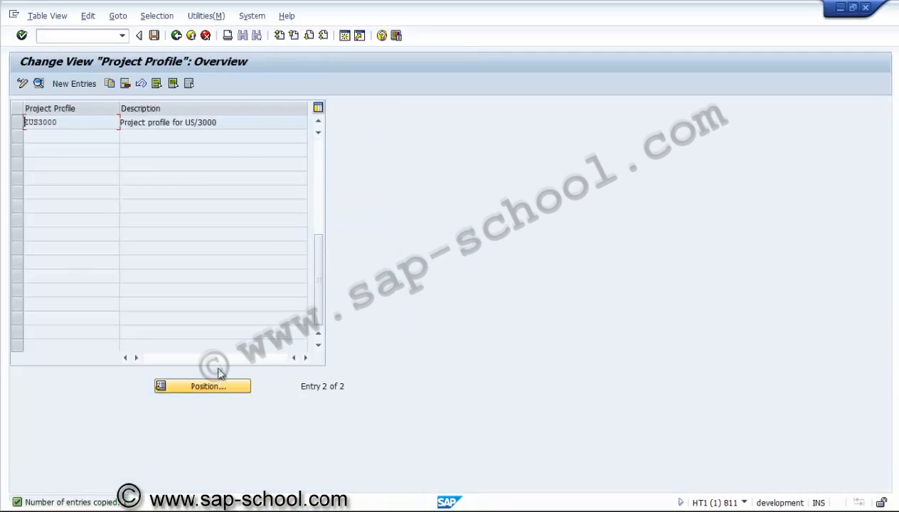
{"action": "left_click", "coordinate": [17, 122]}
{"action": "left_click", "coordinate": [38, 84]}
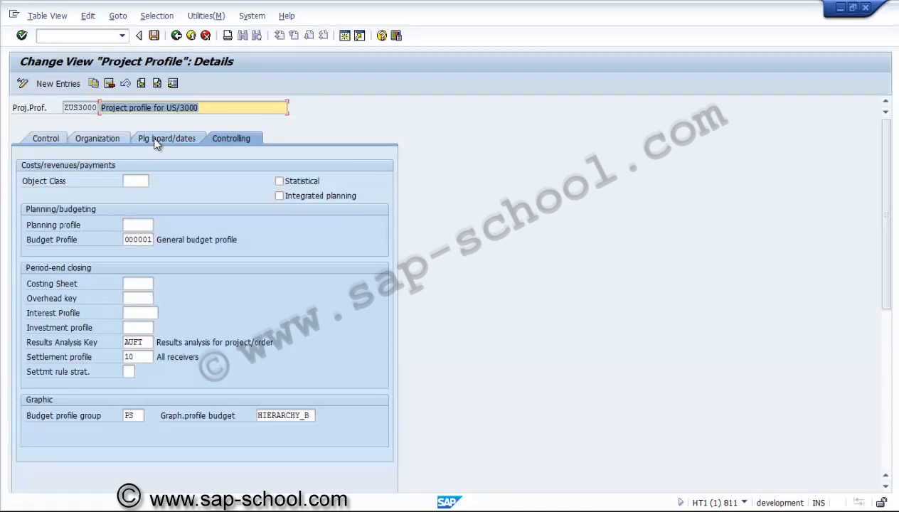
{"action": "left_click", "coordinate": [114, 135]}
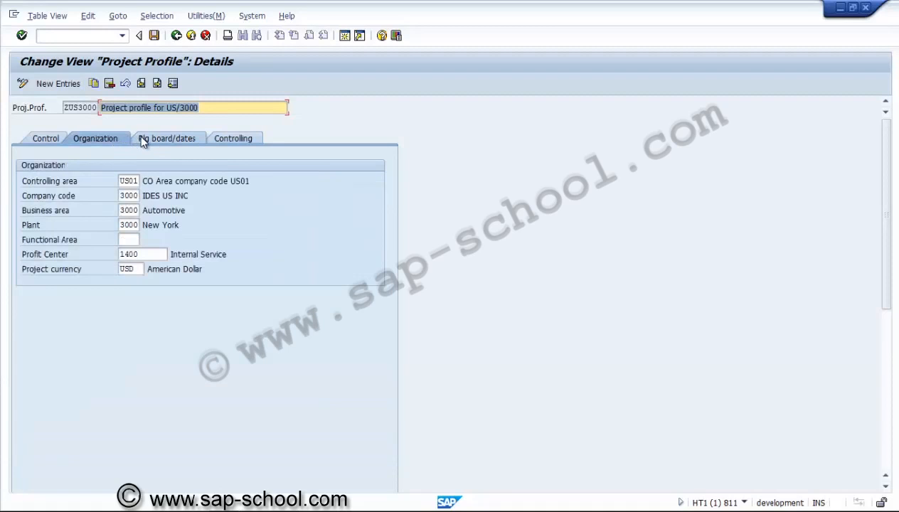
{"action": "left_click", "coordinate": [144, 139]}
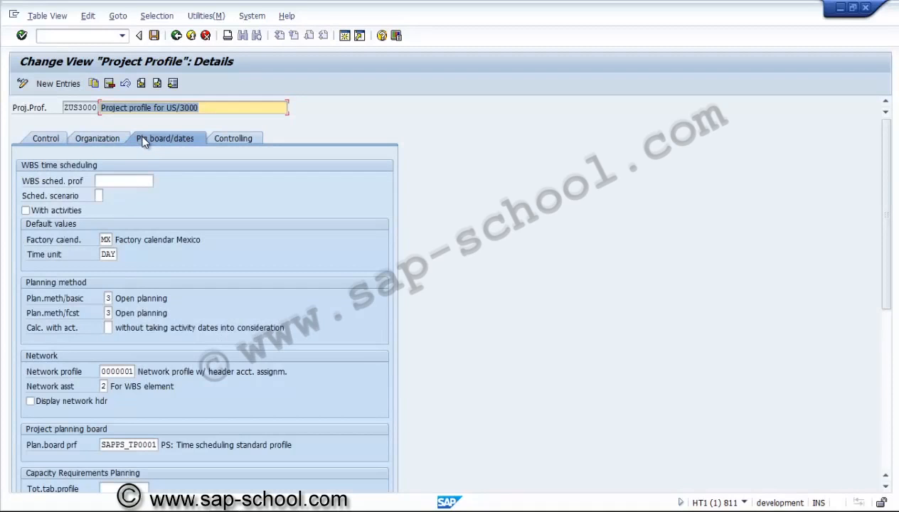
{"action": "left_click", "coordinate": [139, 180]}
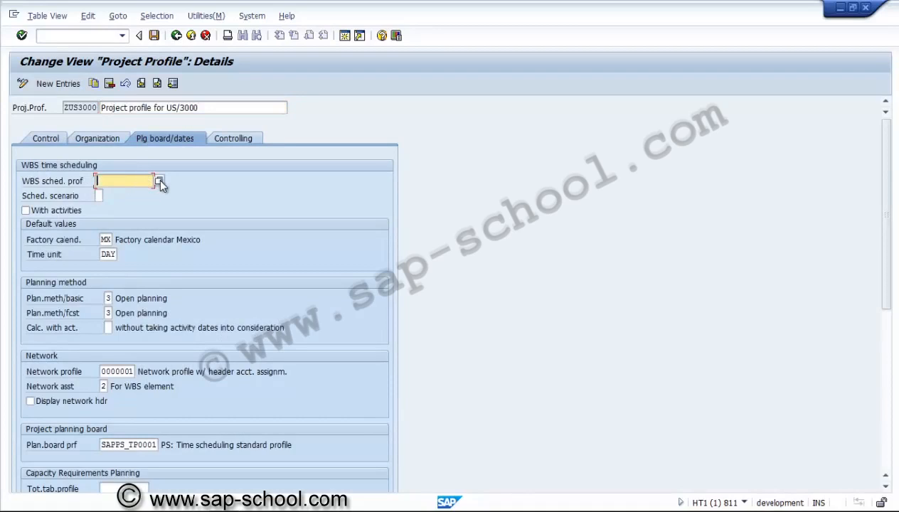
{"action": "left_click", "coordinate": [157, 180]}
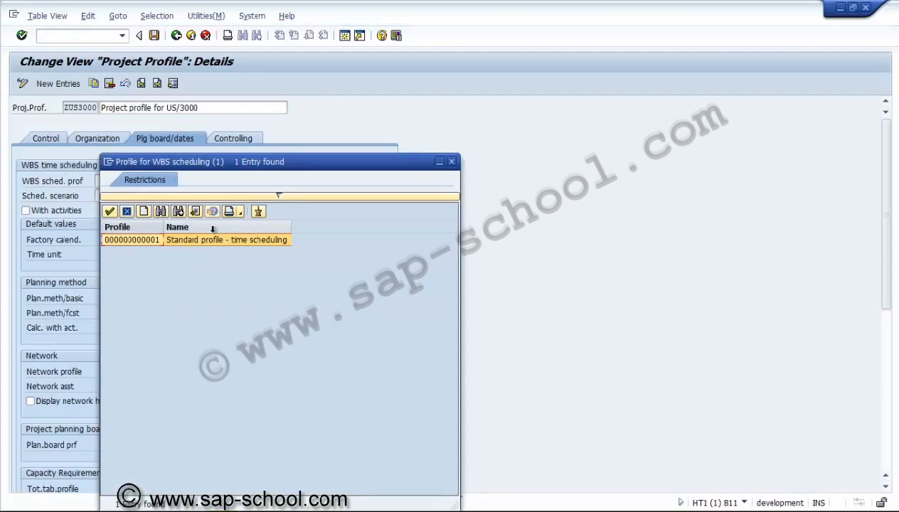
{"action": "double_click", "coordinate": [143, 239]}
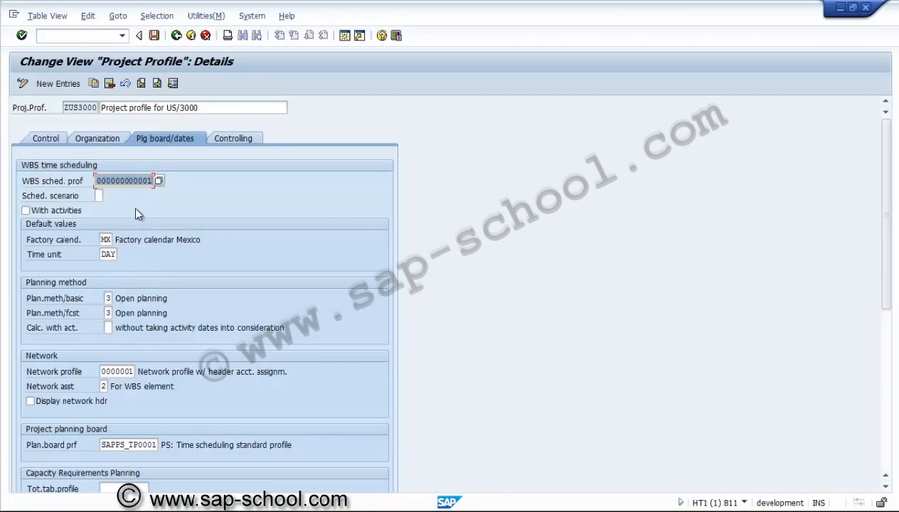
Step: Set the default factory calendar of the project profile to US, Factory calendar US standard
{"action": "left_click", "coordinate": [106, 240]}
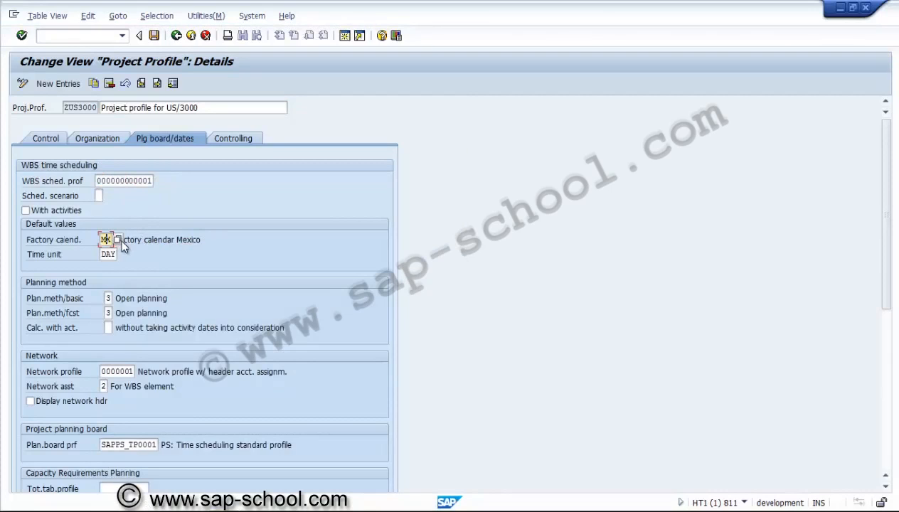
{"action": "left_click", "coordinate": [118, 240]}
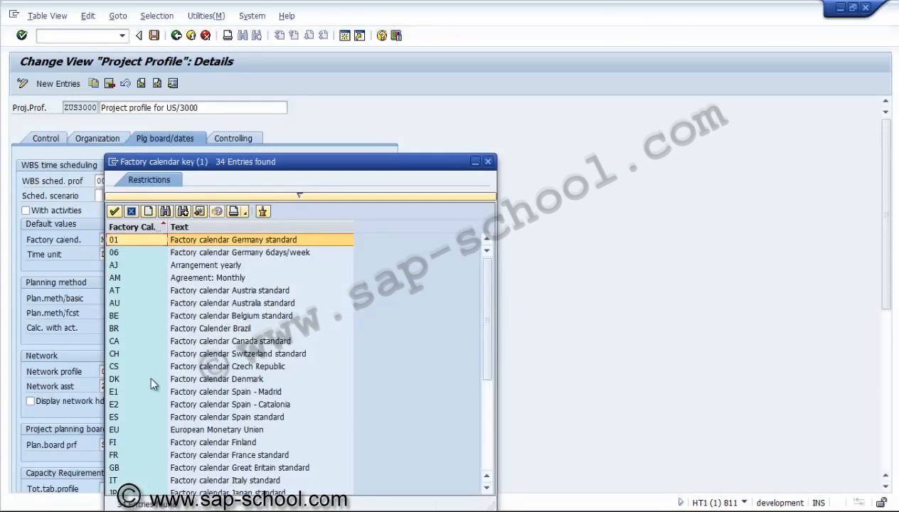
{"action": "left_click", "coordinate": [142, 394]}
{"action": "key", "text": "Down"}
{"action": "key", "text": "Down"}
{"action": "key", "text": "Down"}
{"action": "key", "text": "Down"}
{"action": "key", "text": "Down"}
{"action": "key", "text": "Down"}
{"action": "key", "text": "Down"}
{"action": "key", "text": "Down"}
{"action": "key", "text": "Down"}
{"action": "key", "text": "Down"}
{"action": "key", "text": "Down"}
{"action": "key", "text": "Down"}
{"action": "key", "text": "Down"}
{"action": "key", "text": "Down"}
{"action": "key", "text": "Down"}
{"action": "key", "text": "Down"}
{"action": "key", "text": "Down"}
{"action": "key", "text": "Down"}
{"action": "key", "text": "Down"}
{"action": "key", "text": "Down"}
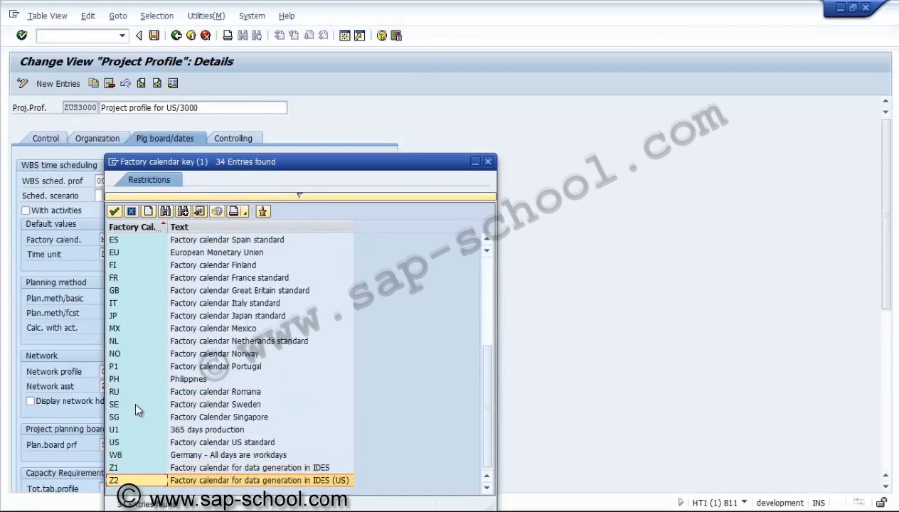
{"action": "double_click", "coordinate": [118, 442]}
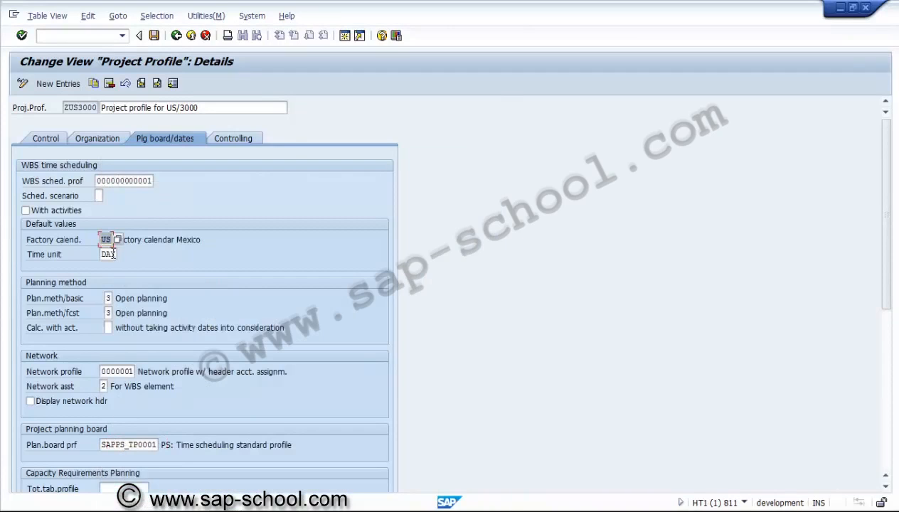
{"action": "left_click", "coordinate": [112, 254]}
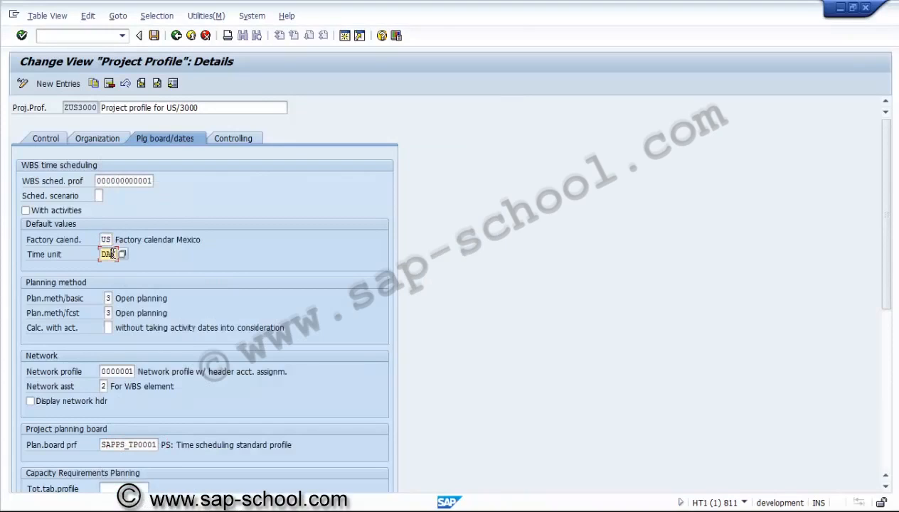
Step: Set the planning methods for both basic and forecast dates to 2, Bottom-up (taking dates of higher-level WBS into account)
{"action": "left_click", "coordinate": [108, 298]}
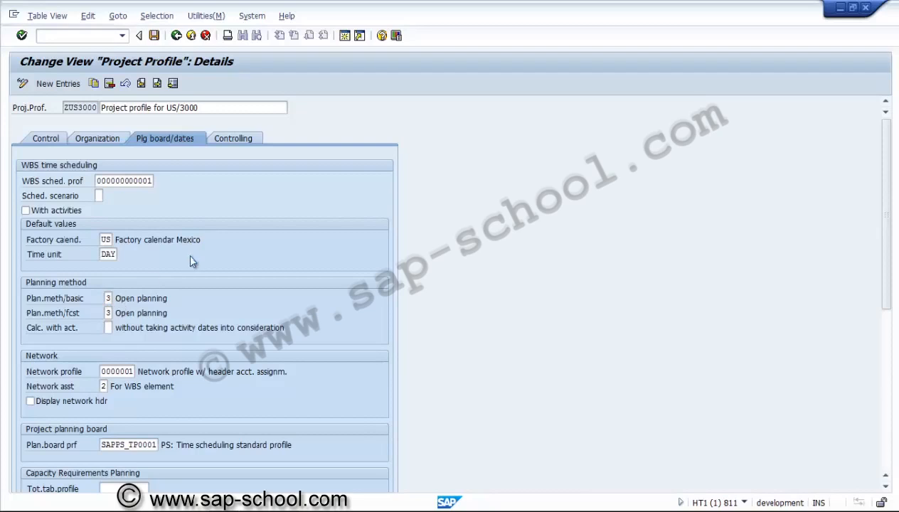
{"action": "key", "text": "F4"}
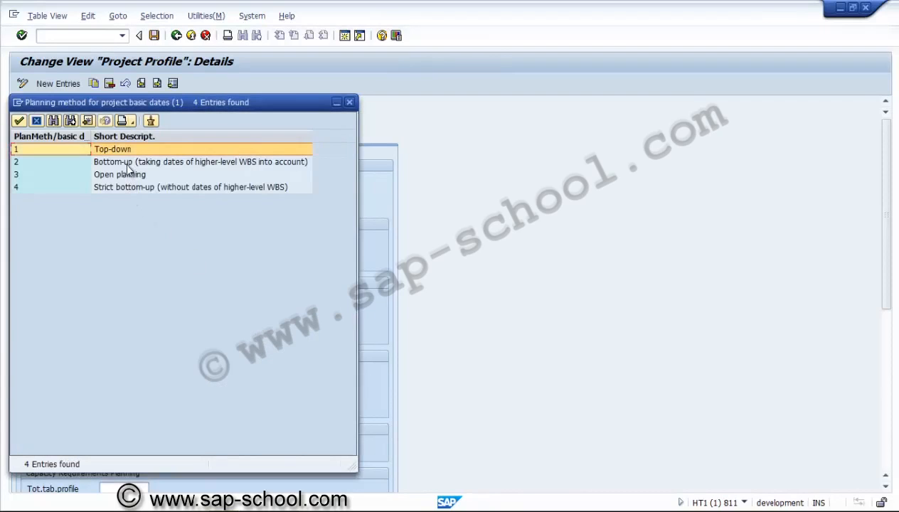
{"action": "double_click", "coordinate": [127, 163]}
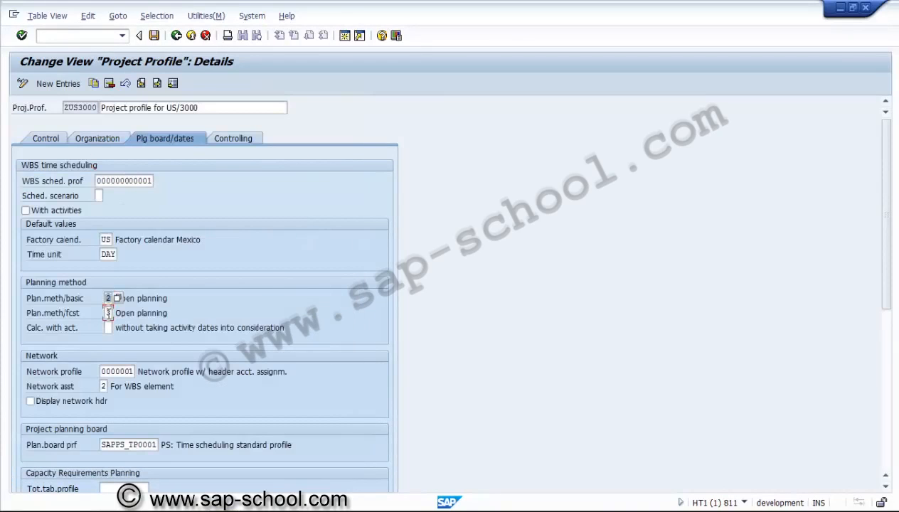
{"action": "left_click", "coordinate": [108, 313]}
{"action": "left_click", "coordinate": [117, 314]}
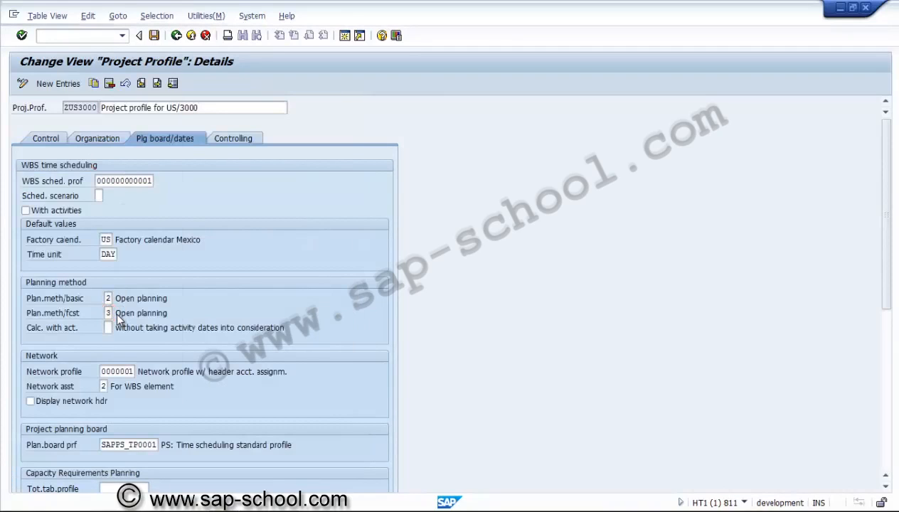
{"action": "double_click", "coordinate": [110, 162]}
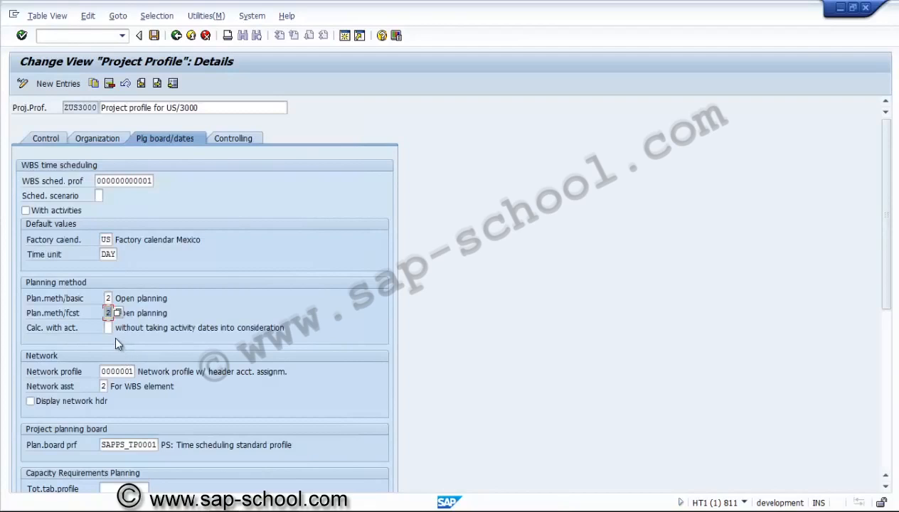
Step: Set the calculation with activities indicator to 1, taking activity dates into consideration
{"action": "left_click", "coordinate": [110, 330]}
{"action": "left_click", "coordinate": [116, 330]}
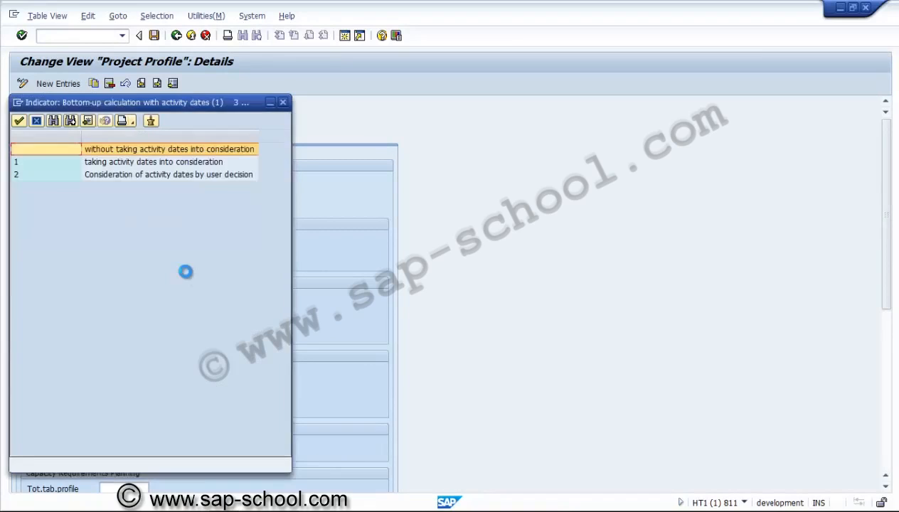
{"action": "double_click", "coordinate": [141, 163]}
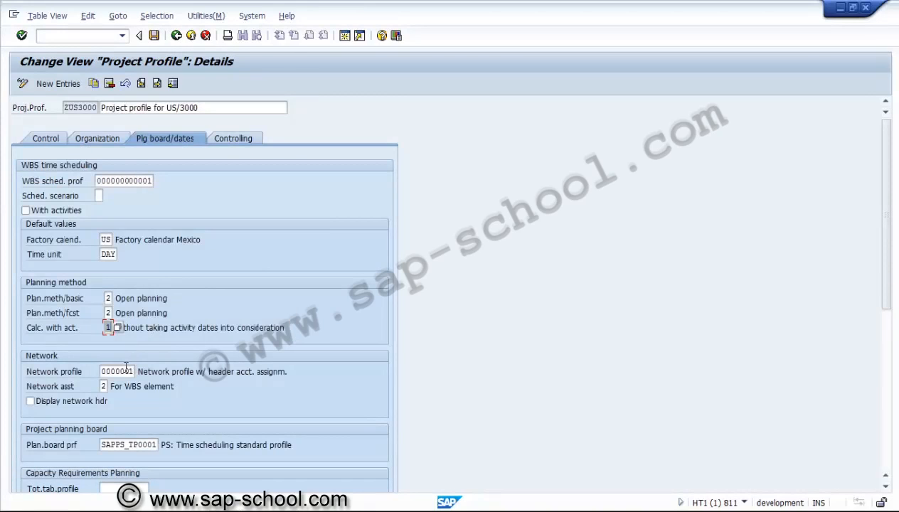
Step: Look up the available profiles for the project planning board and close the list without choosing another one
{"action": "left_click", "coordinate": [126, 368]}
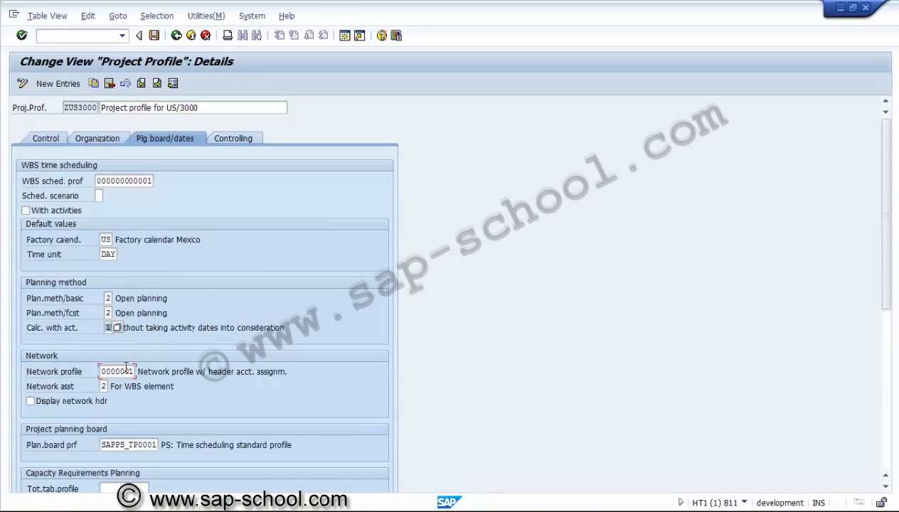
{"action": "left_click", "coordinate": [885, 487]}
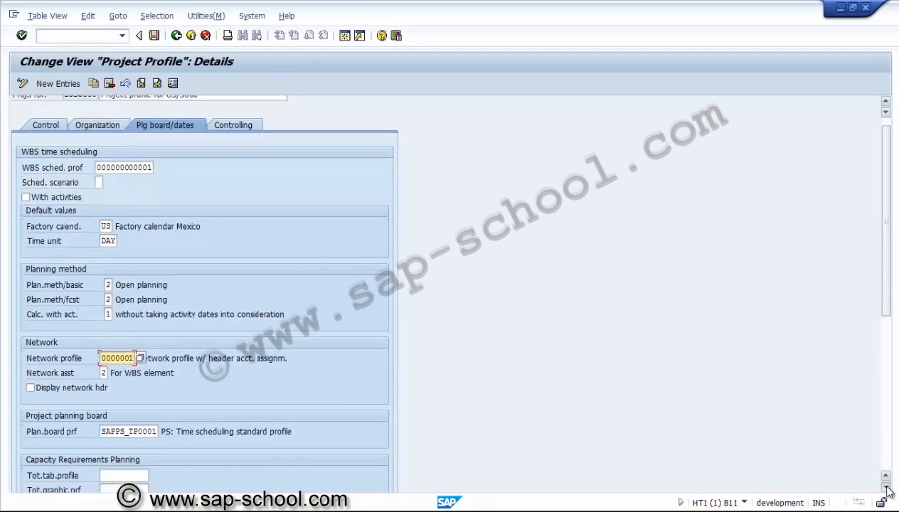
{"action": "left_click", "coordinate": [886, 488]}
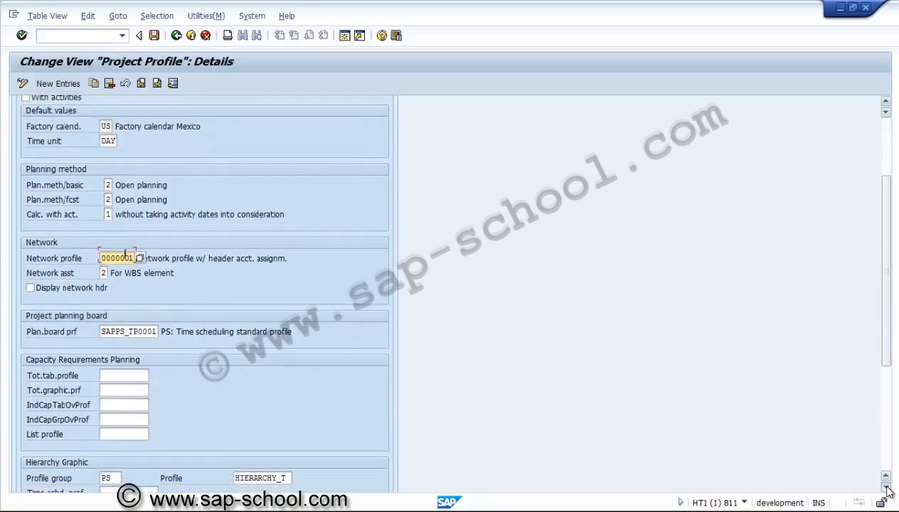
{"action": "left_click", "coordinate": [887, 490]}
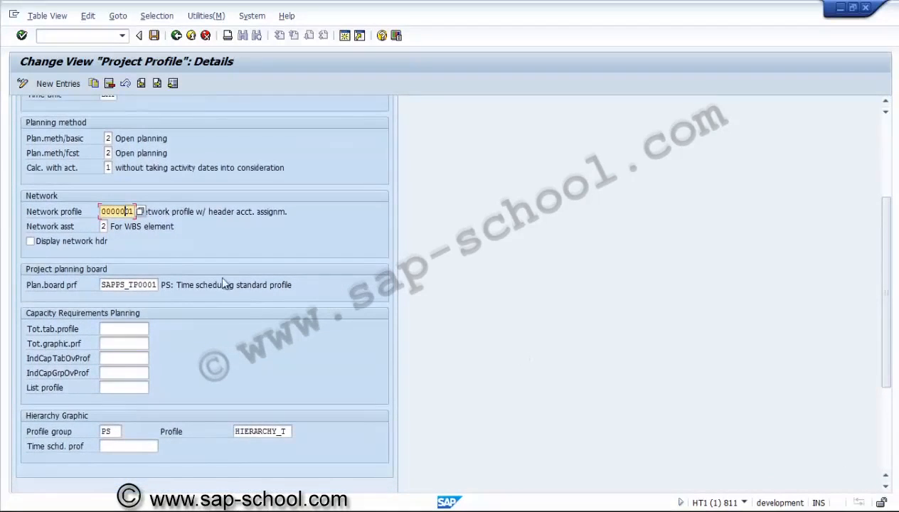
{"action": "left_click", "coordinate": [127, 285]}
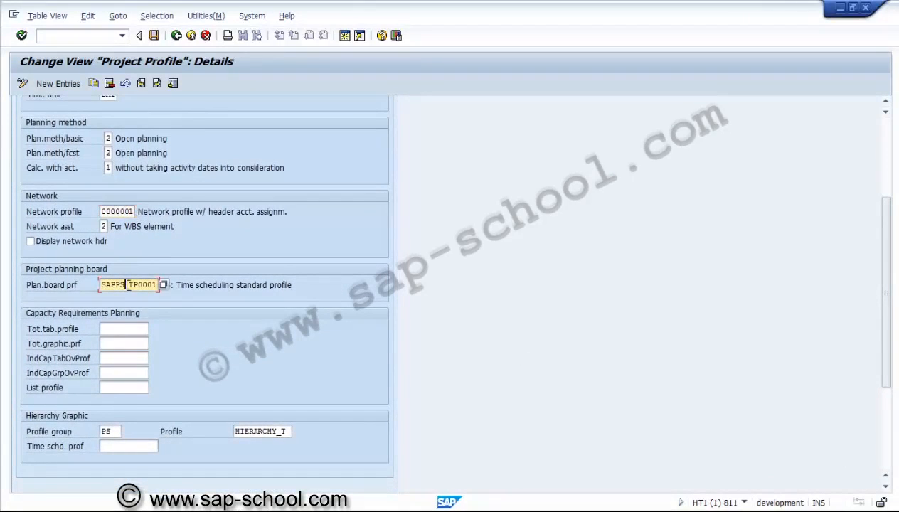
{"action": "left_click", "coordinate": [163, 292]}
{"action": "key", "text": "F4"}
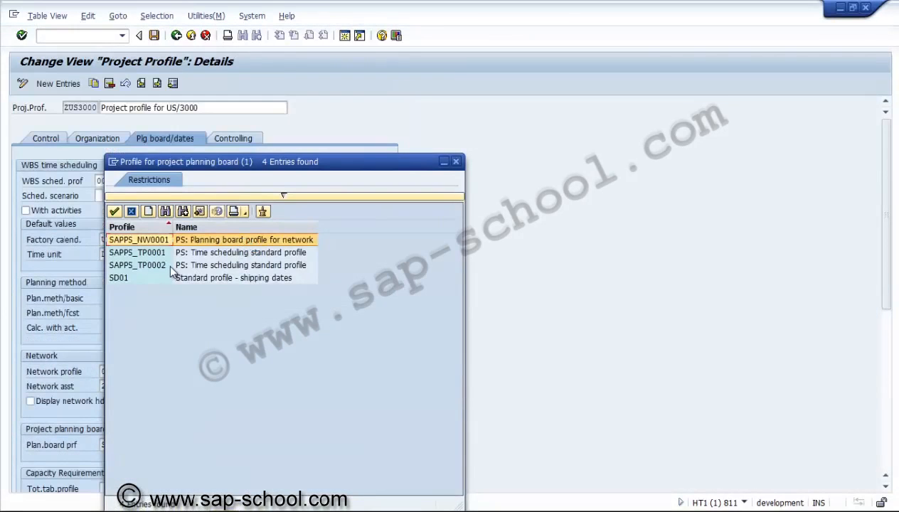
{"action": "left_click", "coordinate": [457, 161]}
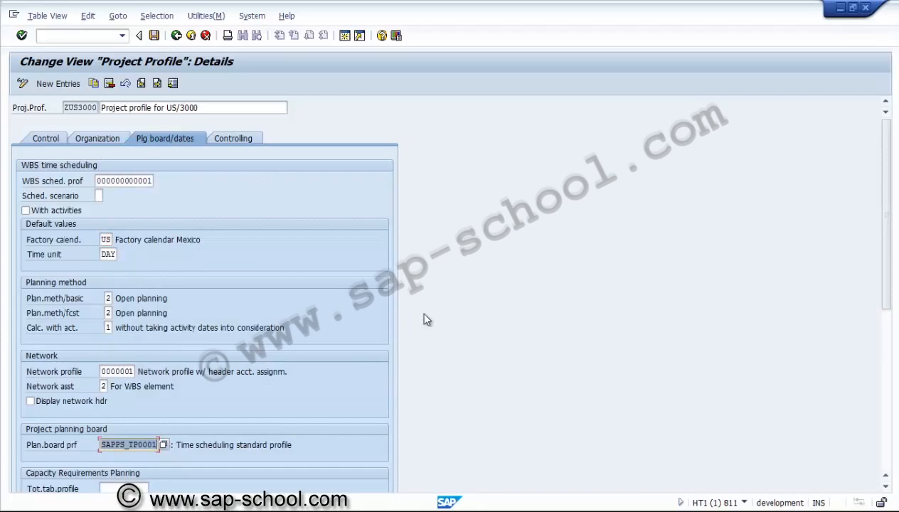
Step: Browse the capacity load profiles for the tabular planning table and assign SAPPS_G000, PS: Cap.level.project system week (tab.), as Tot.tab.profile
{"action": "left_click", "coordinate": [888, 440]}
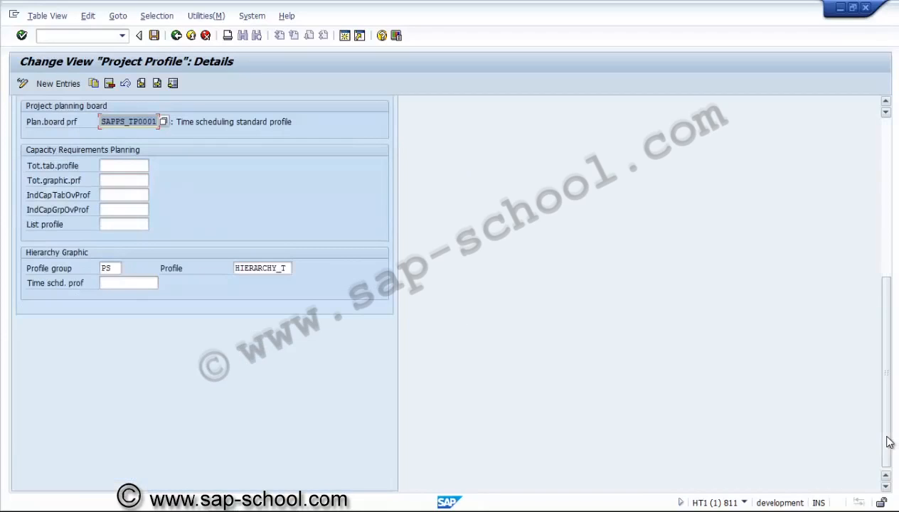
{"action": "left_click", "coordinate": [125, 165]}
{"action": "left_click", "coordinate": [155, 167]}
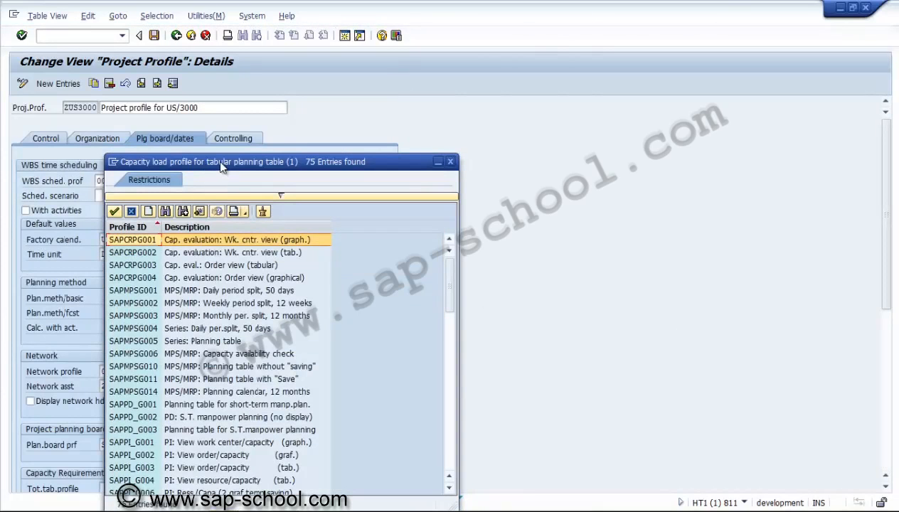
{"action": "left_click_drag", "start_coordinate": [220, 164], "coordinate": [338, 11]}
{"action": "left_click", "coordinate": [268, 241]}
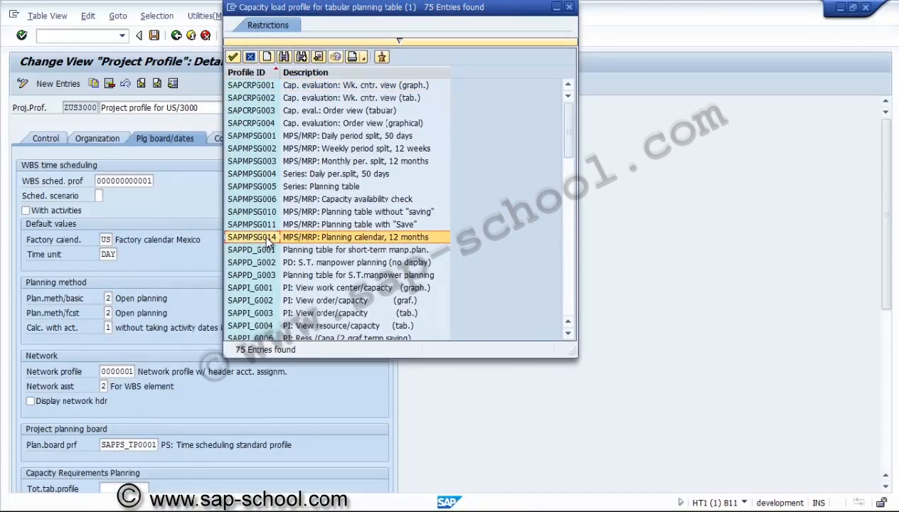
{"action": "key", "text": "Down"}
{"action": "key", "text": "Down"}
{"action": "key", "text": "Down"}
{"action": "key", "text": "Down"}
{"action": "key", "text": "Down"}
{"action": "key", "text": "Down"}
{"action": "key", "text": "Down"}
{"action": "key", "text": "Down"}
{"action": "key", "text": "Down"}
{"action": "key", "text": "Up"}
{"action": "key", "text": "Up"}
{"action": "key", "text": "Up"}
{"action": "key", "text": "Up"}
{"action": "key", "text": "Up"}
{"action": "key", "text": "Up"}
{"action": "key", "text": "Up"}
{"action": "key", "text": "Up"}
{"action": "key", "text": "Up"}
{"action": "key", "text": "Up"}
{"action": "key", "text": "Up"}
{"action": "key", "text": "Up"}
{"action": "key", "text": "Up"}
{"action": "key", "text": "Up"}
{"action": "key", "text": "Up"}
{"action": "key", "text": "Up"}
{"action": "key", "text": "Up"}
{"action": "key", "text": "Up"}
{"action": "key", "text": "Up"}
{"action": "key", "text": "Up"}
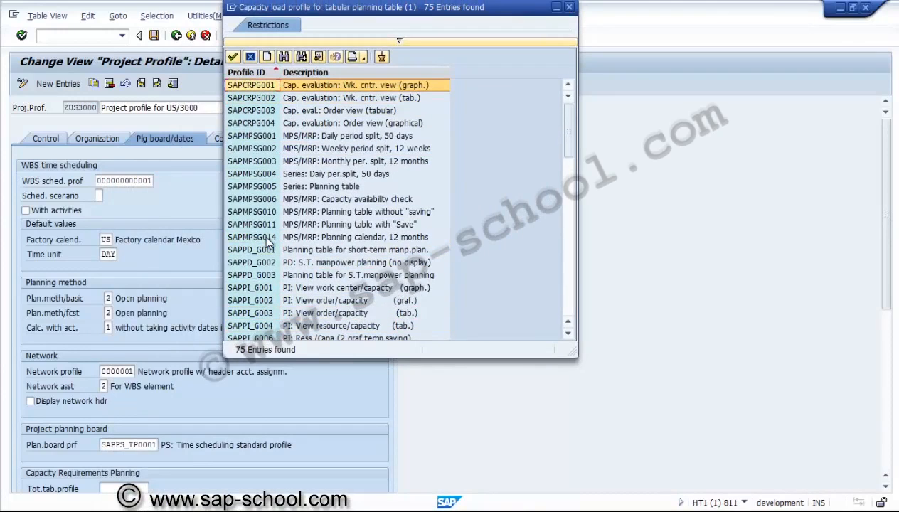
{"action": "left_click", "coordinate": [265, 149]}
{"action": "left_click", "coordinate": [265, 136]}
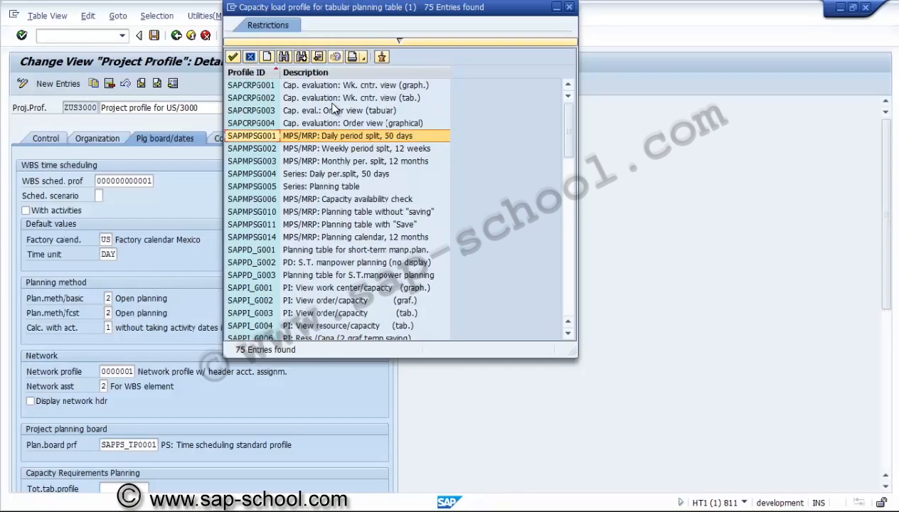
{"action": "key", "text": "Down"}
{"action": "key", "text": "Down"}
{"action": "key", "text": "Down"}
{"action": "key", "text": "Down"}
{"action": "key", "text": "Down"}
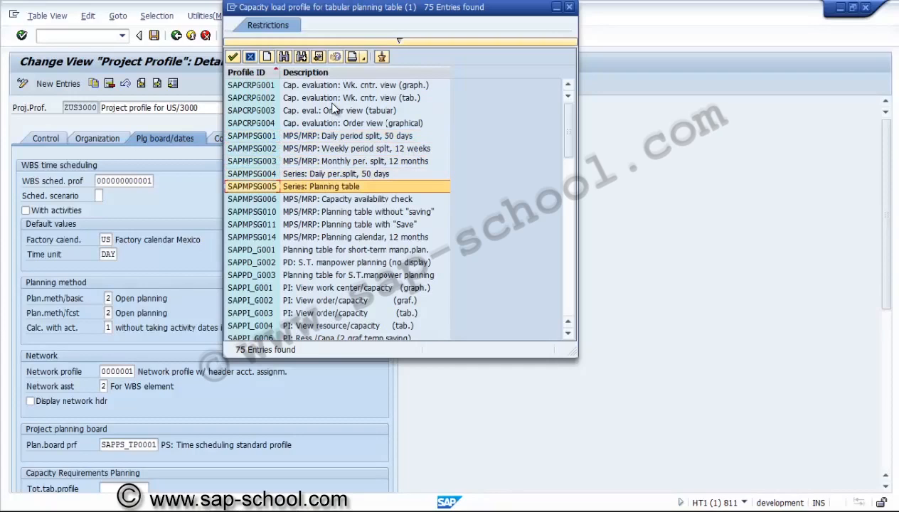
{"action": "key", "text": "Down"}
{"action": "key", "text": "Down"}
{"action": "key", "text": "Down"}
{"action": "key", "text": "Down"}
{"action": "key", "text": "Down"}
{"action": "key", "text": "Down"}
{"action": "key", "text": "Down"}
{"action": "key", "text": "Down"}
{"action": "key", "text": "Down"}
{"action": "key", "text": "Down"}
{"action": "key", "text": "Down"}
{"action": "key", "text": "Down"}
{"action": "key", "text": "Down"}
{"action": "key", "text": "Down"}
{"action": "key", "text": "Down"}
{"action": "key", "text": "Down"}
{"action": "key", "text": "Down"}
{"action": "key", "text": "Down"}
{"action": "key", "text": "Down"}
{"action": "key", "text": "Down"}
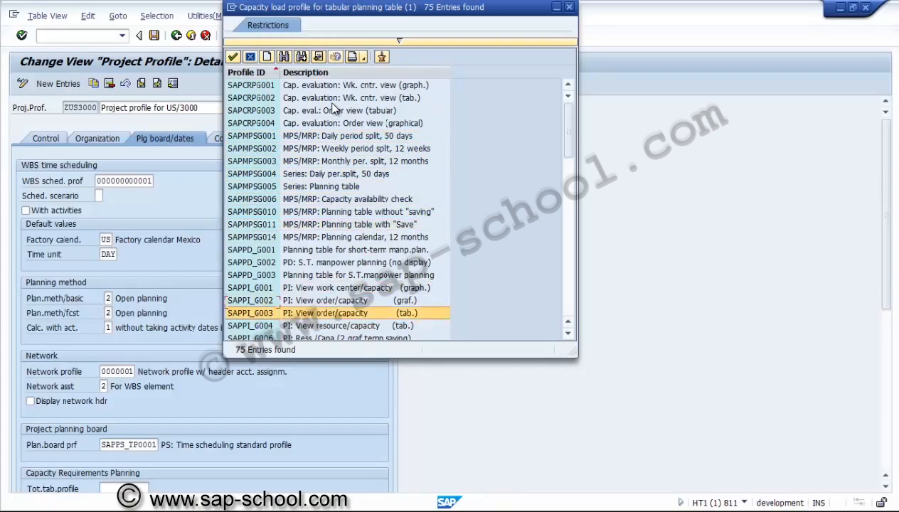
{"action": "key", "text": "Down"}
{"action": "key", "text": "Down"}
{"action": "key", "text": "Down"}
{"action": "key", "text": "Down"}
{"action": "key", "text": "Down"}
{"action": "key", "text": "Down"}
{"action": "key", "text": "Up"}
{"action": "key", "text": "Up"}
{"action": "key", "text": "Up"}
{"action": "key", "text": "Up"}
{"action": "key", "text": "Up"}
{"action": "key", "text": "Up"}
{"action": "key", "text": "Up"}
{"action": "key", "text": "Up"}
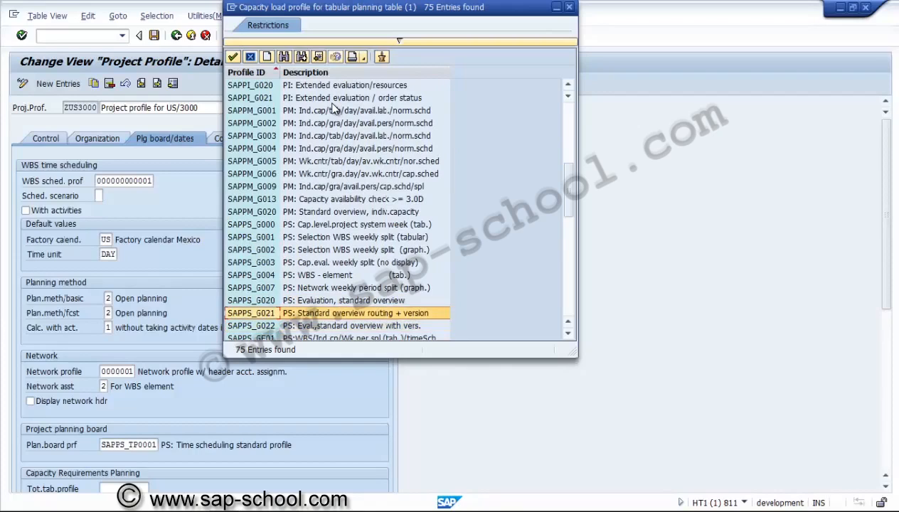
{"action": "left_click", "coordinate": [355, 224]}
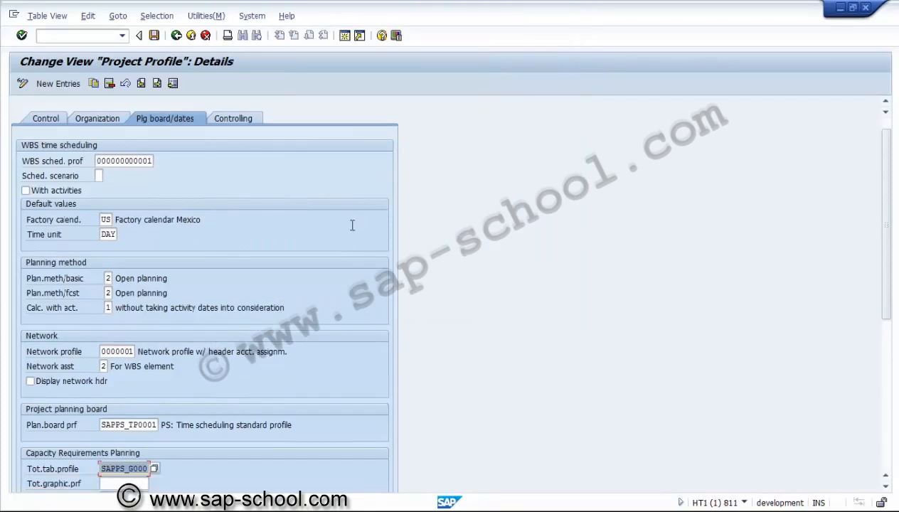
Step: Assign capacity load profile SAPPS_GG00, PS: Cap.lev.proj.sys.week (2 scrn.graf), as the Tot.graphic.prf for capacity requirements planning
{"action": "key", "text": "Tab"}
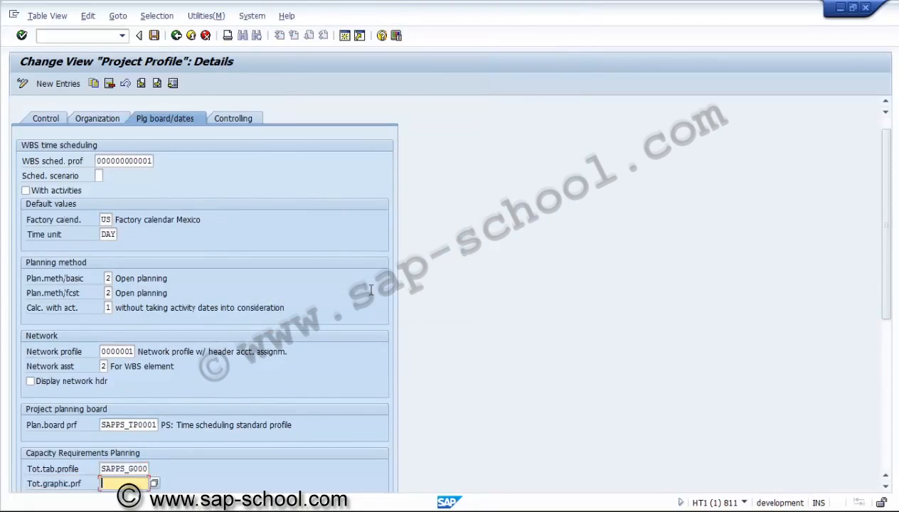
{"action": "key", "text": "Return"}
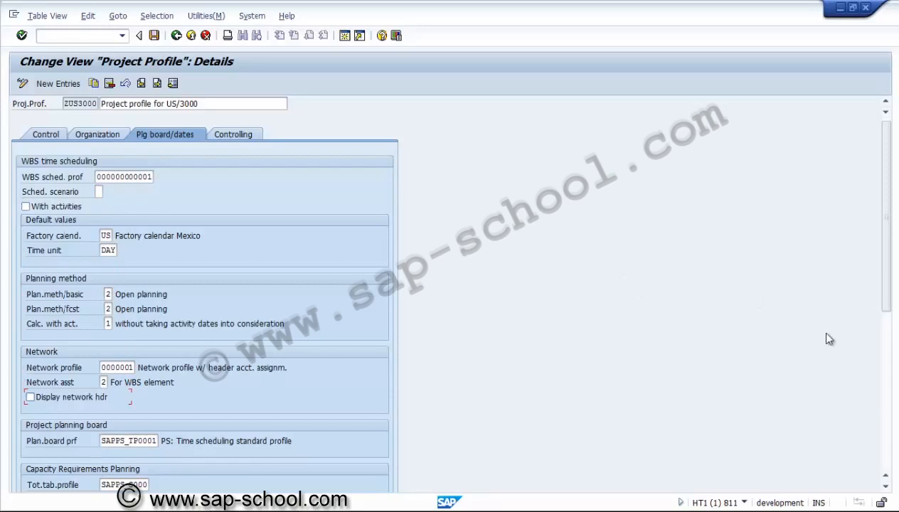
{"action": "left_click", "coordinate": [887, 417]}
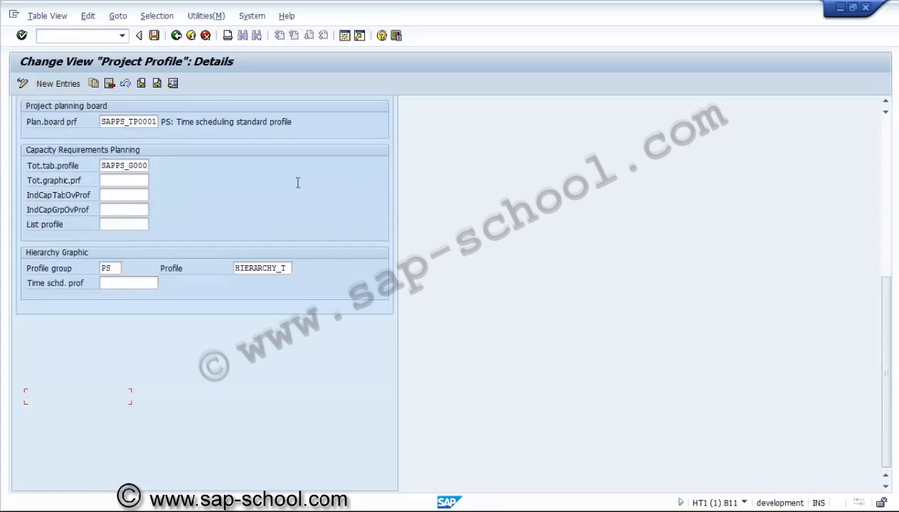
{"action": "left_click", "coordinate": [131, 181]}
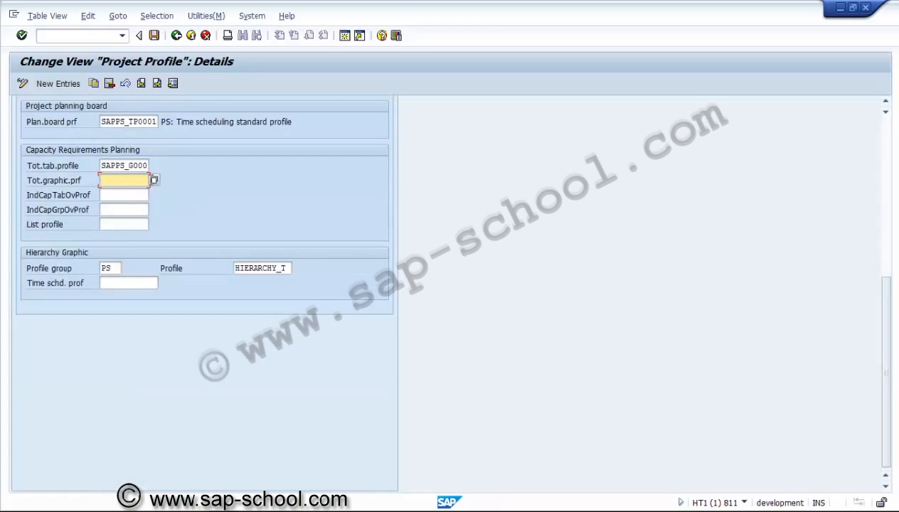
{"action": "left_click", "coordinate": [155, 181]}
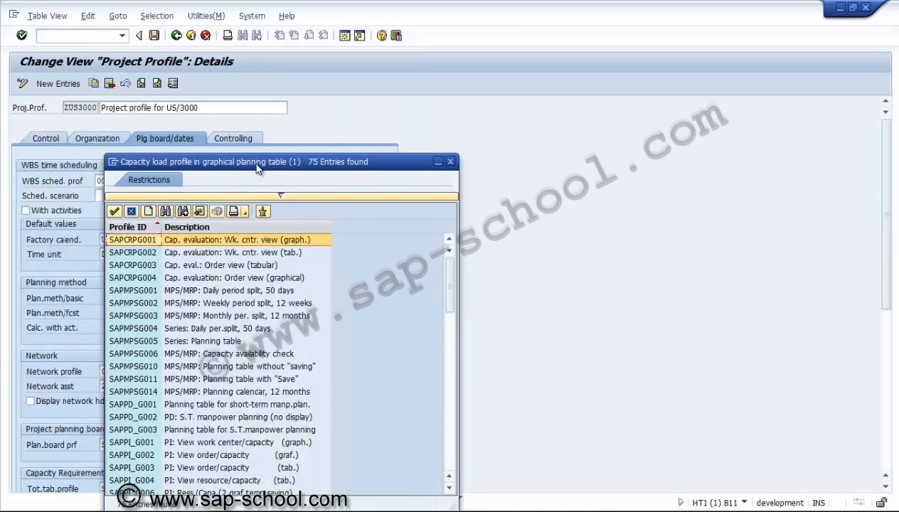
{"action": "left_click_drag", "start_coordinate": [257, 167], "coordinate": [273, 59]}
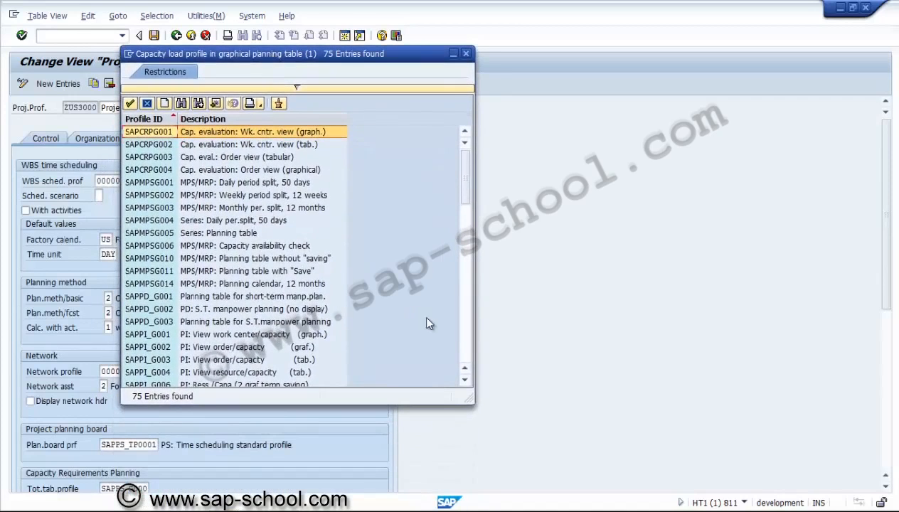
{"action": "left_click", "coordinate": [461, 335]}
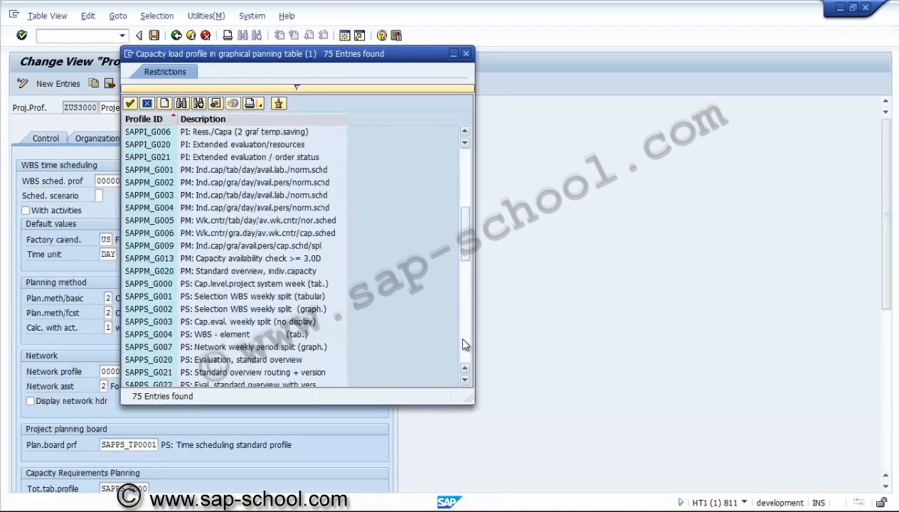
{"action": "left_click", "coordinate": [165, 286]}
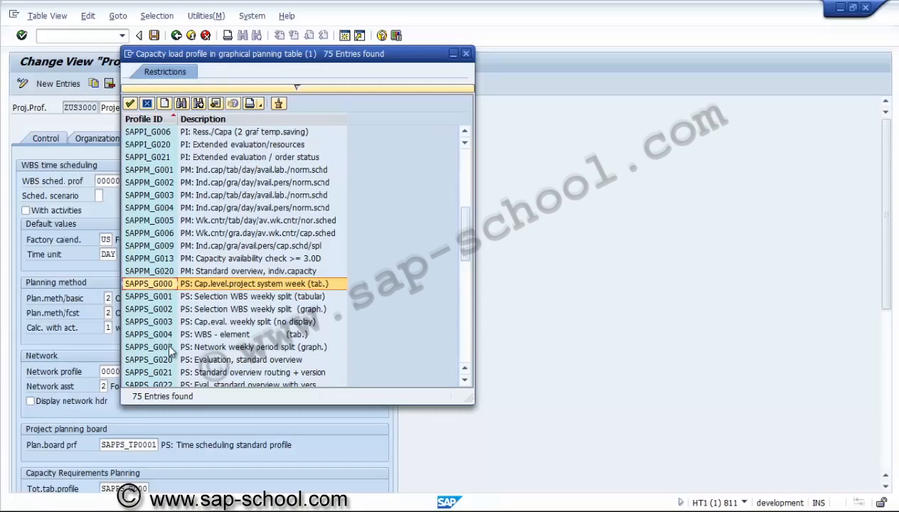
{"action": "key", "text": "Down"}
{"action": "key", "text": "Down"}
{"action": "key", "text": "Down"}
{"action": "key", "text": "Down"}
{"action": "key", "text": "Down"}
{"action": "key", "text": "Down"}
{"action": "key", "text": "Down"}
{"action": "key", "text": "Down"}
{"action": "key", "text": "Down"}
{"action": "key", "text": "Down"}
{"action": "key", "text": "Down"}
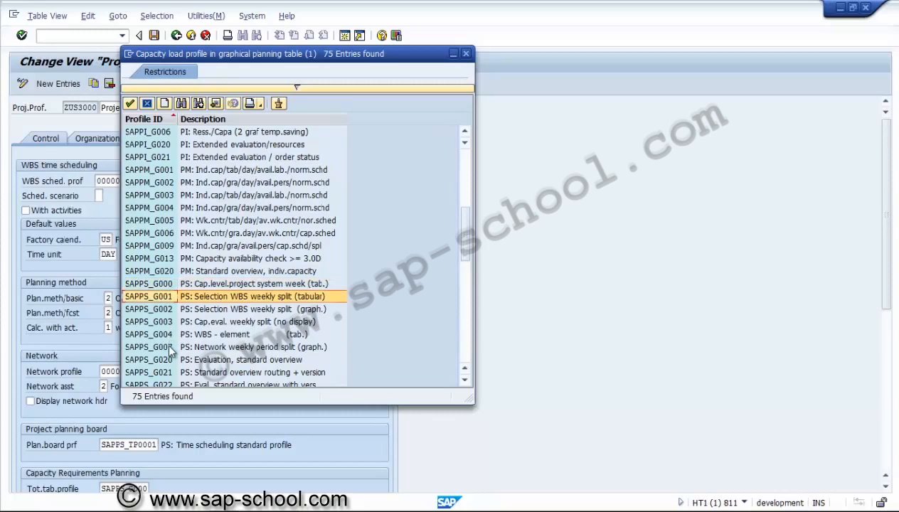
{"action": "key", "text": "Down"}
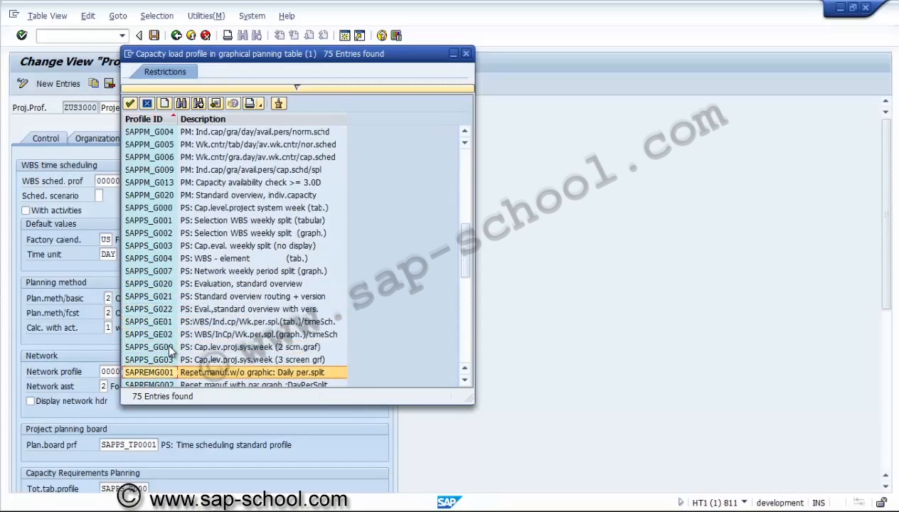
{"action": "left_click", "coordinate": [232, 348]}
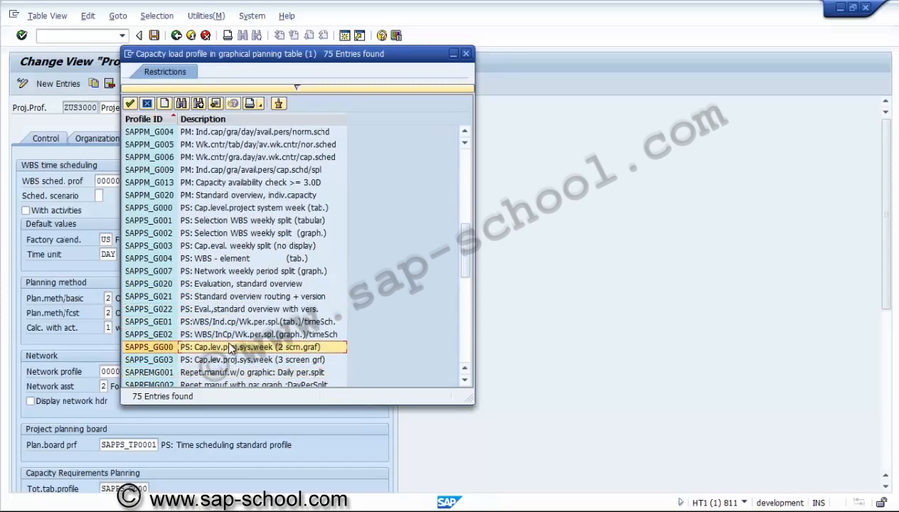
{"action": "double_click", "coordinate": [222, 348]}
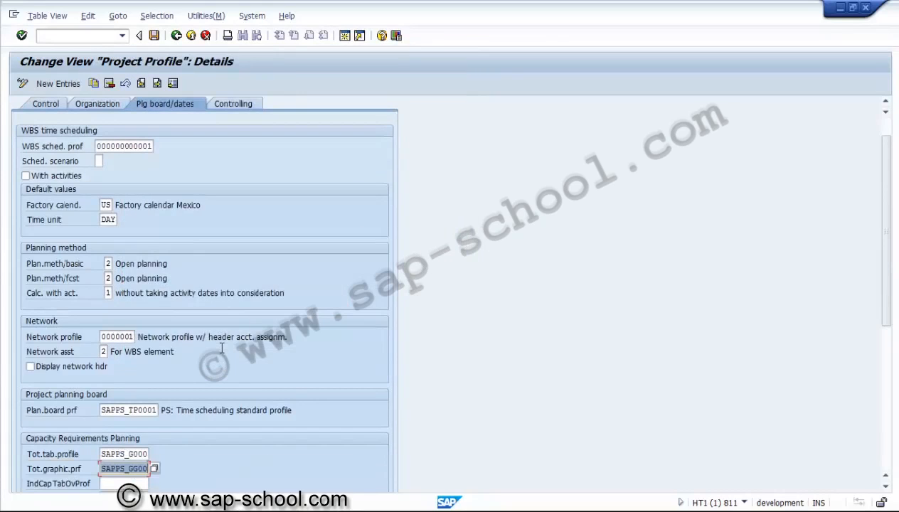
Step: Assign SAPPS_GE01, the weekly tabular profile for WBS individual capacities, as IndCapTabOvProf
{"action": "left_click", "coordinate": [885, 463]}
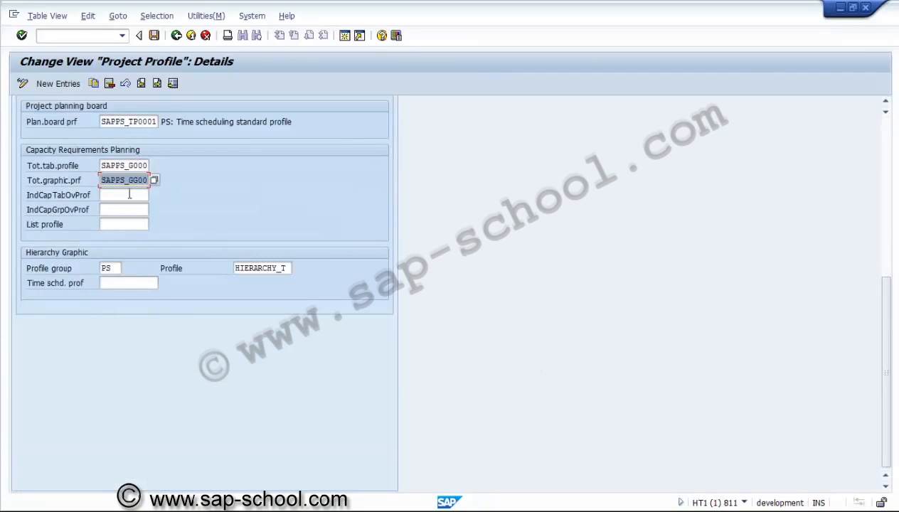
{"action": "left_click", "coordinate": [134, 194]}
{"action": "left_click", "coordinate": [154, 195]}
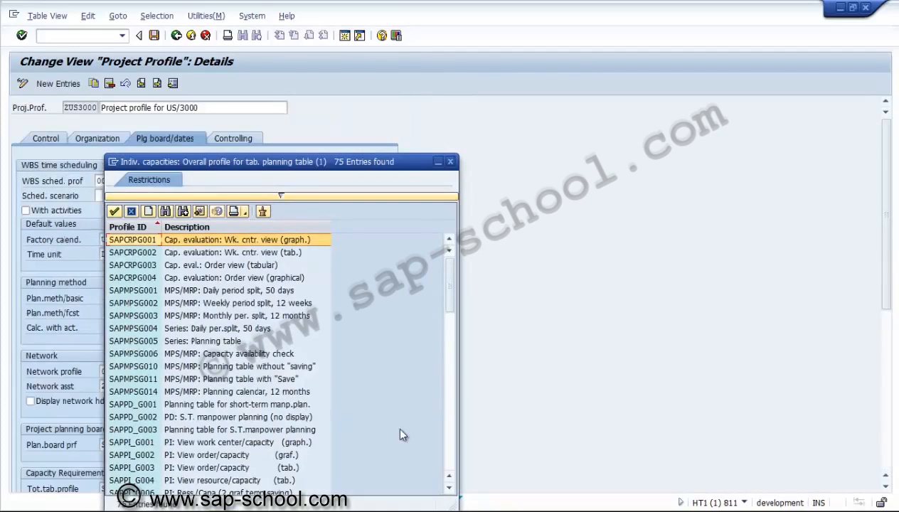
{"action": "left_click", "coordinate": [450, 446]}
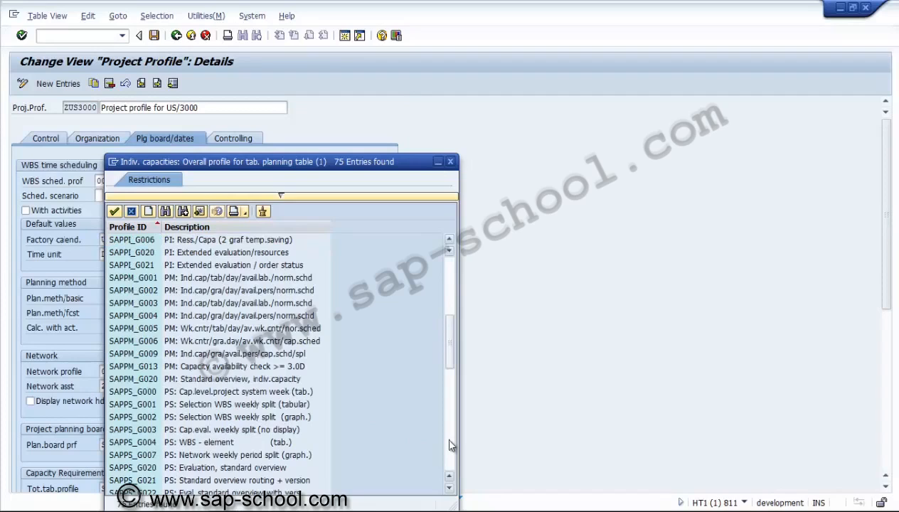
{"action": "left_click", "coordinate": [449, 488]}
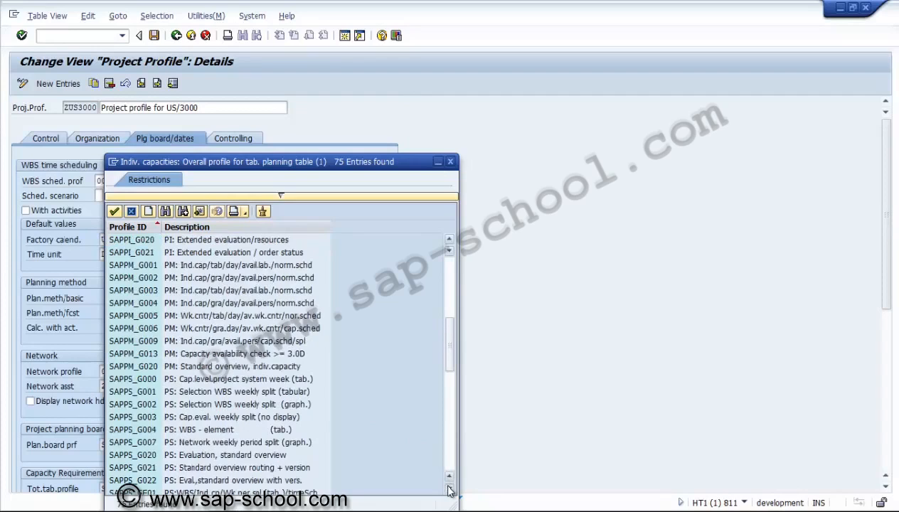
{"action": "left_click", "coordinate": [449, 488]}
{"action": "left_click", "coordinate": [449, 489]}
{"action": "left_click", "coordinate": [449, 488]}
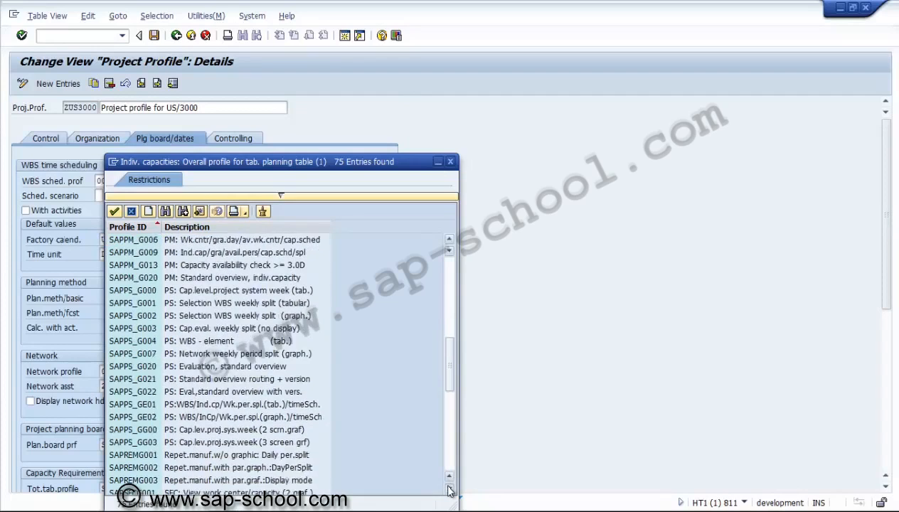
{"action": "left_click", "coordinate": [449, 488]}
{"action": "left_click", "coordinate": [449, 488]}
{"action": "left_click", "coordinate": [175, 381]}
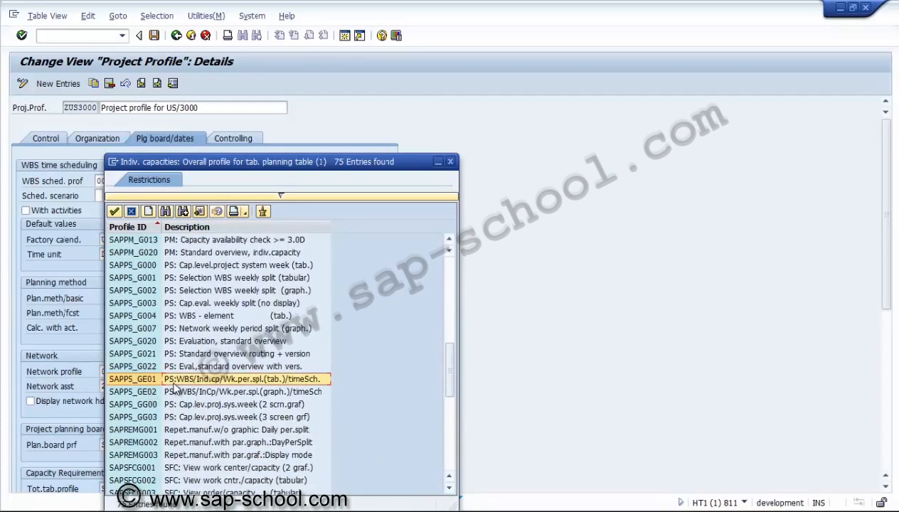
{"action": "double_click", "coordinate": [177, 380]}
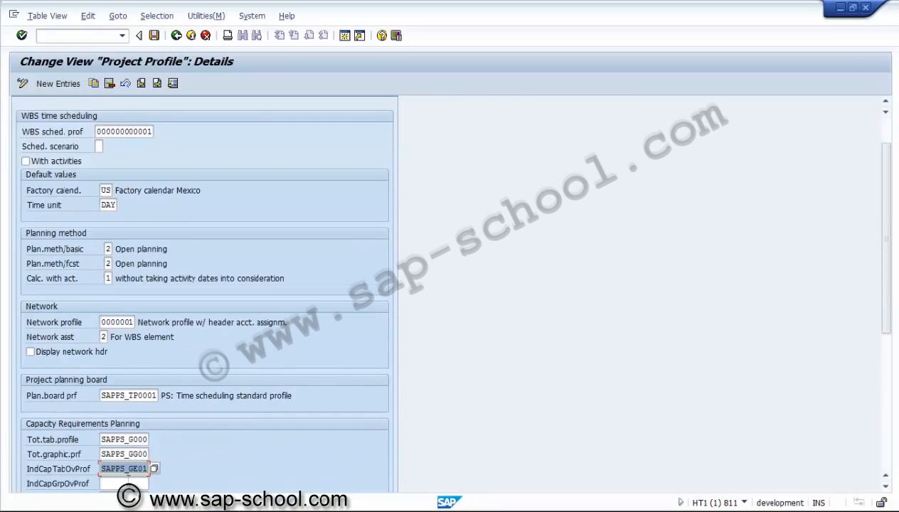
Step: Assign SAPPS_GE02, the weekly graphical profile for WBS individual capacities, as IndCapGrpOvProf
{"action": "left_click", "coordinate": [128, 483]}
{"action": "left_click", "coordinate": [156, 485]}
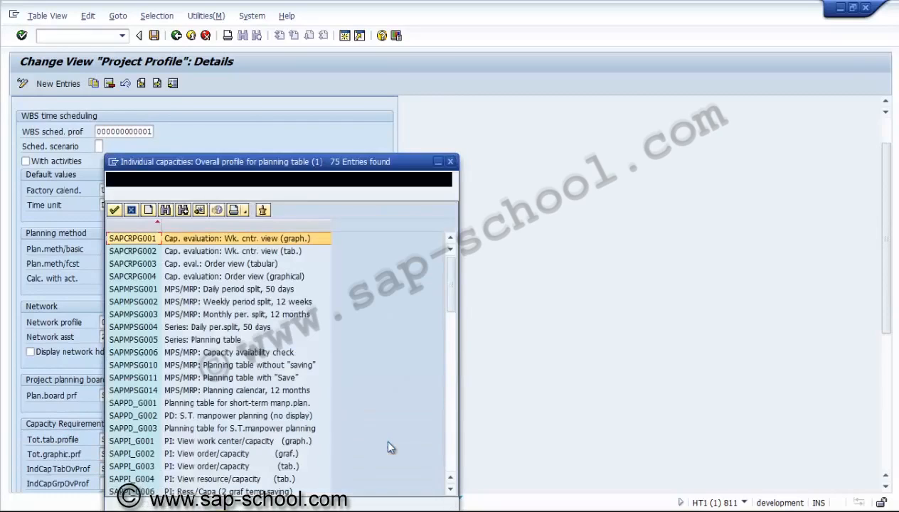
{"action": "left_click", "coordinate": [450, 451]}
{"action": "left_click", "coordinate": [450, 451]}
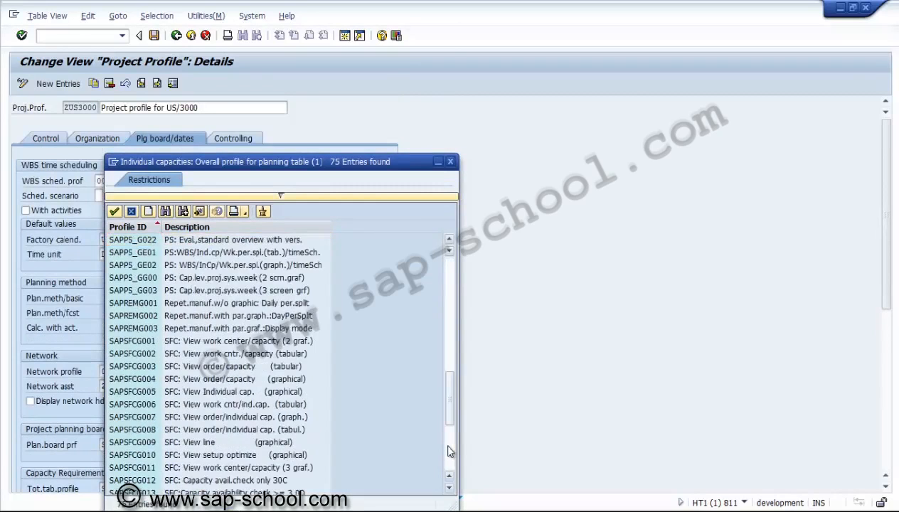
{"action": "double_click", "coordinate": [173, 265]}
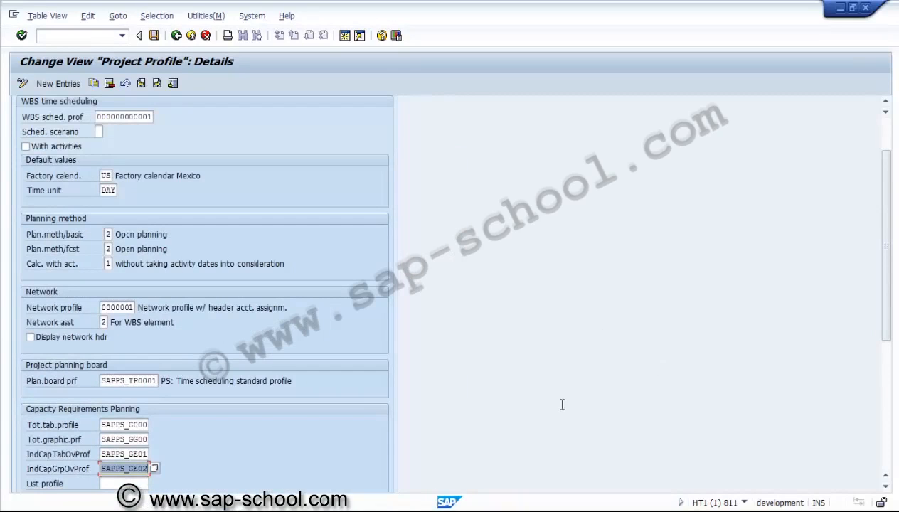
Step: Set the list profile for capacity evaluations to SAPPS_G020, PS: Evaluation, standard overview
{"action": "left_click", "coordinate": [142, 484]}
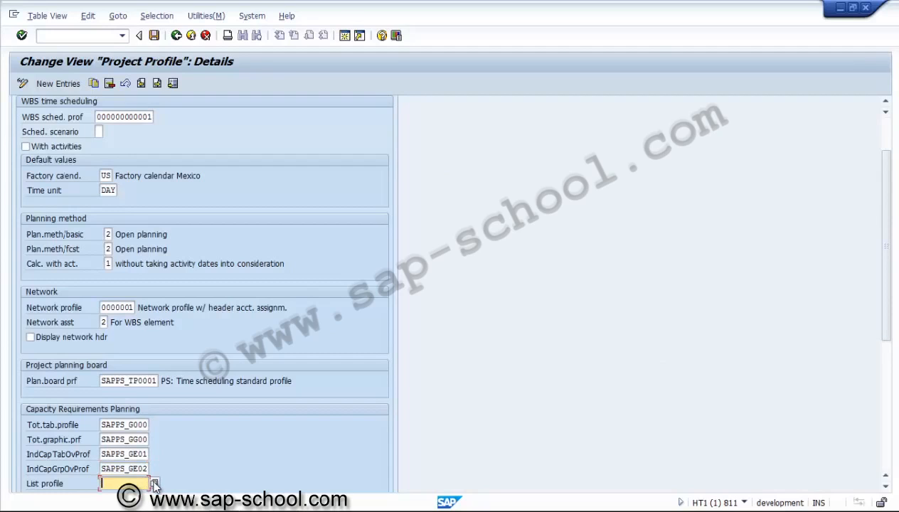
{"action": "left_click", "coordinate": [155, 484]}
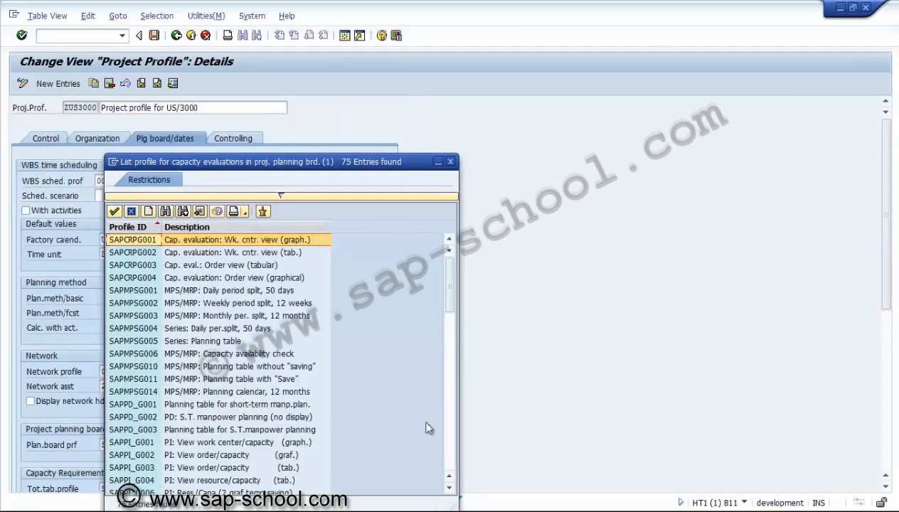
{"action": "left_click", "coordinate": [448, 451]}
{"action": "left_click", "coordinate": [449, 454]}
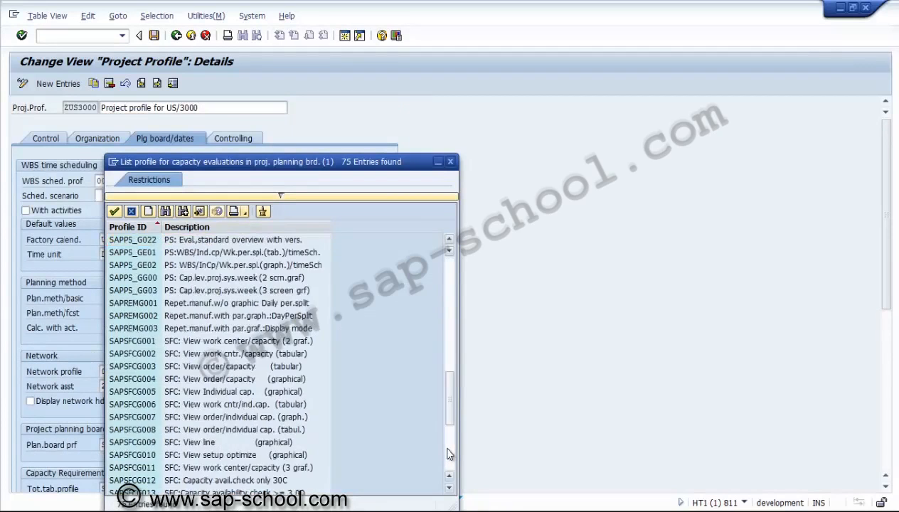
{"action": "left_click", "coordinate": [149, 291]}
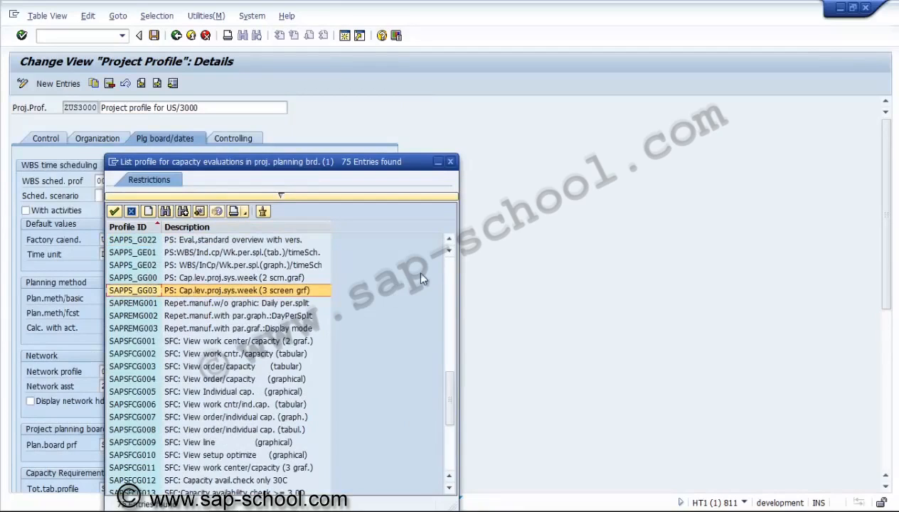
{"action": "left_click", "coordinate": [450, 240]}
{"action": "left_click", "coordinate": [450, 240]}
{"action": "left_click", "coordinate": [449, 239]}
{"action": "left_click", "coordinate": [450, 240]}
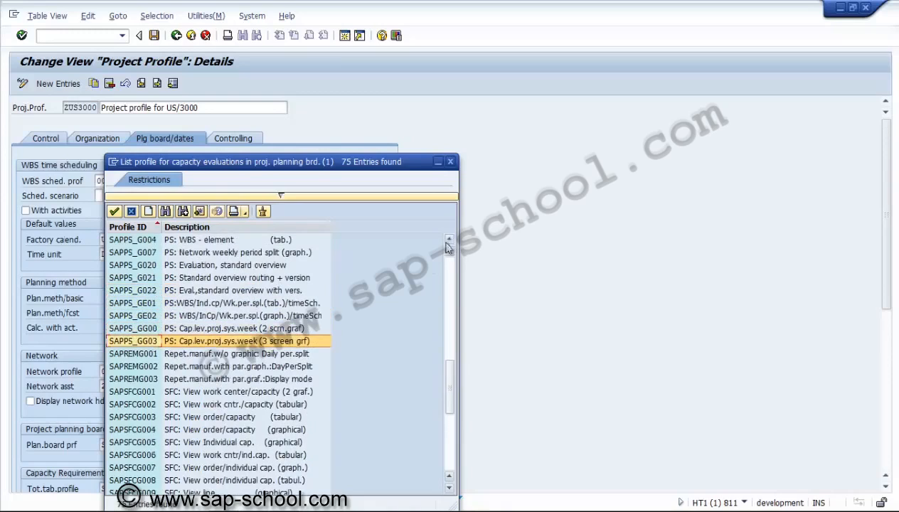
{"action": "double_click", "coordinate": [252, 264]}
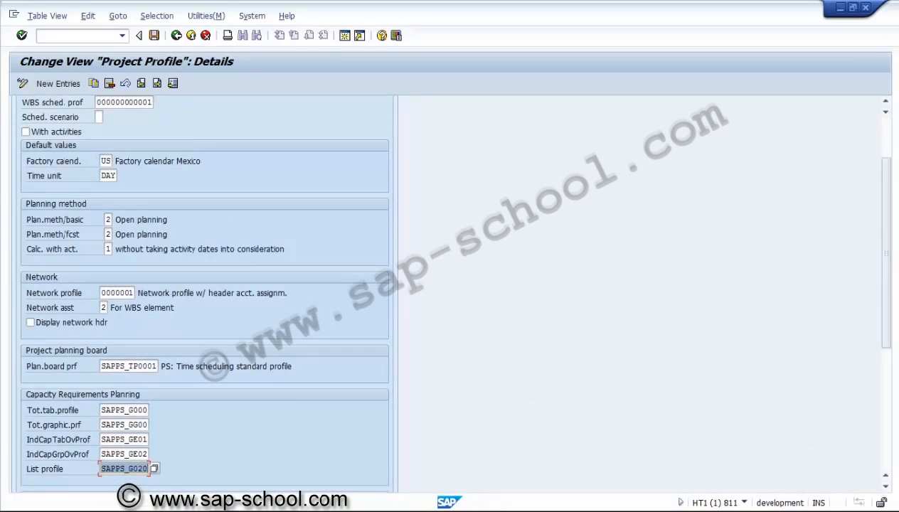
{"action": "left_click", "coordinate": [884, 435]}
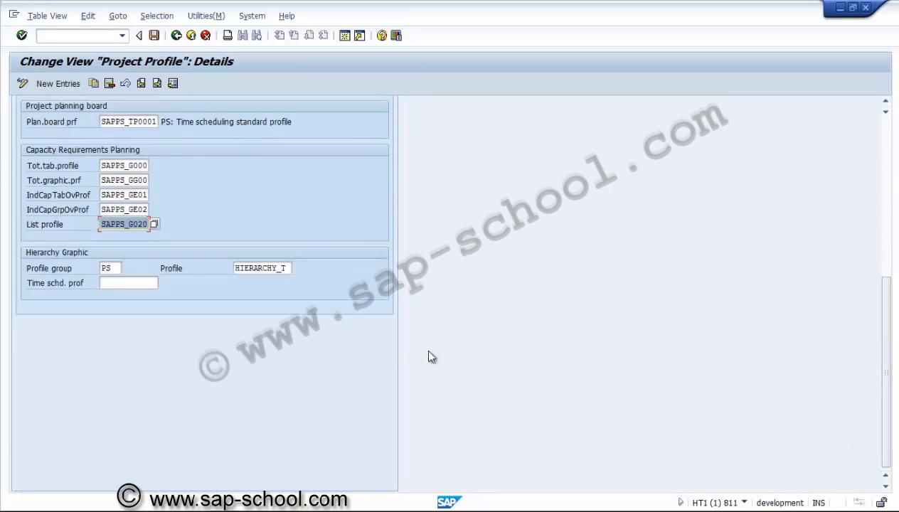
{"action": "left_click", "coordinate": [119, 268]}
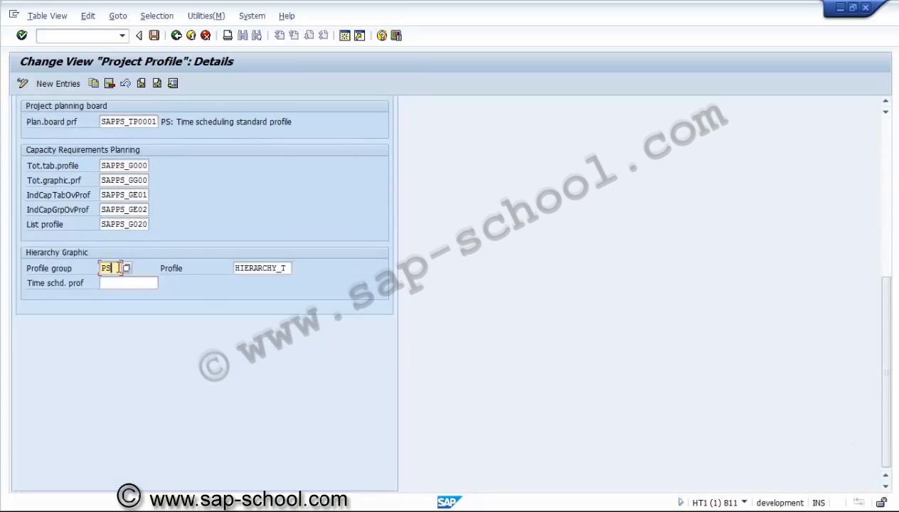
{"action": "left_click", "coordinate": [123, 285]}
{"action": "left_click", "coordinate": [171, 283]}
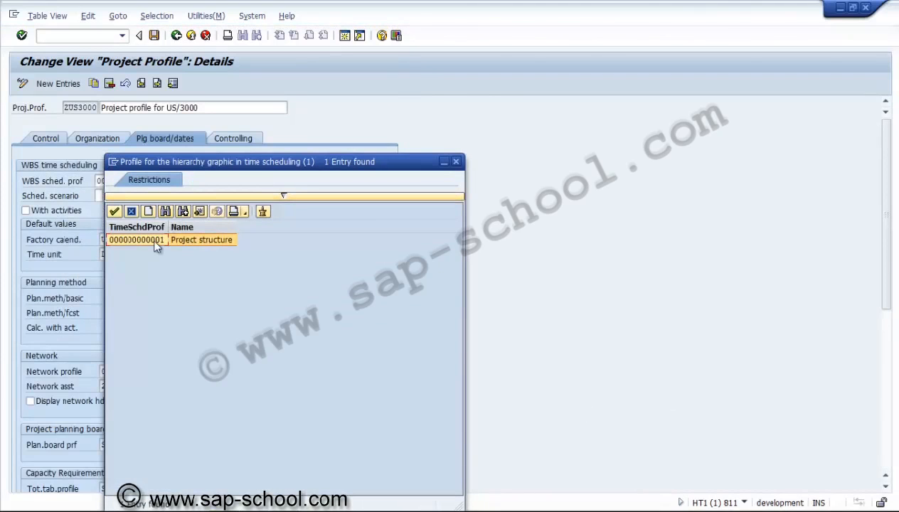
{"action": "double_click", "coordinate": [152, 237]}
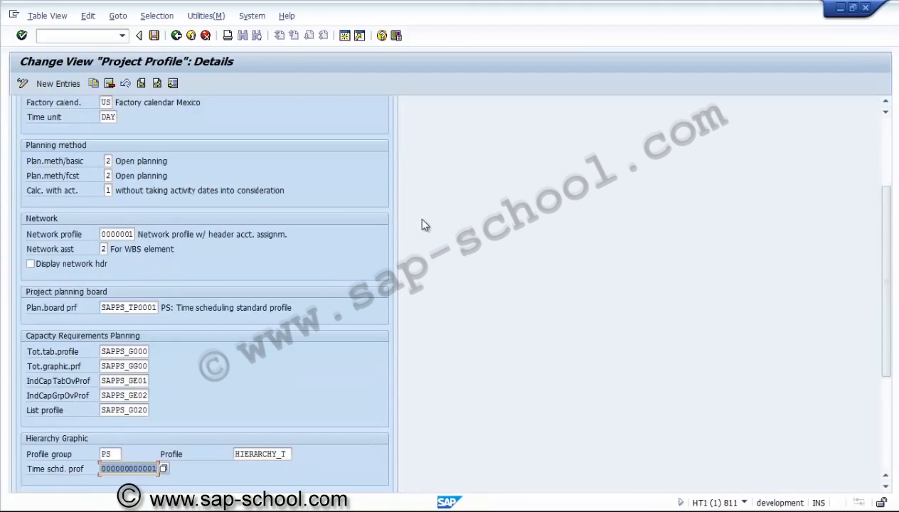
Step: Set the object class in the project profile's controlling settings to INVST, Investment
{"action": "scroll", "coordinate": [243, 156], "scroll_direction": "up", "scroll_amount": 3}
{"action": "left_click", "coordinate": [243, 140]}
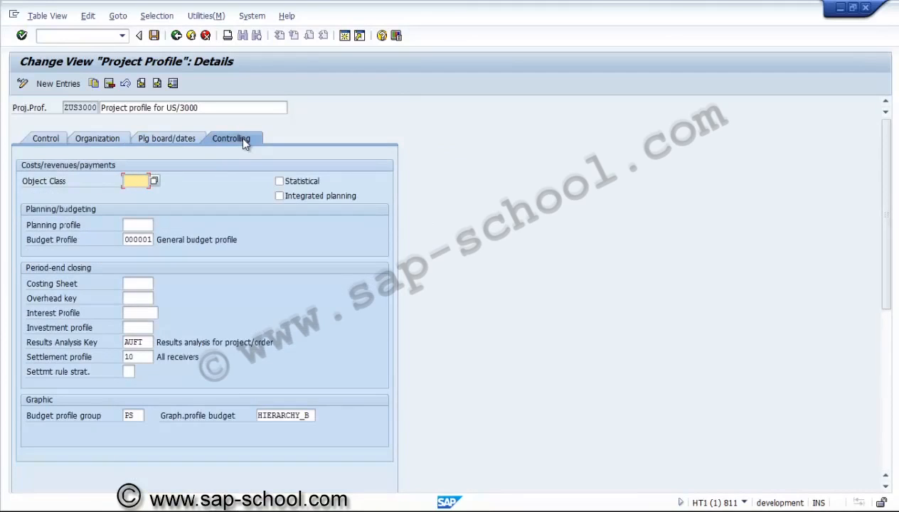
{"action": "left_click", "coordinate": [154, 181]}
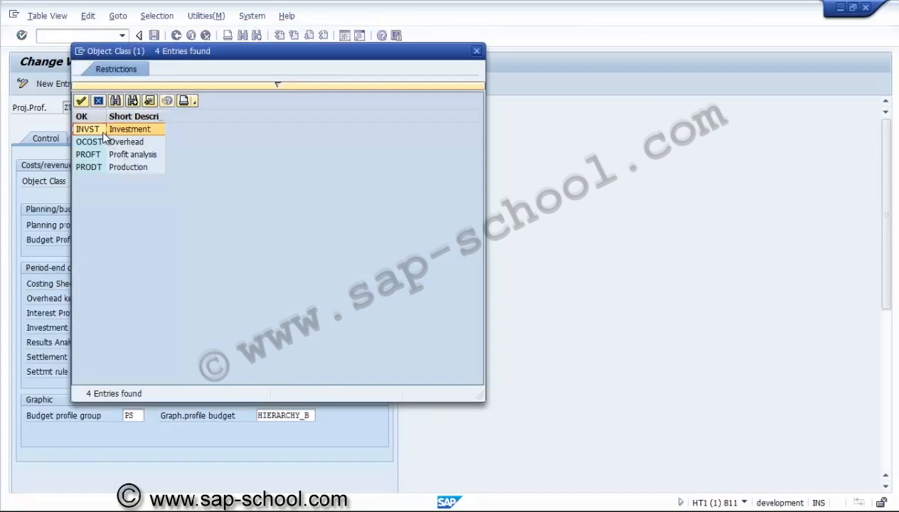
{"action": "double_click", "coordinate": [103, 131]}
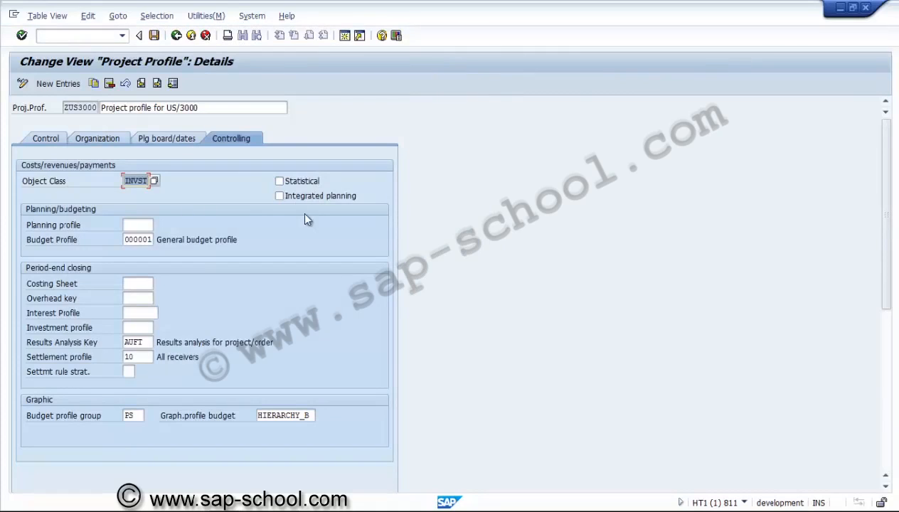
Step: Set both the planning profile and the budget profile in the controlling settings to ZPSUS1
{"action": "left_click", "coordinate": [146, 224]}
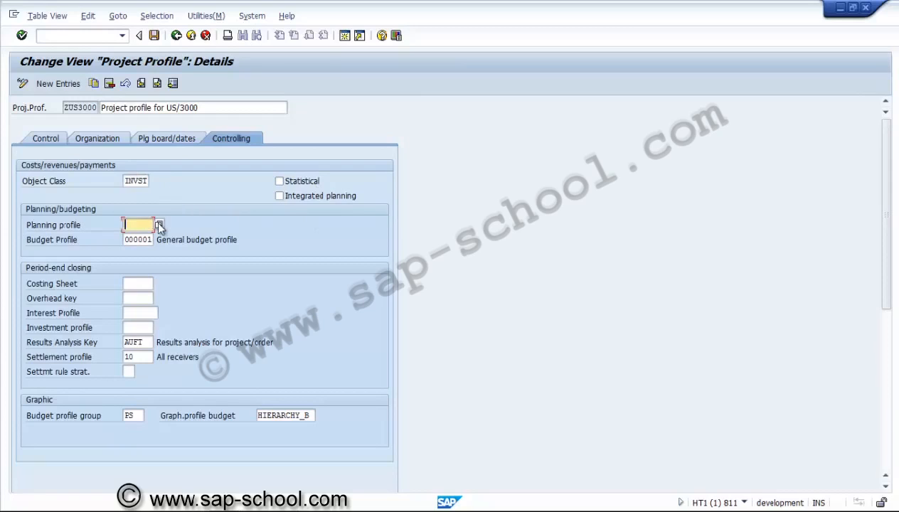
{"action": "left_click", "coordinate": [159, 226]}
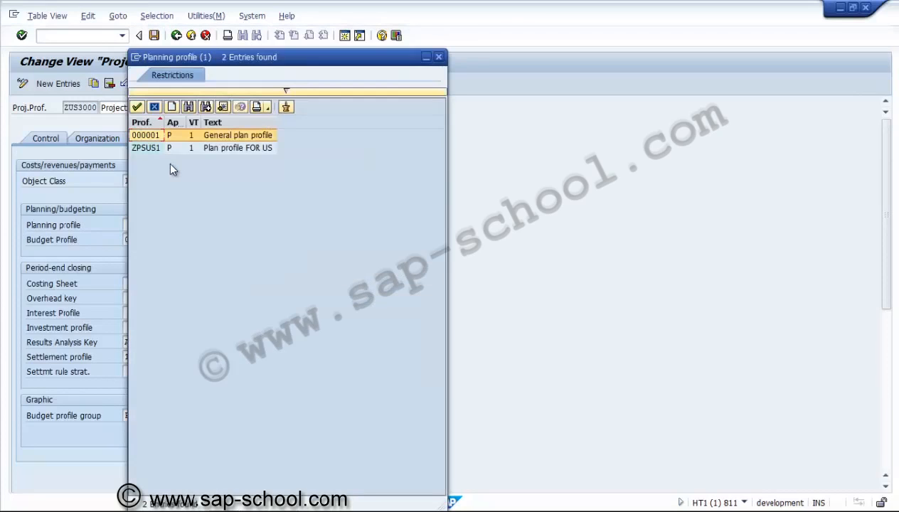
{"action": "double_click", "coordinate": [154, 149]}
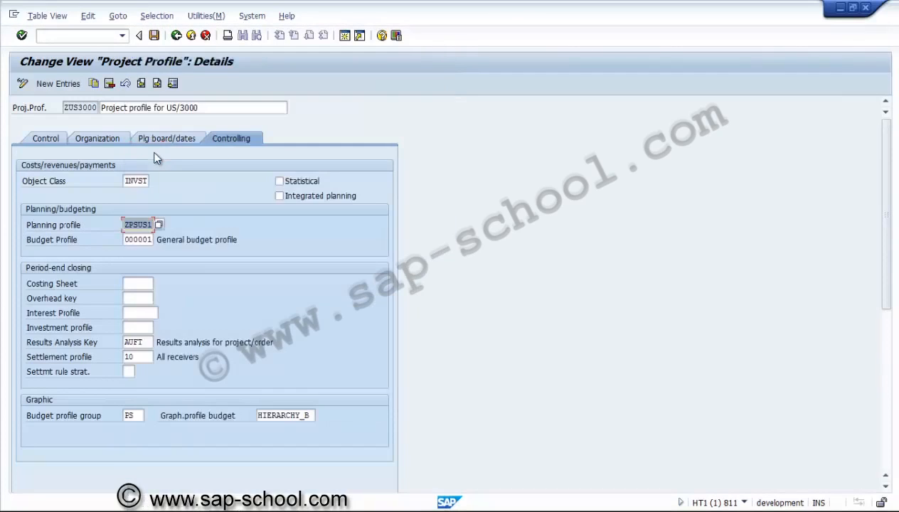
{"action": "left_click", "coordinate": [146, 240]}
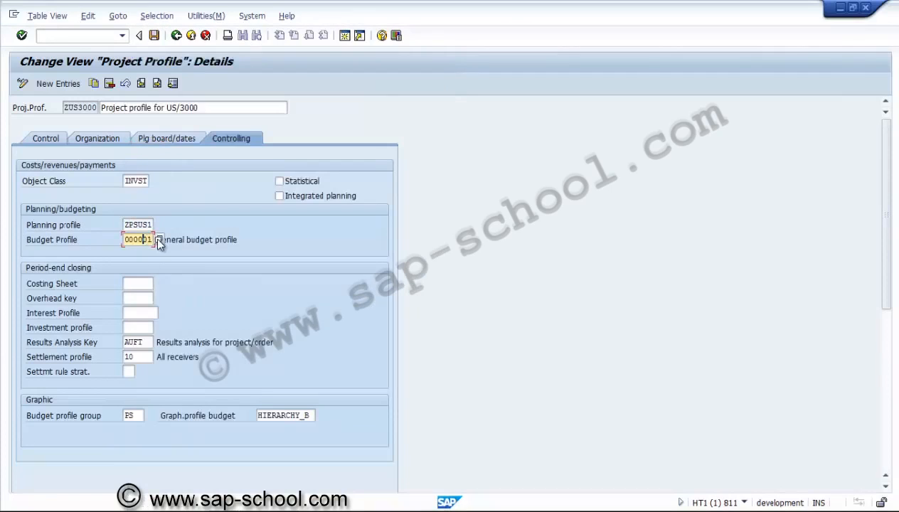
{"action": "left_click", "coordinate": [158, 239]}
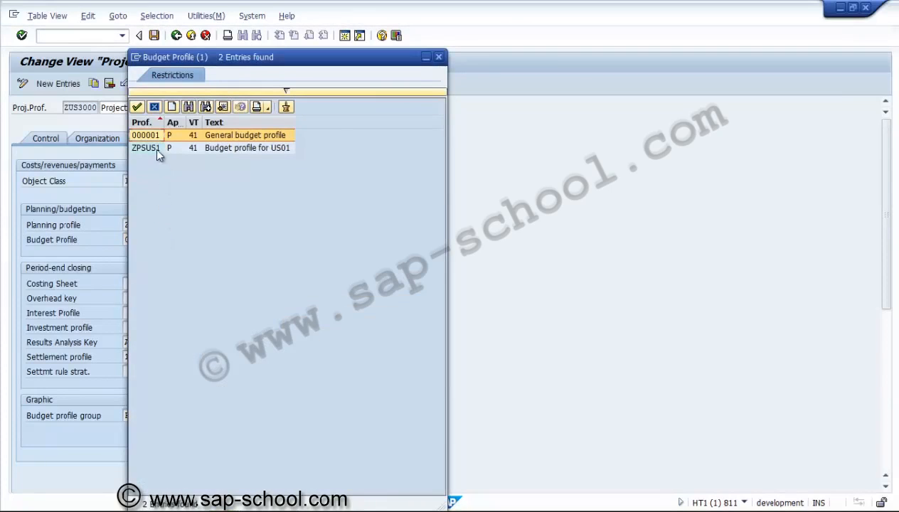
{"action": "double_click", "coordinate": [155, 148]}
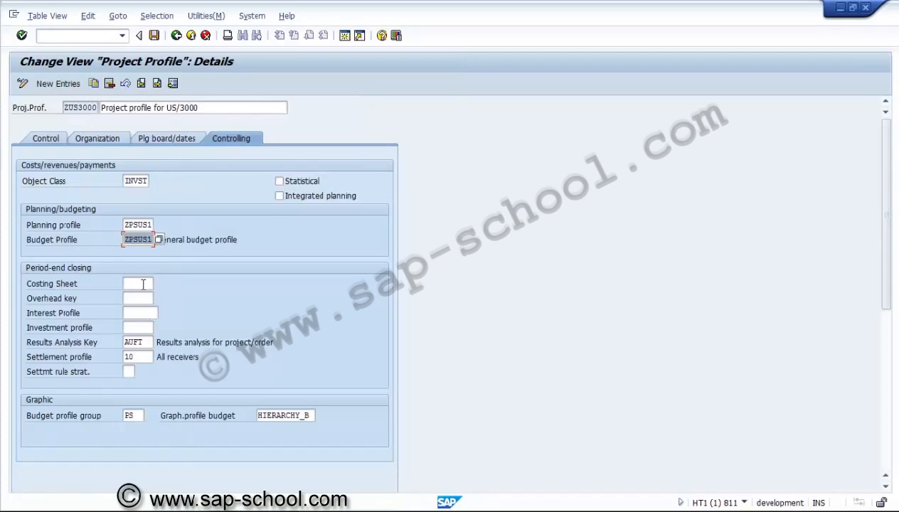
Step: Assign investment profile ZUSI01, Investment profile for AuC, and clear the results analysis key
{"action": "left_click", "coordinate": [139, 327]}
{"action": "left_click", "coordinate": [159, 328]}
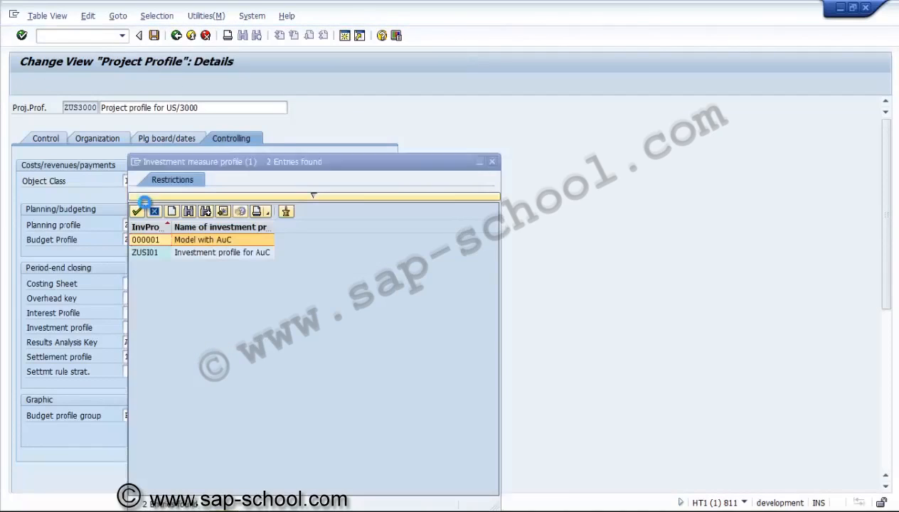
{"action": "double_click", "coordinate": [154, 253]}
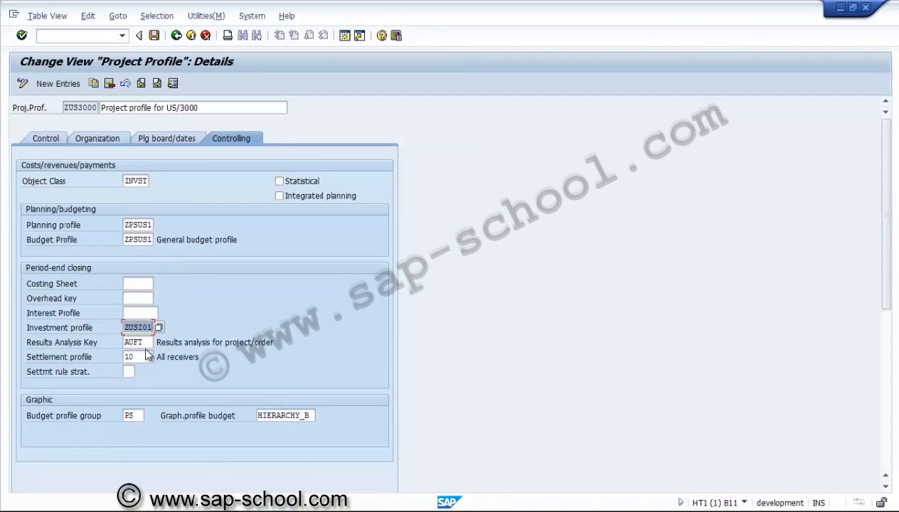
{"action": "left_click", "coordinate": [147, 343]}
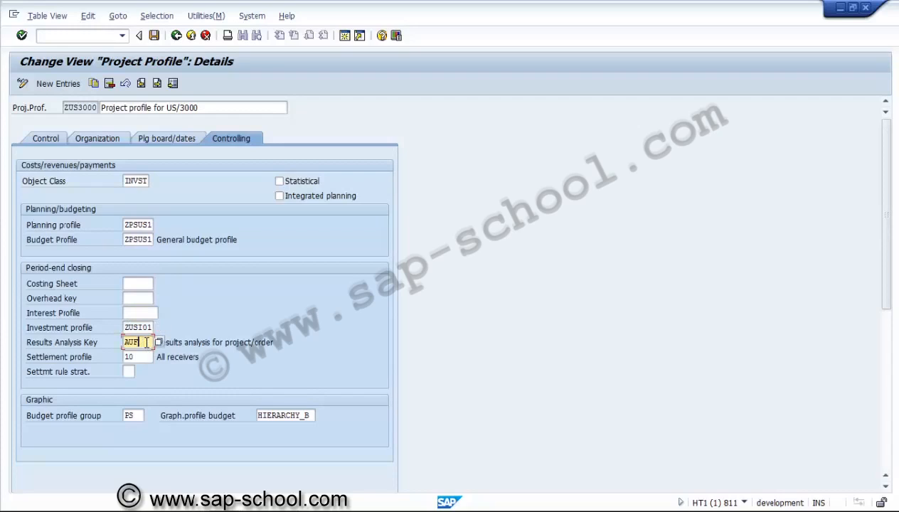
{"action": "key", "text": "BackSpace"}
{"action": "key", "text": "BackSpace"}
{"action": "key", "text": "BackSpace"}
Step: Set the settlement profile to ZPSAUC, Settlement assets under const., and the settlement rule strategy to 01
{"action": "left_click", "coordinate": [145, 359]}
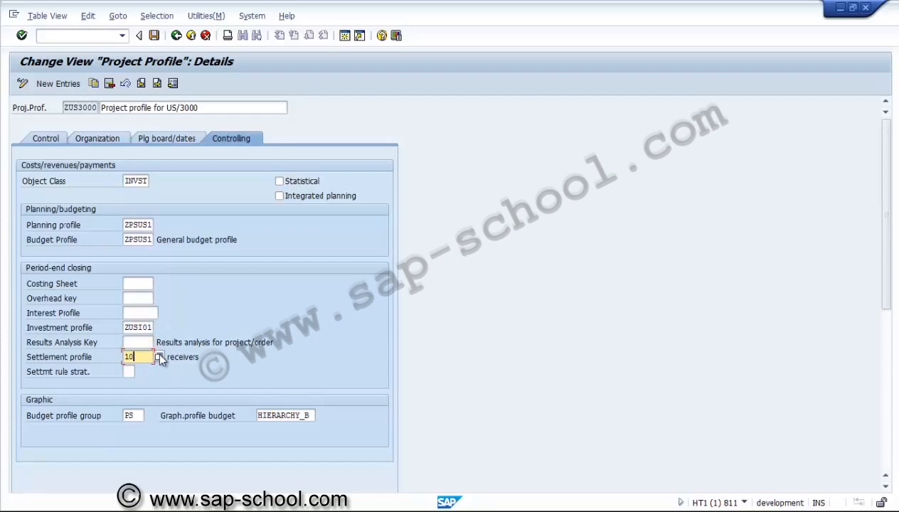
{"action": "left_click", "coordinate": [160, 357]}
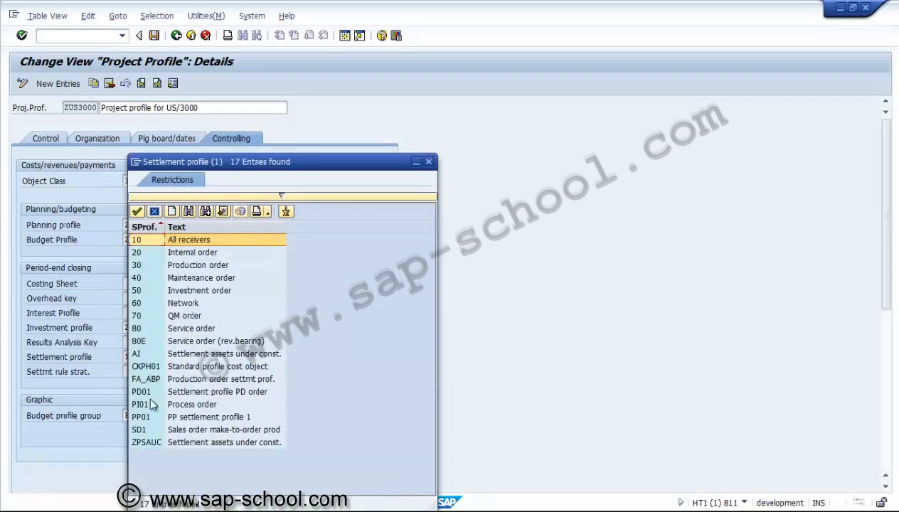
{"action": "double_click", "coordinate": [150, 444]}
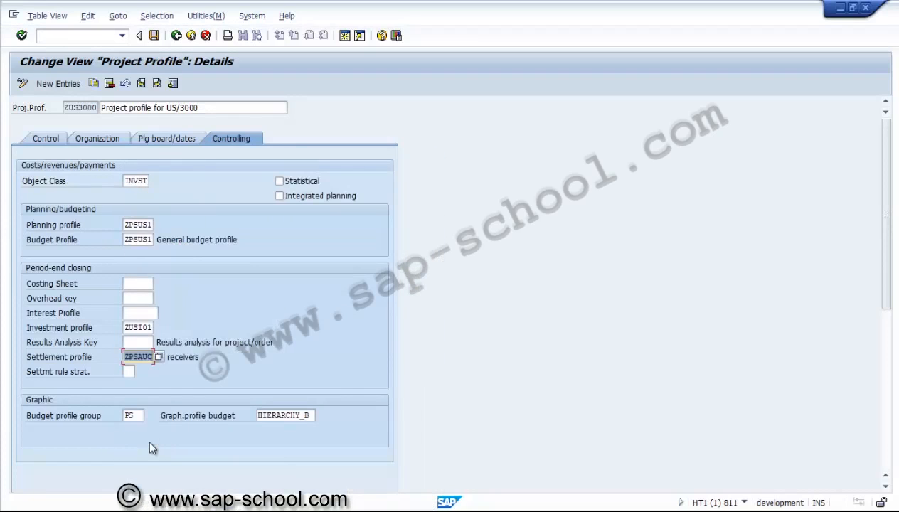
{"action": "left_click", "coordinate": [131, 372]}
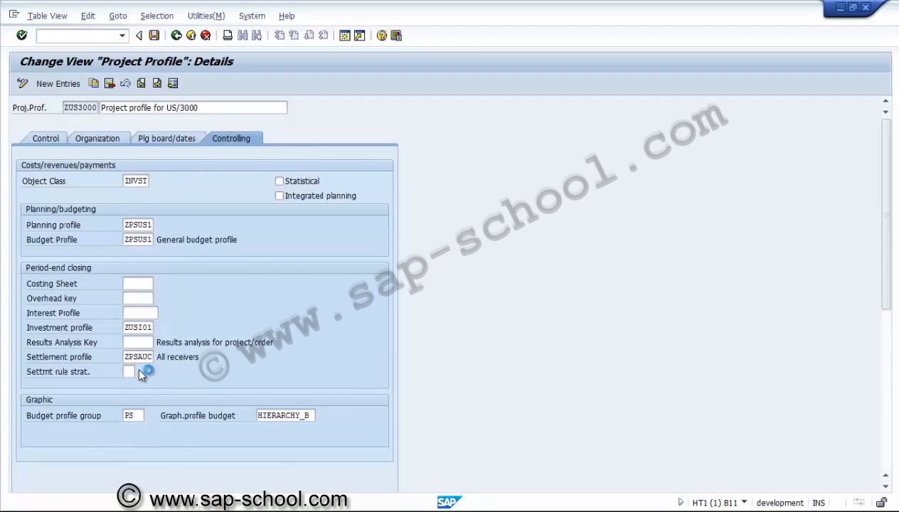
{"action": "left_click", "coordinate": [141, 372]}
{"action": "double_click", "coordinate": [151, 242]}
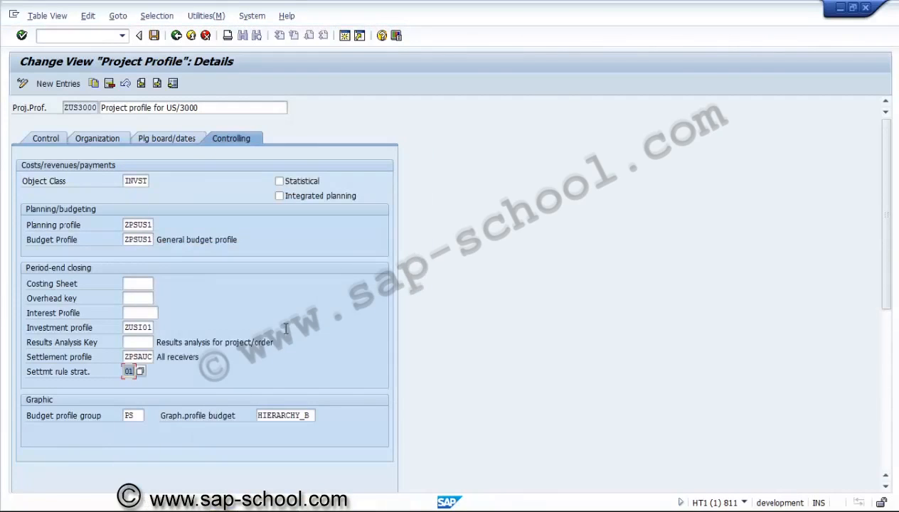
{"action": "key", "text": "Return"}
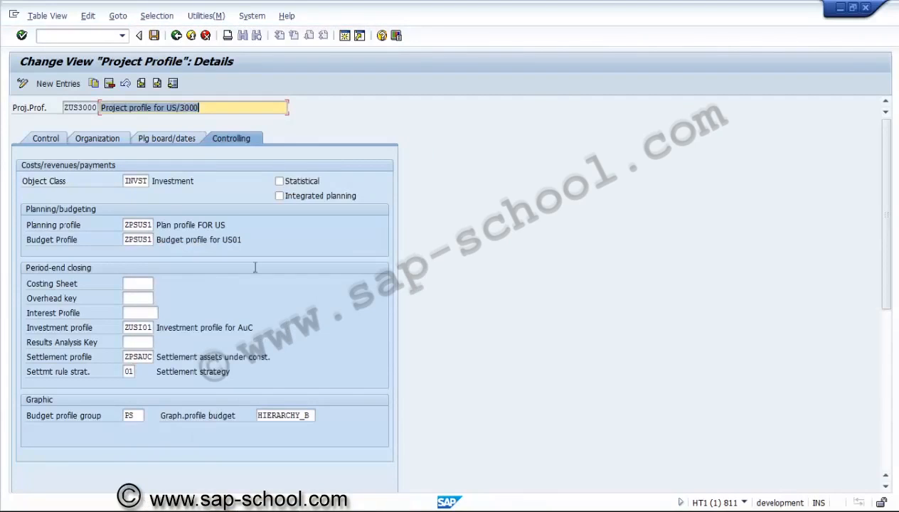
Step: Save project profile ZUS3000 under a new customizing request described as "PS - Project profile"
{"action": "left_click", "coordinate": [154, 36]}
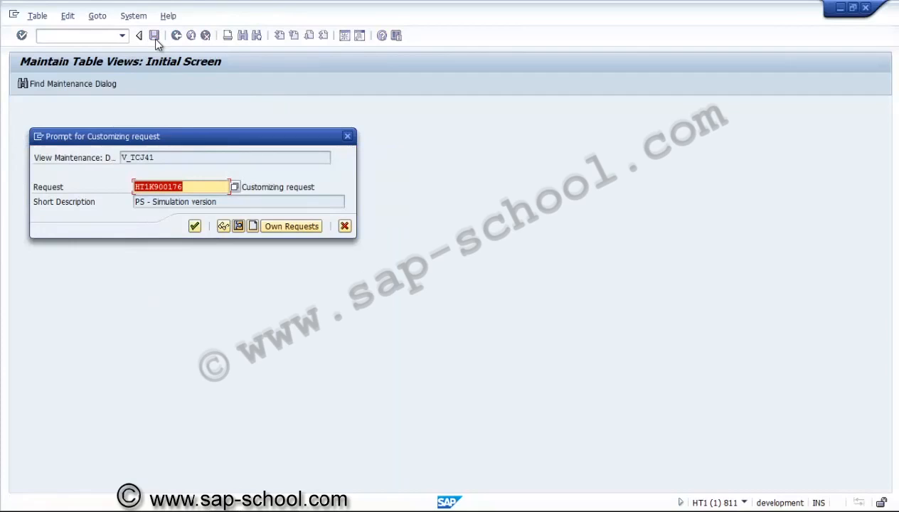
{"action": "left_click", "coordinate": [254, 227]}
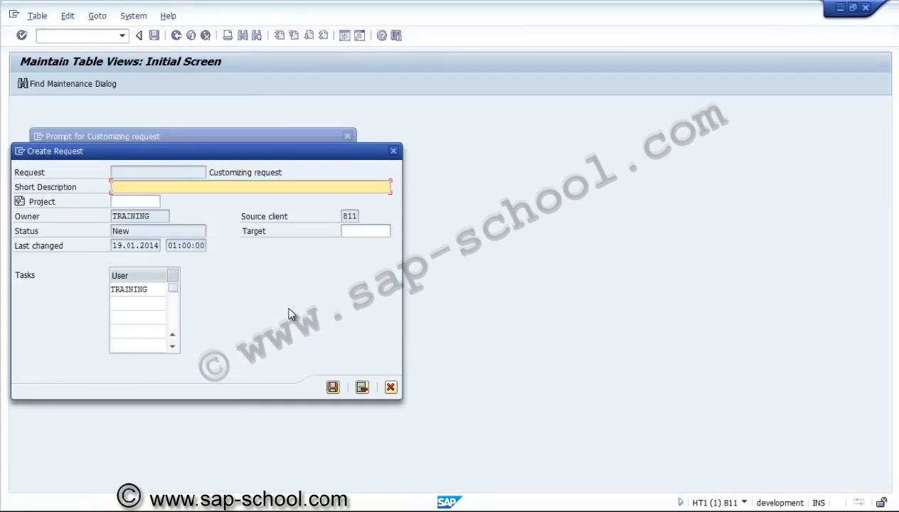
{"action": "type", "text": "PS - Project profile"}
{"action": "left_click", "coordinate": [332, 387]}
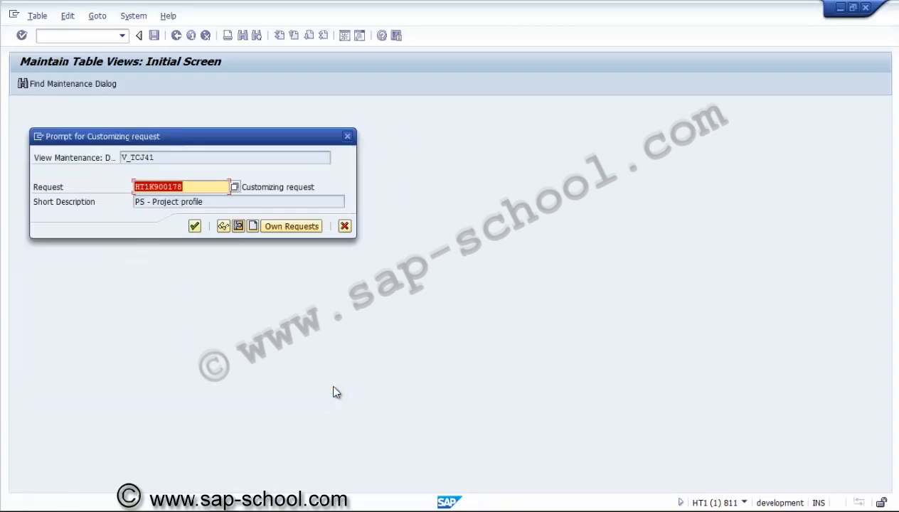
{"action": "left_click", "coordinate": [194, 225]}
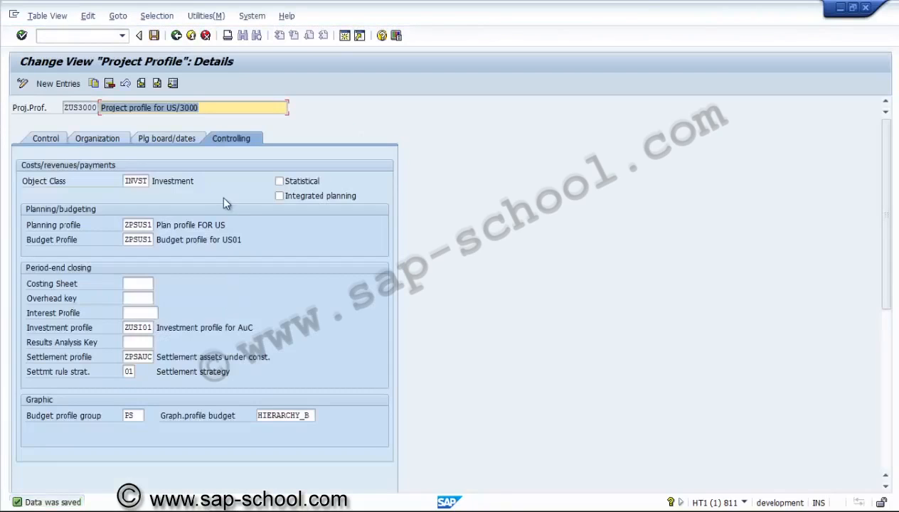
Step: Leave the project profile maintenance, collapse the Project System node in the IMG, and return to the SAP Easy Access screen
{"action": "left_click", "coordinate": [64, 140]}
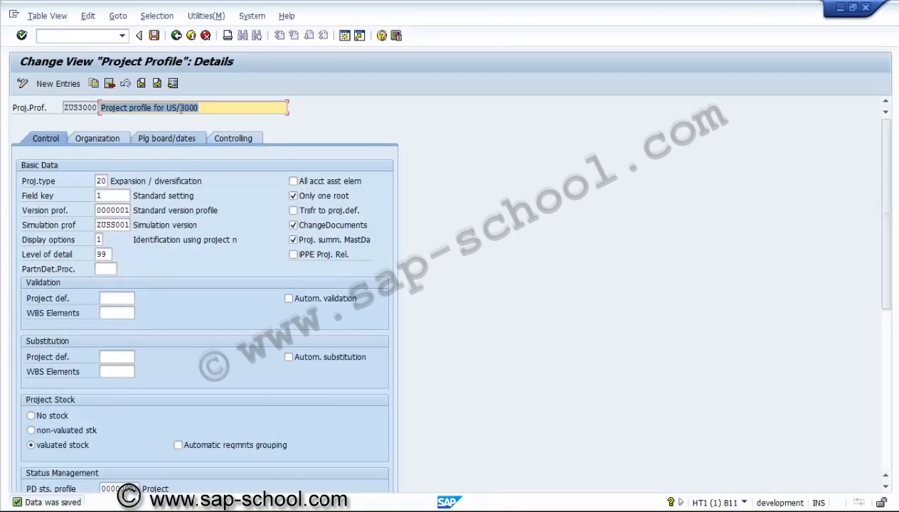
{"action": "left_click", "coordinate": [176, 35]}
{"action": "left_click", "coordinate": [180, 41]}
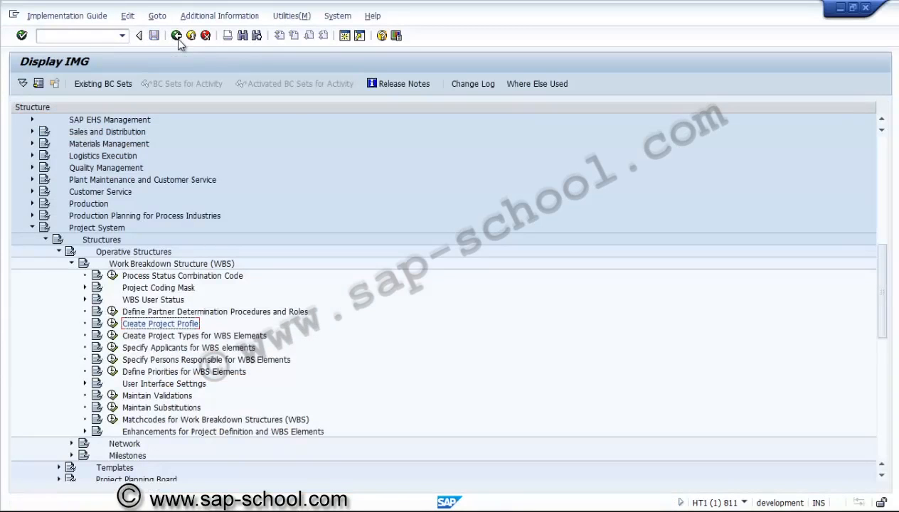
{"action": "left_click", "coordinate": [33, 228]}
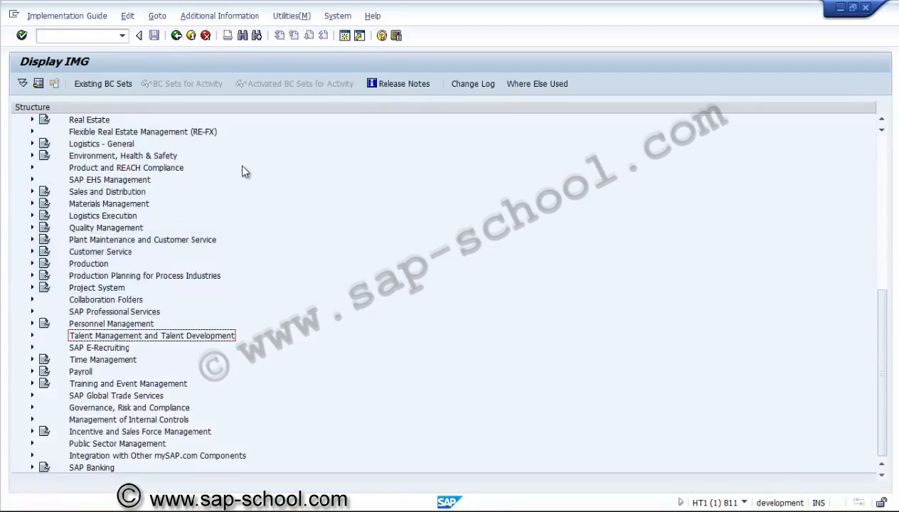
{"action": "left_click", "coordinate": [191, 36]}
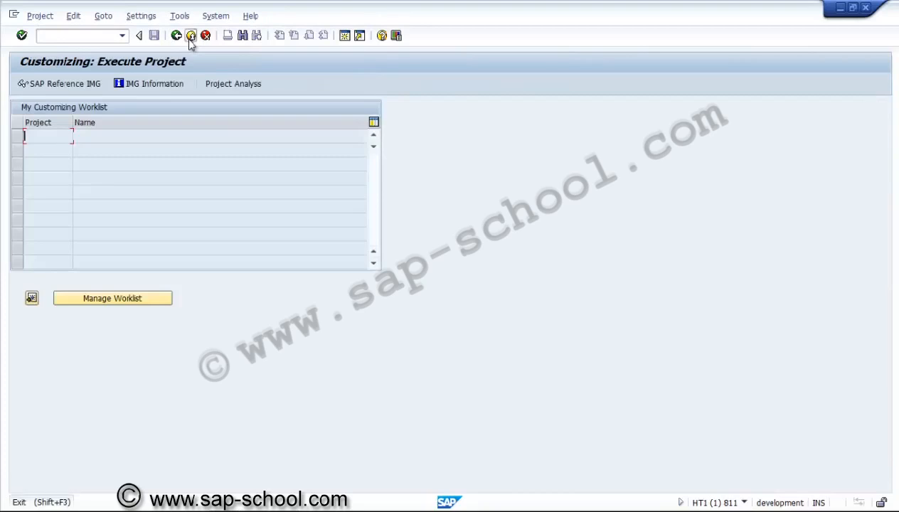
{"action": "left_click", "coordinate": [191, 36]}
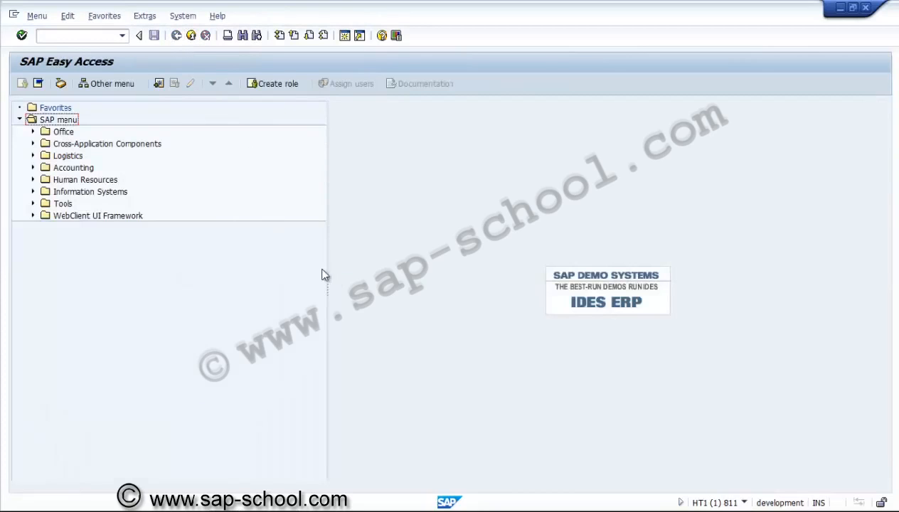